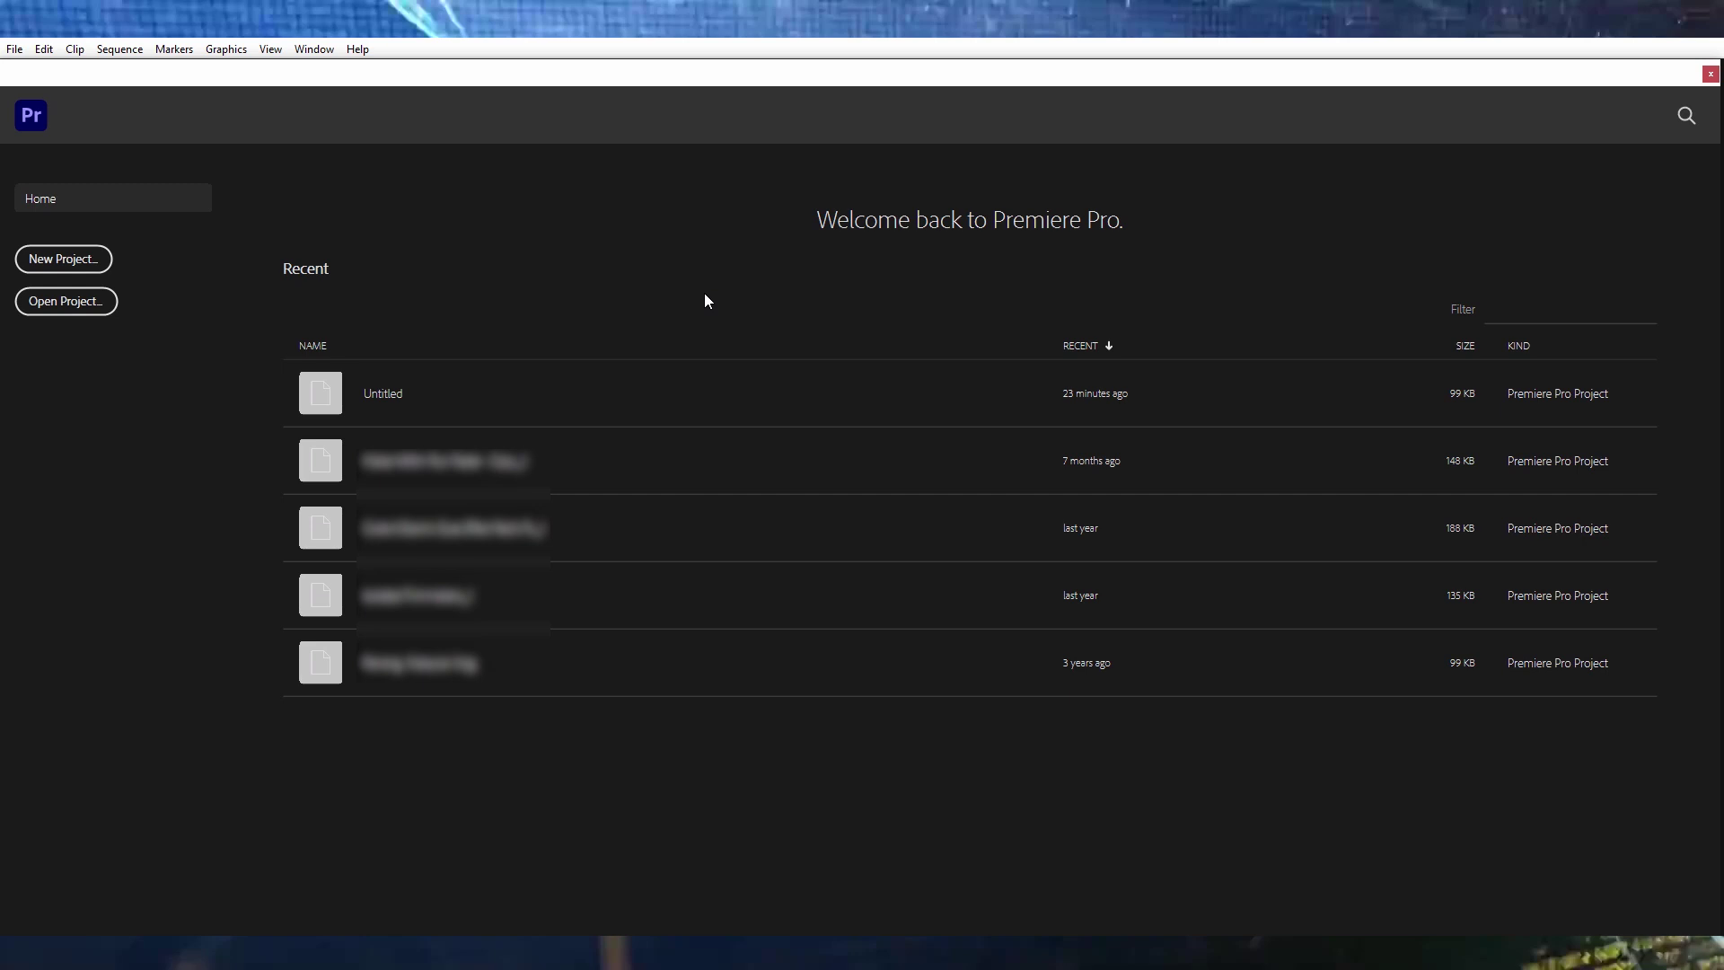
- Create a new project named Tutorial, saved in the Premiere and Ae folder, and dismiss the audio setup notice
{"action": "left_click", "coordinate": [66, 259]}
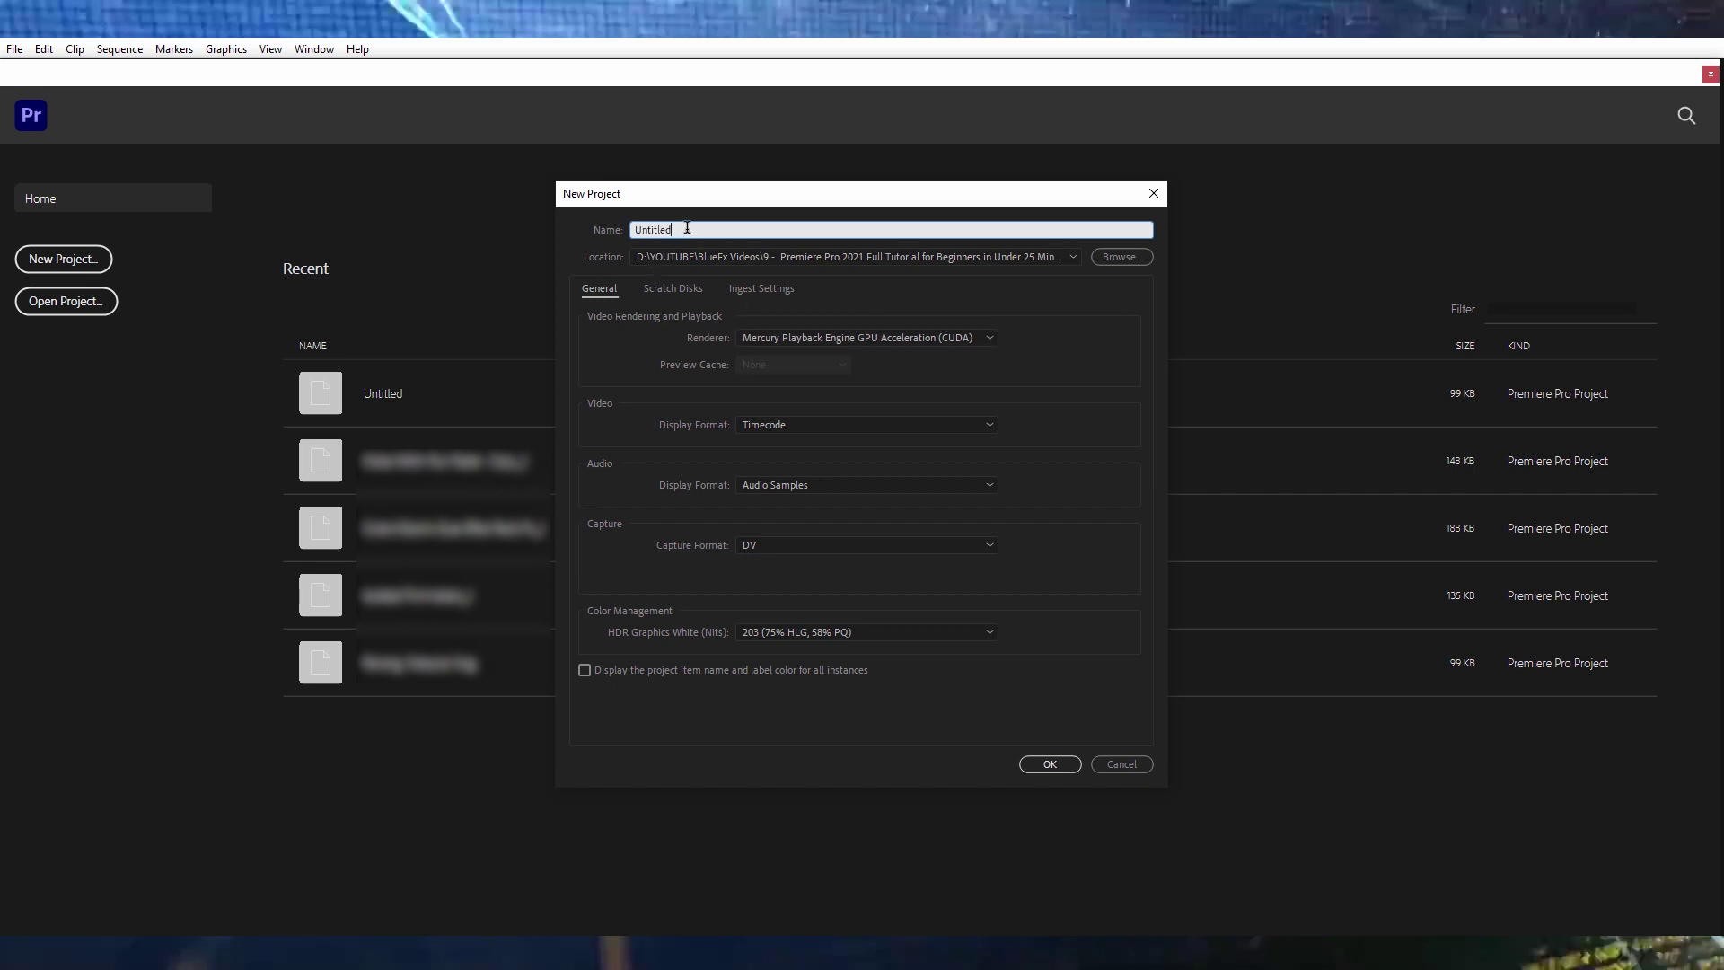
{"action": "type", "text": "Tutorial"}
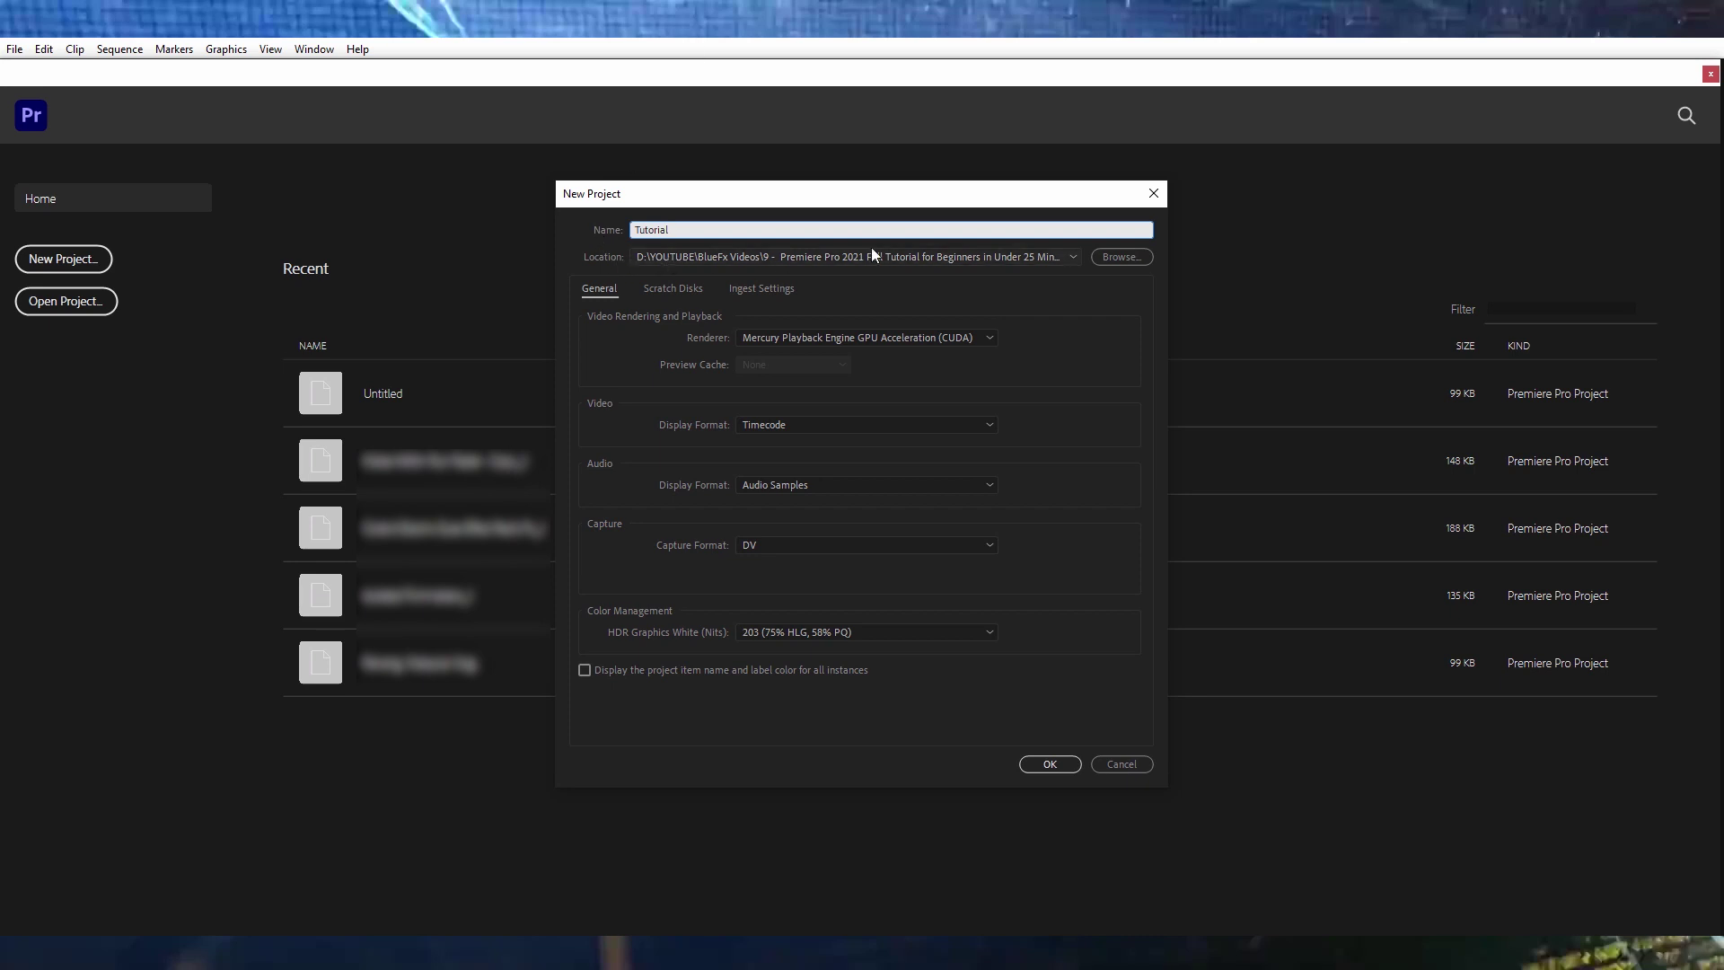
{"action": "left_click", "coordinate": [1124, 257]}
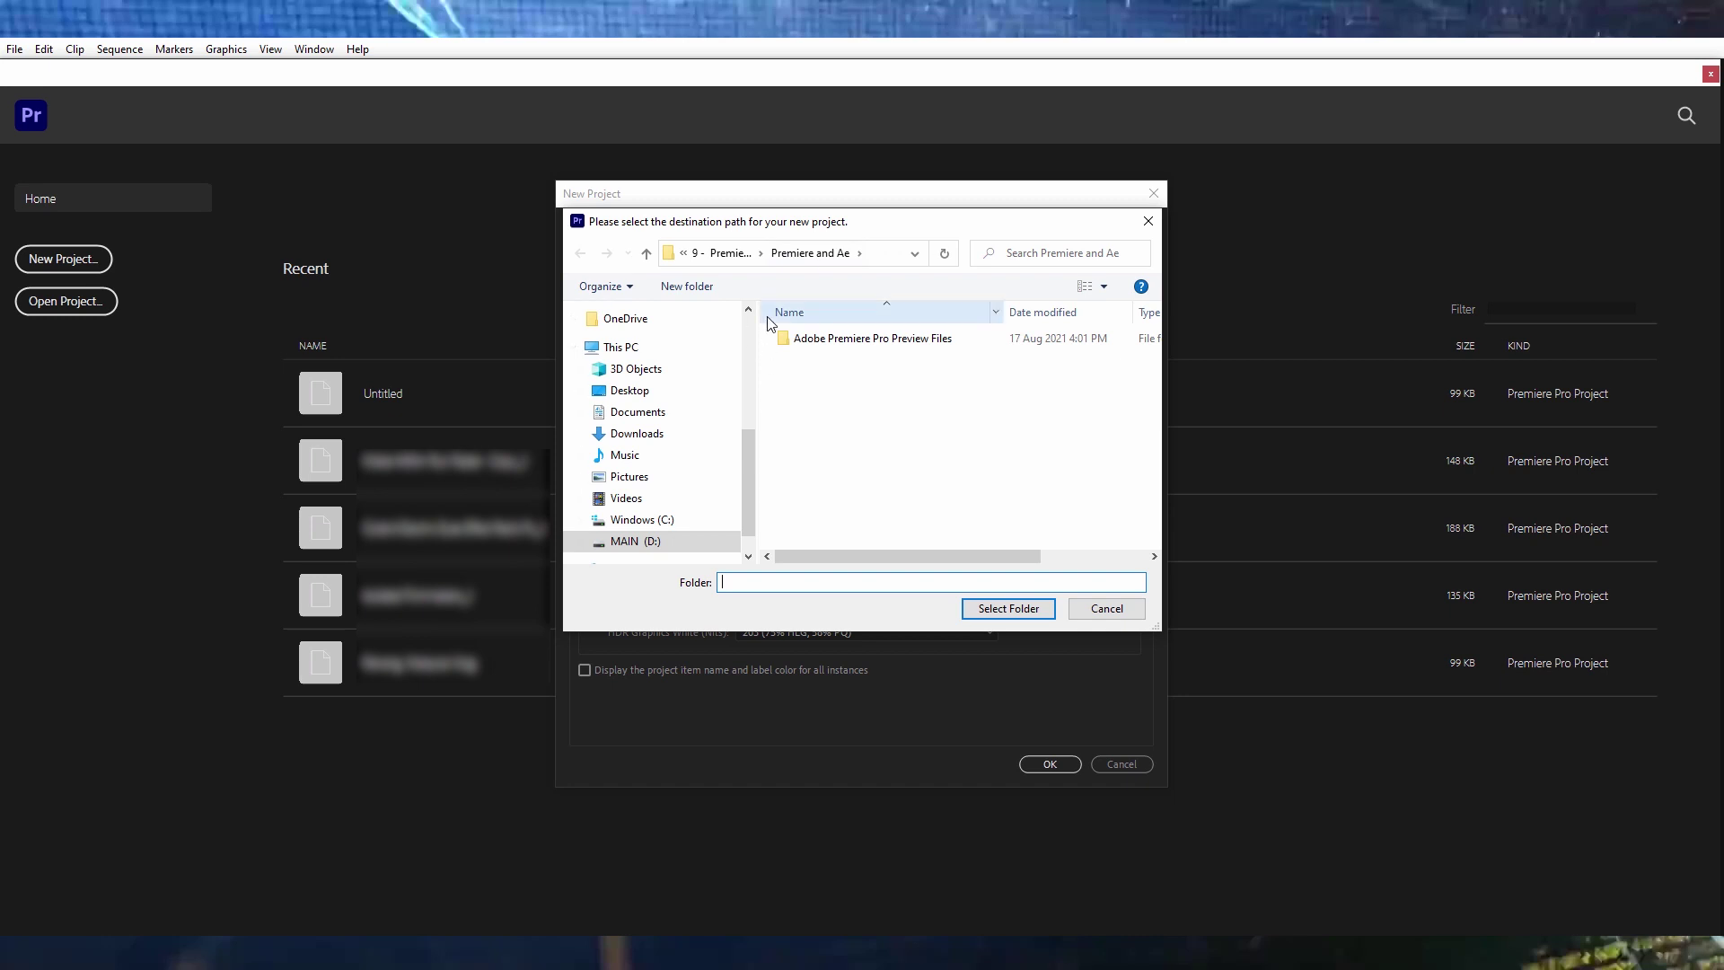
{"action": "left_click", "coordinate": [715, 252]}
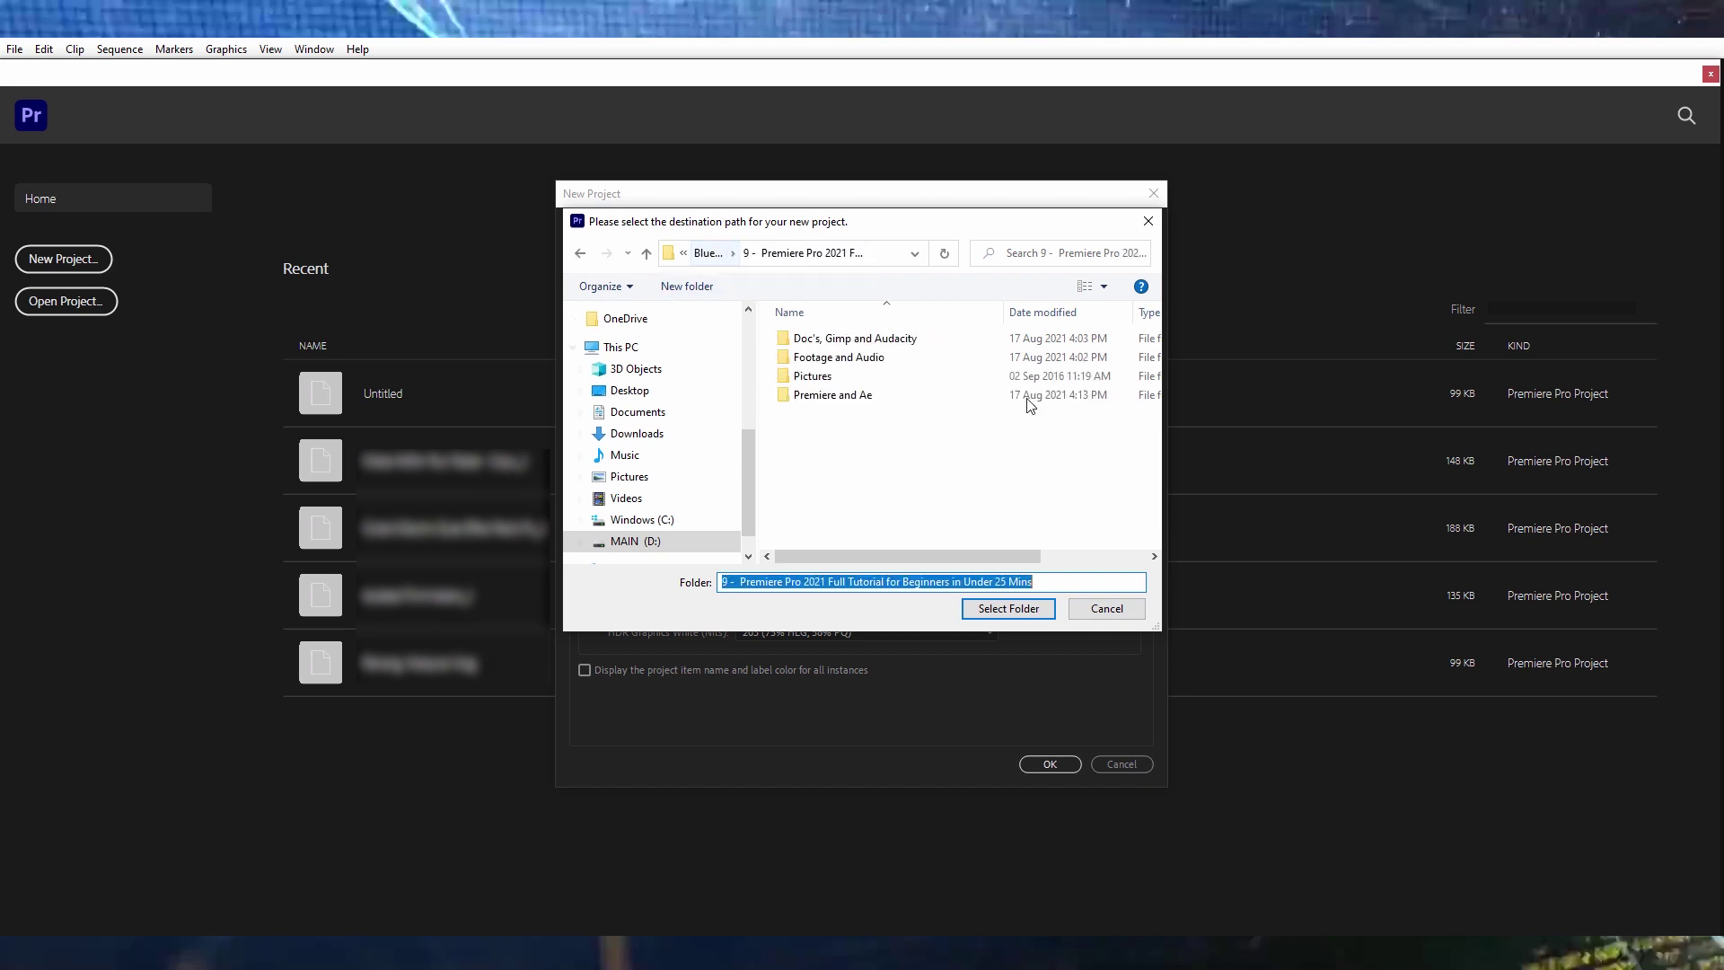
{"action": "double_click", "coordinate": [822, 396]}
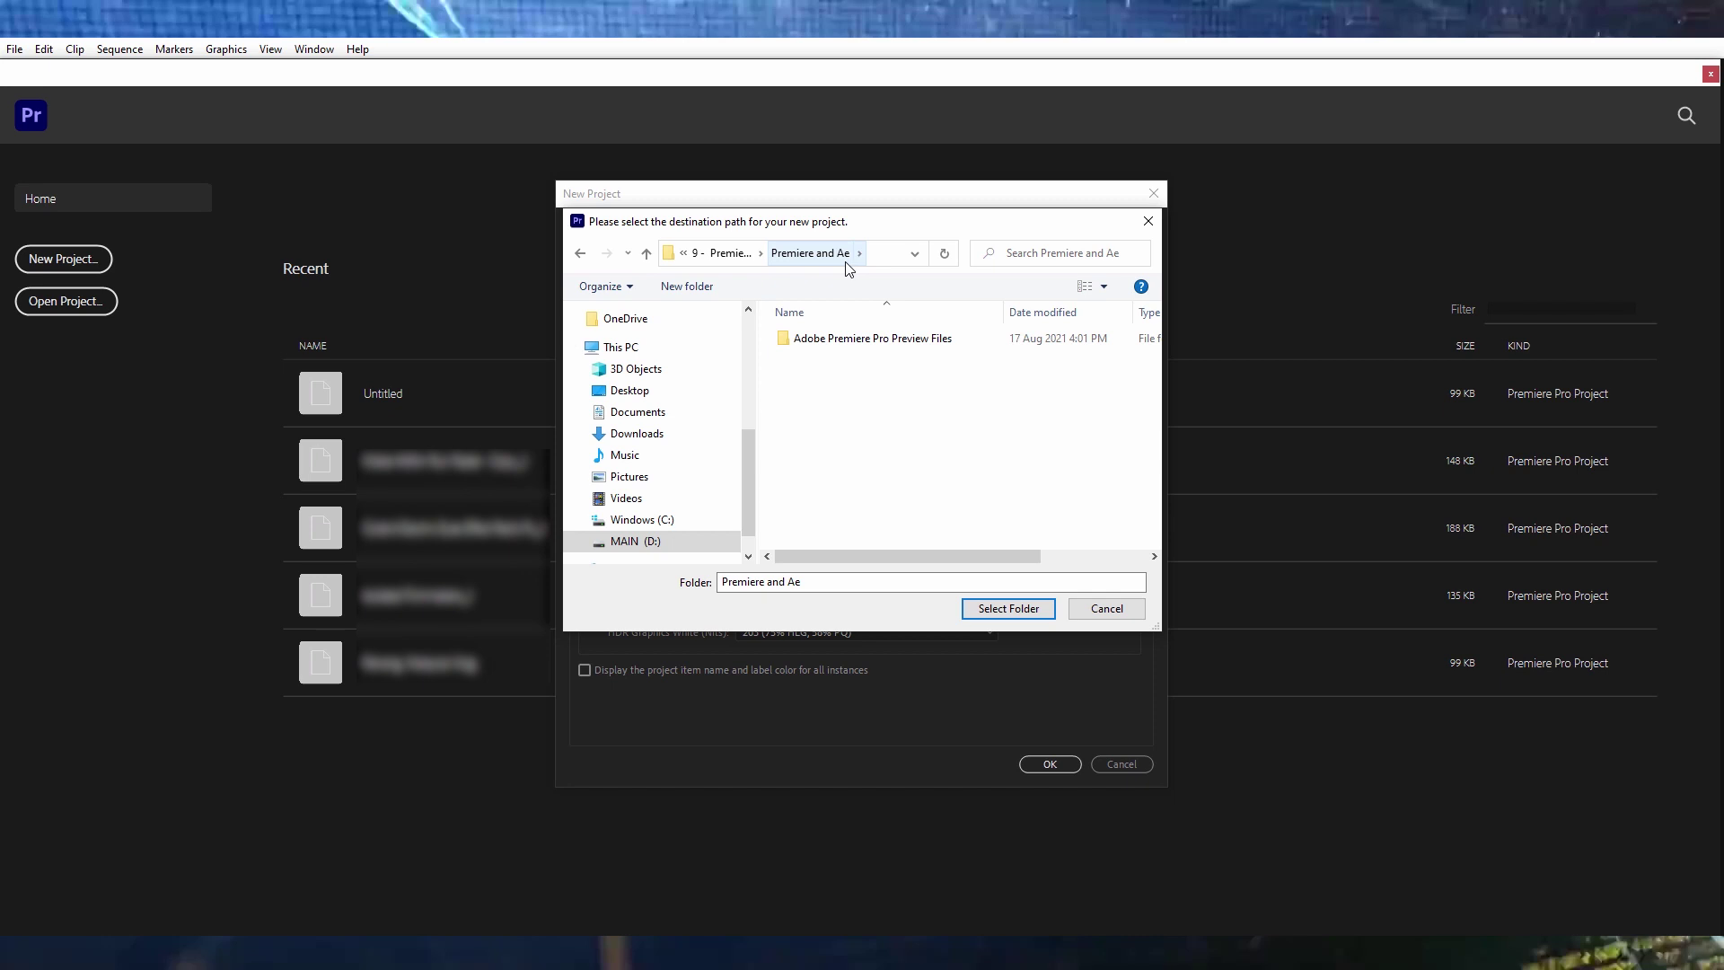
{"action": "left_click", "coordinate": [1008, 608]}
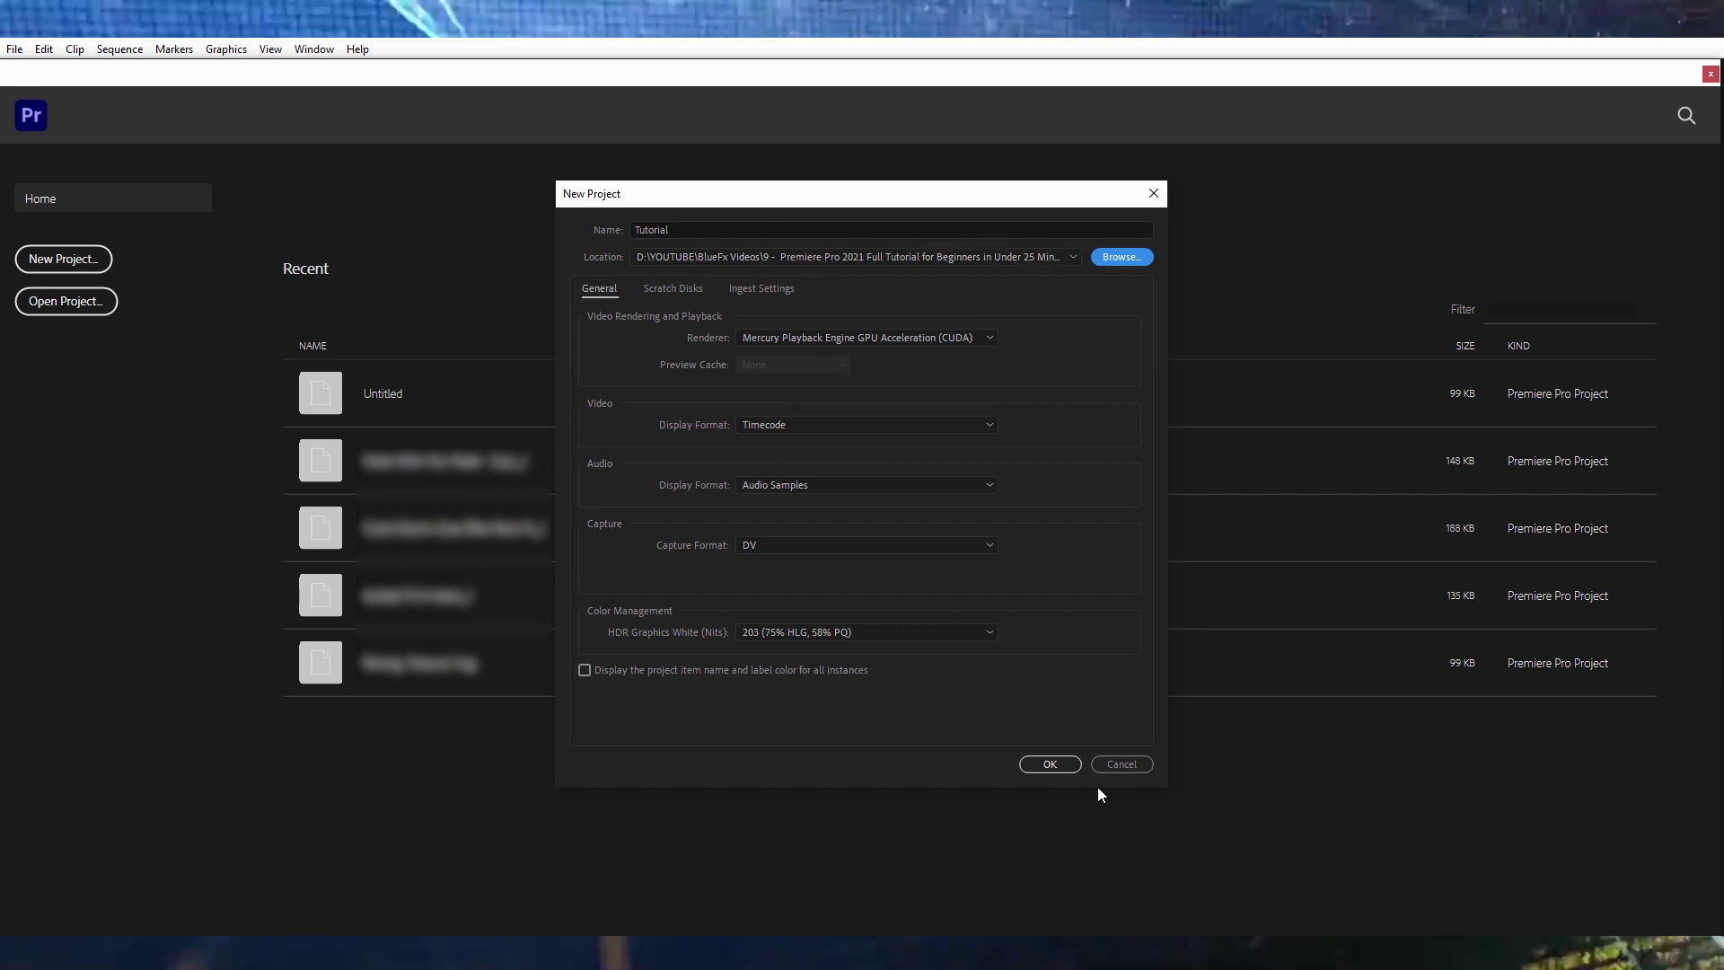
{"action": "left_click", "coordinate": [1074, 763]}
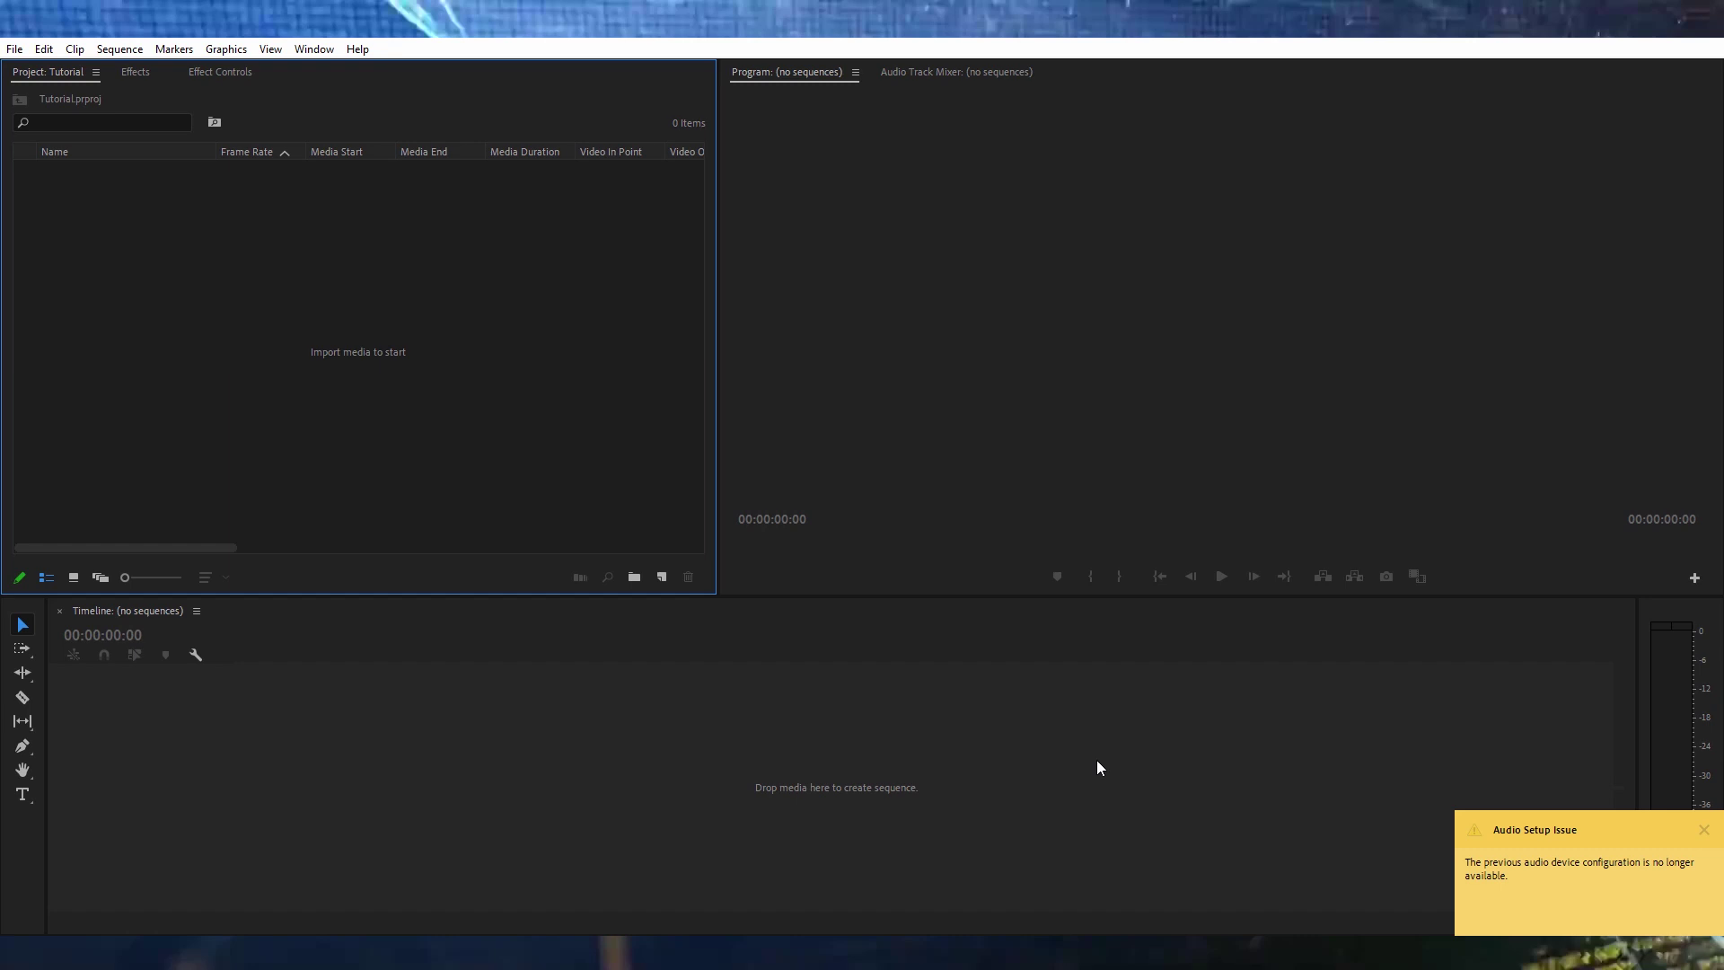
{"action": "left_click", "coordinate": [1704, 828]}
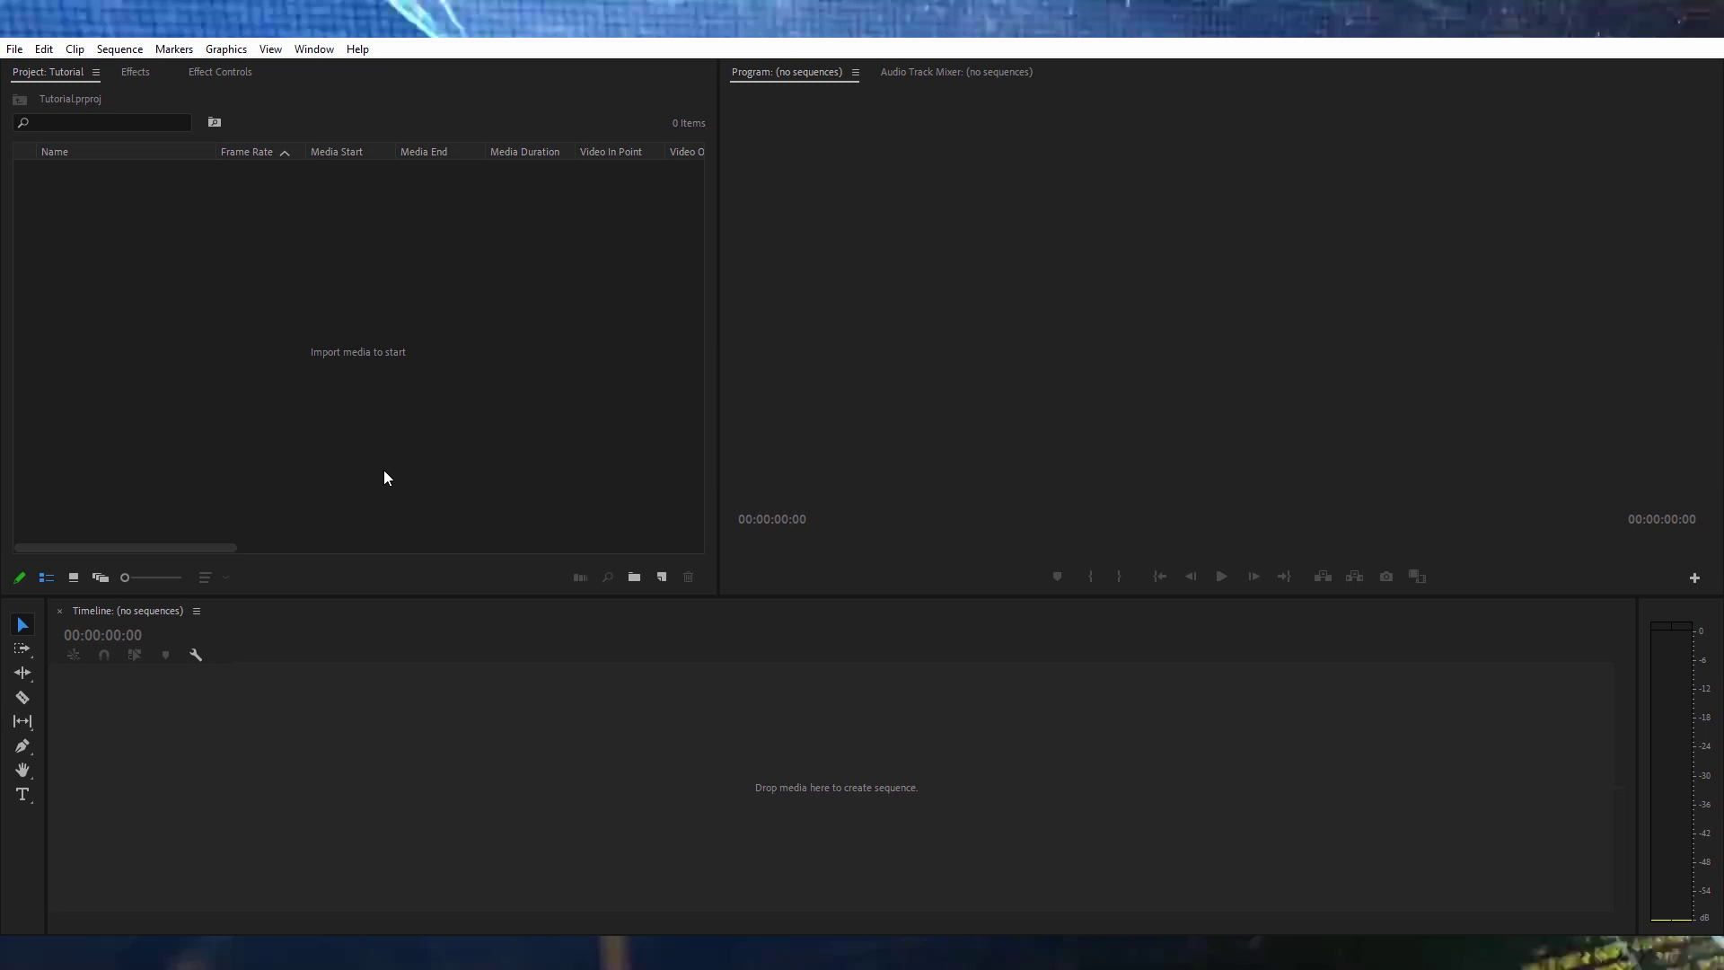
{"action": "left_click", "coordinate": [406, 464]}
{"action": "left_click", "coordinate": [862, 284]}
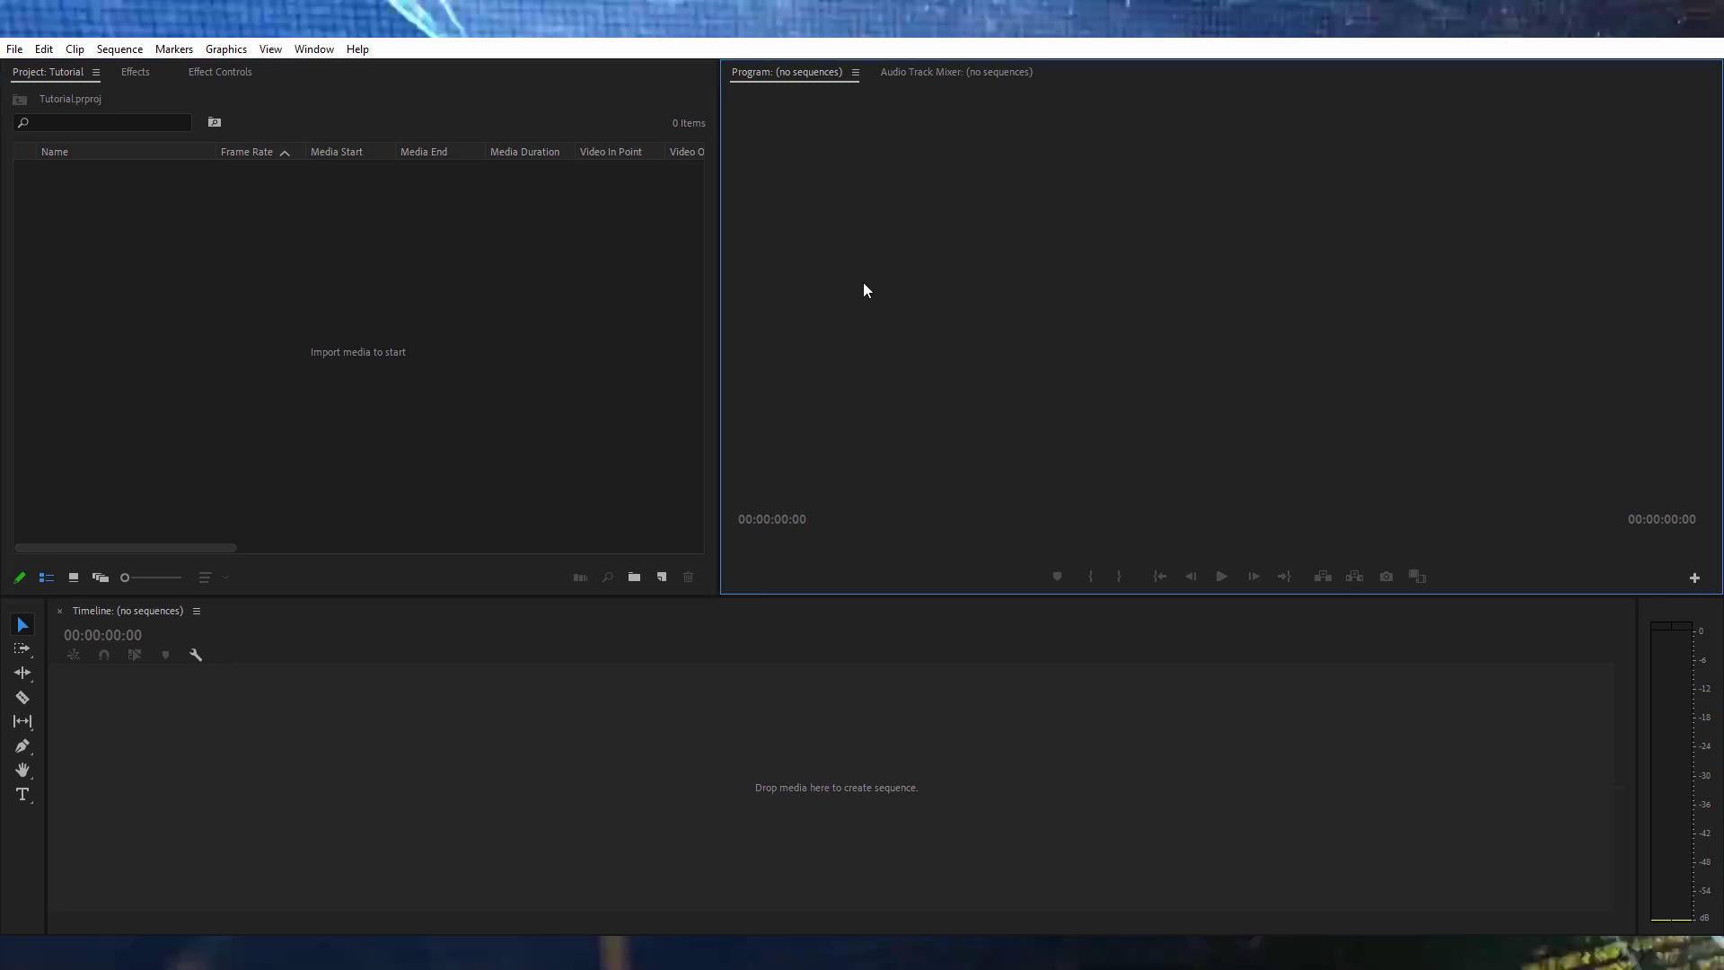
{"action": "left_click", "coordinate": [513, 644]}
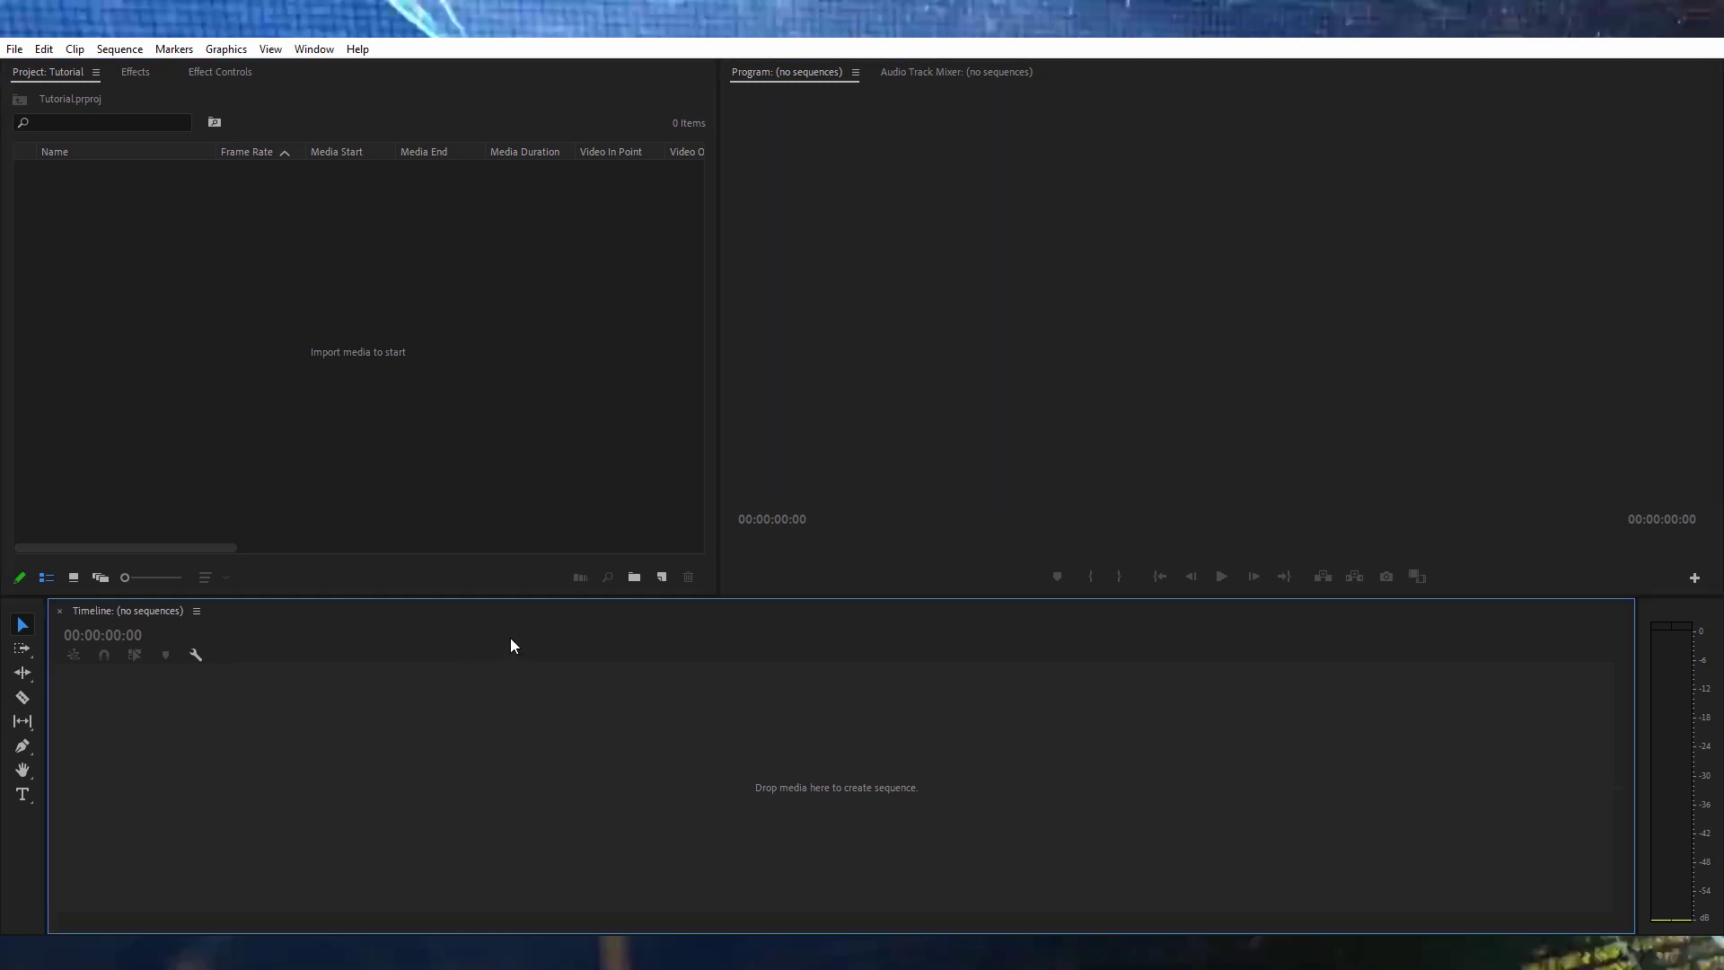
{"action": "left_click", "coordinate": [935, 68]}
{"action": "left_click", "coordinate": [779, 77]}
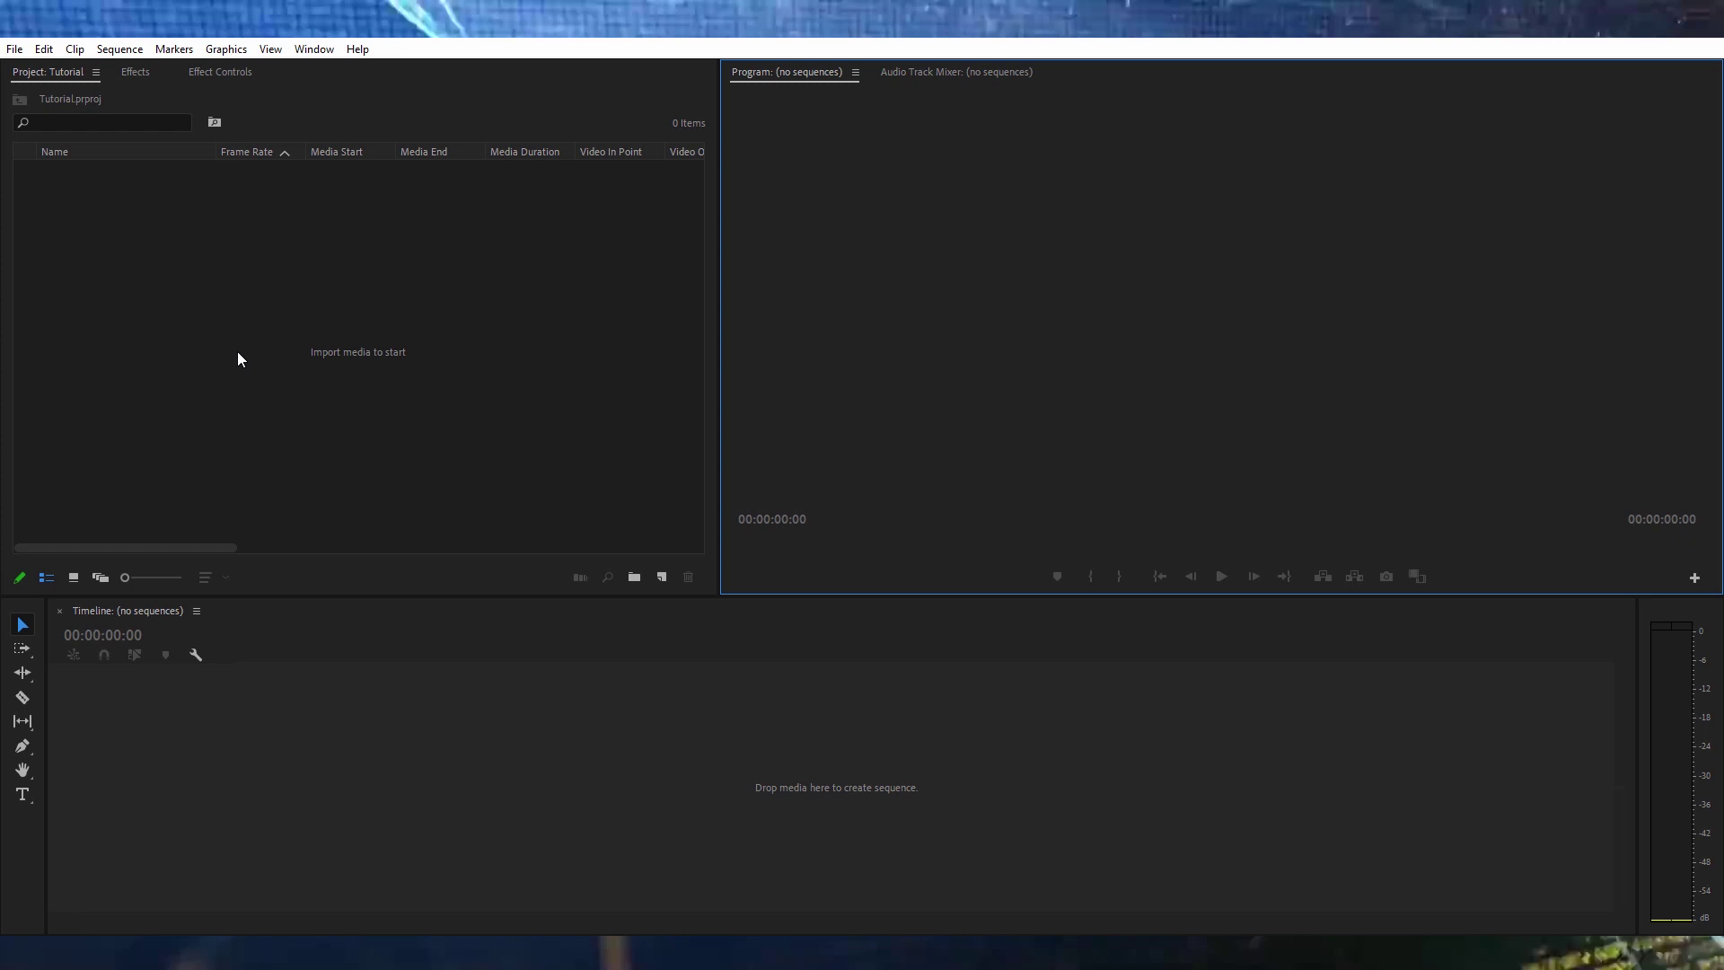
{"action": "left_click", "coordinate": [197, 333]}
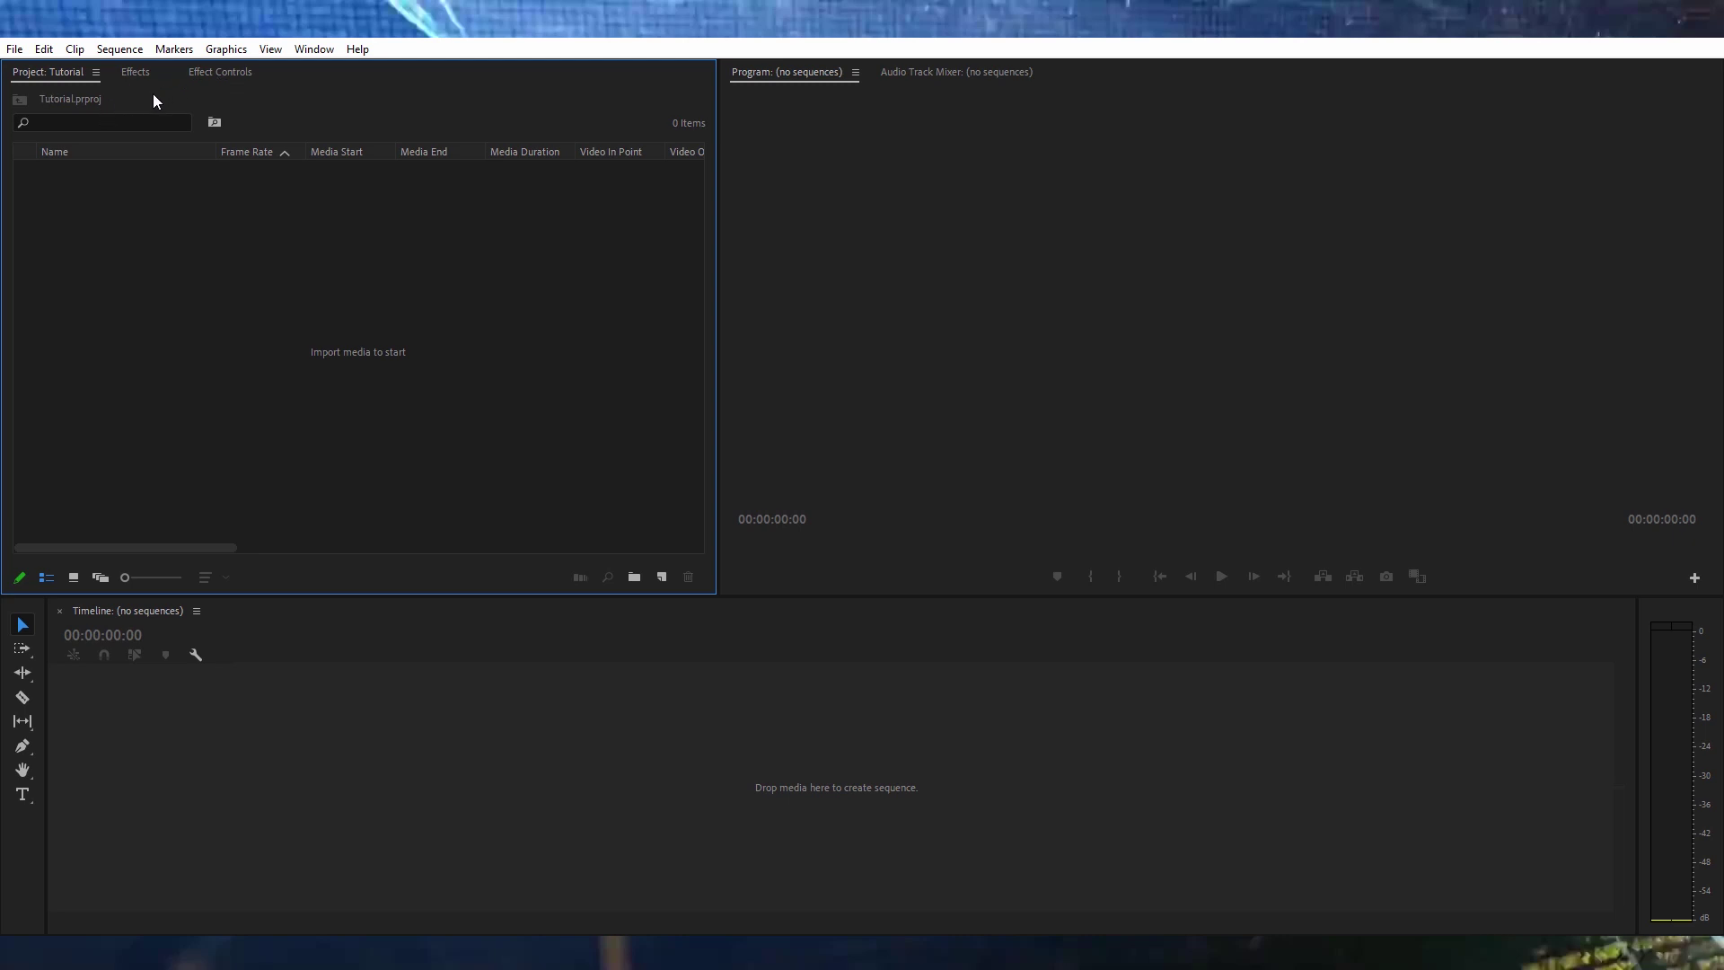
{"action": "mouse_move", "coordinate": [49, 77]}
{"action": "left_mouse_down"}
{"action": "mouse_move", "coordinate": [207, 144]}
{"action": "mouse_move", "coordinate": [31, 97]}
{"action": "mouse_move", "coordinate": [36, 83]}
{"action": "left_mouse_up"}
- Browse the available effects, expanding Video Effects and its Adjust category to view the effects inside
{"action": "left_click", "coordinate": [137, 72]}
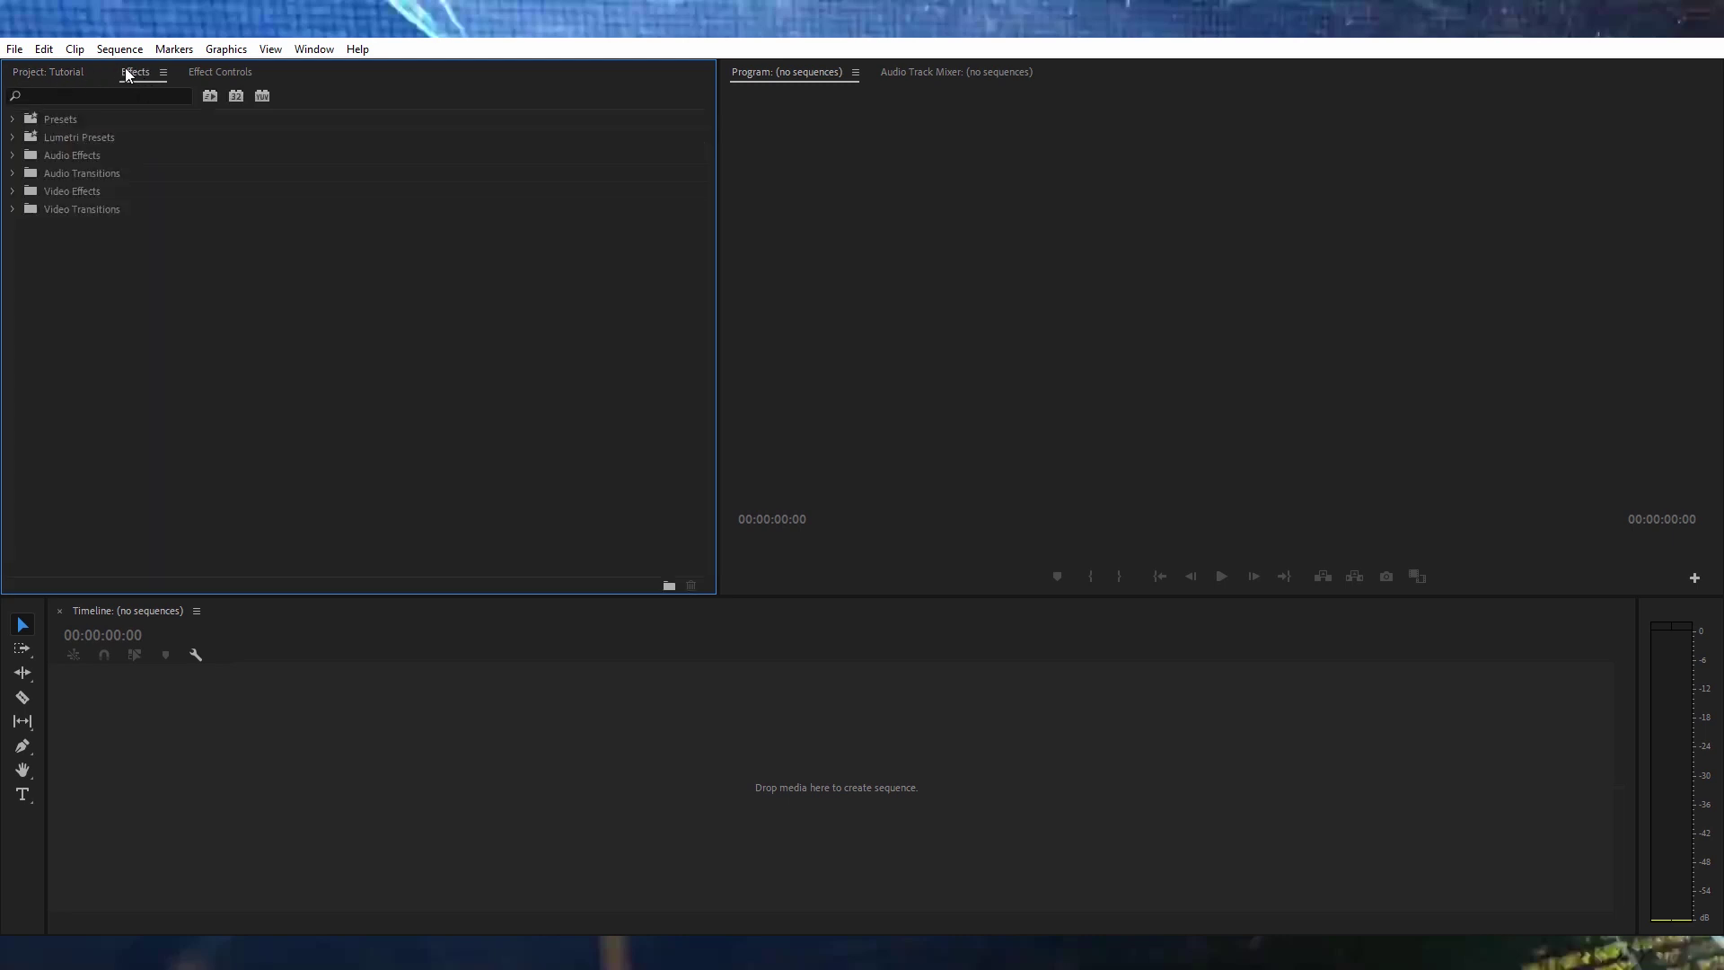
{"action": "left_click", "coordinate": [74, 71]}
{"action": "left_click", "coordinate": [138, 75]}
{"action": "left_click", "coordinate": [11, 191]}
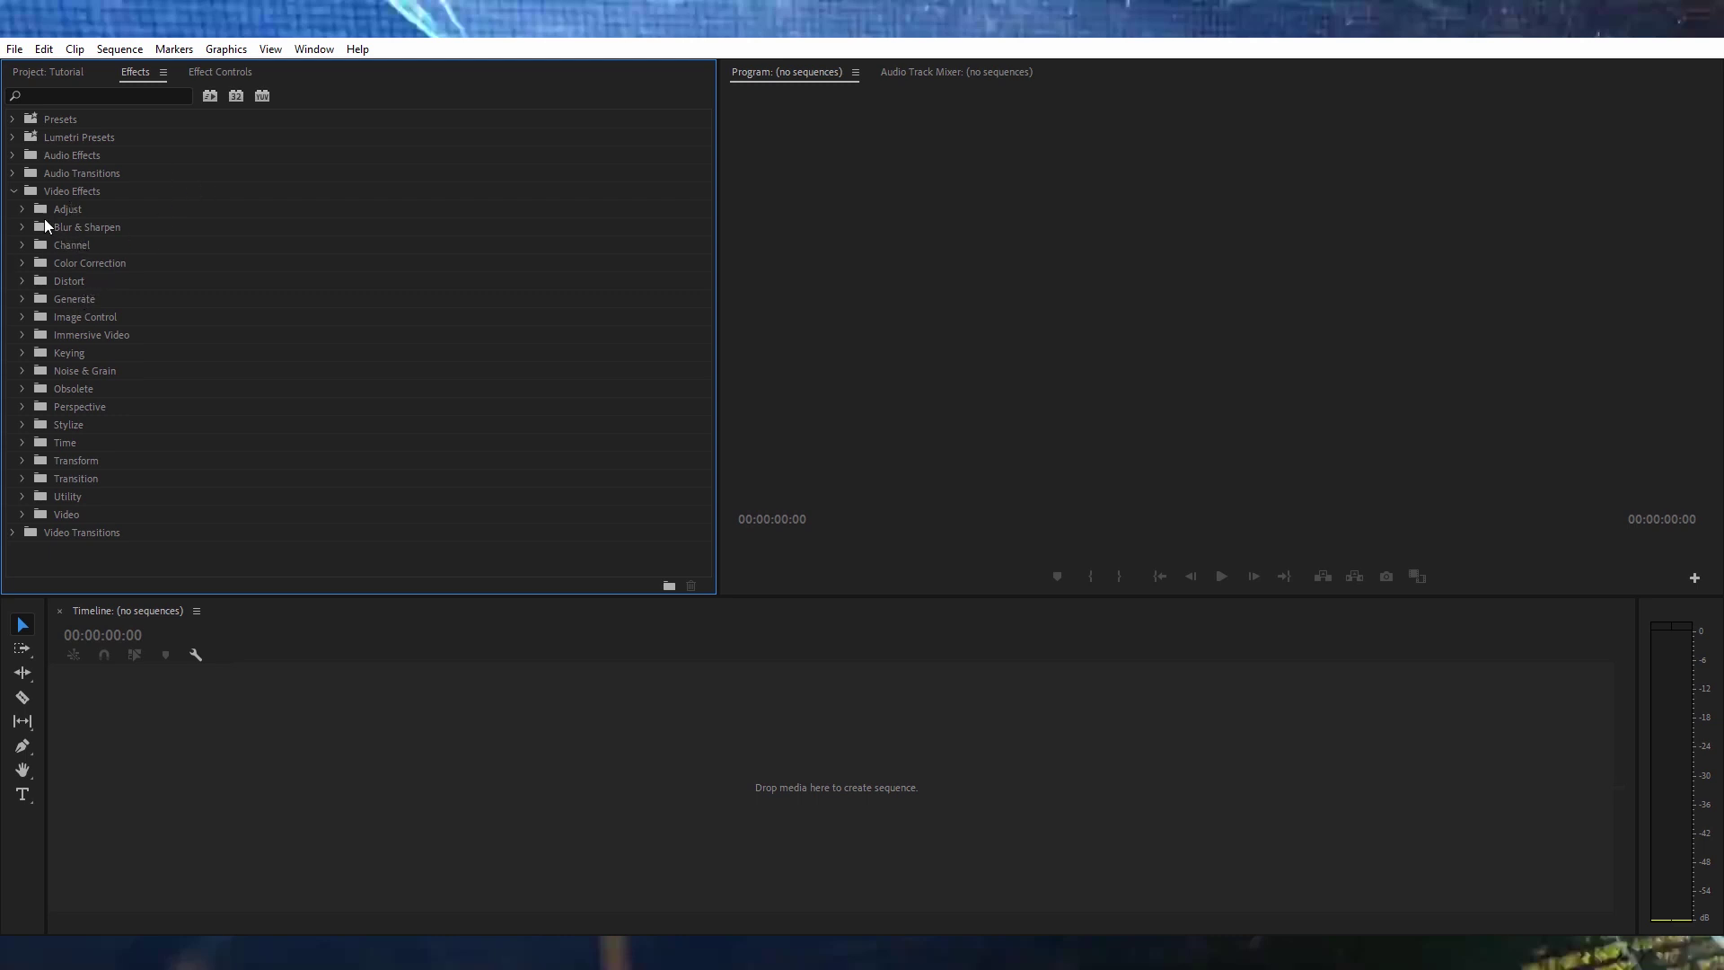
{"action": "left_click", "coordinate": [22, 208]}
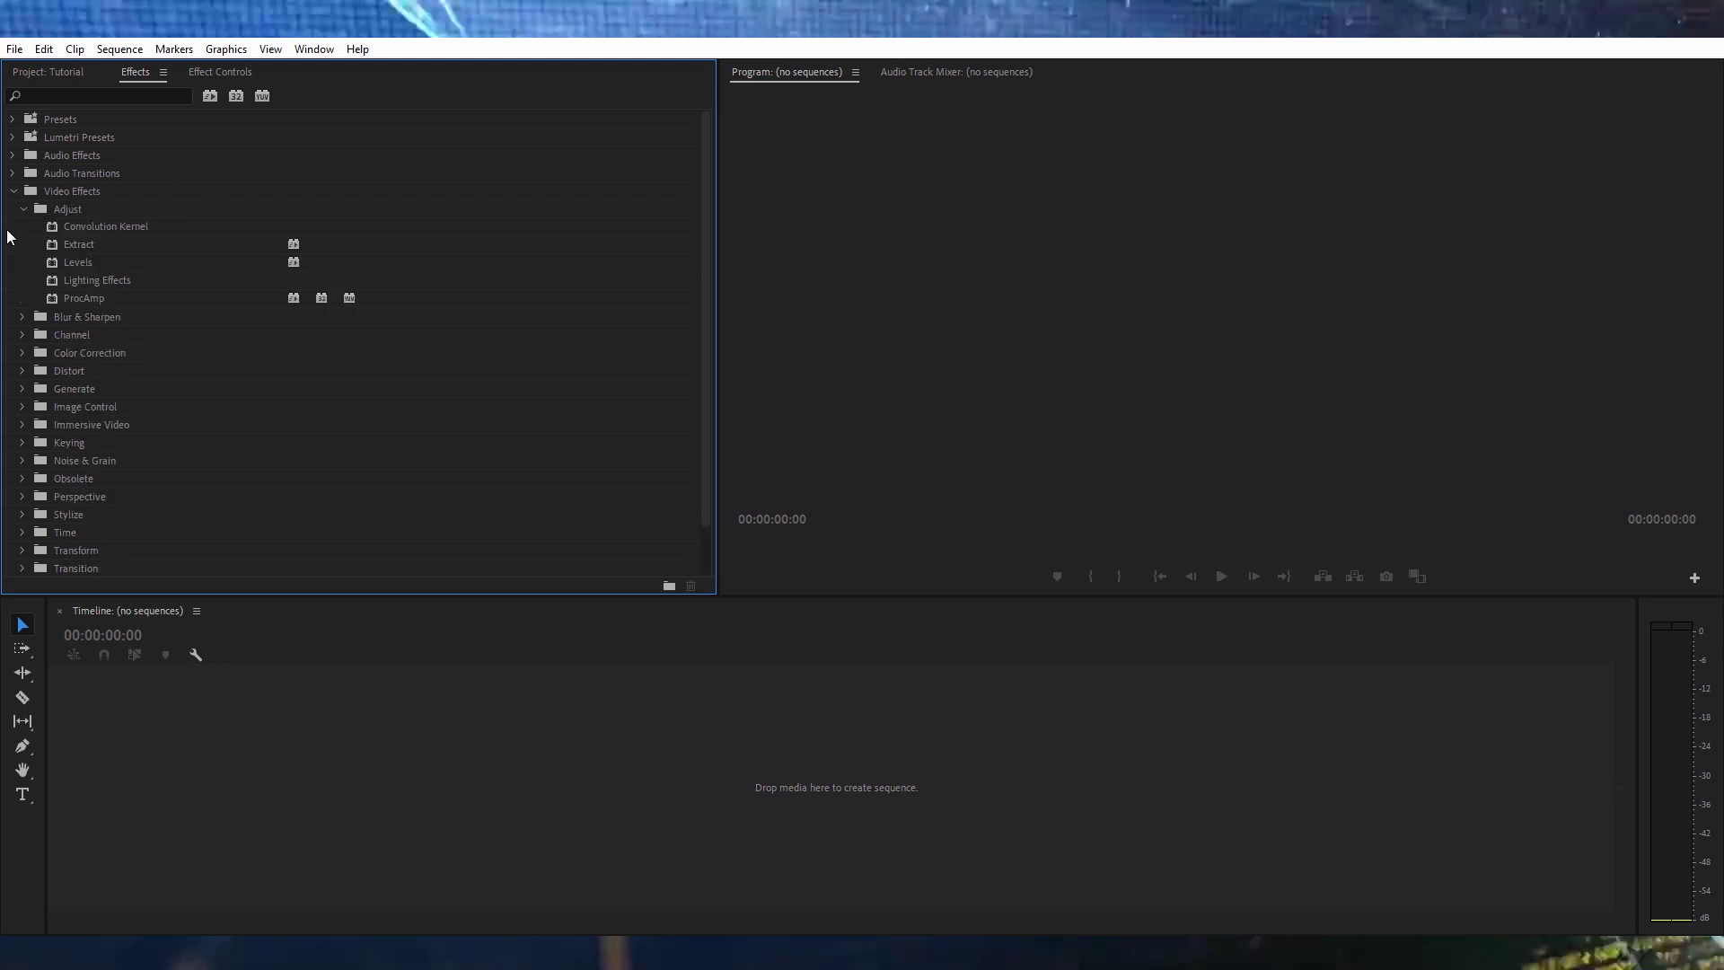
{"action": "left_click", "coordinate": [67, 228]}
{"action": "mouse_move", "coordinate": [49, 230]}
{"action": "left_mouse_down"}
{"action": "mouse_move", "coordinate": [100, 255]}
{"action": "mouse_move", "coordinate": [260, 784]}
{"action": "mouse_move", "coordinate": [258, 715]}
{"action": "mouse_move", "coordinate": [169, 818]}
{"action": "mouse_move", "coordinate": [327, 737]}
{"action": "mouse_move", "coordinate": [64, 234]}
{"action": "left_mouse_up"}
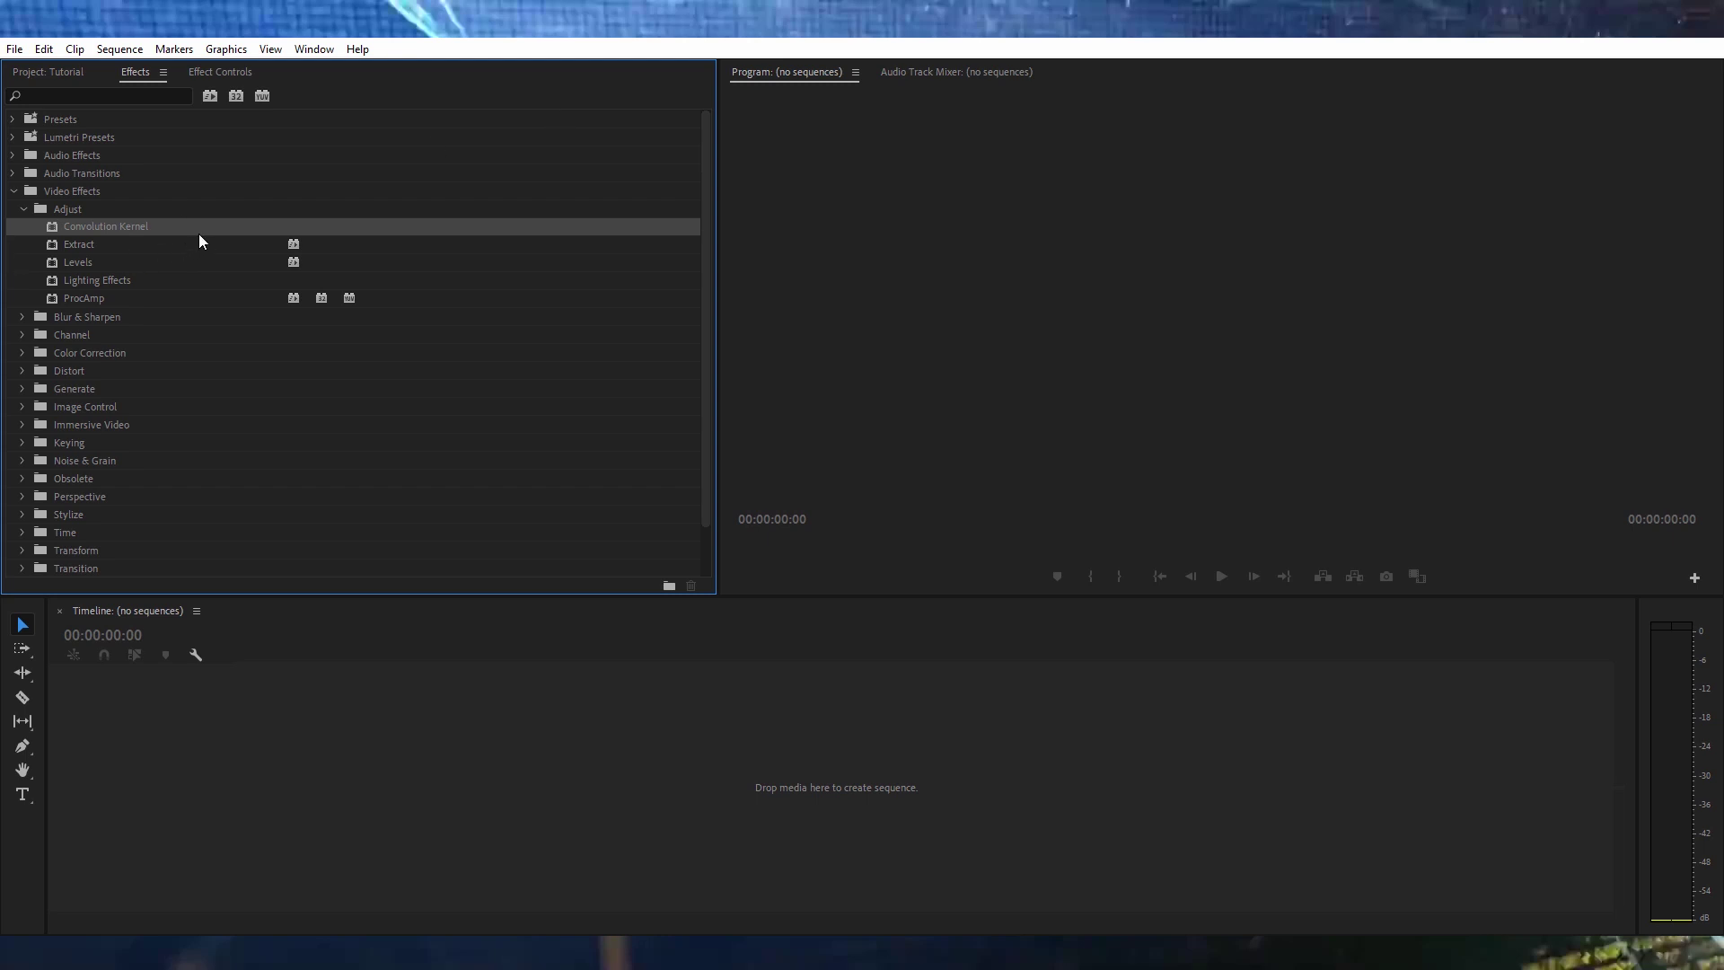
- Look over the effect controls, project media area, program monitor, timeline and audio track mixer of the empty project
{"action": "left_click", "coordinate": [217, 72]}
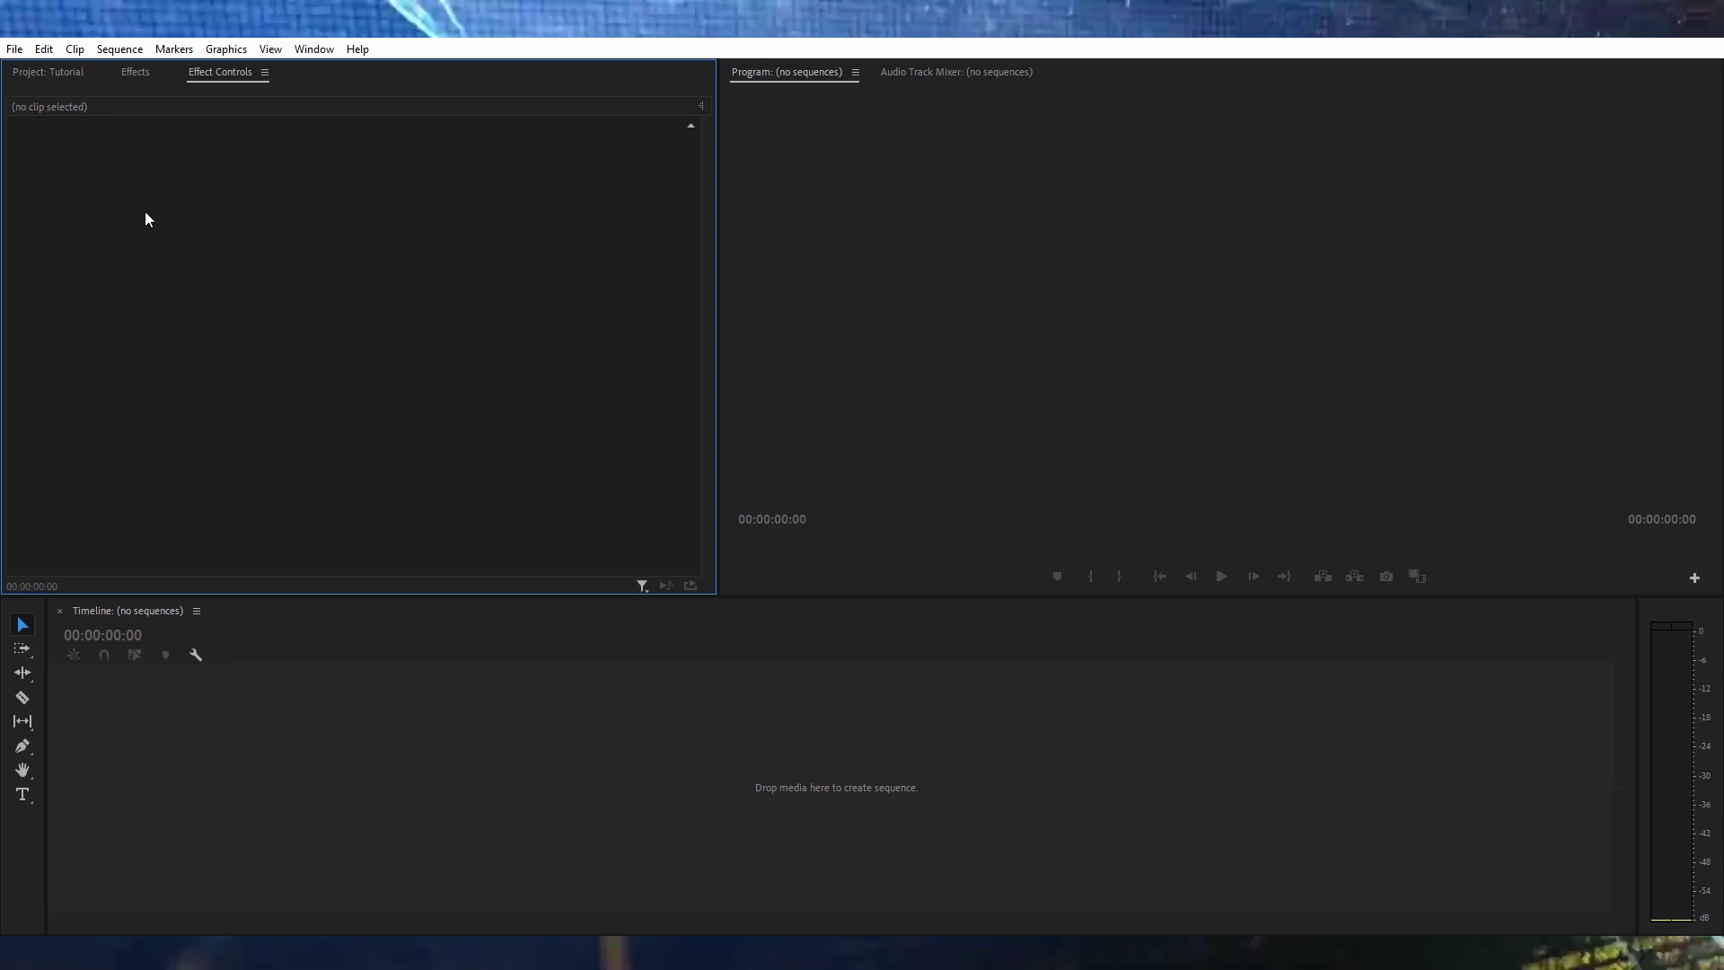
{"action": "left_click", "coordinate": [47, 72]}
{"action": "left_click", "coordinate": [1150, 289]}
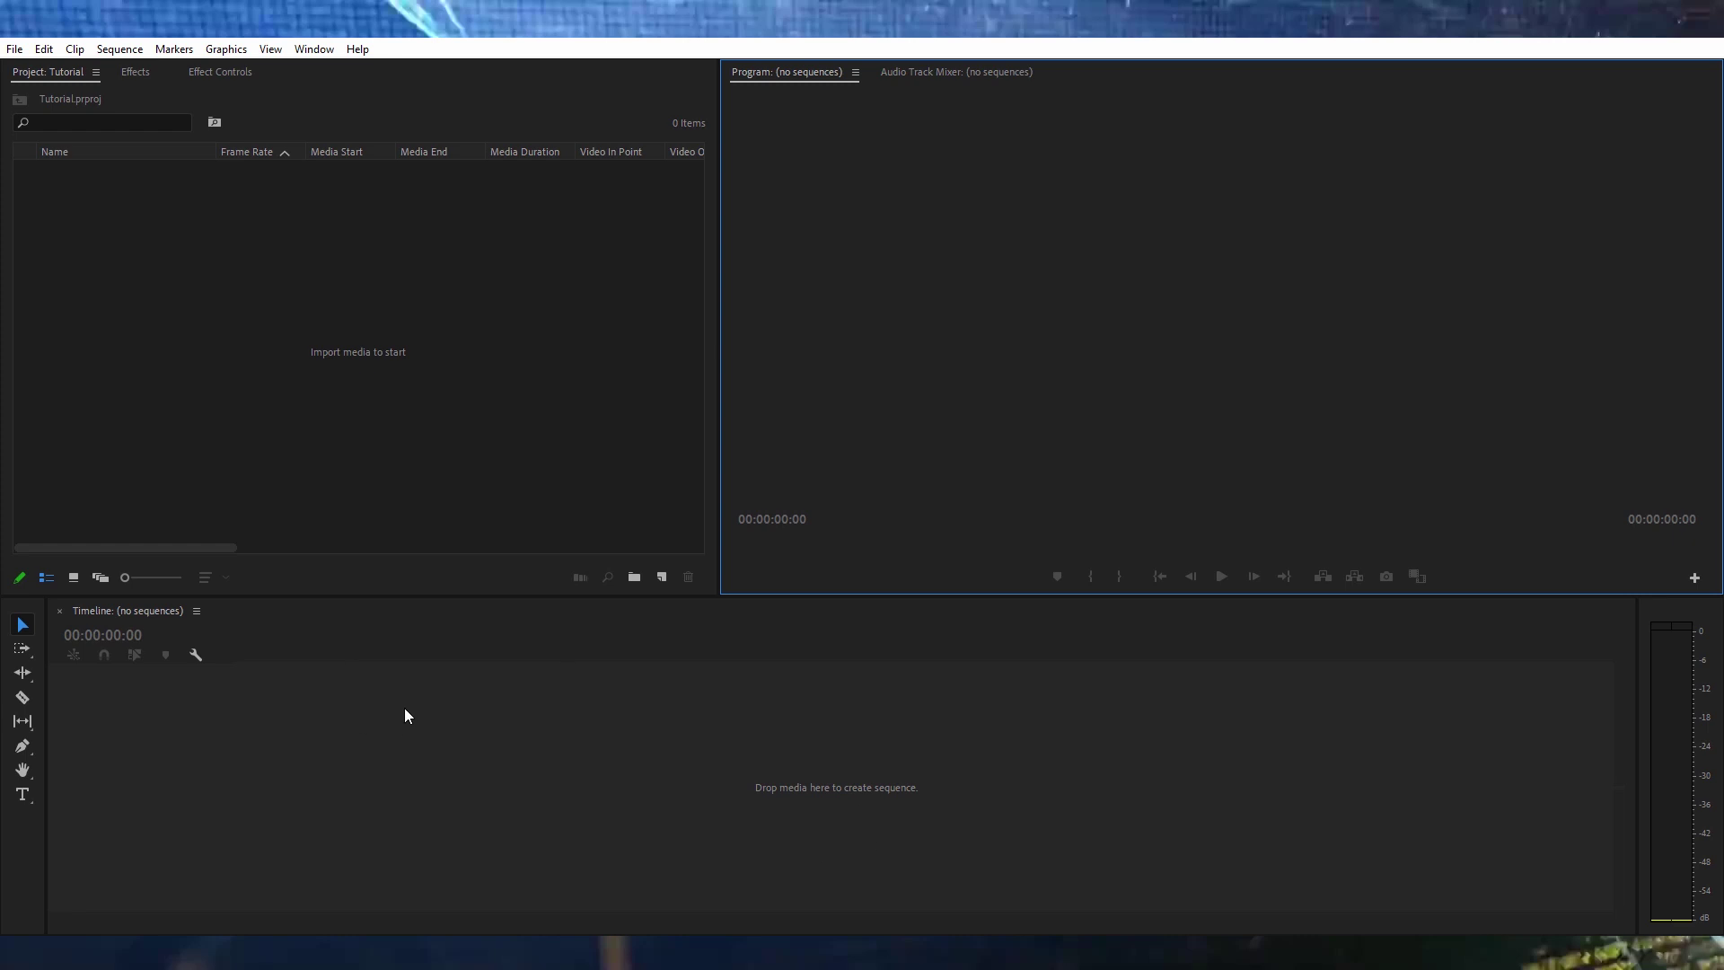
{"action": "left_click", "coordinate": [454, 674]}
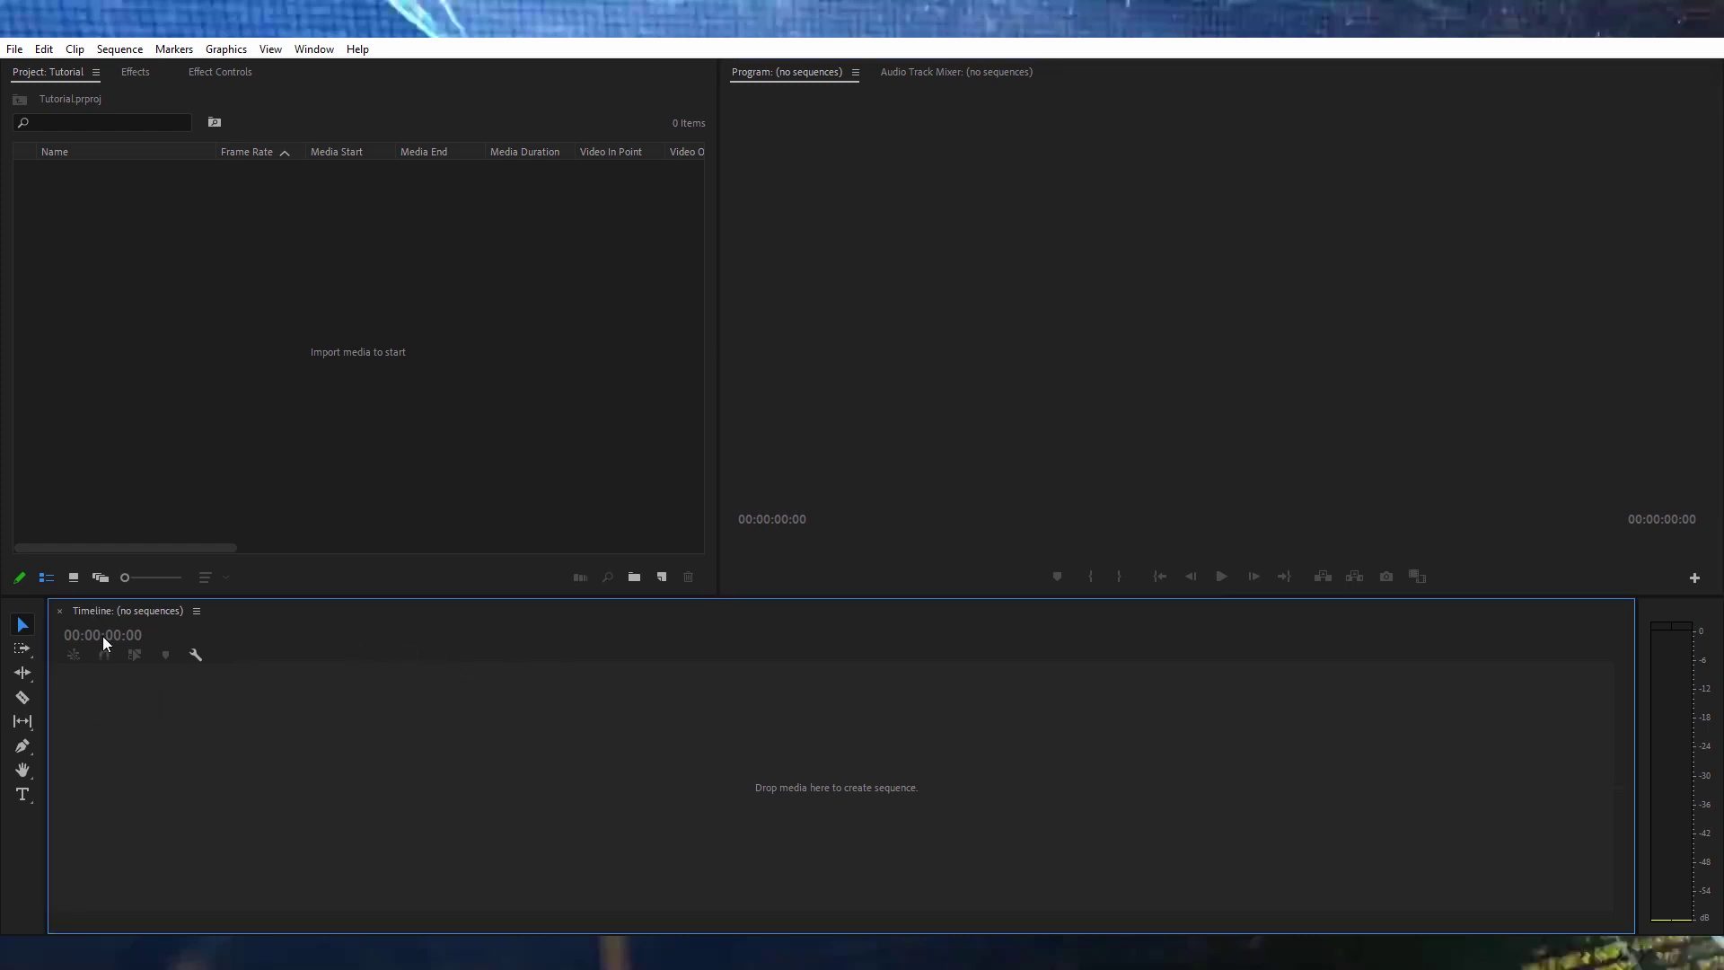
{"action": "left_click", "coordinate": [1026, 150]}
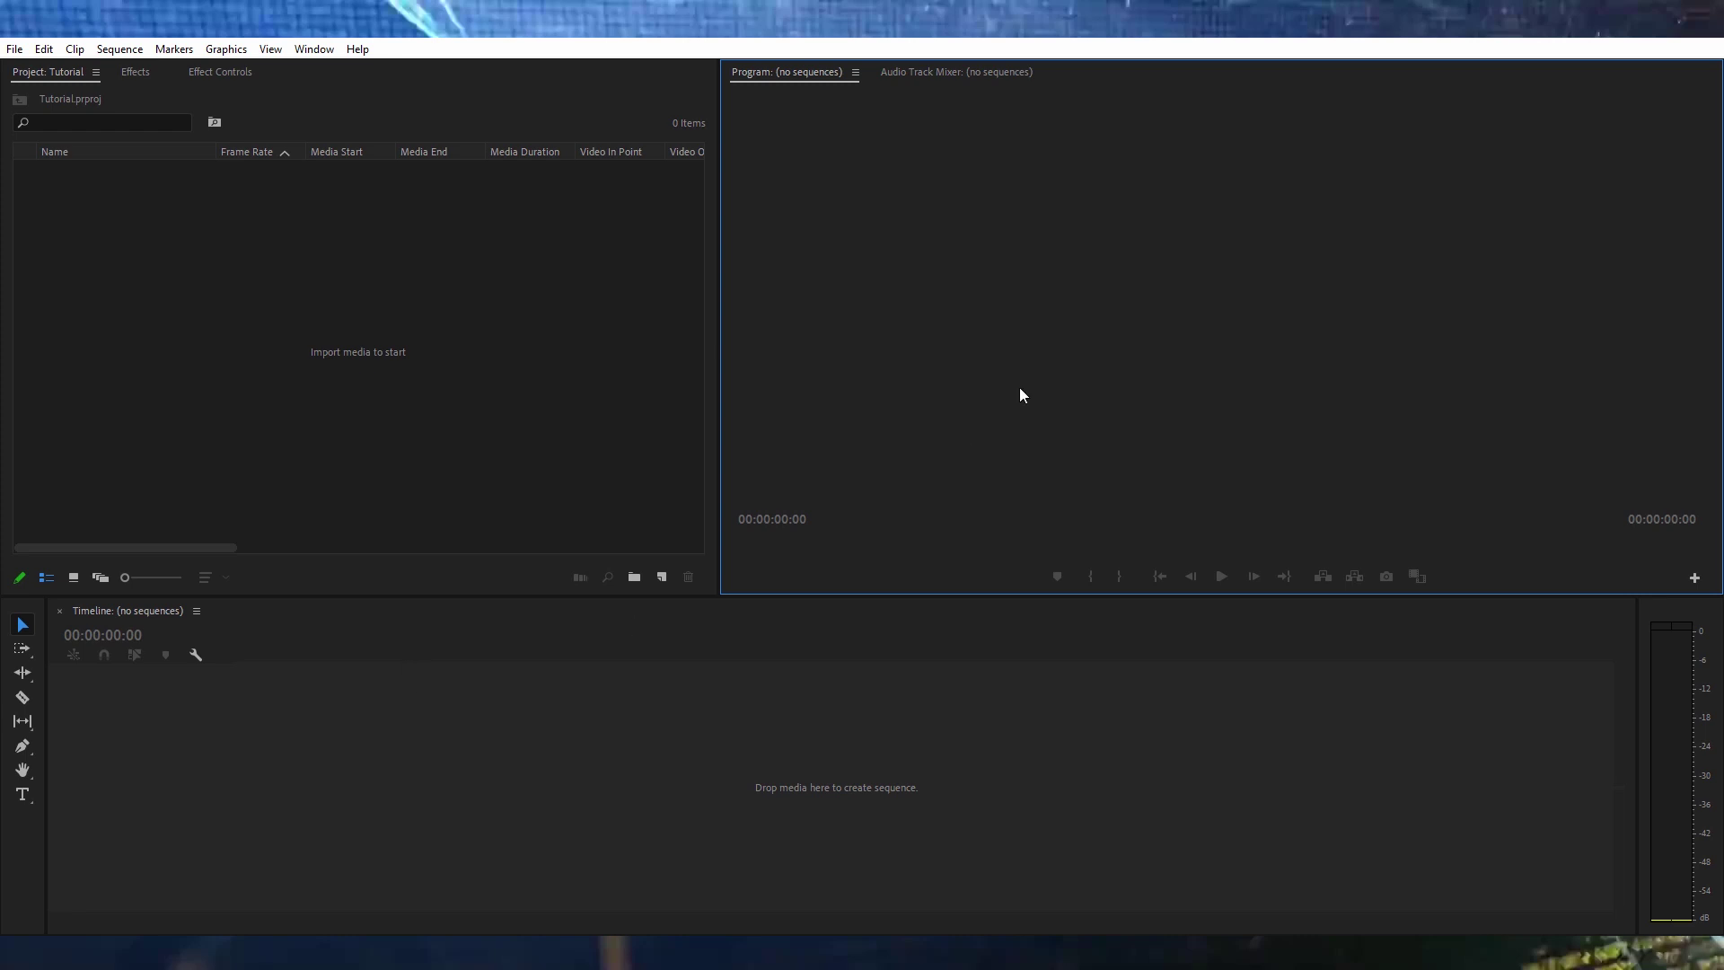
{"action": "left_click", "coordinate": [134, 826]}
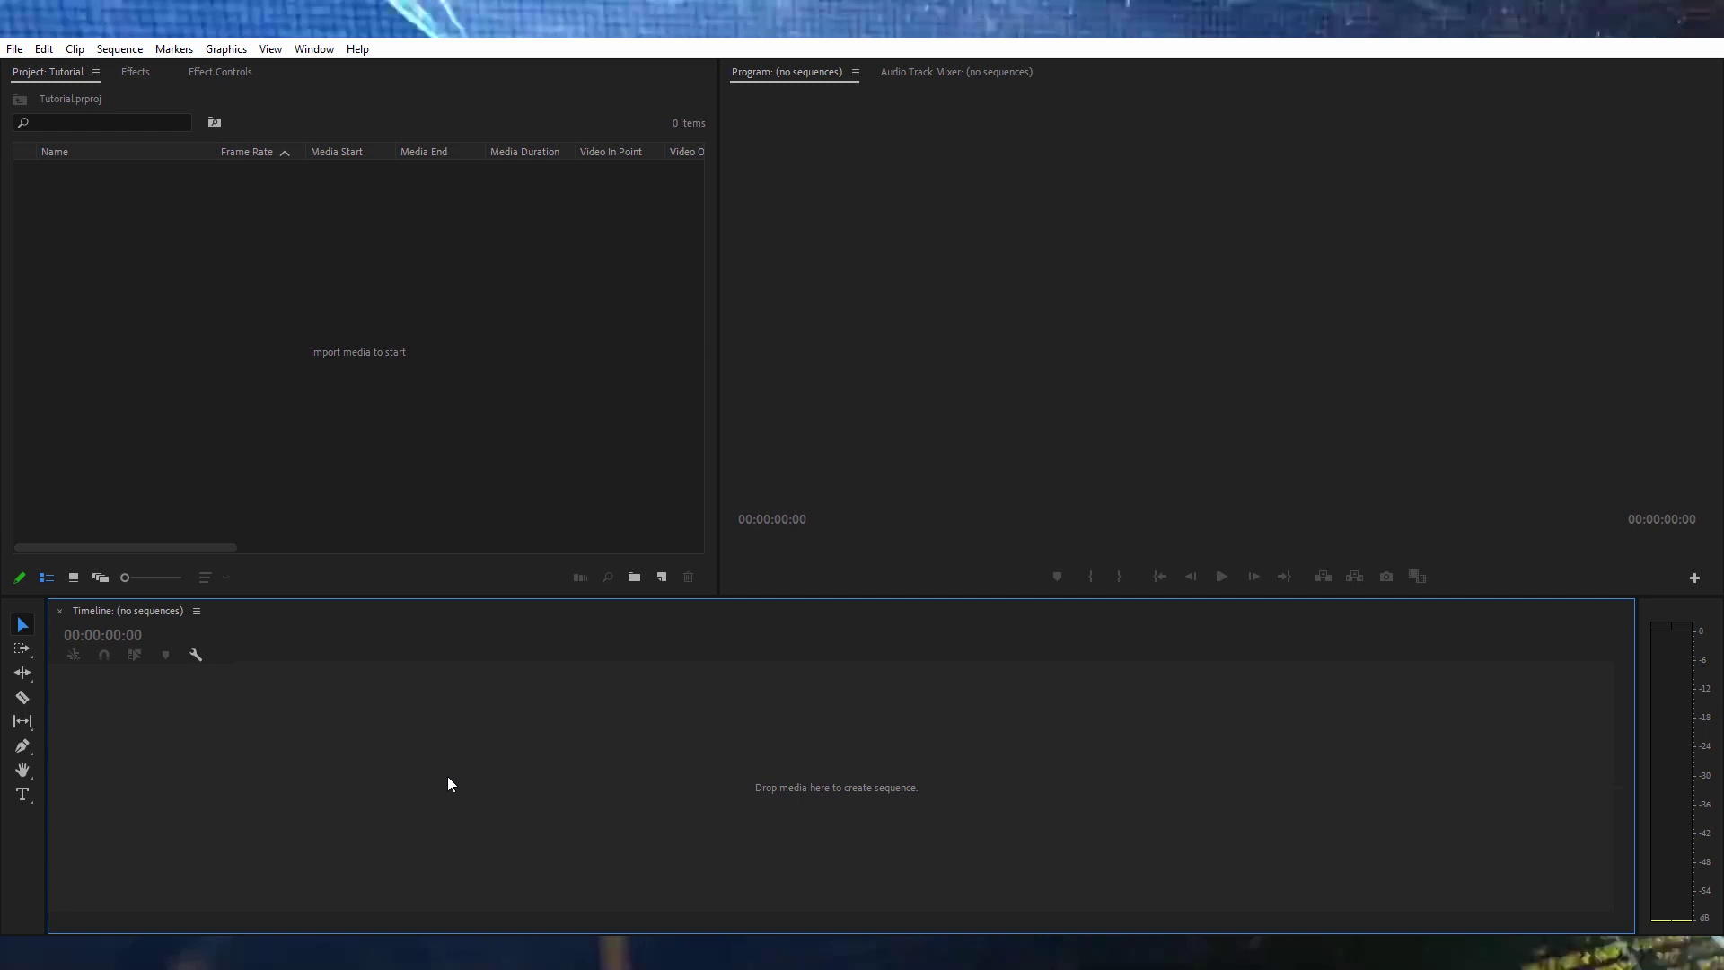
{"action": "left_click", "coordinate": [1335, 318]}
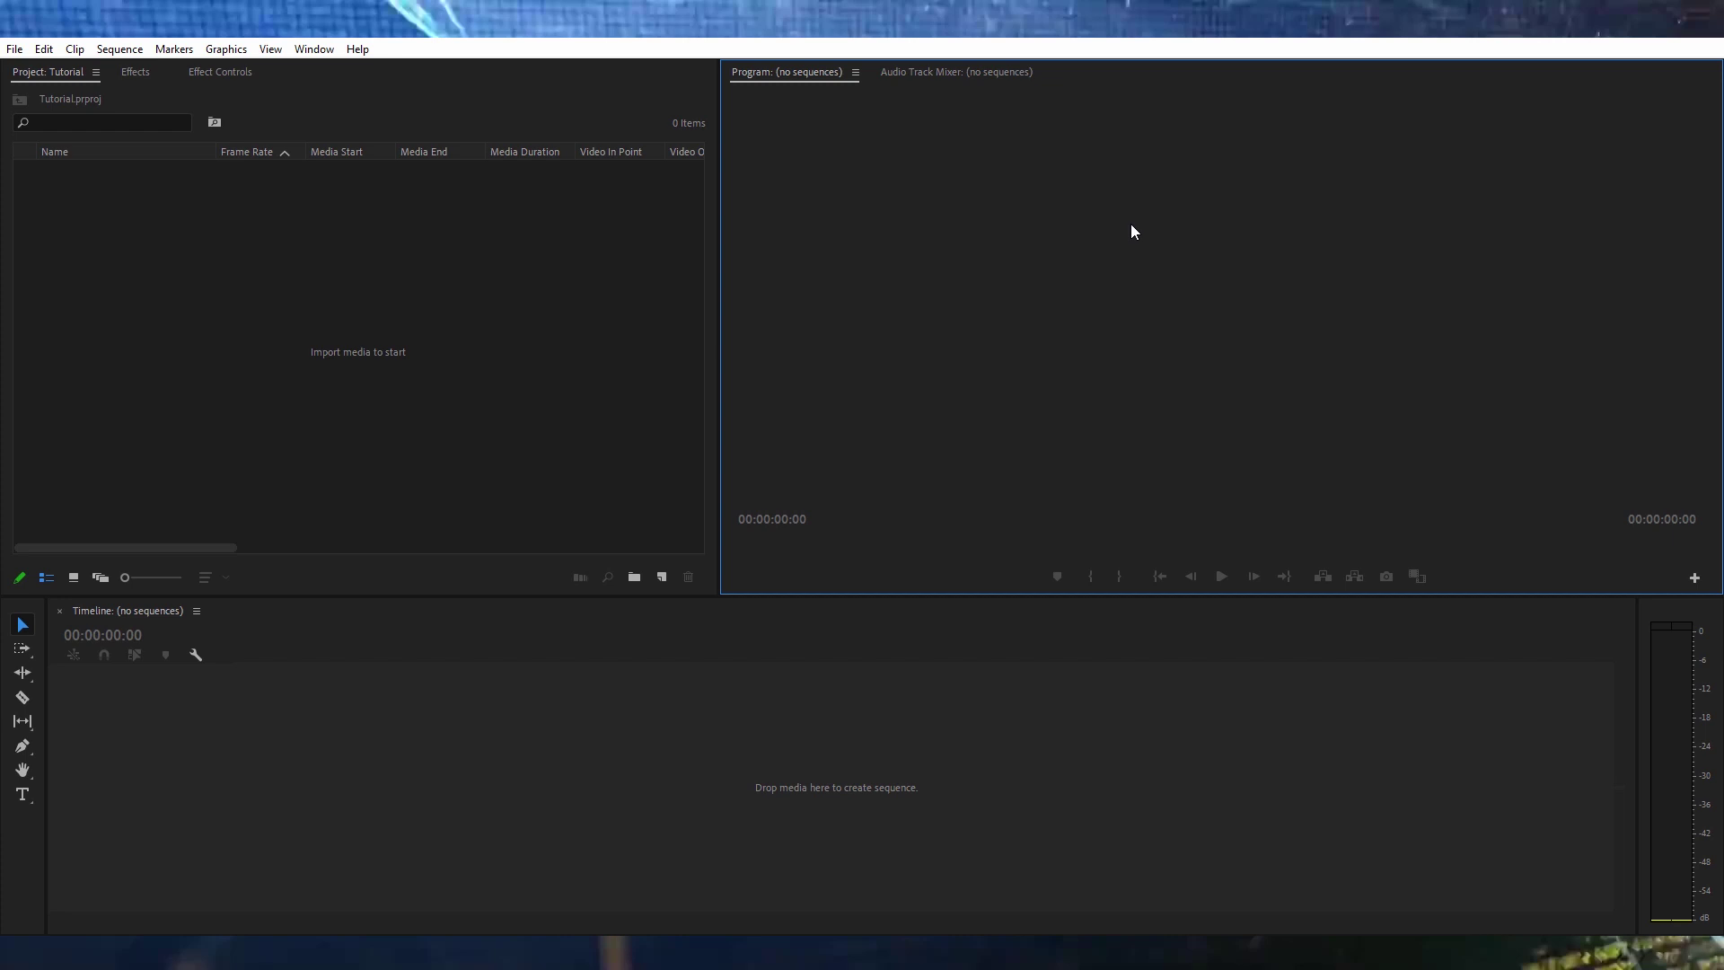
{"action": "left_click", "coordinate": [978, 79]}
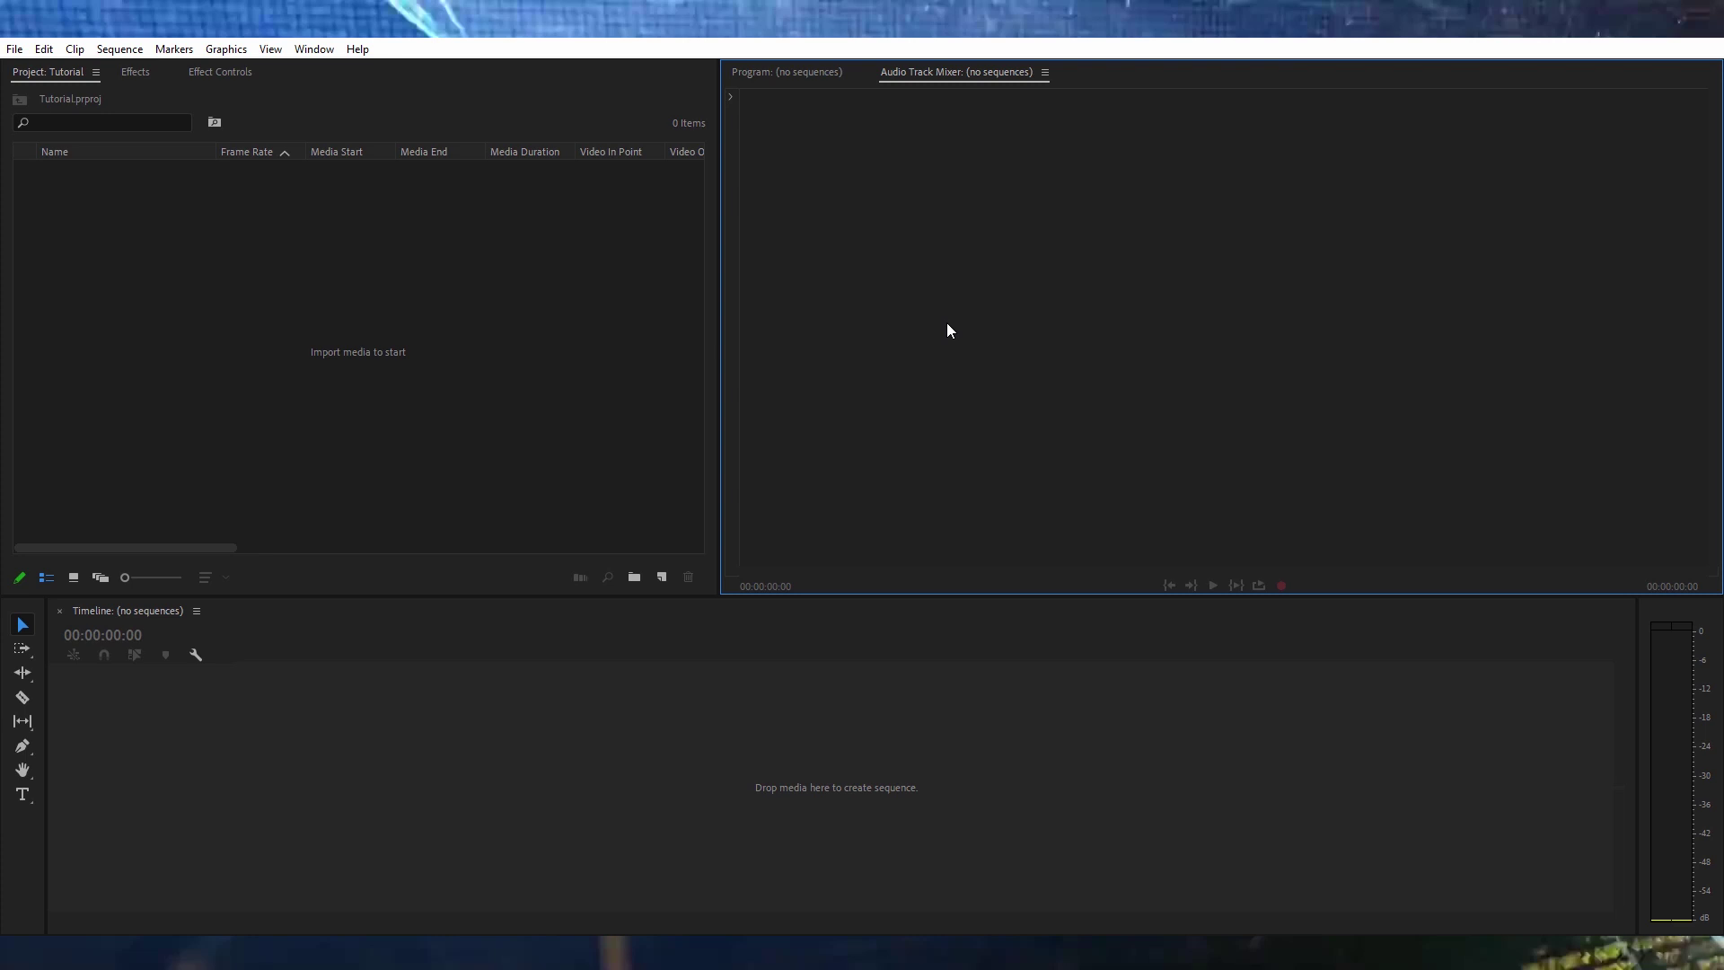
- Import the MVI_2296 video from the Footage and Audio folder into the project
{"action": "left_click", "coordinate": [639, 344]}
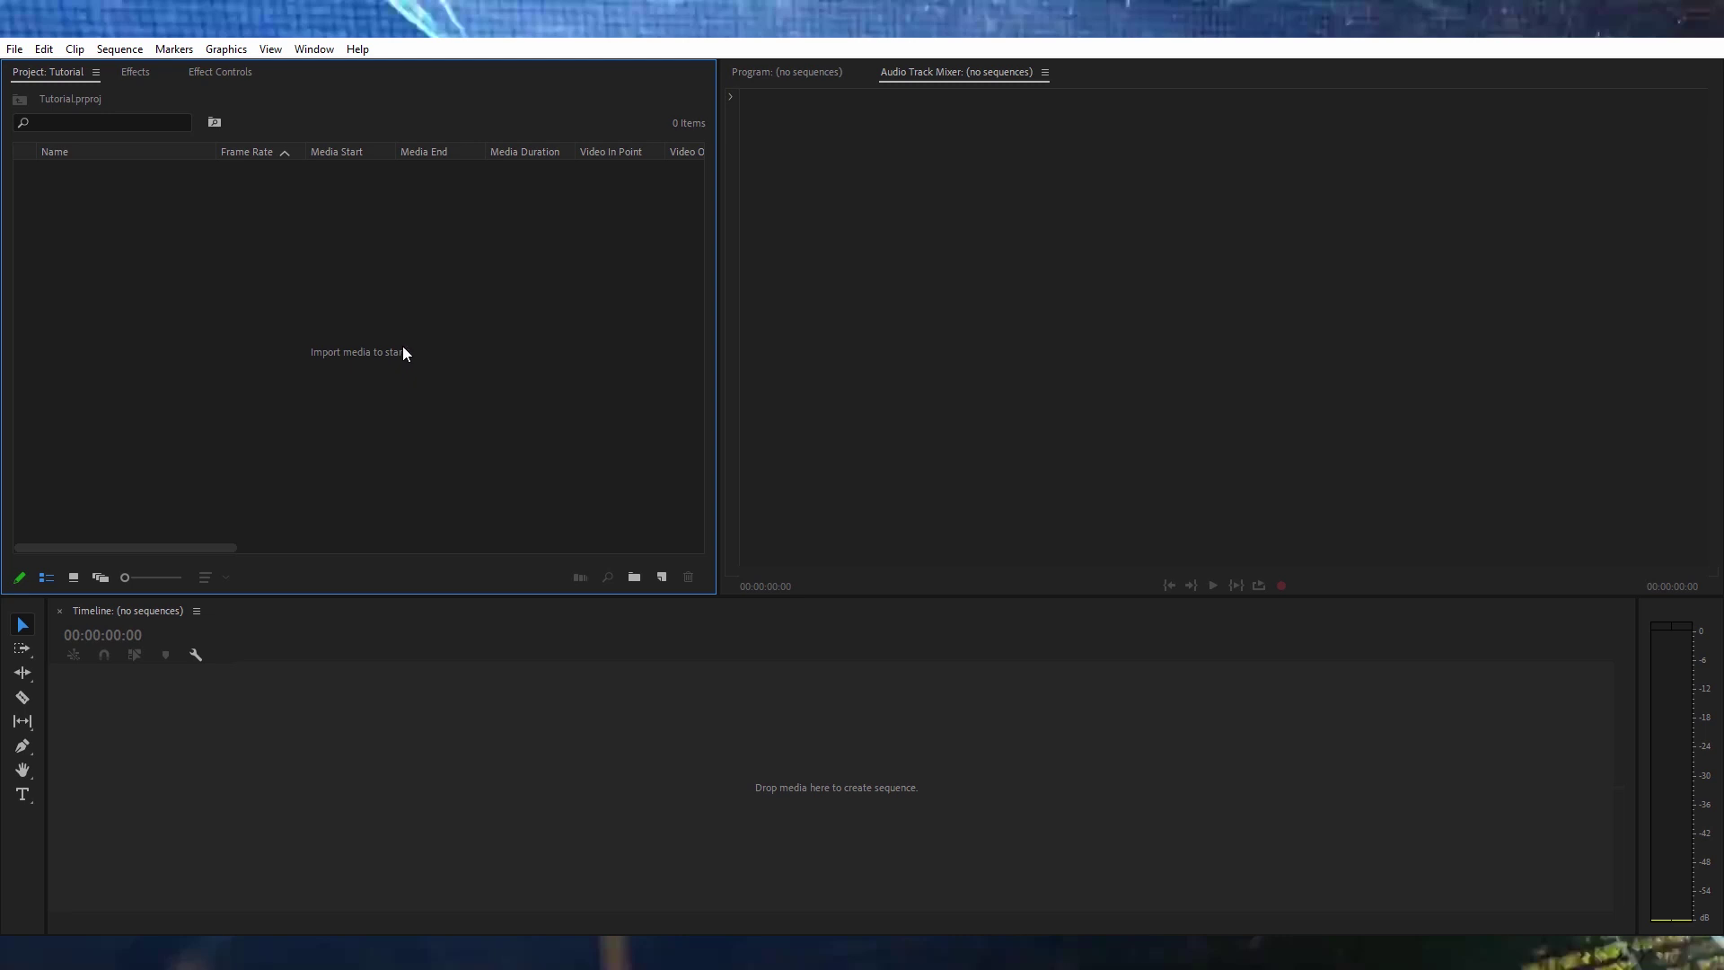
{"action": "double_click", "coordinate": [356, 327]}
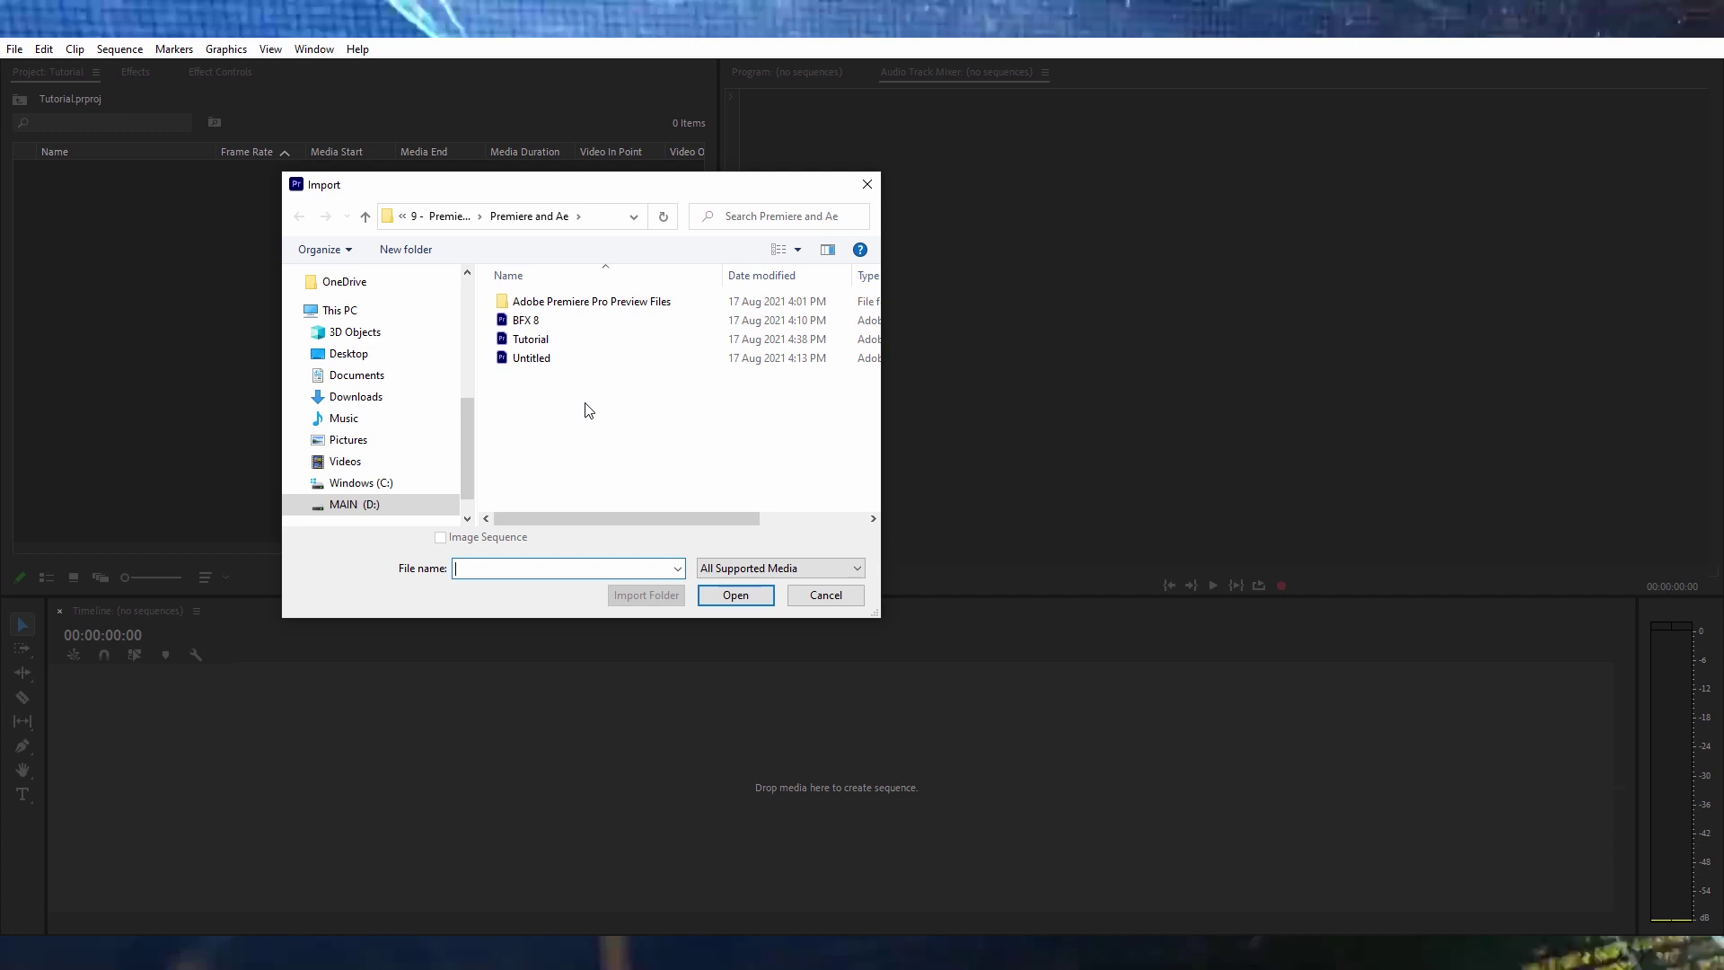
{"action": "left_click", "coordinate": [422, 212]}
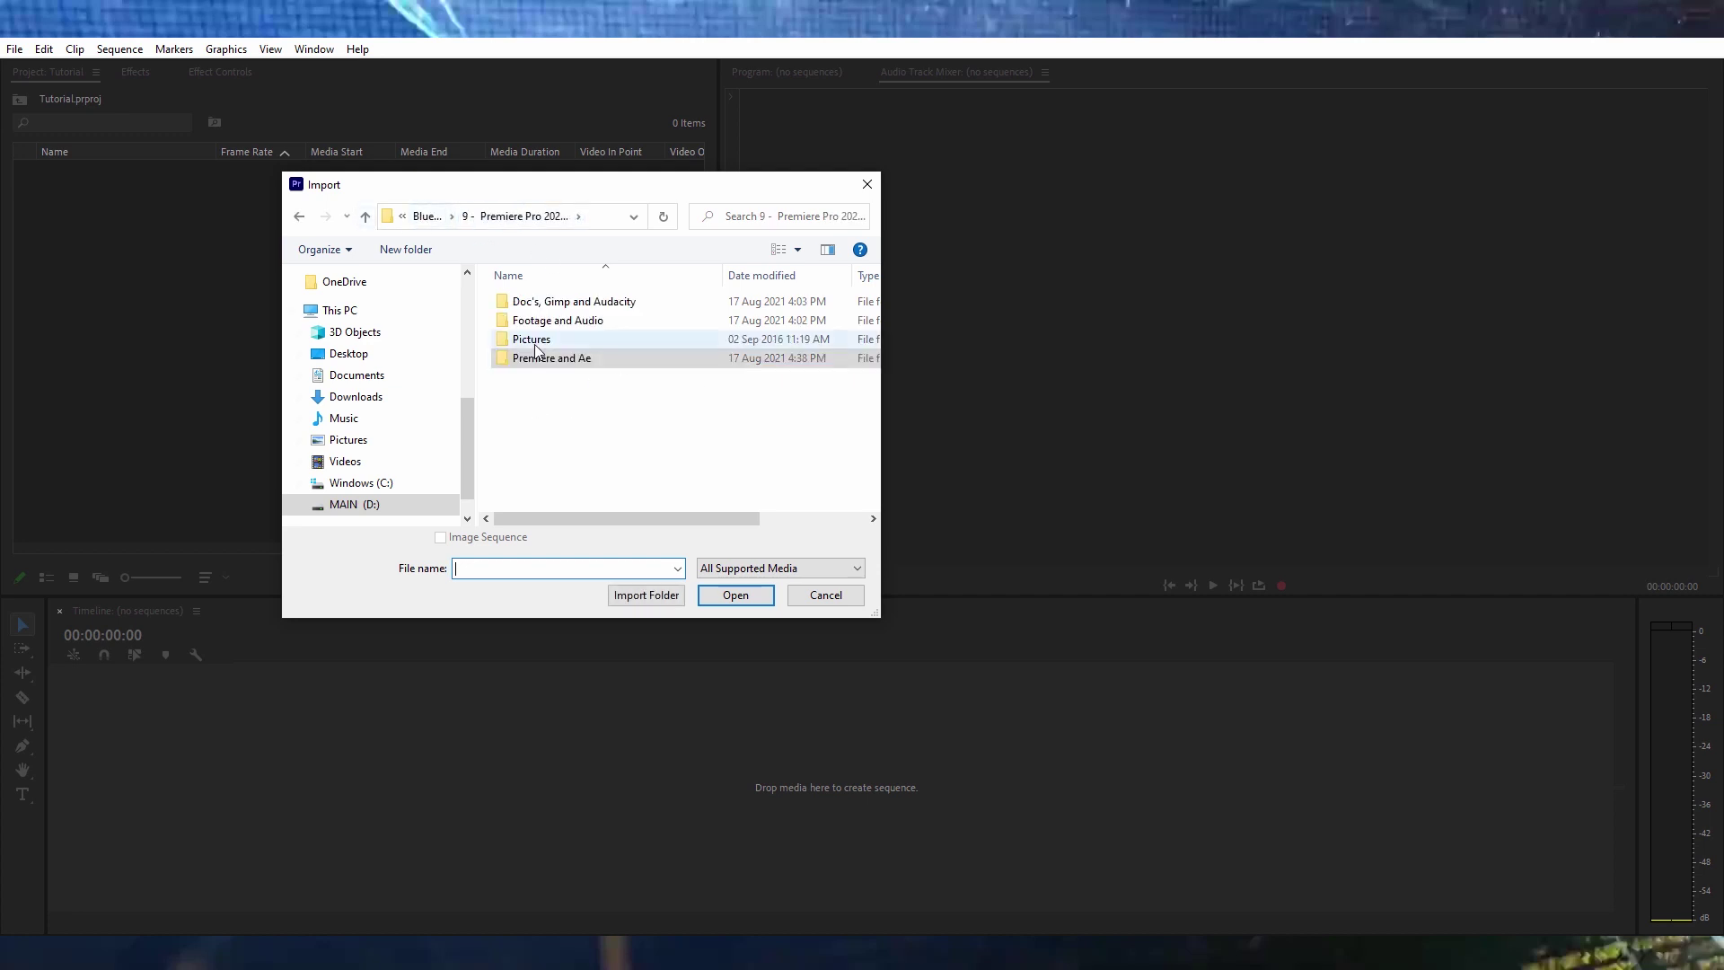
{"action": "double_click", "coordinate": [547, 320]}
{"action": "left_click", "coordinate": [536, 301]}
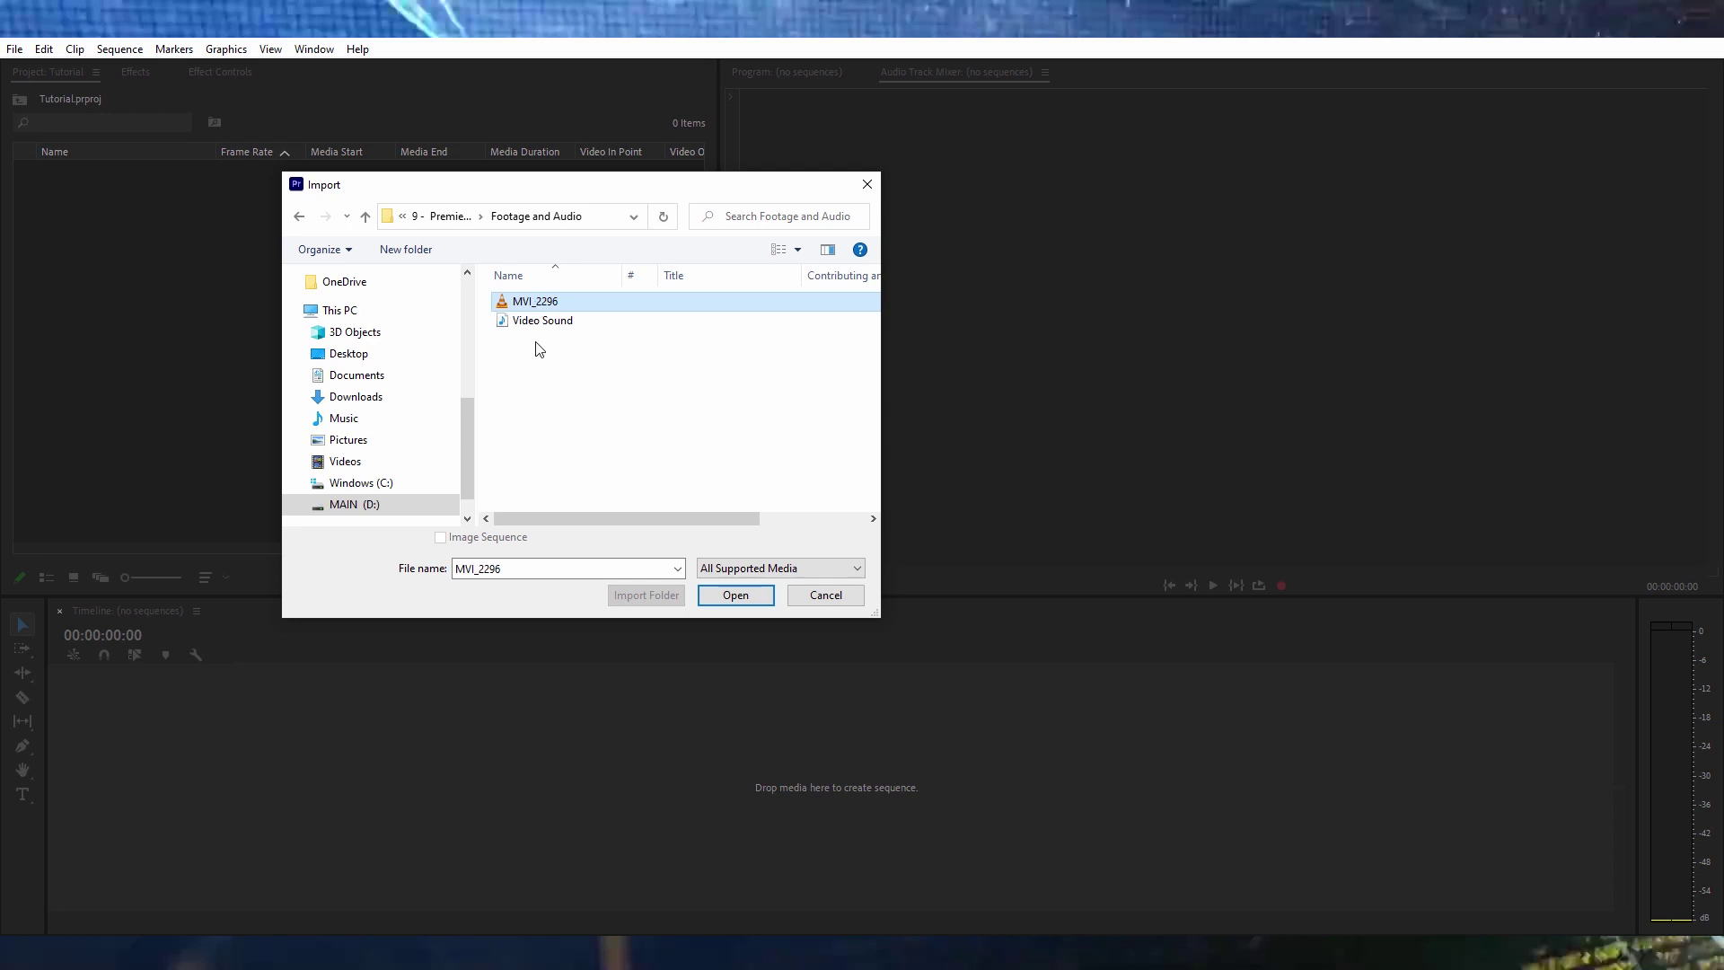
{"action": "left_click", "coordinate": [735, 595]}
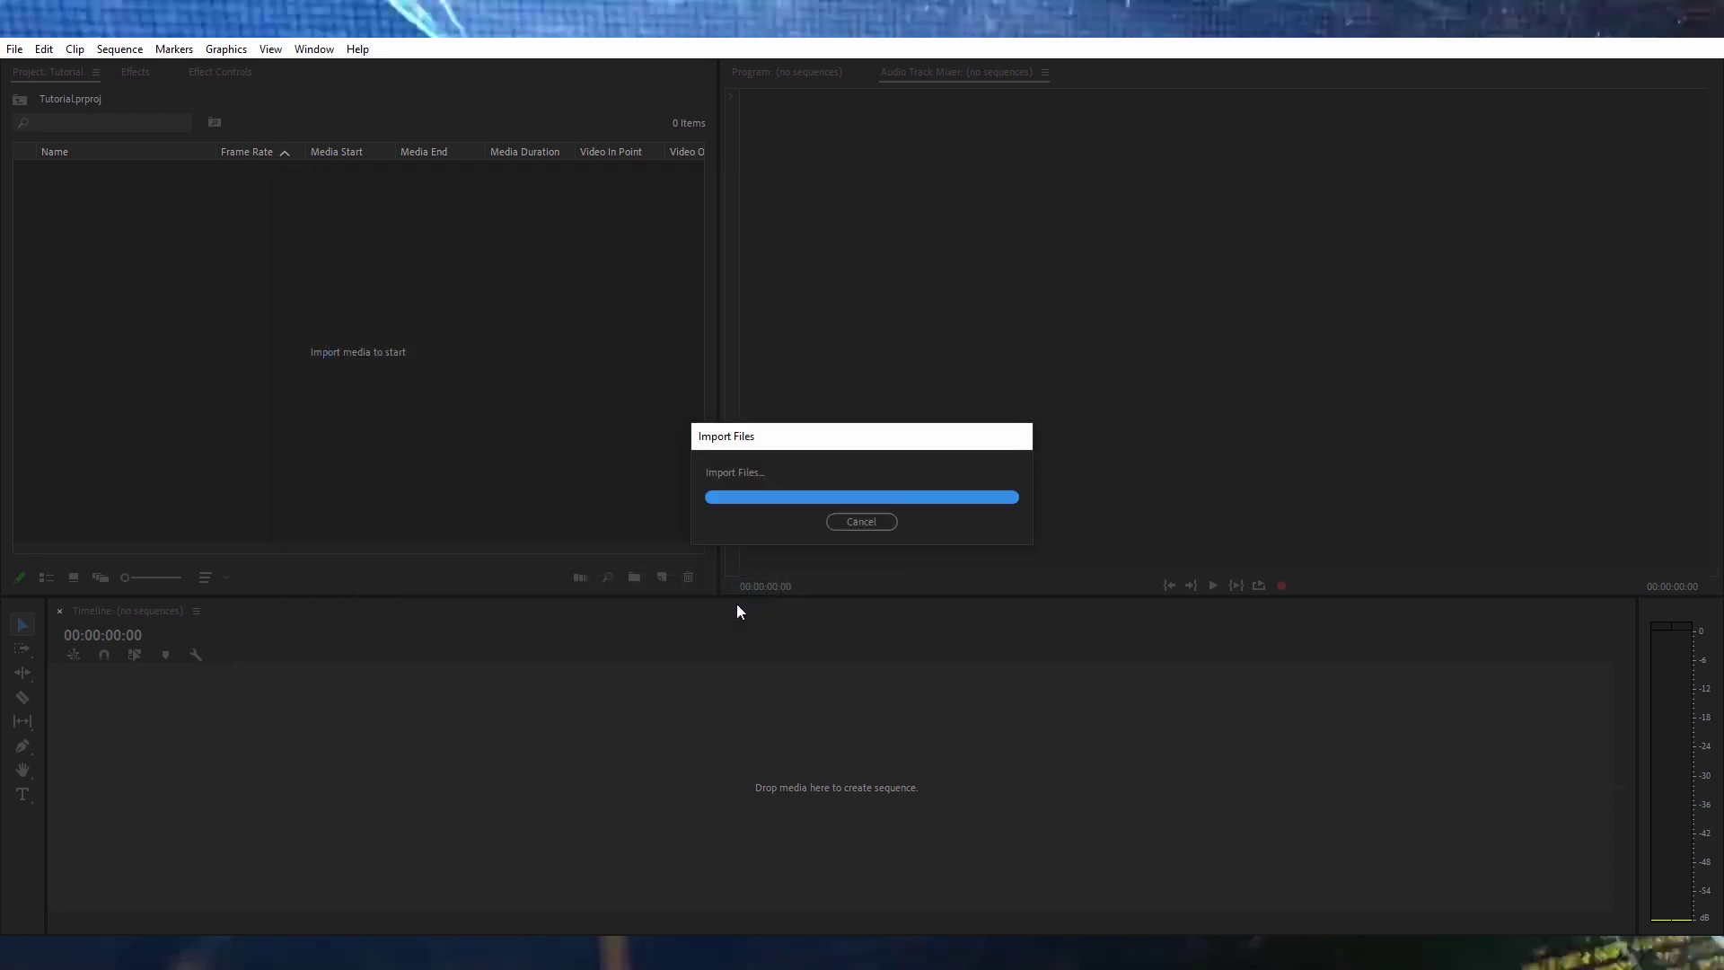
{"action": "left_click", "coordinate": [235, 339]}
{"action": "left_click", "coordinate": [72, 174]}
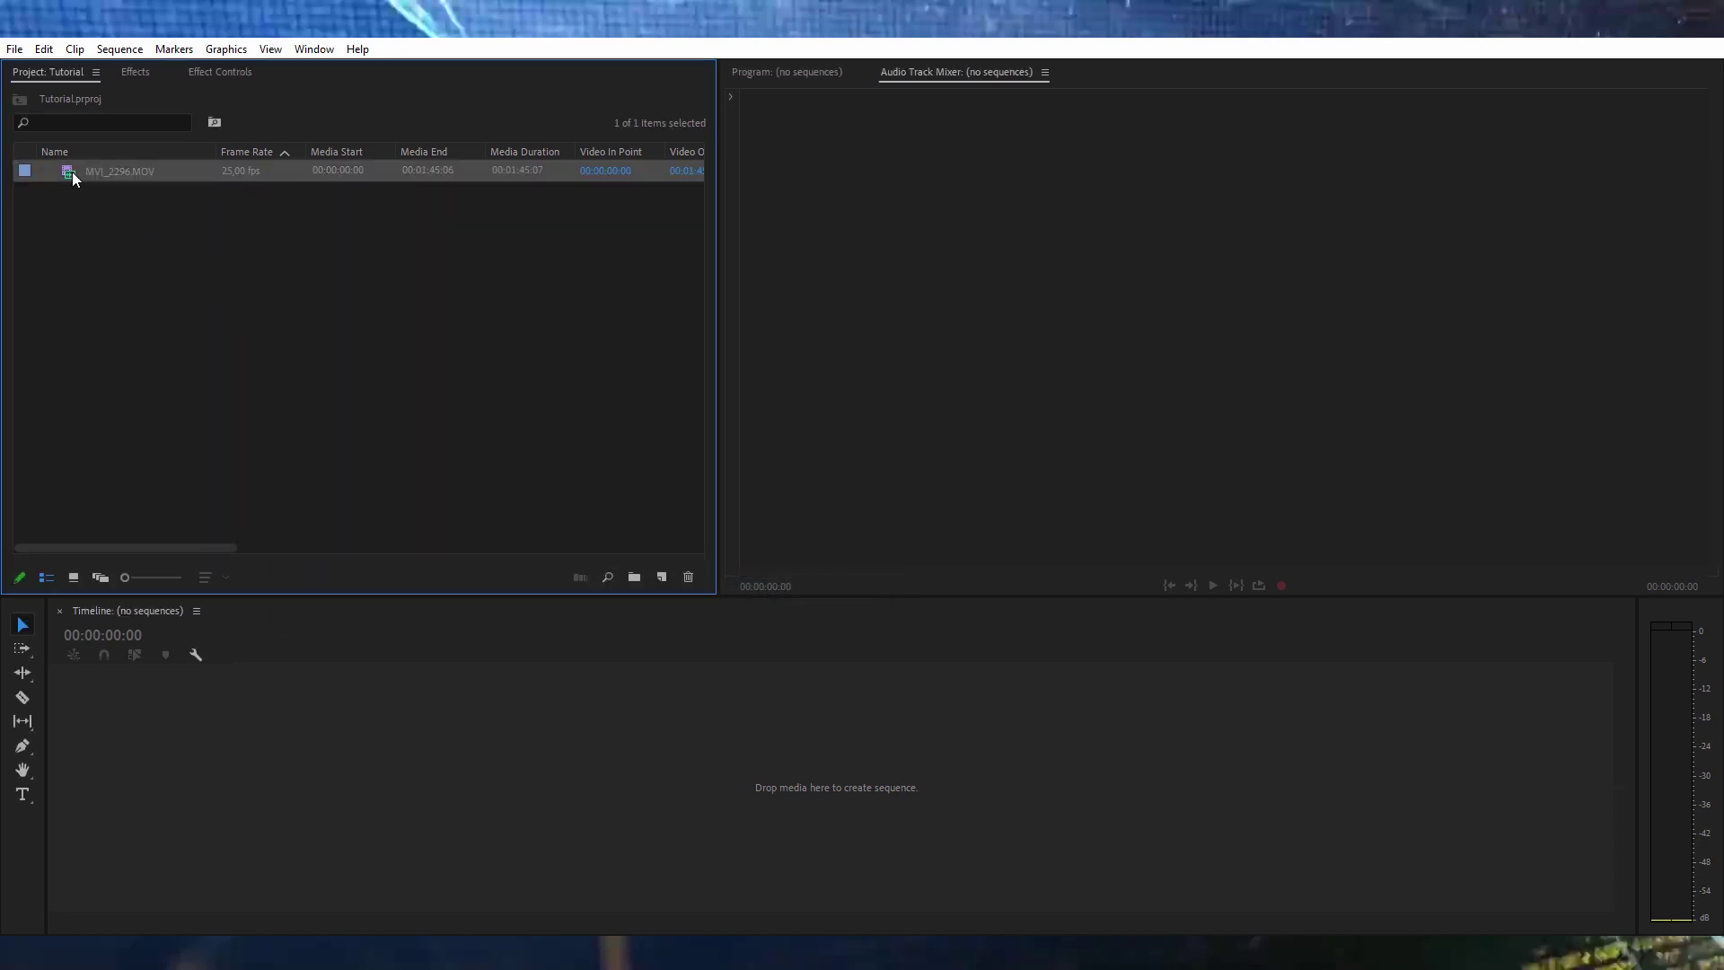
{"action": "left_click", "coordinate": [158, 238]}
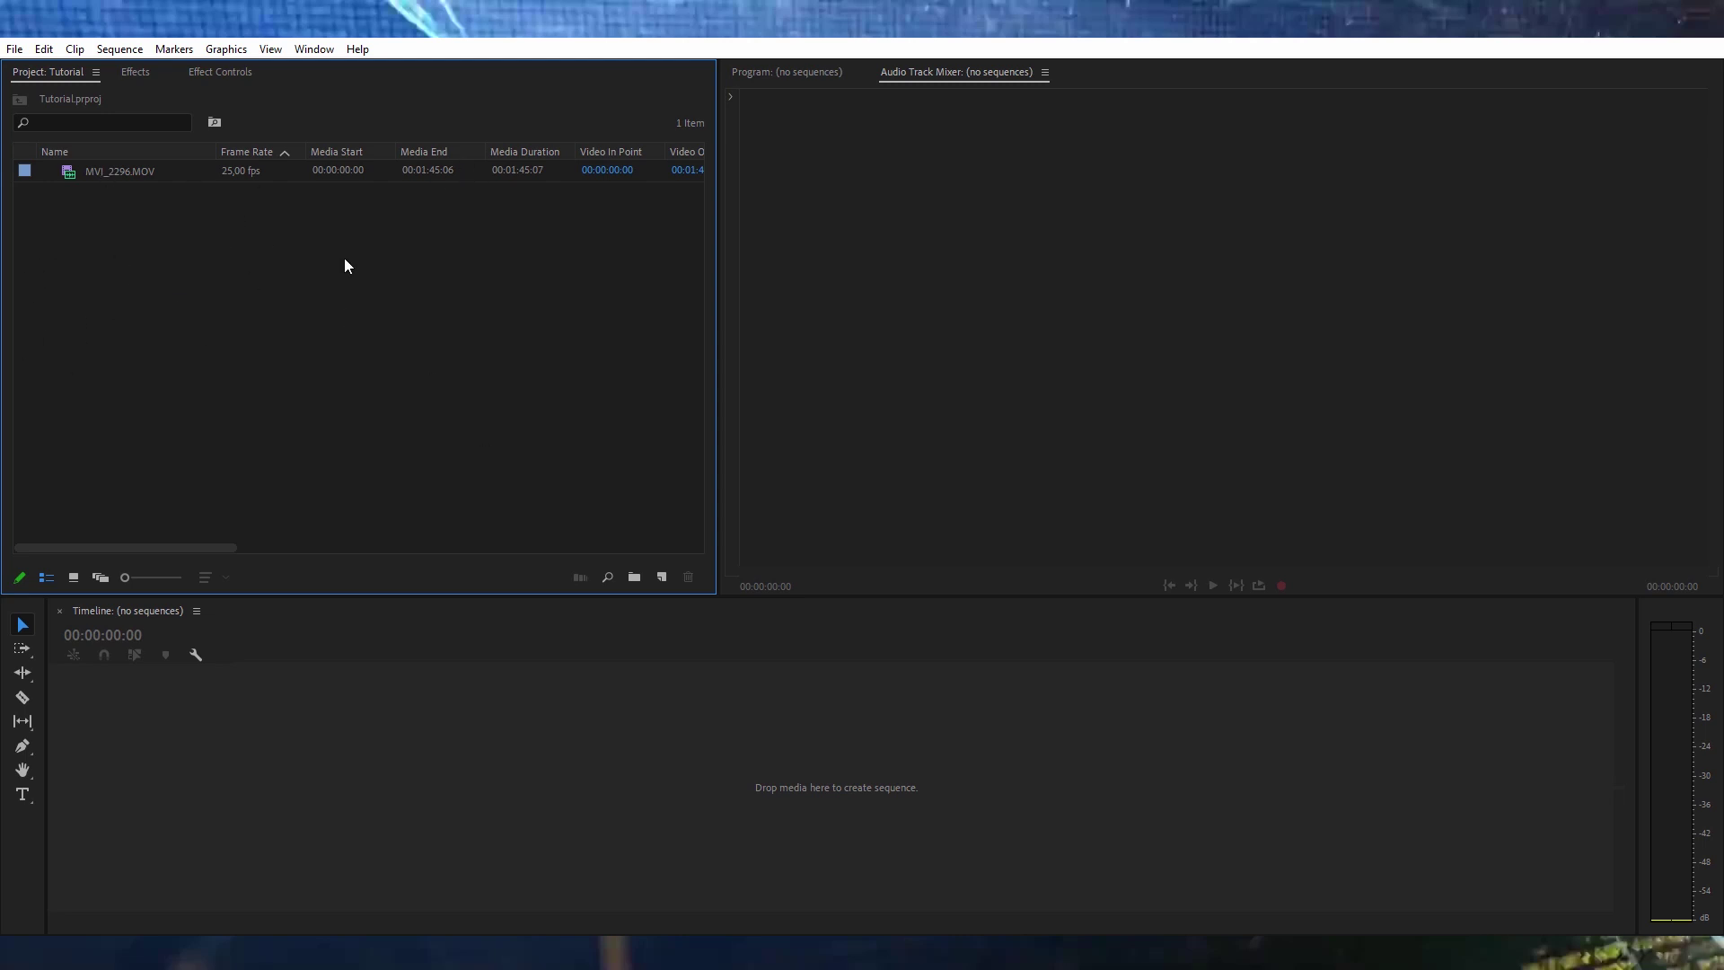
- Create a sequence from MVI_2296.MOV by placing the clip on the empty timeline
{"action": "key", "text": "ctrl+a"}
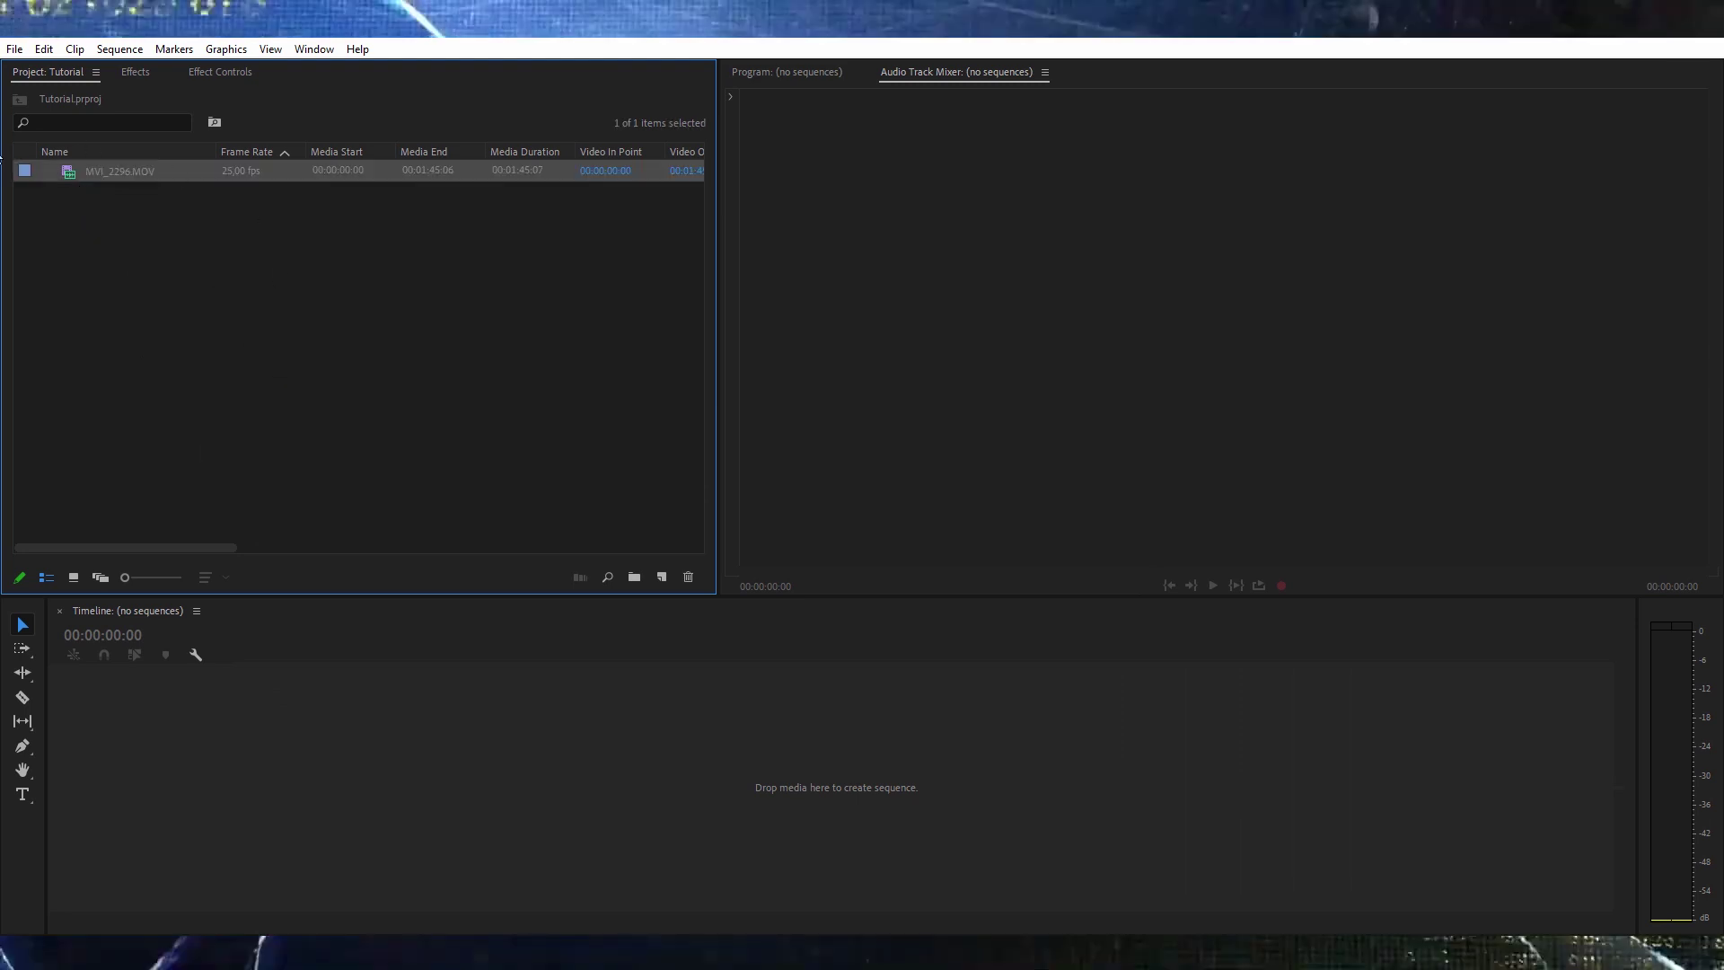
{"action": "left_click_drag", "start_coordinate": [108, 167], "coordinate": [316, 734]}
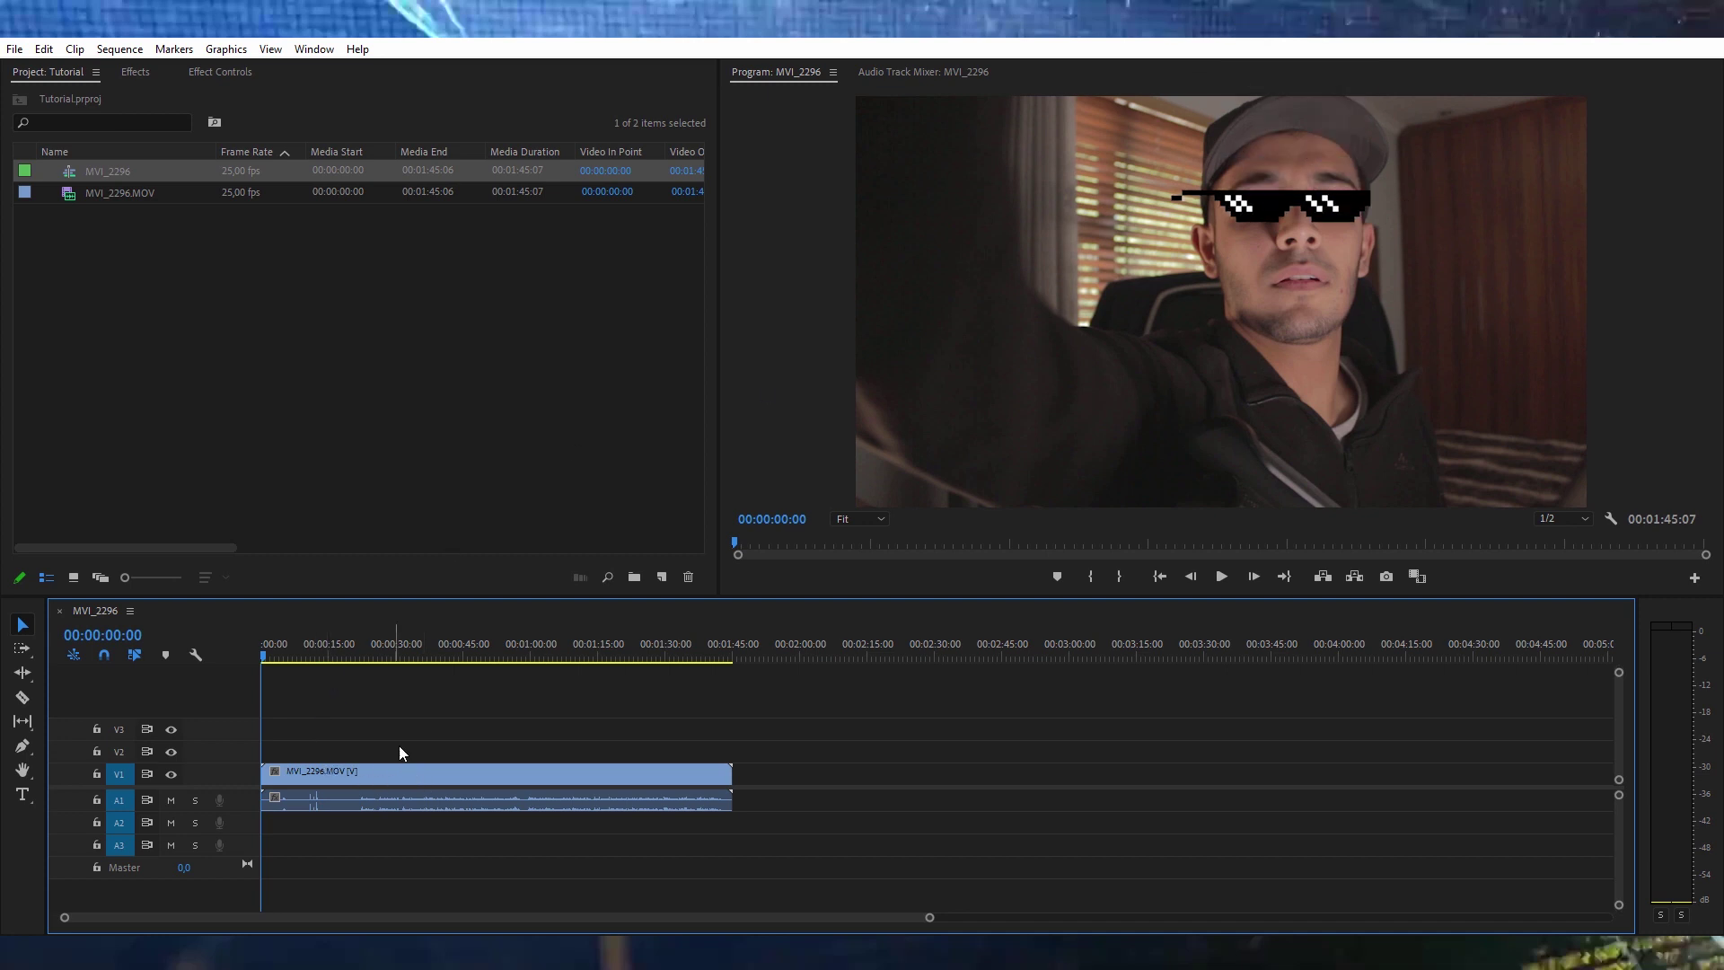
{"action": "left_click", "coordinate": [512, 465]}
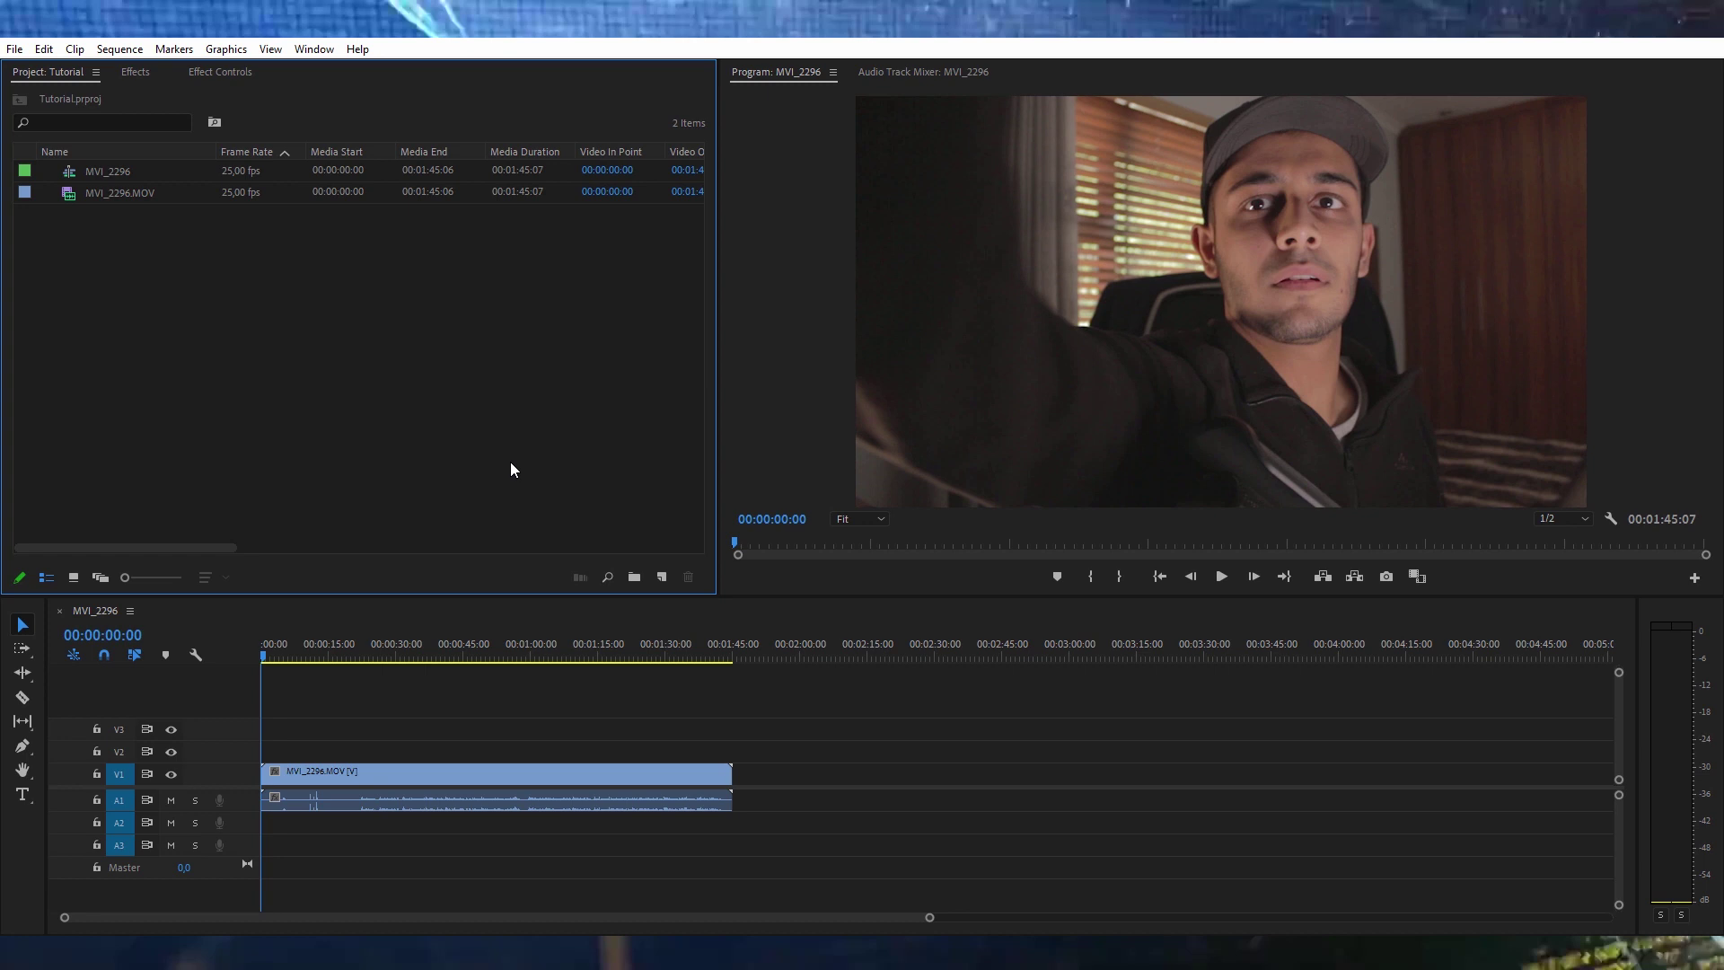
{"action": "left_click", "coordinate": [79, 614]}
- Scrub the MVI_2296 clip on the timeline, return the playhead to the start and play the footage
{"action": "left_click", "coordinate": [353, 774]}
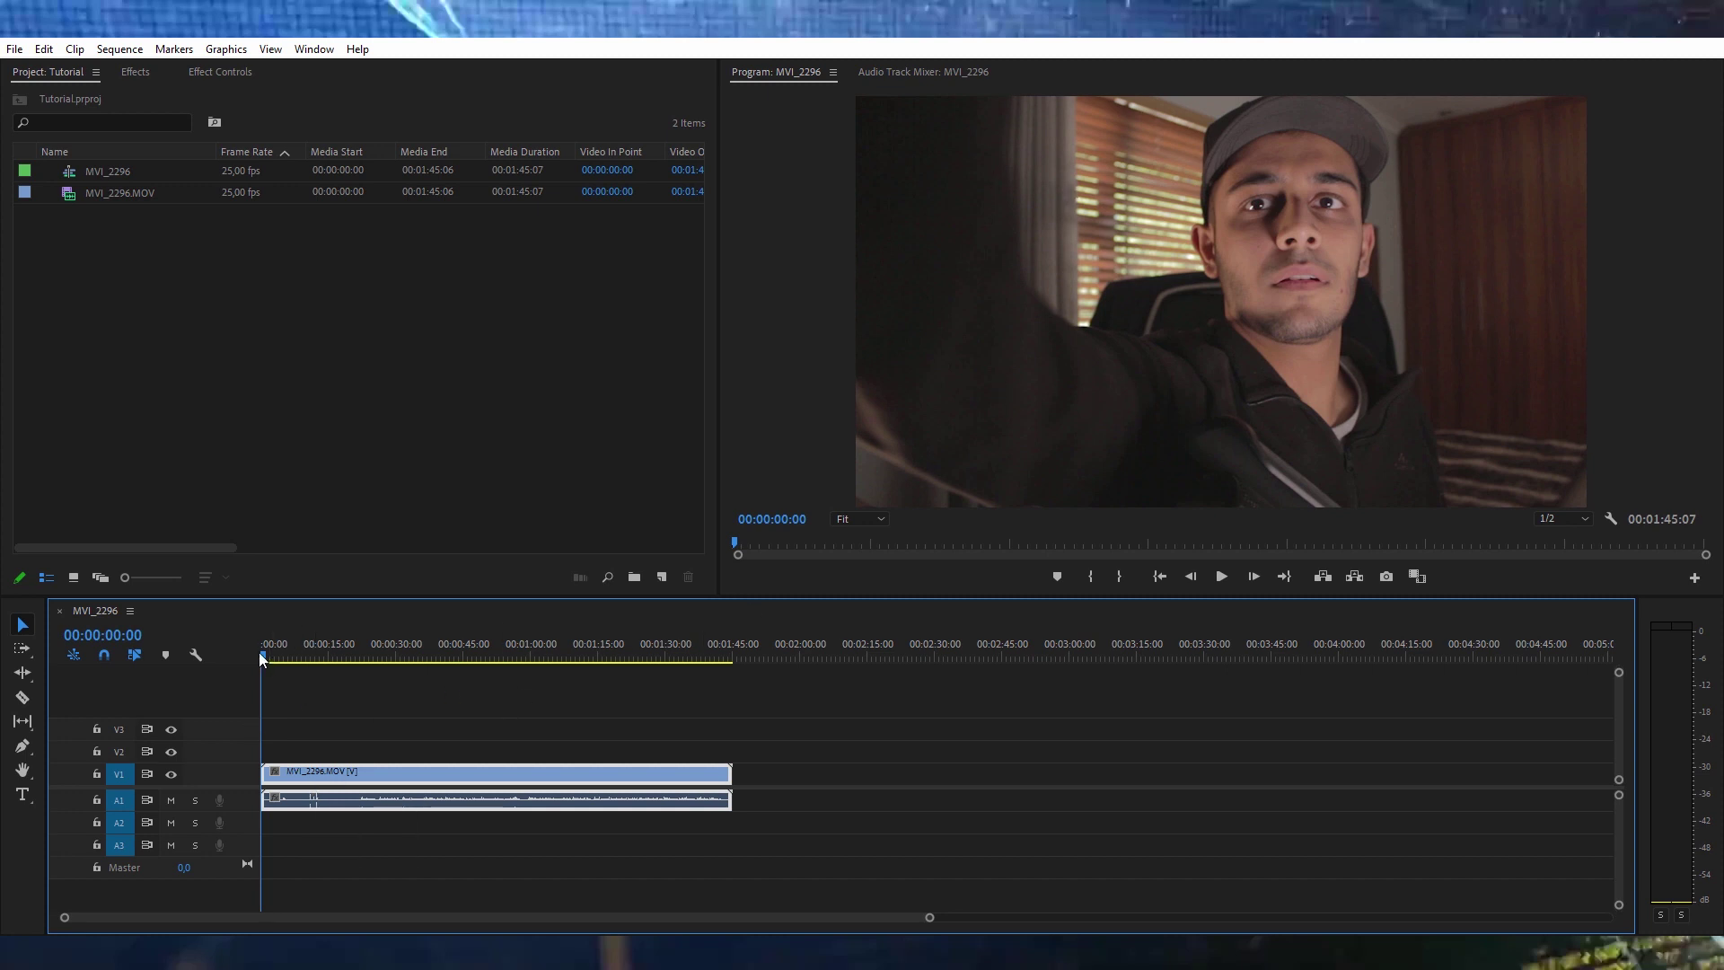
{"action": "left_click_drag", "start_coordinate": [263, 653], "coordinate": [159, 679]}
{"action": "left_click_drag", "start_coordinate": [310, 660], "coordinate": [235, 645]}
{"action": "key", "text": "space"}
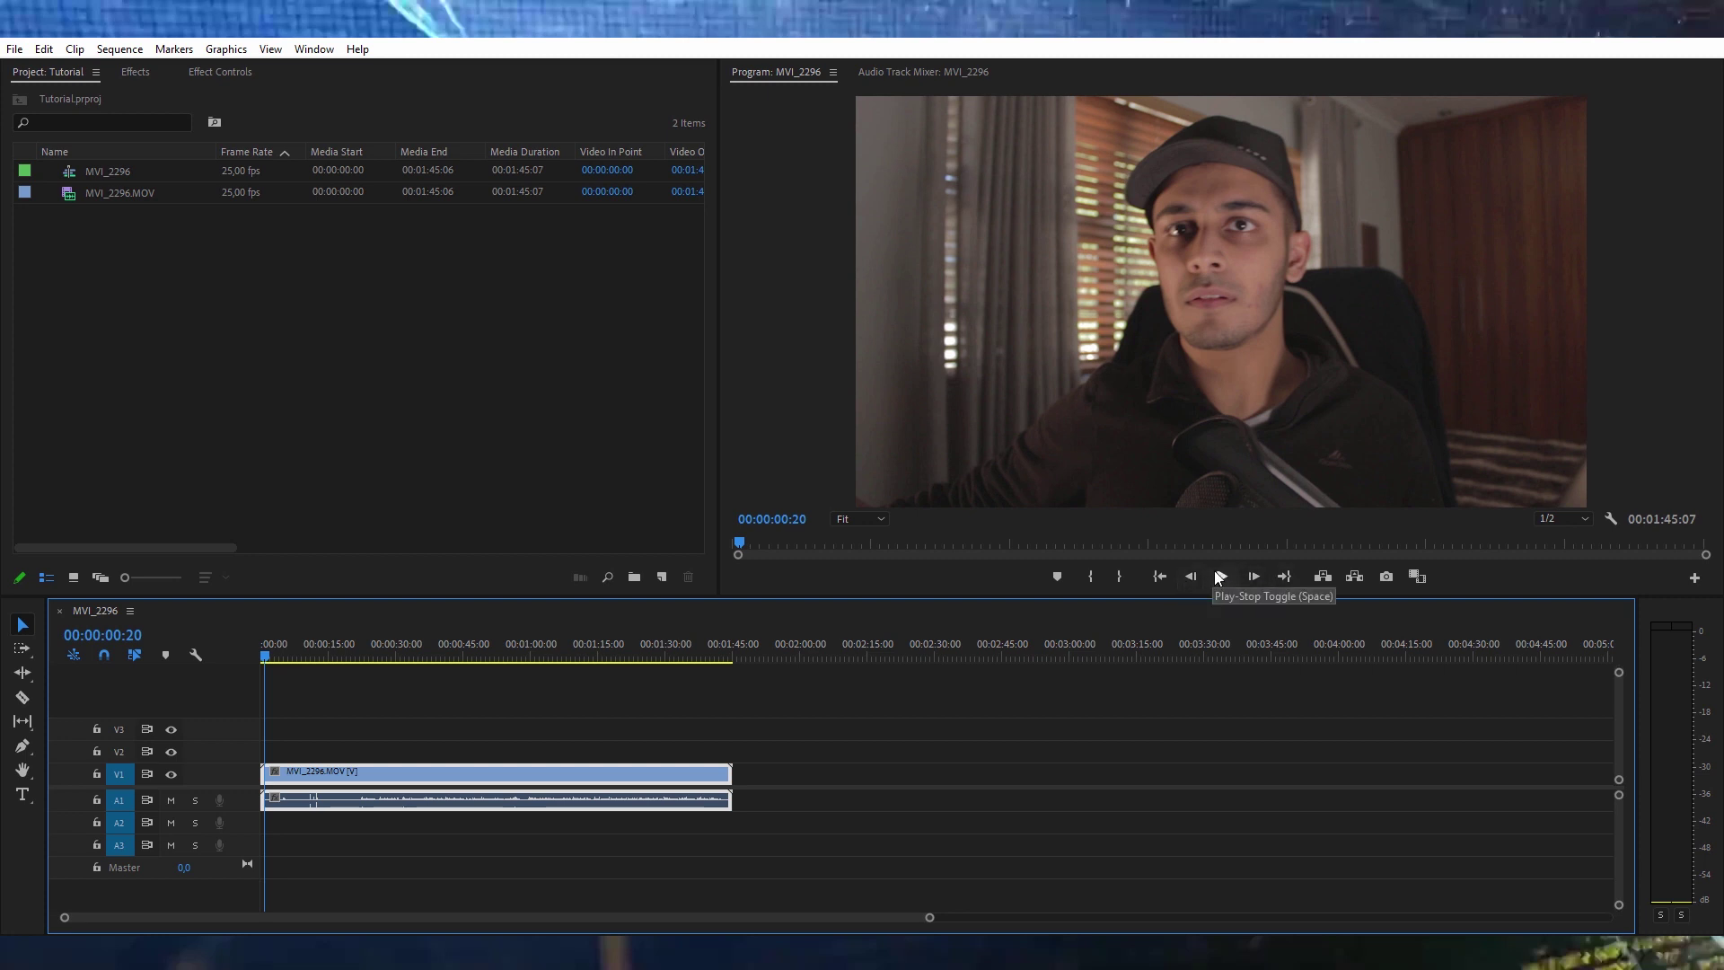
- Play the footage from the start of the sequence and scrub ahead to about 10 seconds
{"action": "left_click", "coordinate": [1222, 579]}
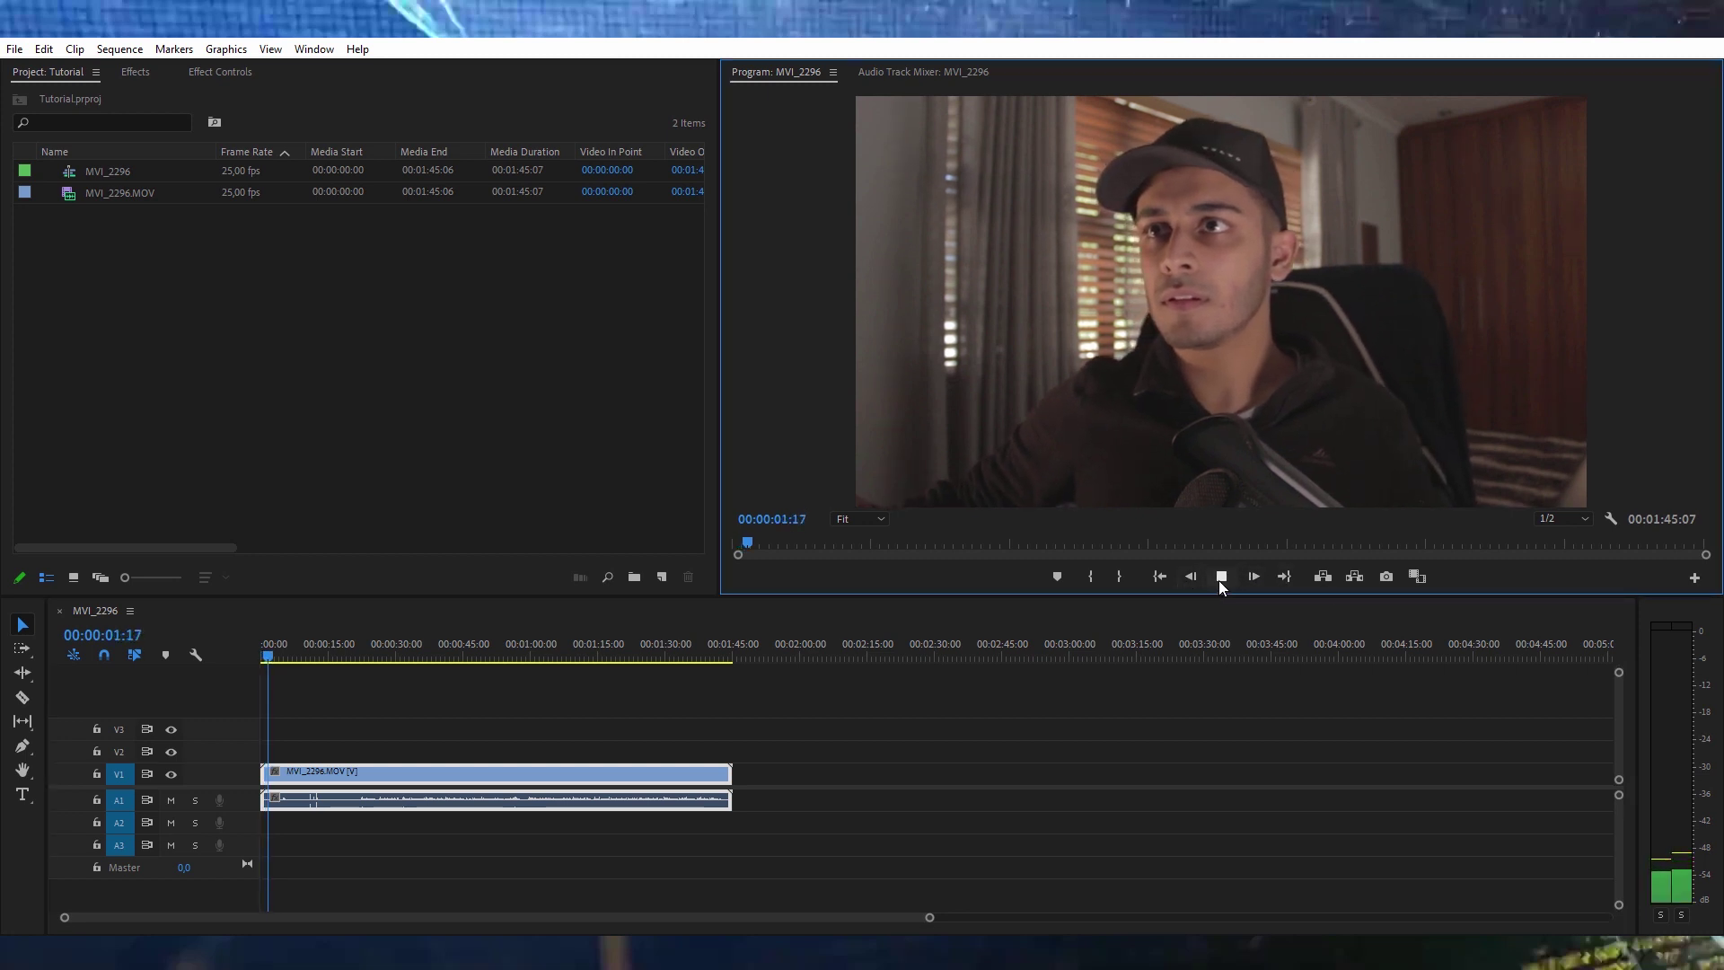
{"action": "left_click", "coordinate": [226, 661]}
{"action": "key", "text": "Home"}
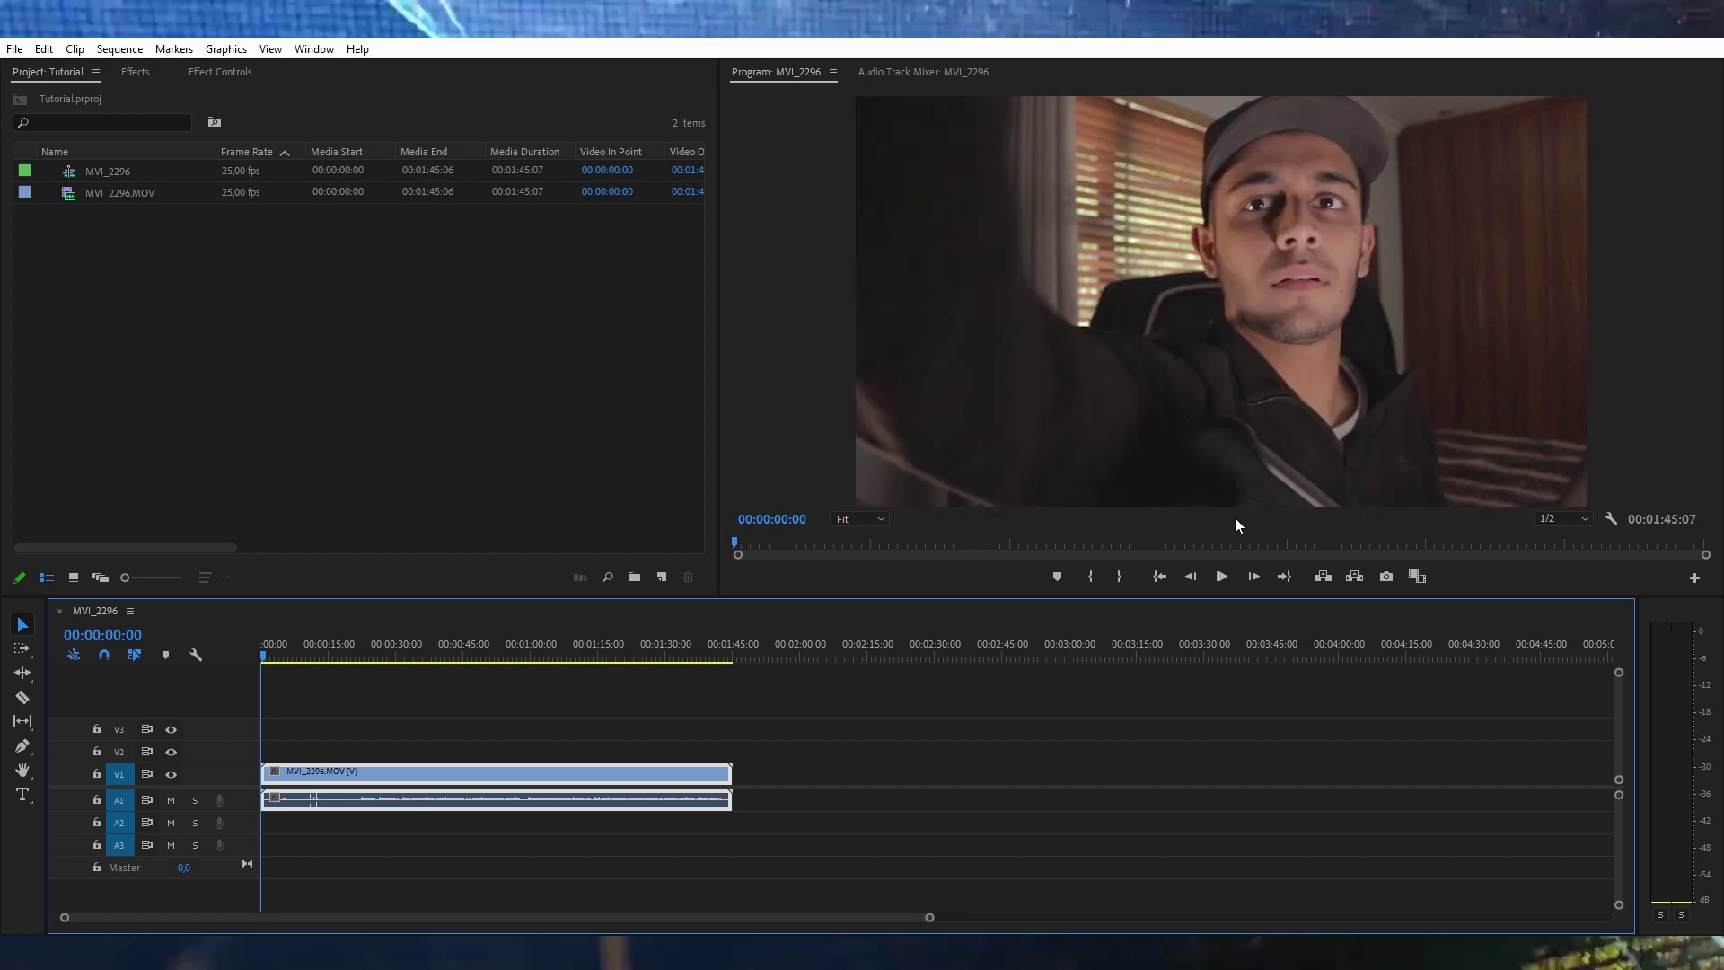
{"action": "left_click", "coordinate": [1222, 576]}
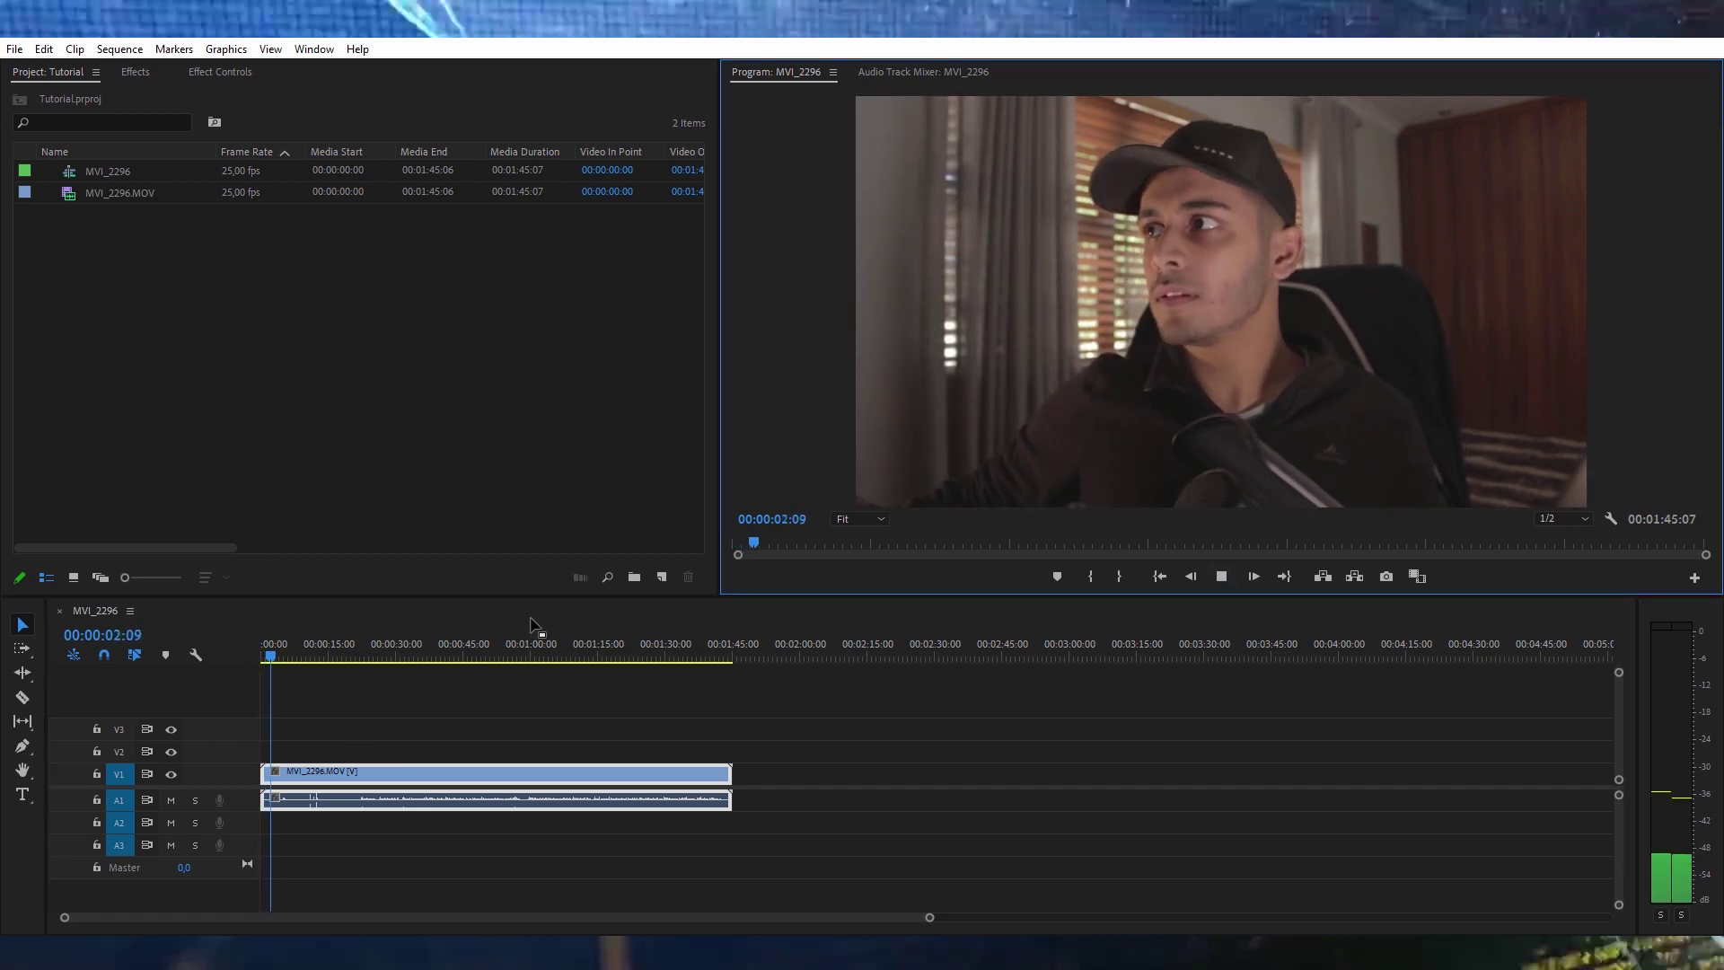
{"action": "left_click", "coordinate": [282, 653]}
{"action": "left_click_drag", "start_coordinate": [282, 654], "coordinate": [309, 646]}
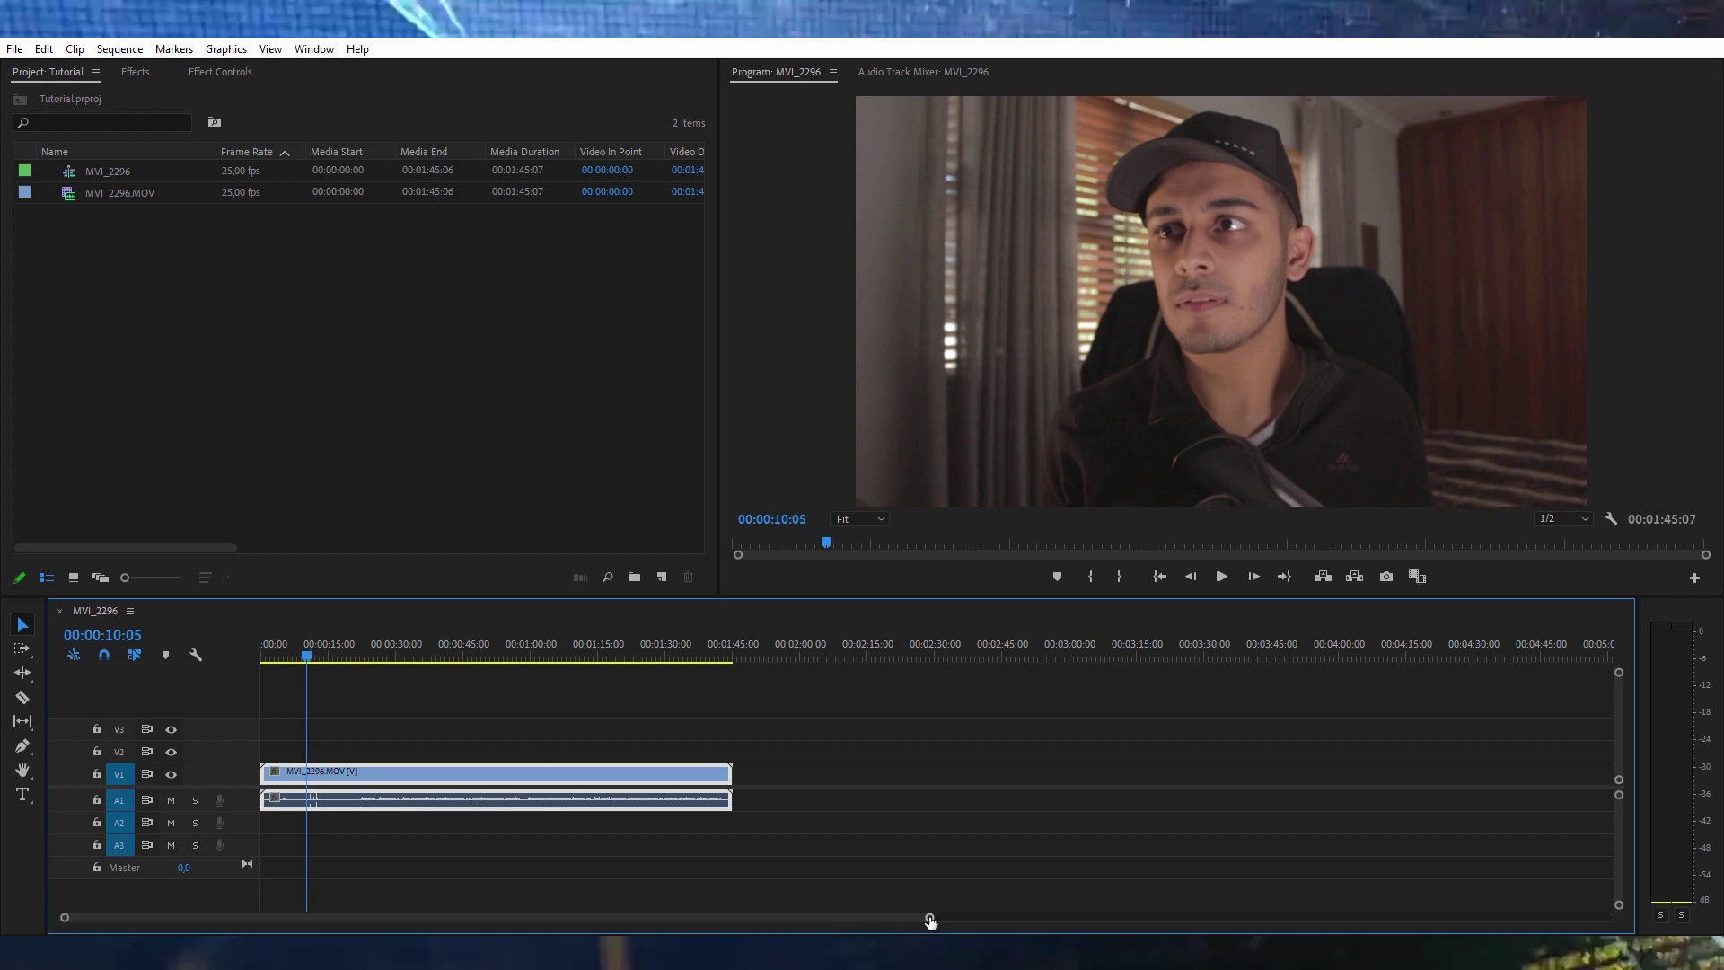
- Scrub the footage to about 22 seconds, where the audio waveform picks up, and play from there
{"action": "left_click_drag", "start_coordinate": [930, 921], "coordinate": [216, 889]}
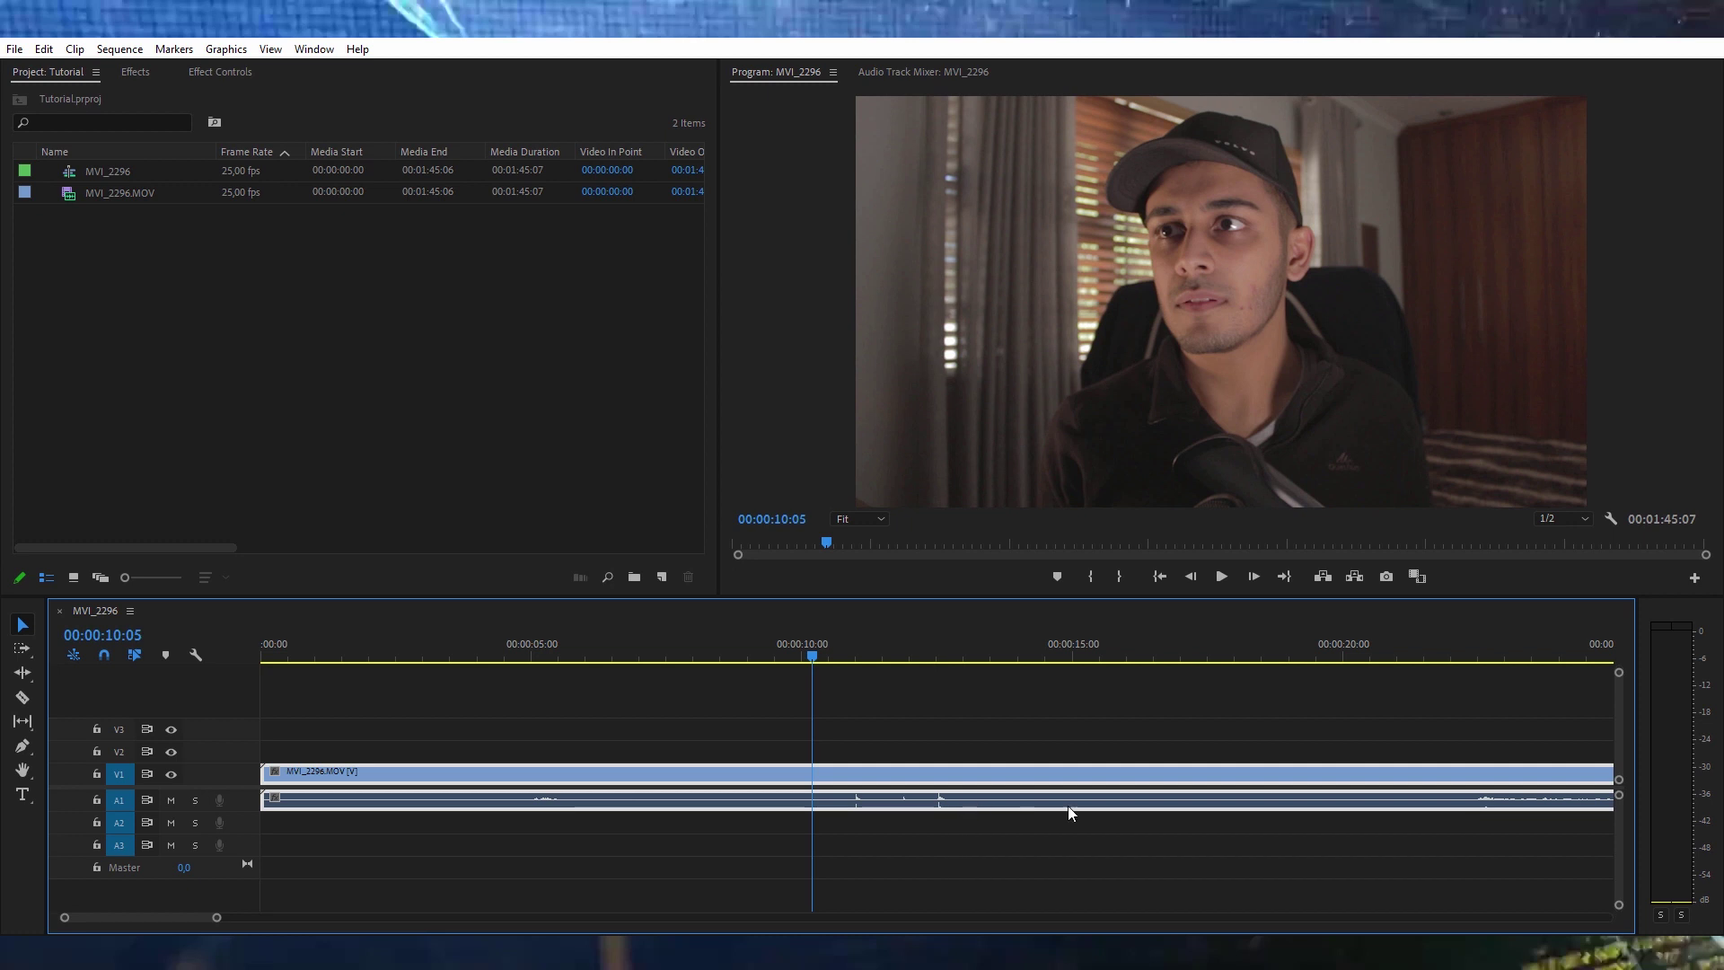
{"action": "left_click_drag", "start_coordinate": [811, 655], "coordinate": [1462, 567]}
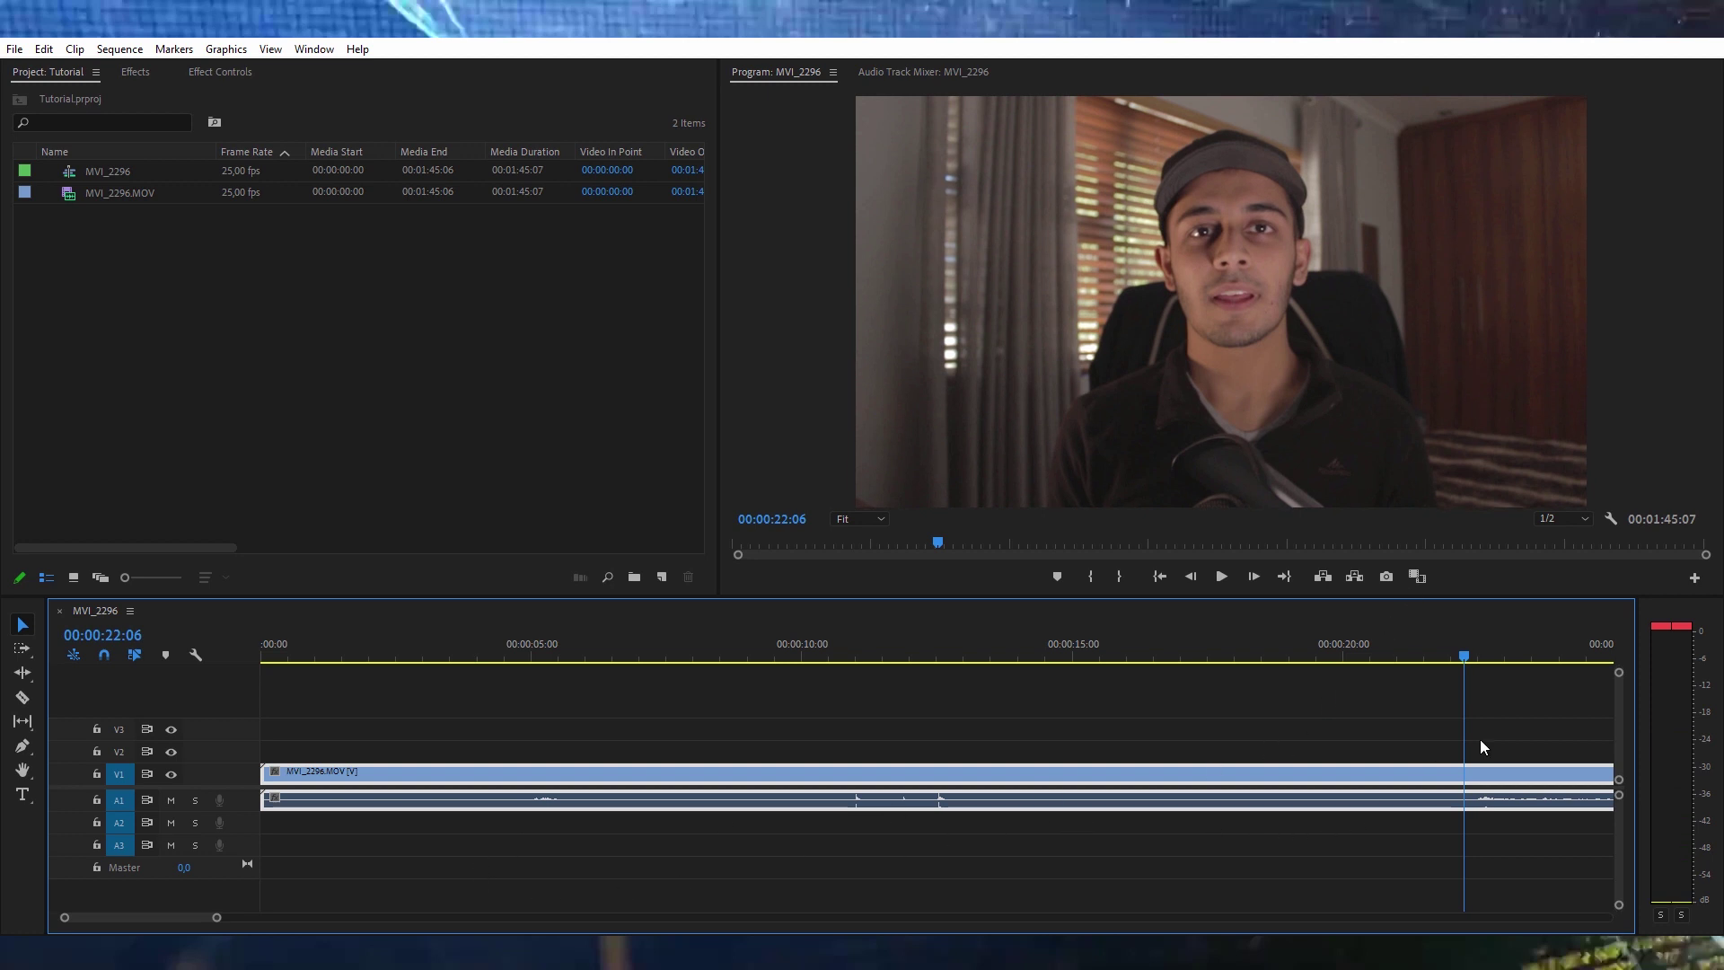
{"action": "left_click_drag", "start_coordinate": [1463, 658], "coordinate": [1472, 660]}
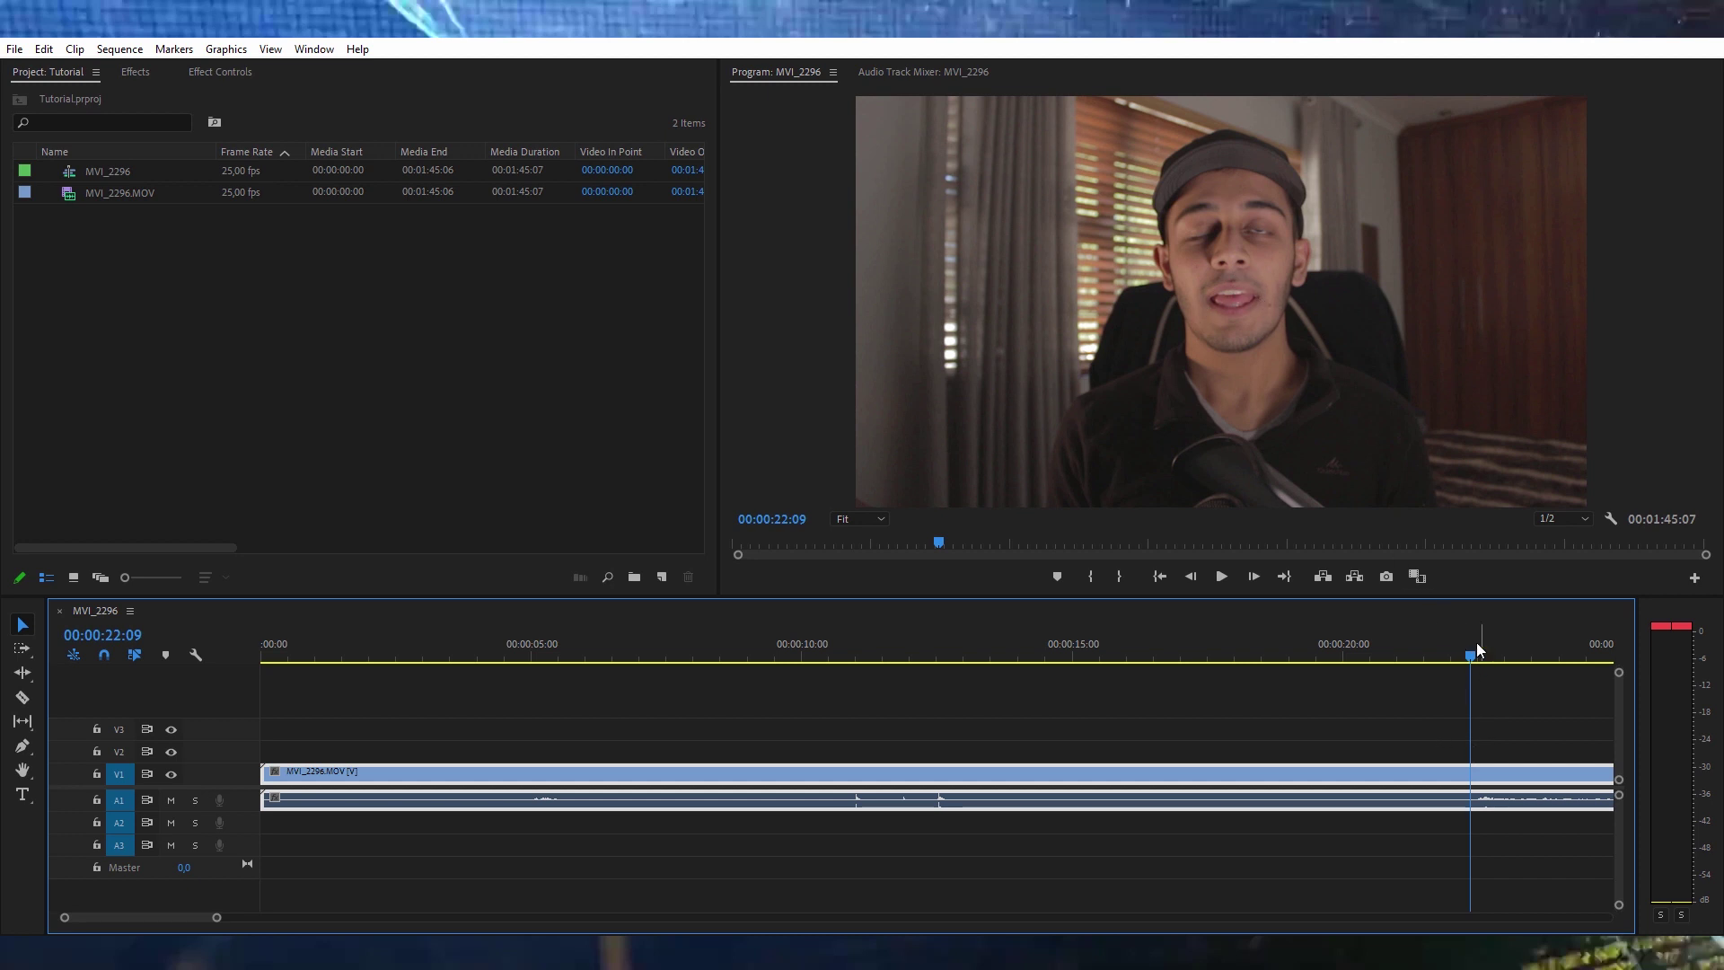
{"action": "left_click_drag", "start_coordinate": [1476, 656], "coordinate": [1472, 655]}
{"action": "left_click", "coordinate": [1221, 578]}
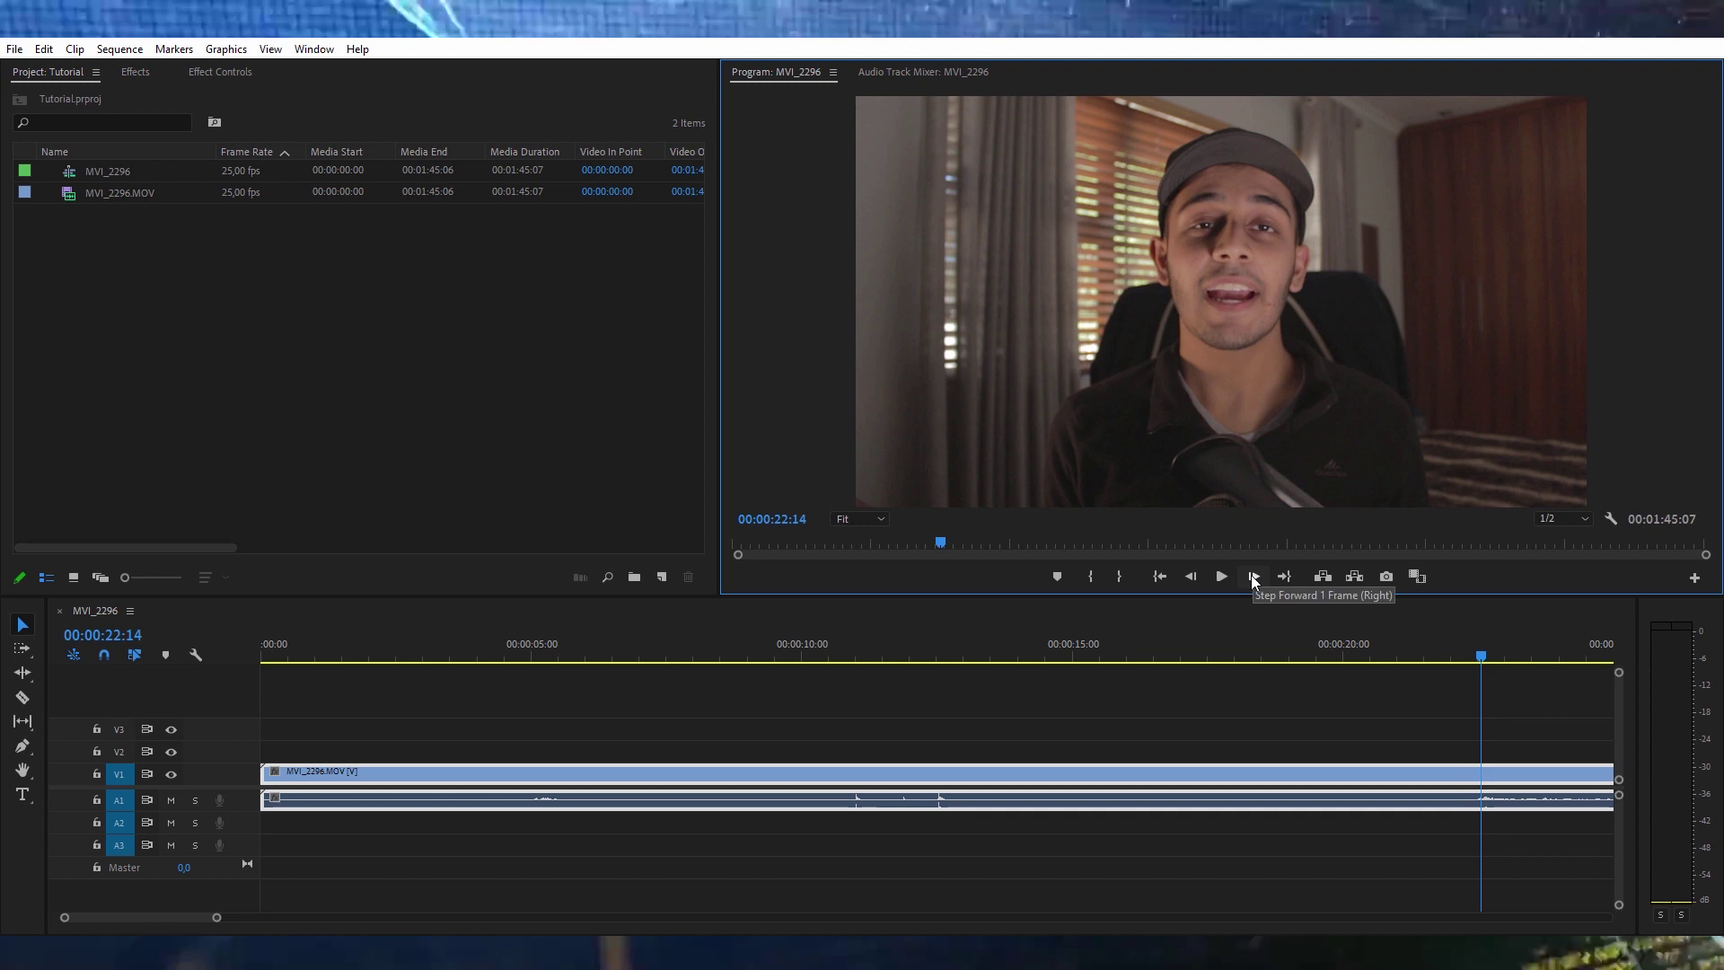
- Step frame by frame around 00:00:22:10 to 00:00:22:17 to check where the speech begins
{"action": "left_click", "coordinate": [1254, 577]}
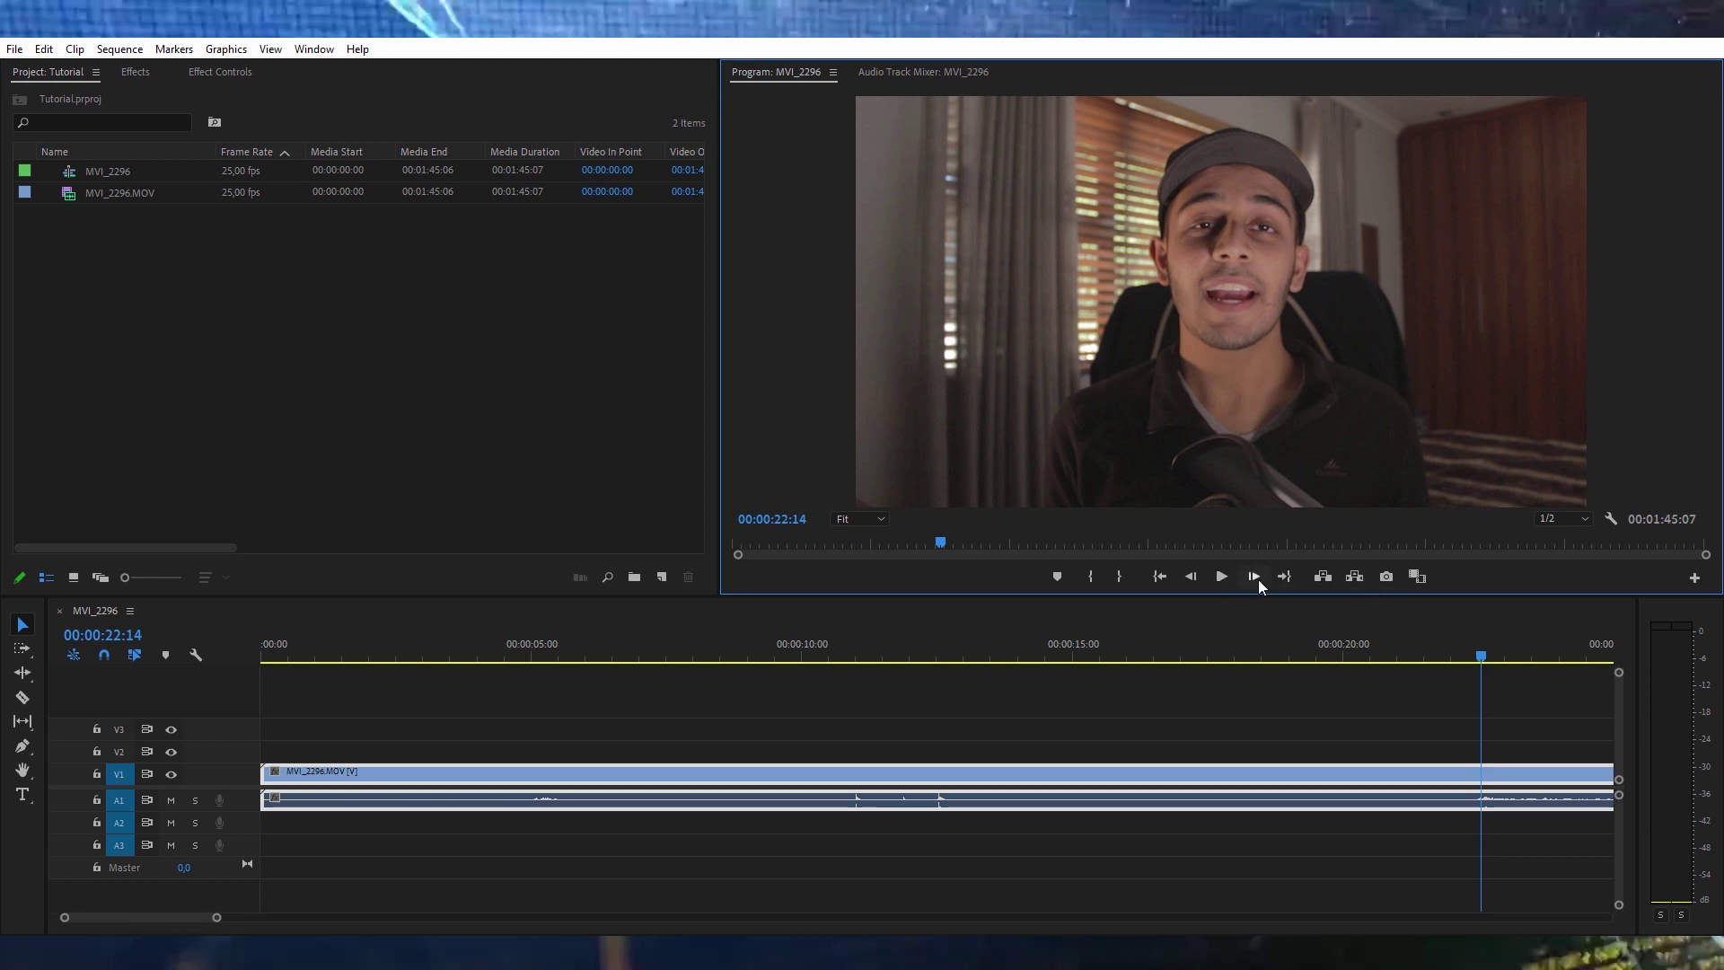
{"action": "left_click", "coordinate": [1255, 577]}
{"action": "left_click", "coordinate": [1254, 577]}
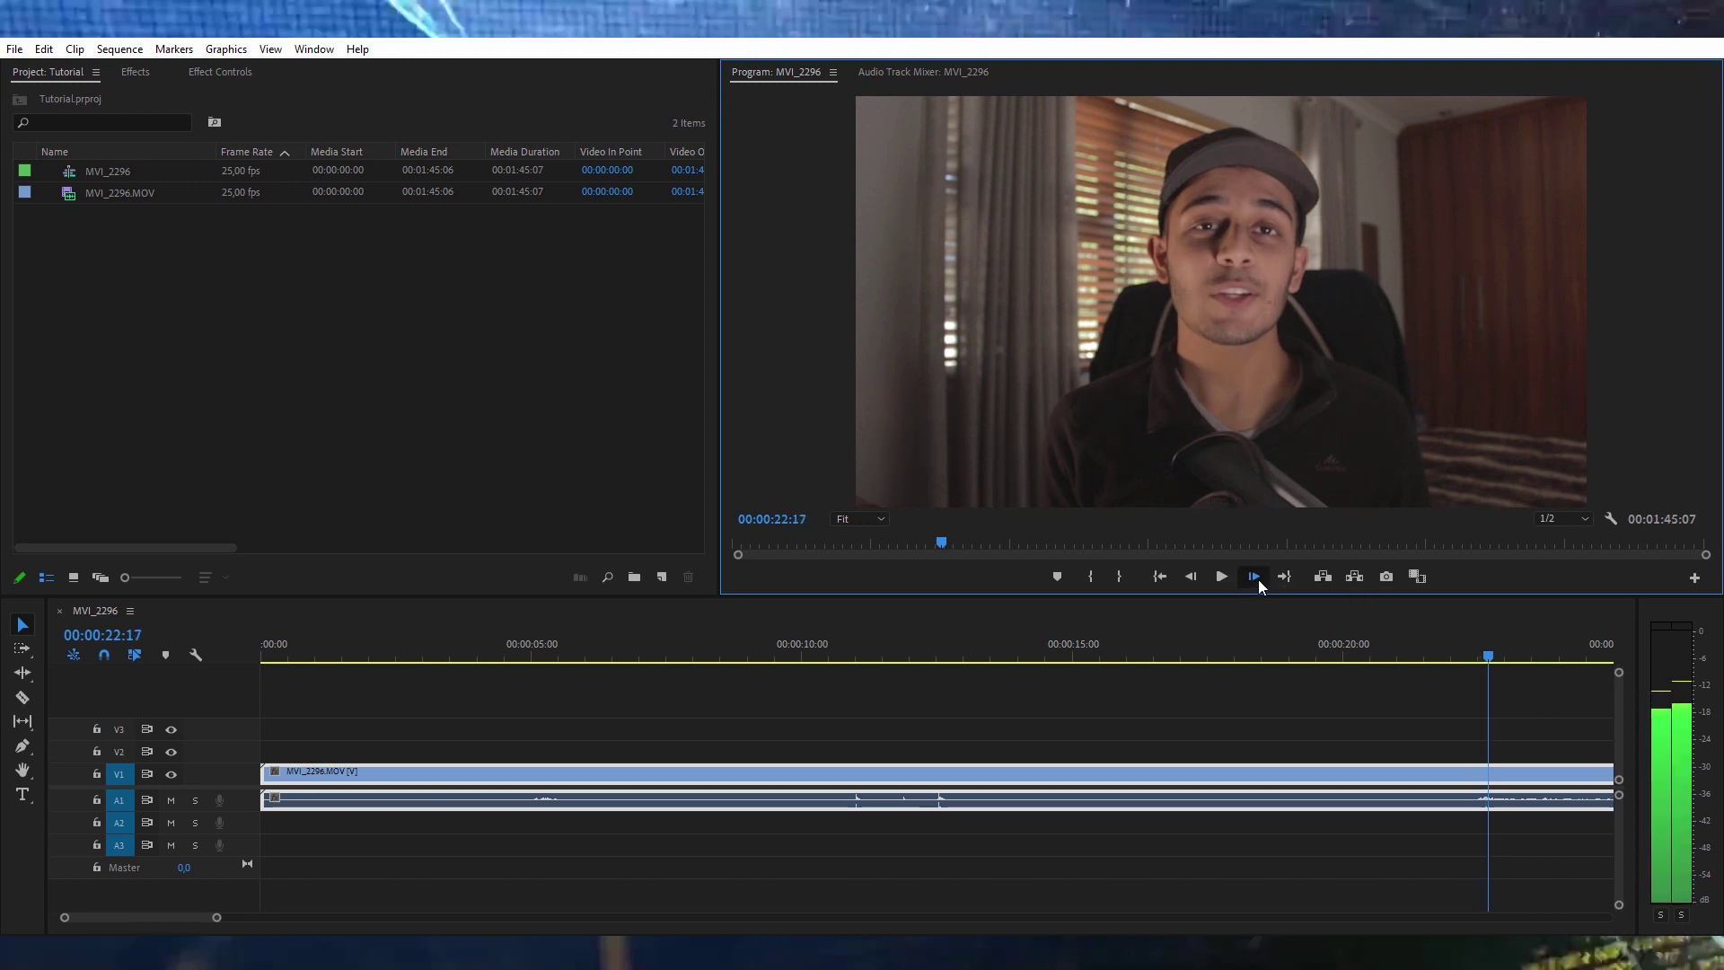
{"action": "left_click_drag", "start_coordinate": [1487, 662], "coordinate": [1470, 663]}
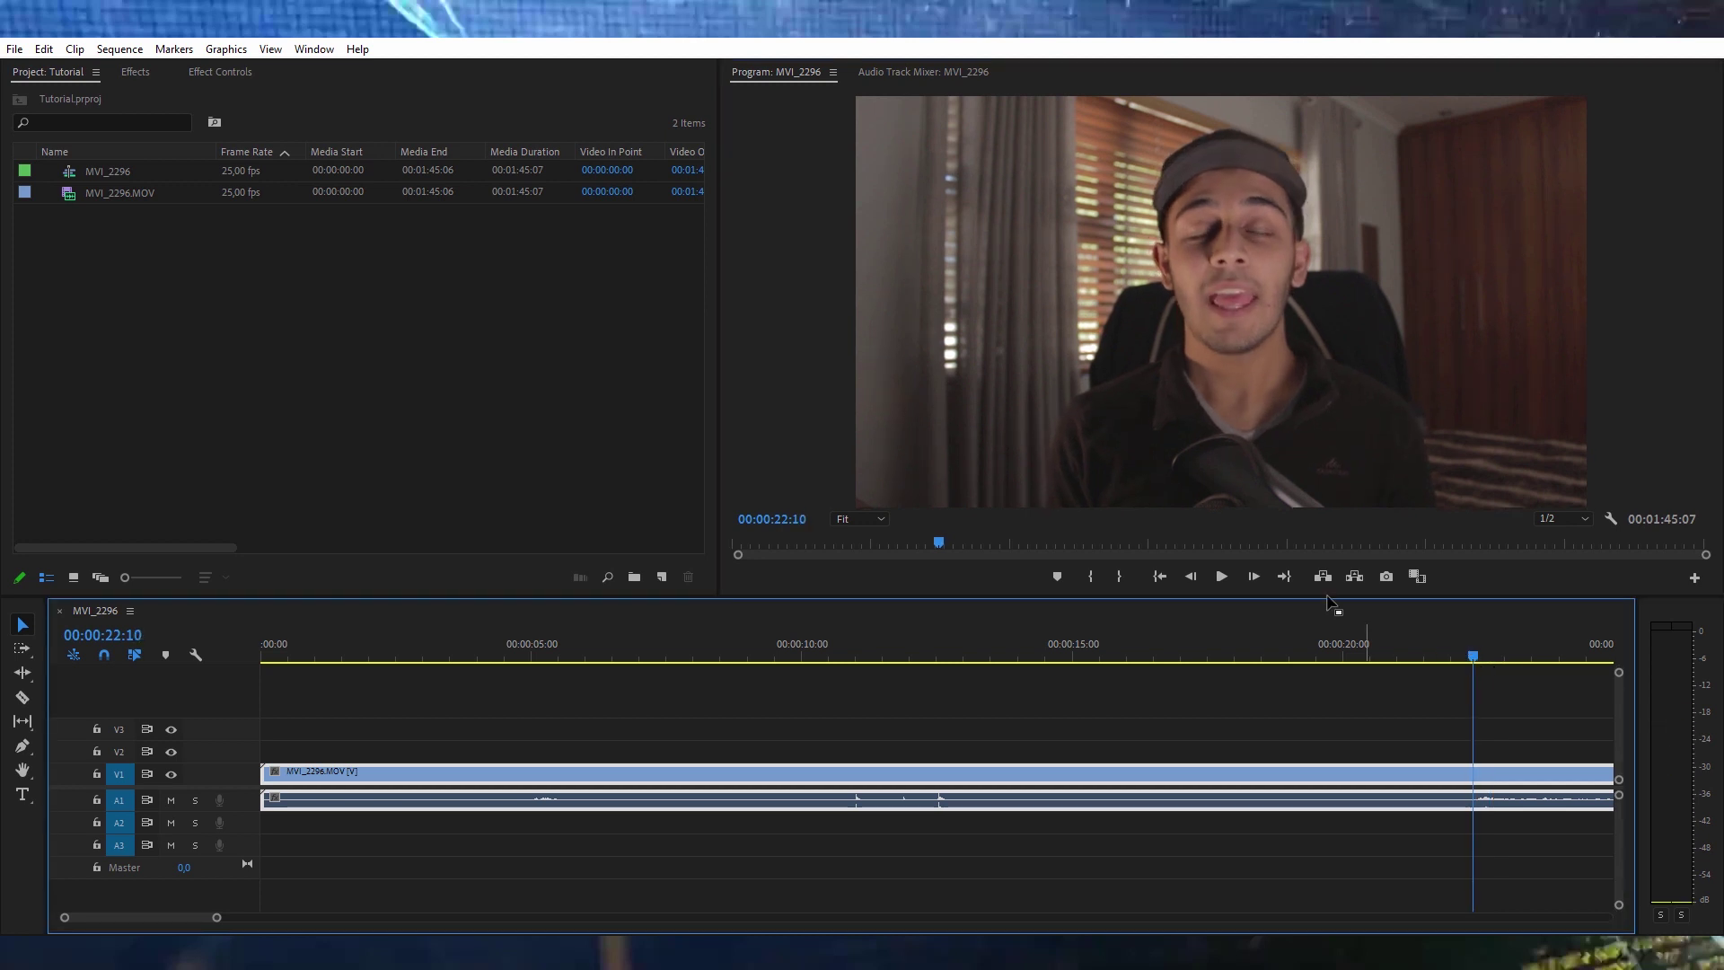
{"action": "left_click", "coordinate": [1254, 576]}
{"action": "left_click", "coordinate": [1254, 577]}
{"action": "left_click", "coordinate": [1254, 576]}
{"action": "left_click", "coordinate": [1254, 577]}
{"action": "left_click", "coordinate": [1255, 576]}
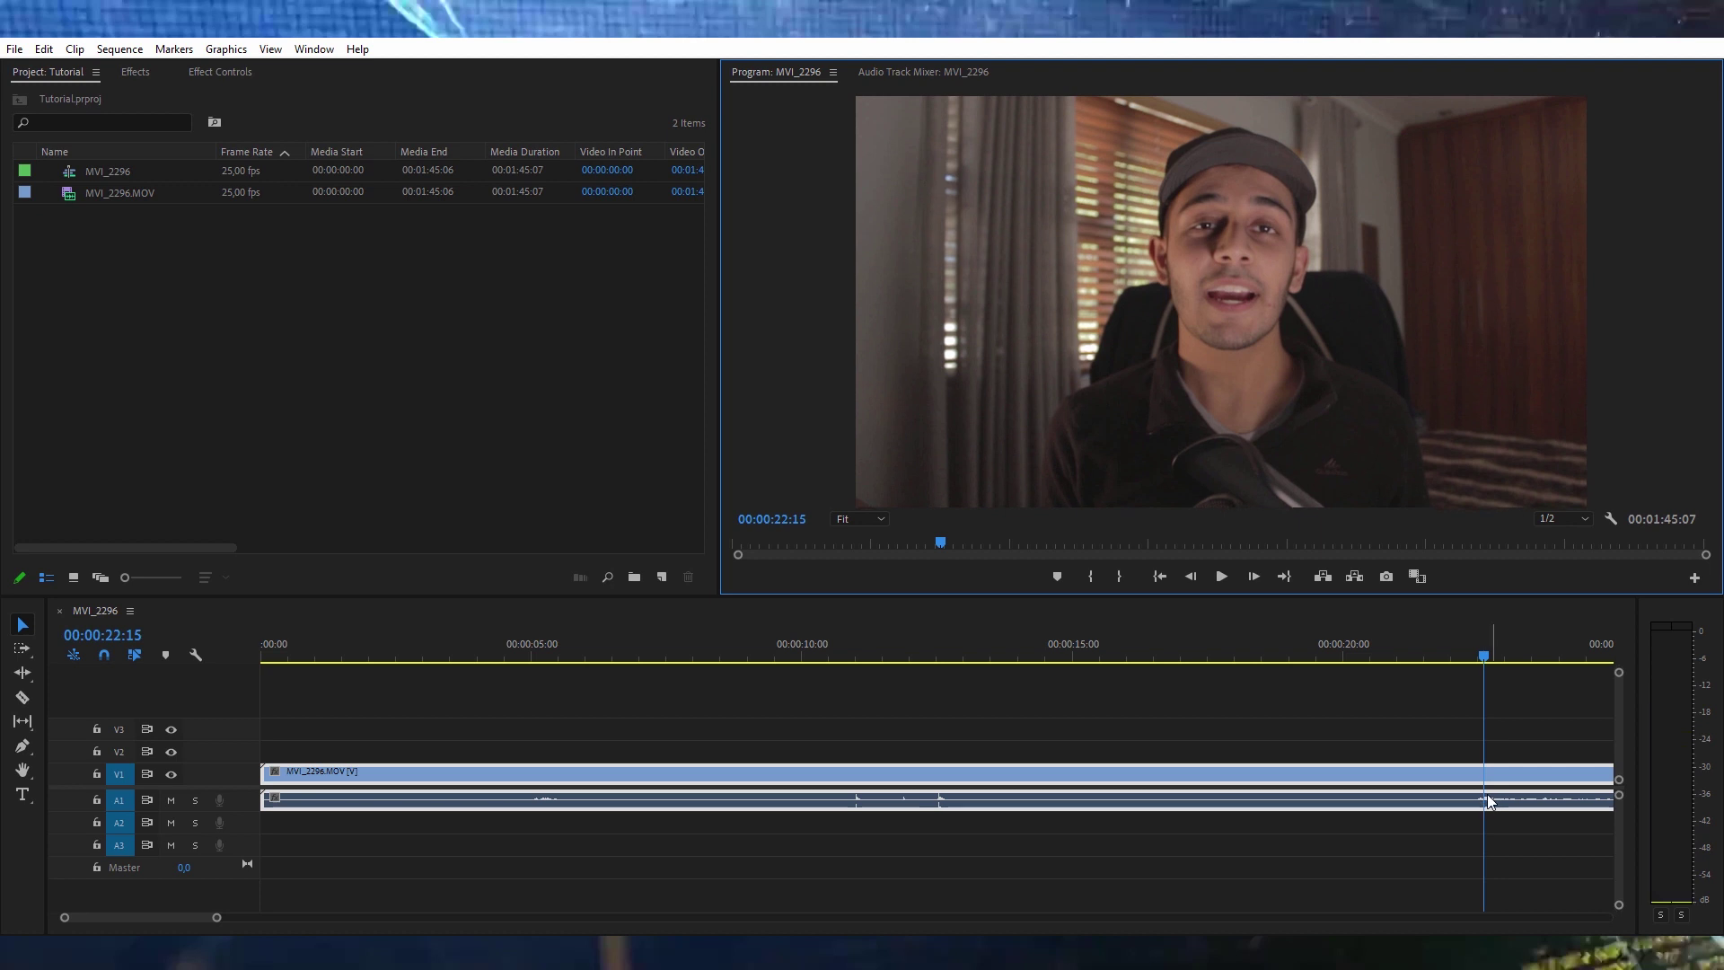
- Replay from 00:00:21:07 and step frame by frame until the playhead sits at 00:00:22:12, where the speech begins
{"action": "left_click_drag", "start_coordinate": [218, 919], "coordinate": [186, 910]}
{"action": "left_click", "coordinate": [795, 662]}
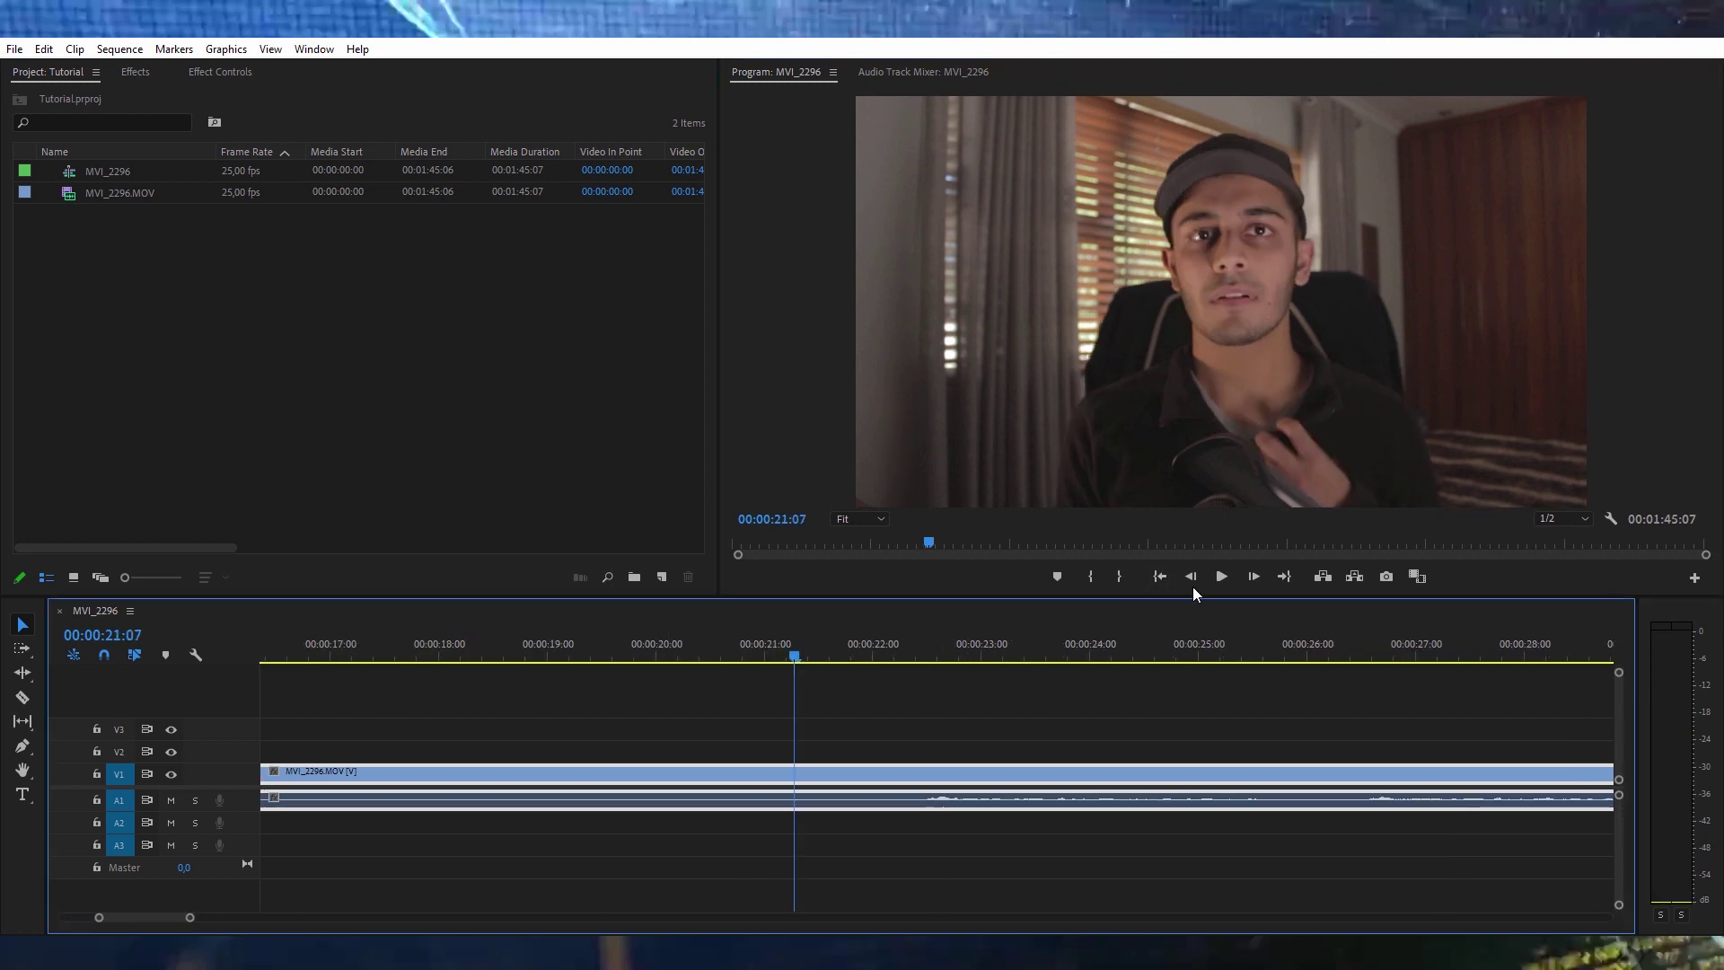
{"action": "left_click", "coordinate": [1221, 577]}
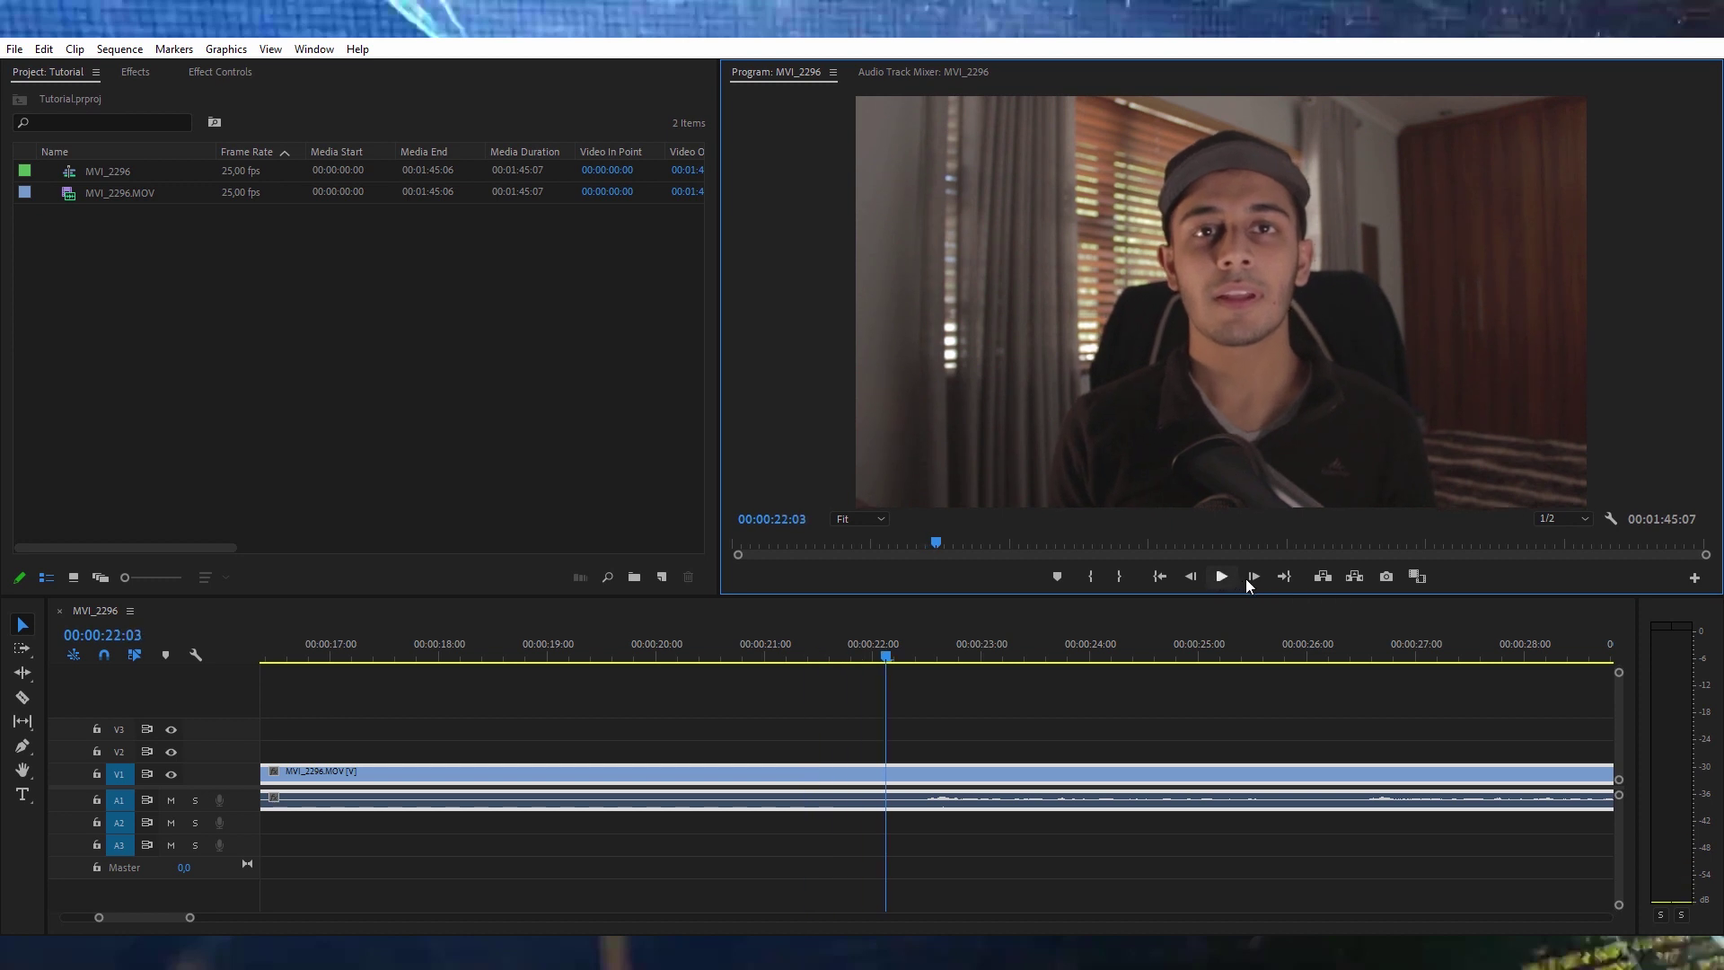
{"action": "left_click", "coordinate": [1253, 576]}
{"action": "left_click", "coordinate": [1253, 577]}
{"action": "left_click", "coordinate": [1253, 576]}
{"action": "left_click", "coordinate": [1253, 578]}
{"action": "left_click", "coordinate": [1252, 578]}
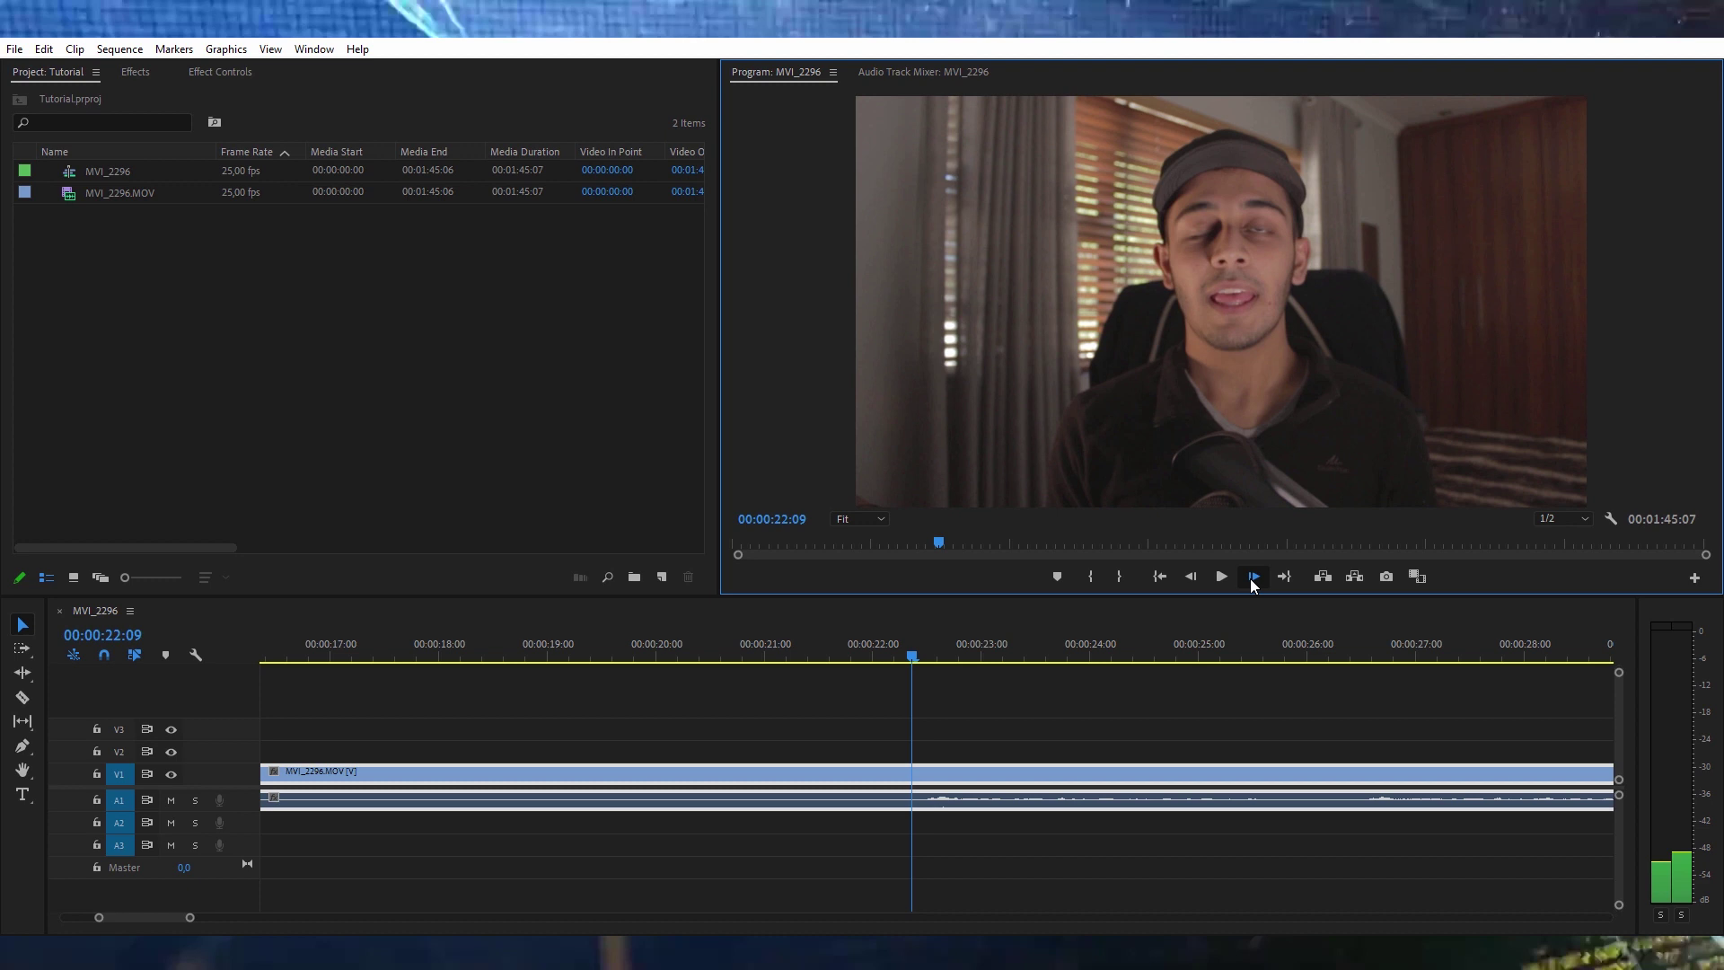
{"action": "left_click", "coordinate": [1251, 578]}
{"action": "left_click", "coordinate": [1252, 578]}
{"action": "left_click", "coordinate": [1249, 579]}
{"action": "left_click", "coordinate": [1249, 579]}
{"action": "left_click", "coordinate": [1250, 579]}
{"action": "left_click", "coordinate": [1192, 577]}
{"action": "left_click", "coordinate": [1192, 576]}
{"action": "left_click", "coordinate": [1192, 576]}
{"action": "left_click", "coordinate": [1252, 579]}
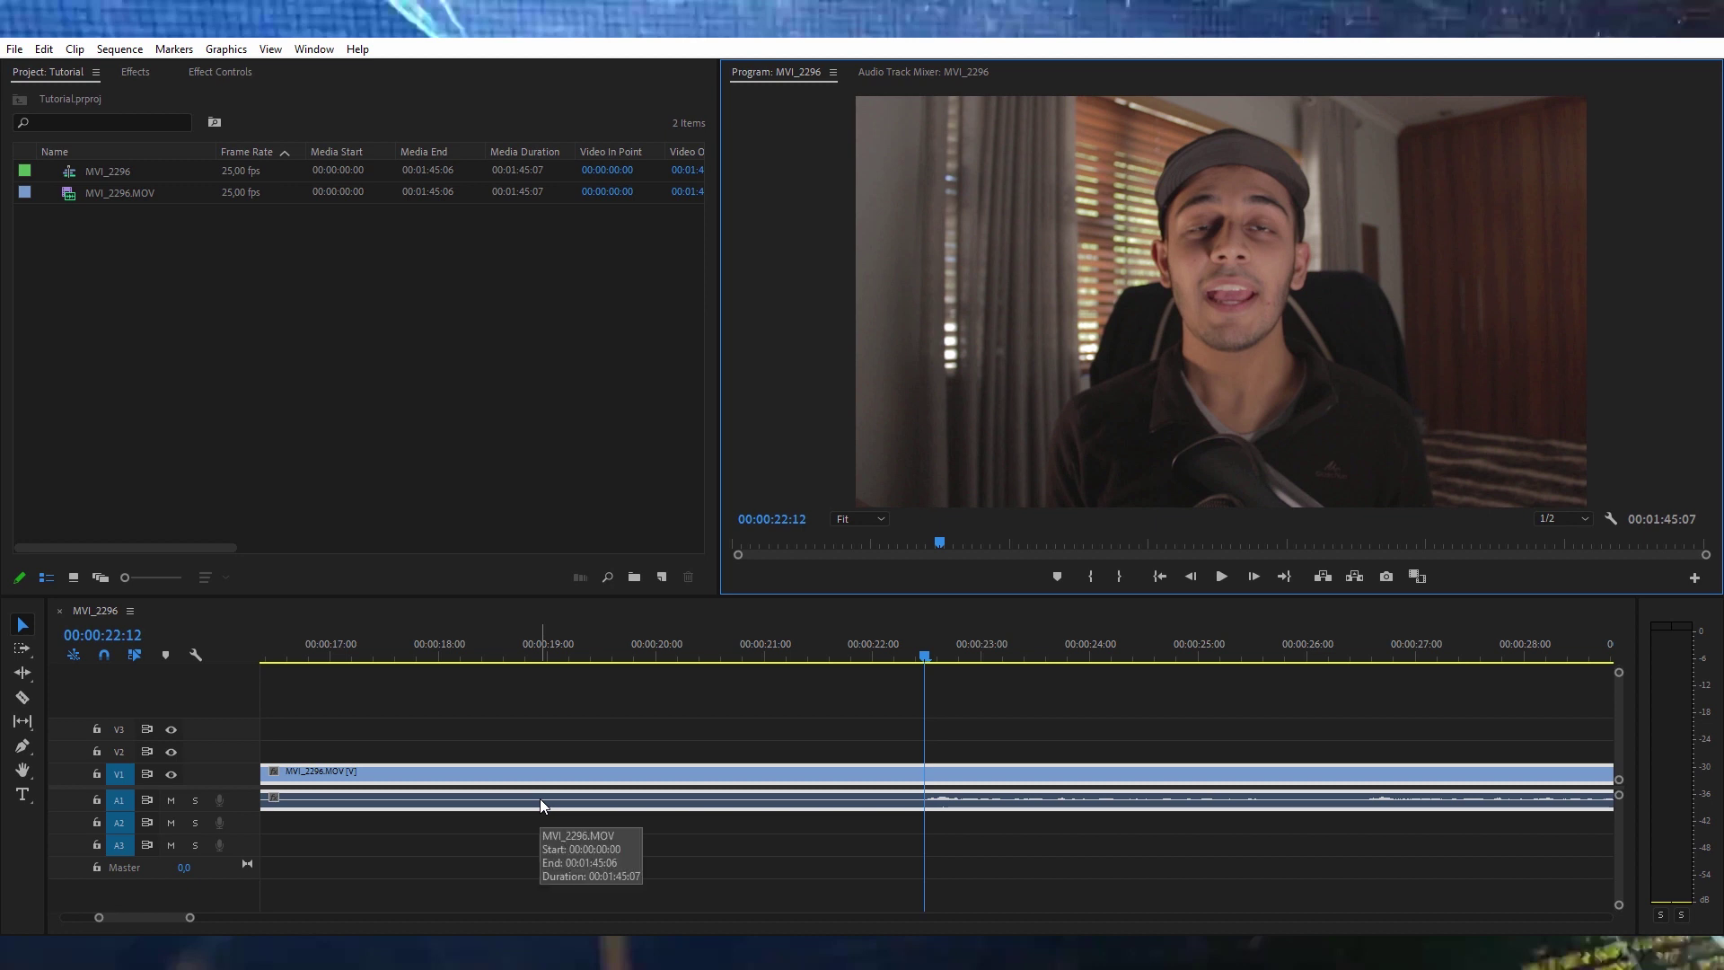
- Delete the whole uncut clip from the timeline and undo the deletion
{"action": "left_click", "coordinate": [548, 772]}
{"action": "key", "text": "Delete"}
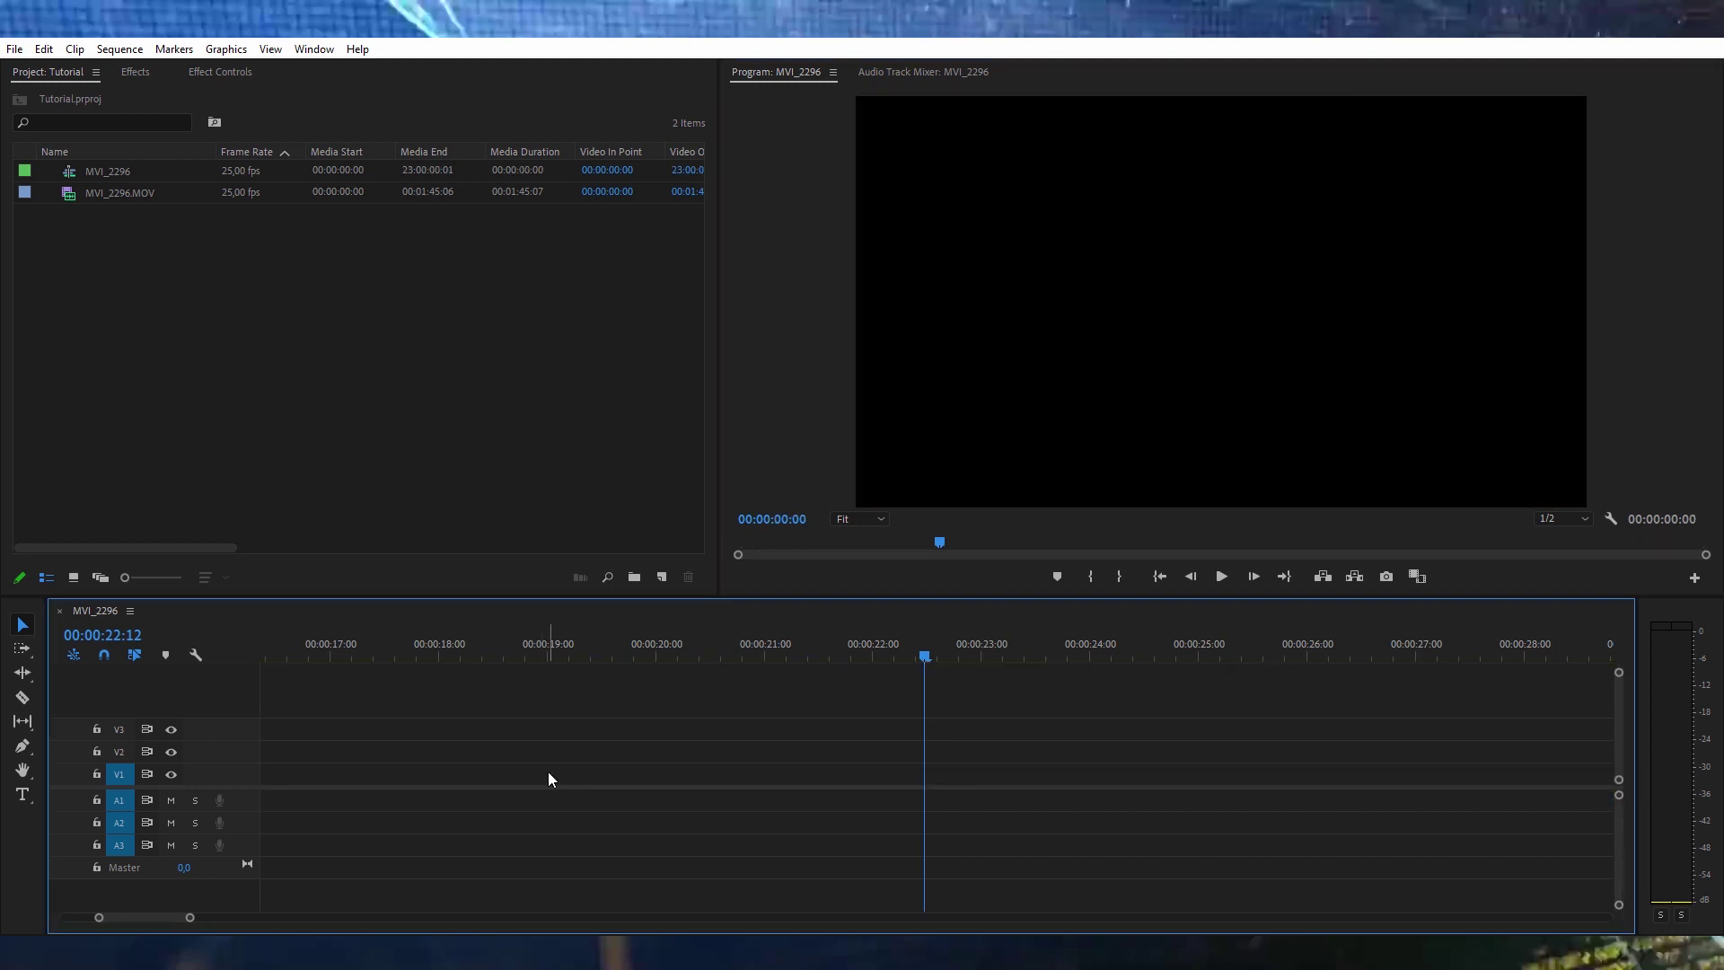
{"action": "key", "text": "ctrl+z"}
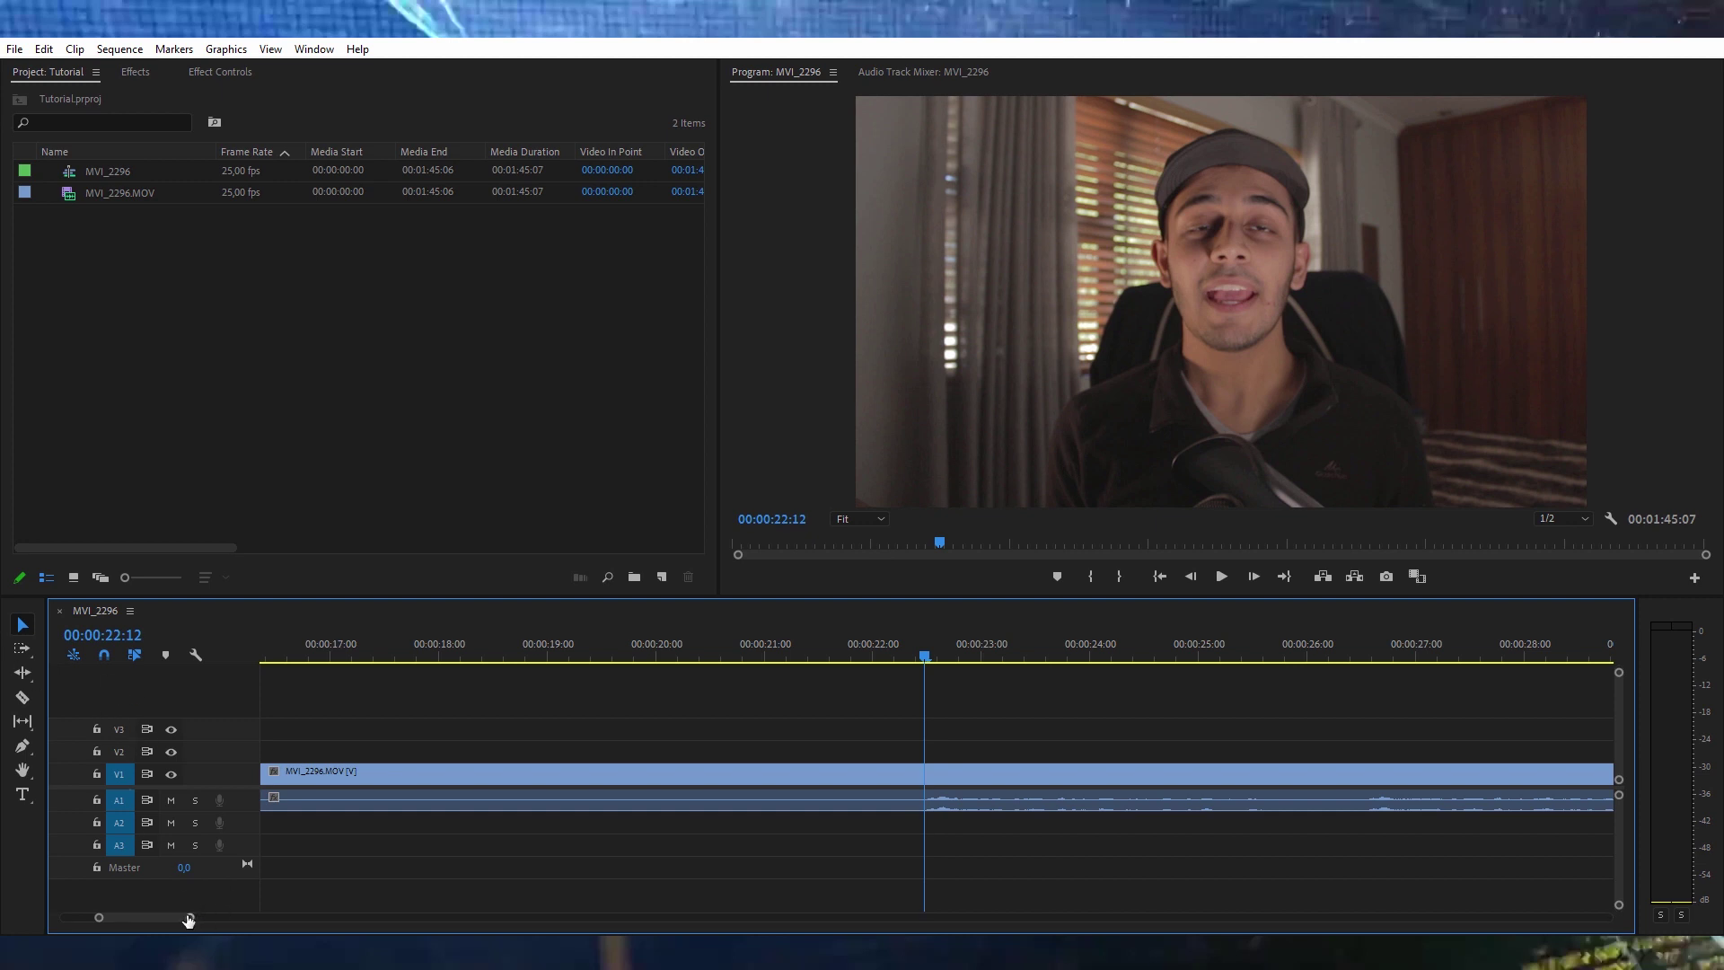
- Cut the MVI_2296 clip with the Razor tool at the playhead, 00:00:22:12
{"action": "left_click_drag", "start_coordinate": [187, 911], "coordinate": [281, 916]}
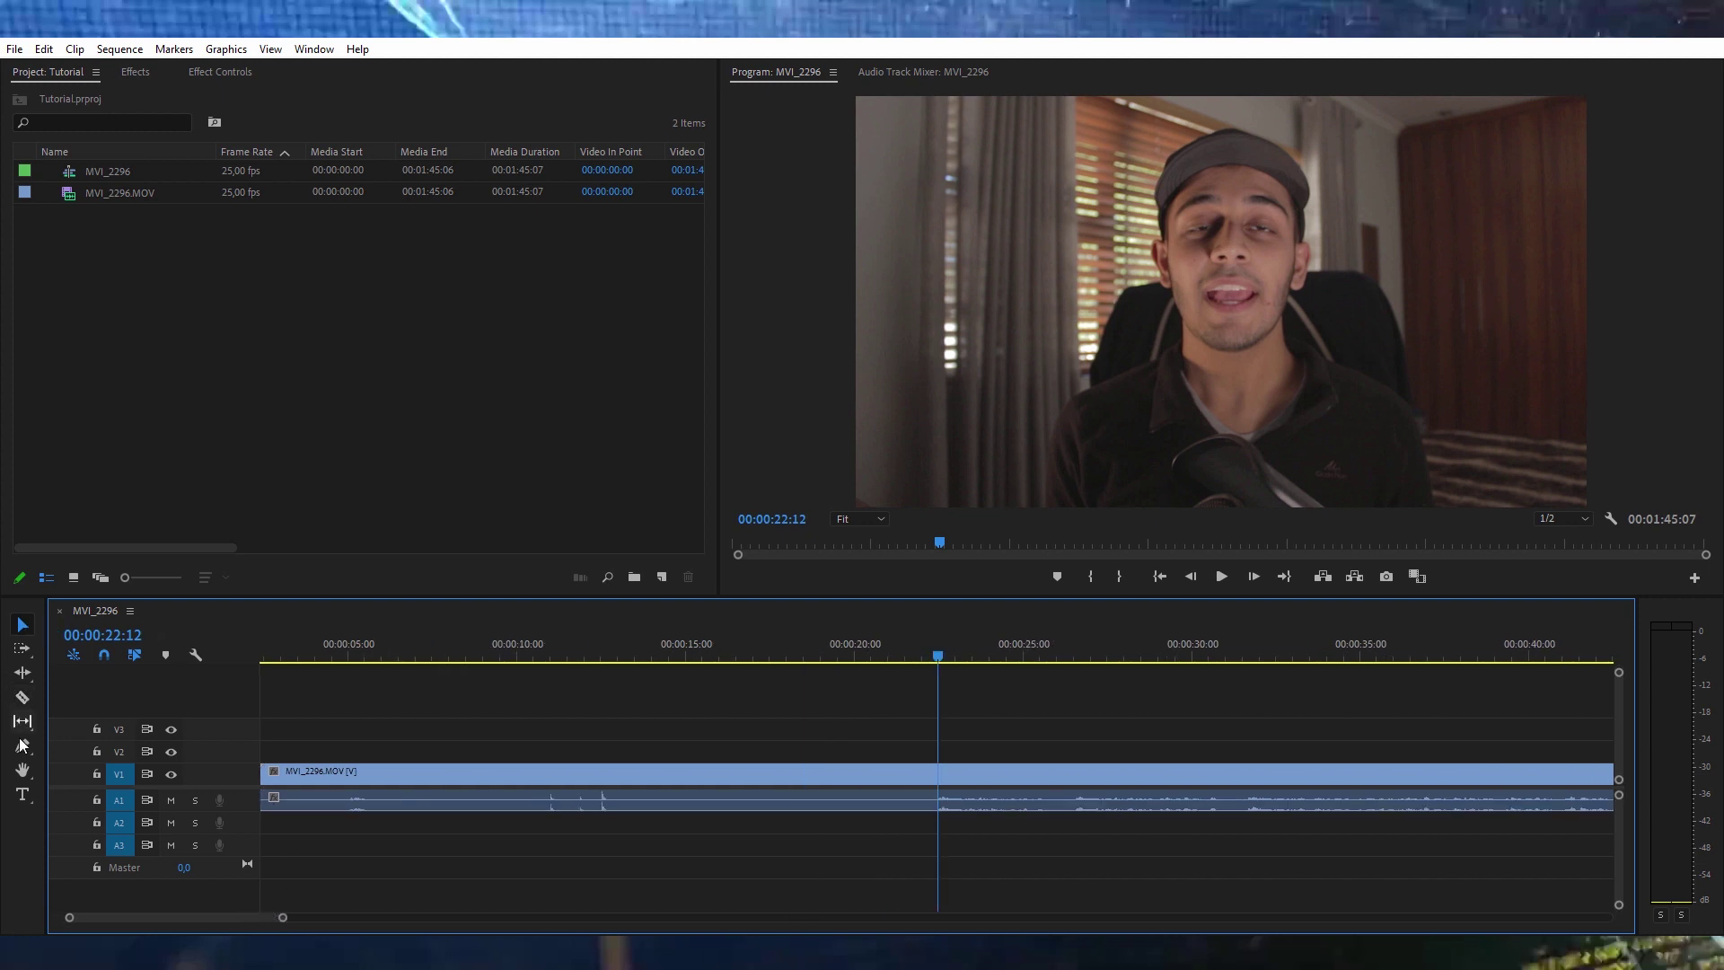
{"action": "left_click", "coordinate": [23, 696]}
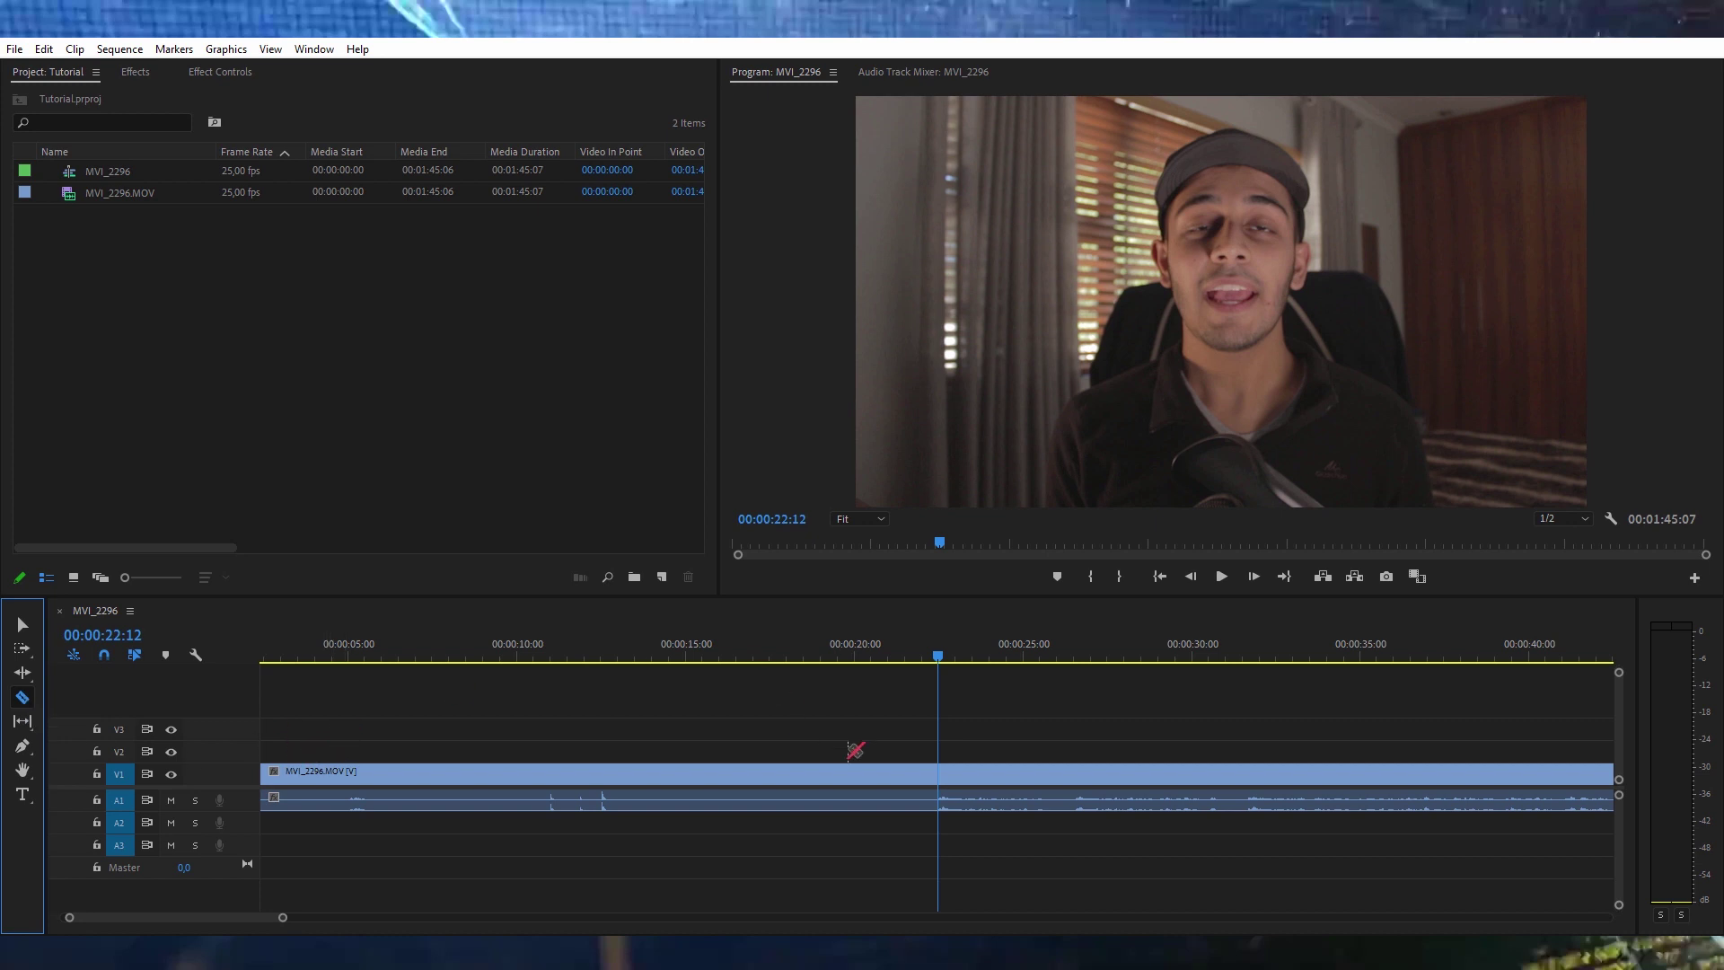
{"action": "left_click", "coordinate": [281, 917]}
{"action": "key", "text": "="}
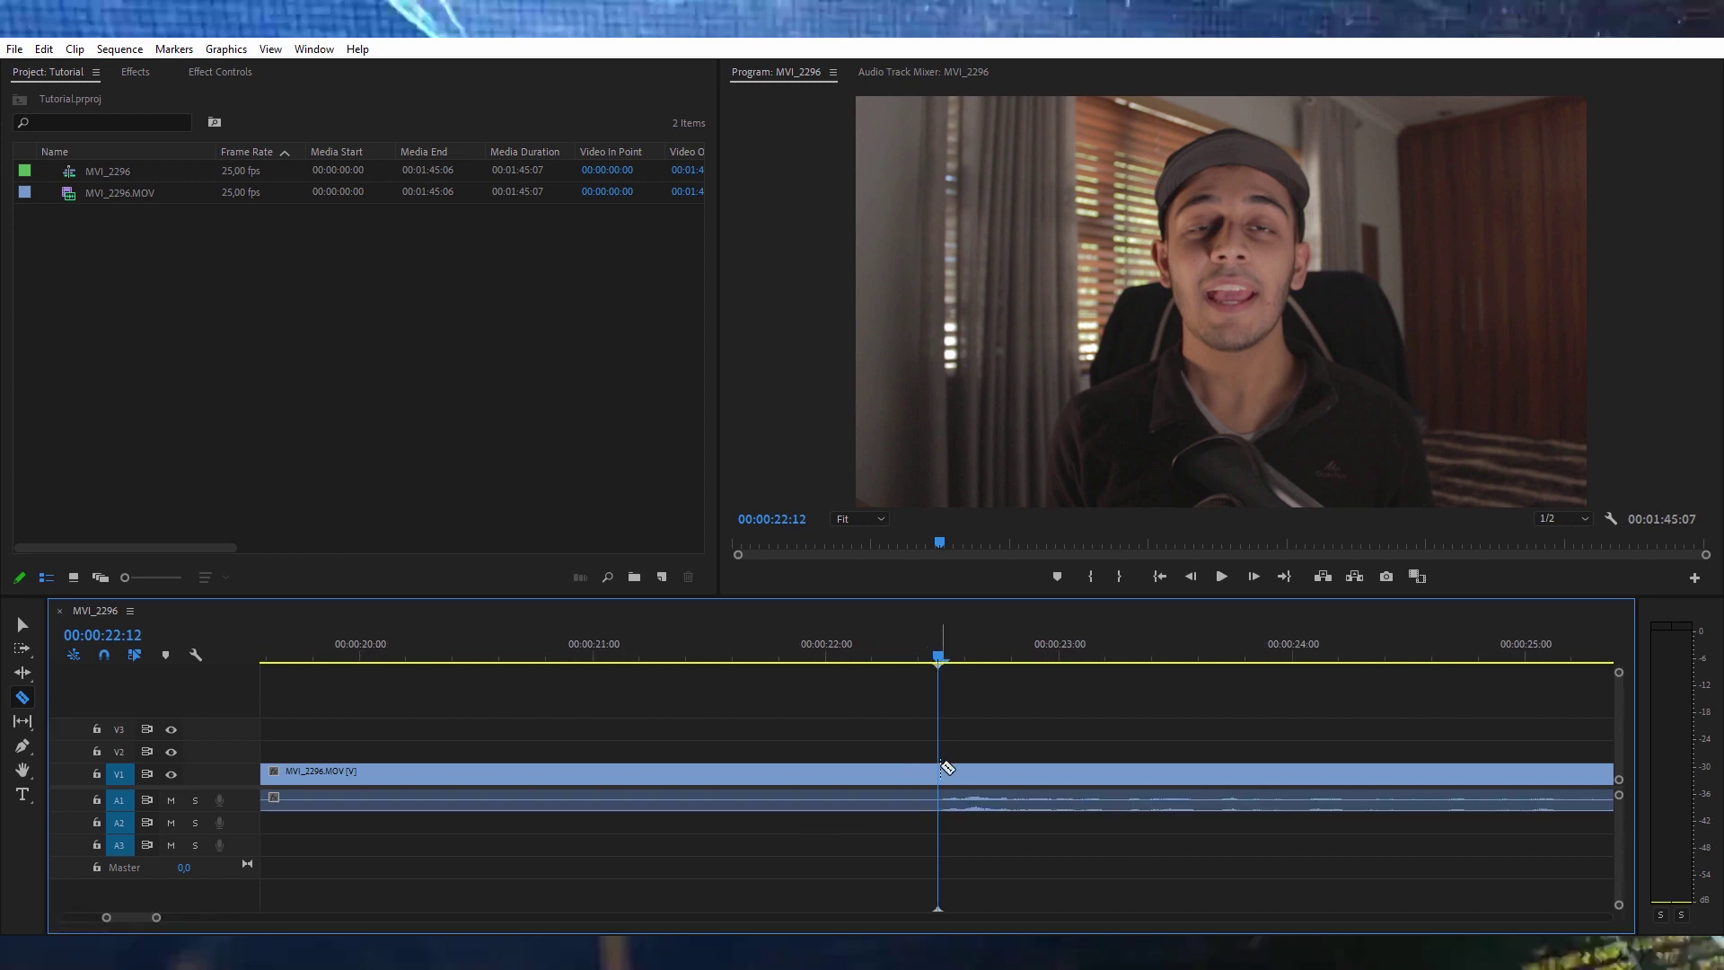
{"action": "left_click", "coordinate": [942, 771]}
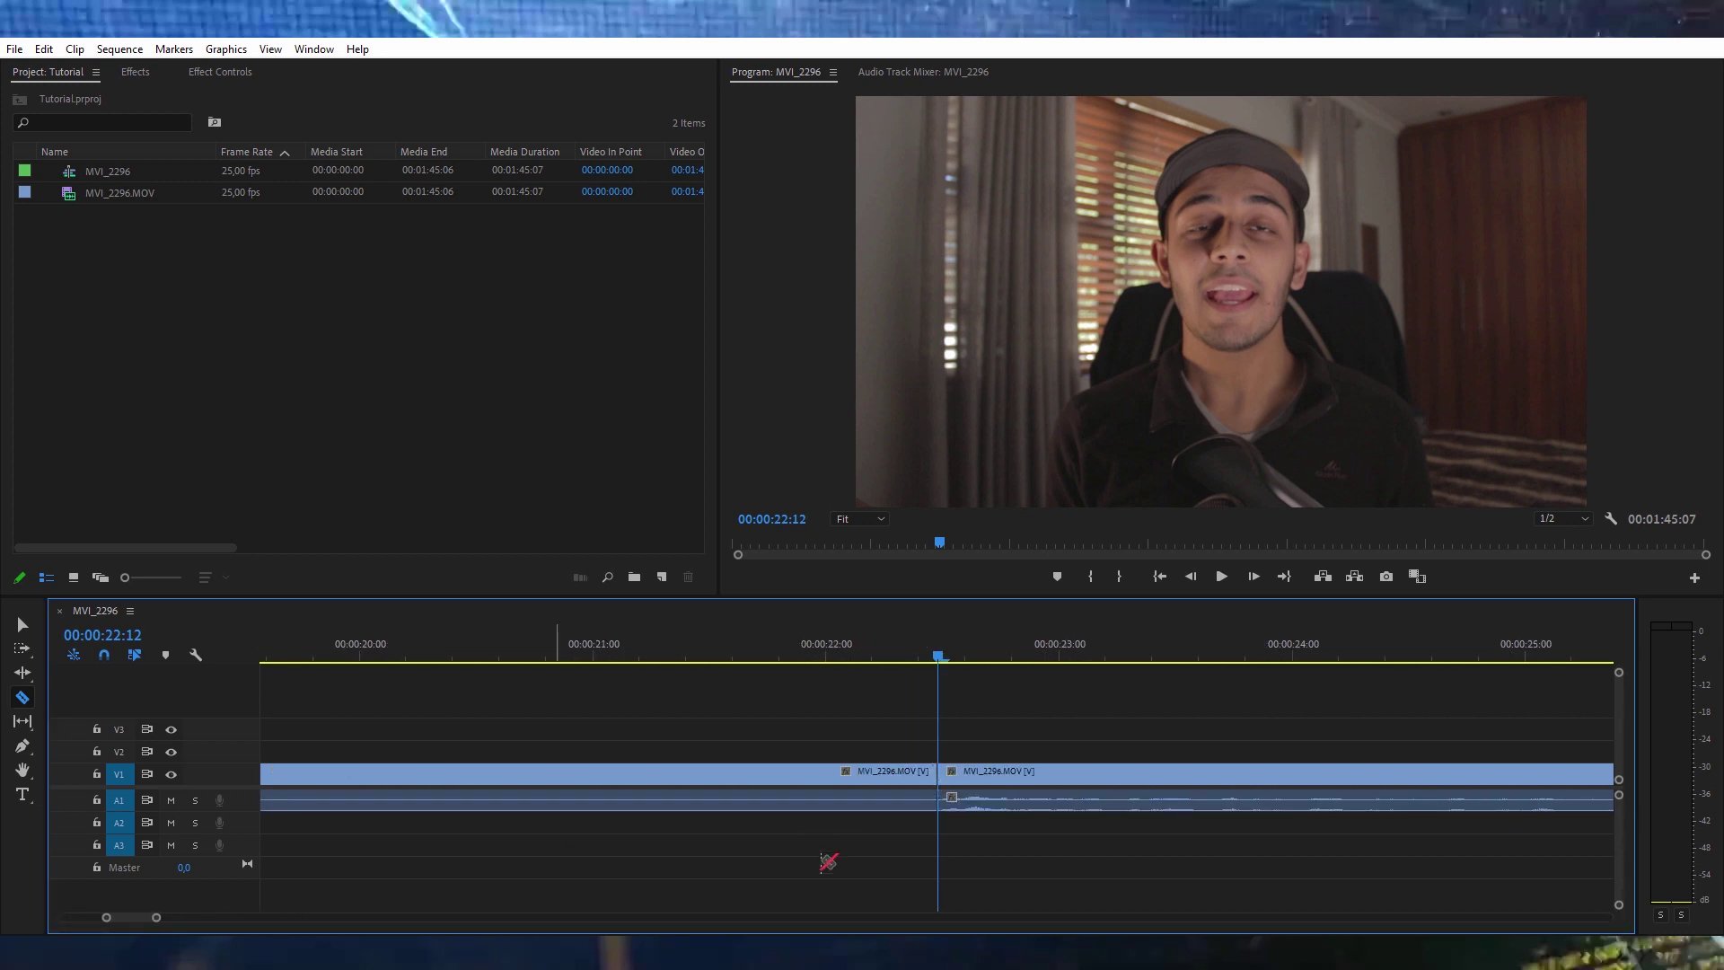
- Delete the unwanted clip segment before the cut using the Selection tool
{"action": "left_click", "coordinate": [23, 627]}
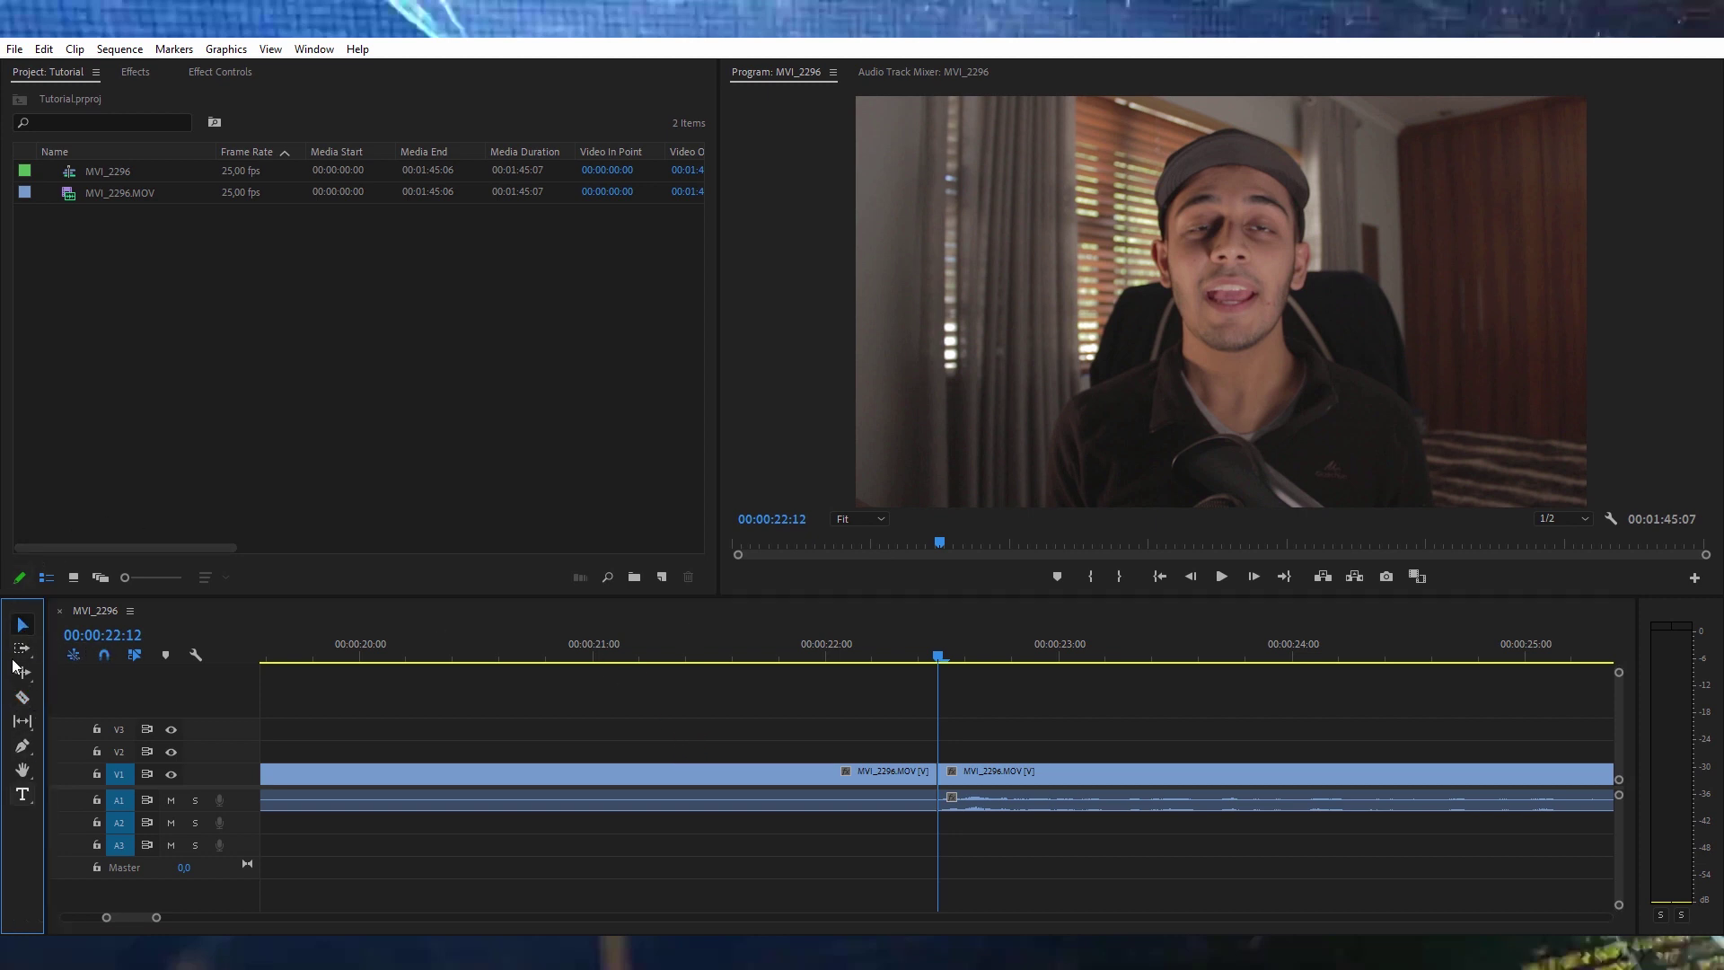
{"action": "left_click", "coordinate": [22, 697]}
{"action": "left_click", "coordinate": [22, 627]}
{"action": "left_click", "coordinate": [751, 776]}
{"action": "left_click_drag", "start_coordinate": [811, 649], "coordinate": [652, 625]}
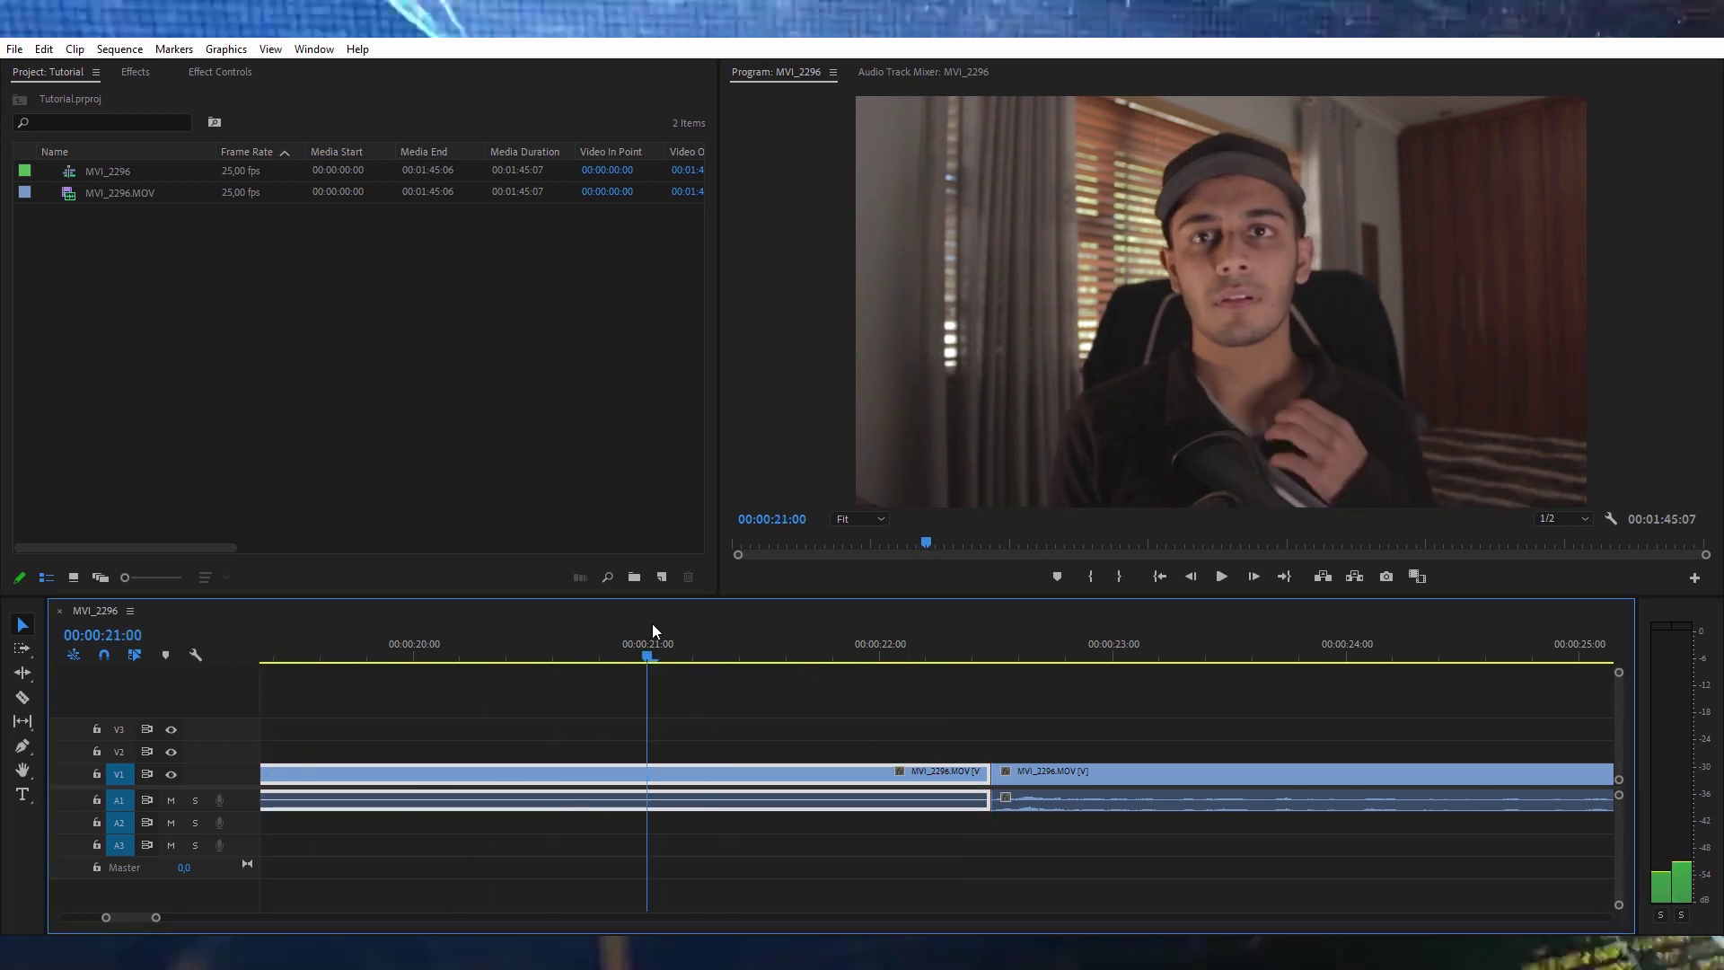
{"action": "key", "text": "Delete"}
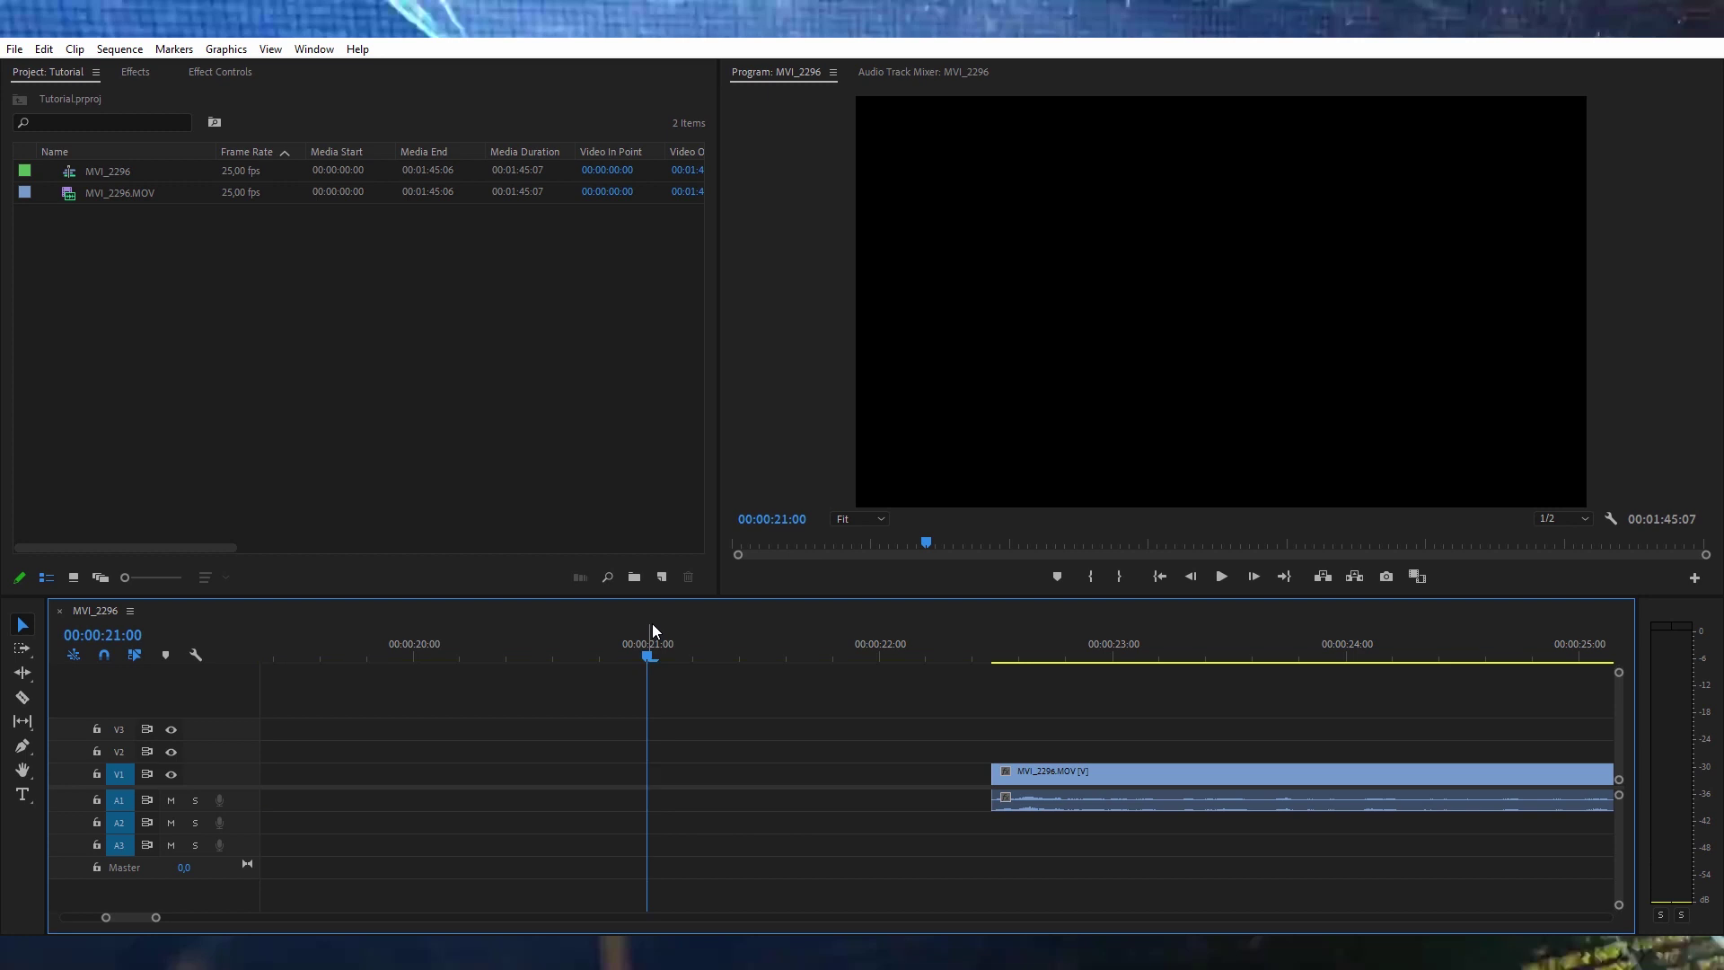
- Return the playhead to the start of the sequence and play the empty gap before the remaining clip
{"action": "left_click_drag", "start_coordinate": [237, 920], "coordinate": [398, 918]}
{"action": "left_click_drag", "start_coordinate": [332, 653], "coordinate": [183, 651]}
{"action": "left_click", "coordinate": [1223, 577]}
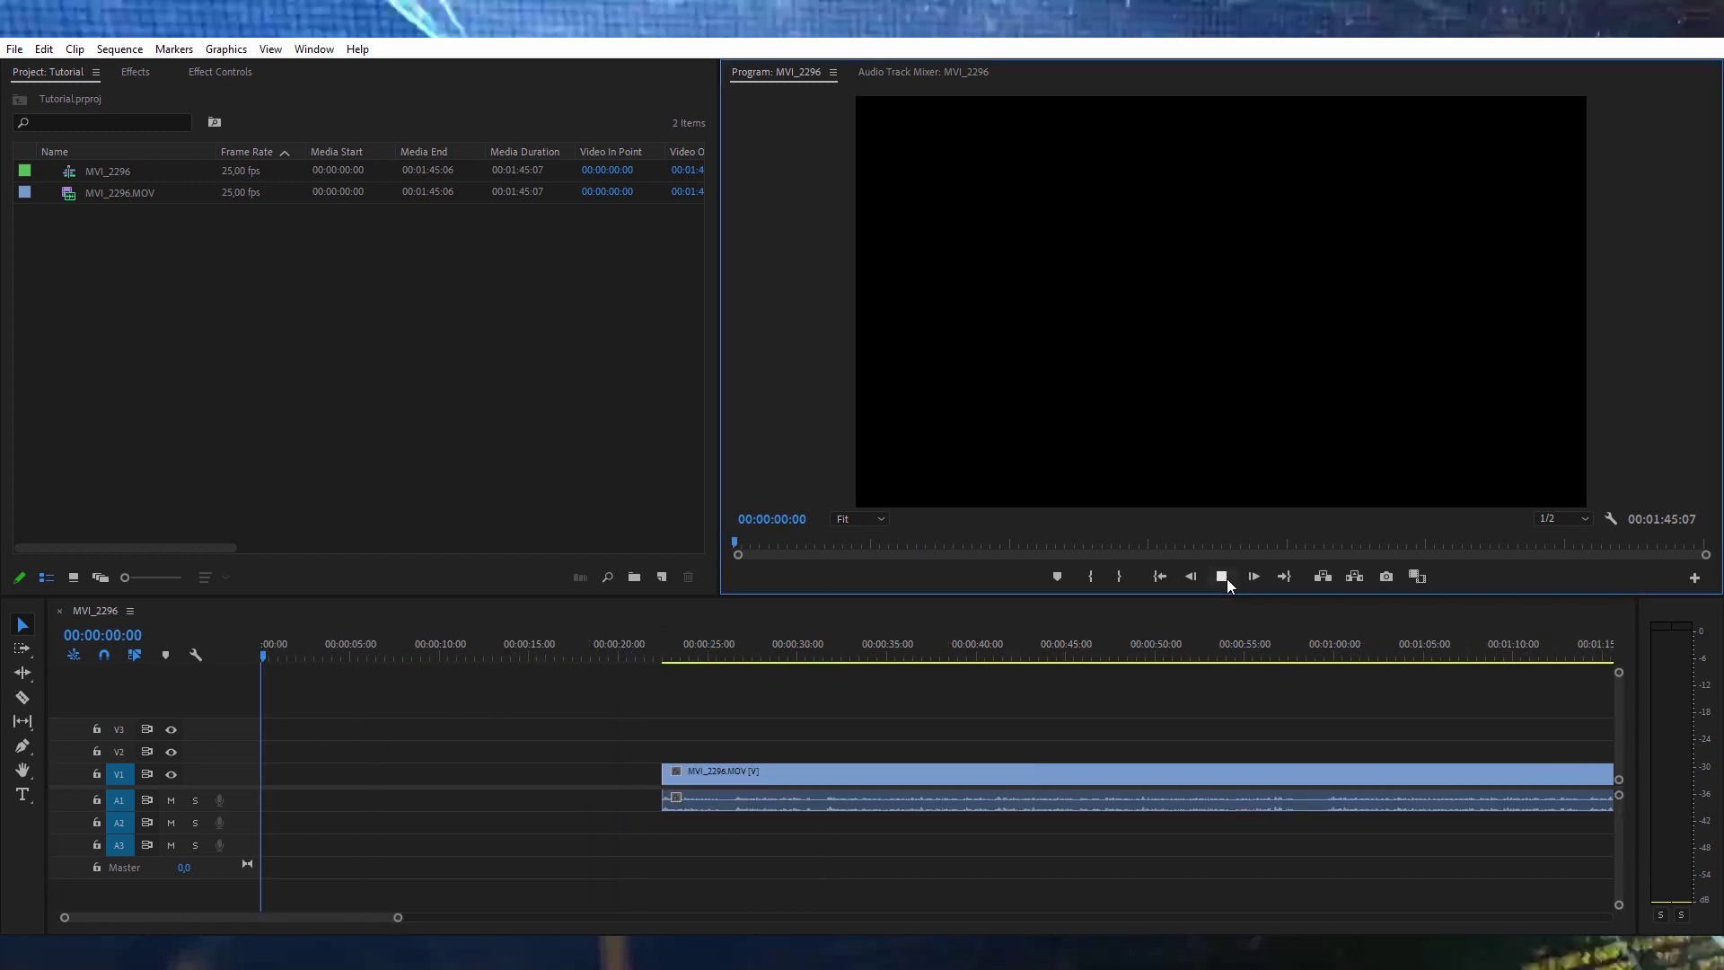
{"action": "left_click", "coordinate": [1226, 576]}
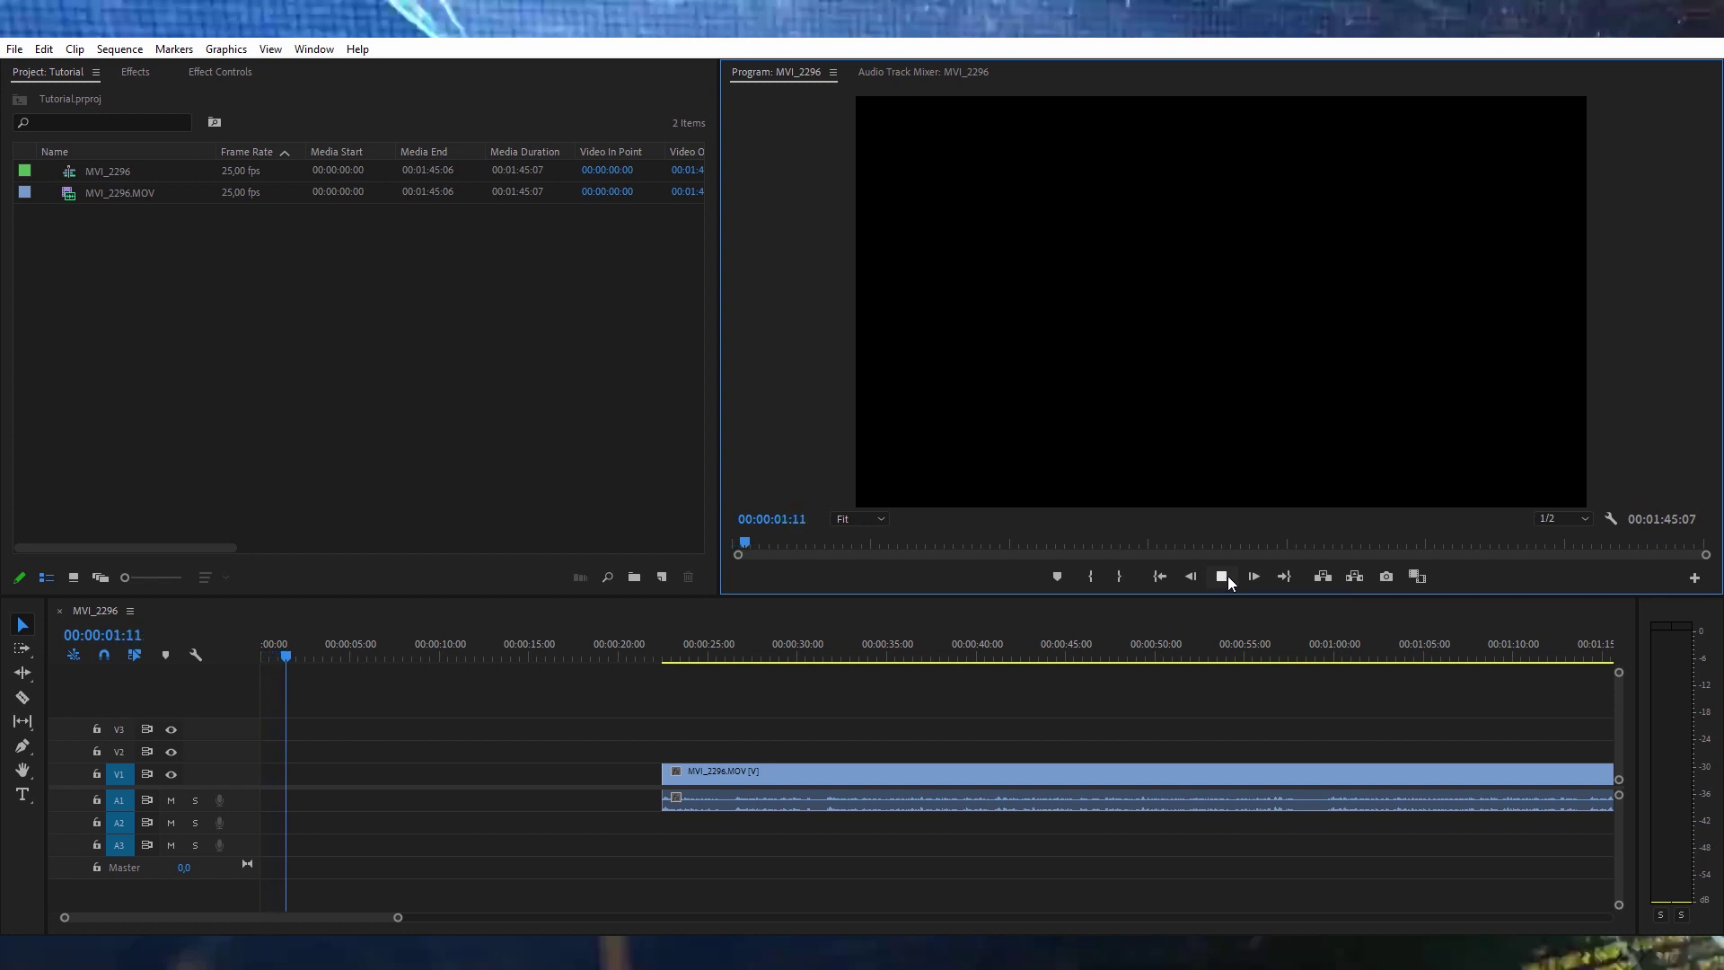
- Move the remaining clip to the very start of the timeline and play it from the beginning
{"action": "left_click", "coordinate": [725, 777]}
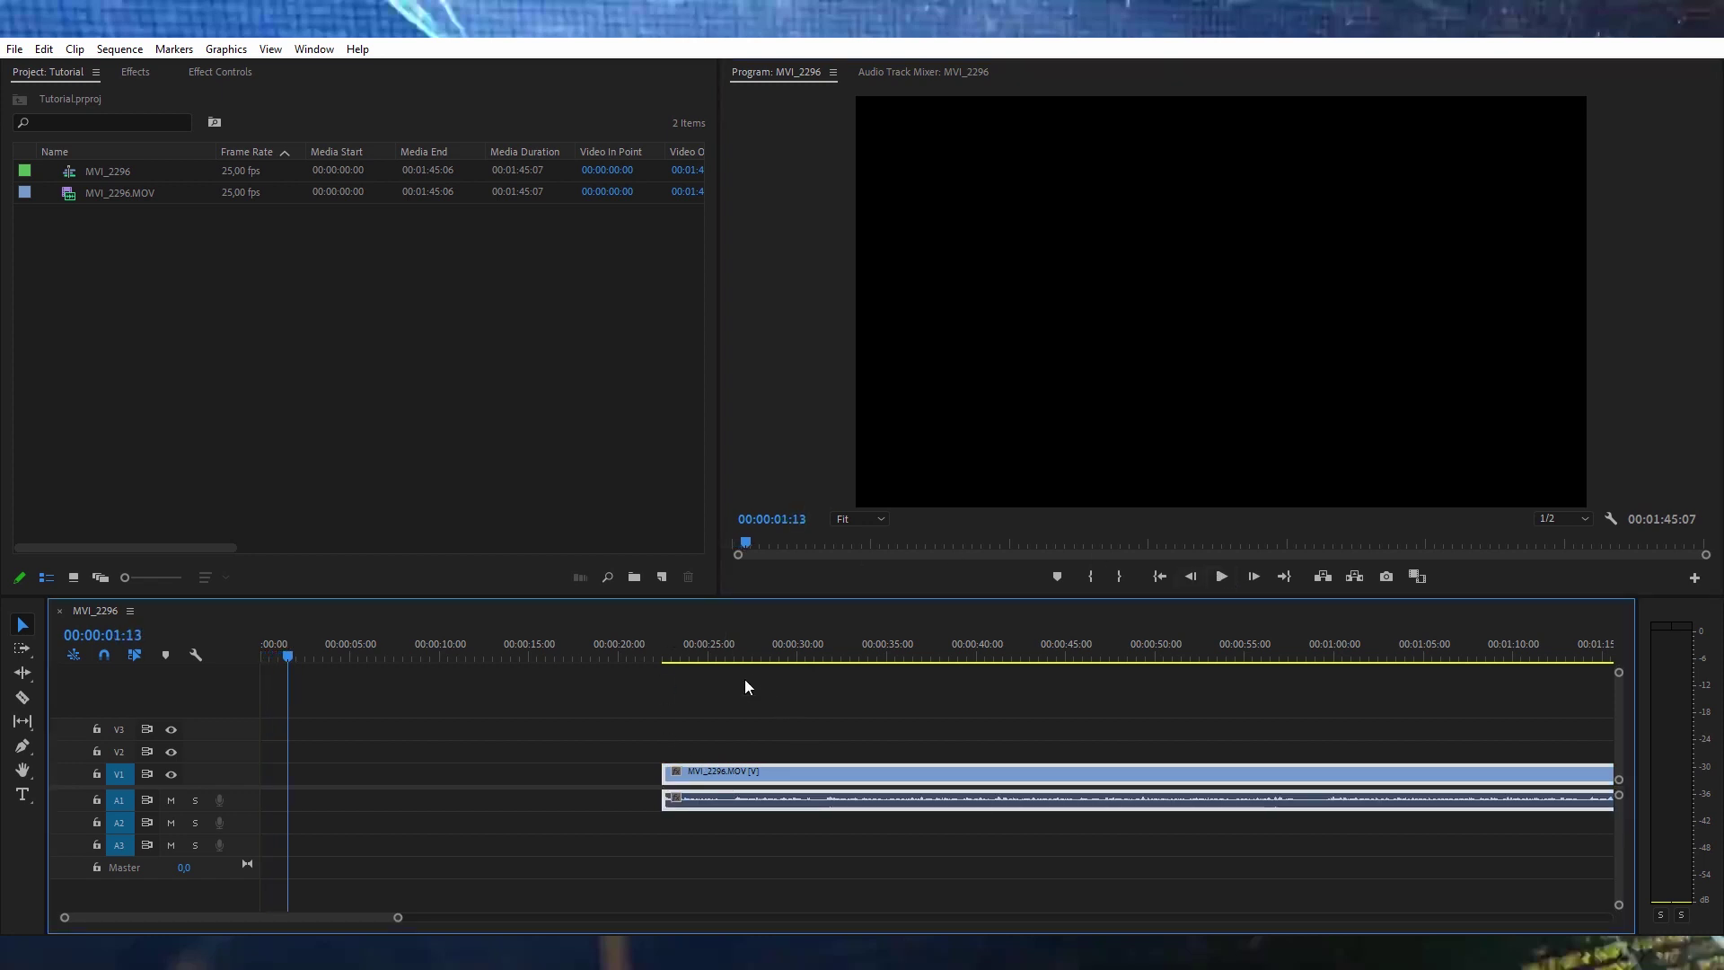
{"action": "left_click_drag", "start_coordinate": [758, 768], "coordinate": [309, 770]}
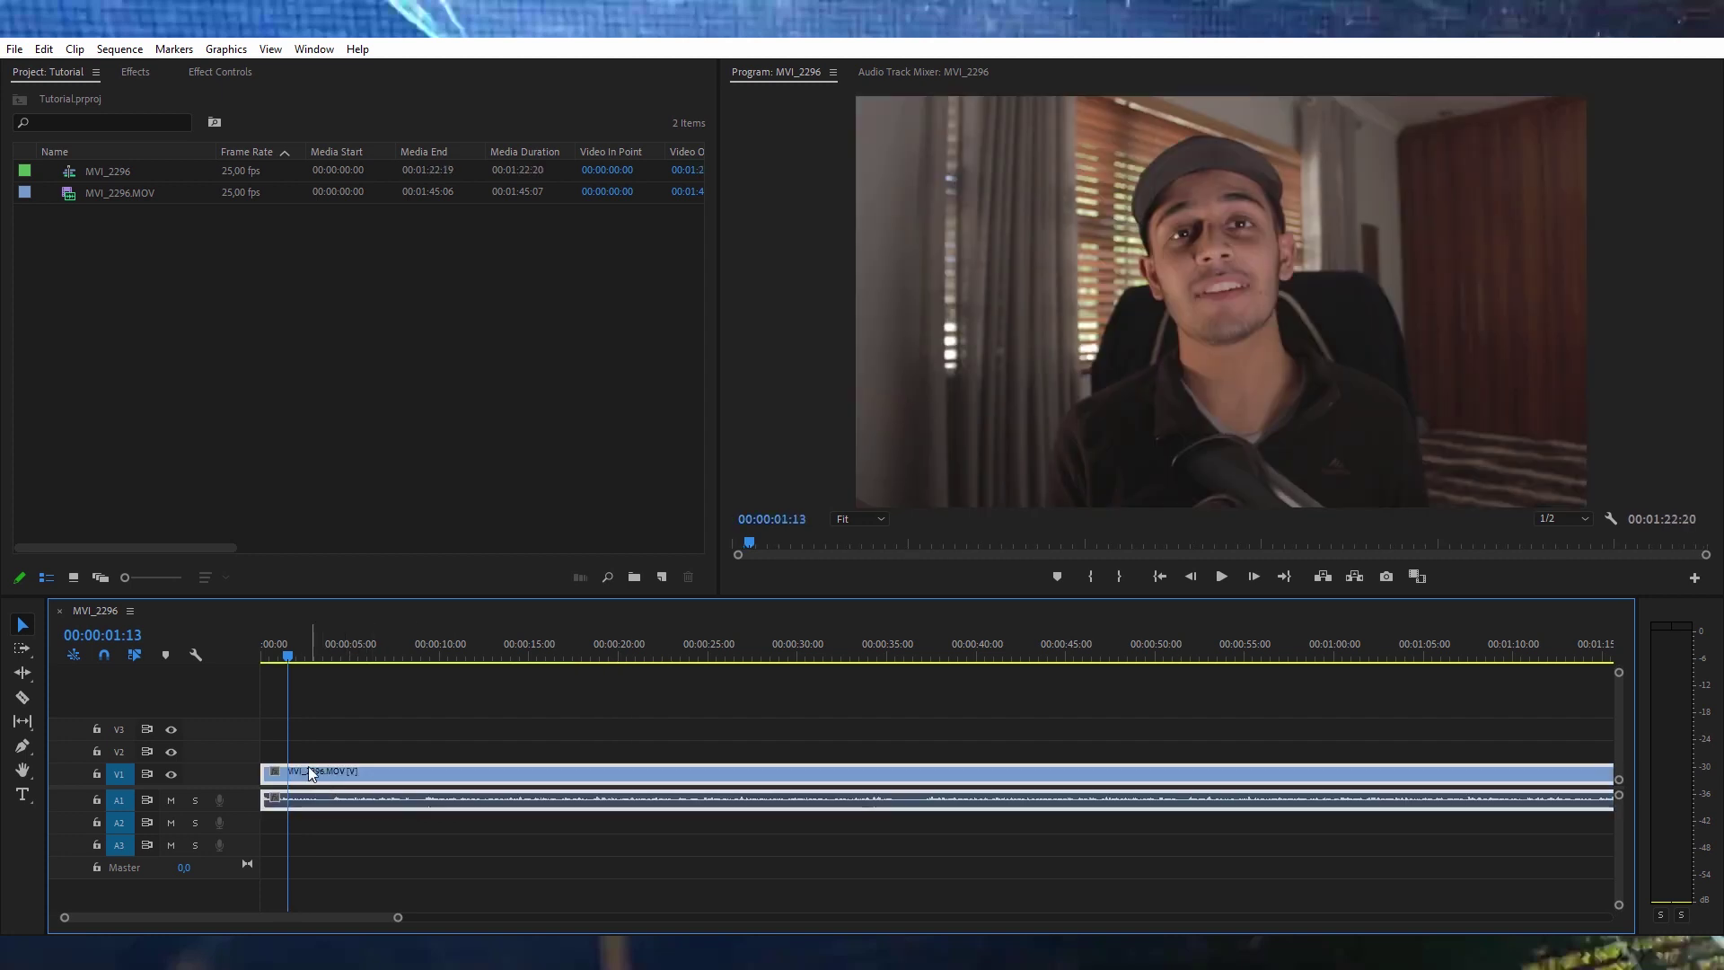
{"action": "key", "text": "Home"}
{"action": "left_click", "coordinate": [1224, 570]}
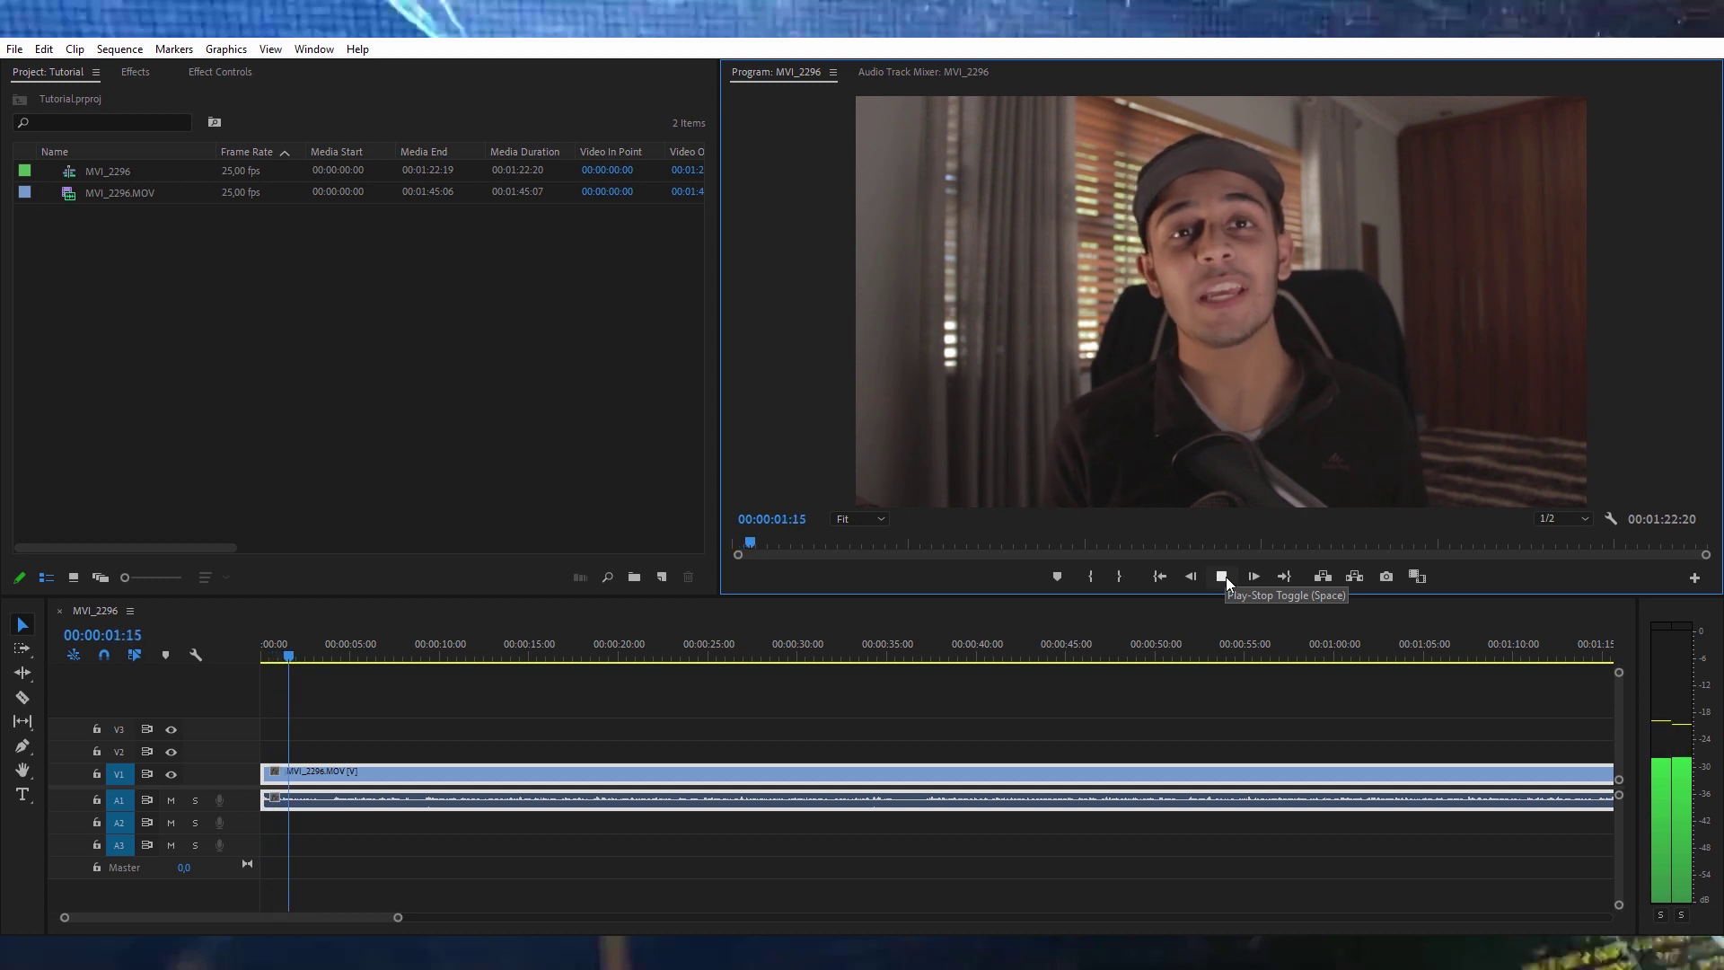
{"action": "left_click", "coordinate": [1222, 576]}
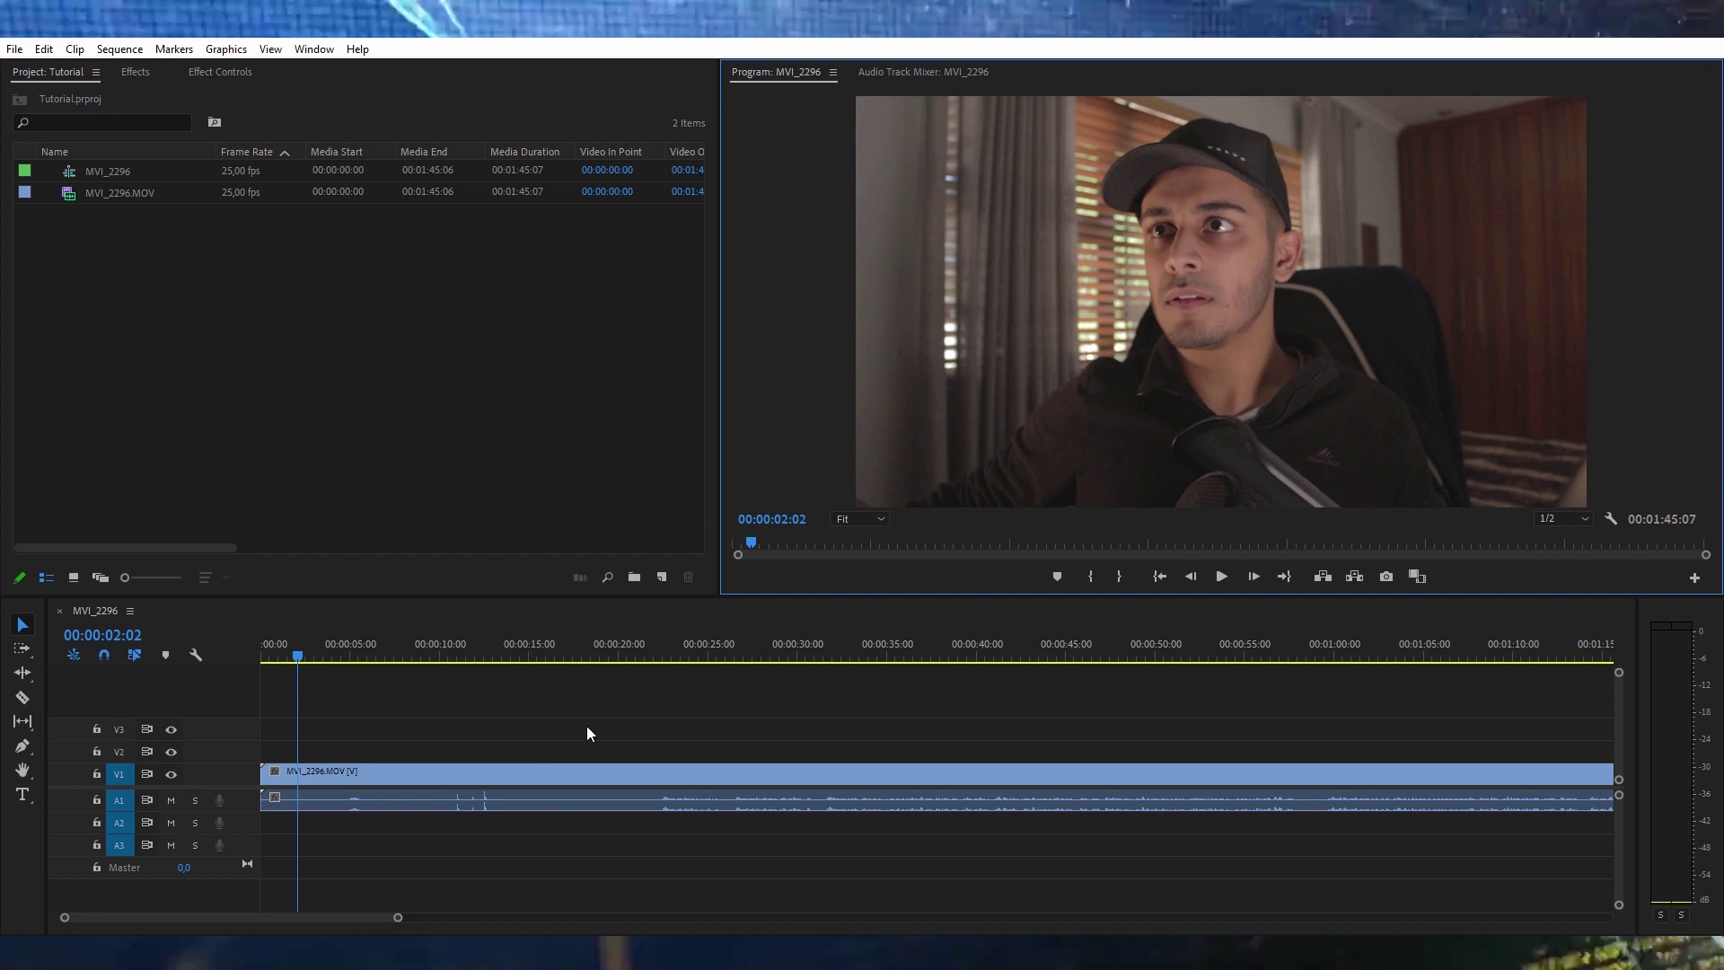
- Trim the start of the full MVI_2296 clip by its edge to the playhead at 00:00:22:11
{"action": "left_click", "coordinate": [664, 657]}
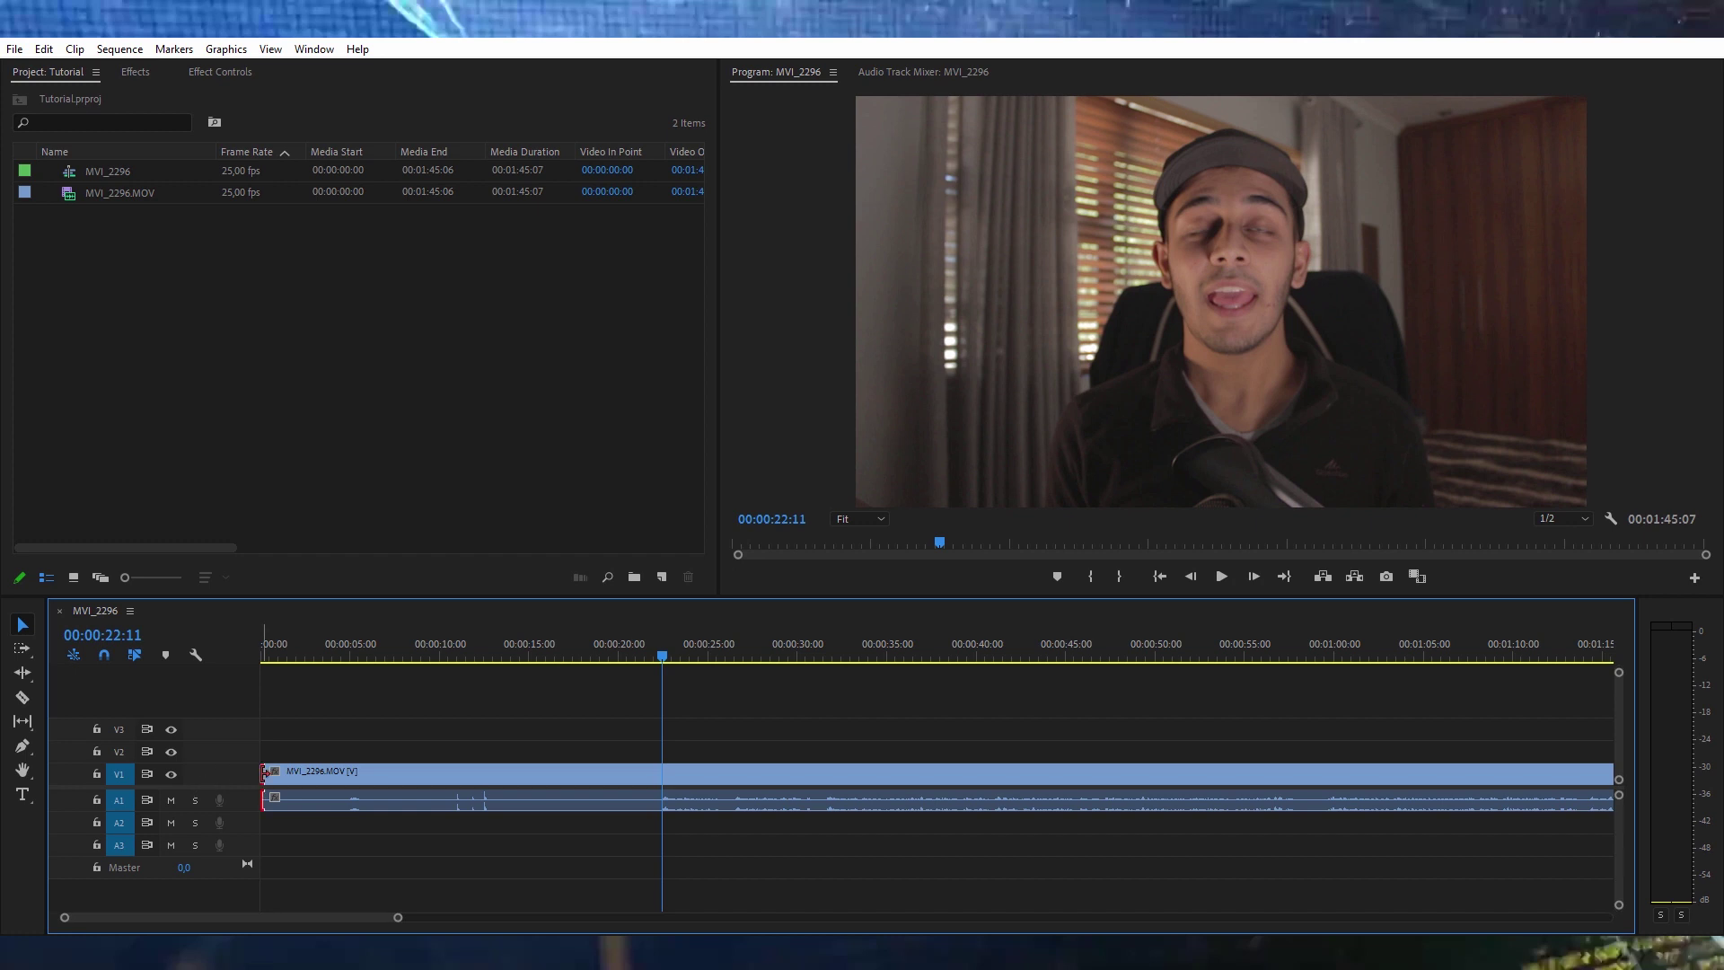
{"action": "left_click_drag", "start_coordinate": [410, 764], "coordinate": [662, 778]}
{"action": "key", "text": "ctrl+z"}
{"action": "left_click_drag", "start_coordinate": [266, 770], "coordinate": [662, 752]}
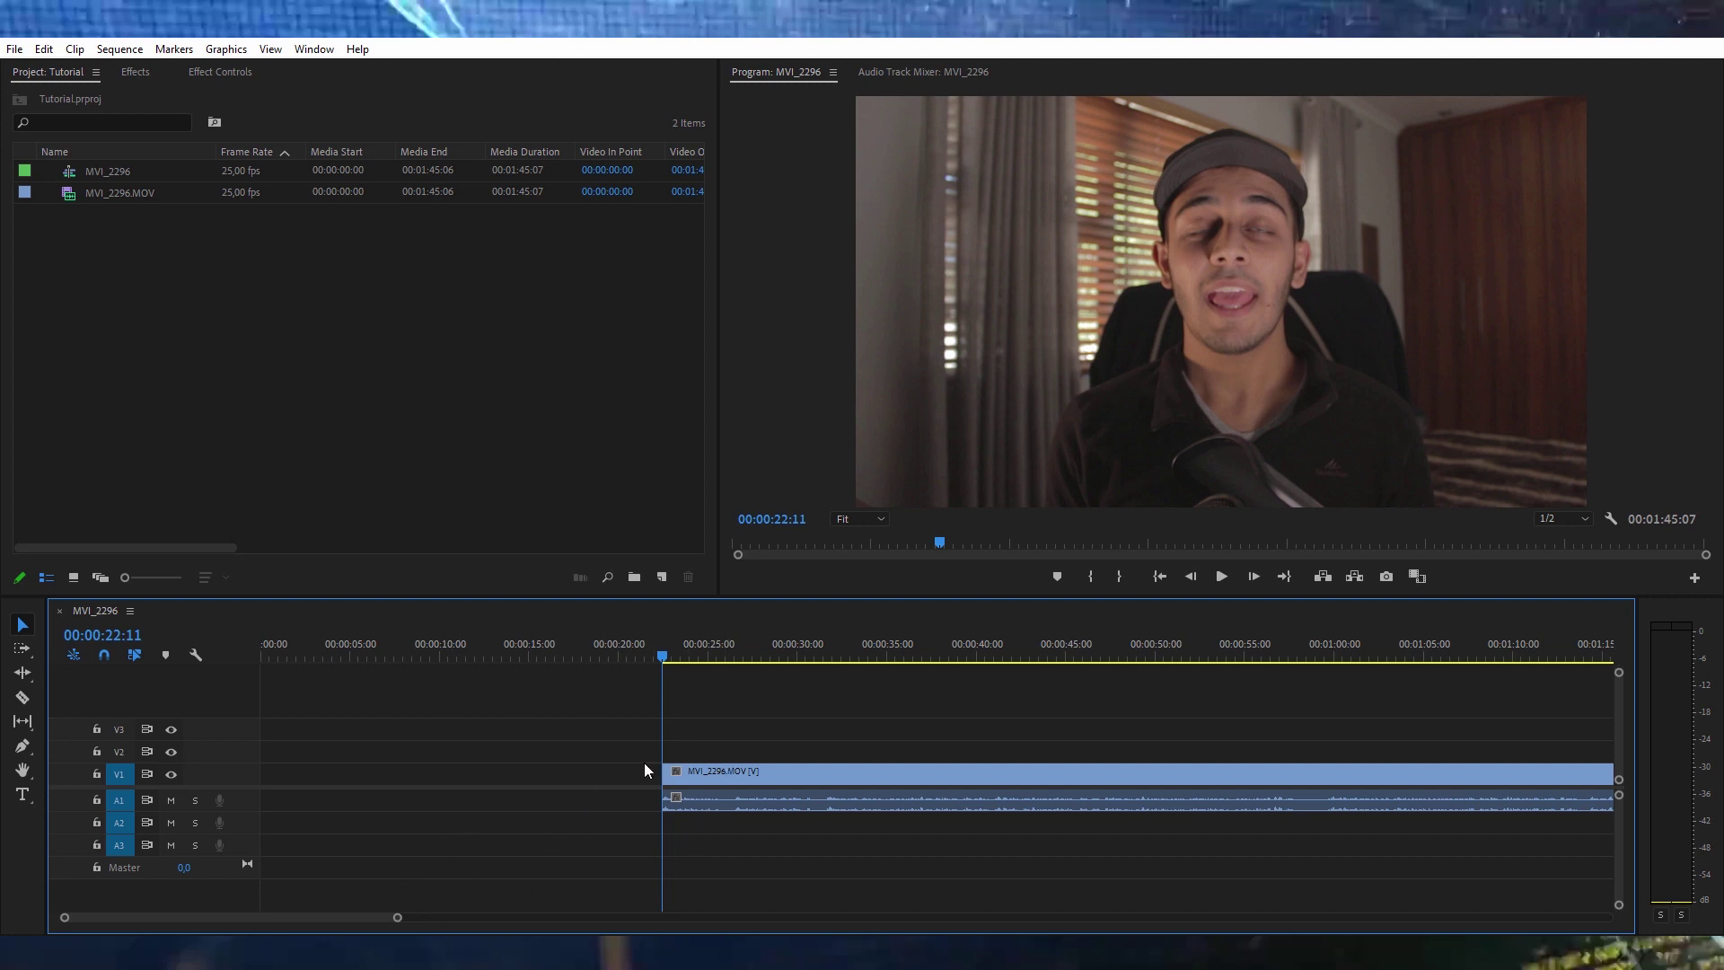
- Play the last seconds of the MVI_2296 clip and trim its end back to 00:01:43:18
{"action": "left_click_drag", "start_coordinate": [401, 919], "coordinate": [1002, 917]}
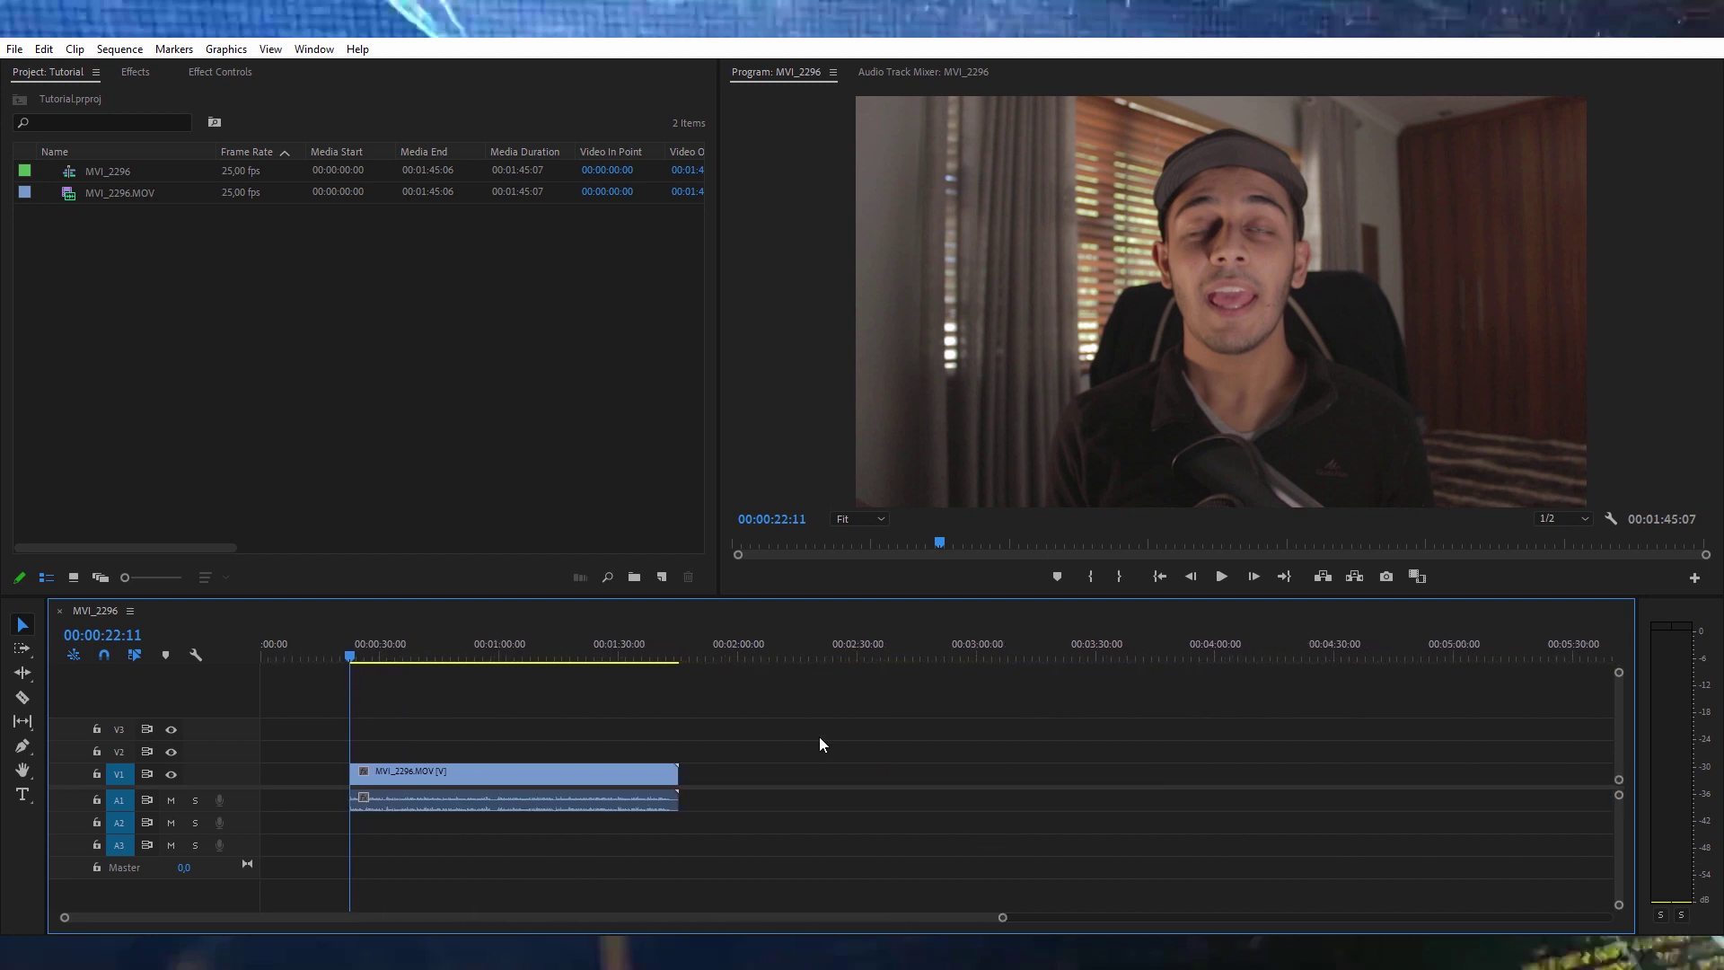
{"action": "left_click", "coordinate": [672, 639]}
{"action": "key", "text": "equal"}
{"action": "key", "text": "equal"}
{"action": "key", "text": "equal"}
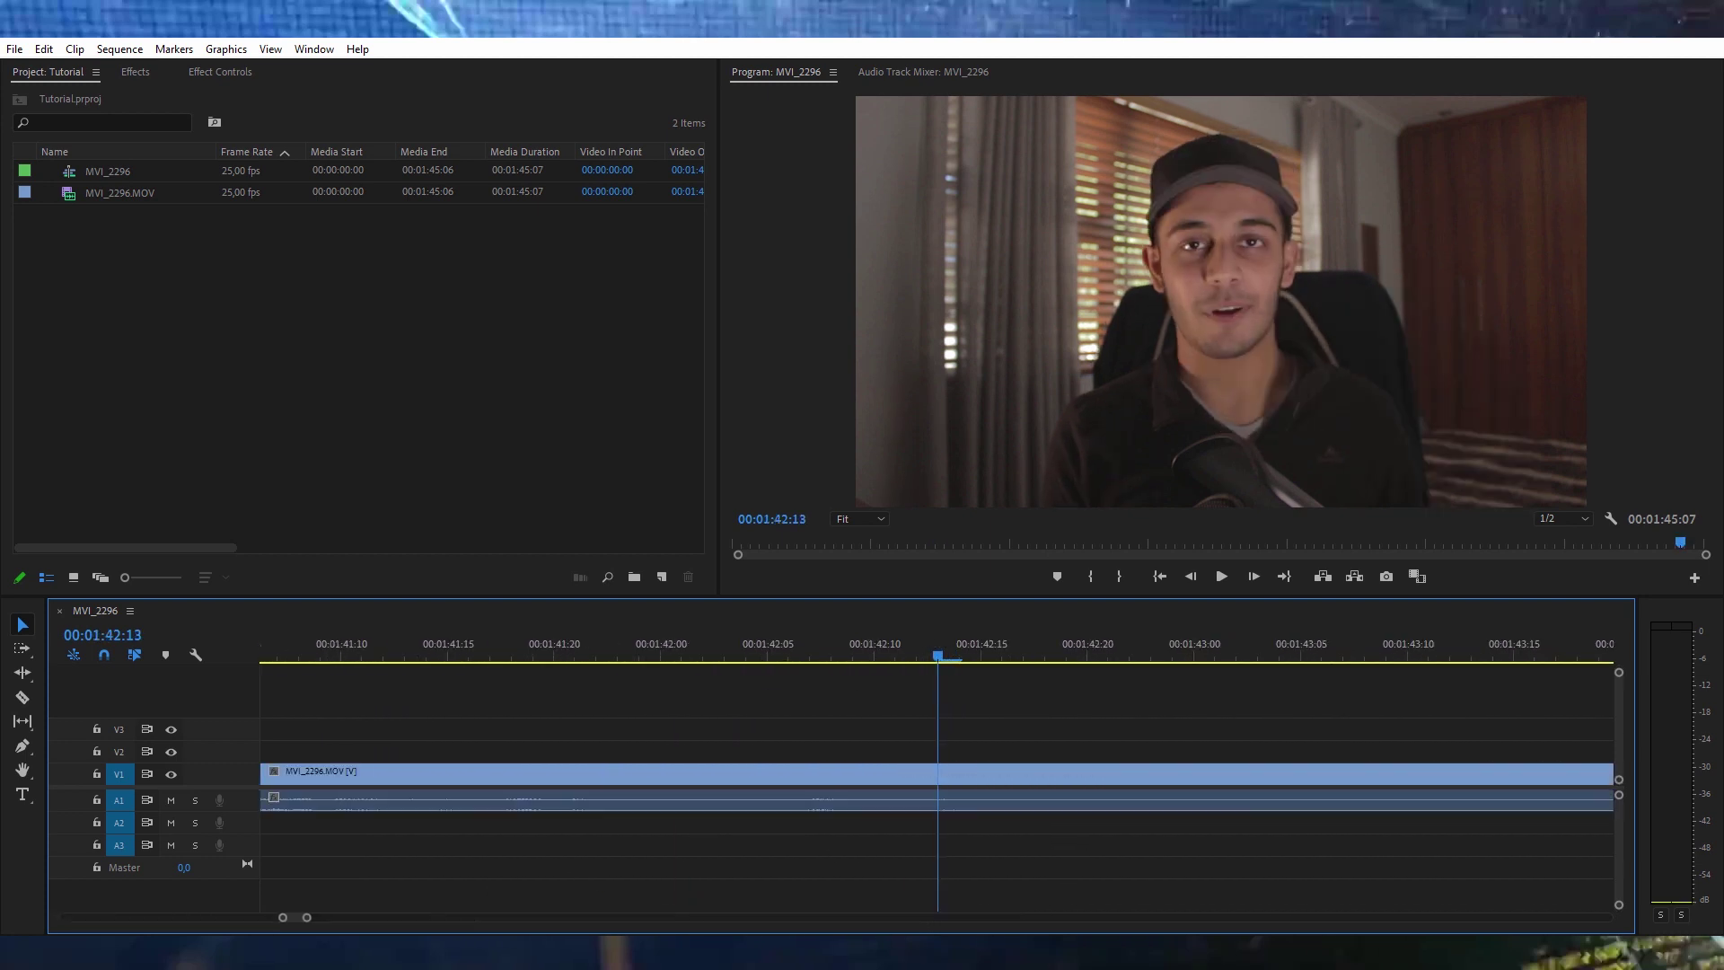
{"action": "left_click", "coordinate": [875, 650]}
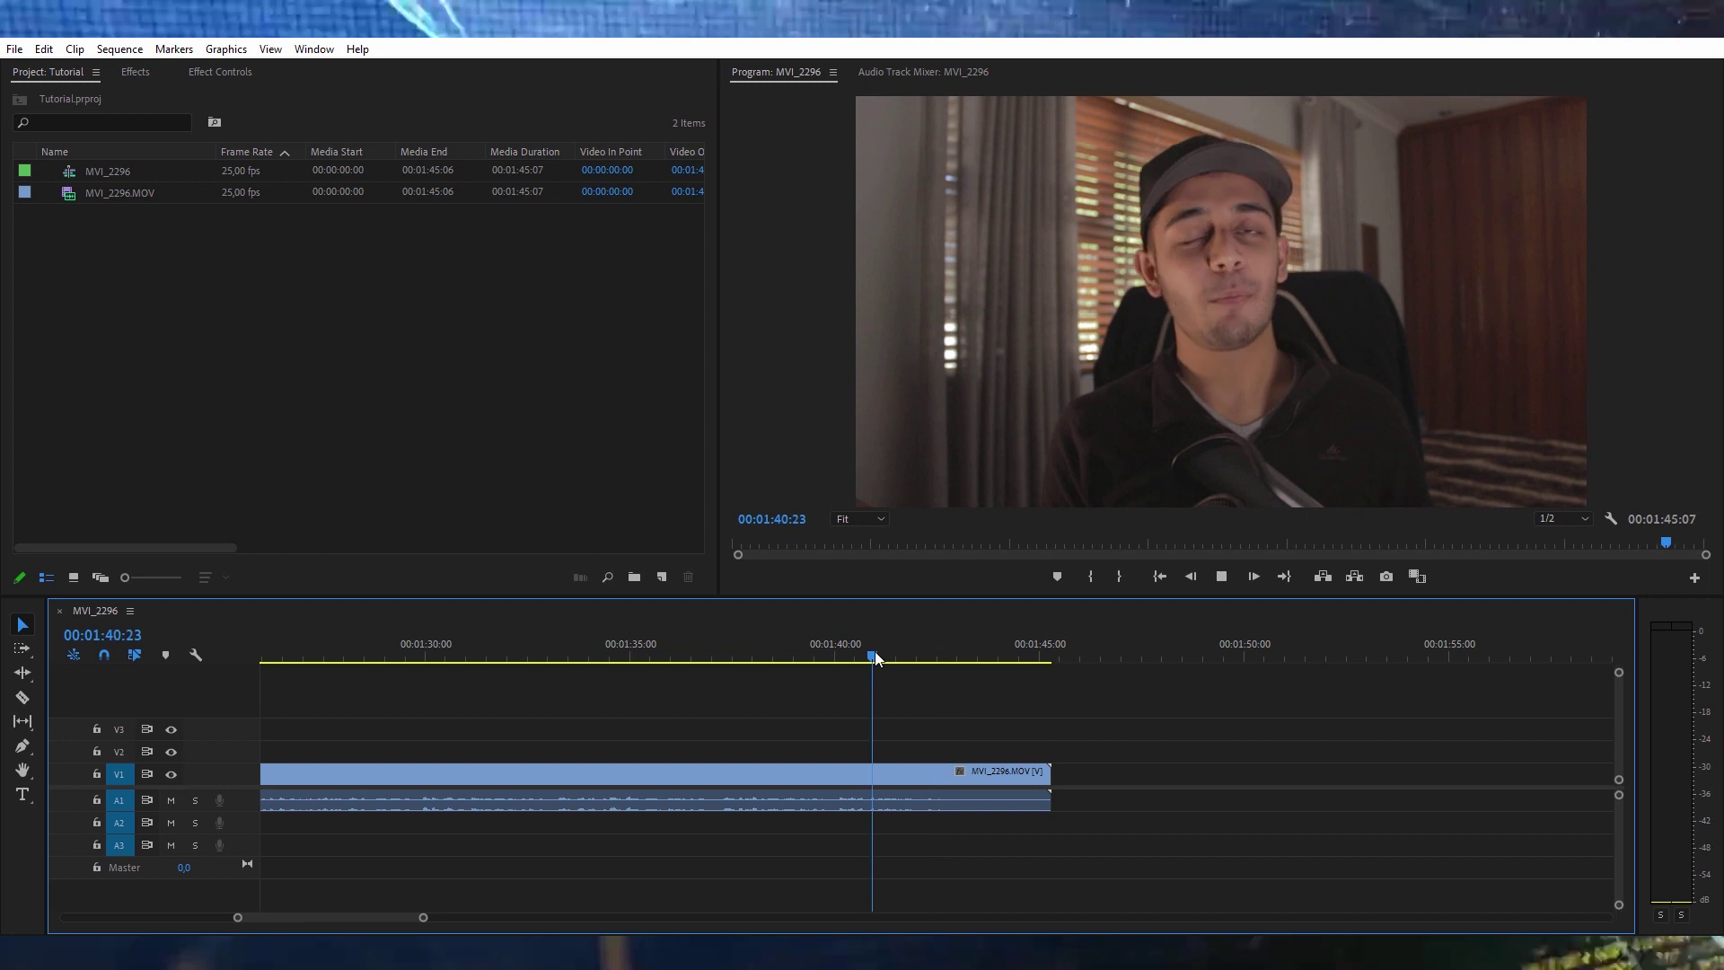
{"action": "key", "text": "space"}
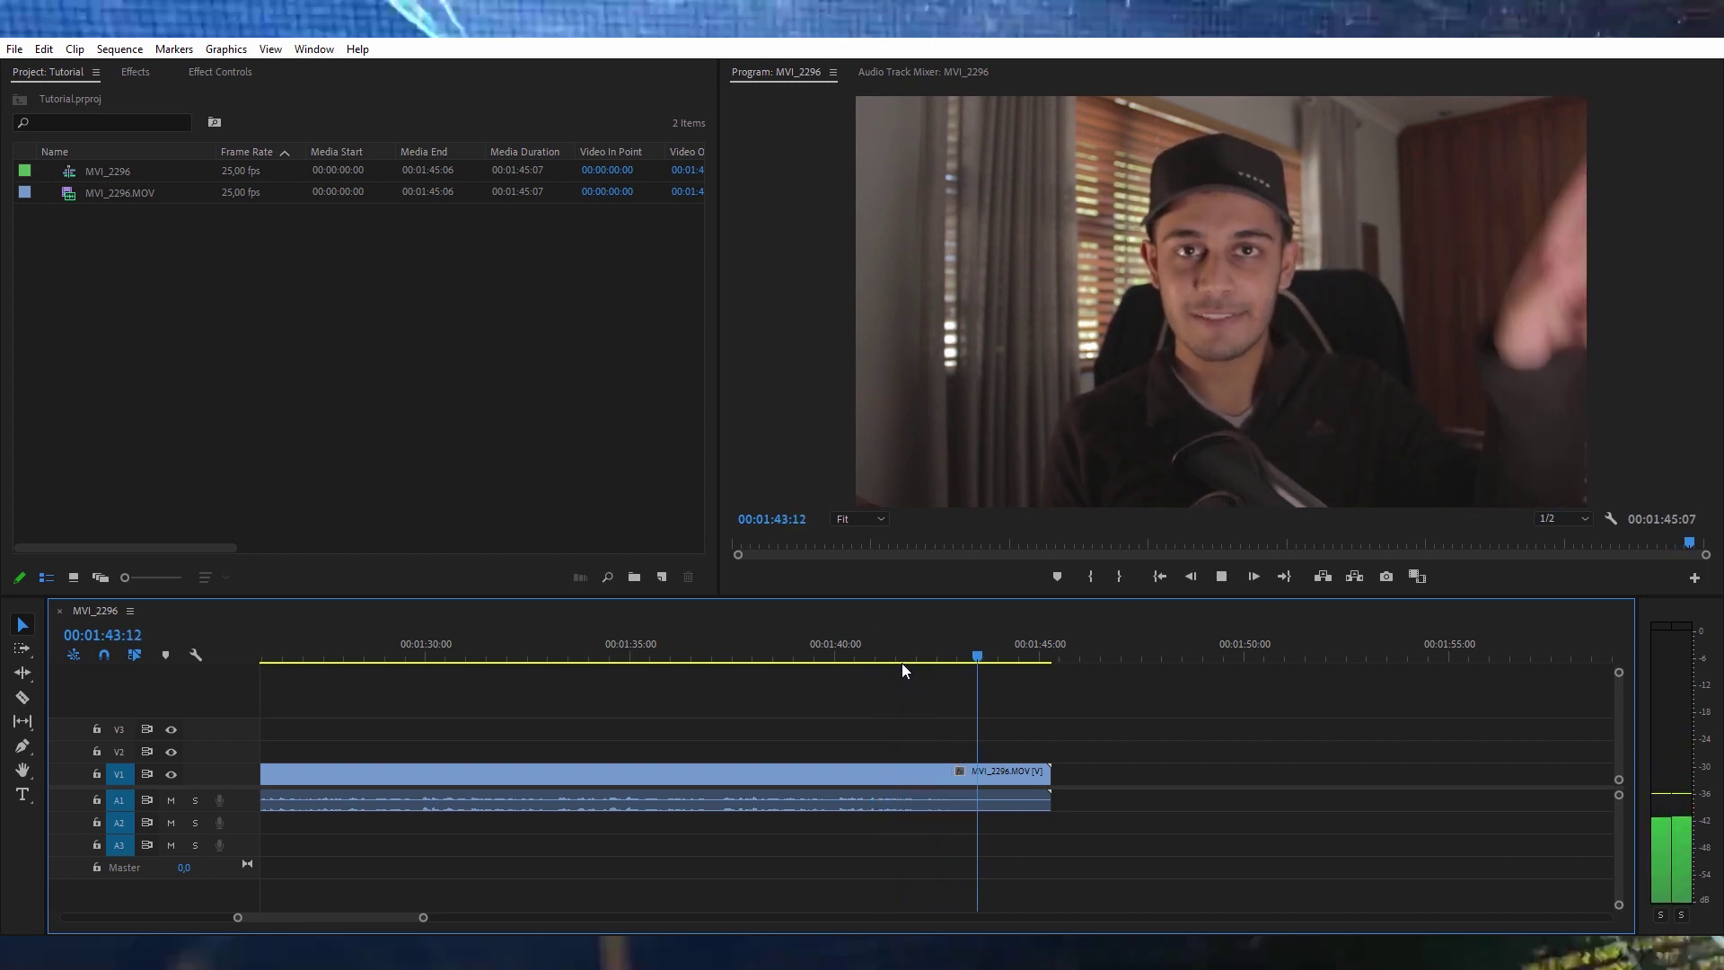
{"action": "key", "text": "space"}
{"action": "left_click_drag", "start_coordinate": [1064, 771], "coordinate": [986, 771]}
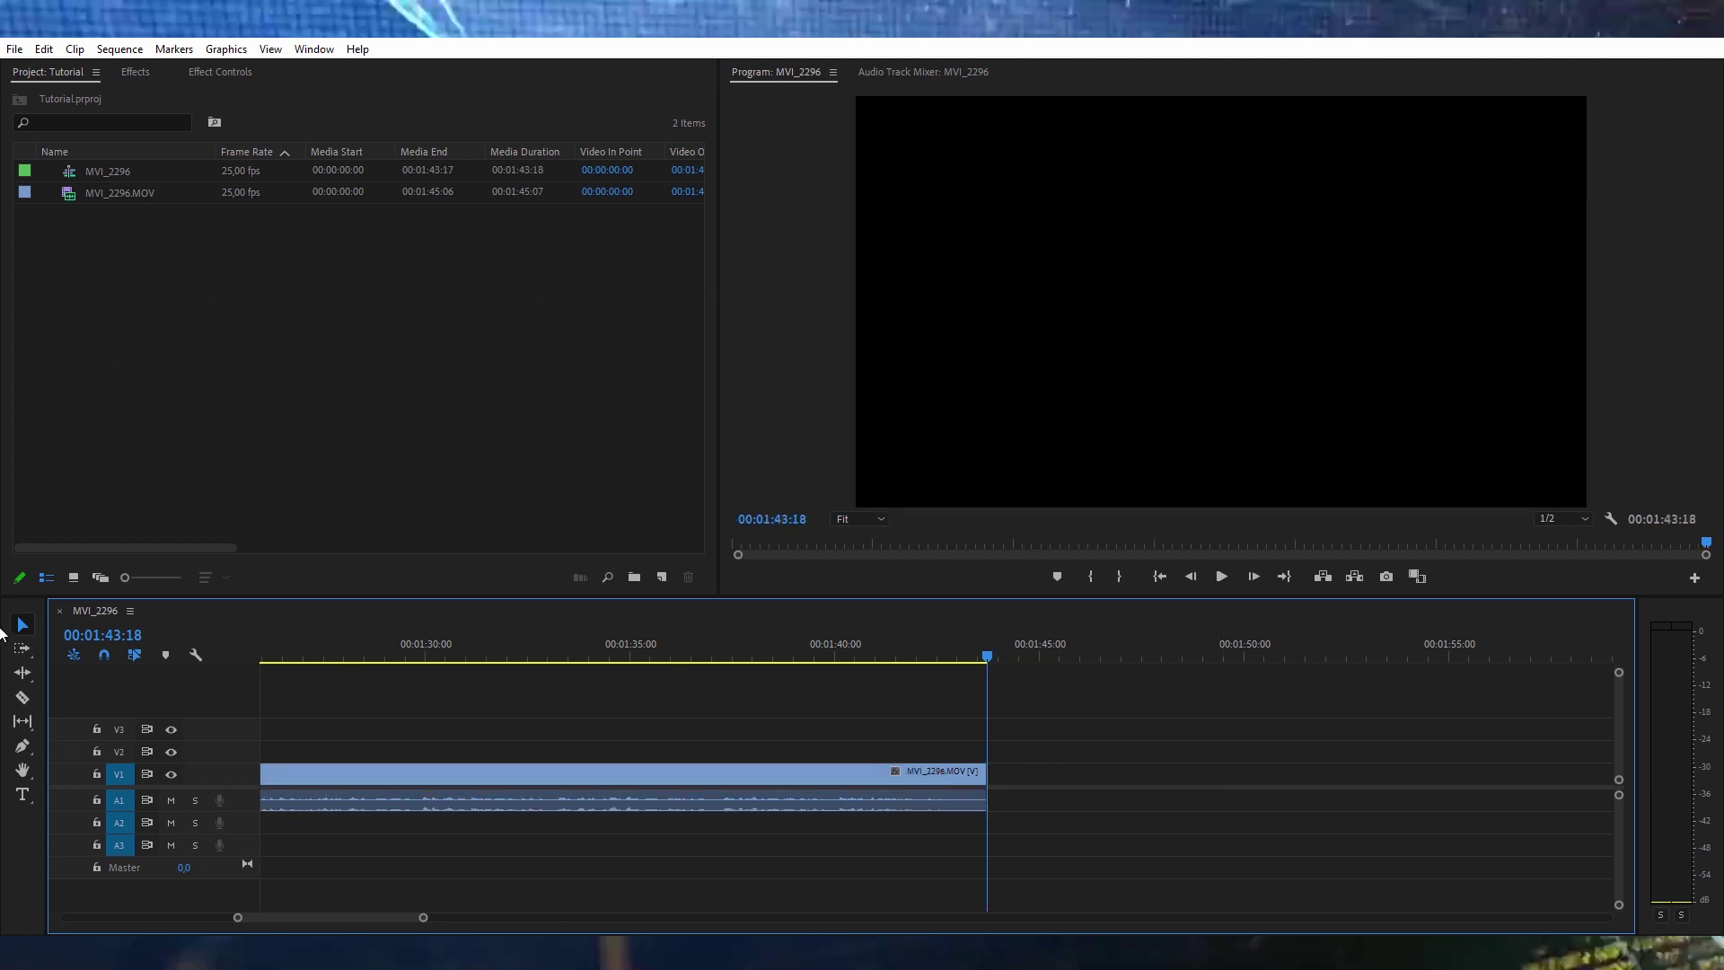
- Play through the middle of the trimmed clip, stopping at 00:01:00:00, to locate the unwanted pause
{"action": "key", "text": "minus"}
{"action": "key", "text": "minus"}
{"action": "key", "text": "minus"}
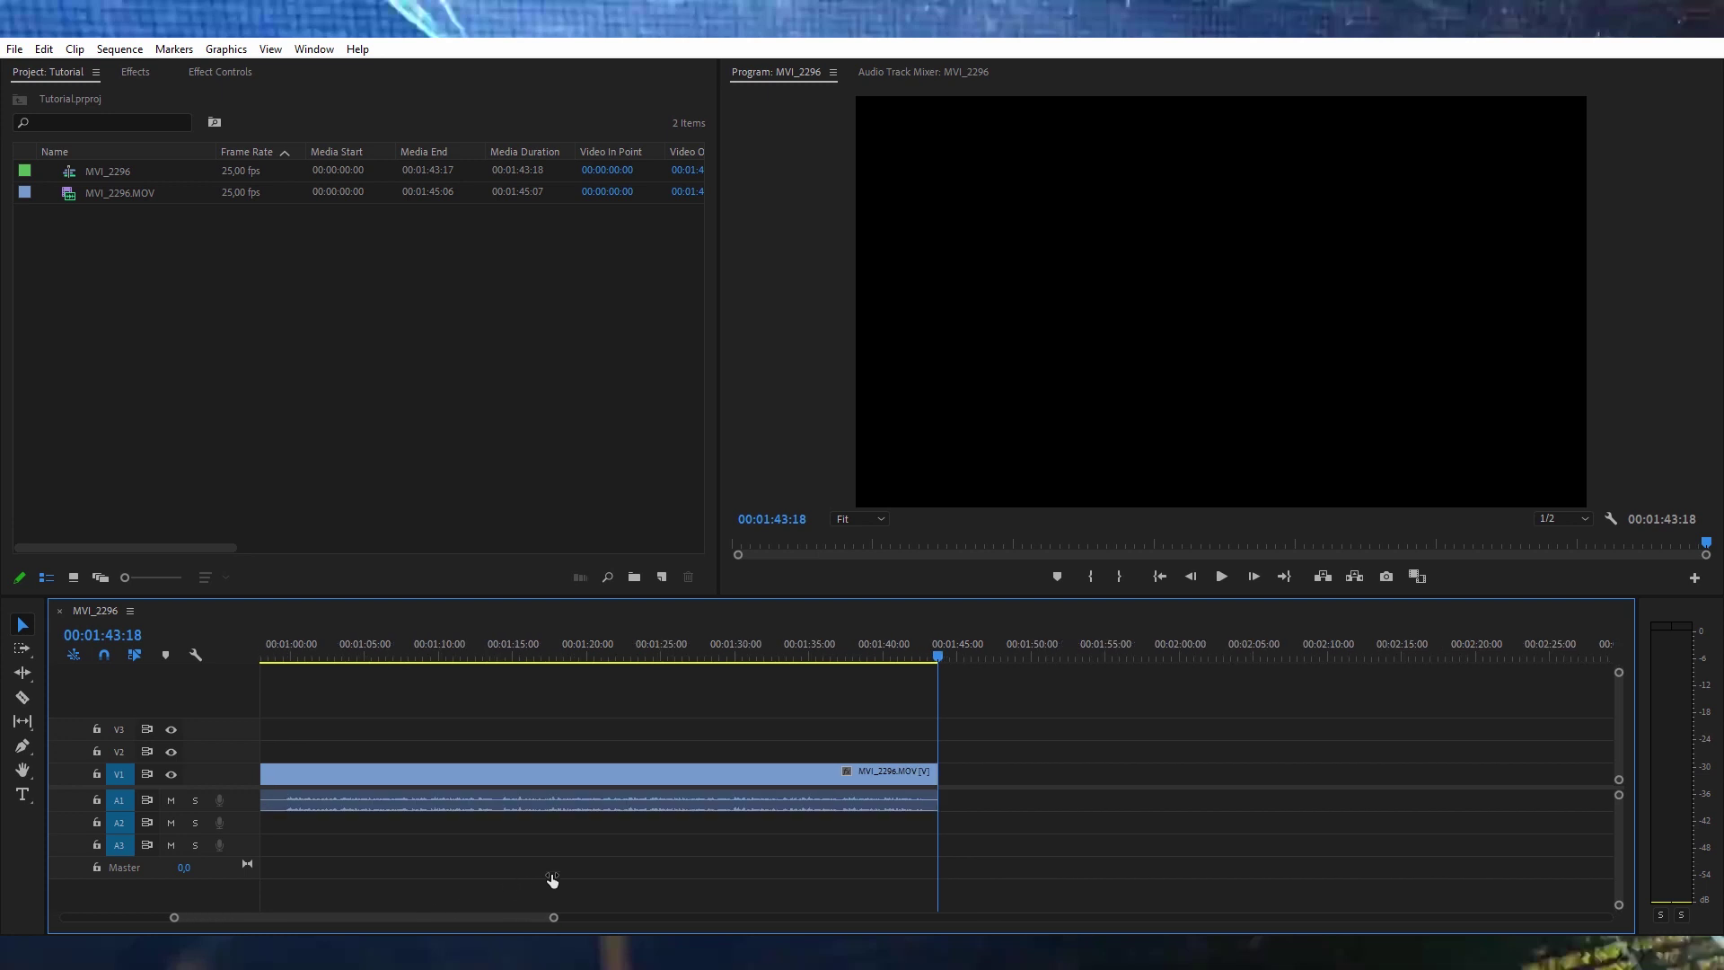
{"action": "left_click", "coordinate": [24, 695]}
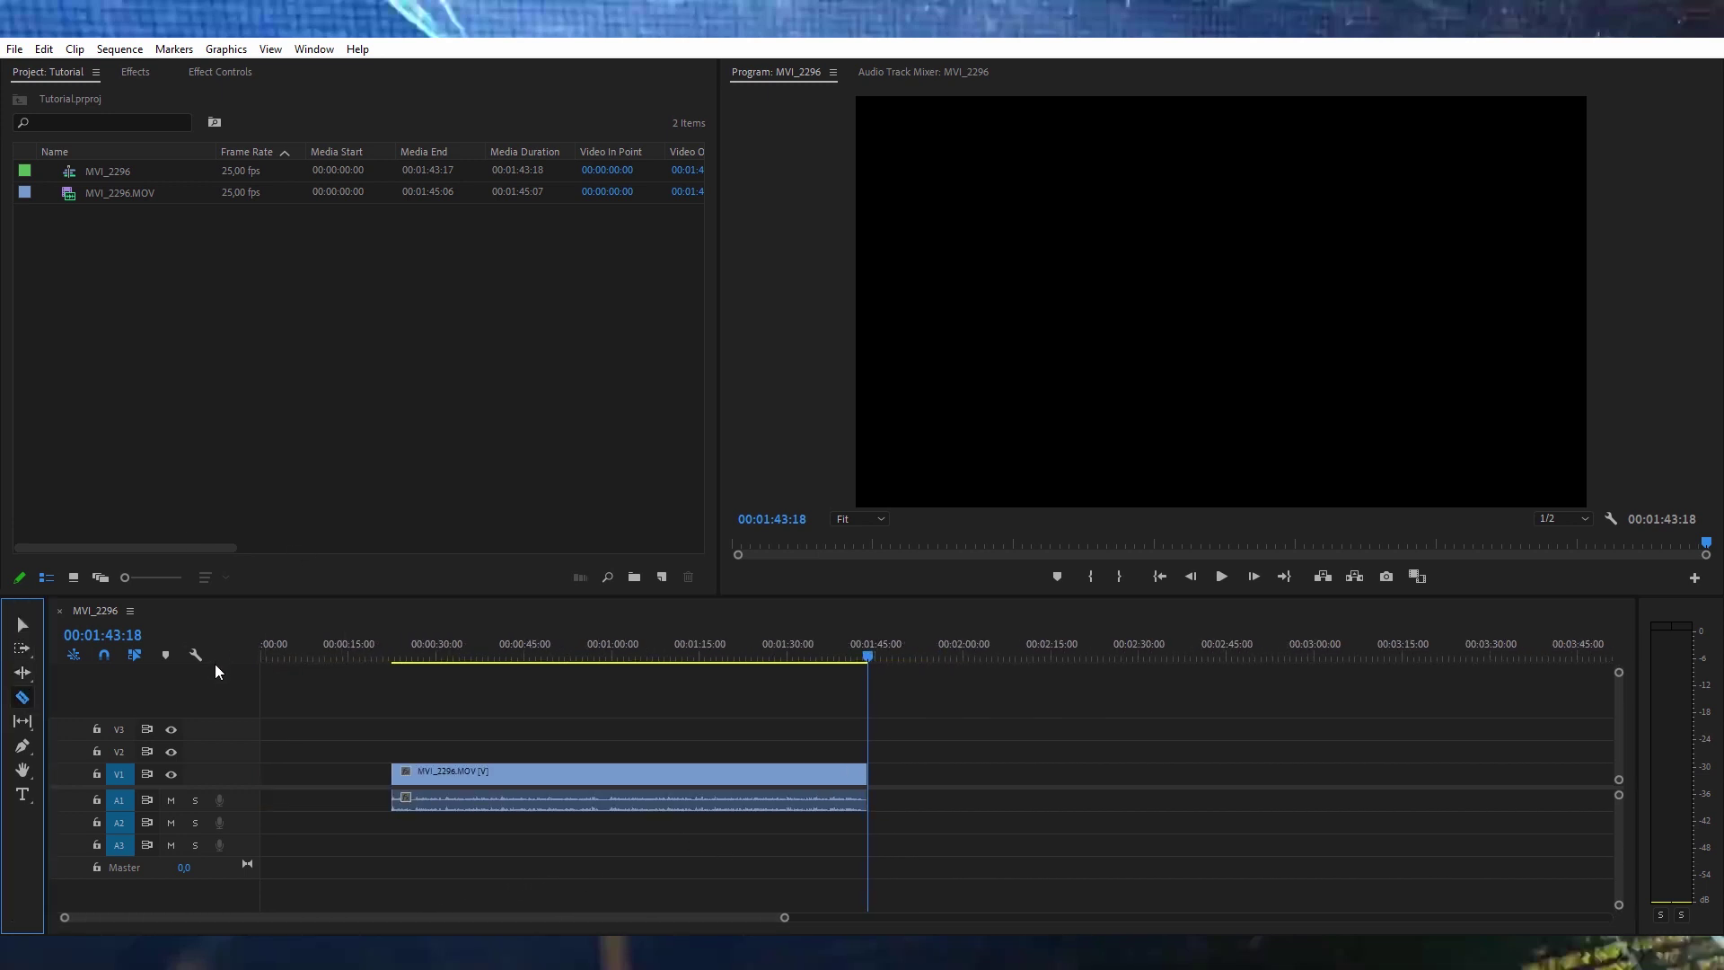
{"action": "left_click", "coordinate": [27, 630]}
{"action": "left_click", "coordinate": [521, 636]}
{"action": "key", "text": "space"}
{"action": "left_click", "coordinate": [594, 653]}
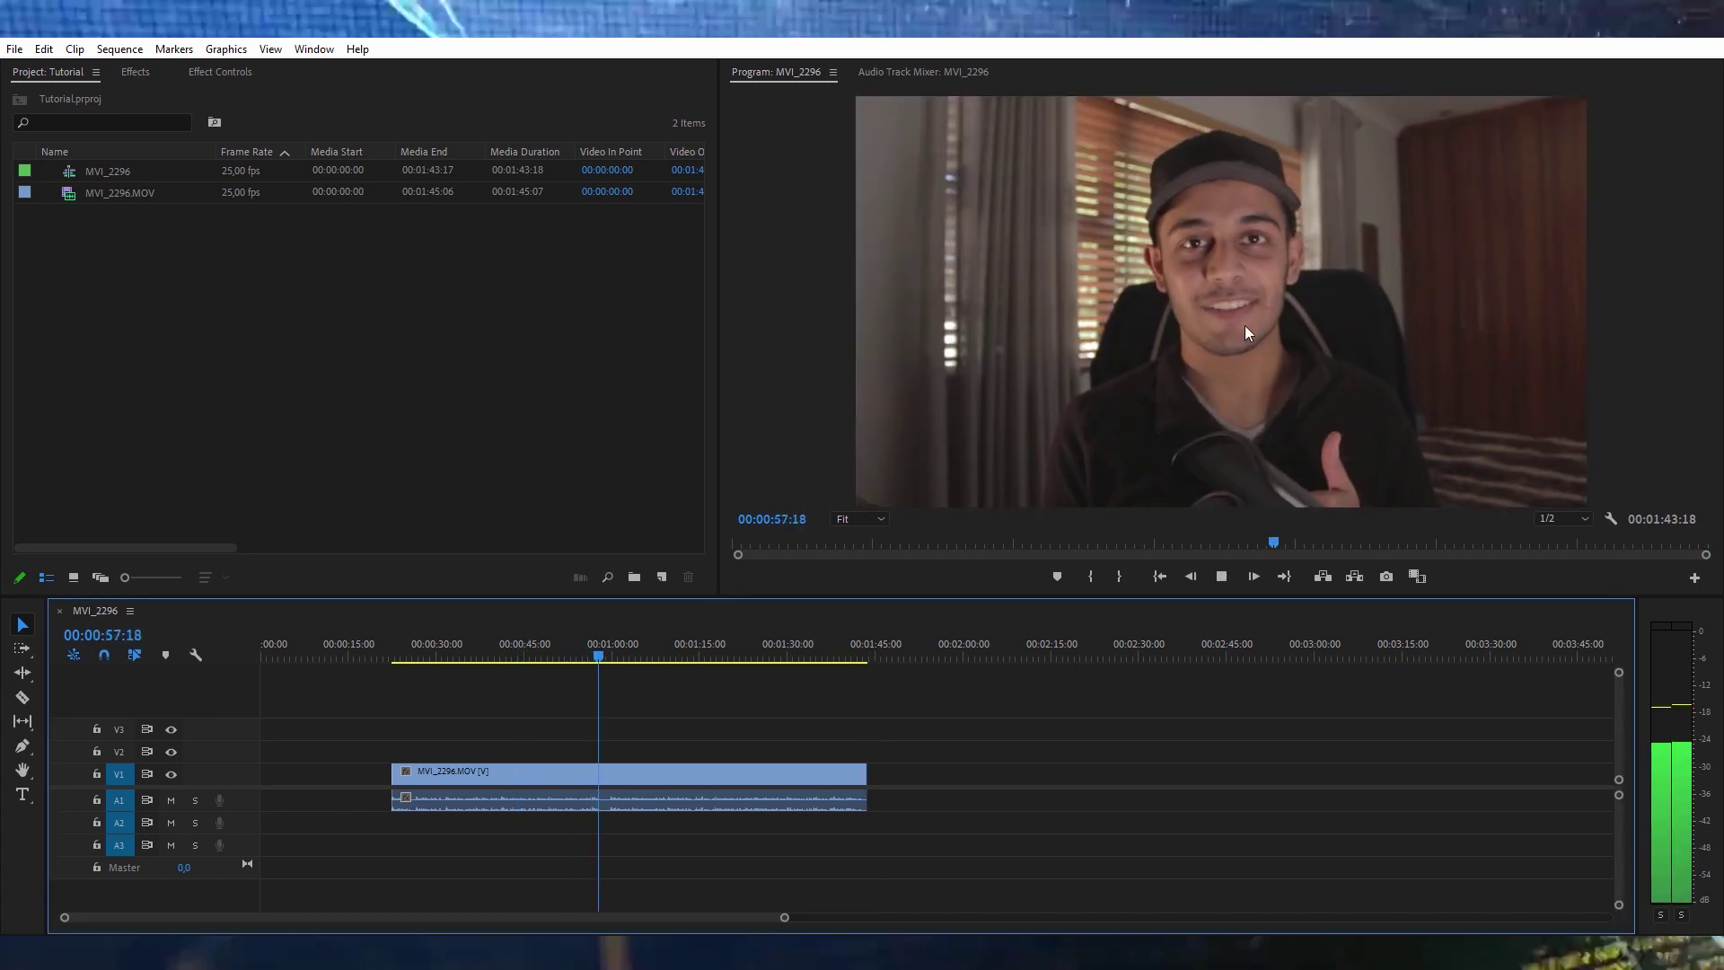
{"action": "right_click", "coordinate": [1095, 379]}
{"action": "left_click", "coordinate": [1013, 671]}
{"action": "key", "text": "space"}
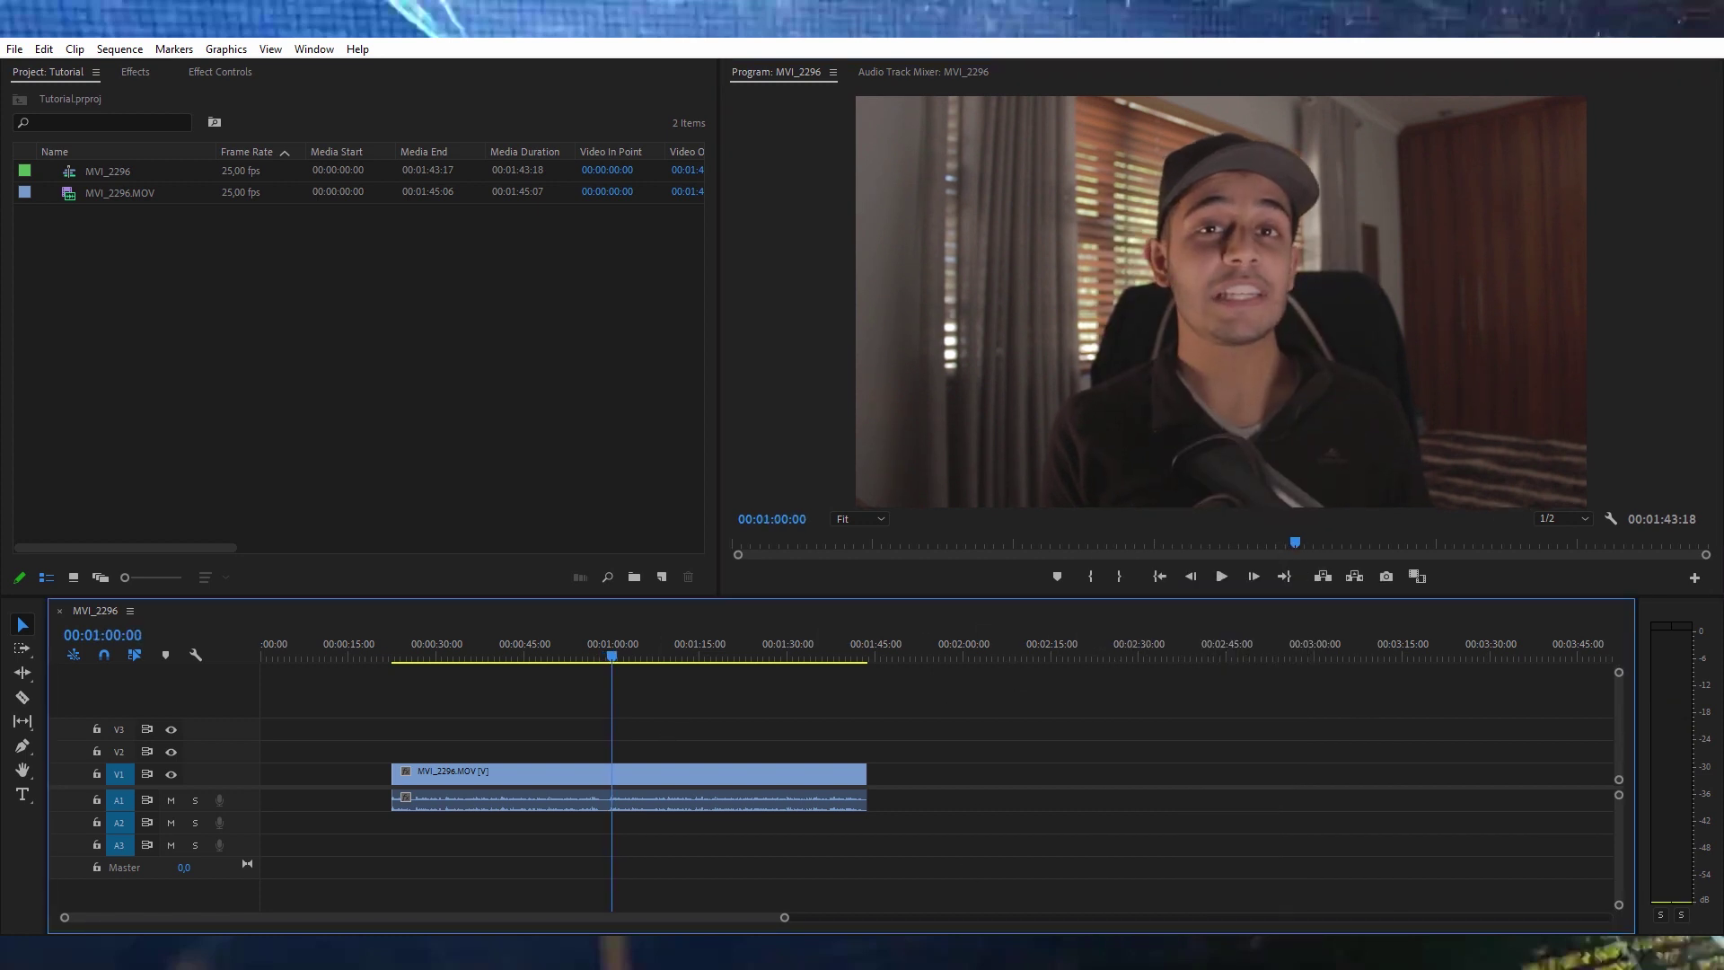
- Try trimming the clip's start edge inward and undo the trim
{"action": "left_click_drag", "start_coordinate": [784, 917], "coordinate": [520, 917]}
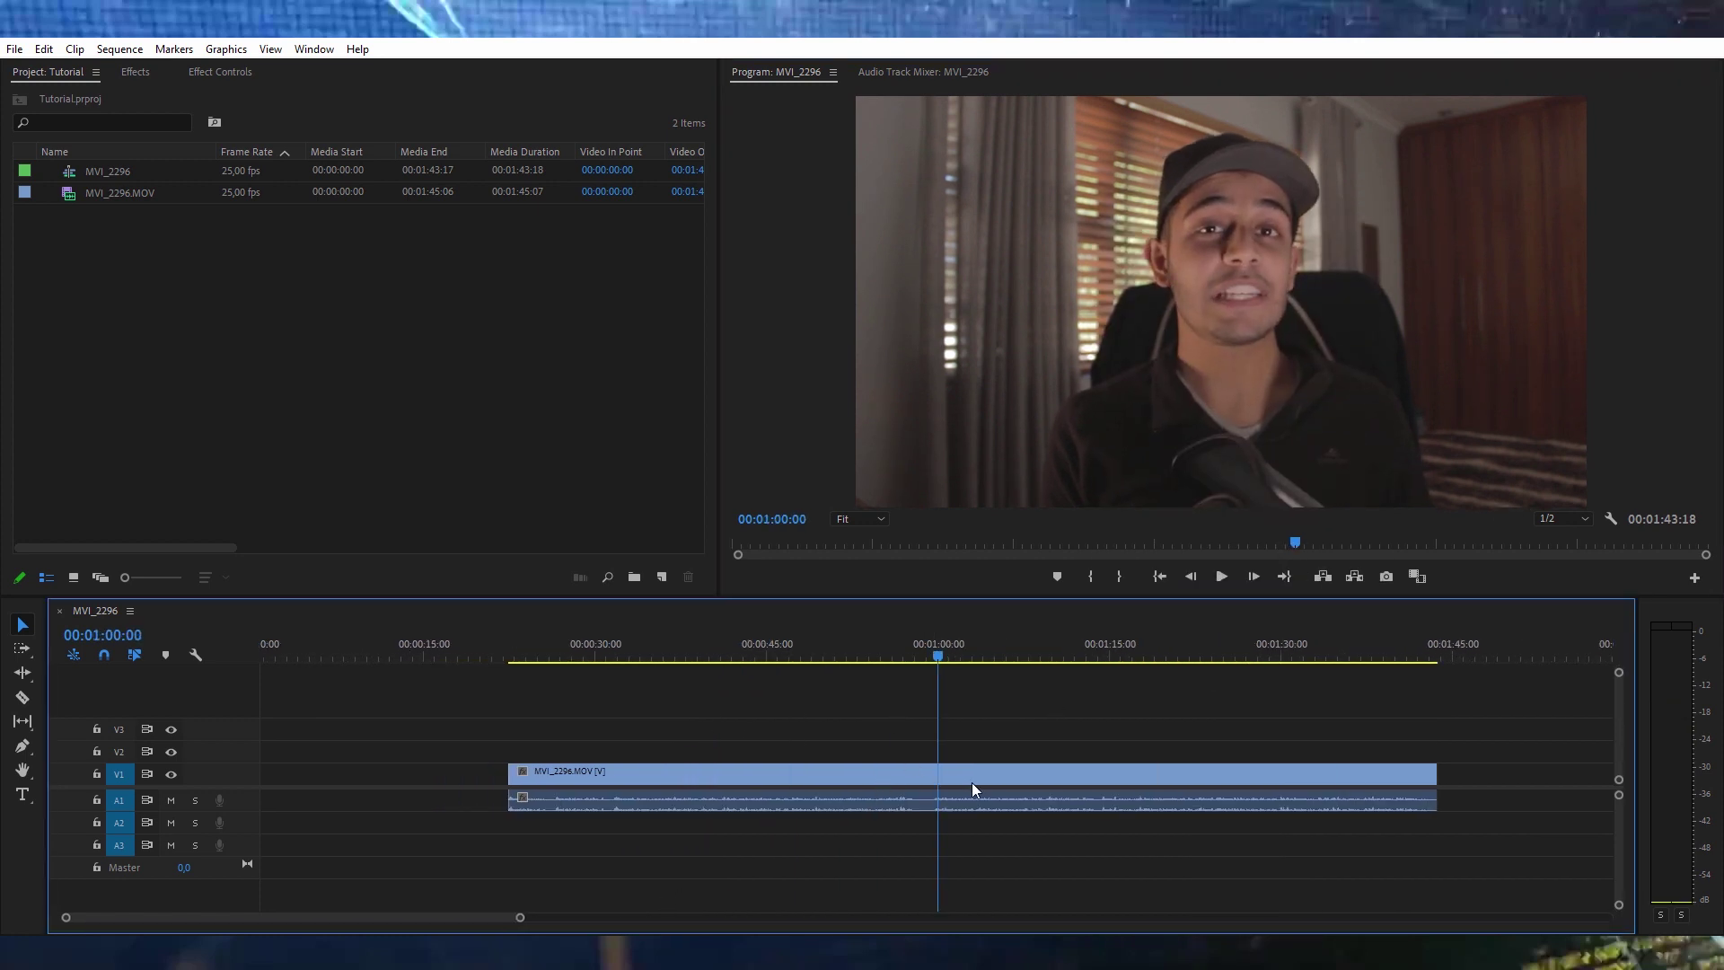
{"action": "left_click_drag", "start_coordinate": [510, 773], "coordinate": [662, 773]}
{"action": "key", "text": "ctrl+z"}
- Step the playhead to 00:00:58:01 and cut the MVI_2296 clip there with the Razor tool
{"action": "left_click_drag", "start_coordinate": [937, 653], "coordinate": [900, 653]}
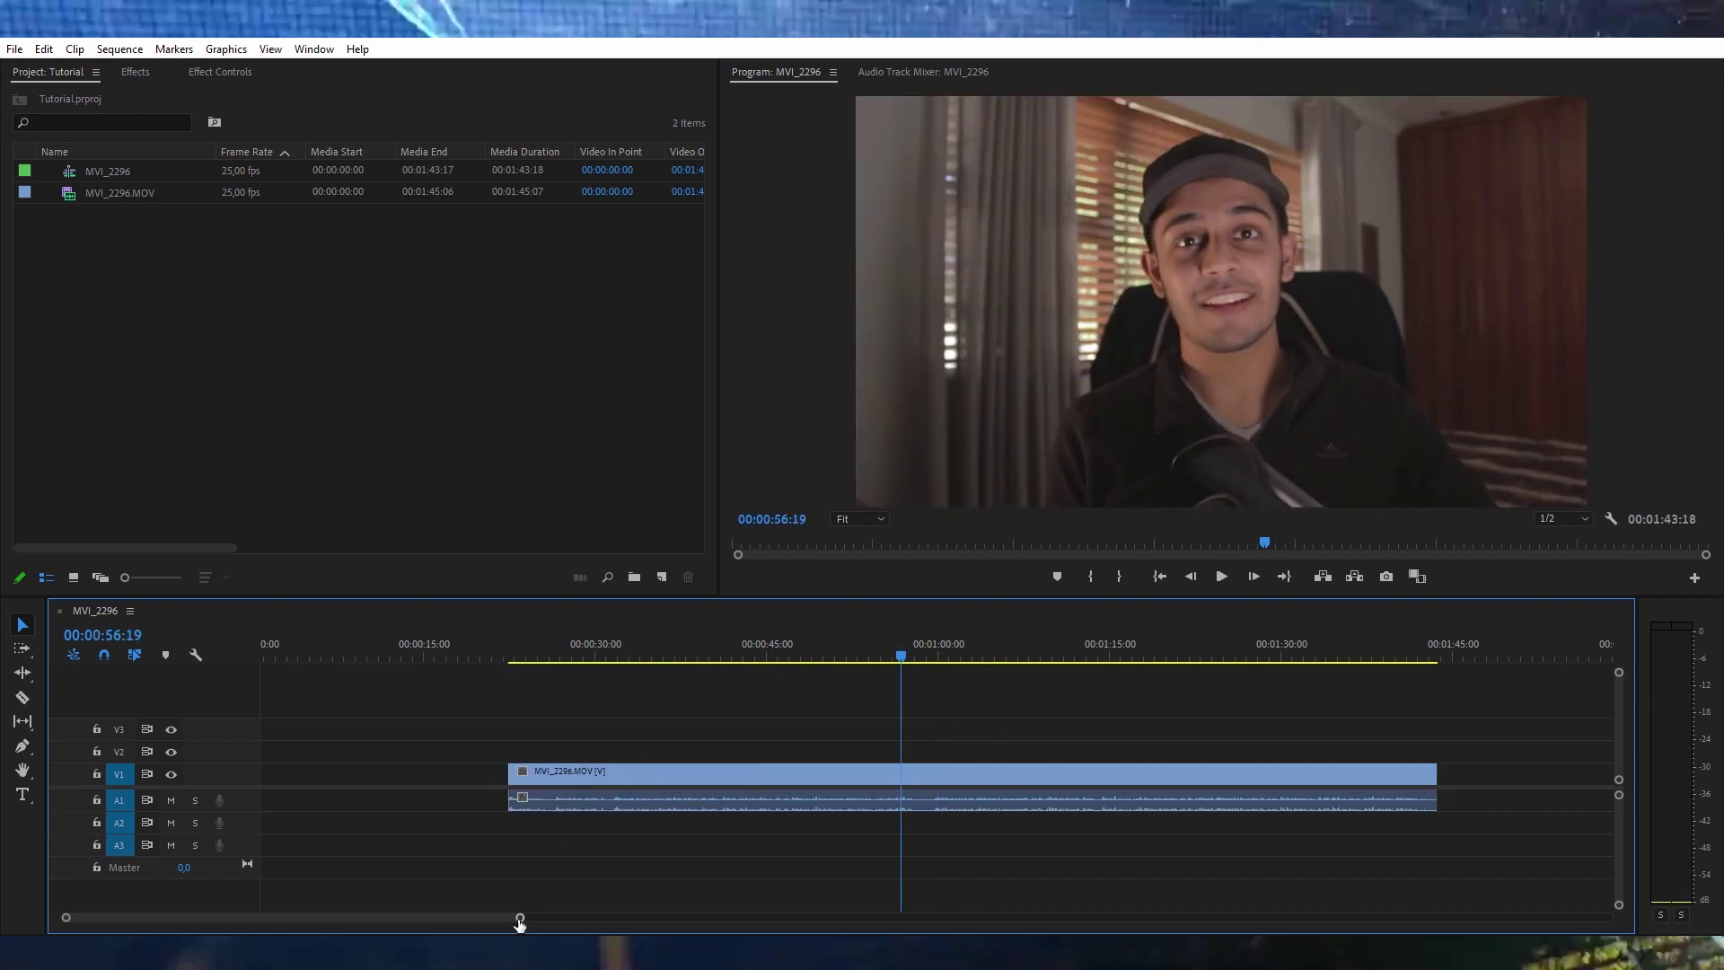
{"action": "left_click_drag", "start_coordinate": [519, 917], "coordinate": [404, 916]}
{"action": "key", "text": "space"}
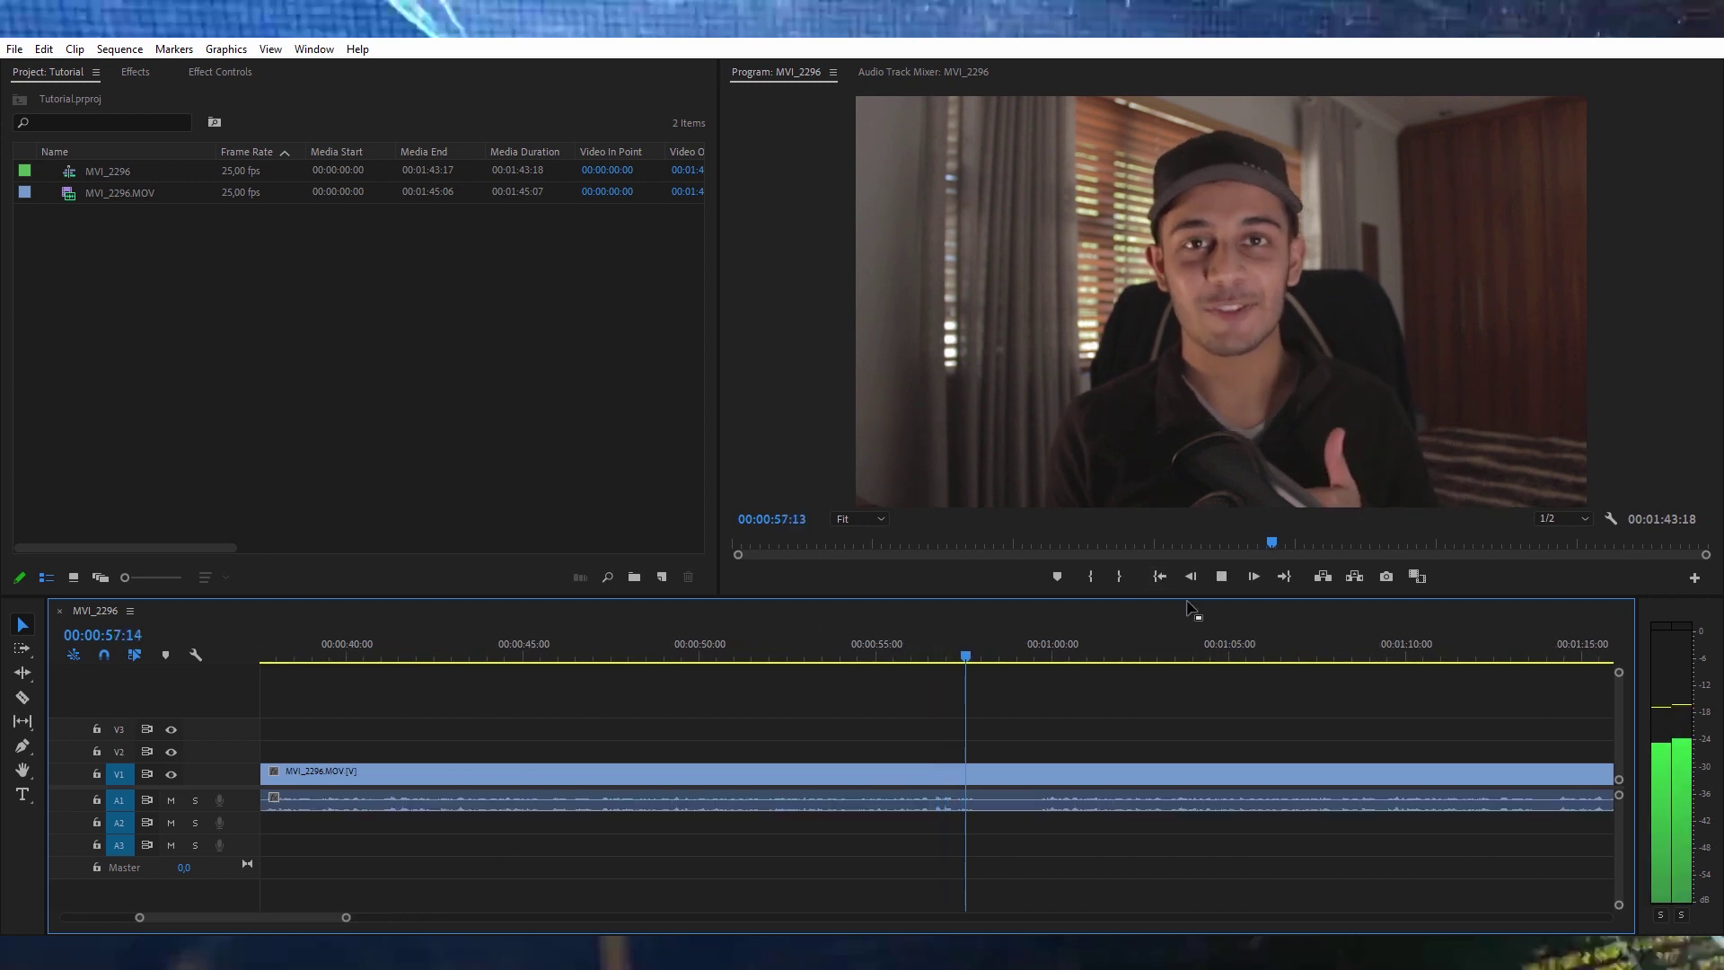
{"action": "left_click", "coordinate": [1251, 579]}
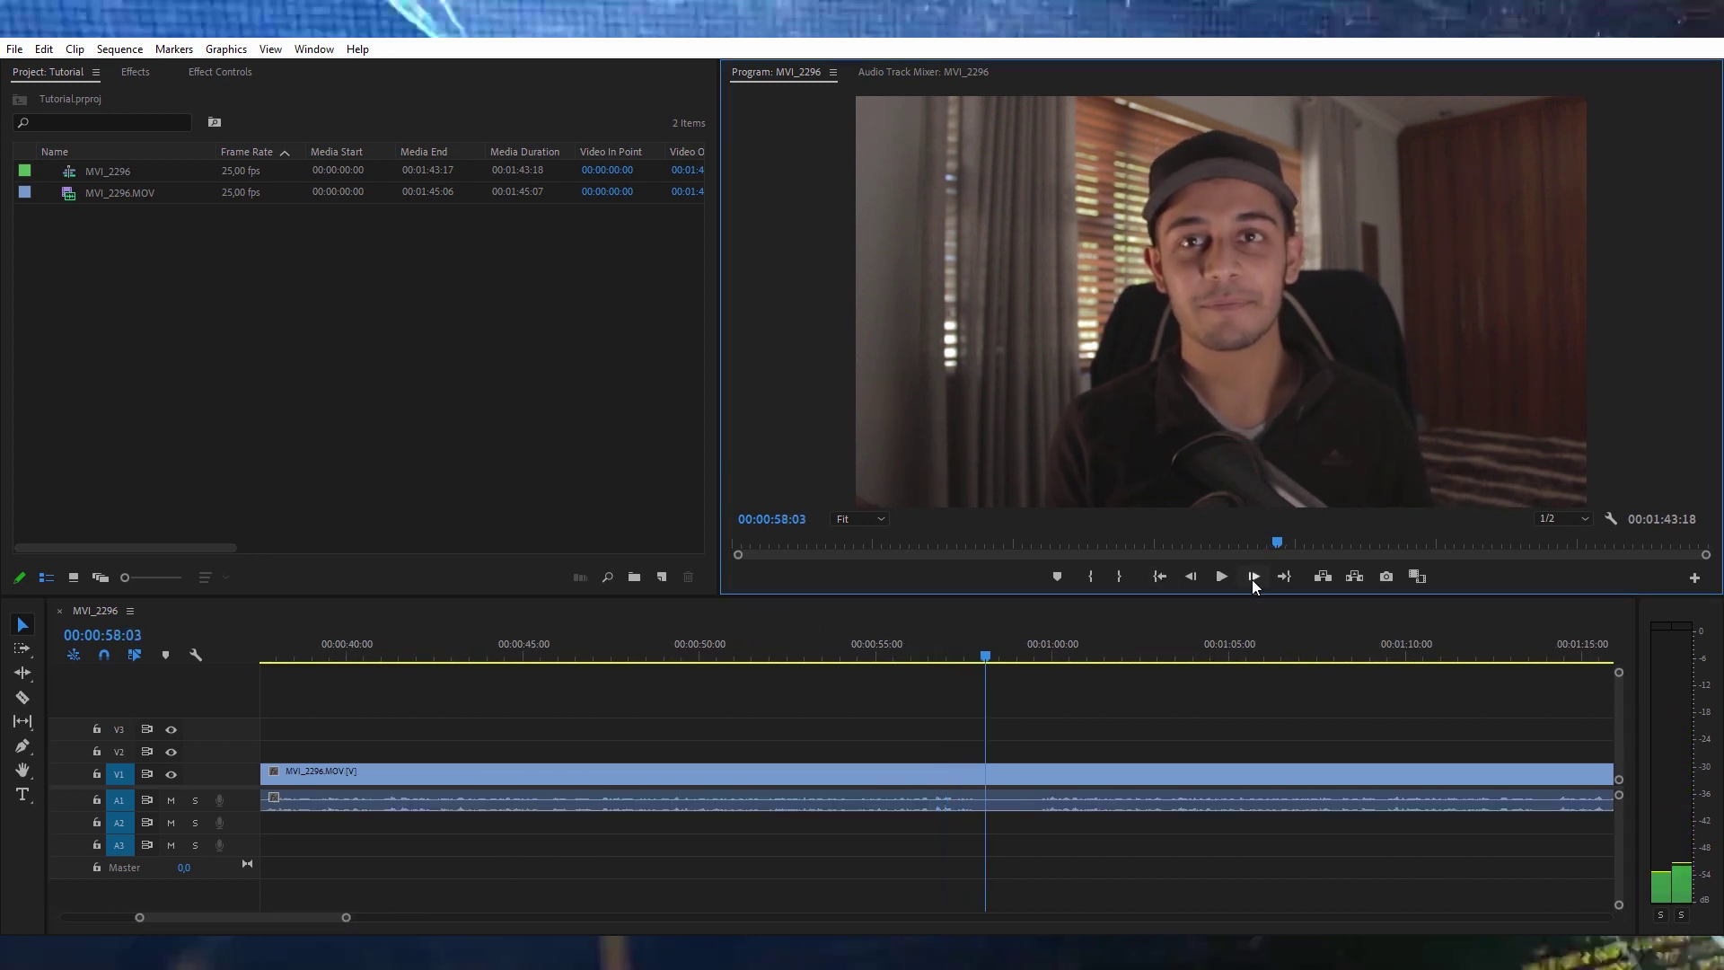
{"action": "left_click", "coordinate": [1190, 577]}
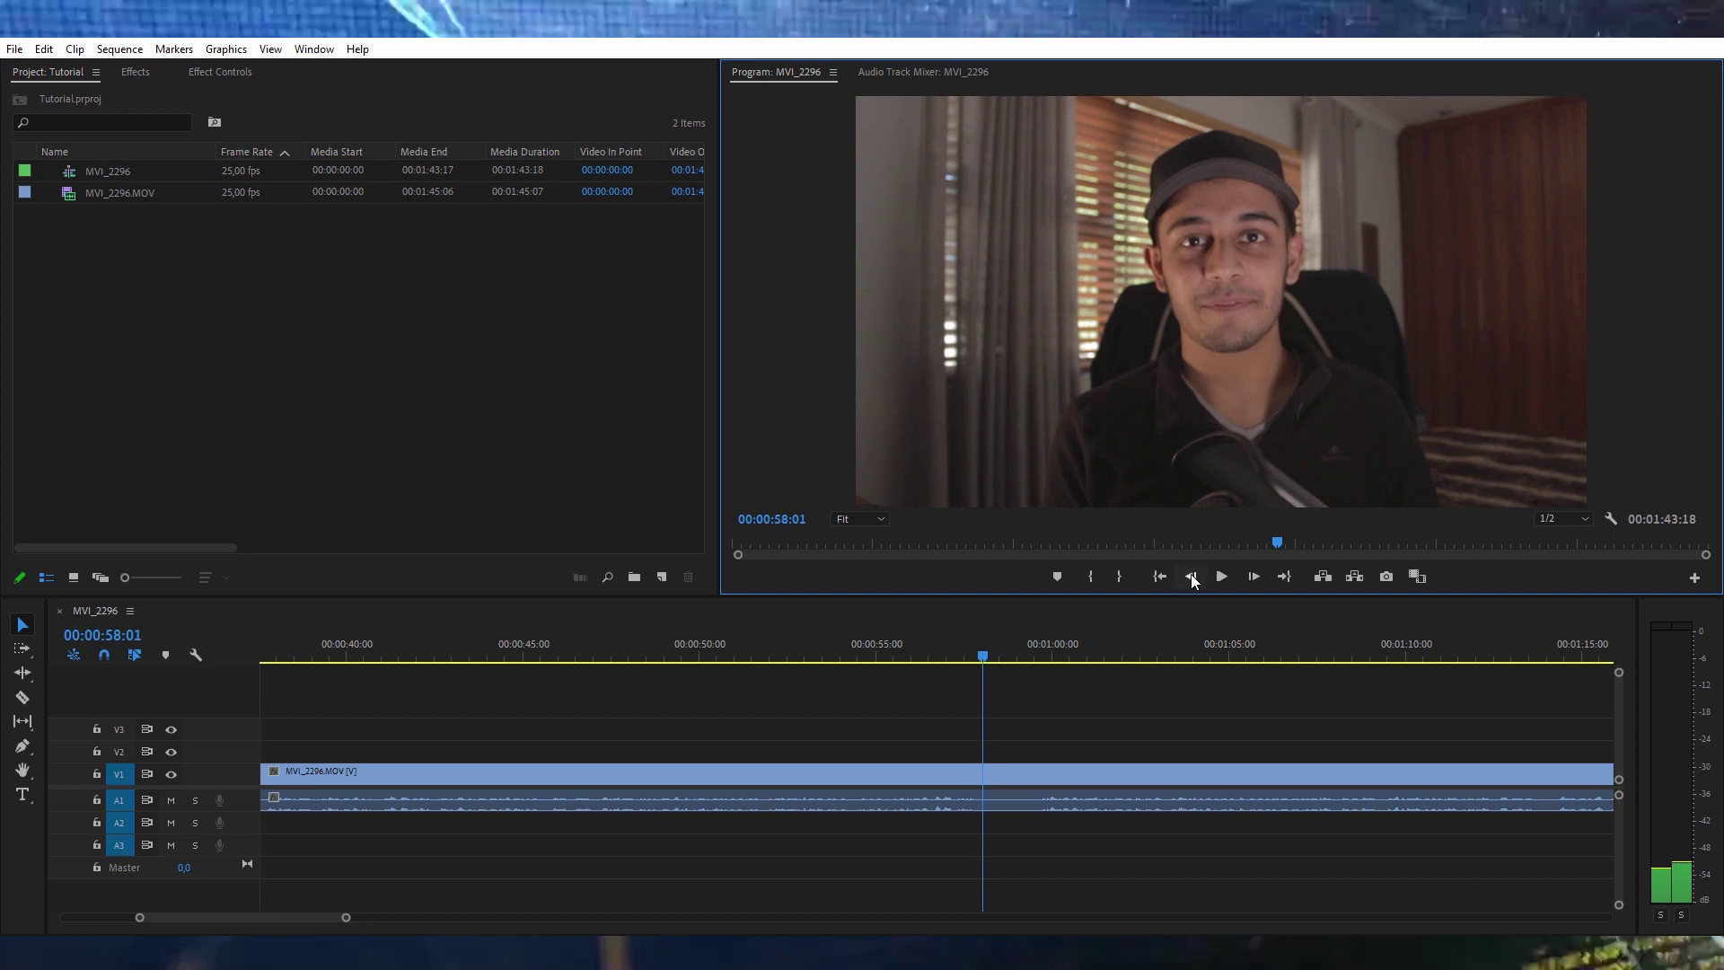
{"action": "left_click", "coordinate": [22, 697]}
{"action": "left_click", "coordinate": [998, 770]}
- Step the playhead frame by frame to 00:00:59:16 and make a second cut in the clip with the Razor tool
{"action": "left_click_drag", "start_coordinate": [979, 660], "coordinate": [1029, 657]}
{"action": "left_click", "coordinate": [1250, 582]}
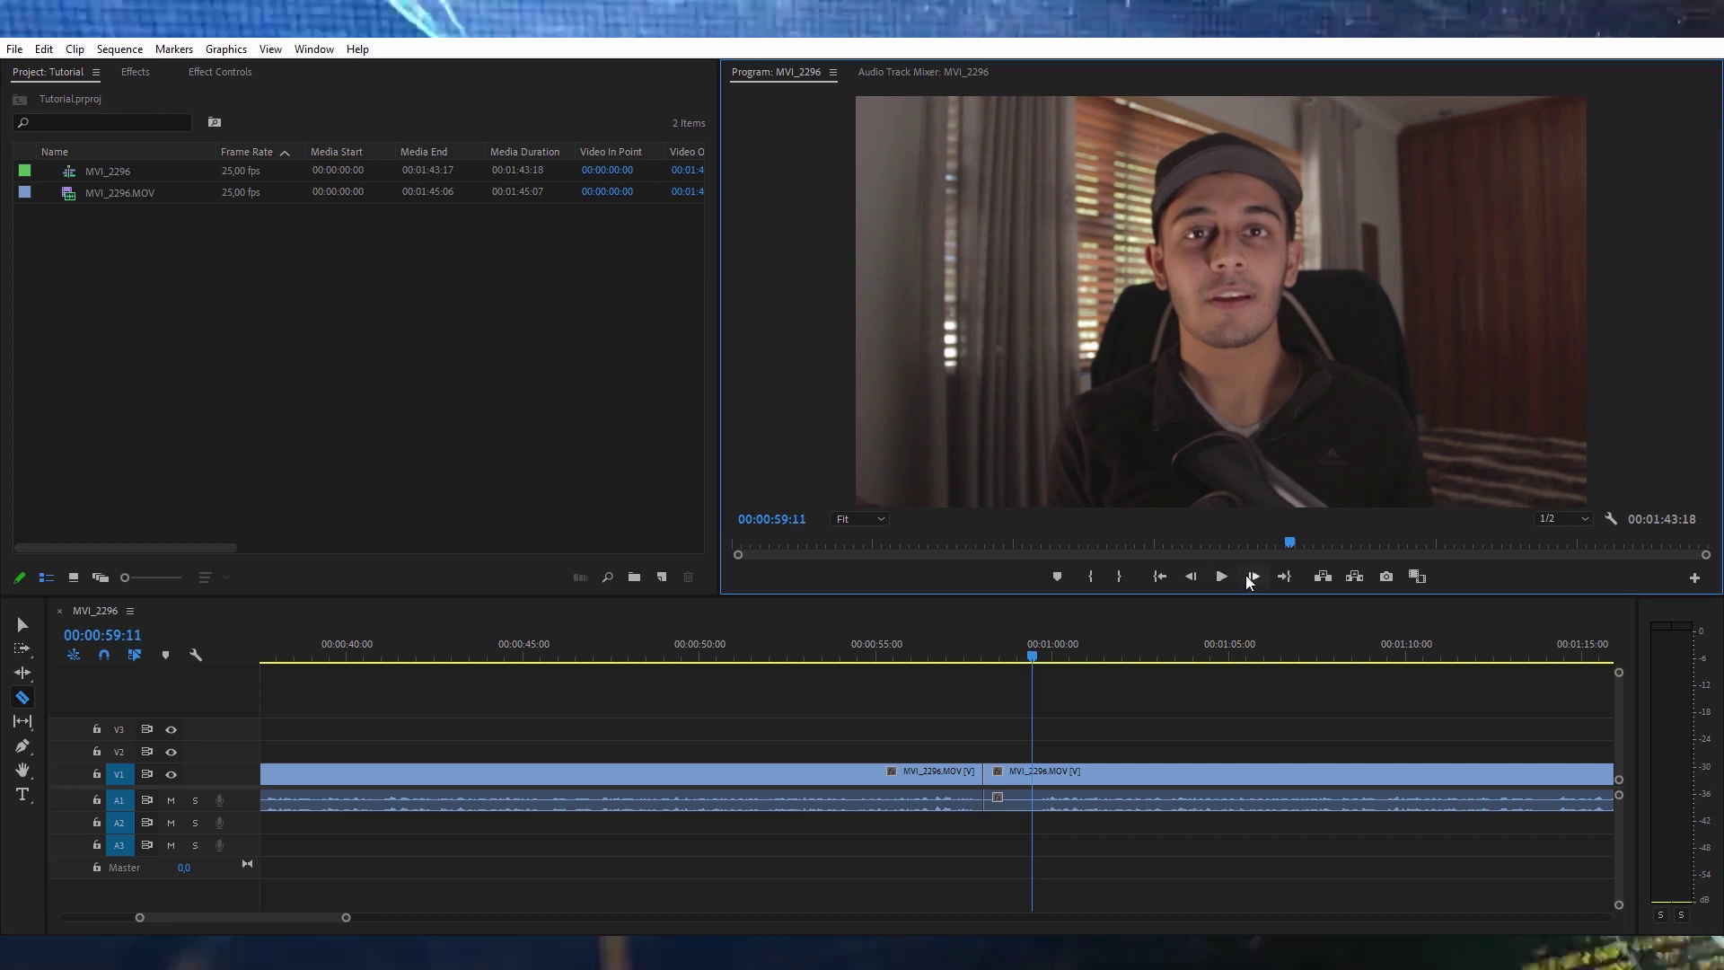
{"action": "left_click", "coordinate": [1250, 583]}
{"action": "left_click", "coordinate": [1250, 583]}
{"action": "left_click", "coordinate": [1249, 583]}
{"action": "left_click", "coordinate": [1249, 582]}
{"action": "left_click", "coordinate": [1249, 583]}
{"action": "left_click", "coordinate": [1250, 582]}
{"action": "left_click", "coordinate": [1250, 582]}
{"action": "left_click", "coordinate": [1191, 576]}
{"action": "left_click", "coordinate": [1190, 576]}
{"action": "left_click", "coordinate": [1041, 772]}
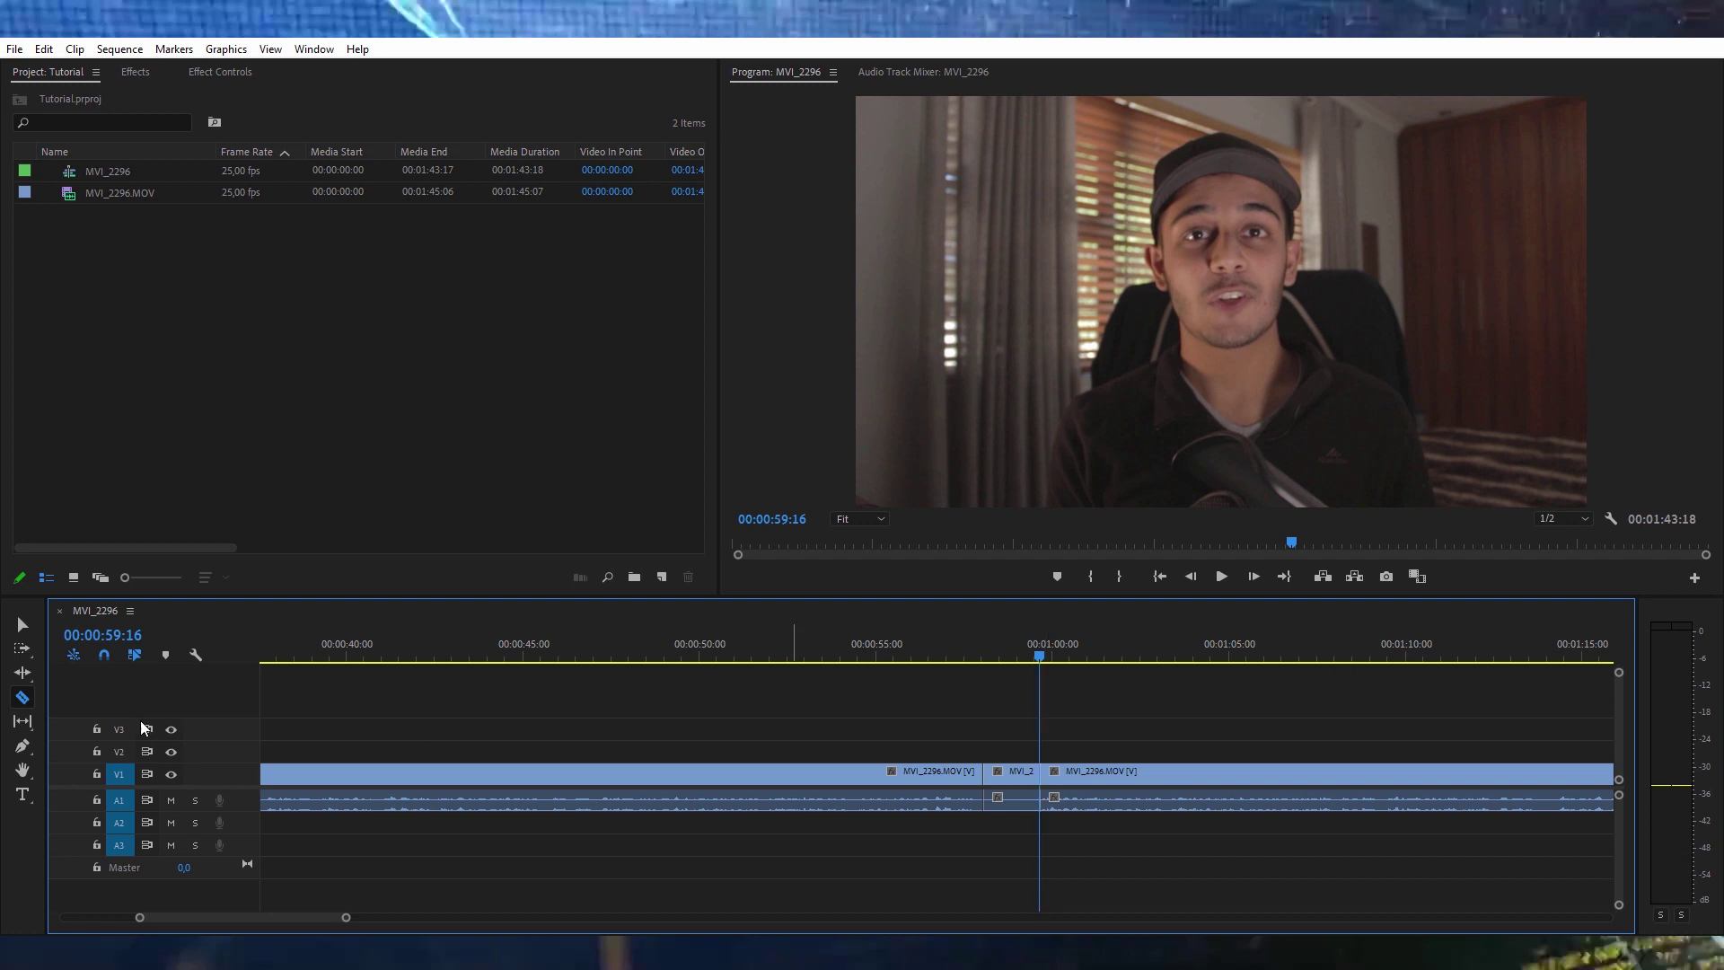
- Delete the short segment between the two cuts and move the following clip back against the first to close the gap
{"action": "left_click", "coordinate": [23, 626]}
{"action": "left_click", "coordinate": [1026, 779]}
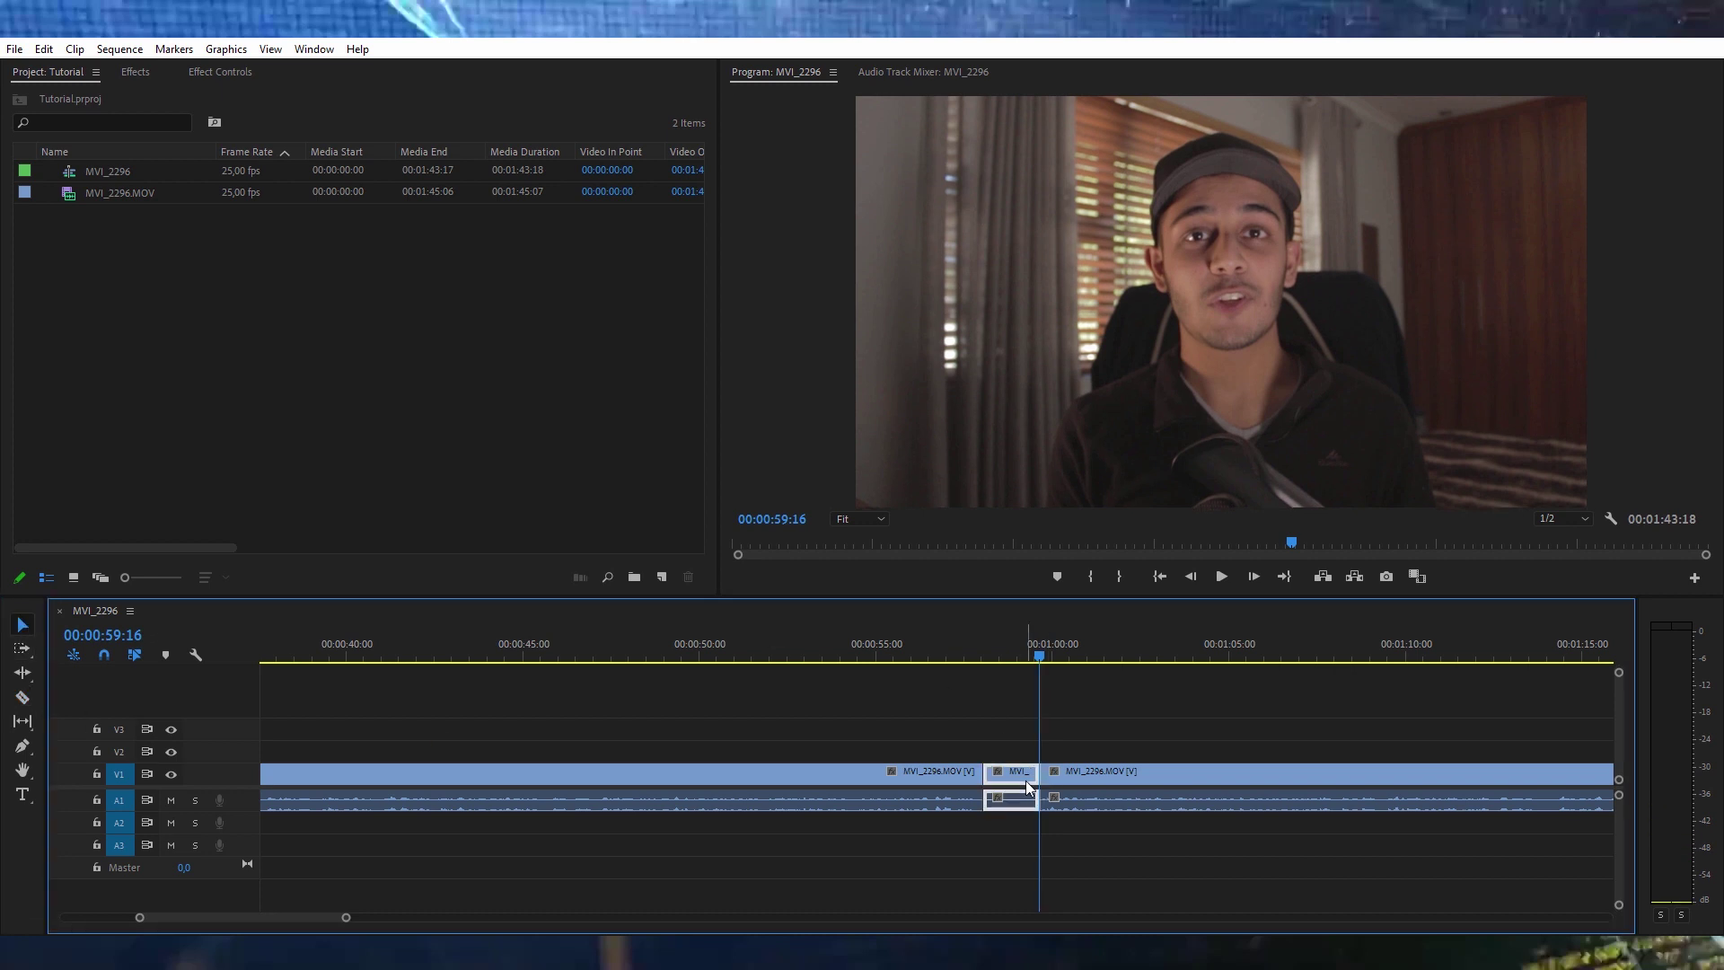
{"action": "key", "text": "Delete"}
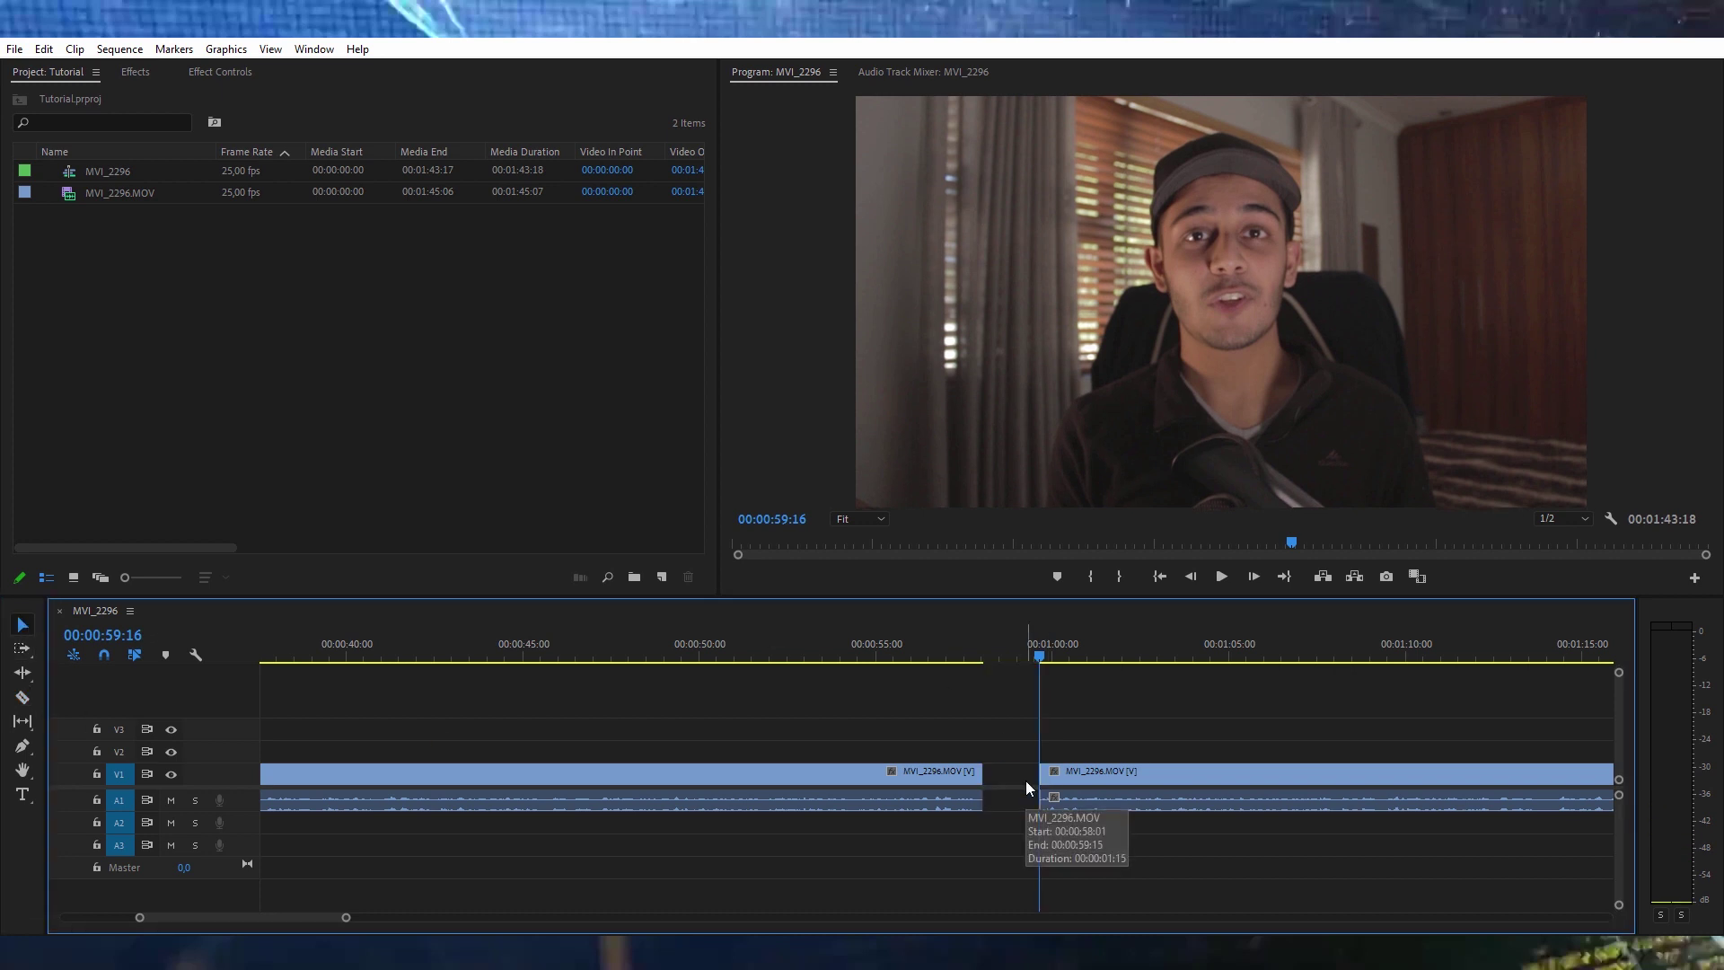
{"action": "left_click_drag", "start_coordinate": [1083, 770], "coordinate": [1027, 772]}
- Play and scrub across the join between the two clips, ending at 00:00:58:12, to review the cut
{"action": "left_click", "coordinate": [946, 646]}
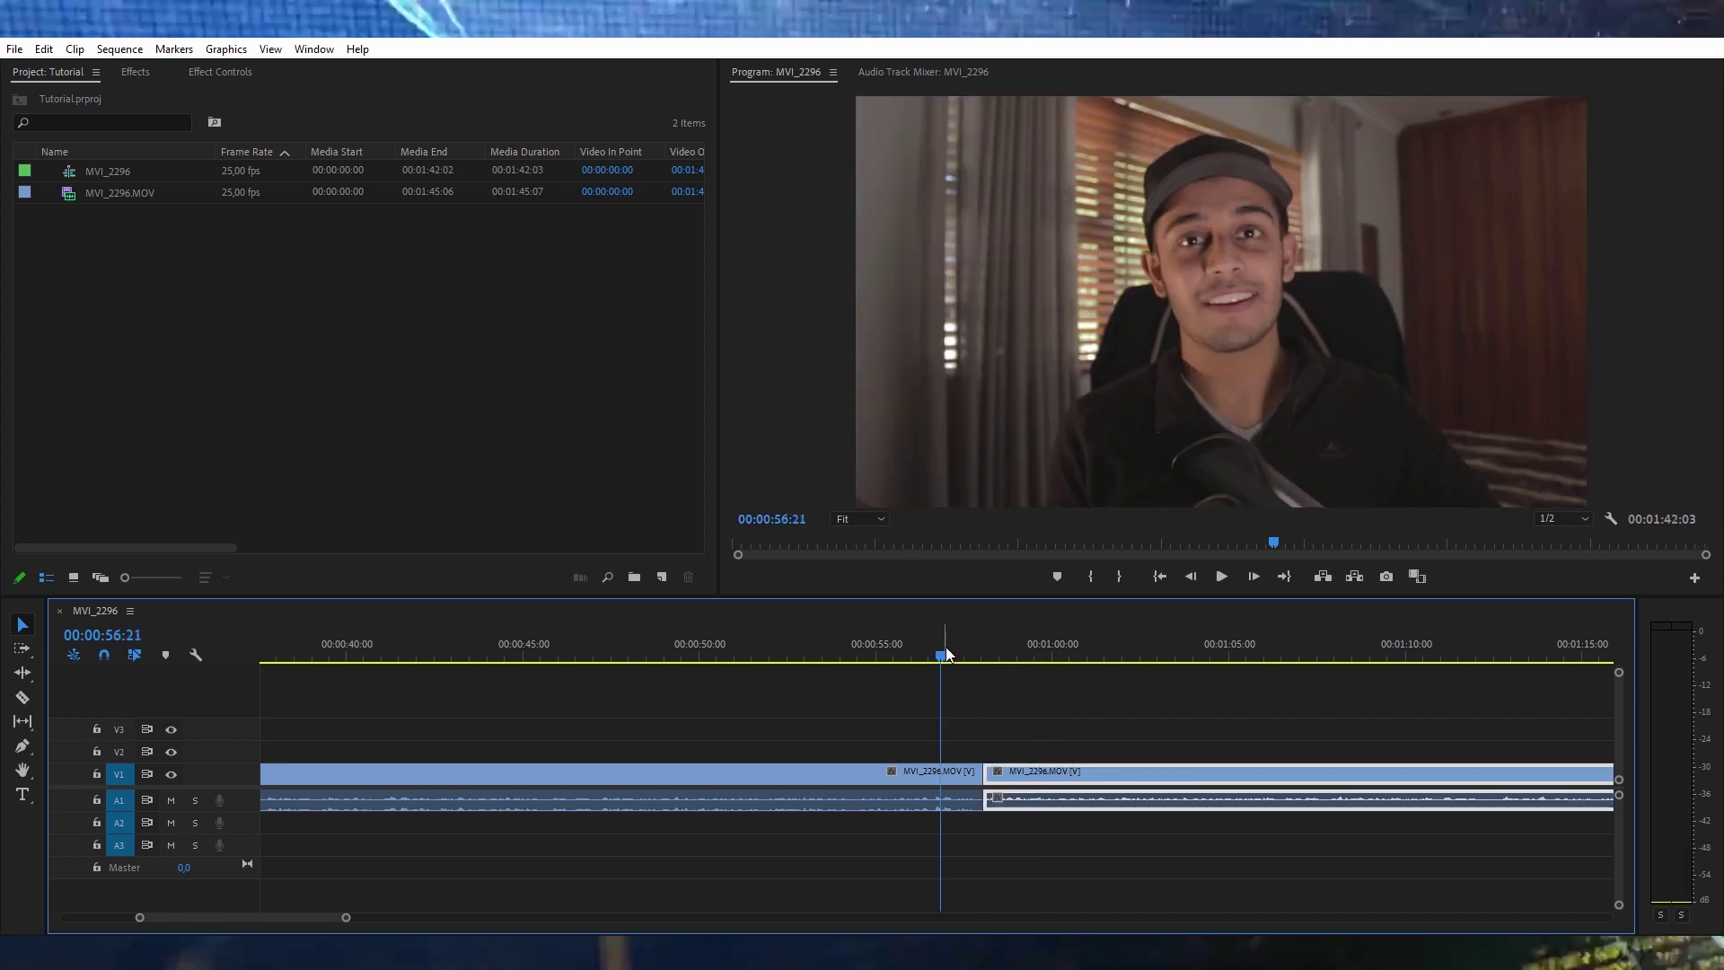
{"action": "key", "text": "space"}
{"action": "key", "text": "space"}
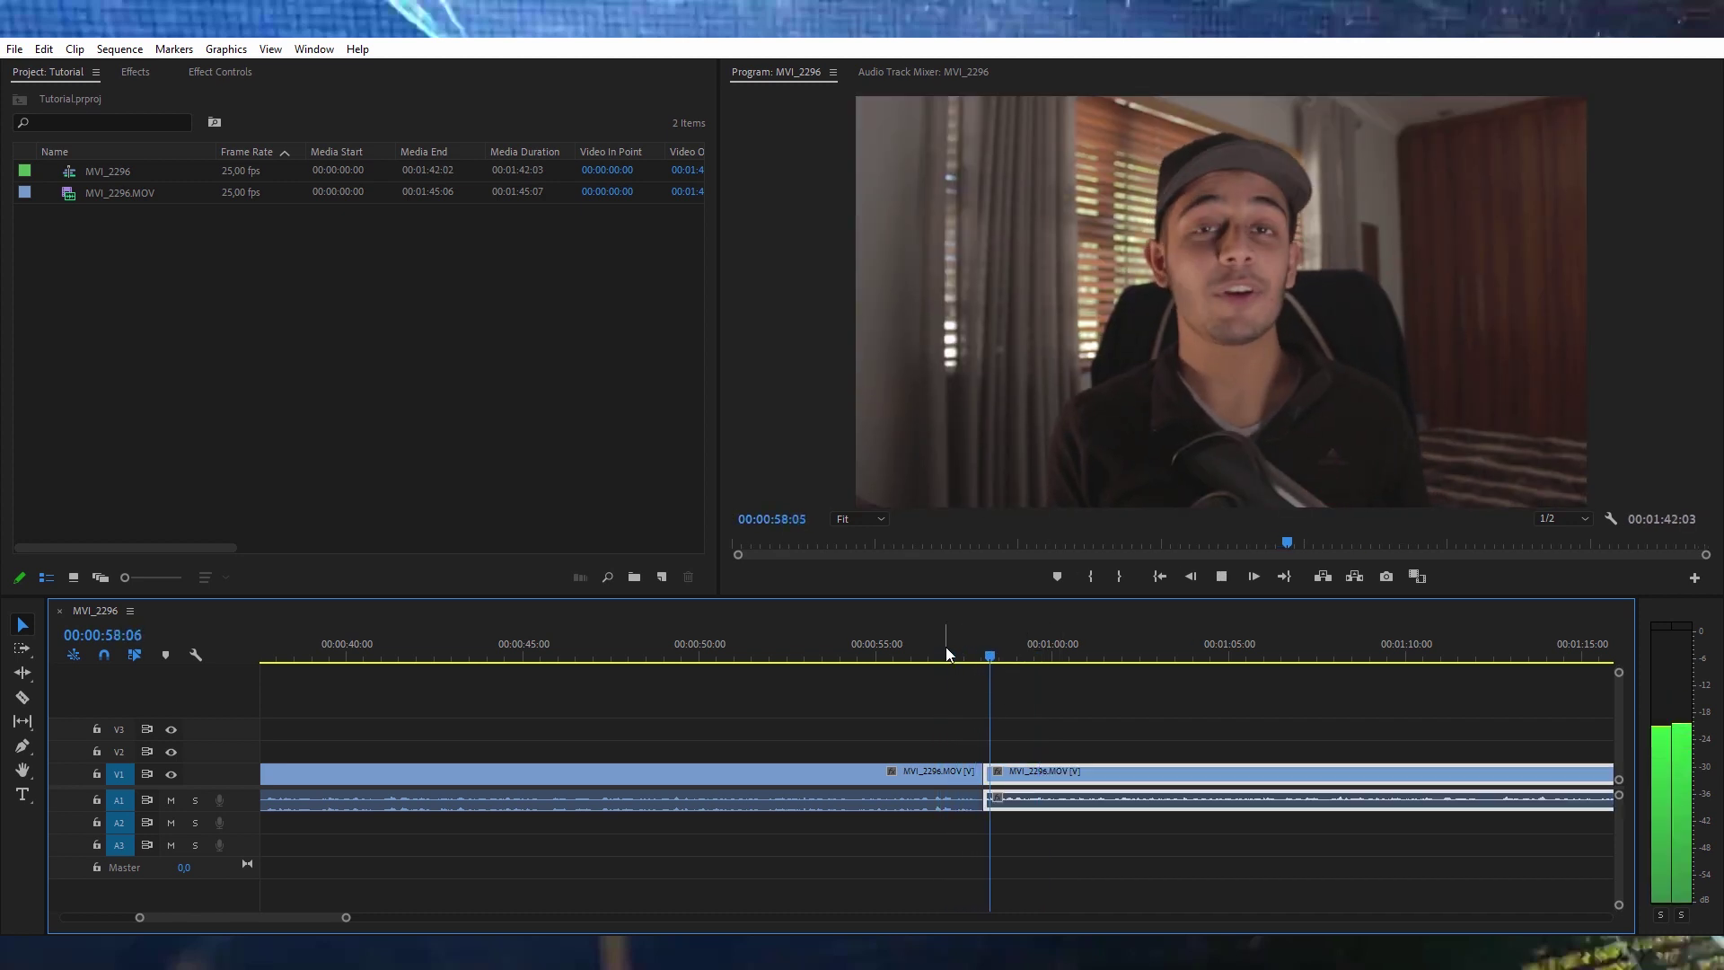
{"action": "left_click", "coordinate": [972, 656]}
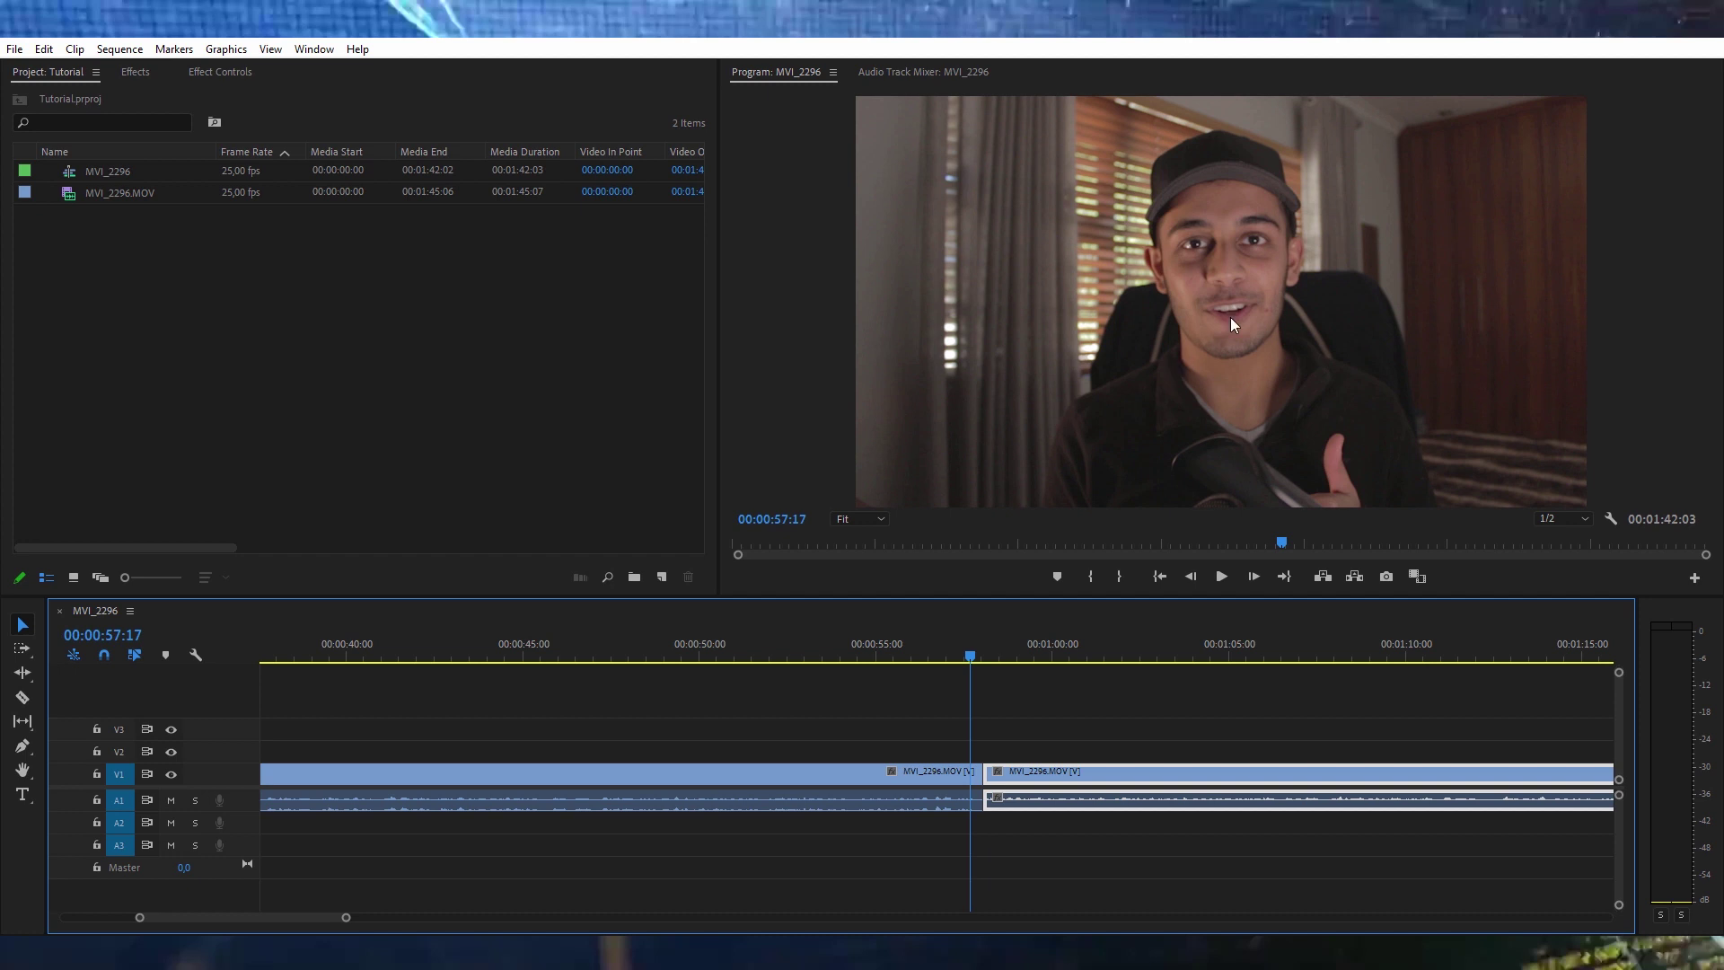
{"action": "key", "text": "space"}
{"action": "left_click", "coordinate": [962, 654]}
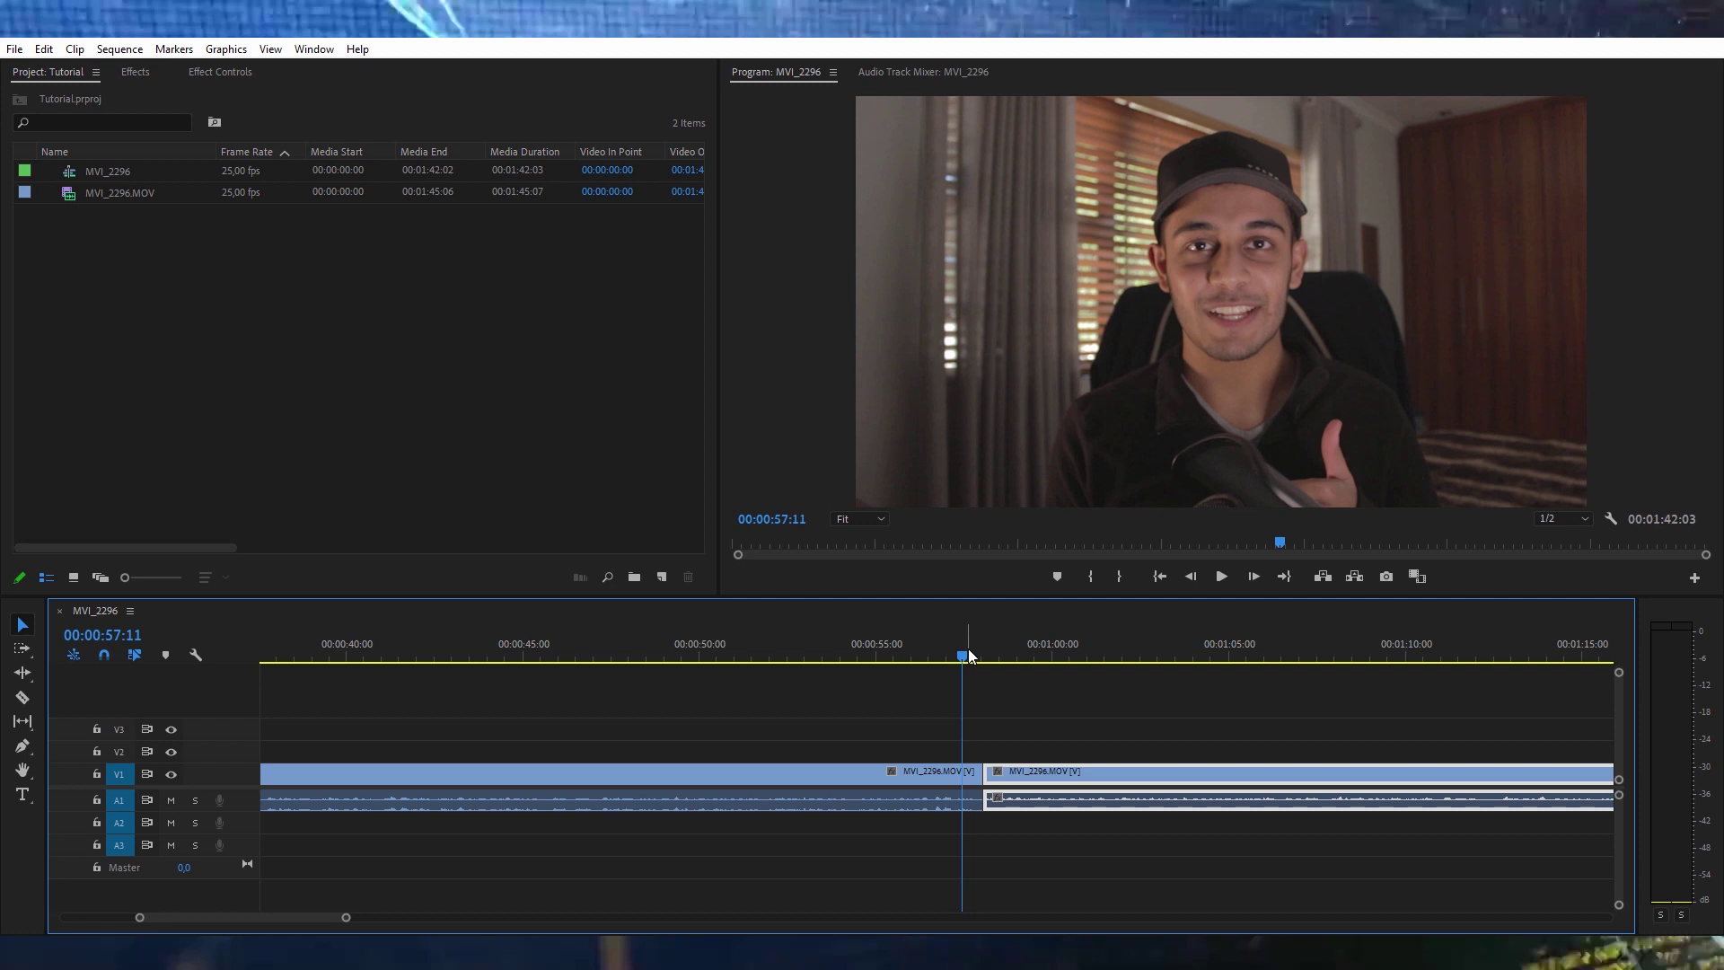
{"action": "left_click_drag", "start_coordinate": [960, 651], "coordinate": [1000, 699]}
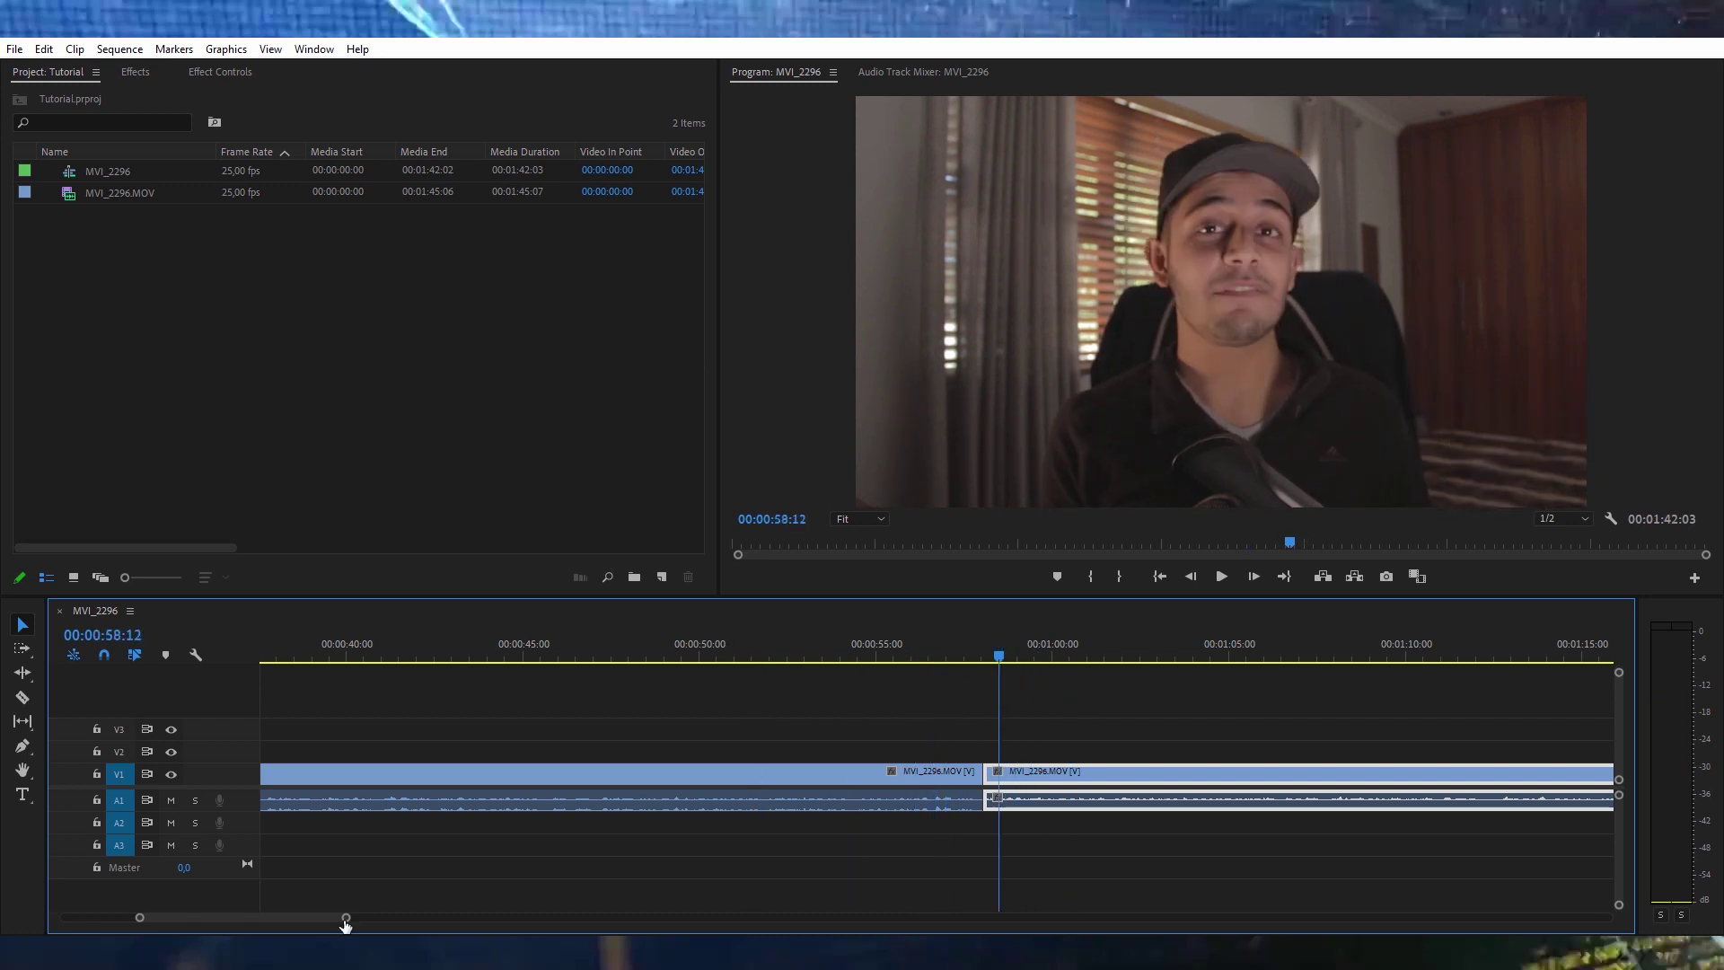
- Select both MVI_2296 clips and move them together to the very start of the timeline
{"action": "left_click_drag", "start_coordinate": [345, 916], "coordinate": [689, 889]}
{"action": "left_click_drag", "start_coordinate": [846, 886], "coordinate": [470, 795]}
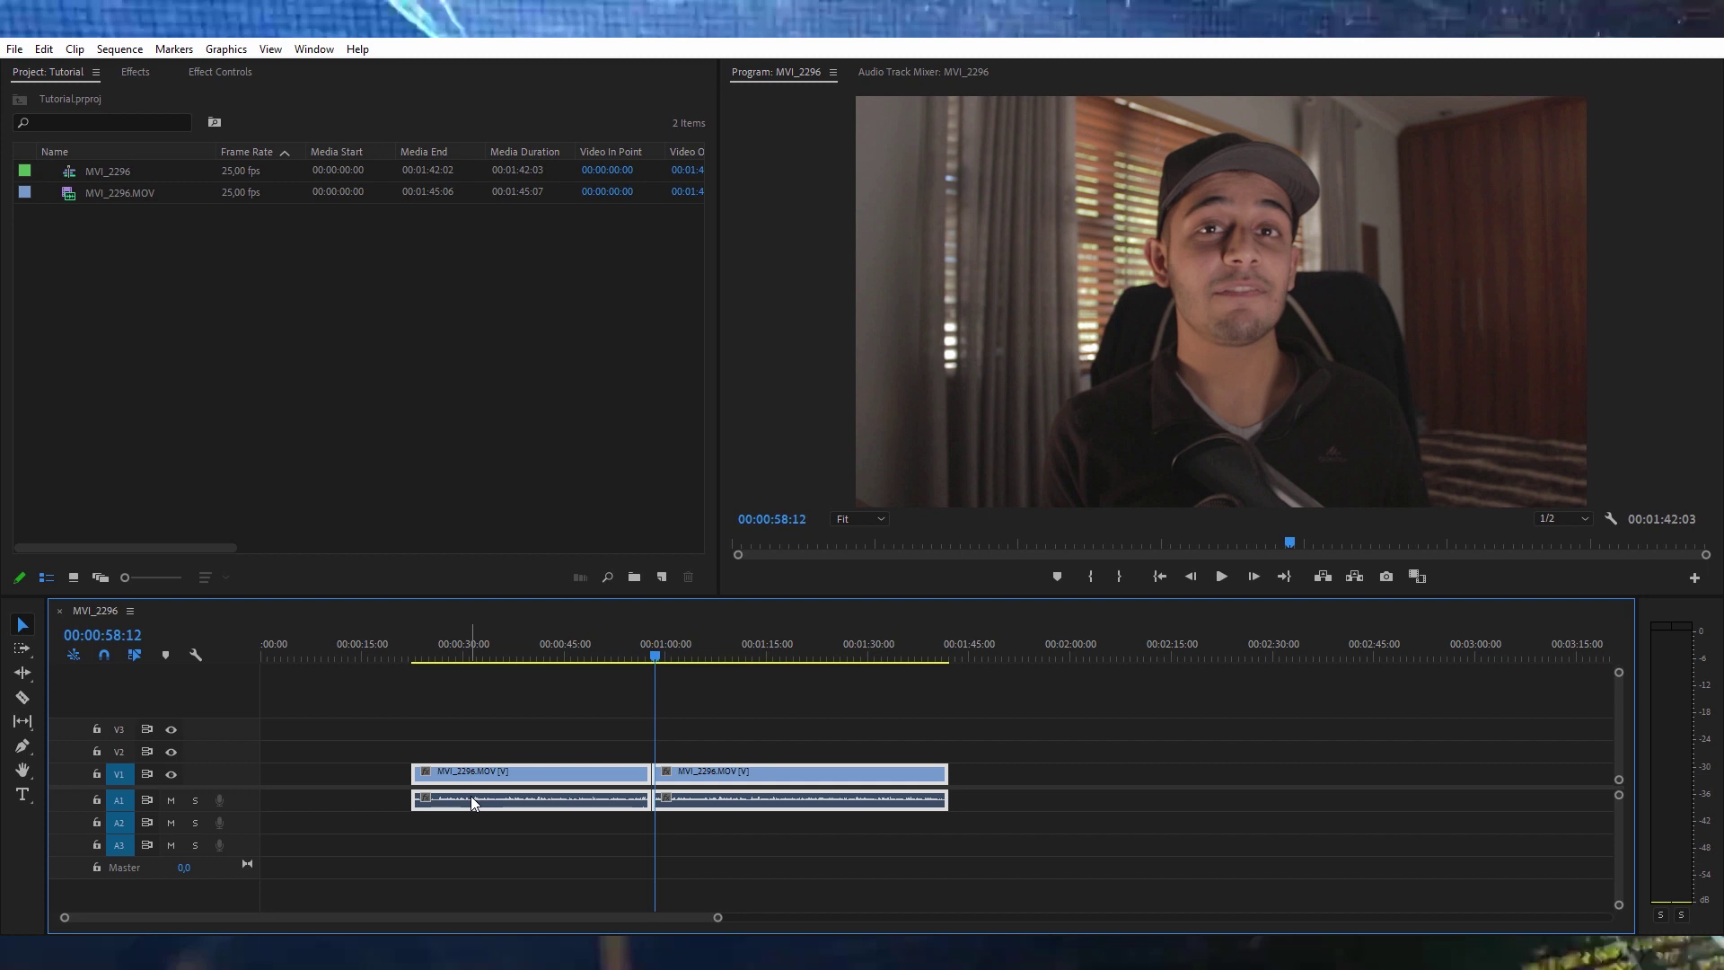
{"action": "left_click_drag", "start_coordinate": [565, 770], "coordinate": [379, 765]}
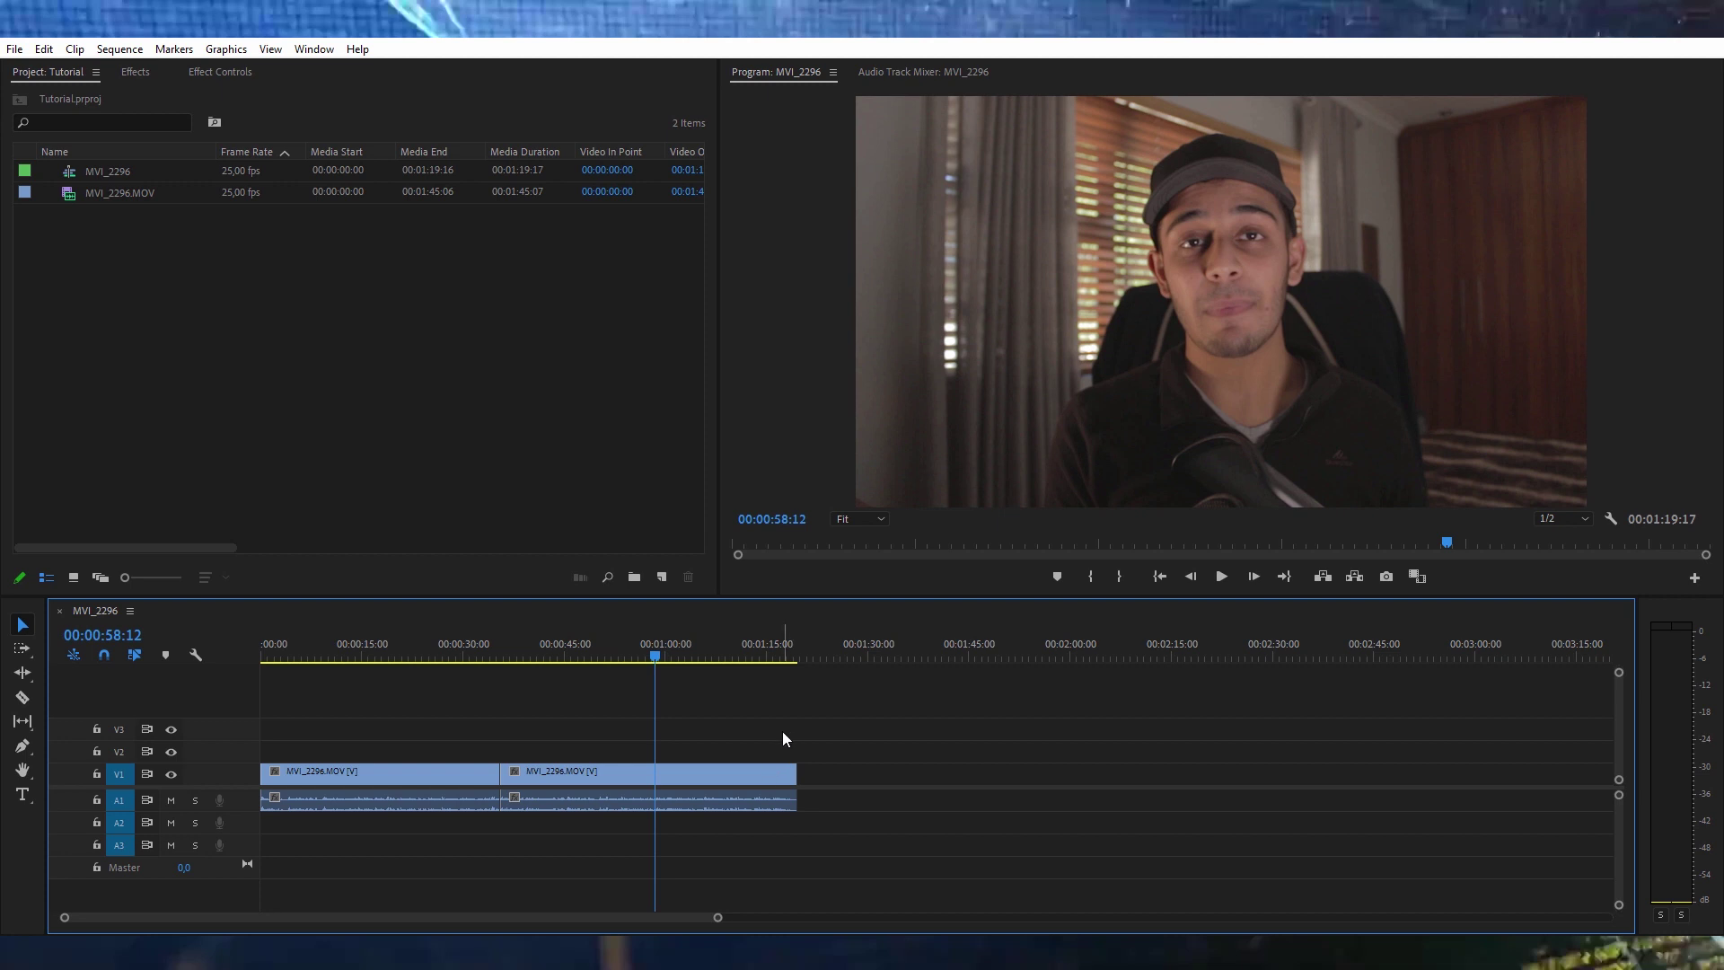
- Maximize and restore the timeline, and play a short part of the first clip from about 16 seconds
{"action": "key", "text": "grave"}
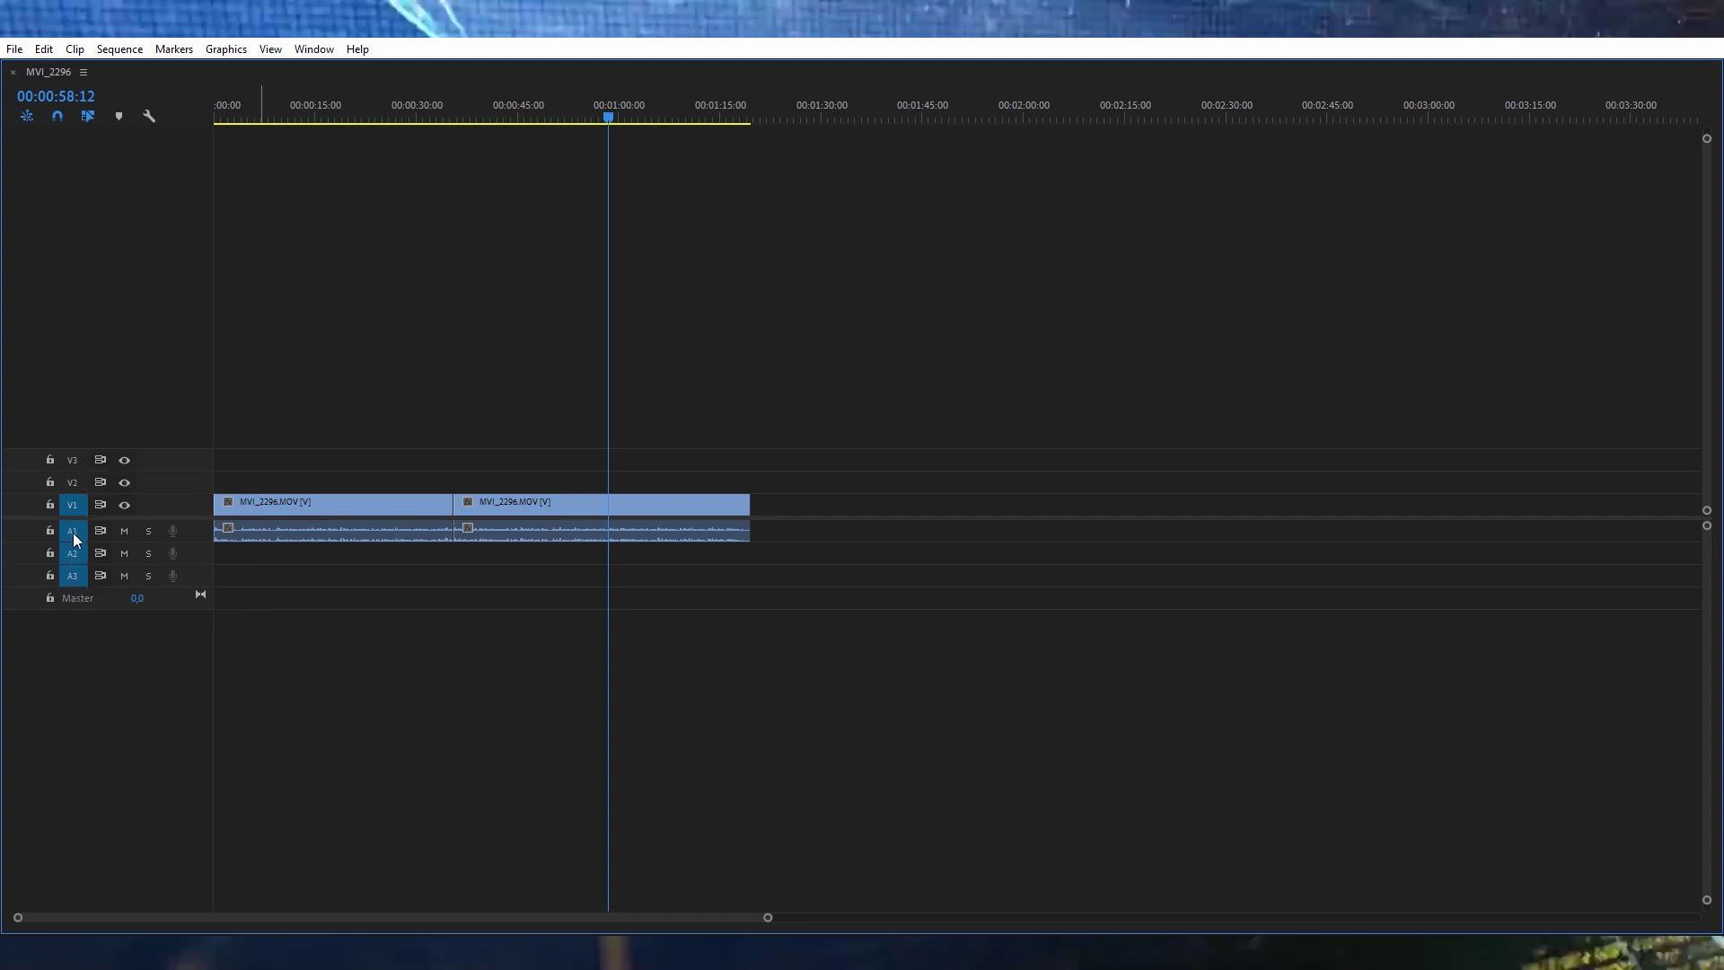
{"action": "key", "text": "grave"}
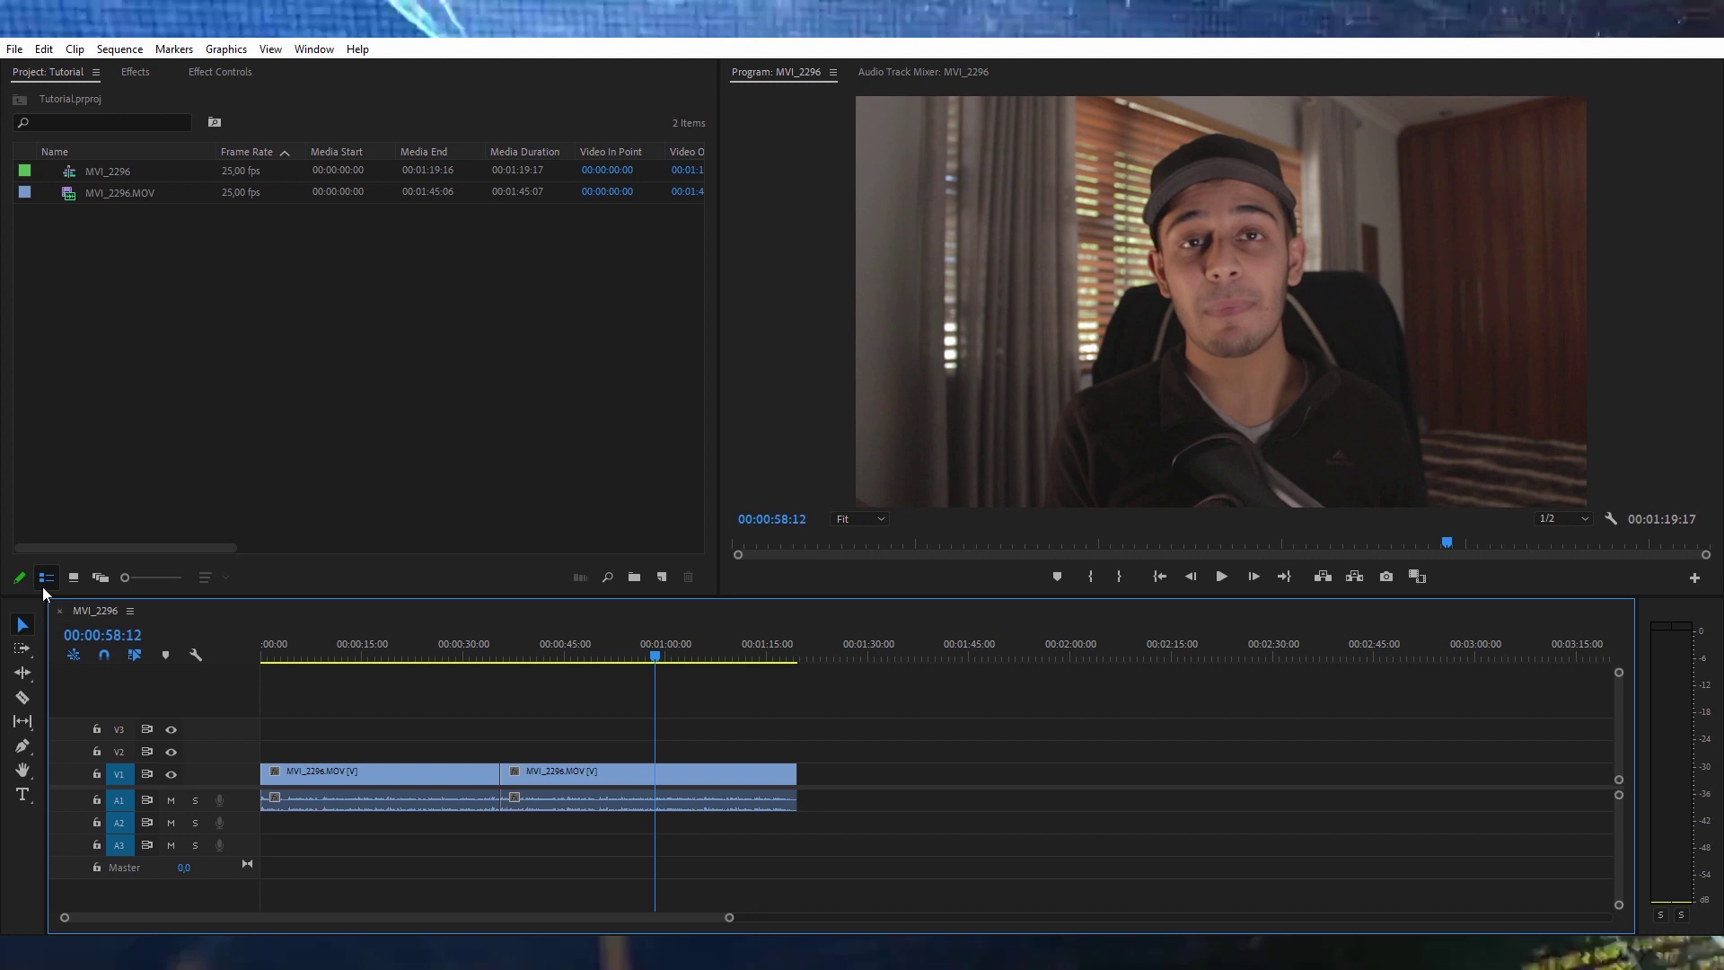
{"action": "left_click_drag", "start_coordinate": [426, 645], "coordinate": [374, 626]}
{"action": "key", "text": "space"}
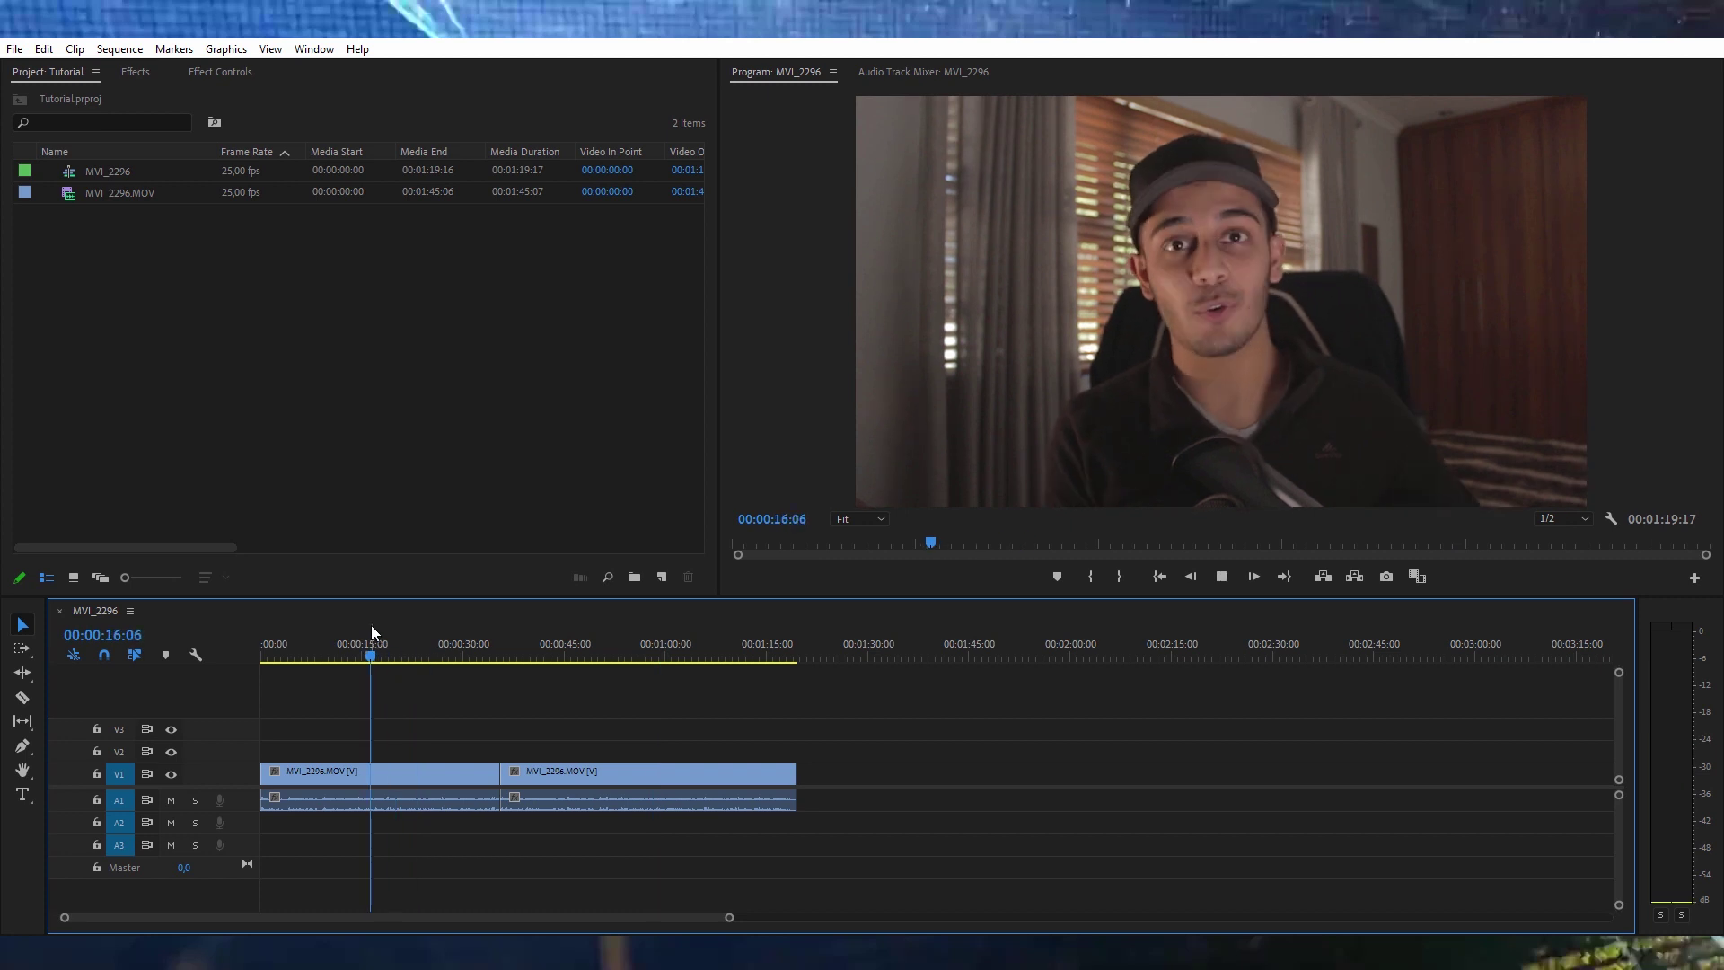
{"action": "key", "text": "space"}
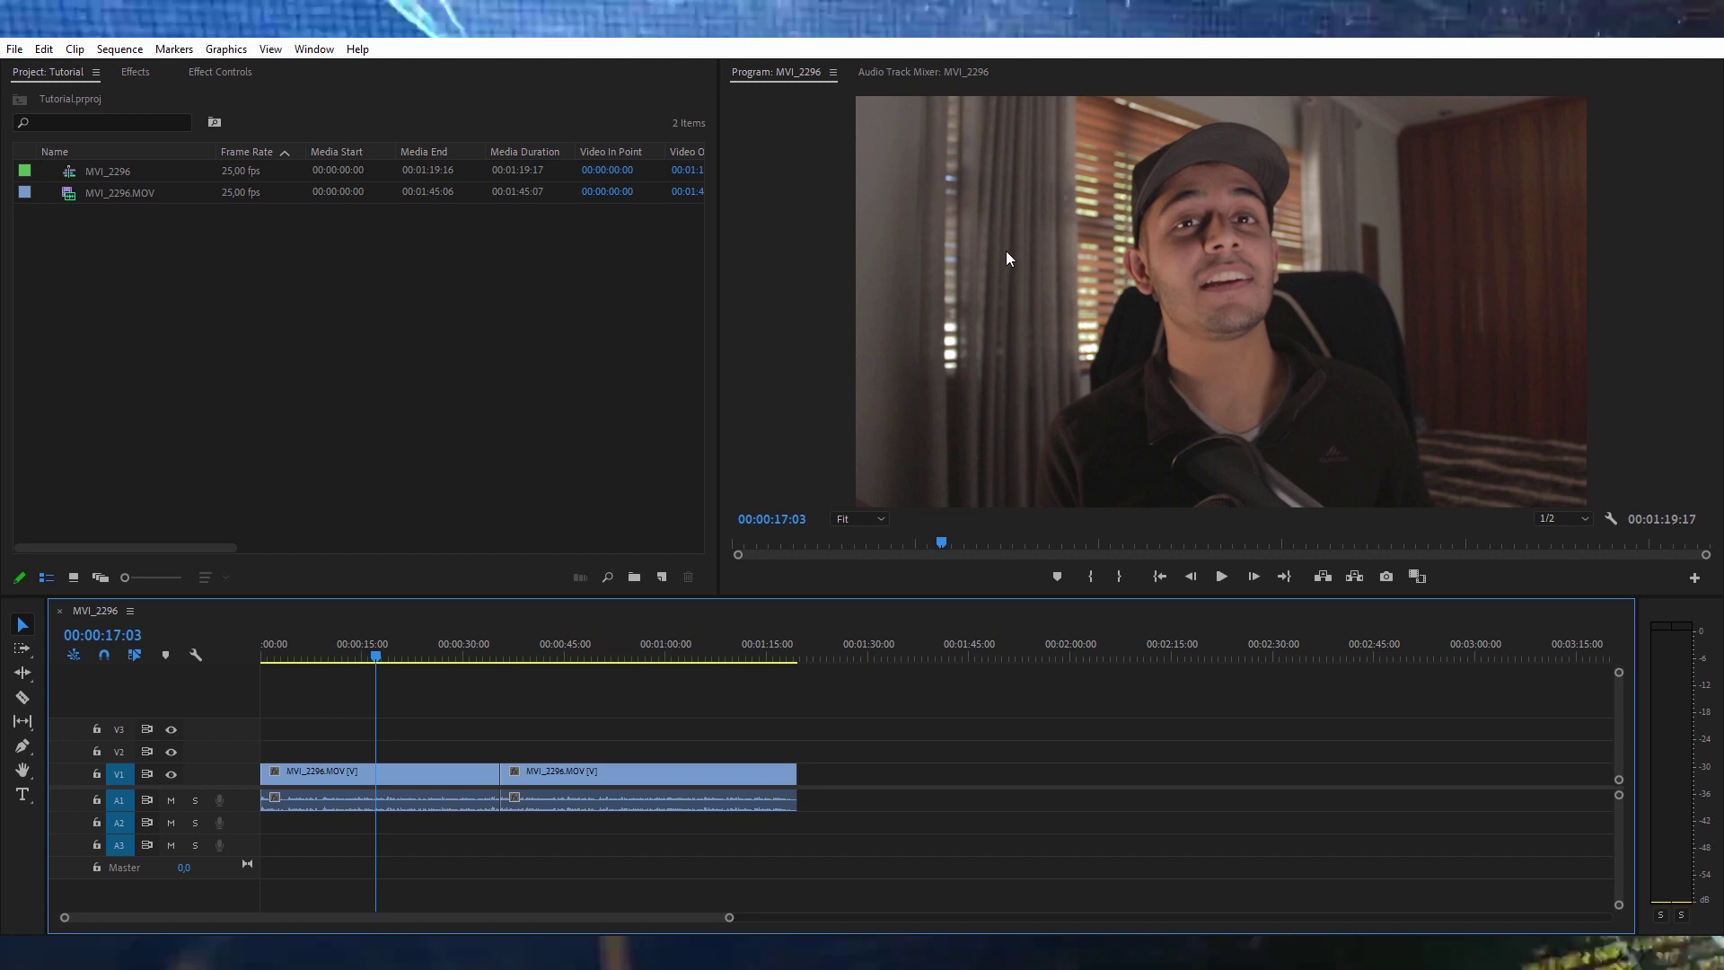
- Import a photo from the Pictures folder into the Tutorial project
{"action": "left_click", "coordinate": [73, 342]}
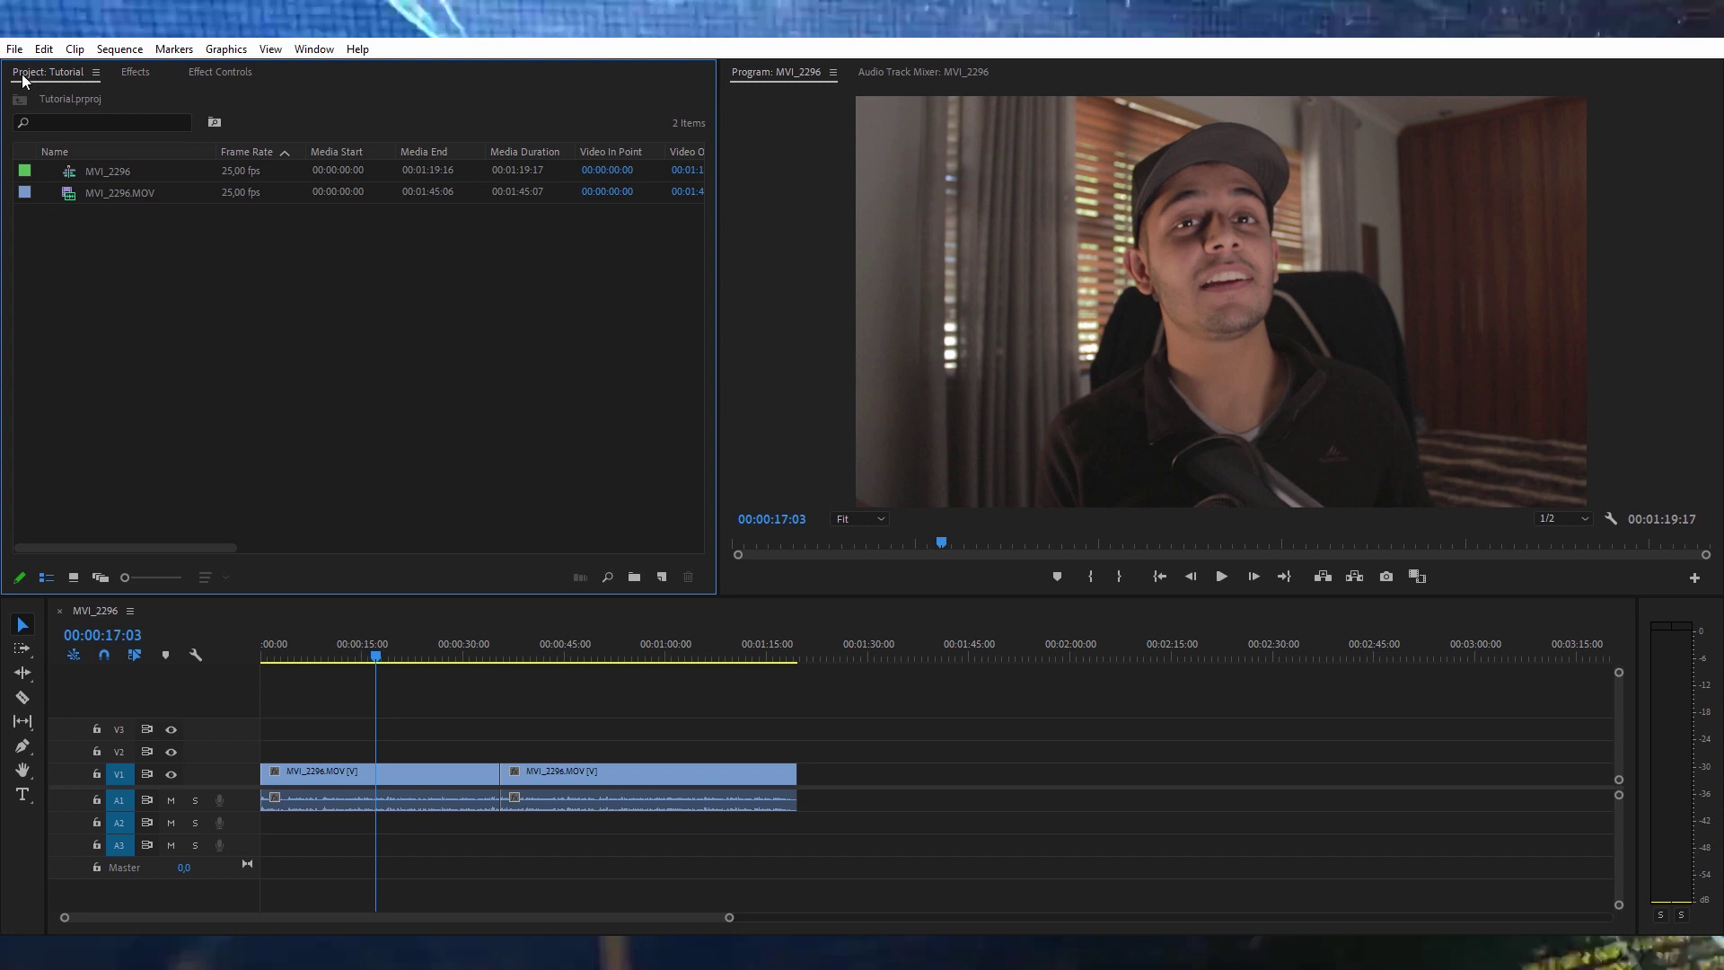
{"action": "double_click", "coordinate": [196, 342]}
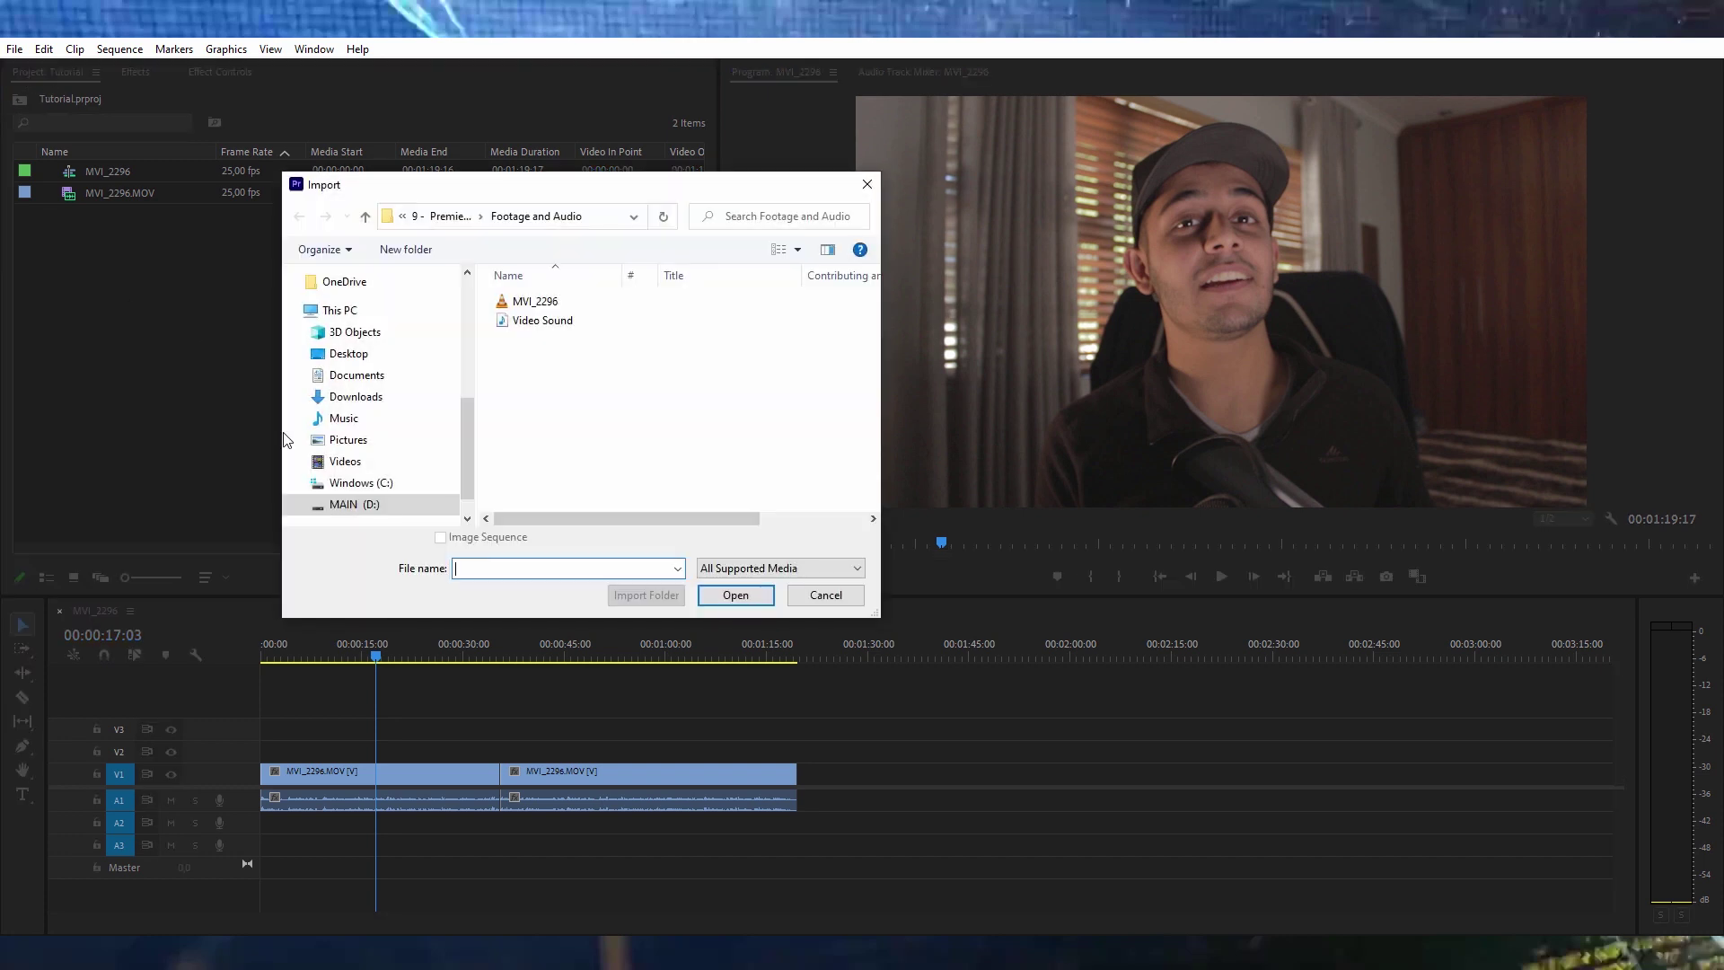
{"action": "left_click", "coordinate": [347, 440]}
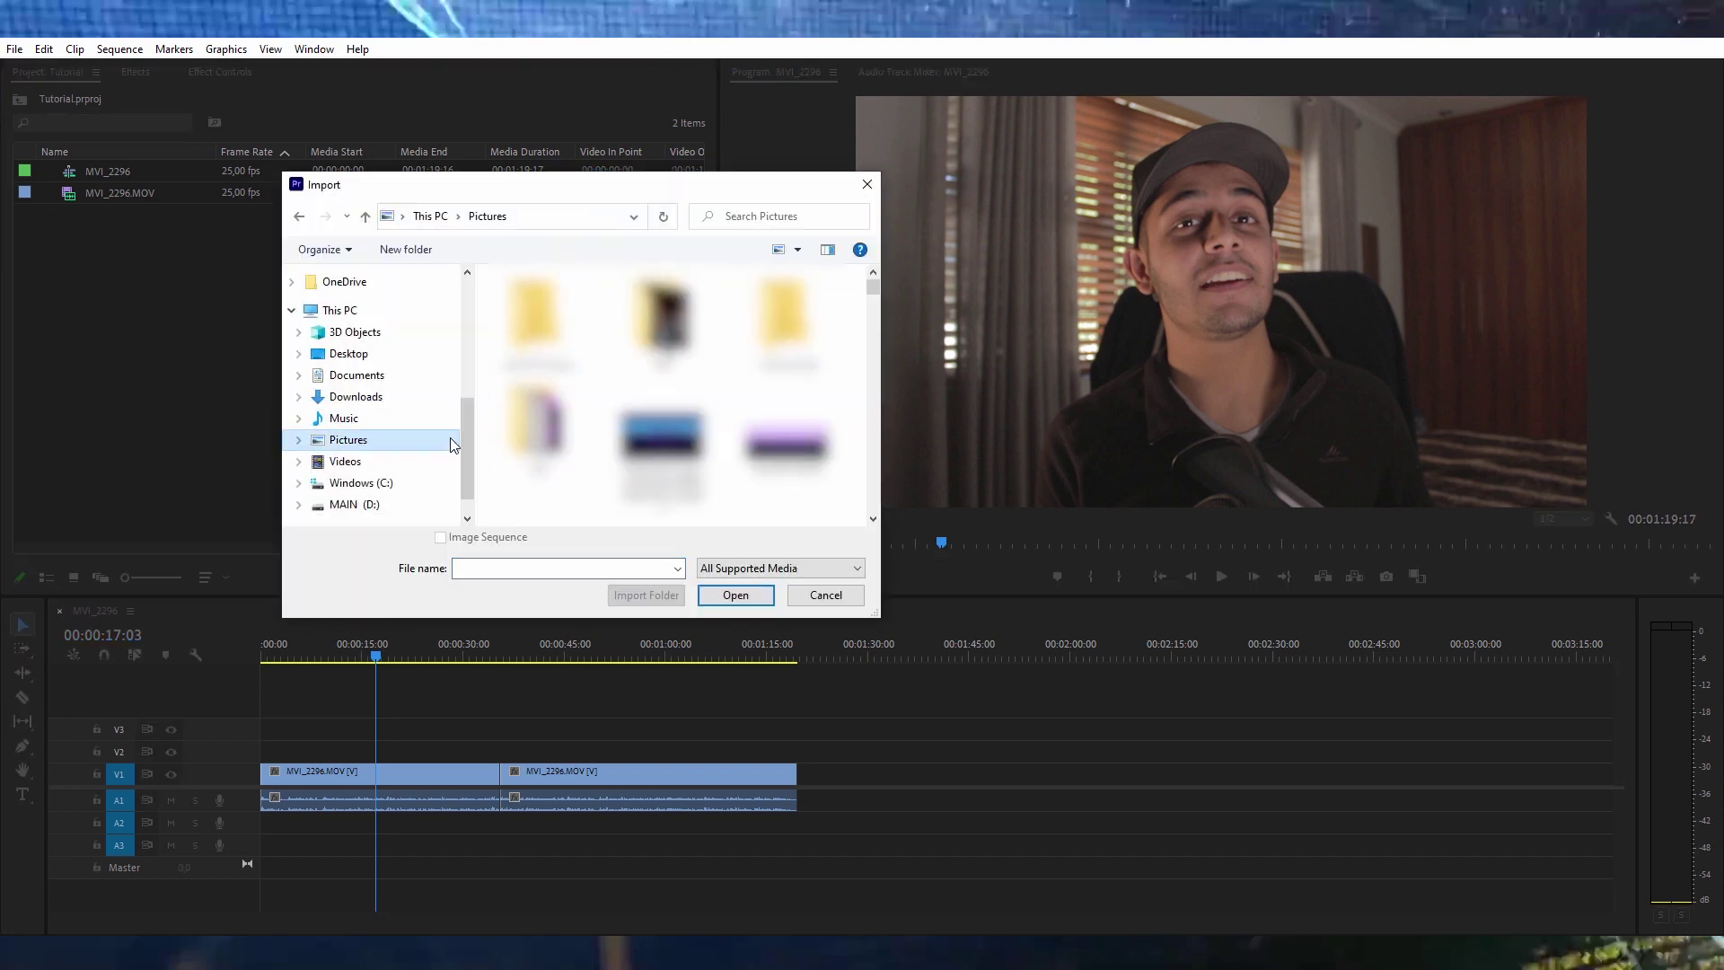
{"action": "scroll", "coordinate": [585, 415], "scroll_direction": "down", "scroll_amount": 1}
{"action": "scroll", "coordinate": [680, 392], "scroll_direction": "down", "scroll_amount": 6}
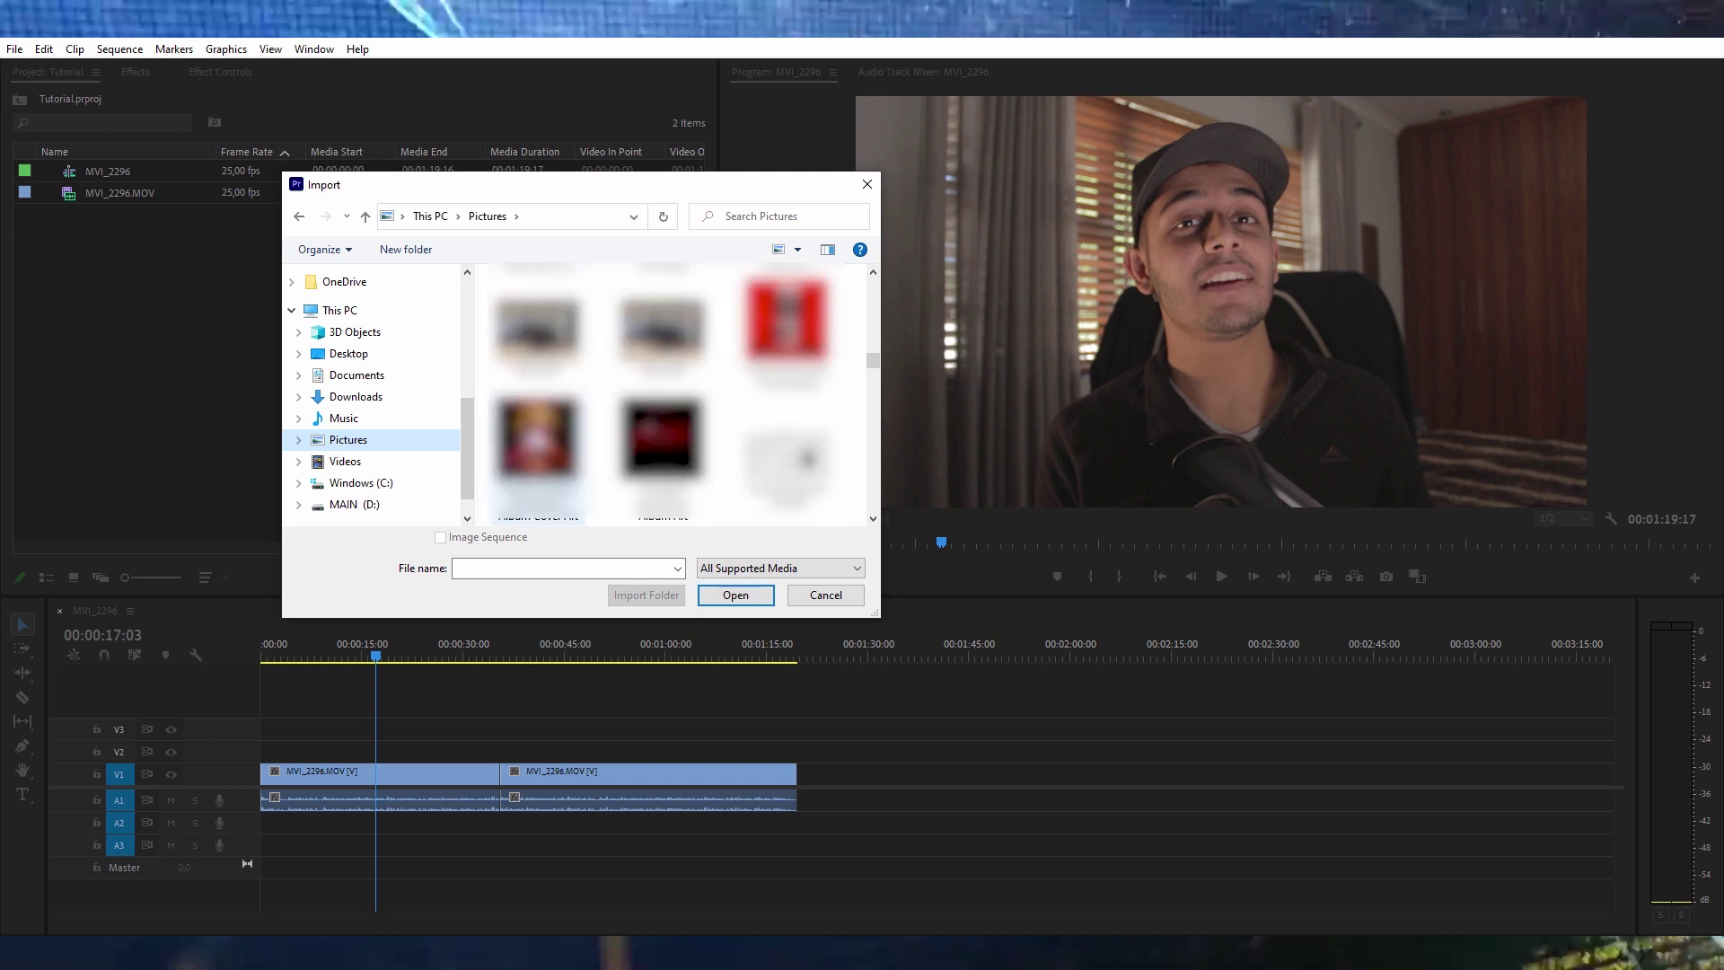
{"action": "left_click", "coordinate": [537, 467]}
{"action": "scroll", "coordinate": [680, 393], "scroll_direction": "up", "scroll_amount": 8}
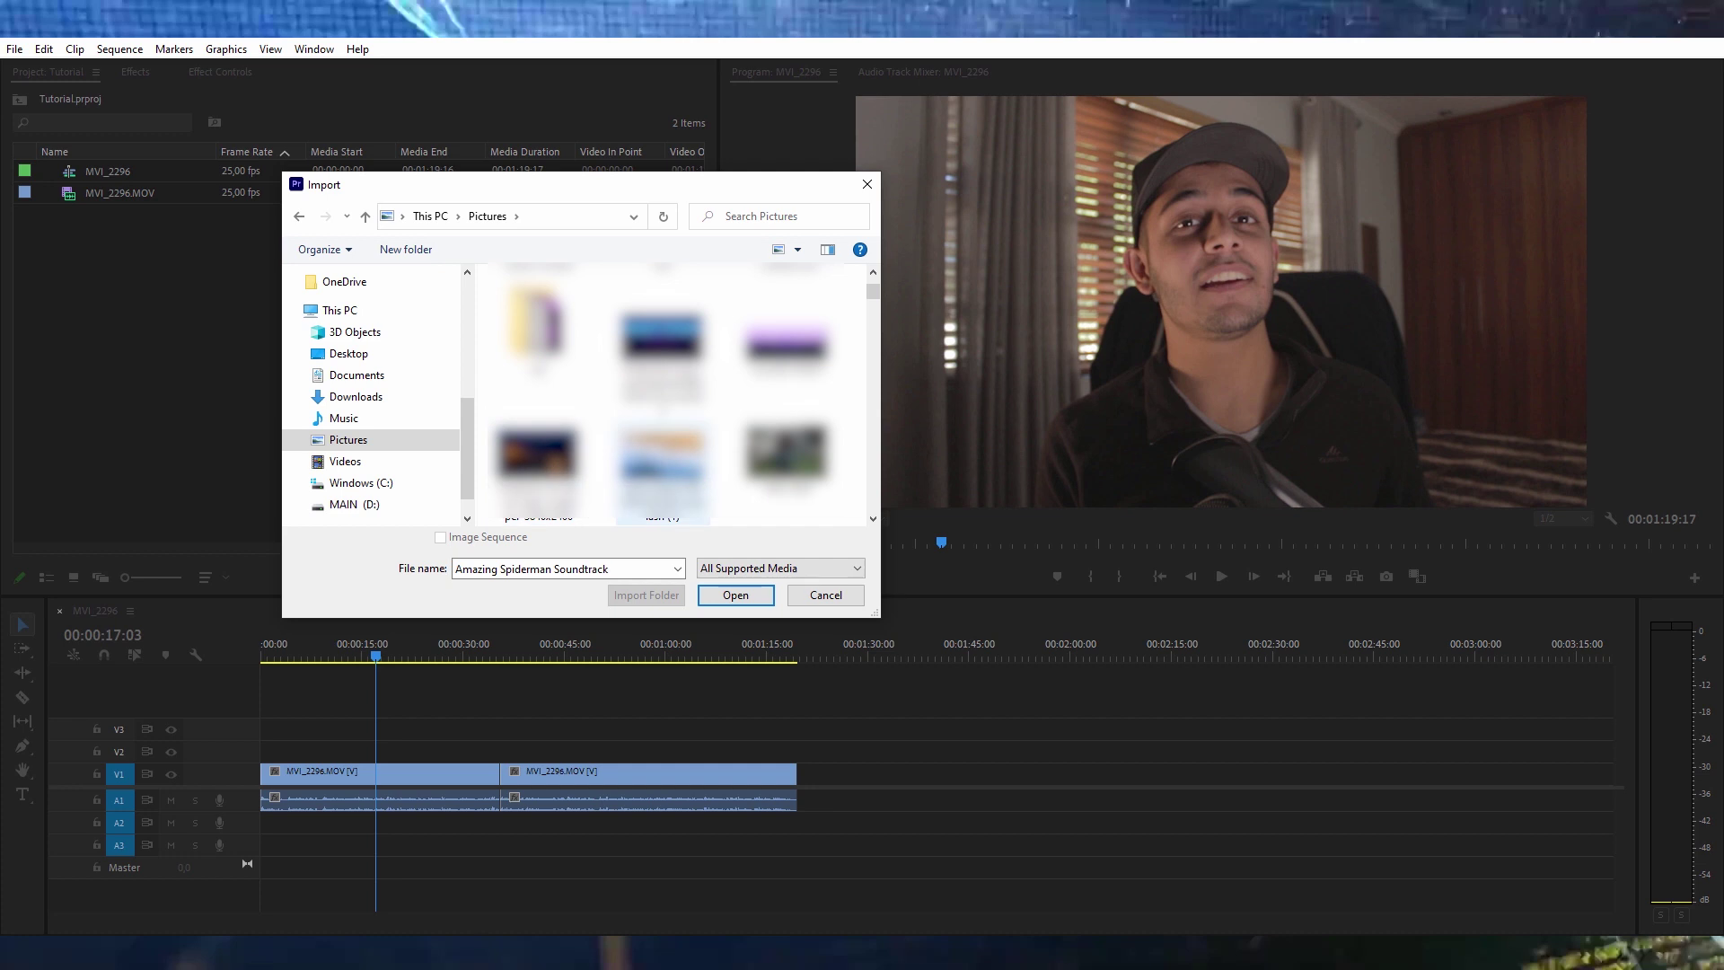
{"action": "double_click", "coordinate": [666, 449]}
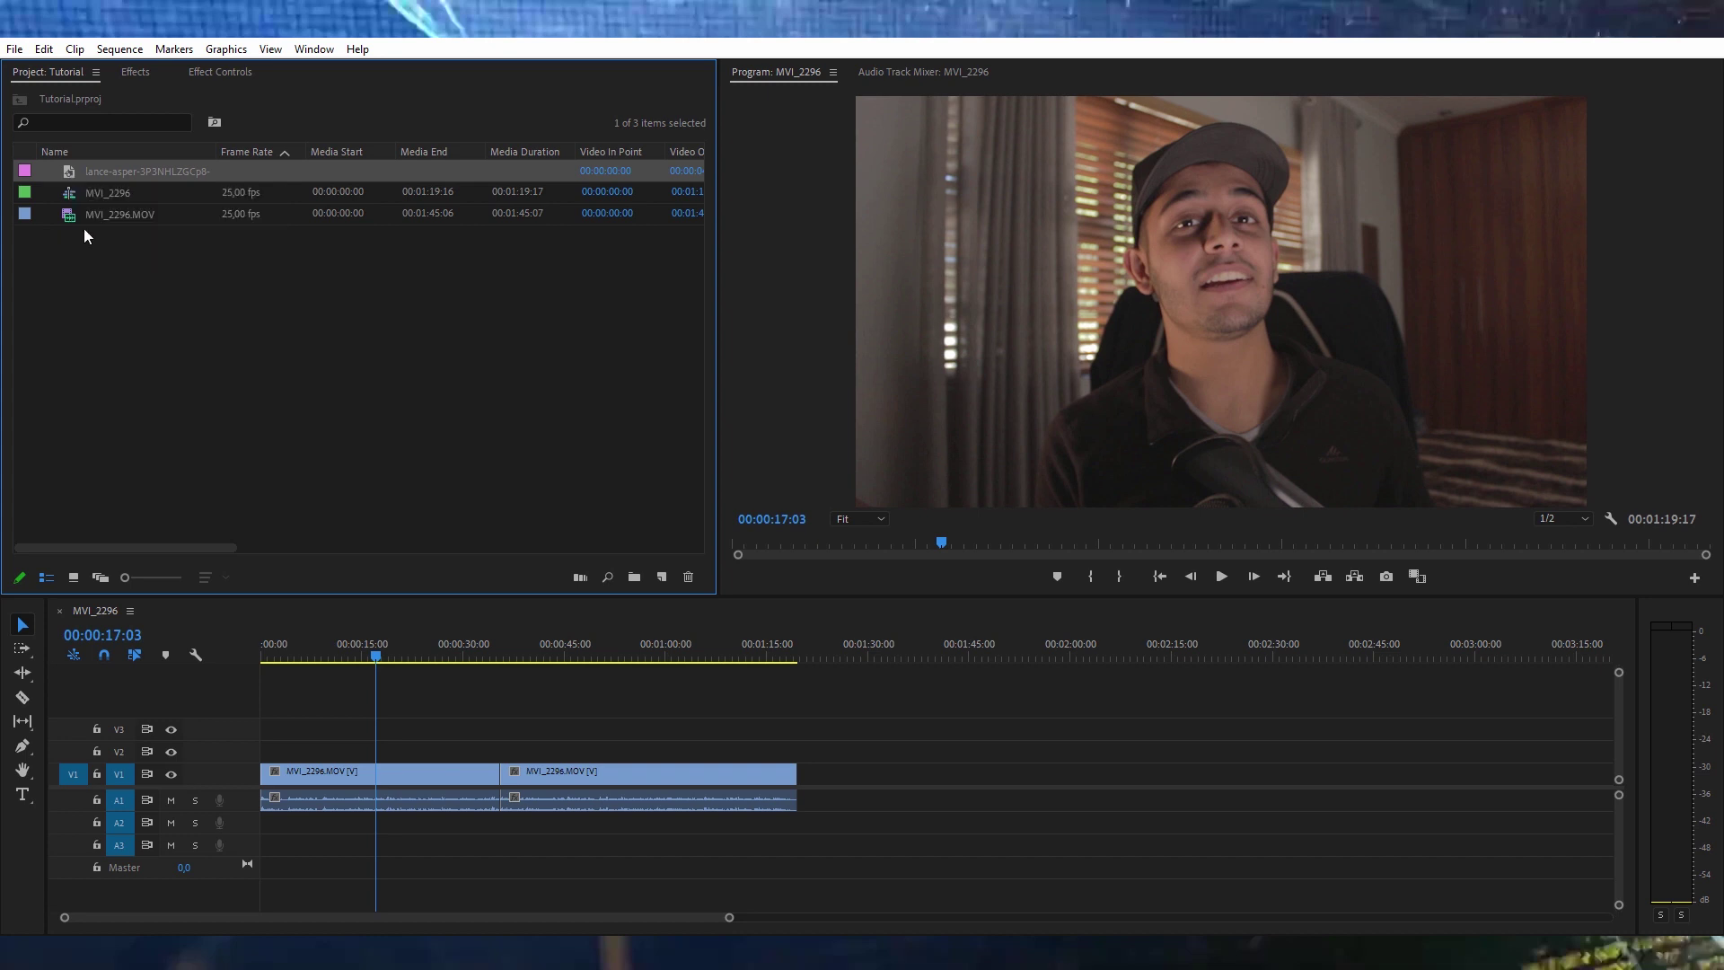
- Try placing the photo on the V1 track over the first MVI_2296 clip, and undo the placement
{"action": "left_click_drag", "start_coordinate": [68, 170], "coordinate": [377, 778]}
{"action": "mouse_move", "coordinate": [378, 654]}
{"action": "left_mouse_down"}
{"action": "mouse_move", "coordinate": [426, 655]}
{"action": "mouse_move", "coordinate": [366, 651]}
{"action": "left_mouse_up"}
{"action": "key", "text": "ctrl+z"}
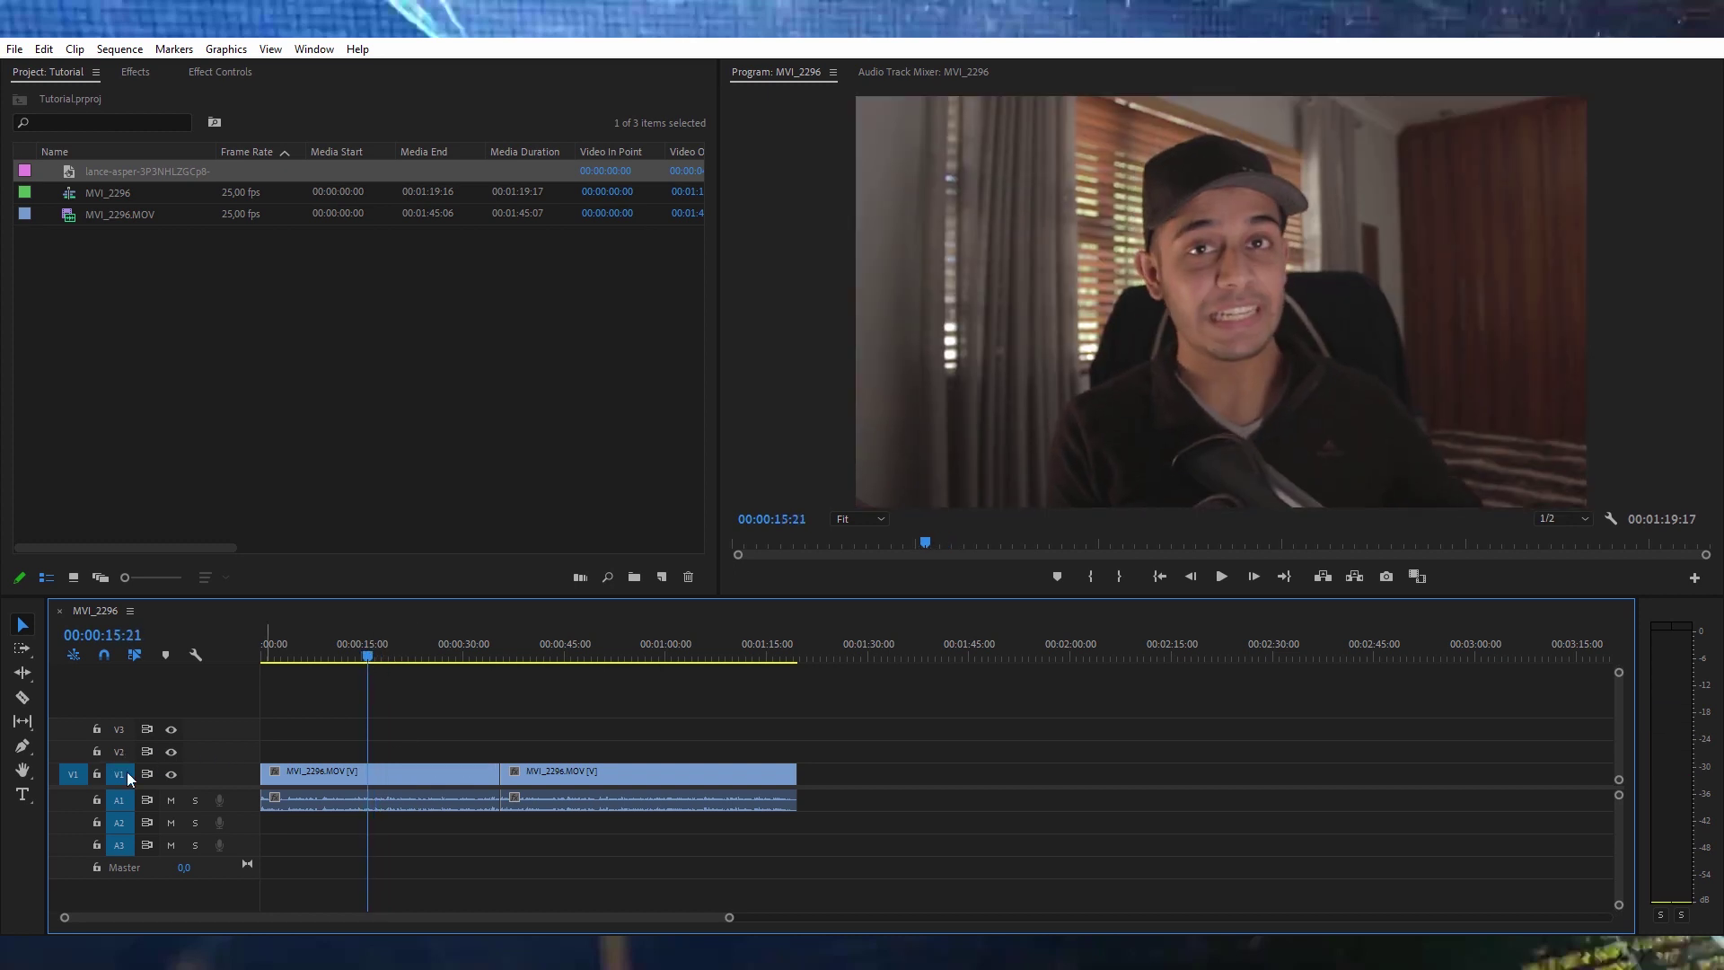
- Place the photo on the V2 track above the first MVI_2296 clip from about 00:00:15:21, and play across it
{"action": "left_click_drag", "start_coordinate": [67, 174], "coordinate": [373, 752]}
{"action": "left_click_drag", "start_coordinate": [365, 654], "coordinate": [356, 651]}
{"action": "key", "text": "space"}
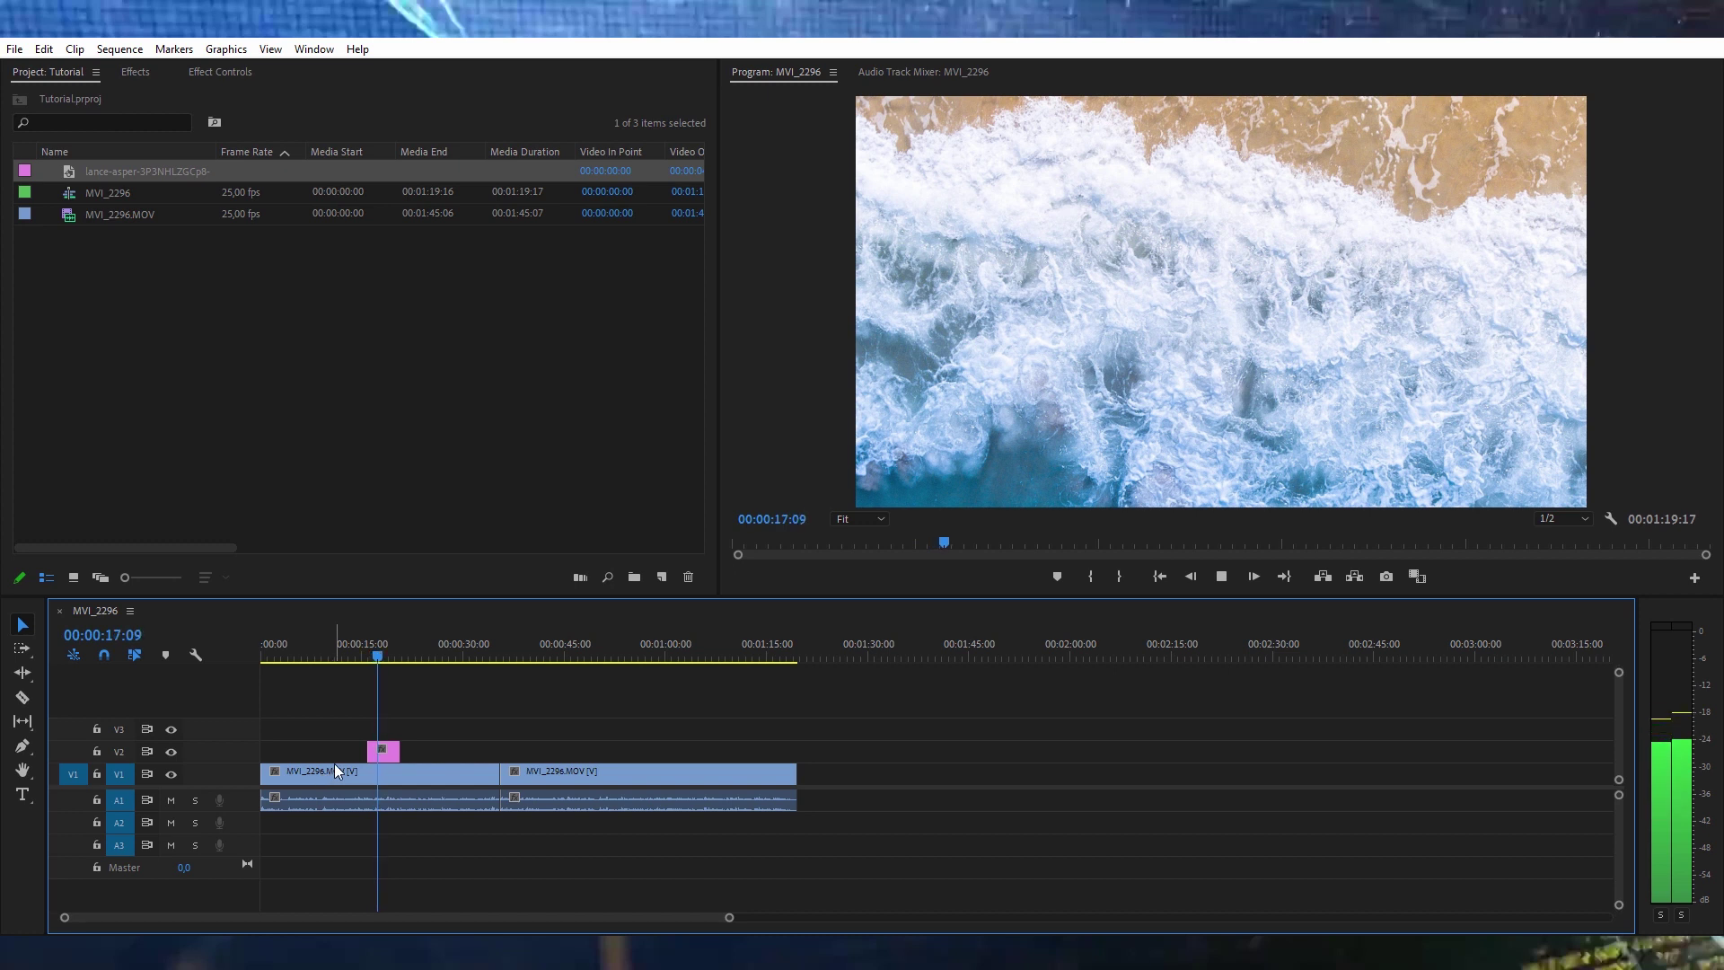
{"action": "key", "text": "space"}
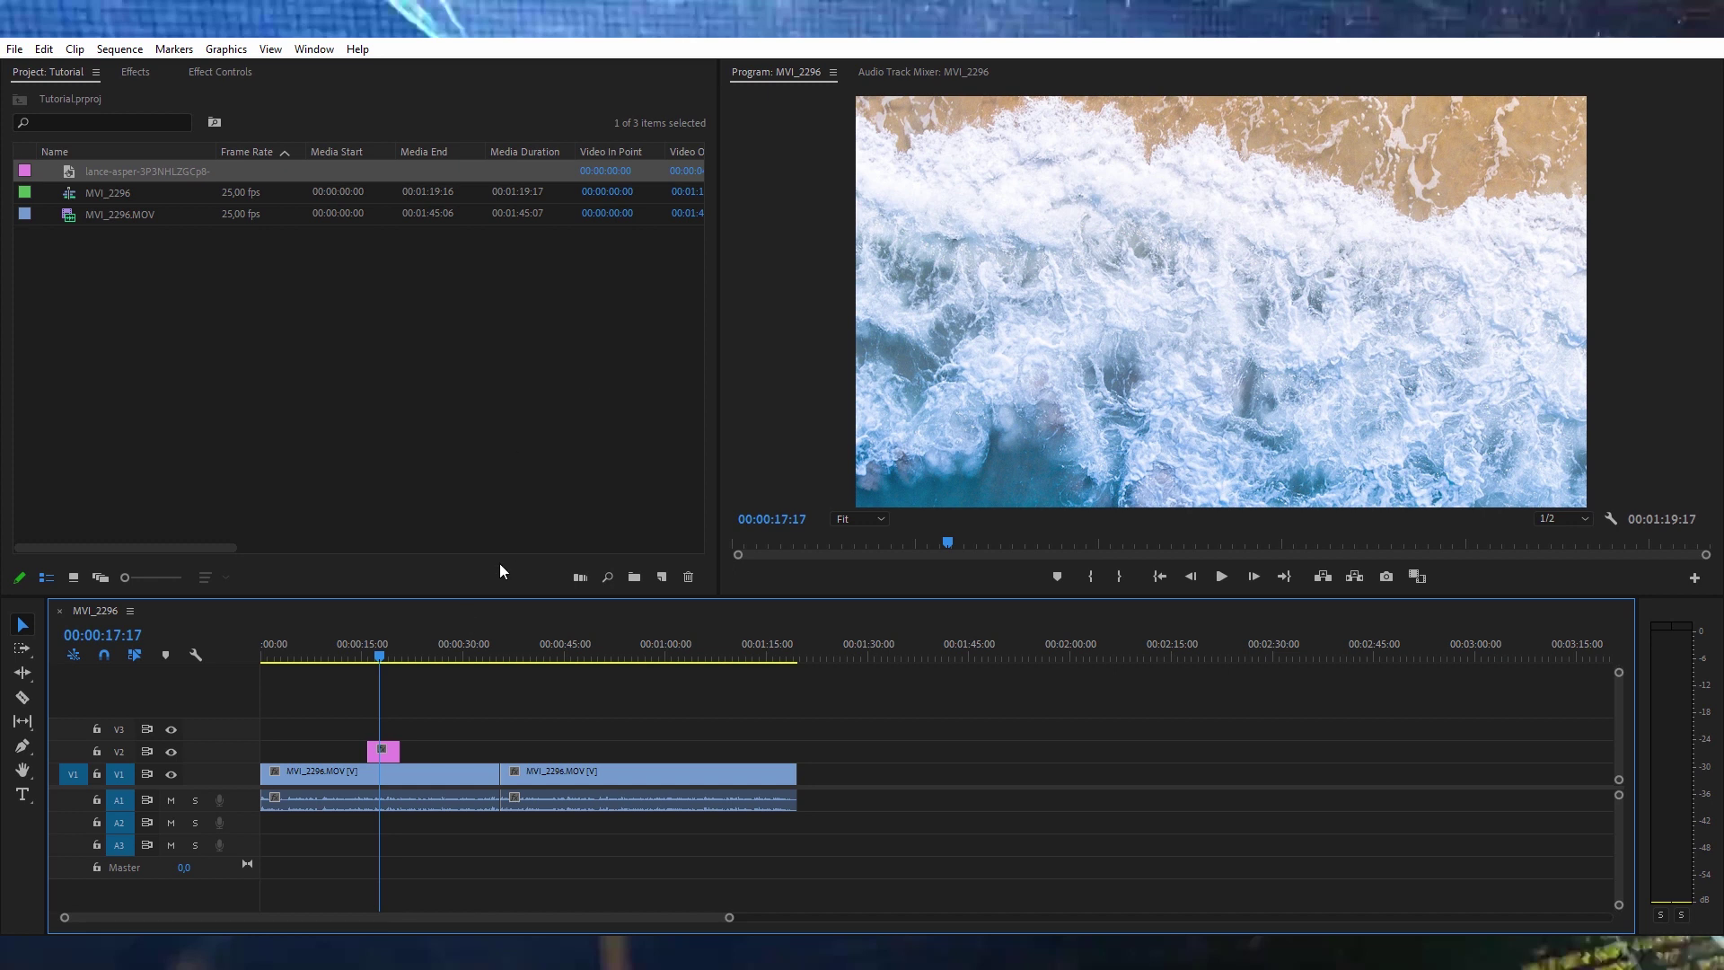
- Scale the photo on the V2 track down to 17 in its Motion settings
{"action": "left_click", "coordinate": [388, 758]}
{"action": "left_click", "coordinate": [199, 71]}
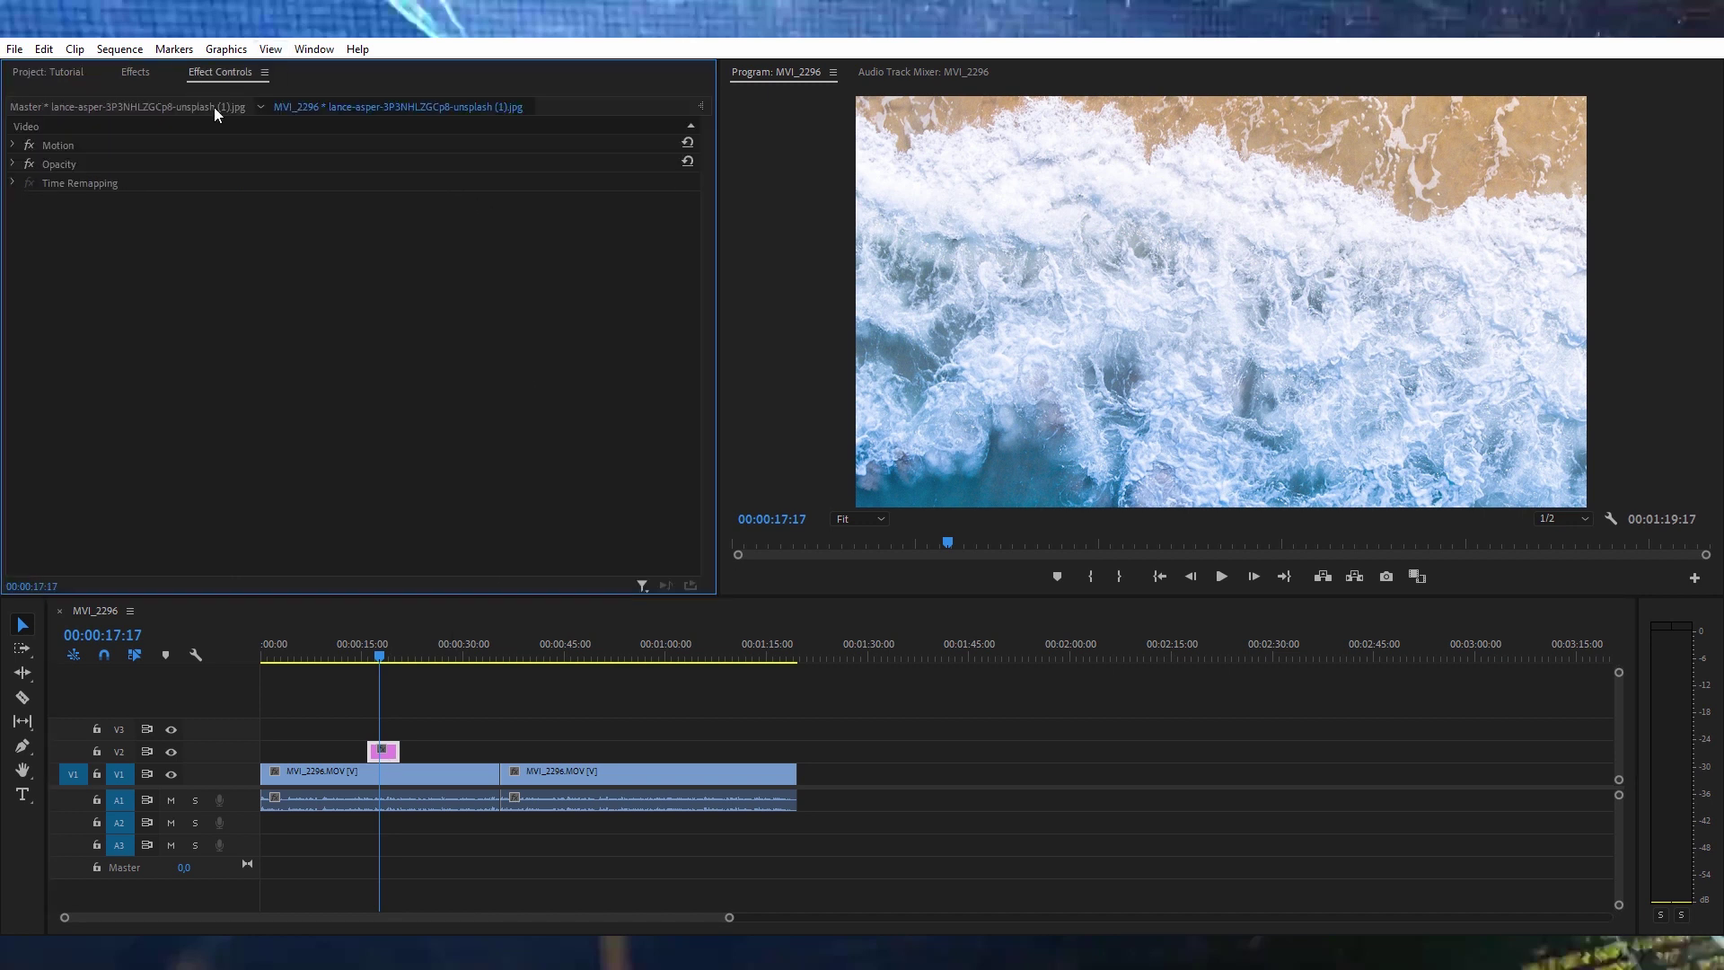
{"action": "left_click", "coordinate": [16, 143]}
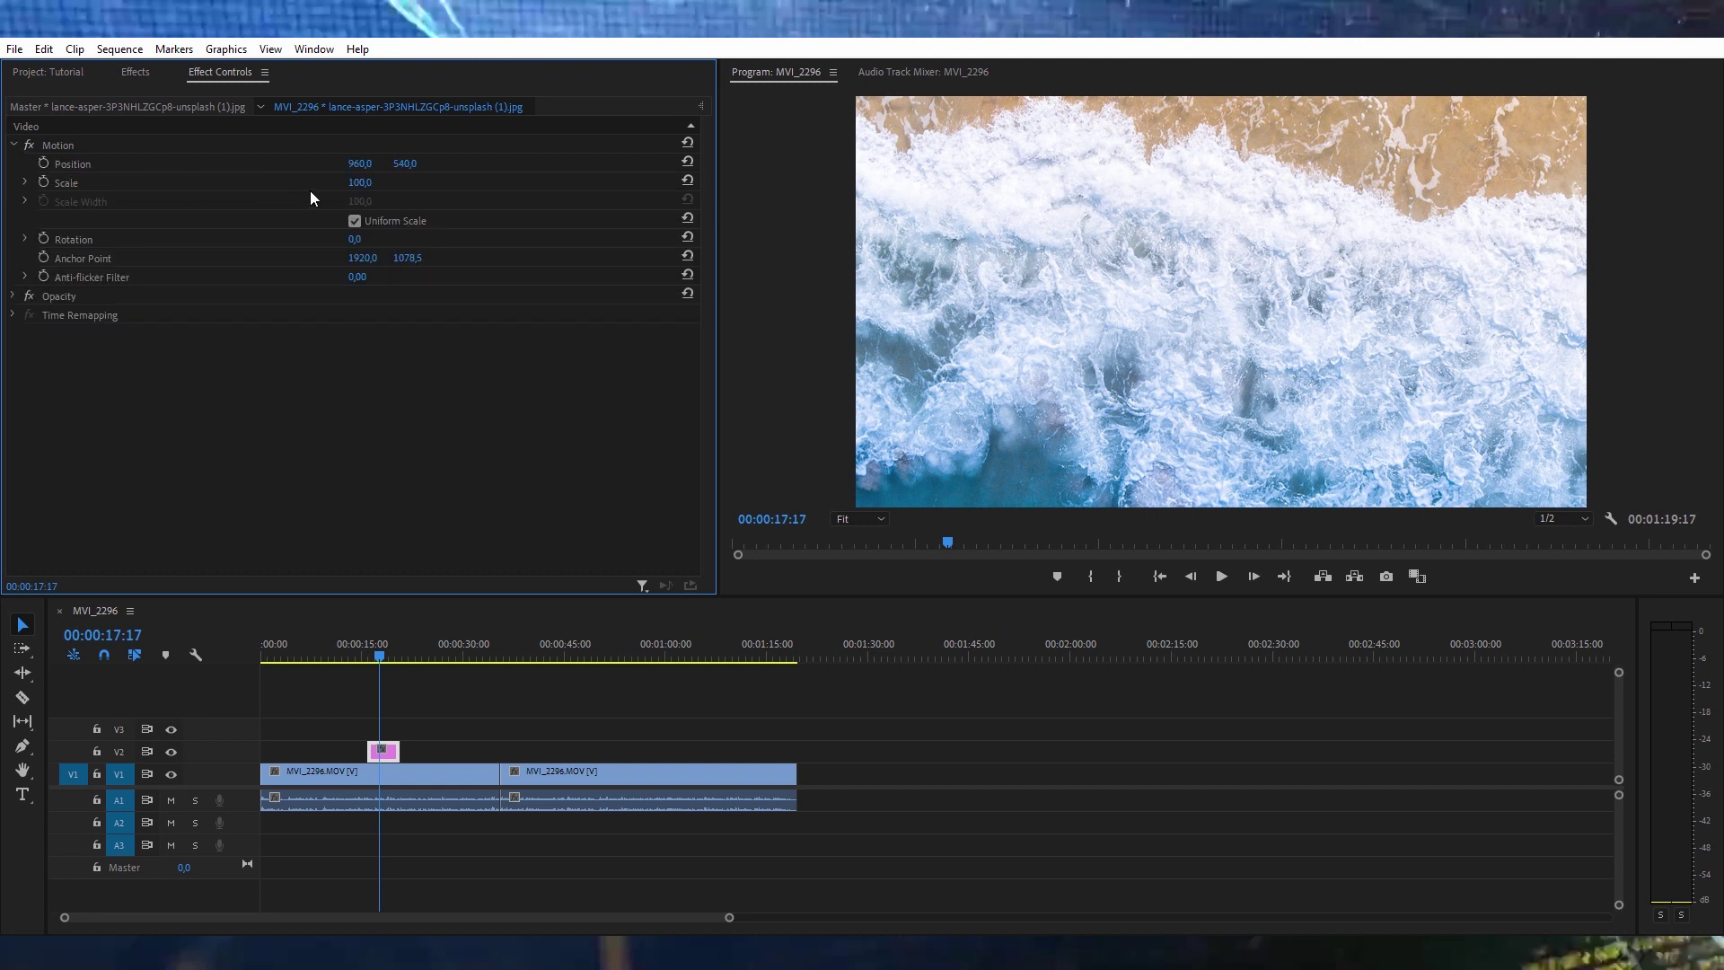
{"action": "mouse_move", "coordinate": [359, 182]}
{"action": "left_mouse_down"}
{"action": "mouse_move", "coordinate": [311, 183]}
{"action": "mouse_move", "coordinate": [363, 183]}
{"action": "left_mouse_up"}
{"action": "left_click", "coordinate": [360, 182]}
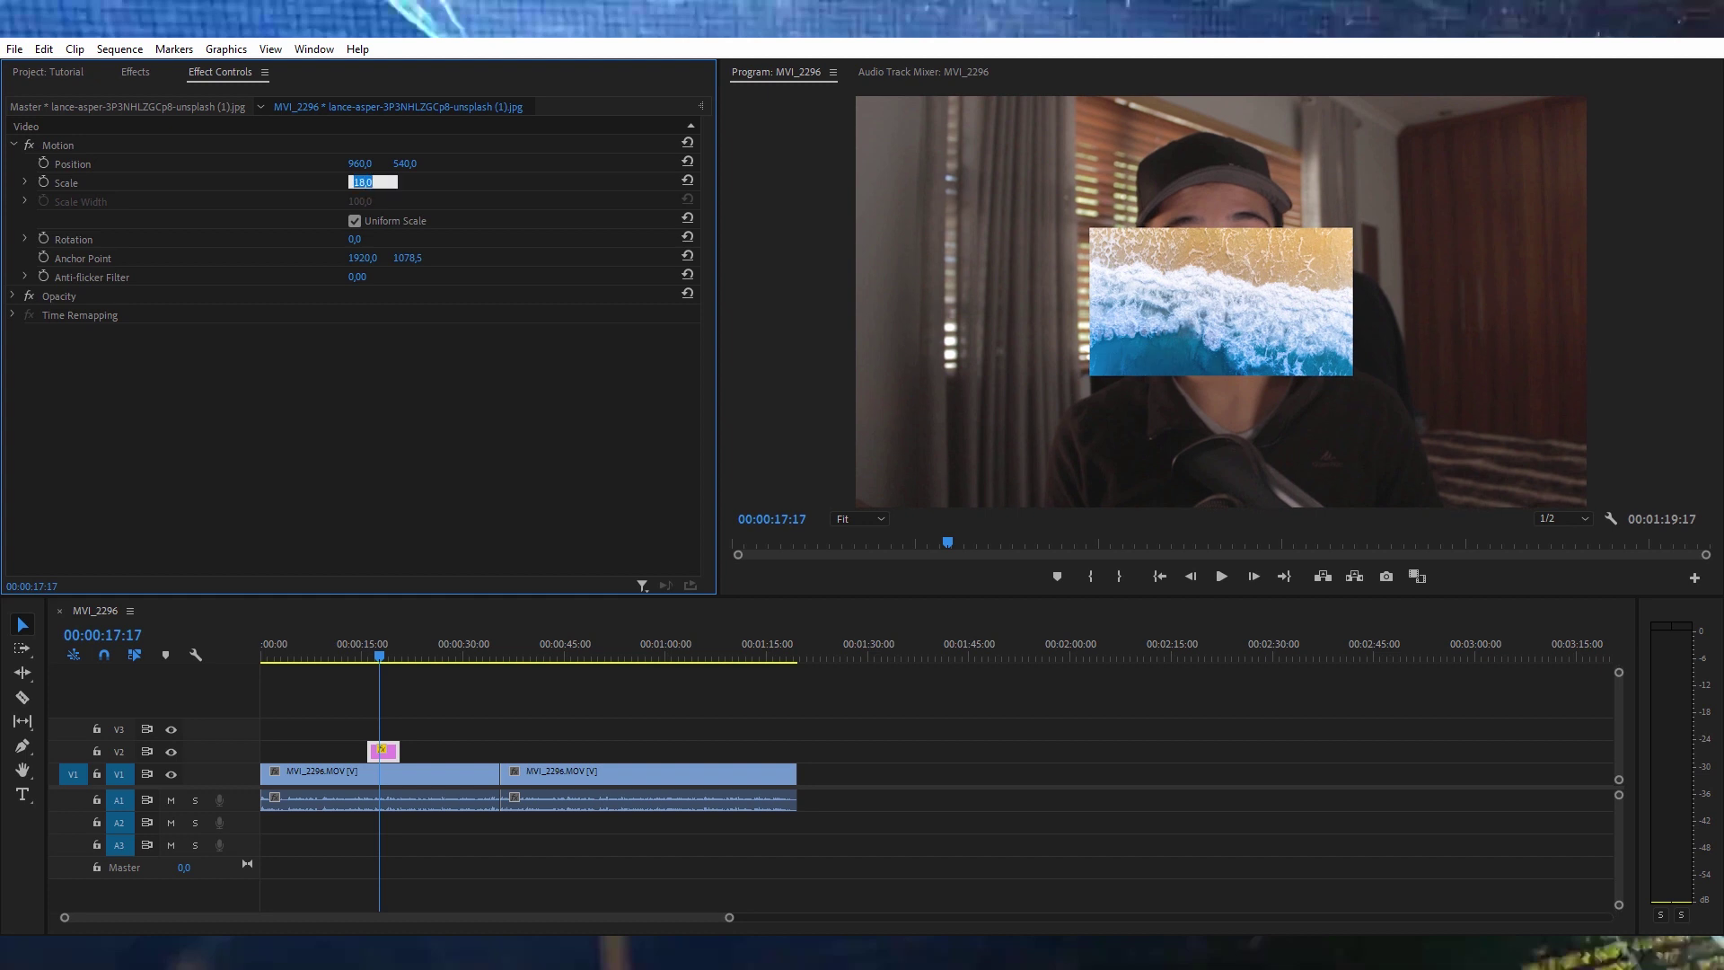
{"action": "type", "text": "15"}
{"action": "key", "text": "Return"}
{"action": "left_click", "coordinate": [358, 182]}
{"action": "type", "text": "17"}
{"action": "key", "text": "Return"}
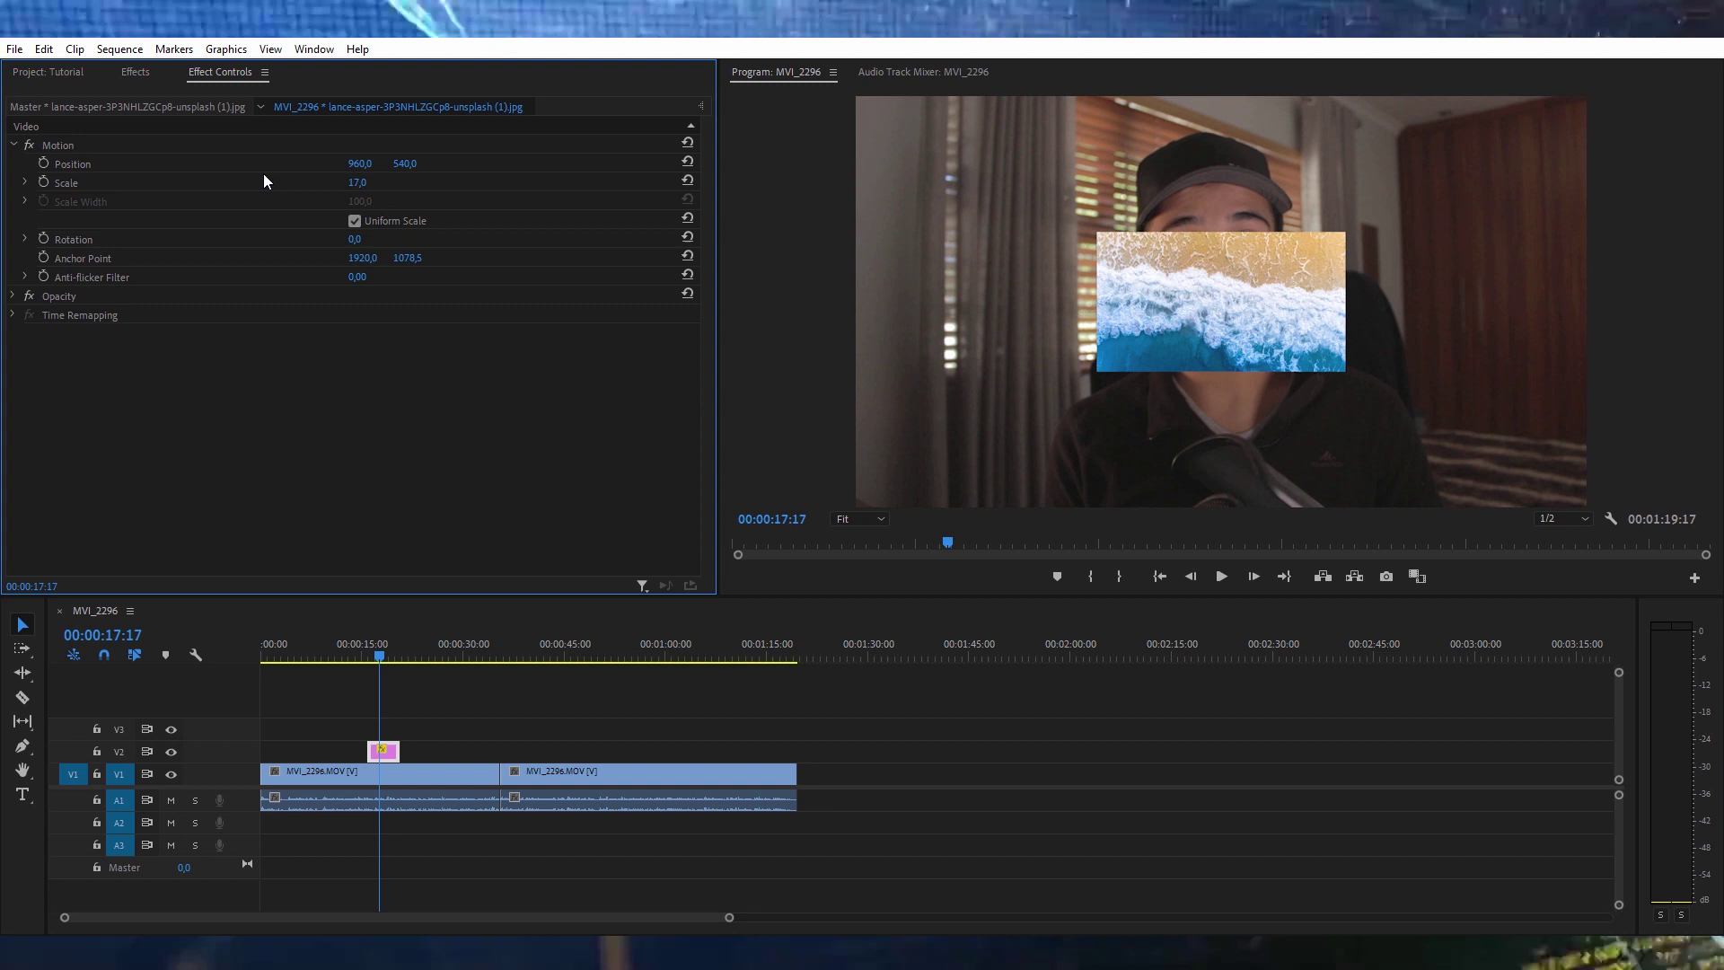
- Move the photo to the upper-left corner of the frame, at position about 354.5, 224.1
{"action": "left_click", "coordinate": [67, 165]}
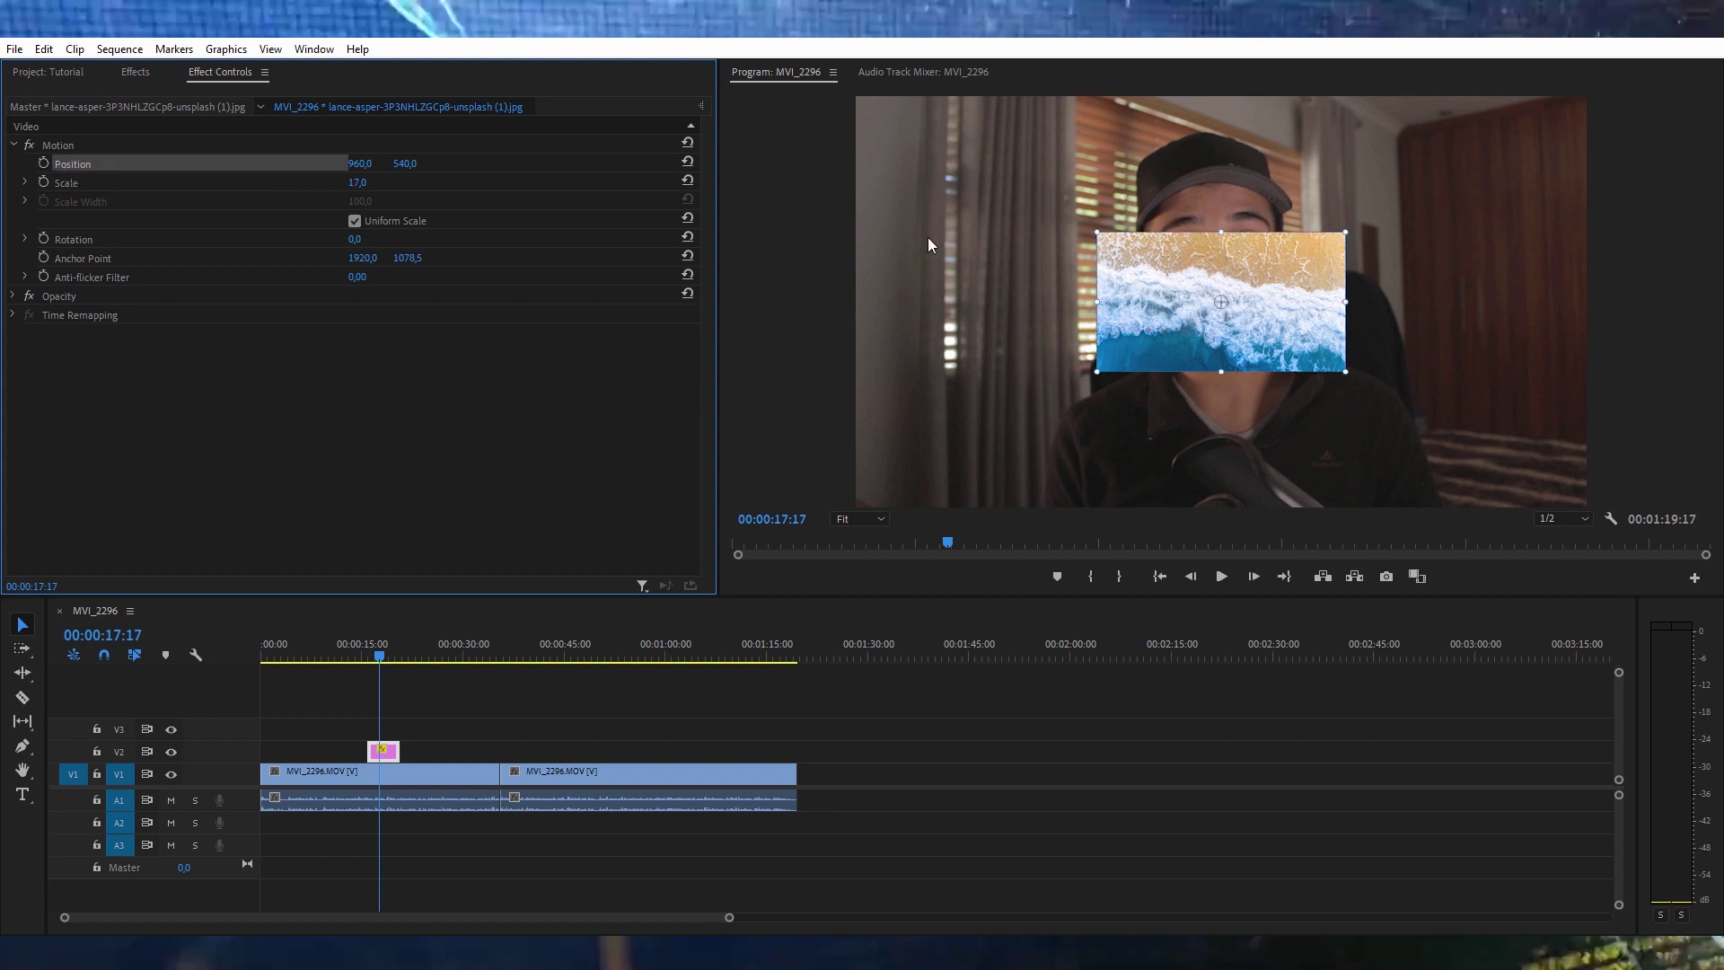
{"action": "left_click", "coordinate": [182, 346]}
{"action": "left_click", "coordinate": [112, 165]}
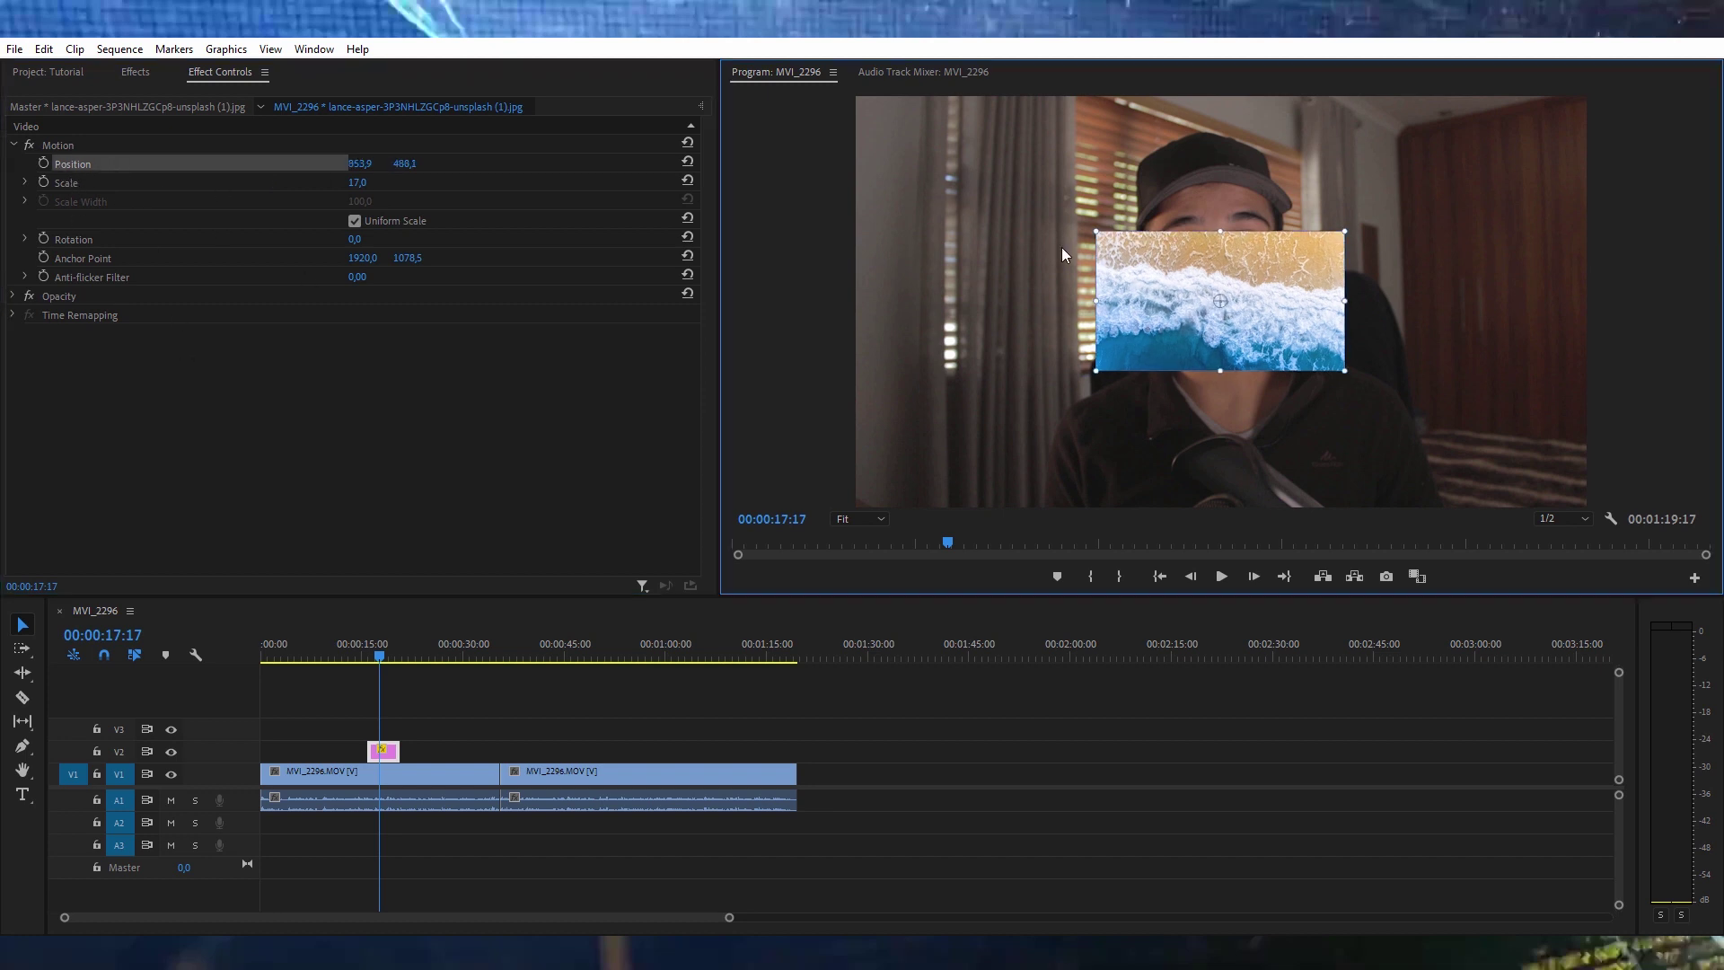
{"action": "left_click_drag", "start_coordinate": [1211, 295], "coordinate": [1110, 262]}
{"action": "left_click_drag", "start_coordinate": [359, 163], "coordinate": [195, 164]}
{"action": "key", "text": "Up"}
{"action": "key", "text": "Up"}
{"action": "key", "text": "Up"}
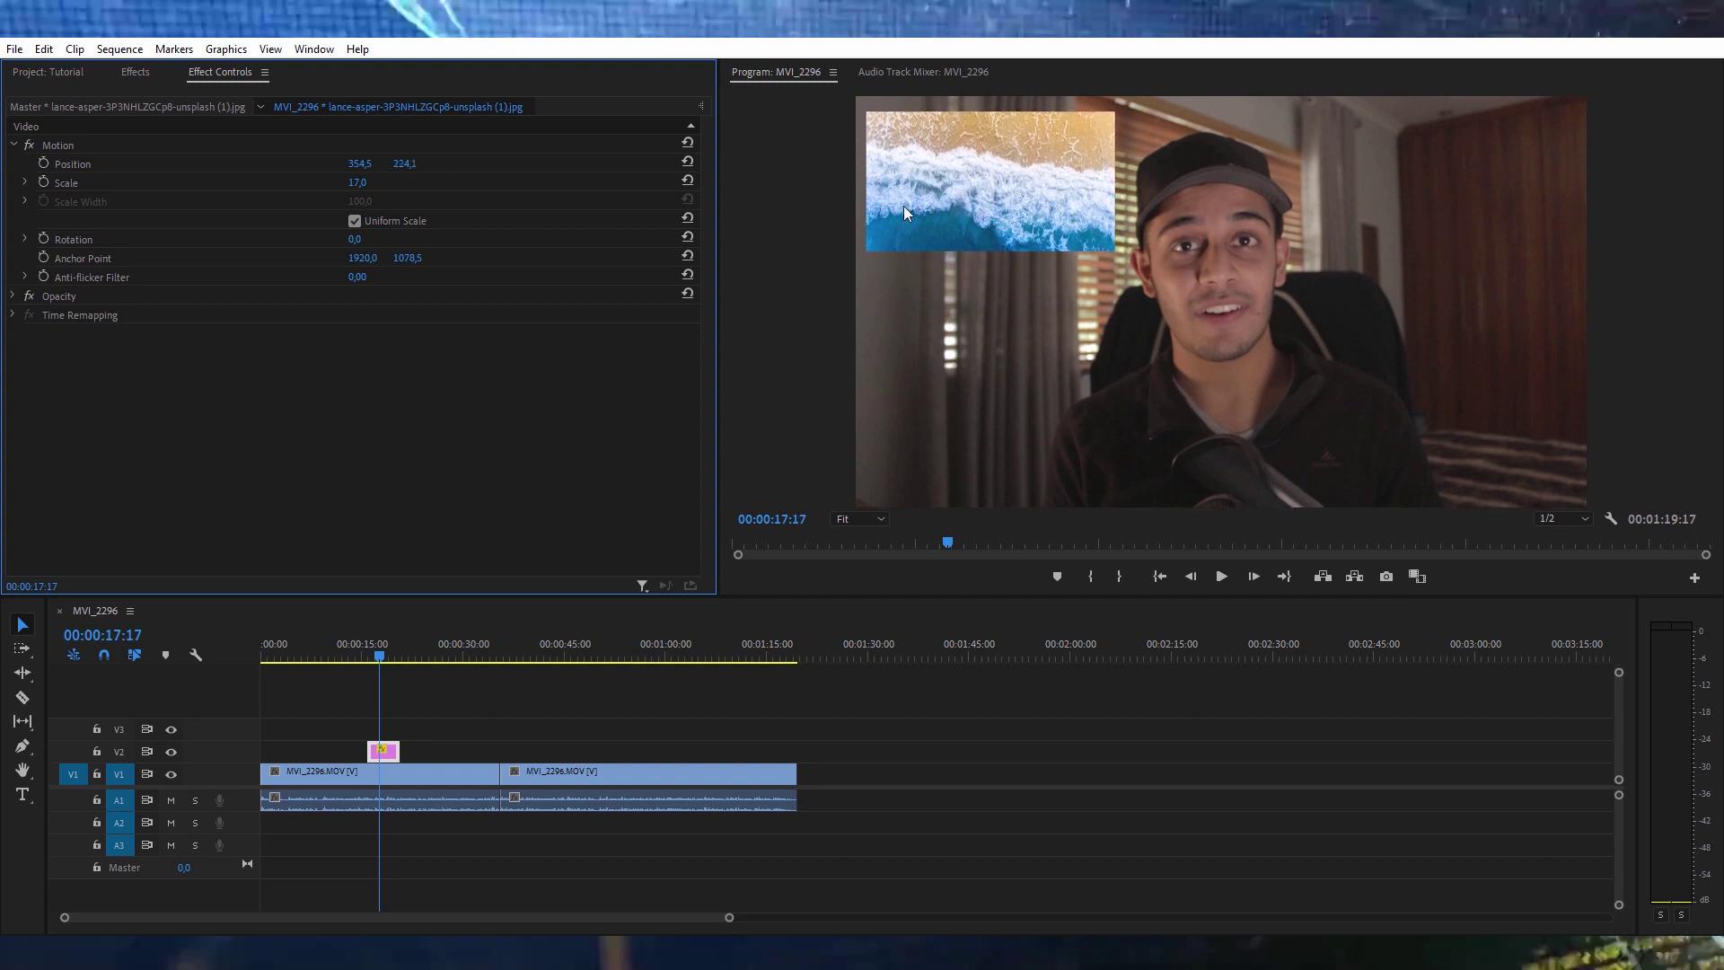
- Move the photo clip on the V2 track to start at 00:00:16:15
{"action": "left_click", "coordinate": [681, 850]}
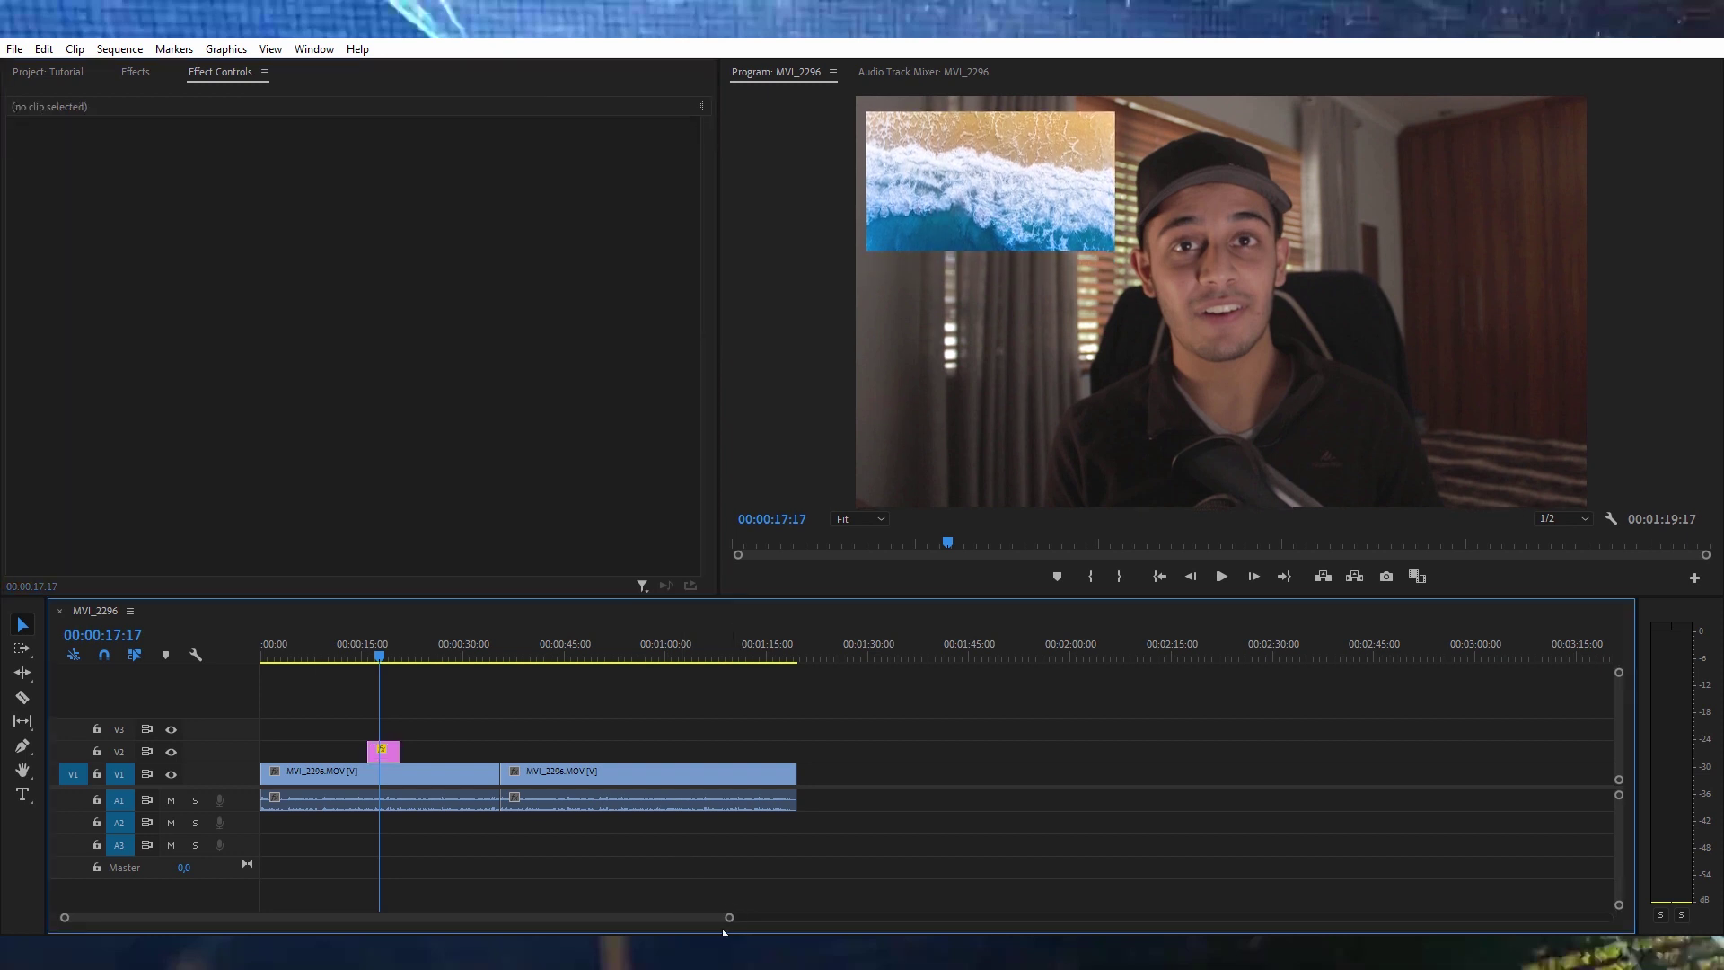
{"action": "left_click_drag", "start_coordinate": [729, 922], "coordinate": [218, 917]}
{"action": "left_click", "coordinate": [794, 644]}
{"action": "left_click_drag", "start_coordinate": [794, 642], "coordinate": [865, 649]}
{"action": "left_click_drag", "start_coordinate": [870, 751], "coordinate": [908, 754]}
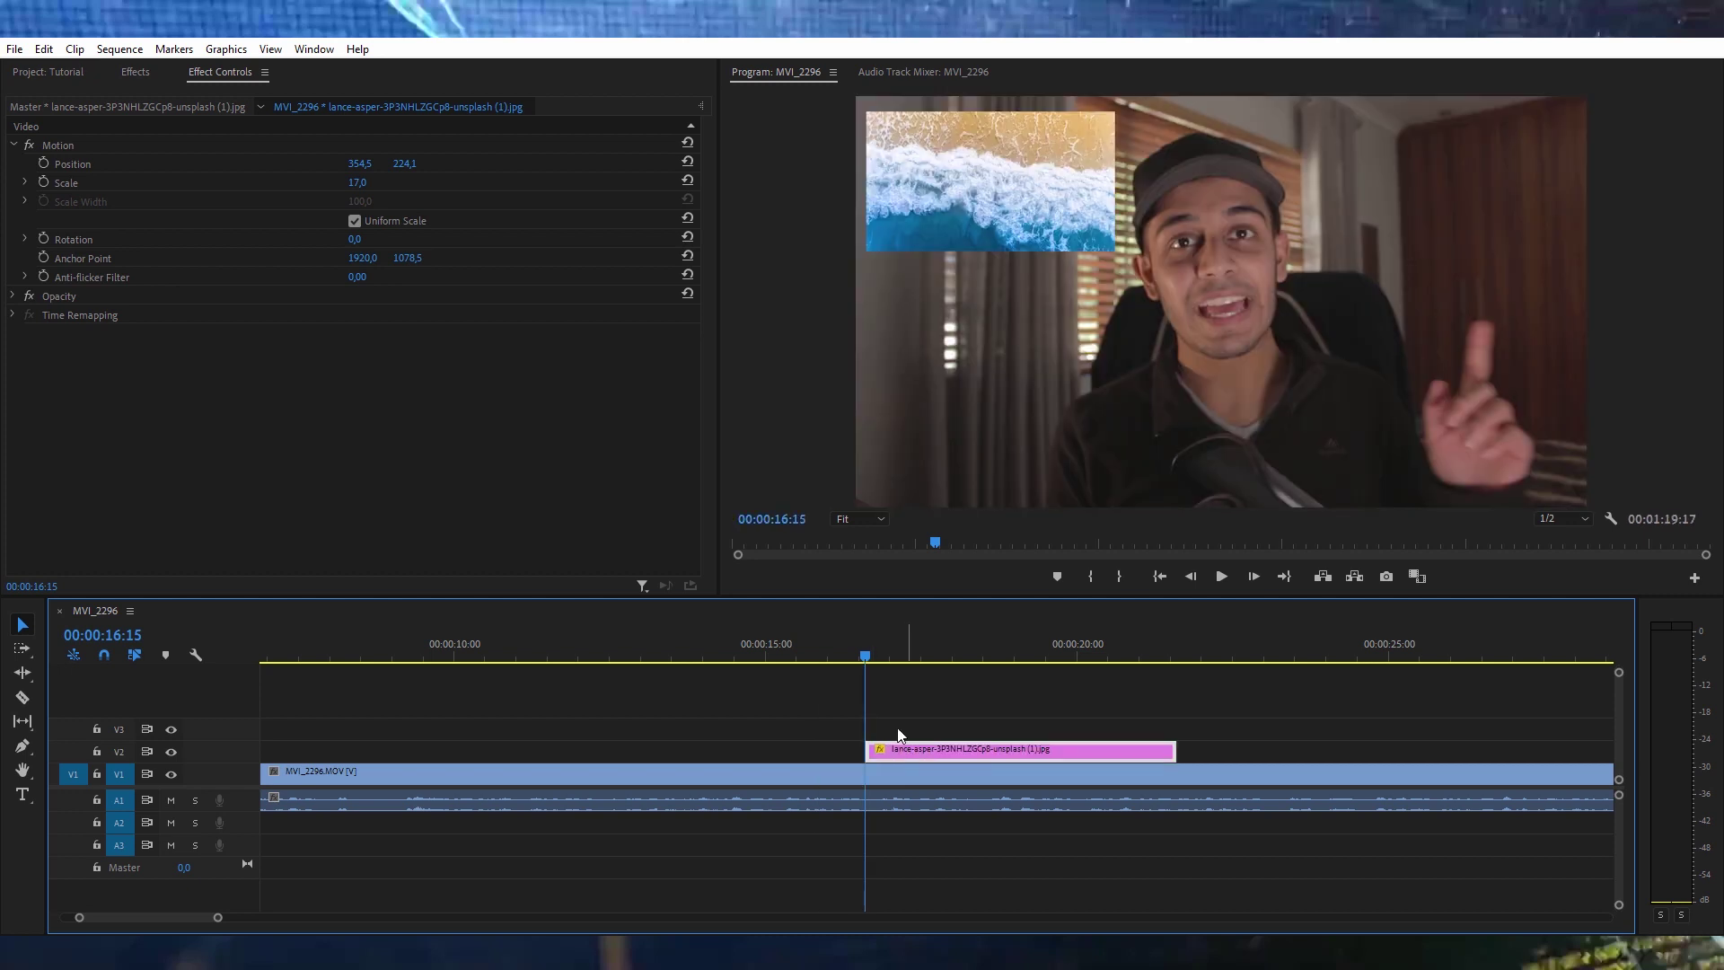
- Trim the end of the photo clip to 00:00:19:14 and play through it to check the timing
{"action": "left_click_drag", "start_coordinate": [860, 661], "coordinate": [1046, 660]}
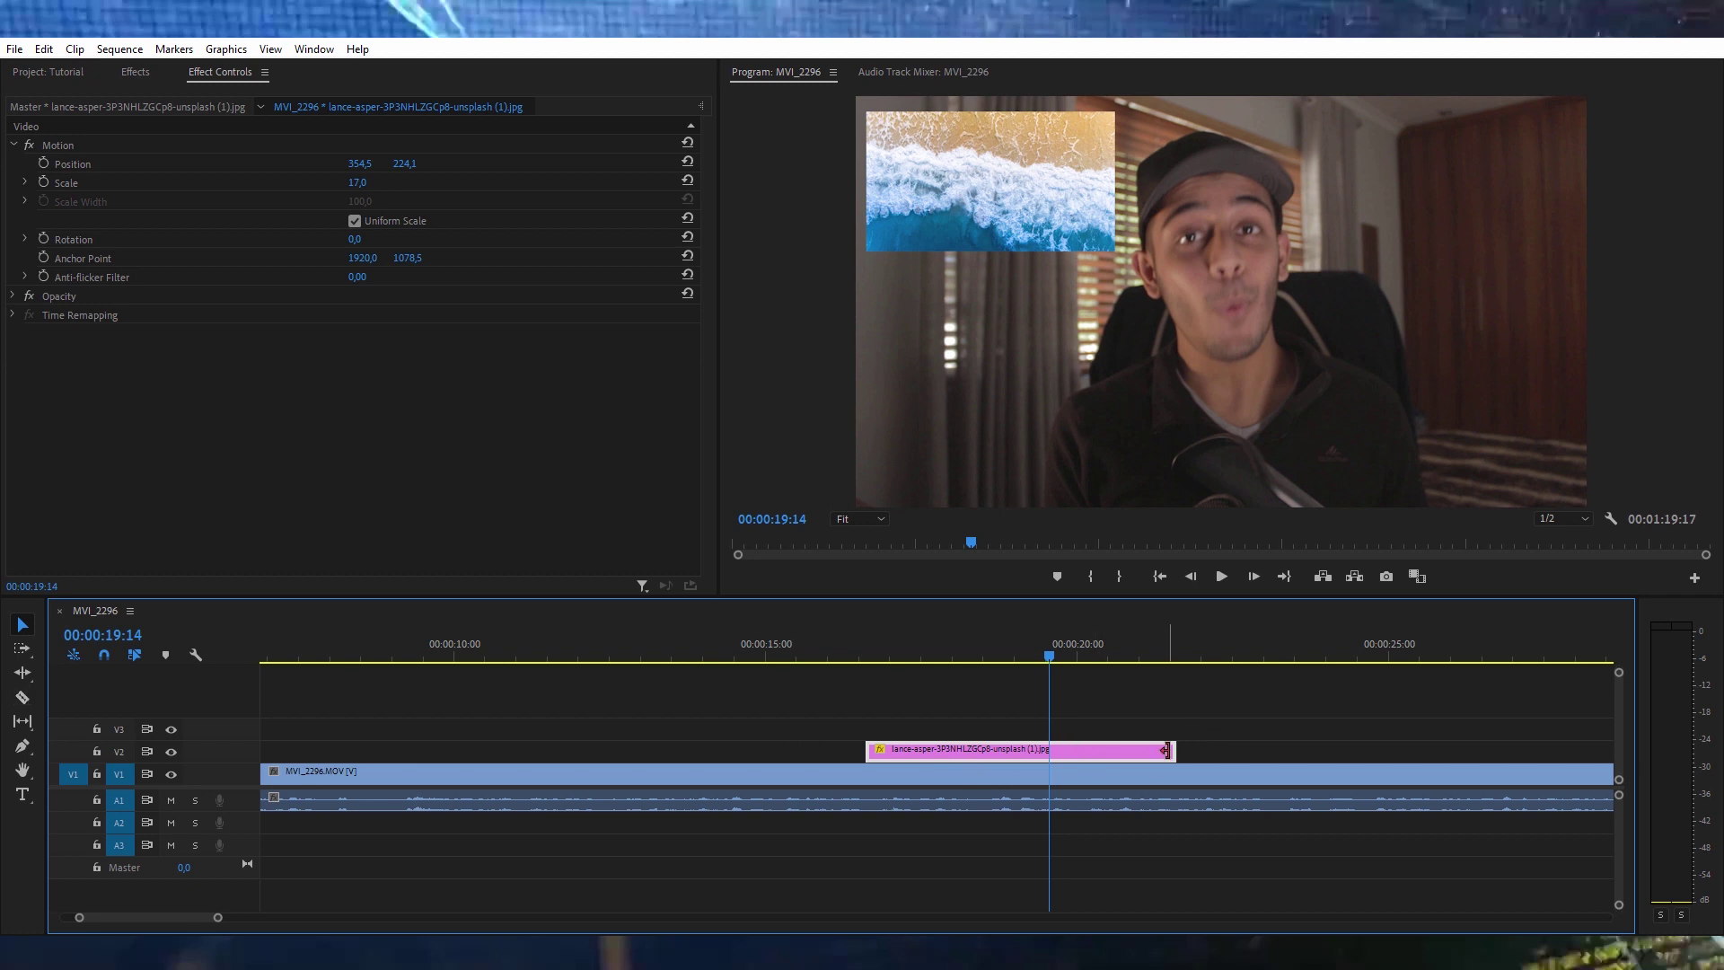
{"action": "left_click_drag", "start_coordinate": [1171, 749], "coordinate": [1049, 749]}
{"action": "left_click", "coordinate": [871, 644]}
{"action": "key", "text": "space"}
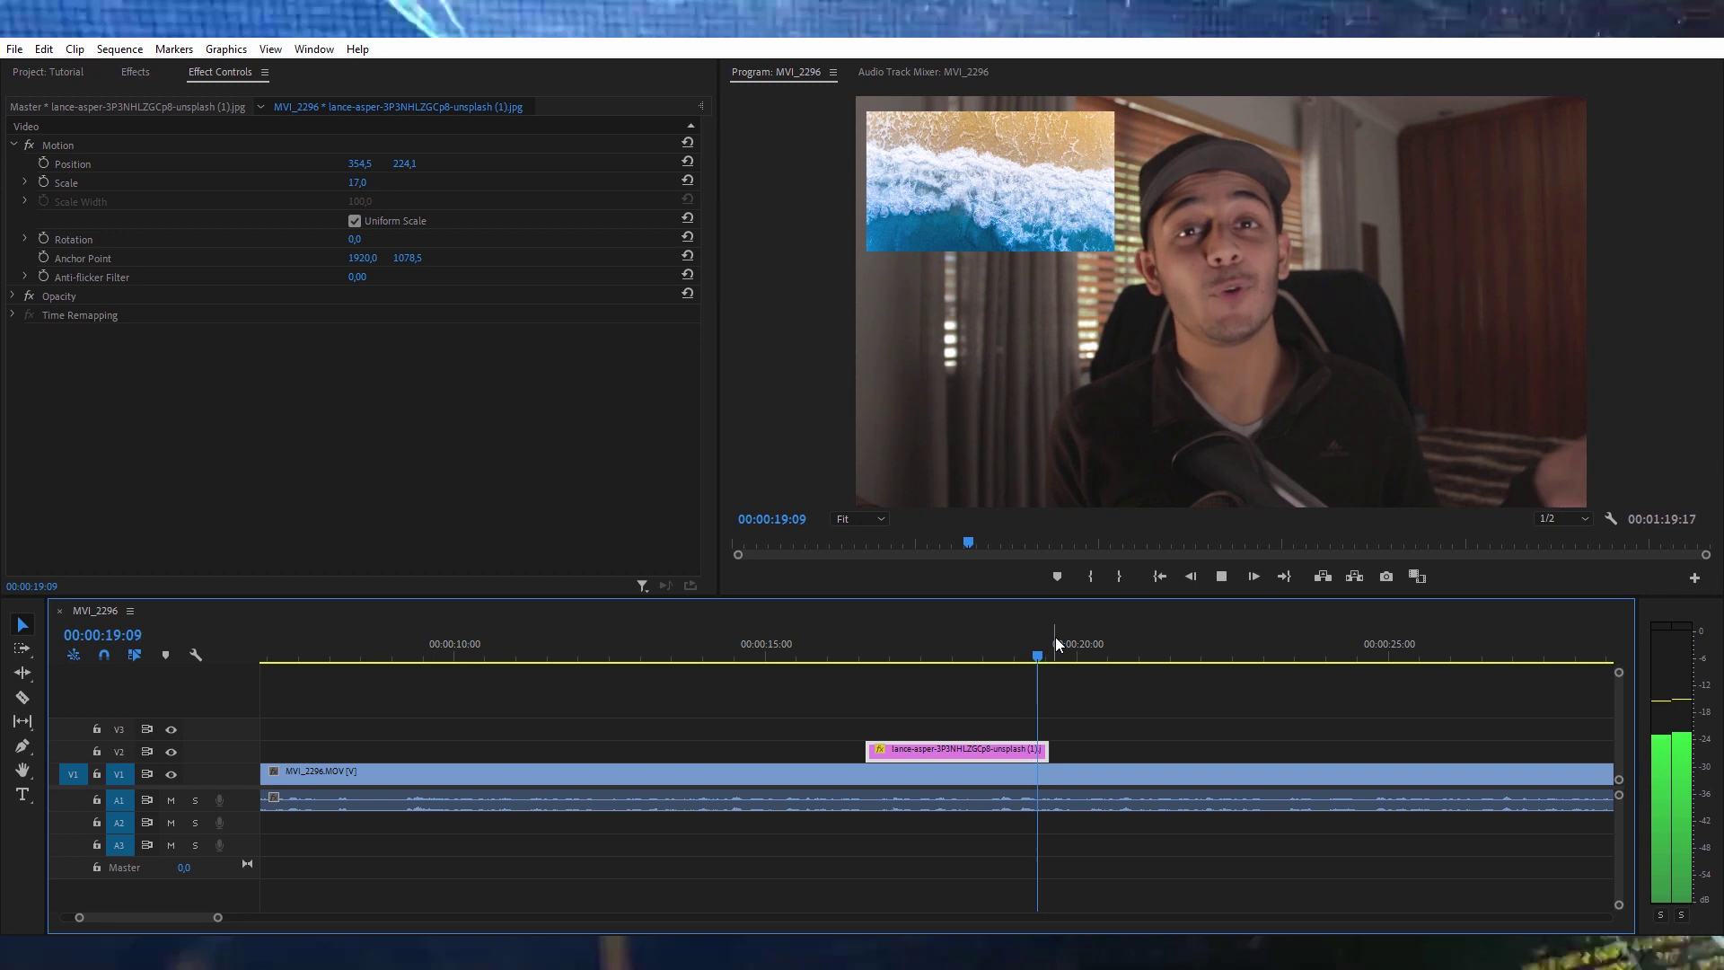
{"action": "key", "text": "space"}
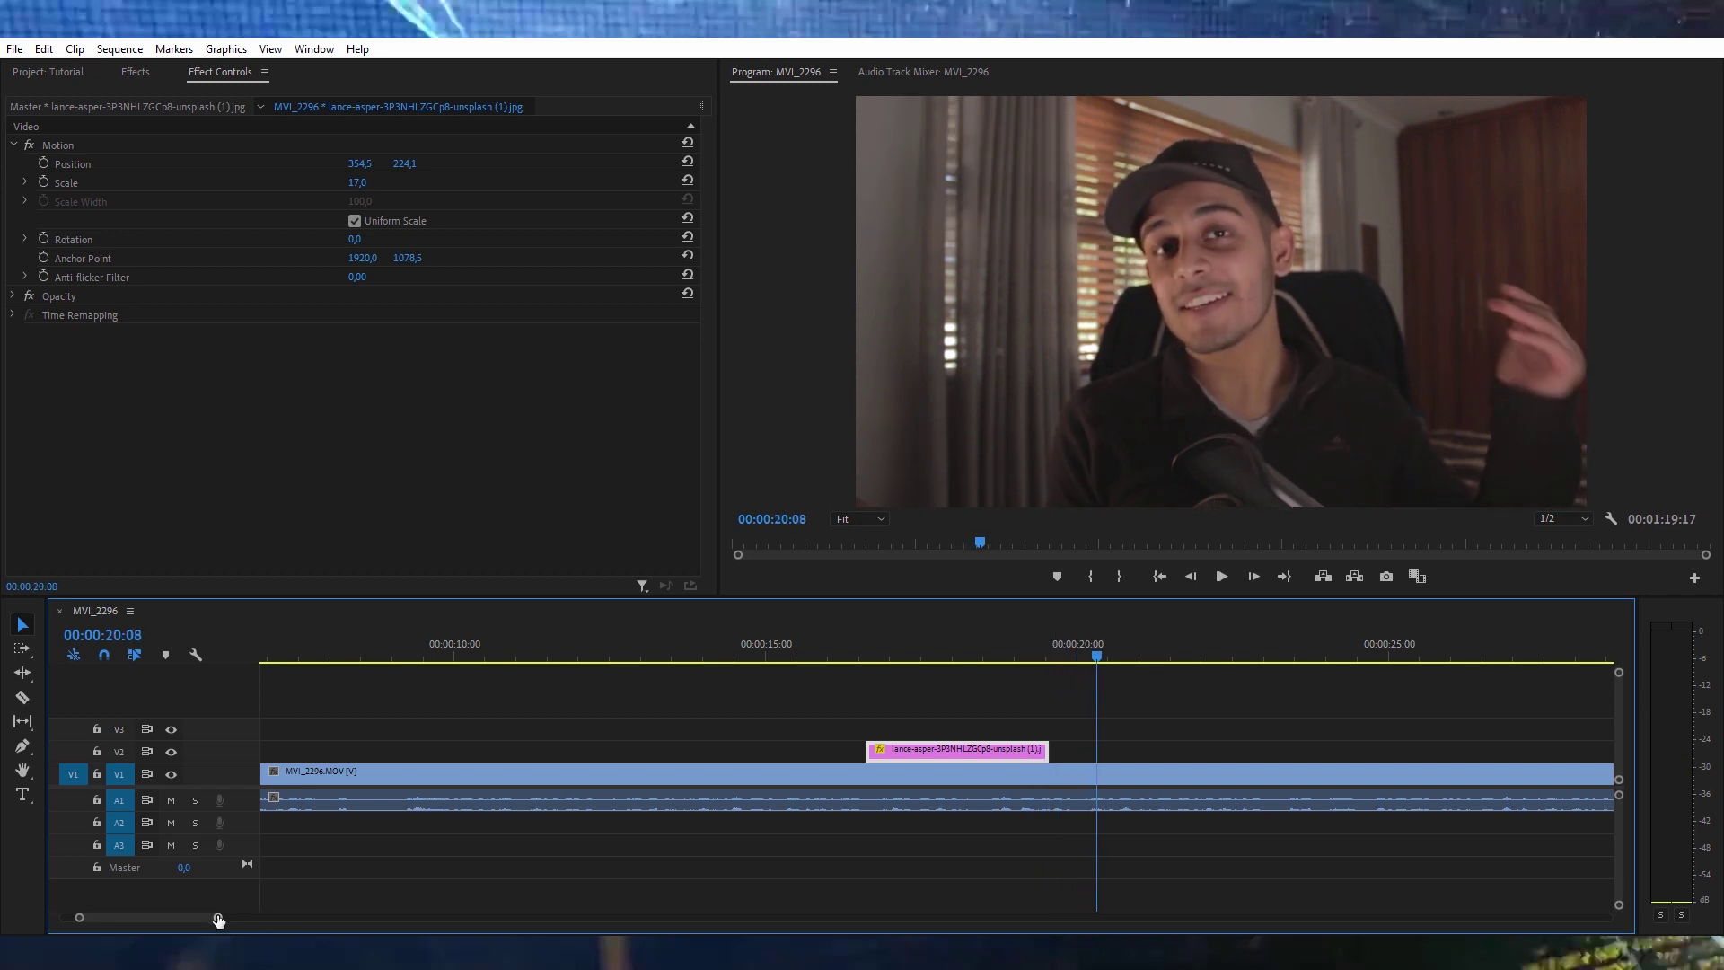
- Show both MVI_2296 clips in full on the timeline and park the playhead on the photo at 00:00:18:04 with nothing selected
{"action": "left_click_drag", "start_coordinate": [218, 919], "coordinate": [526, 916]}
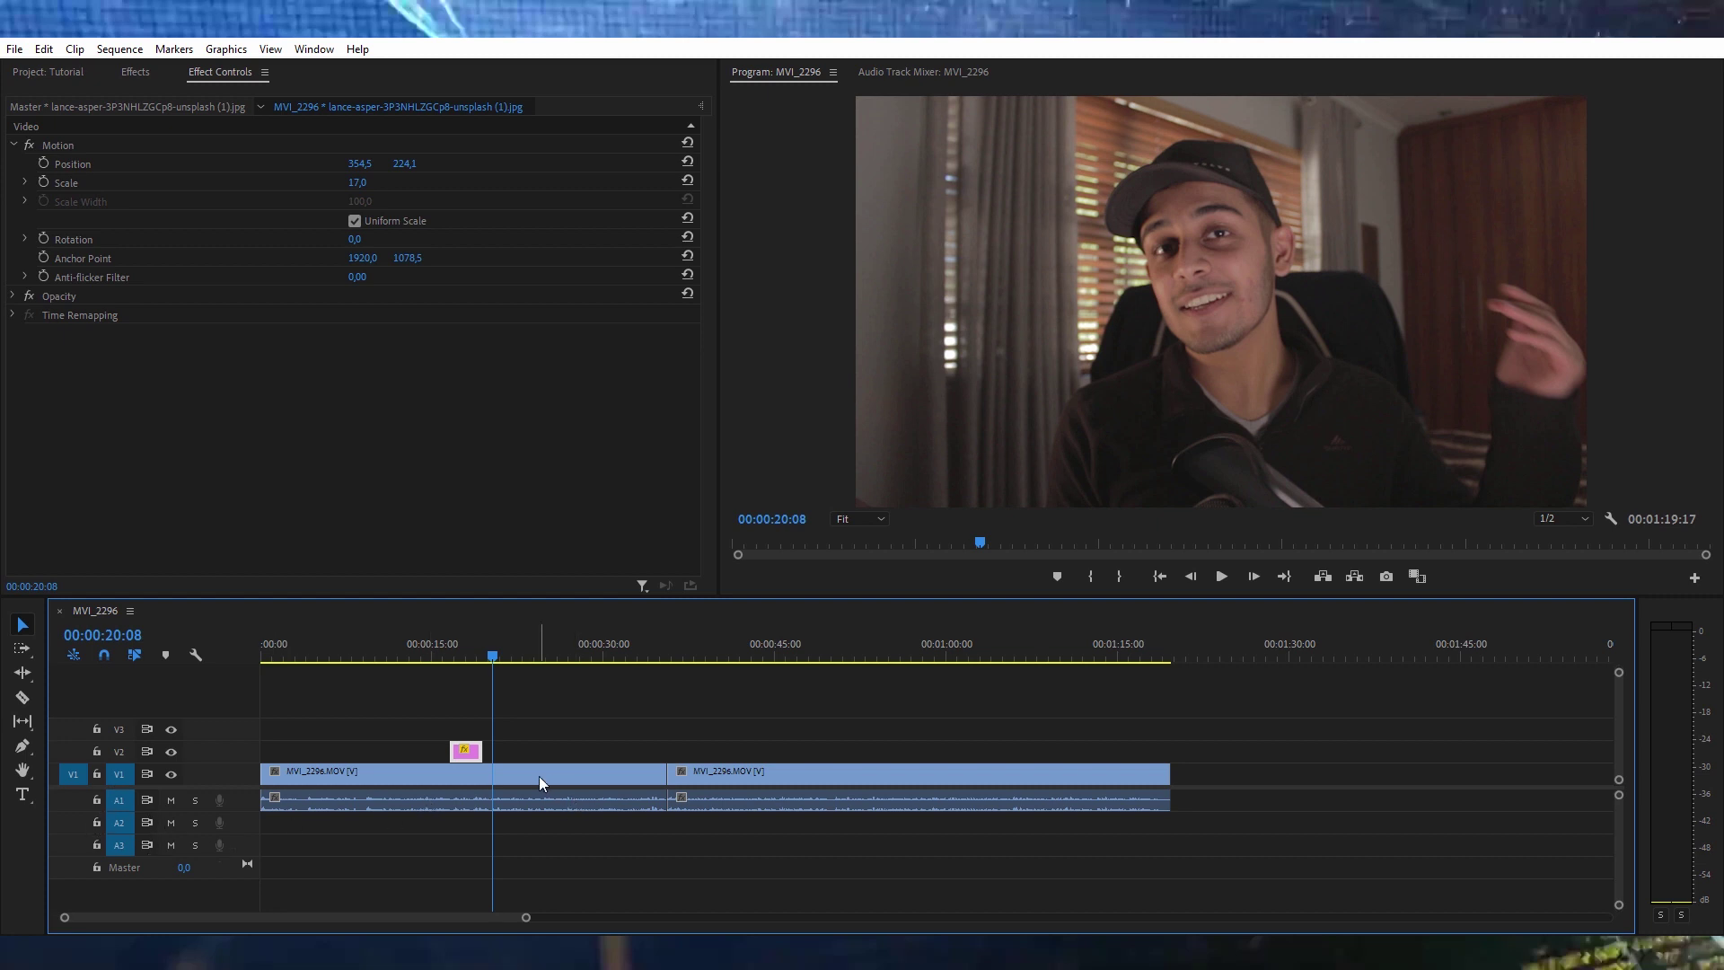
{"action": "left_click", "coordinate": [499, 770]}
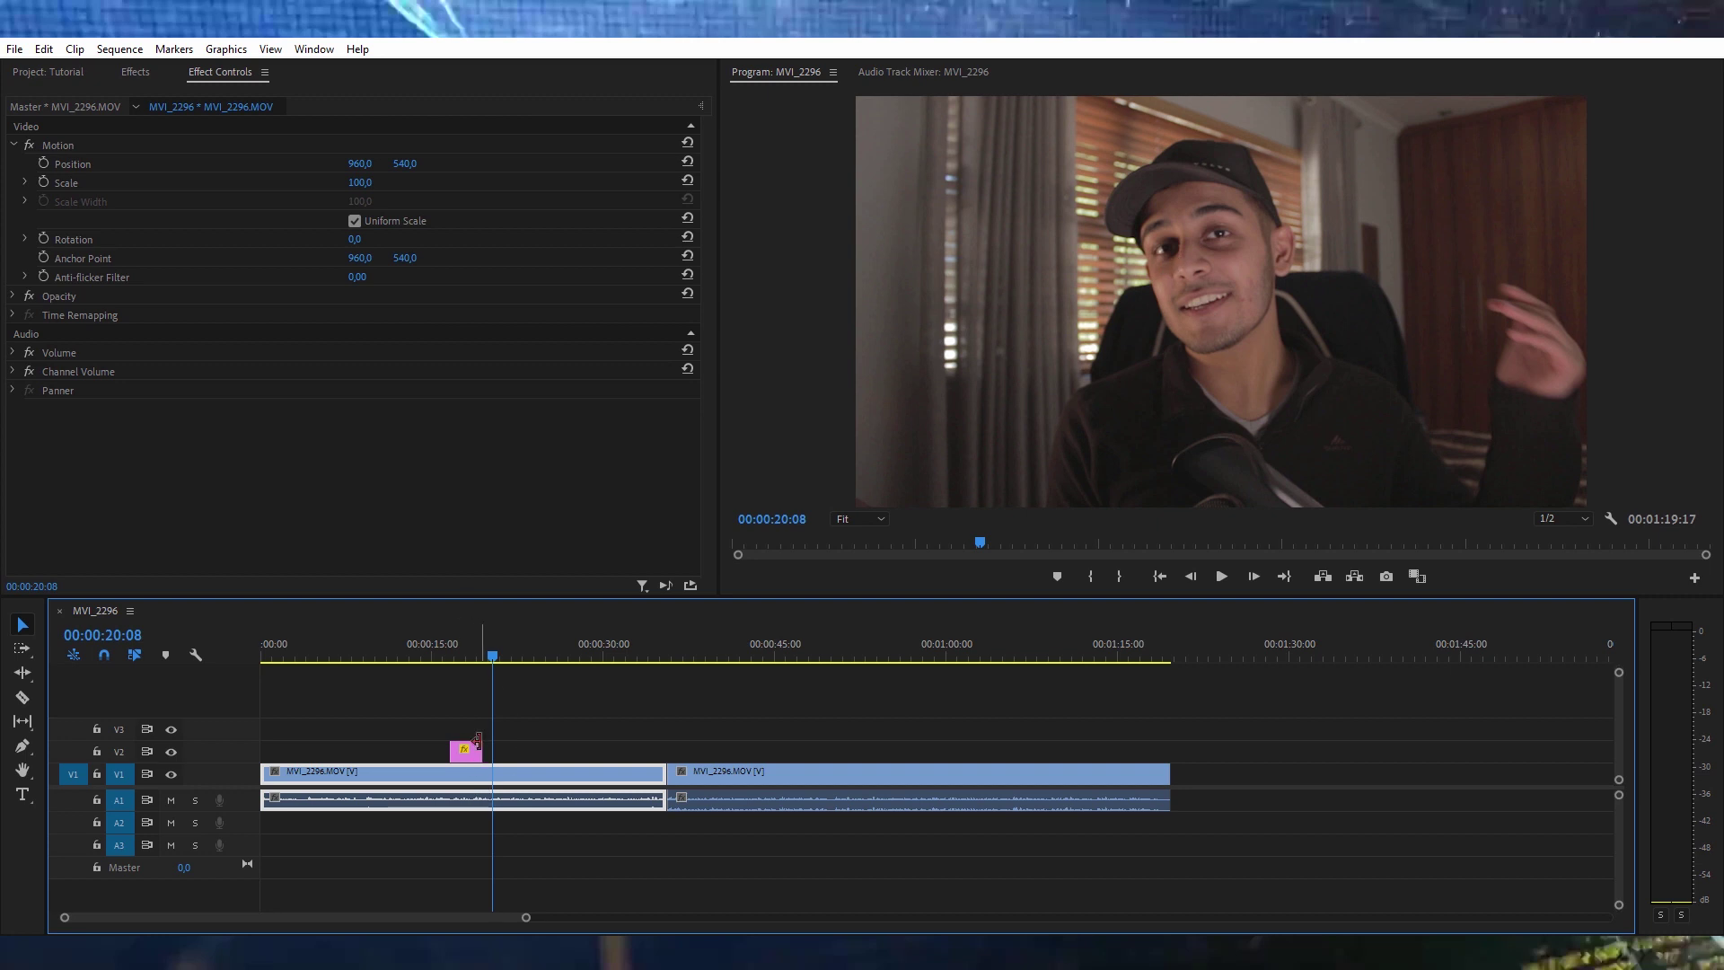
{"action": "left_click", "coordinate": [465, 668]}
{"action": "left_click", "coordinate": [469, 641]}
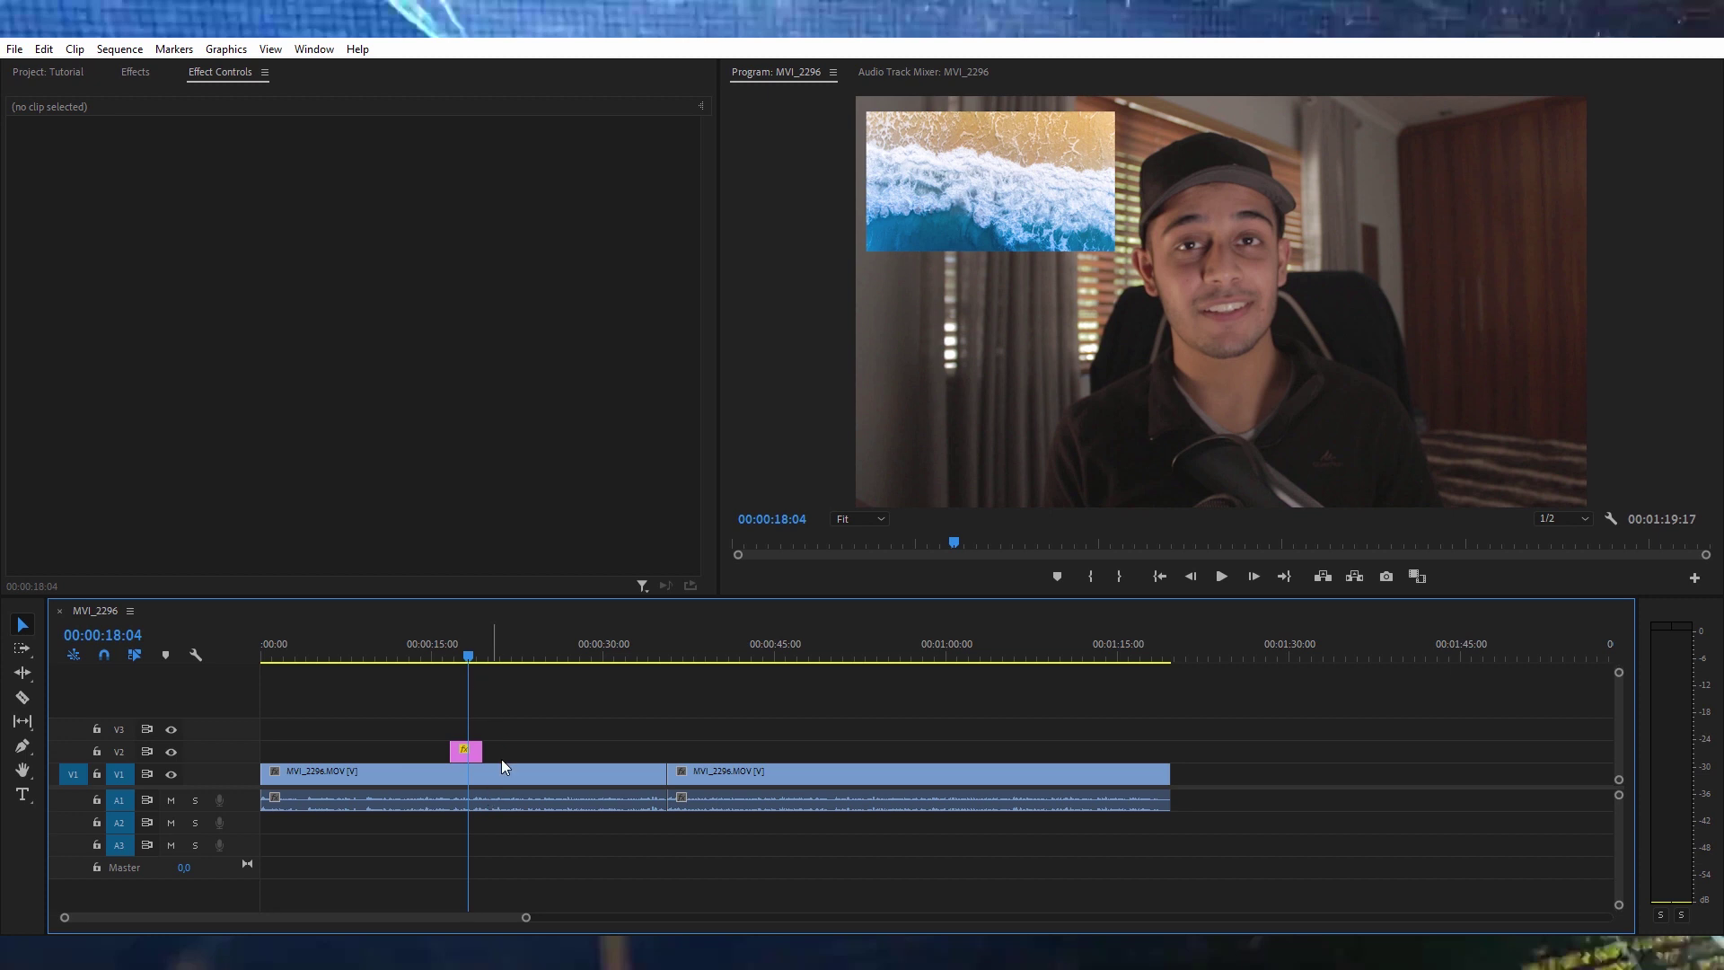
{"action": "right_click", "coordinate": [112, 714]}
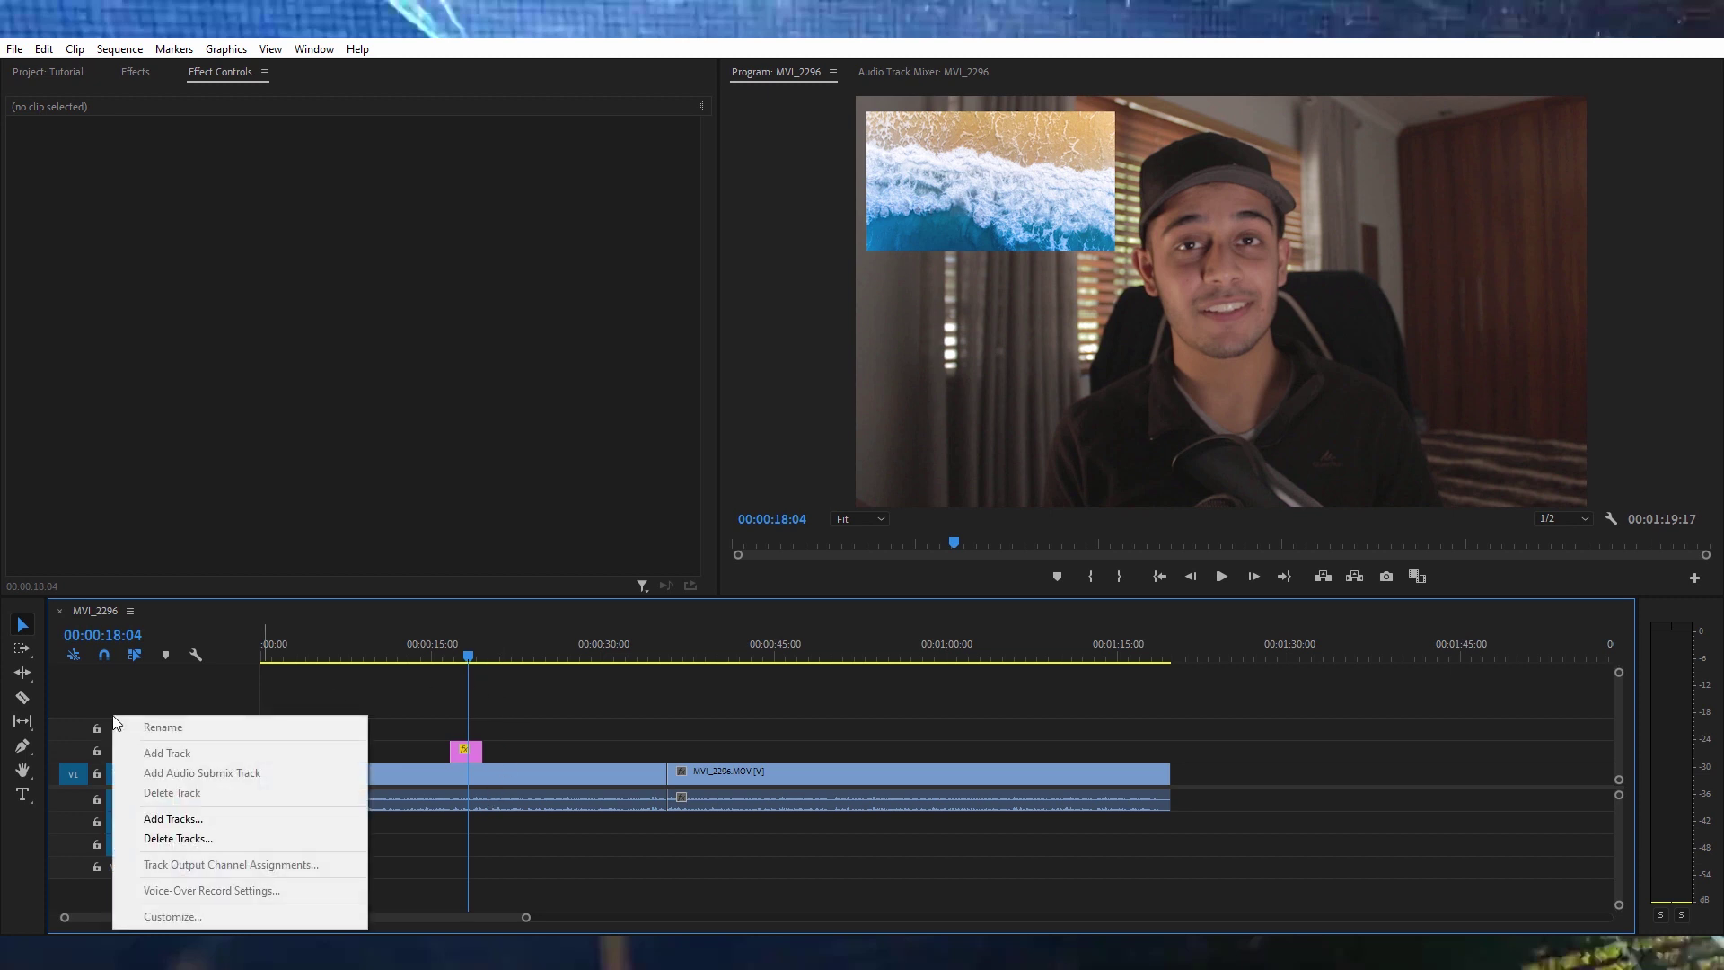
{"action": "left_click", "coordinate": [174, 818]}
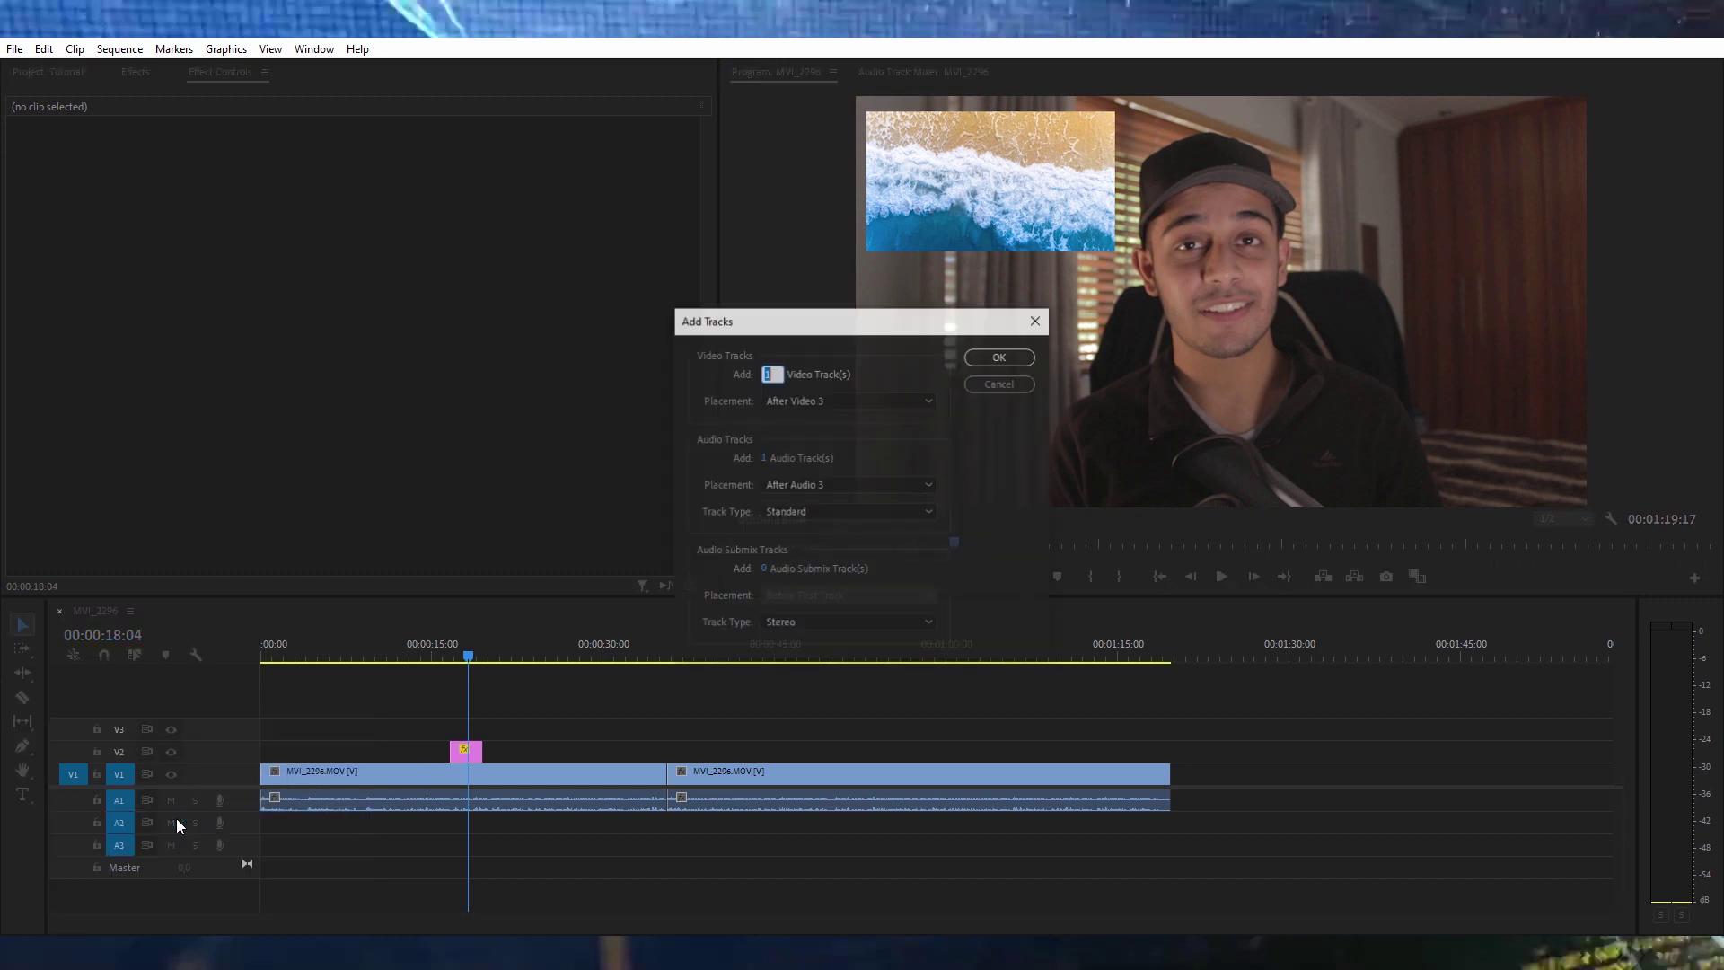
{"action": "type", "text": "26"}
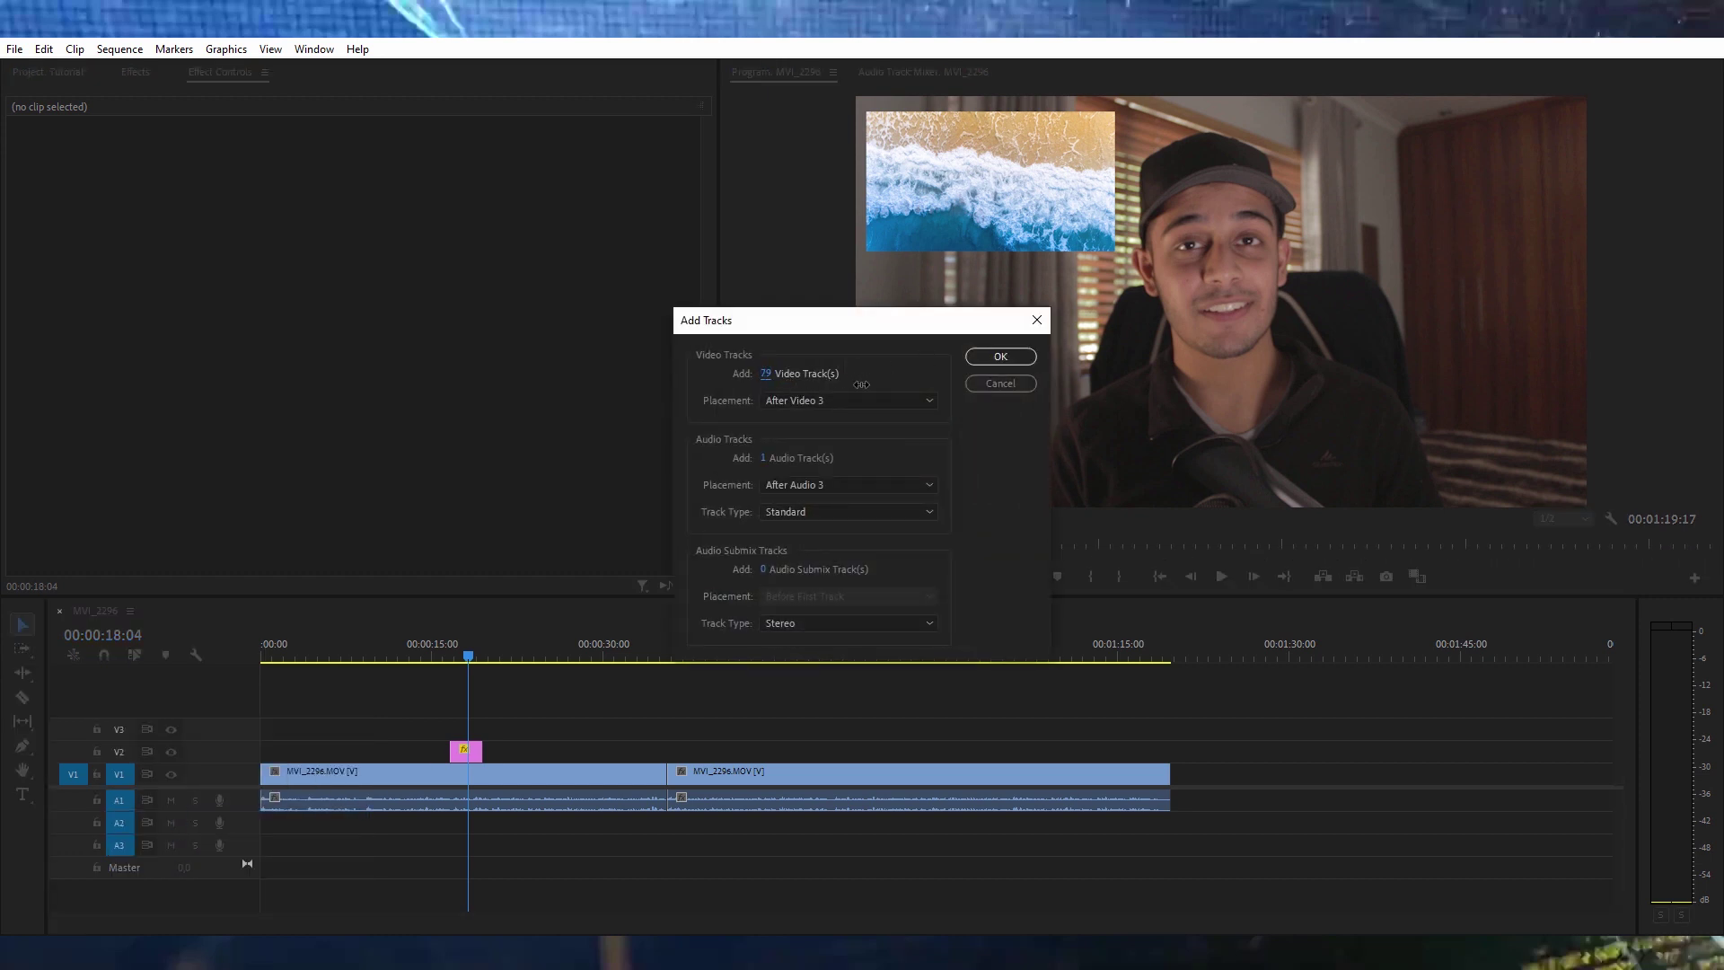
{"action": "left_click_drag", "start_coordinate": [763, 459], "coordinate": [804, 463]}
{"action": "left_click", "coordinate": [1007, 379]}
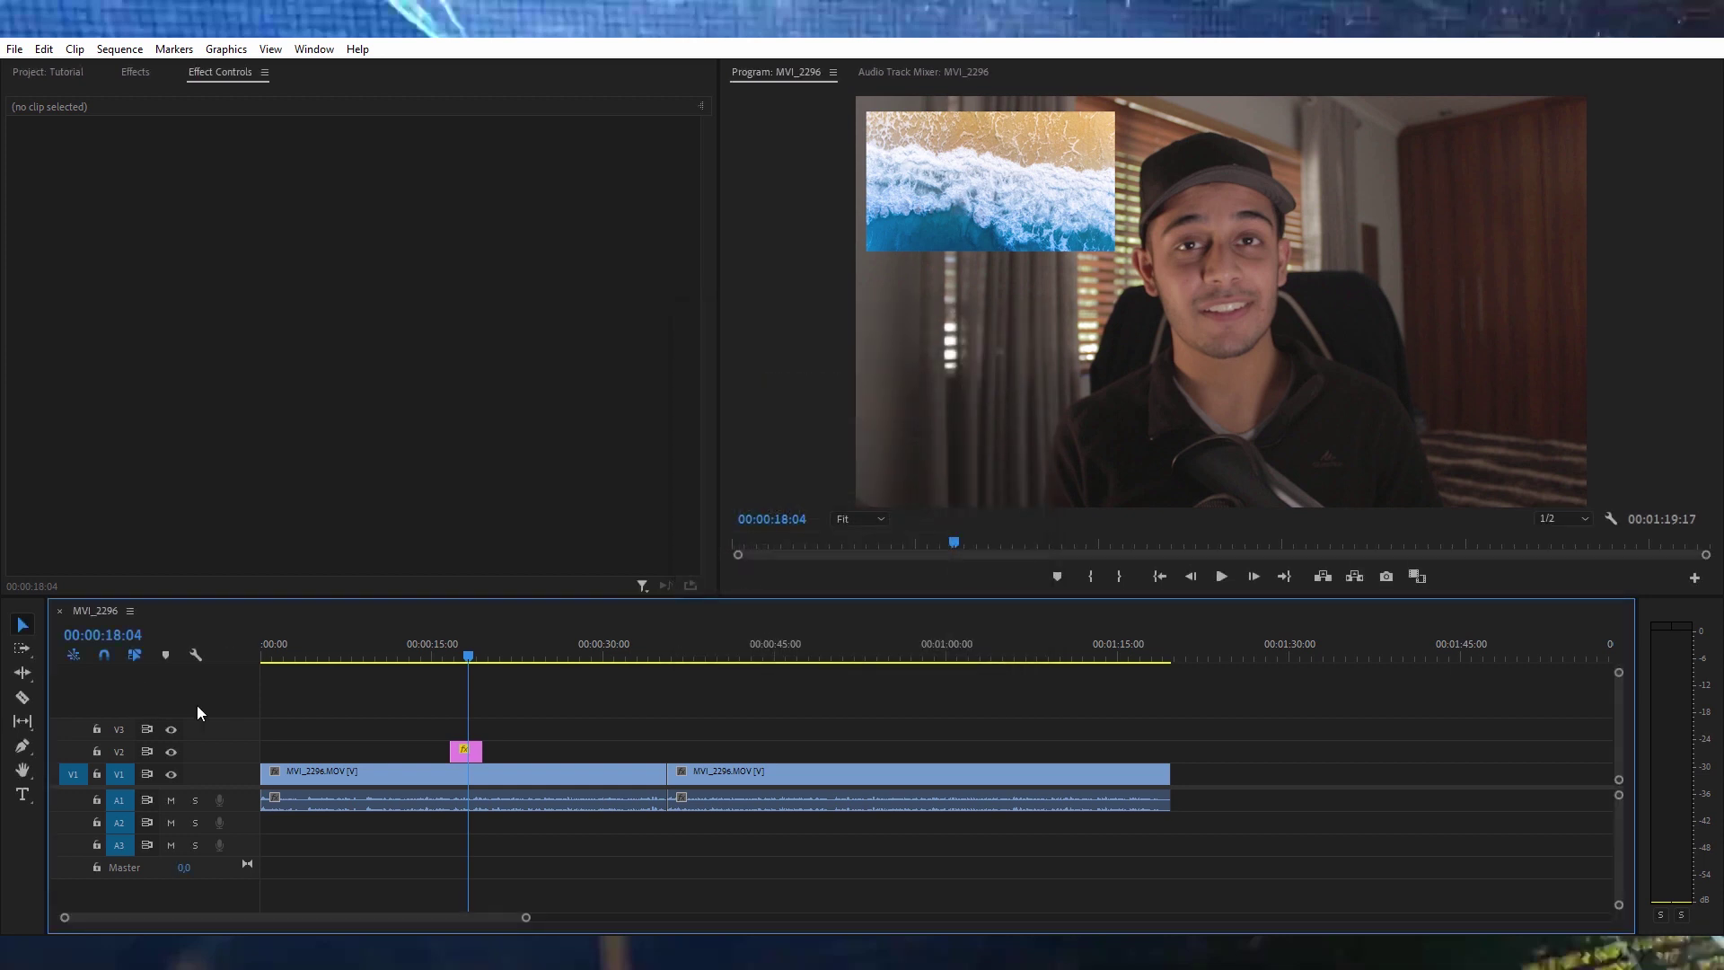
- Lower the volume of the Audio 1 track to -0.4 dB in the audio track mixer
{"action": "left_click", "coordinate": [45, 81]}
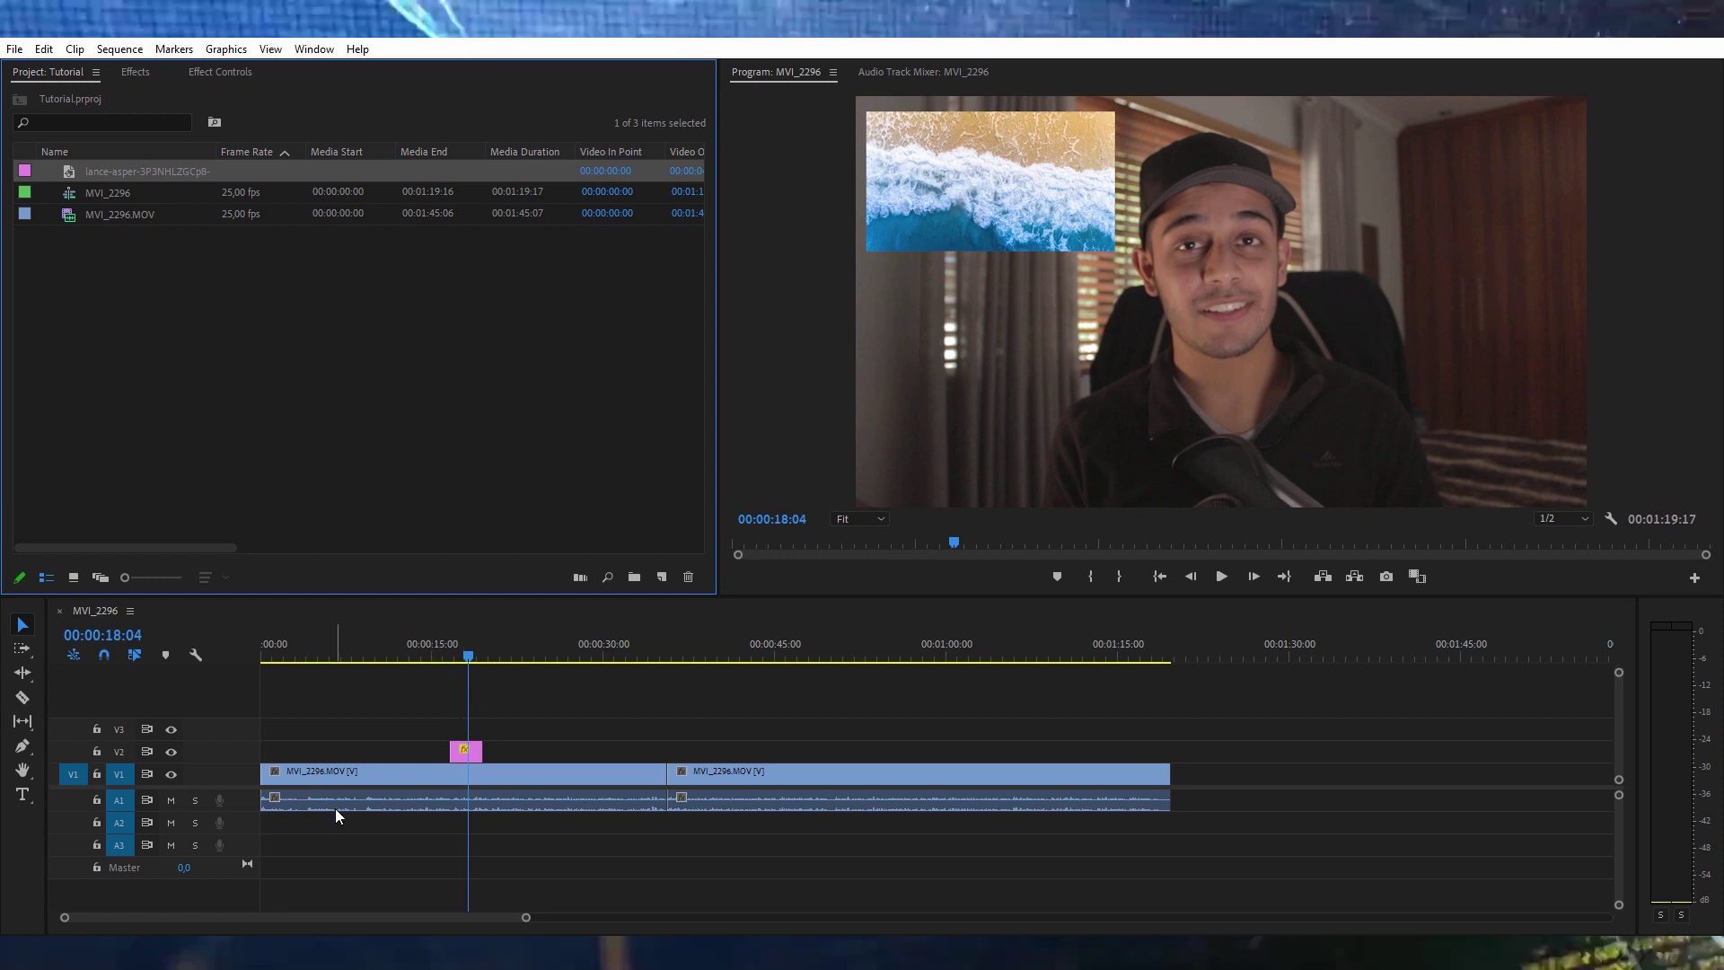
{"action": "left_click", "coordinate": [309, 822]}
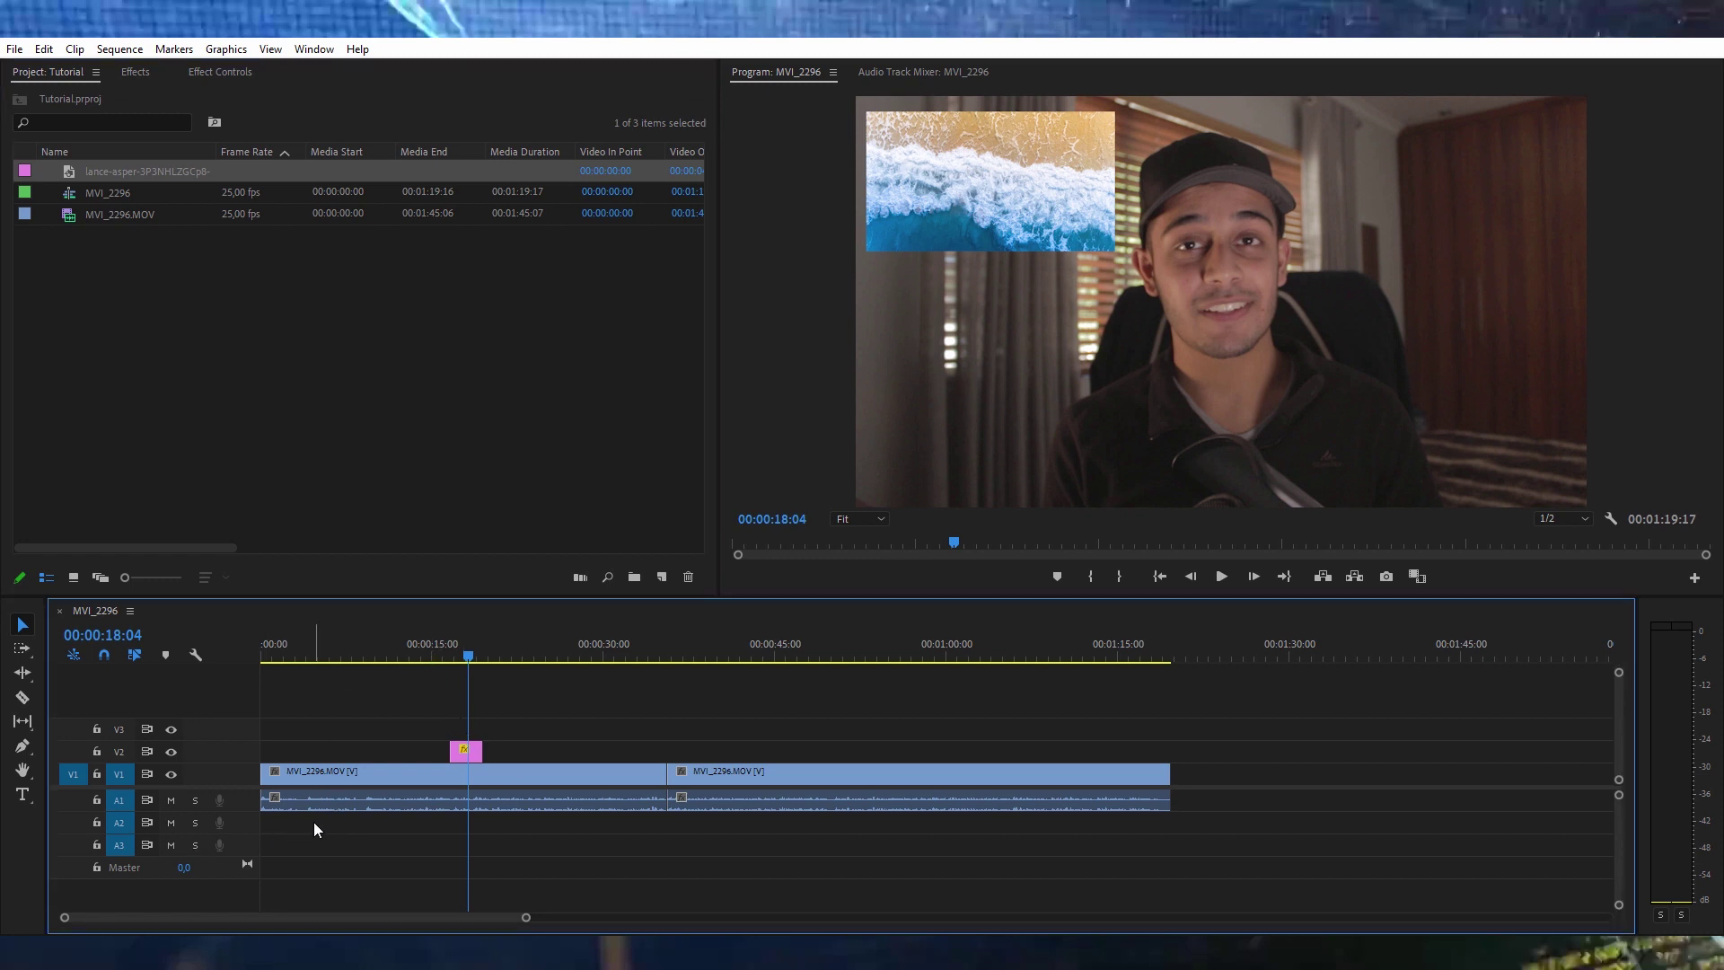
{"action": "left_click", "coordinate": [925, 72]}
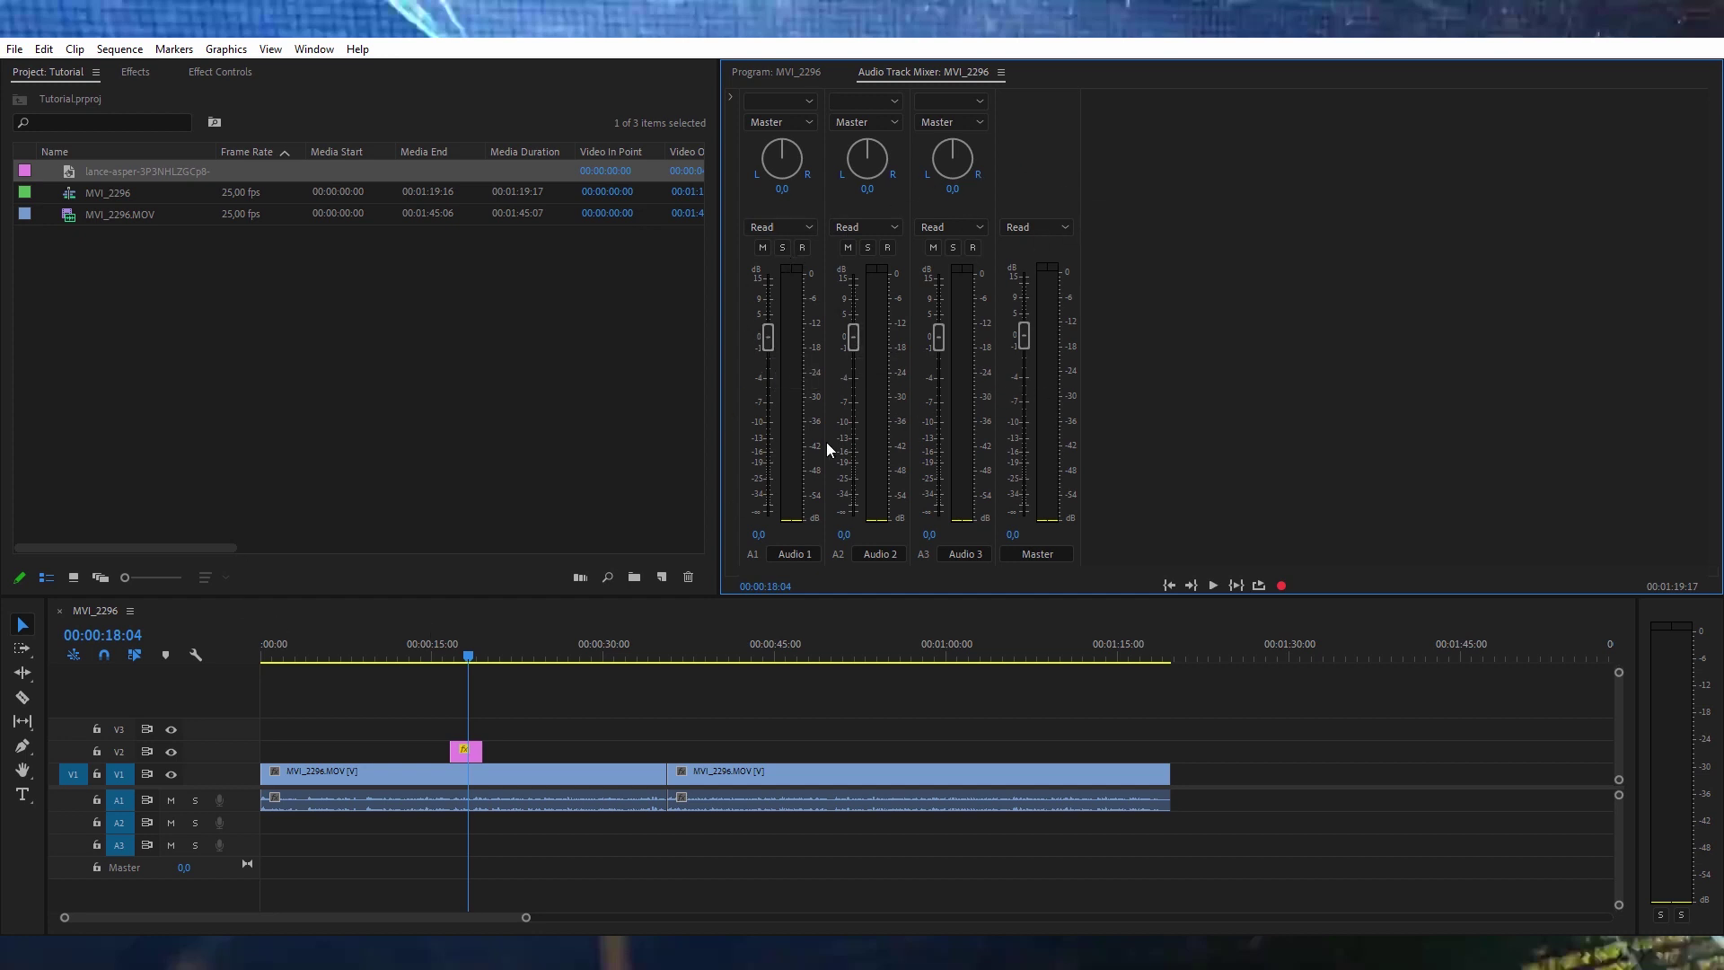
{"action": "left_click", "coordinate": [321, 796]}
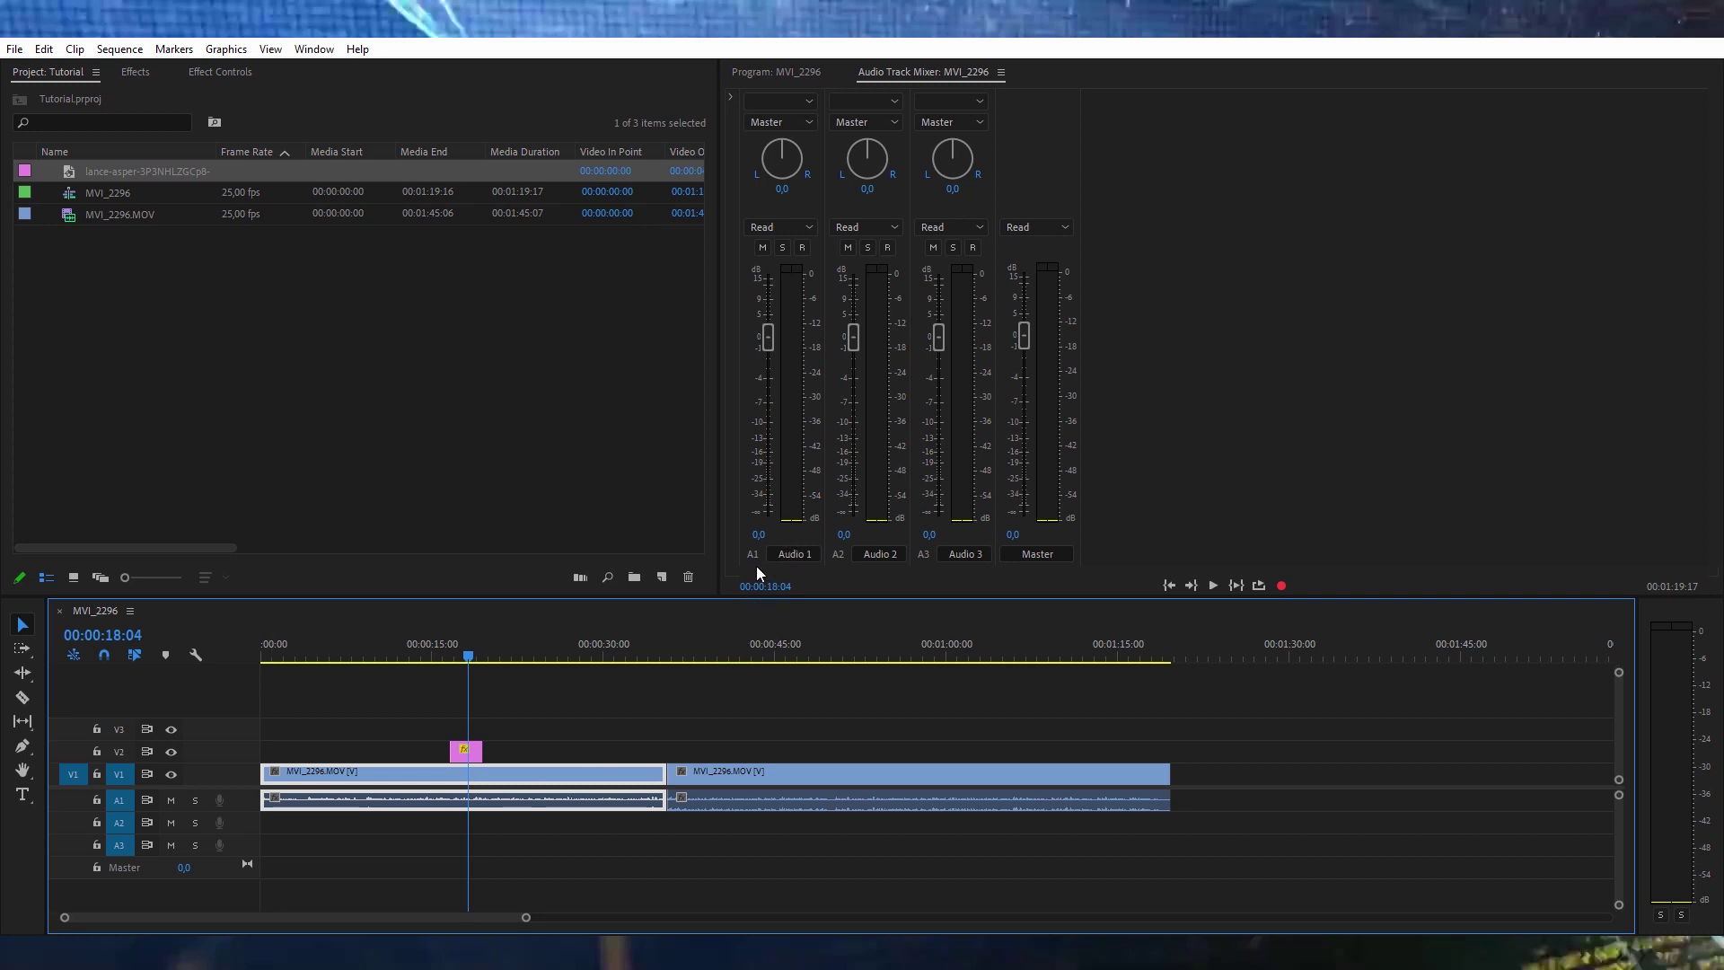
{"action": "mouse_move", "coordinate": [767, 335]}
{"action": "left_mouse_down"}
{"action": "mouse_move", "coordinate": [778, 457]}
{"action": "mouse_move", "coordinate": [739, 298]}
{"action": "mouse_move", "coordinate": [778, 332]}
{"action": "mouse_move", "coordinate": [777, 314]}
{"action": "mouse_move", "coordinate": [787, 342]}
{"action": "left_mouse_up"}
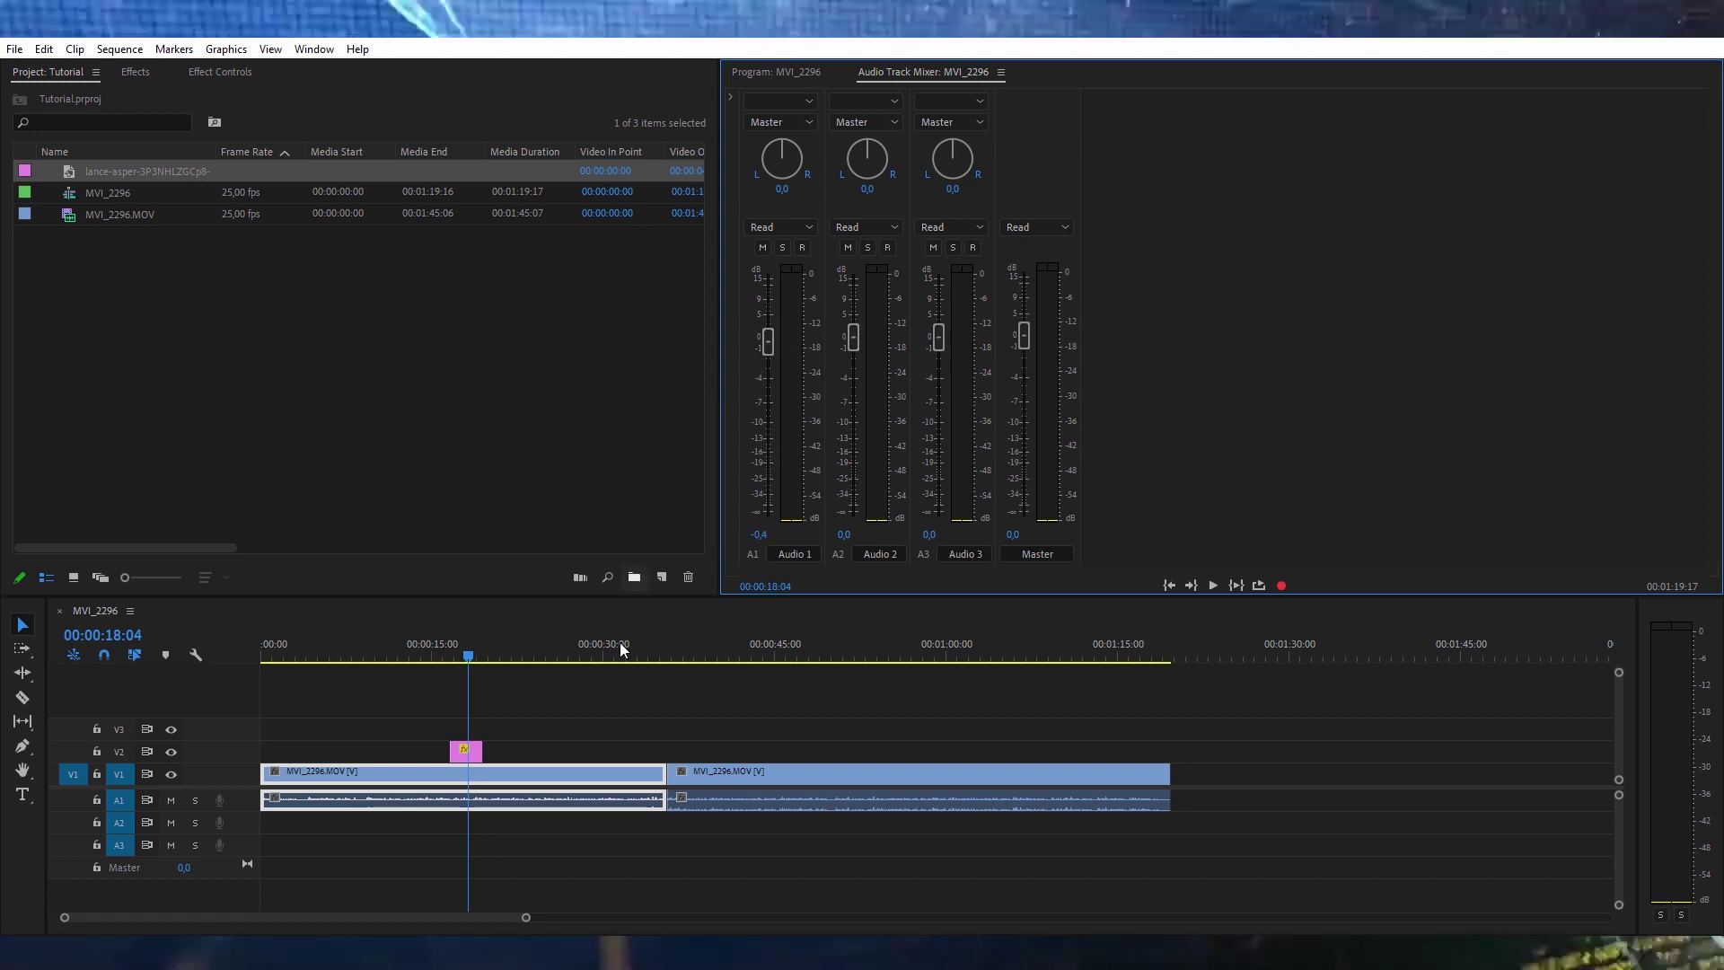
{"action": "left_click", "coordinate": [529, 827]}
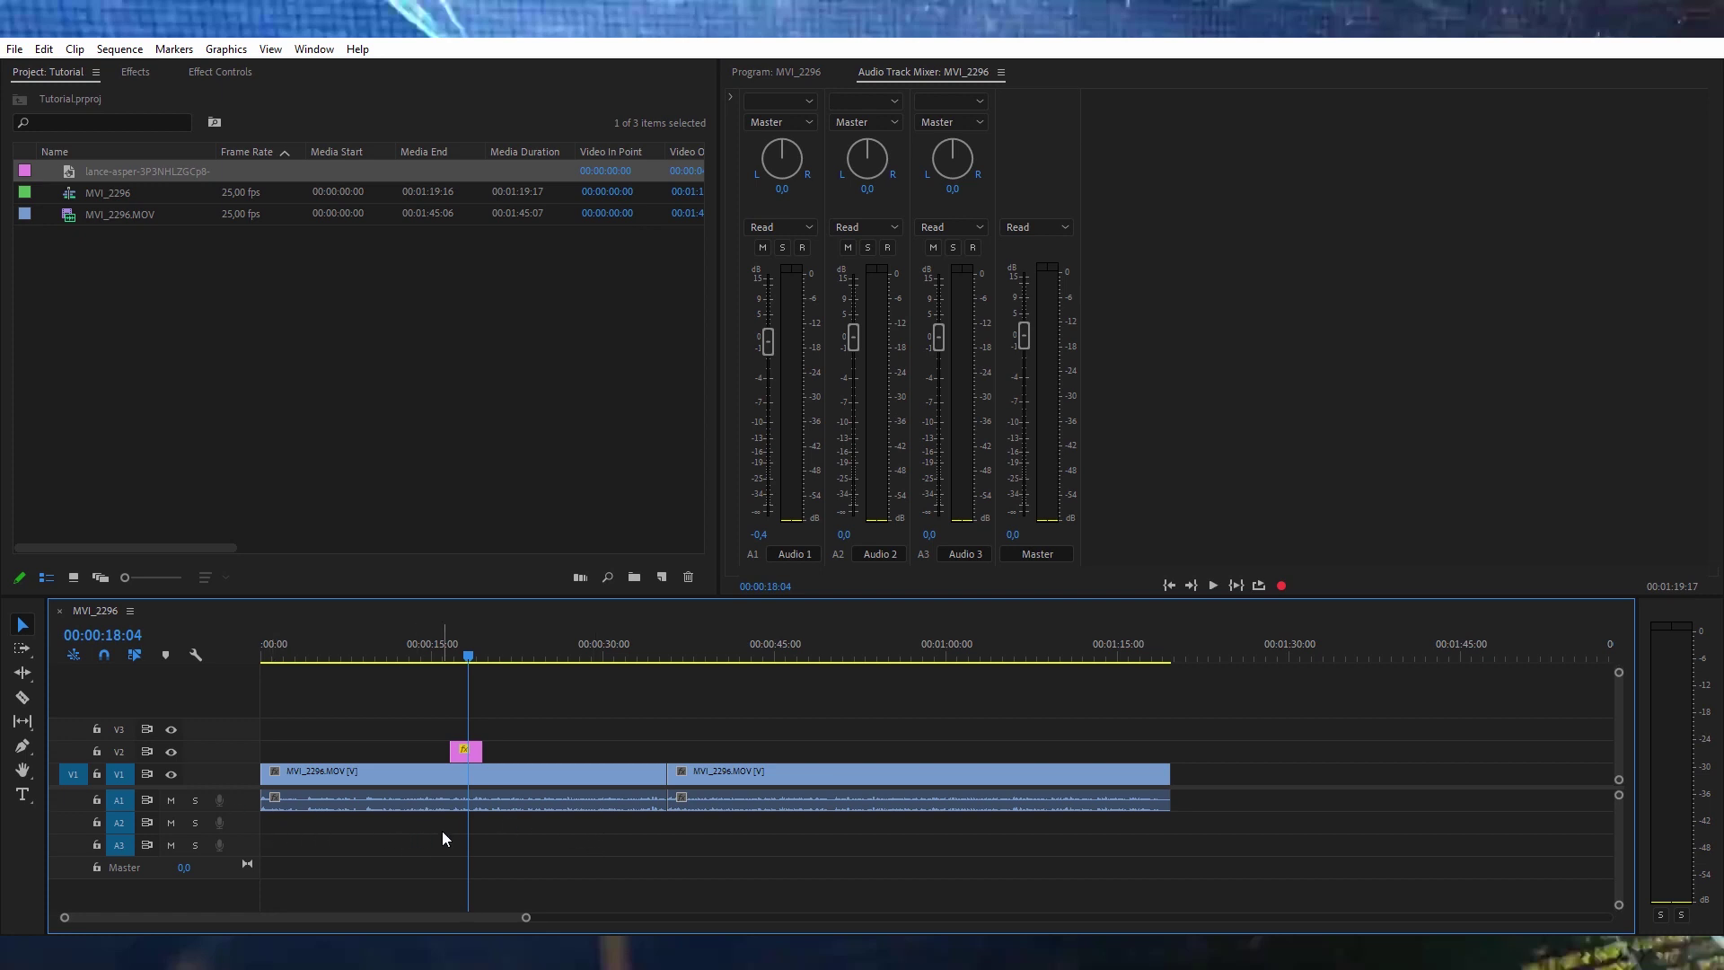
- Import Lava.mp3 from the New Music folder and place it on the A2 track at the start of the sequence
{"action": "double_click", "coordinate": [245, 376]}
{"action": "scroll", "coordinate": [335, 485], "scroll_direction": "down", "scroll_amount": 1}
{"action": "left_click", "coordinate": [343, 490]}
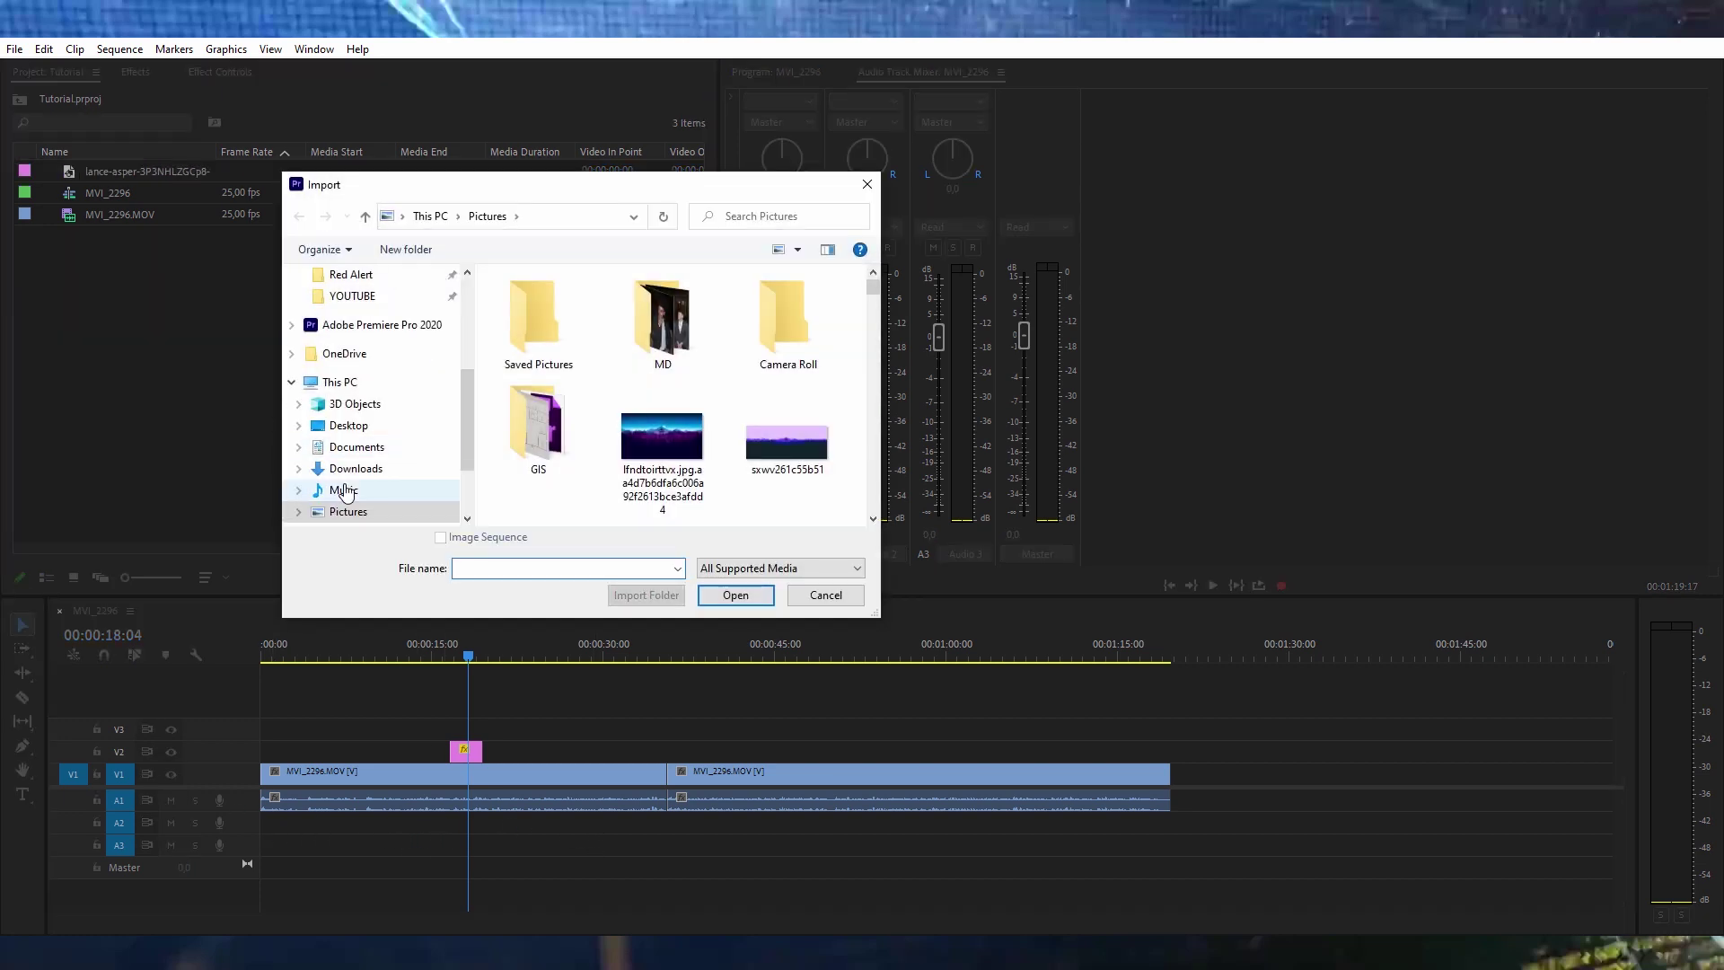
{"action": "double_click", "coordinate": [539, 378]}
{"action": "double_click", "coordinate": [536, 378]}
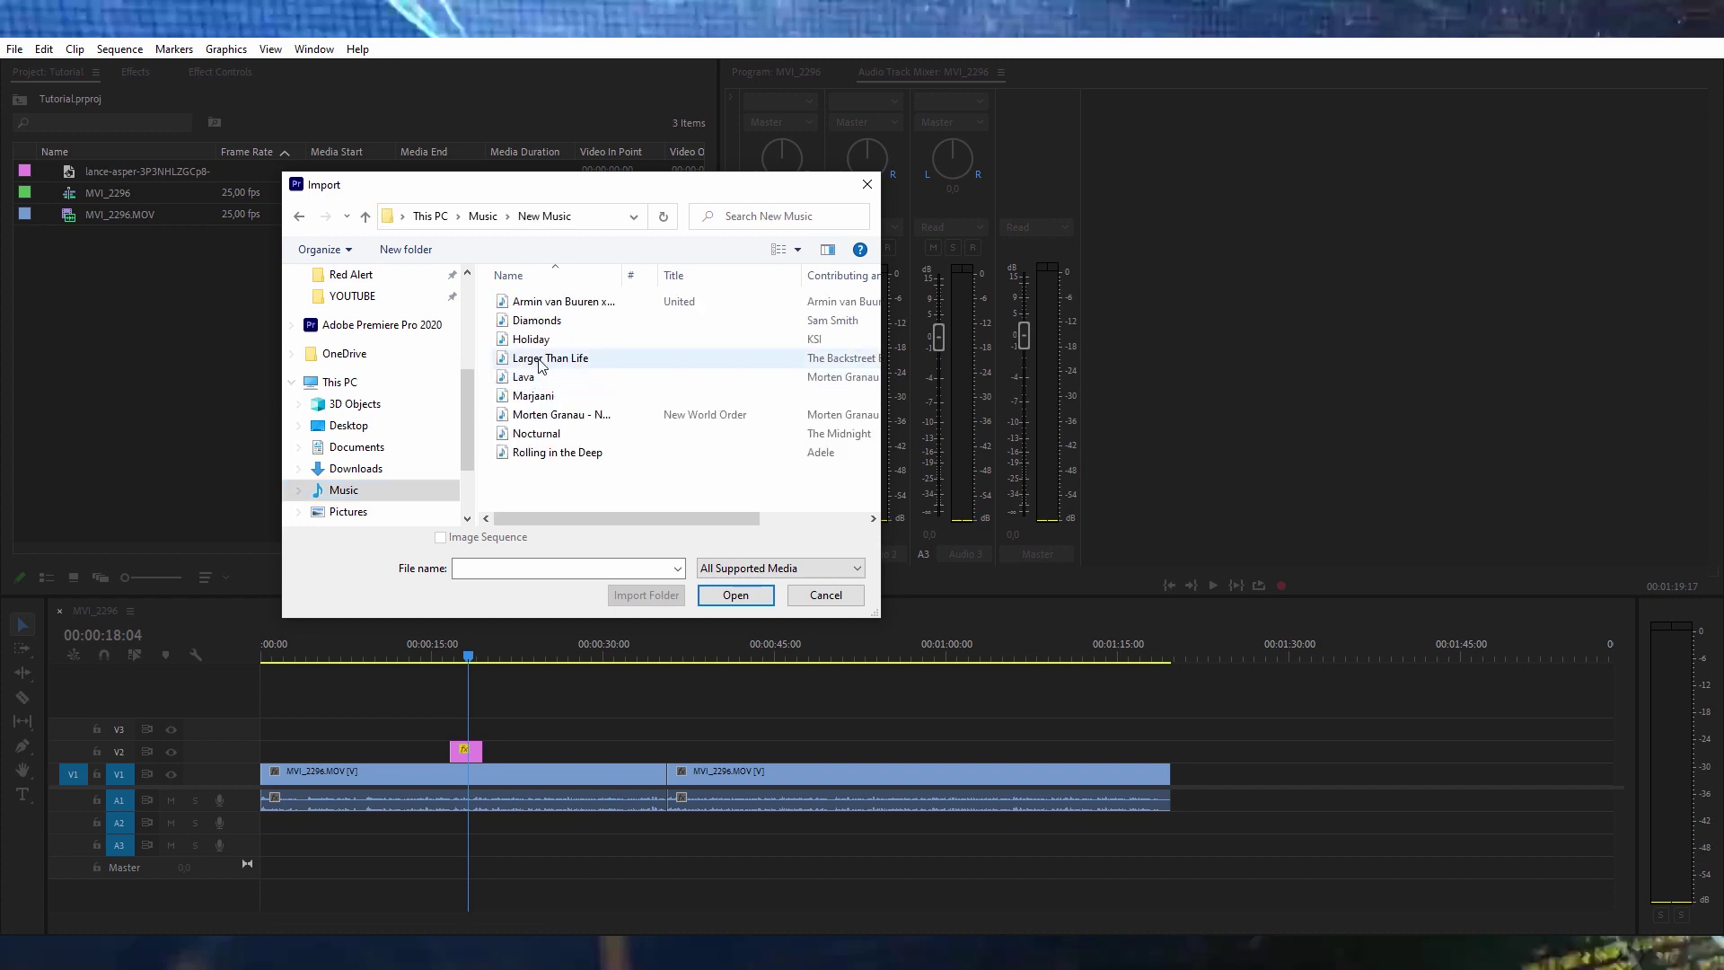
{"action": "left_click_drag", "start_coordinate": [98, 247], "coordinate": [265, 831]}
- Set the volume of the Audio 2 music track to -30 dB and lower it slightly further with its fader
{"action": "left_click", "coordinate": [462, 822]}
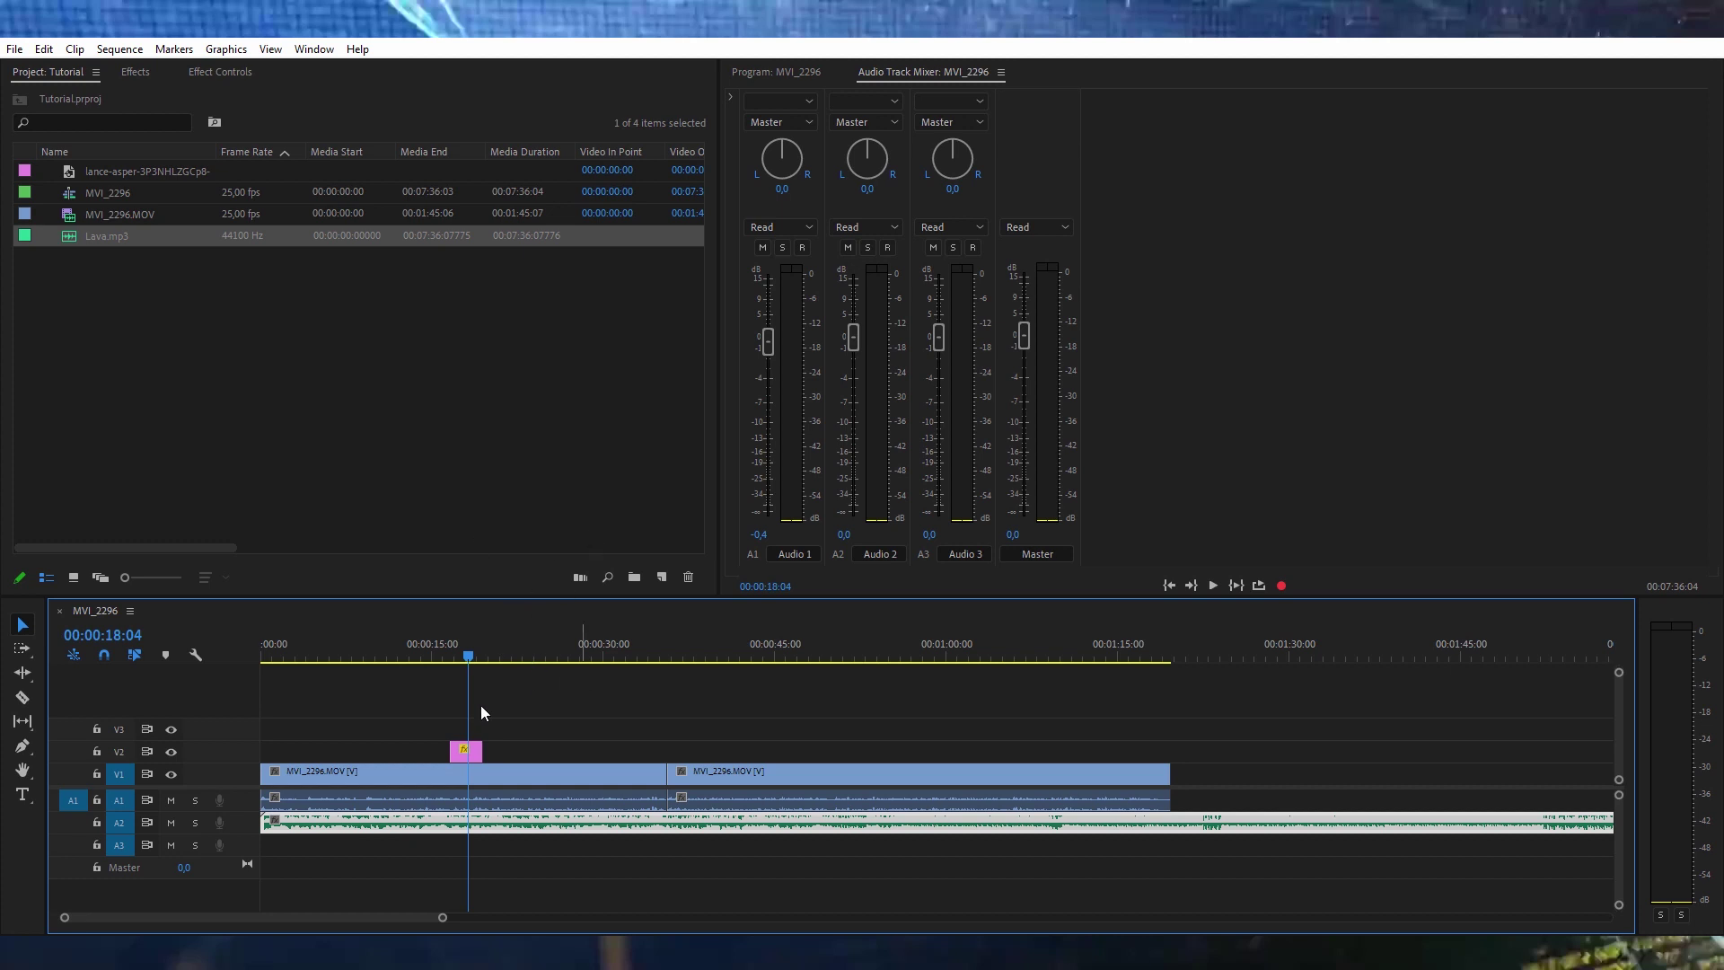
{"action": "left_click", "coordinate": [467, 797]}
{"action": "left_click", "coordinate": [481, 821]}
{"action": "left_click_drag", "start_coordinate": [858, 332], "coordinate": [869, 475]}
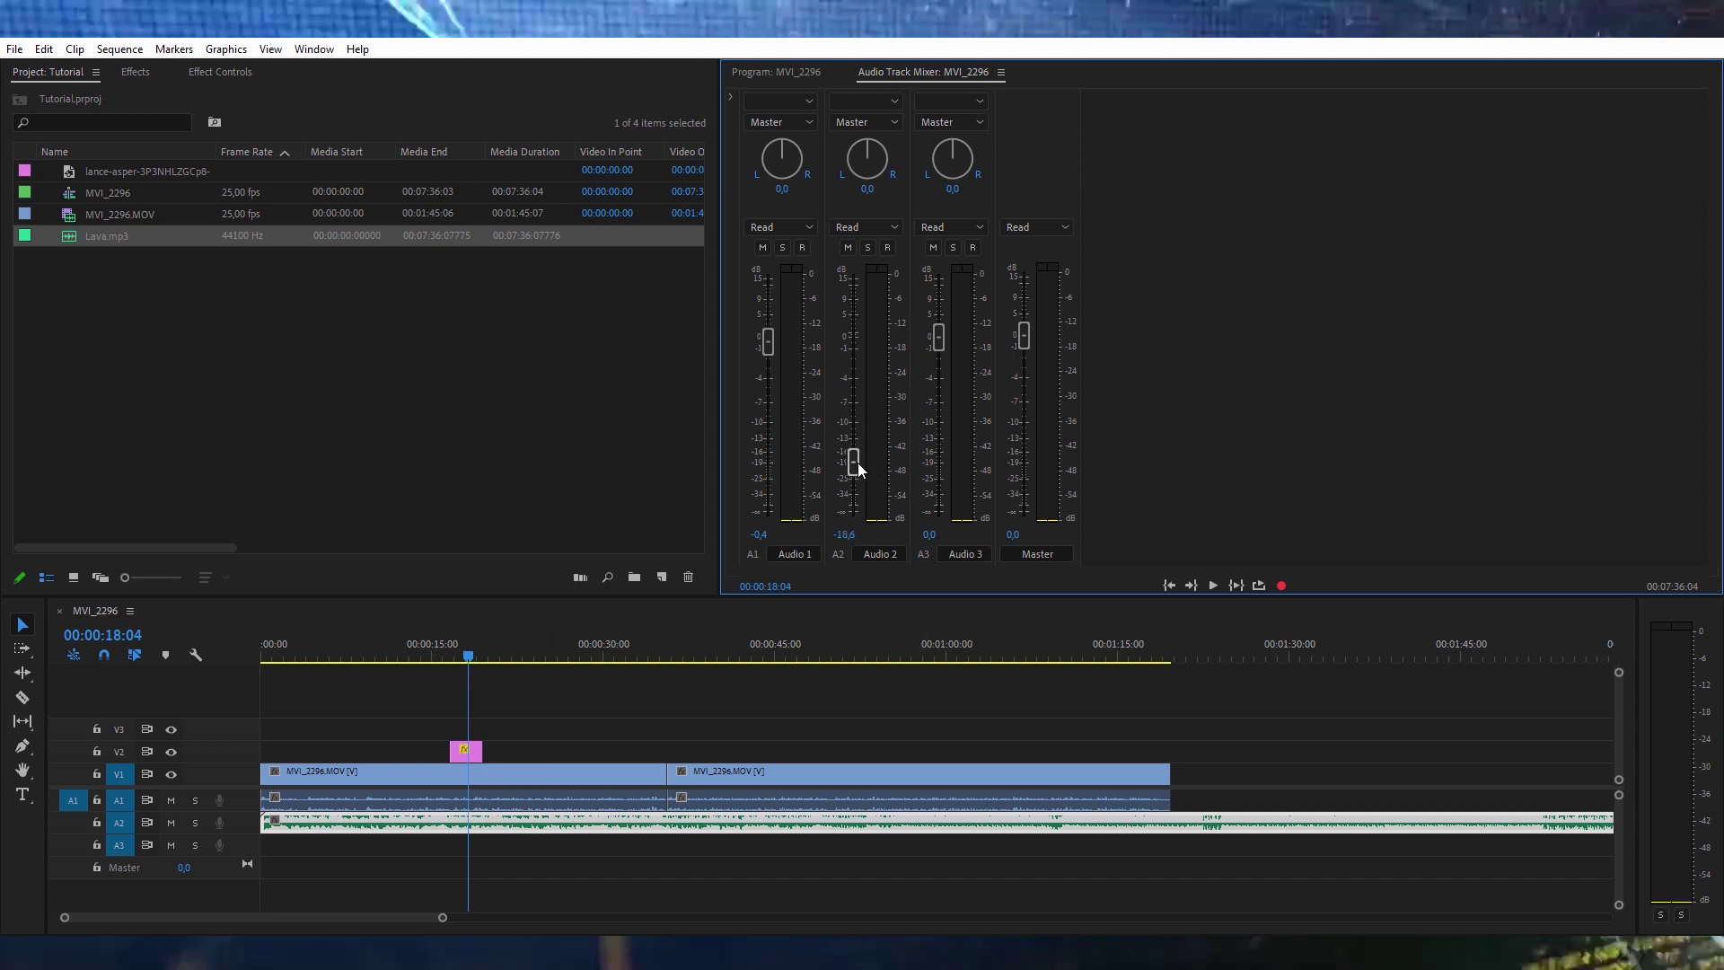
{"action": "left_click", "coordinate": [848, 534]}
{"action": "type", "text": "-30"}
{"action": "key", "text": "Return"}
{"action": "left_click_drag", "start_coordinate": [853, 489], "coordinate": [861, 498]}
{"action": "left_click", "coordinate": [429, 805]}
{"action": "left_click", "coordinate": [413, 822]}
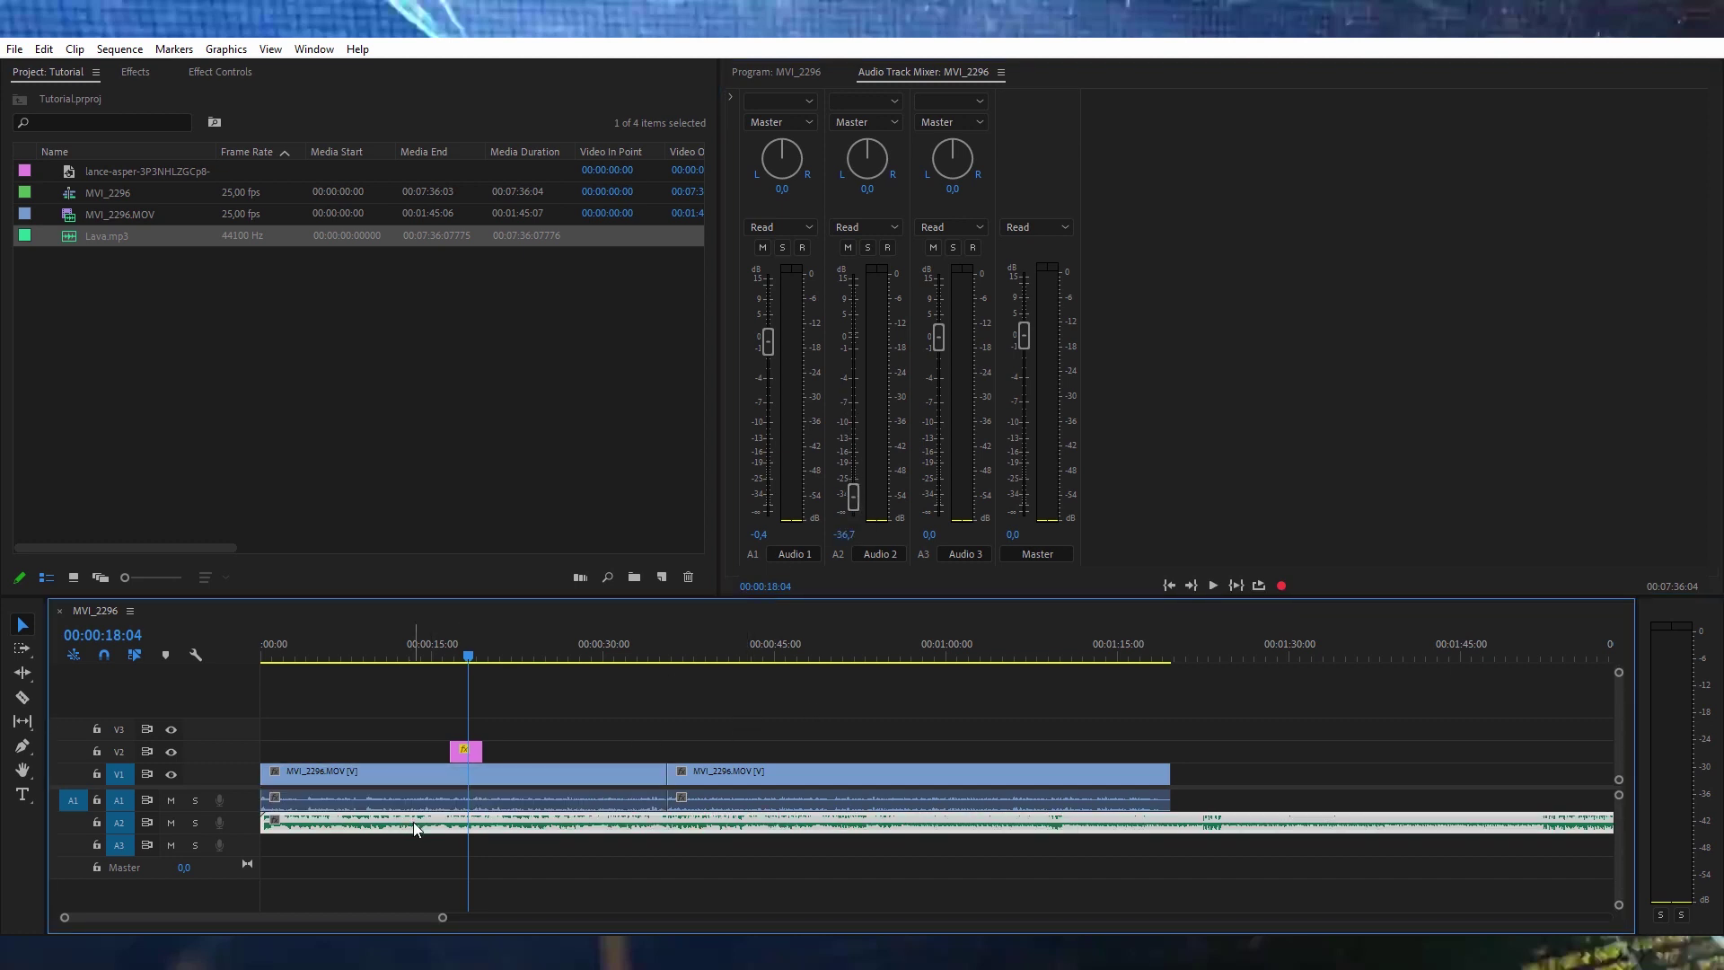
- Display the sequence picture at 00:00:05:12 in place of the audio mixer and select the first MVI_2296 clip
{"action": "left_click", "coordinate": [324, 643]}
{"action": "left_click", "coordinate": [777, 72]}
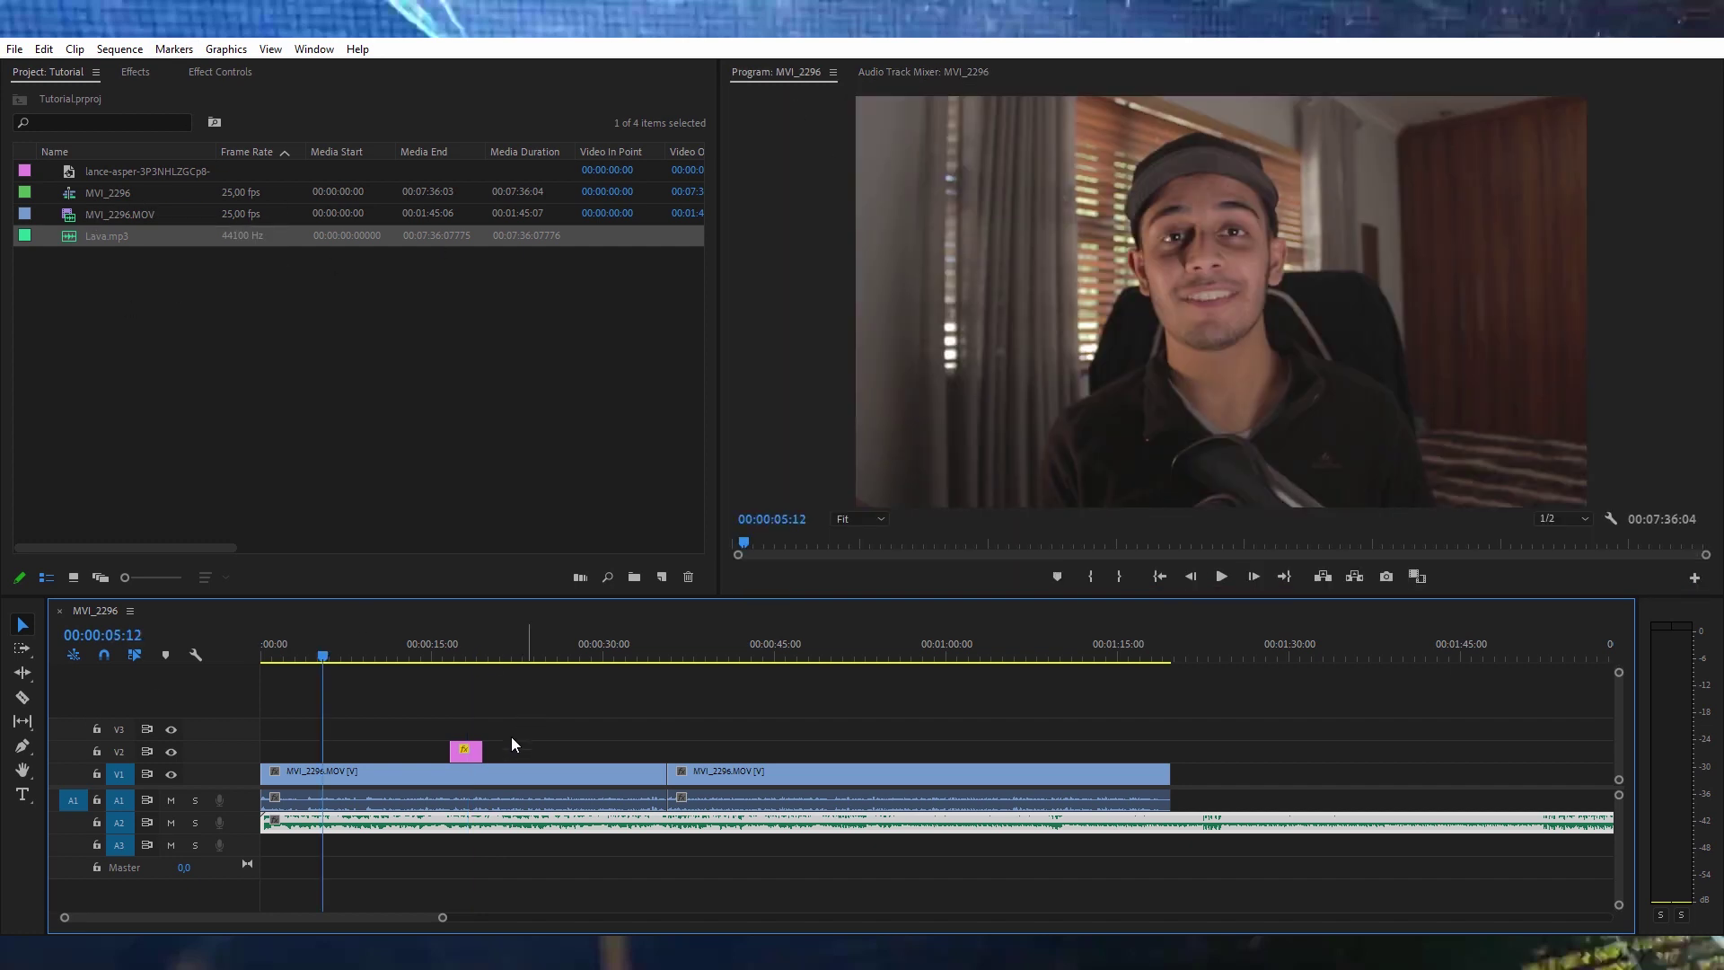
{"action": "left_click", "coordinate": [488, 773]}
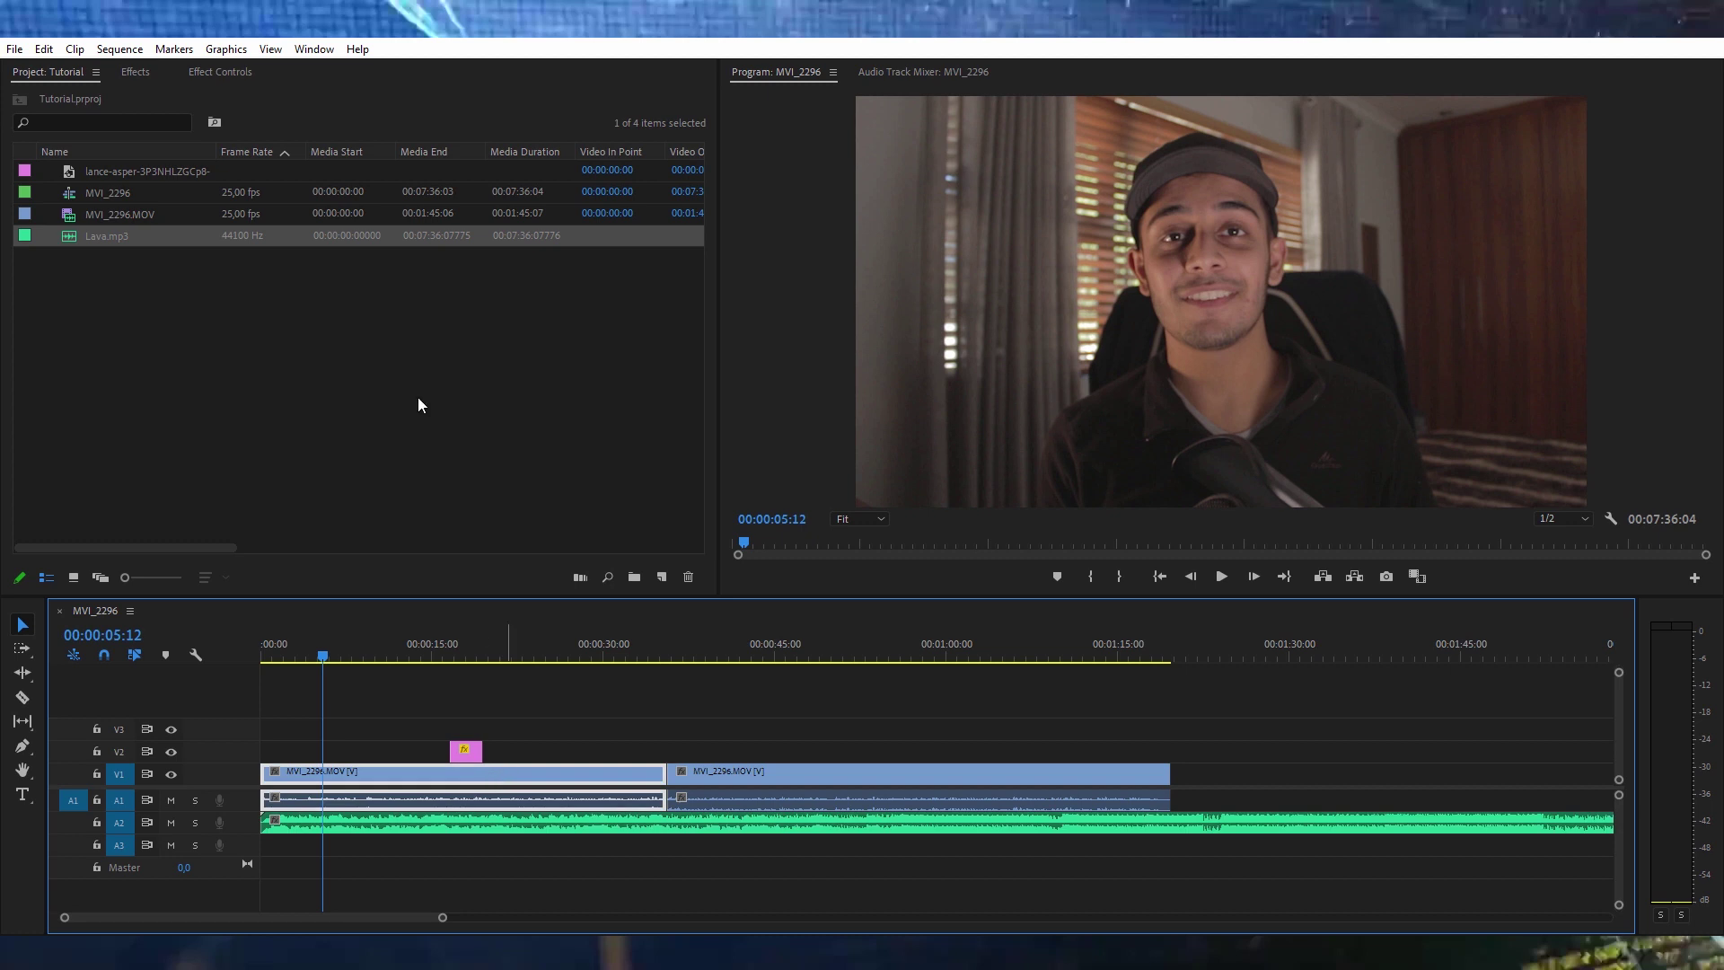
- List the available video effect categories and move the playhead to 00:00:09:05
{"action": "left_click", "coordinate": [135, 72]}
{"action": "left_click", "coordinate": [15, 191]}
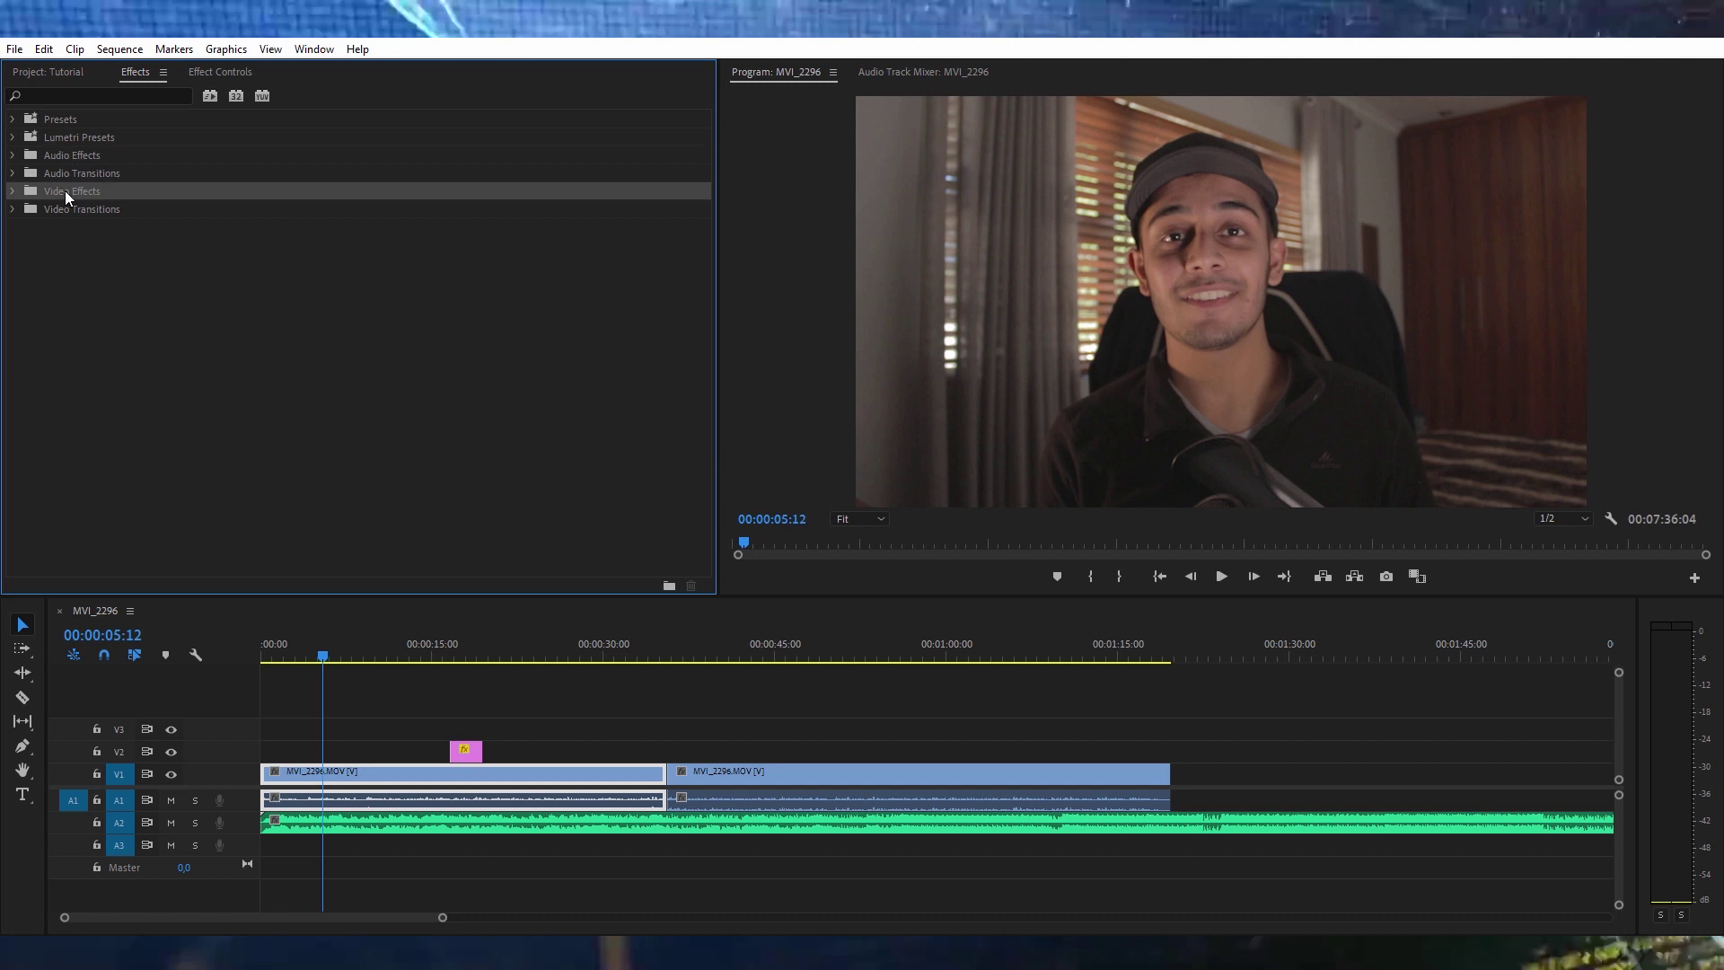
{"action": "left_click", "coordinate": [13, 192]}
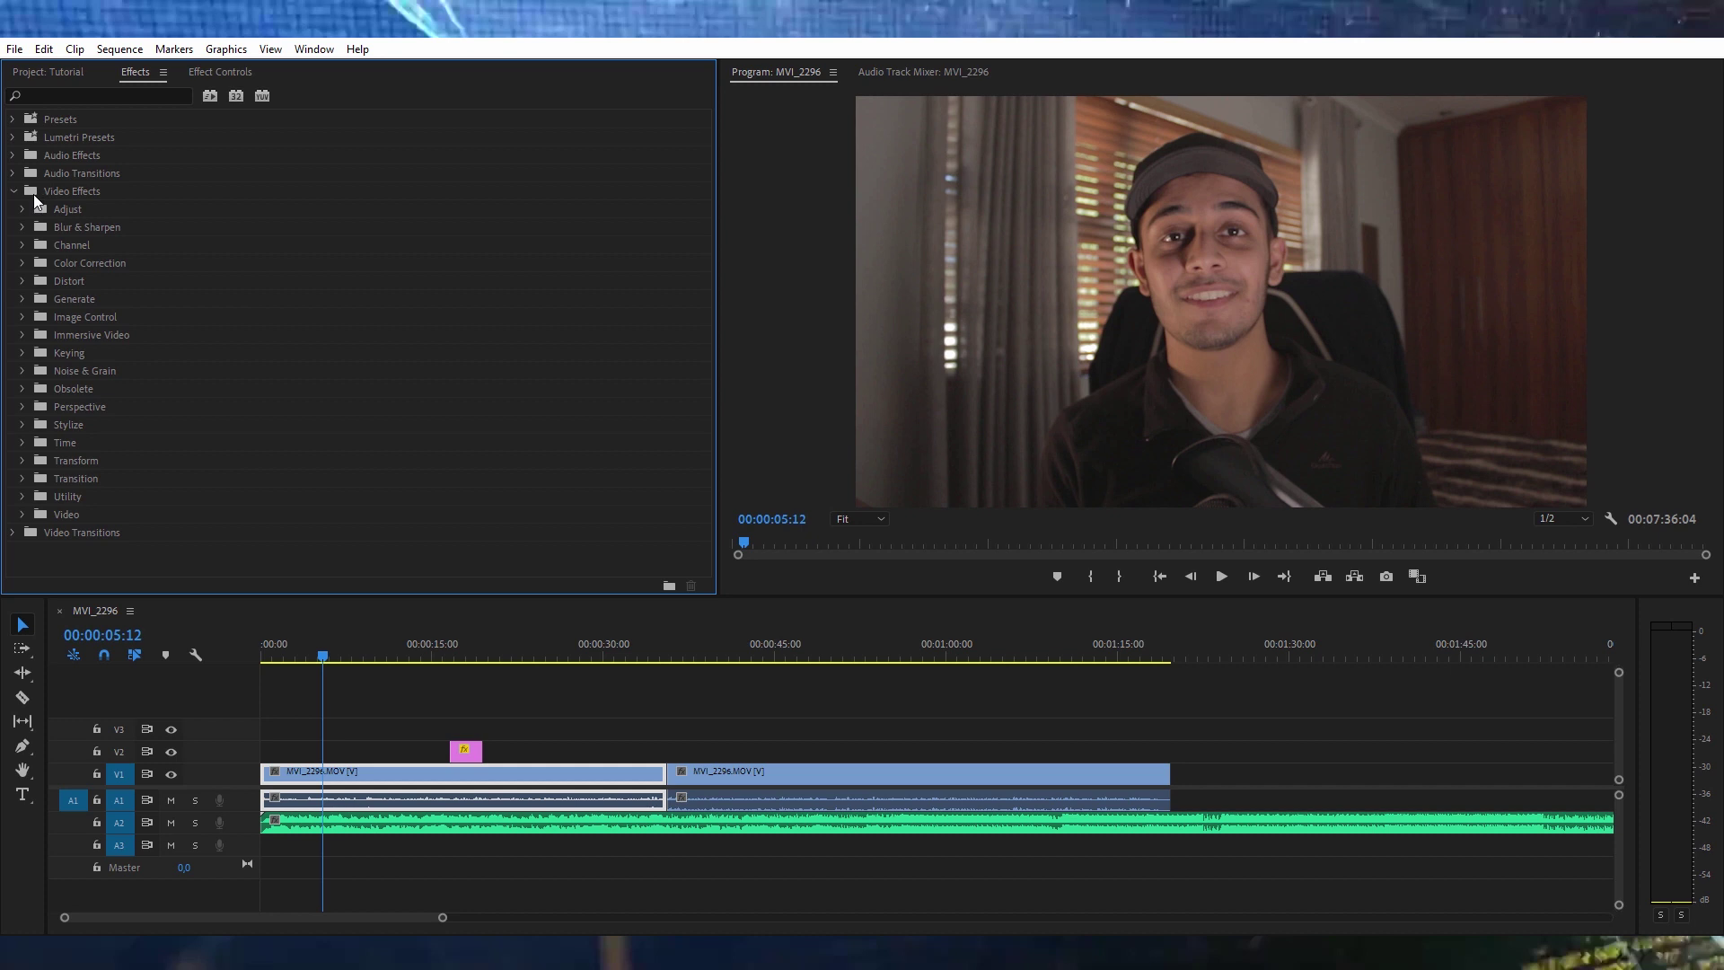
{"action": "left_click_drag", "start_coordinate": [320, 646], "coordinate": [154, 675]}
{"action": "left_click_drag", "start_coordinate": [304, 643], "coordinate": [370, 654]}
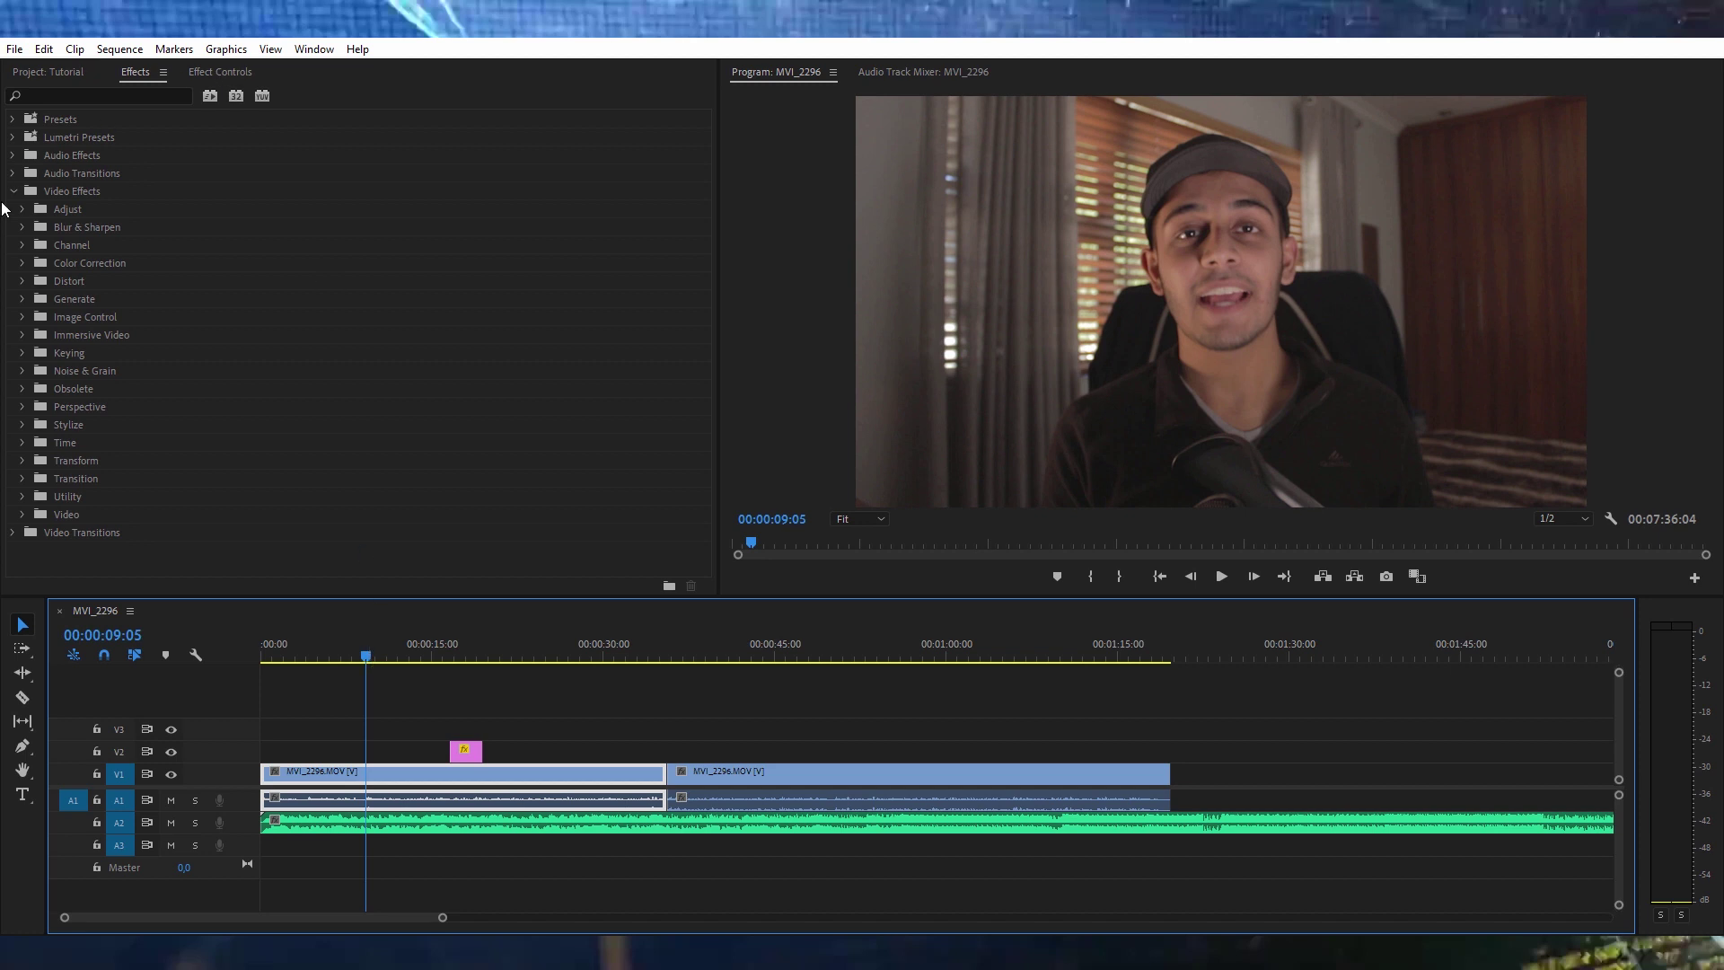
- Look through the Color Correction and Channel groups of the video effects
{"action": "left_click", "coordinate": [24, 263]}
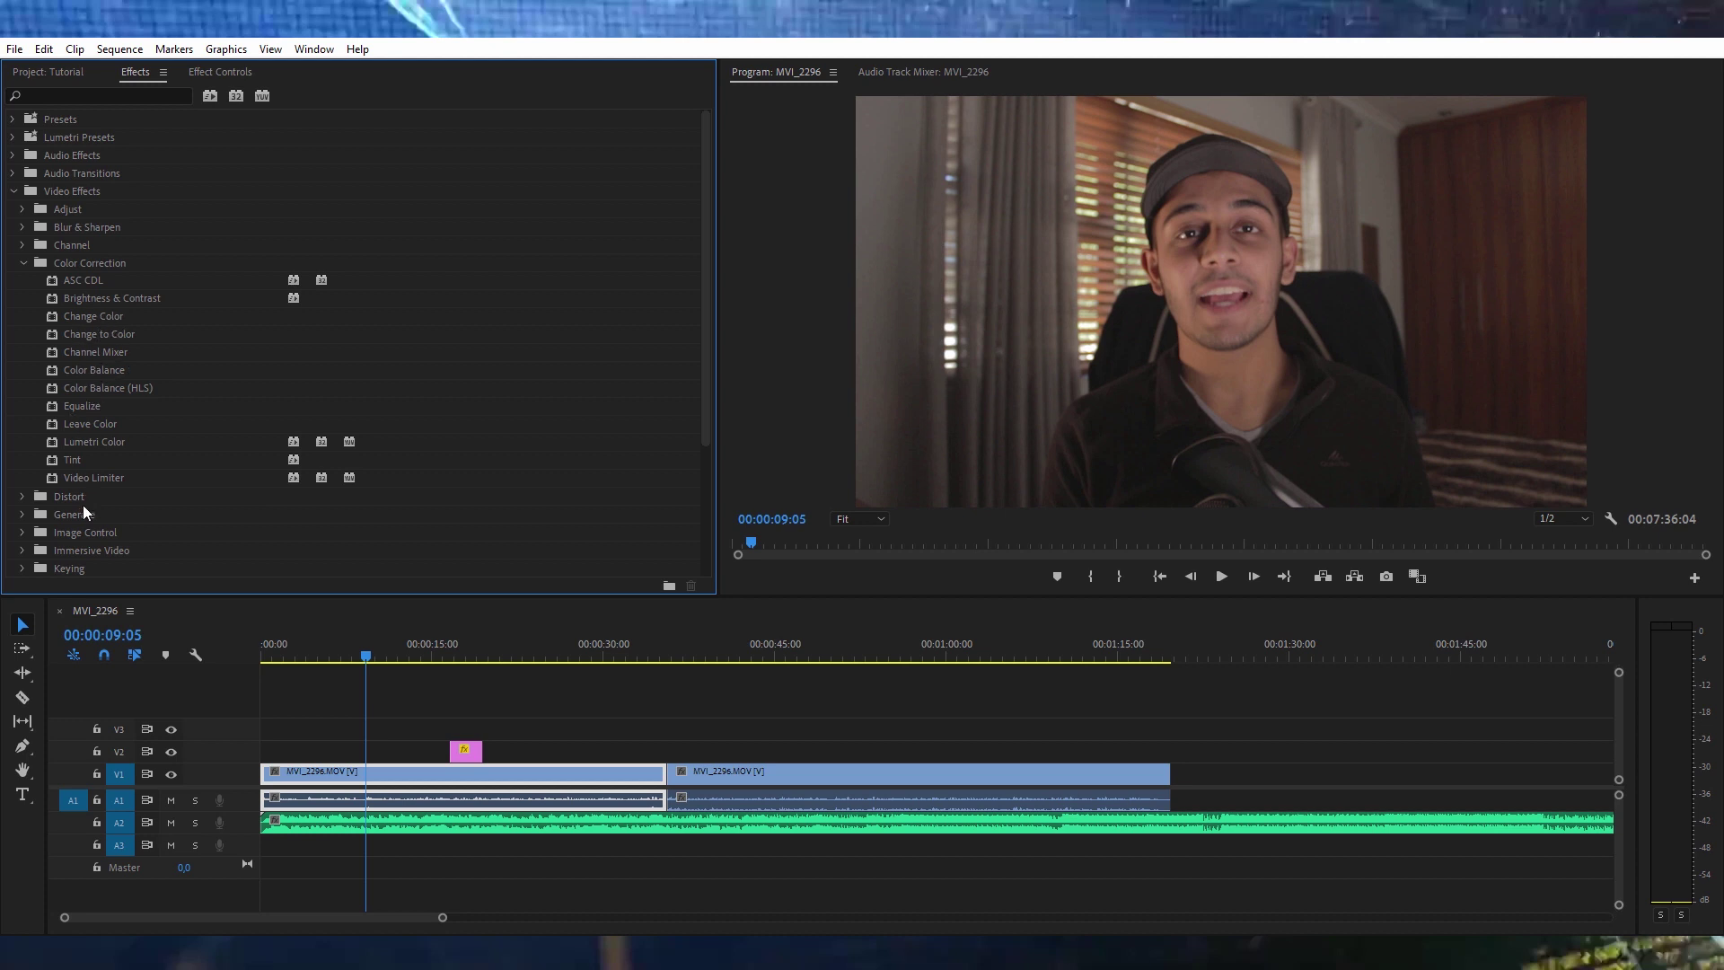
{"action": "left_click", "coordinate": [23, 263]}
{"action": "left_click", "coordinate": [22, 245]}
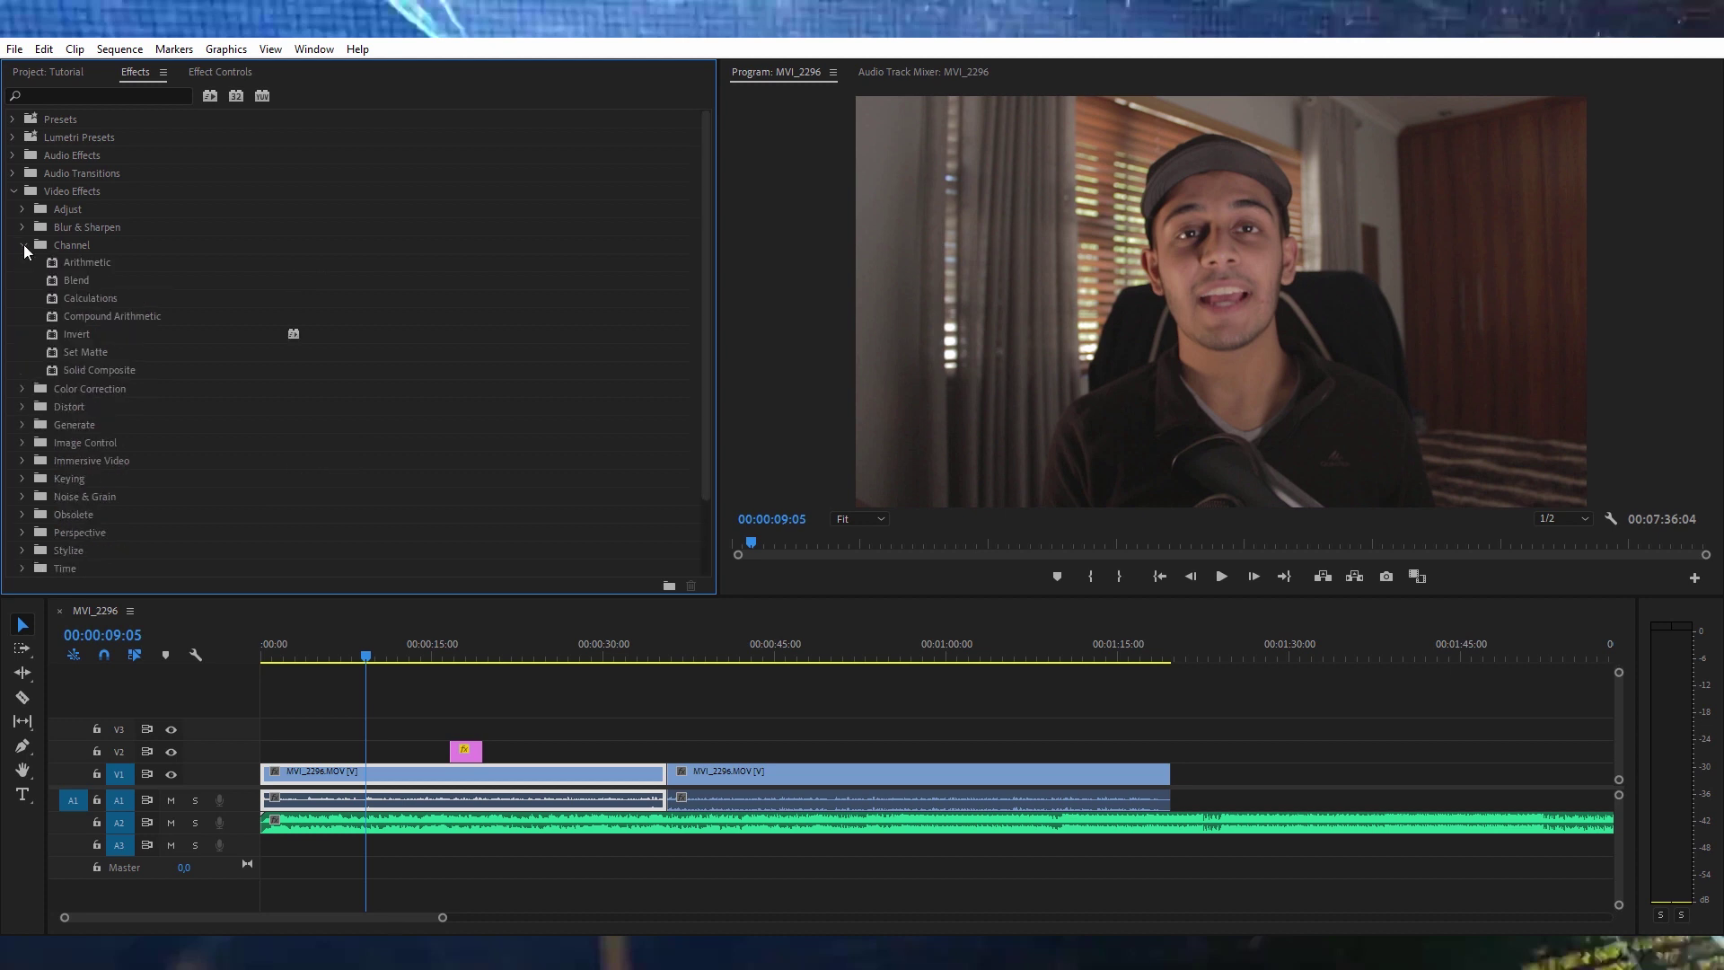
{"action": "left_click", "coordinate": [23, 246]}
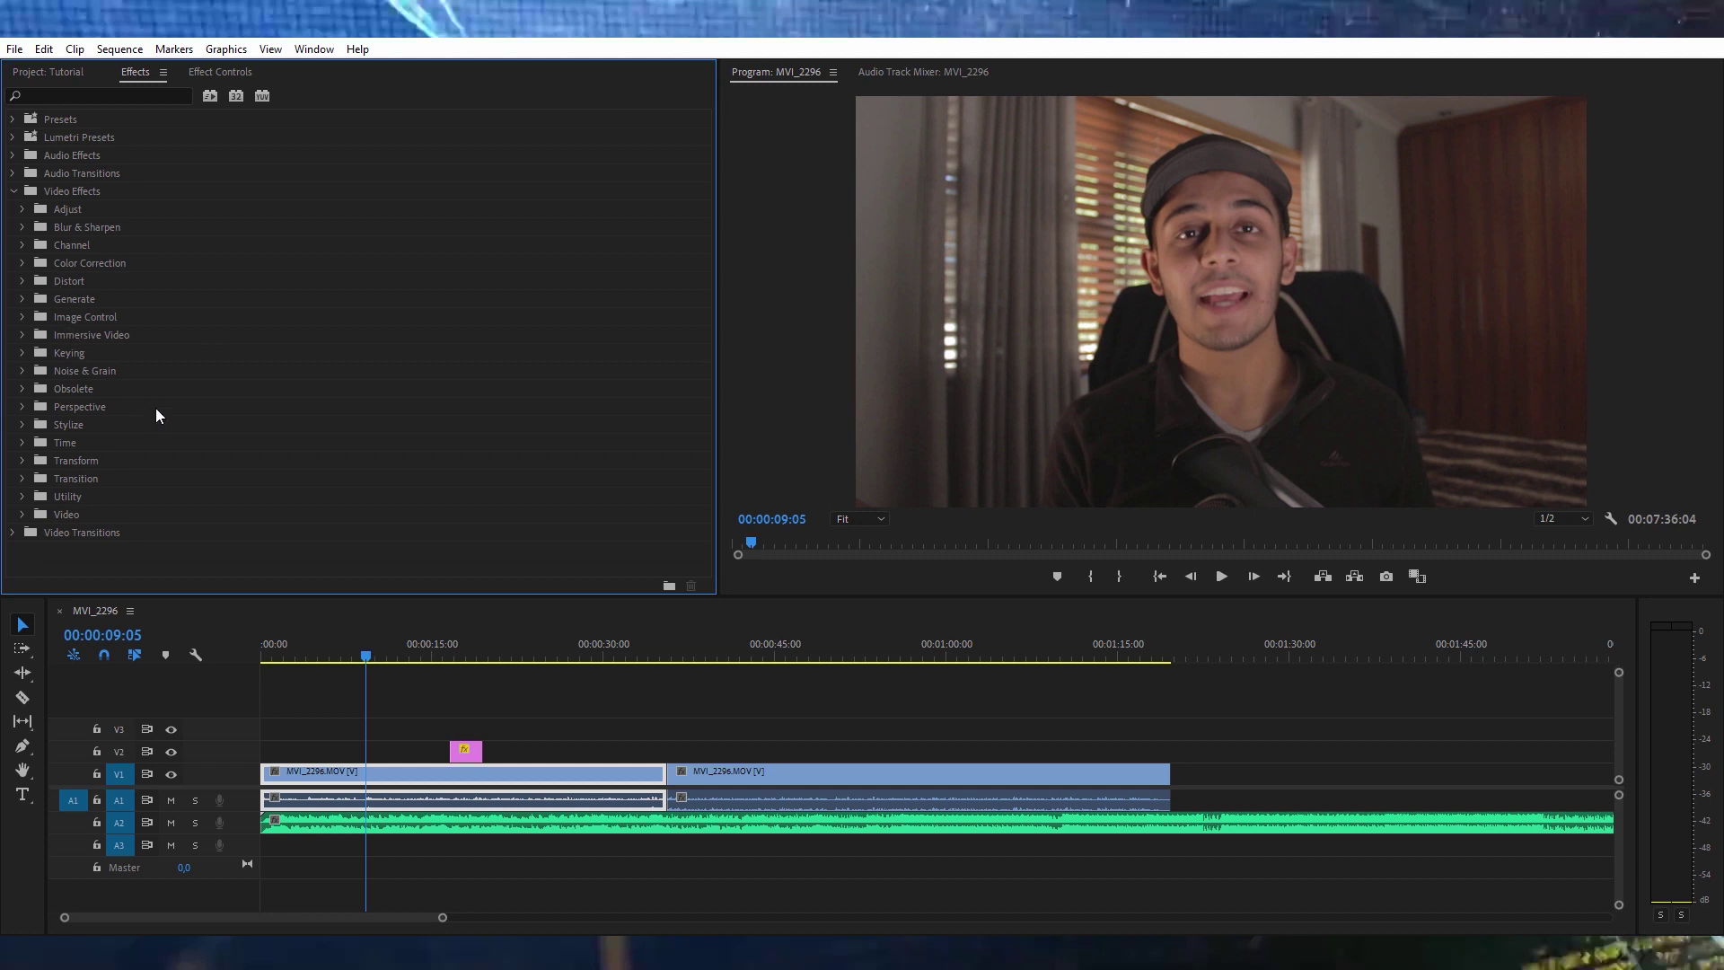
- Search the effects for "cur", apply RGB Curves to the first MVI_2296 clip and display that clip's effect settings
{"action": "left_click", "coordinate": [136, 96]}
{"action": "type", "text": "cur"}
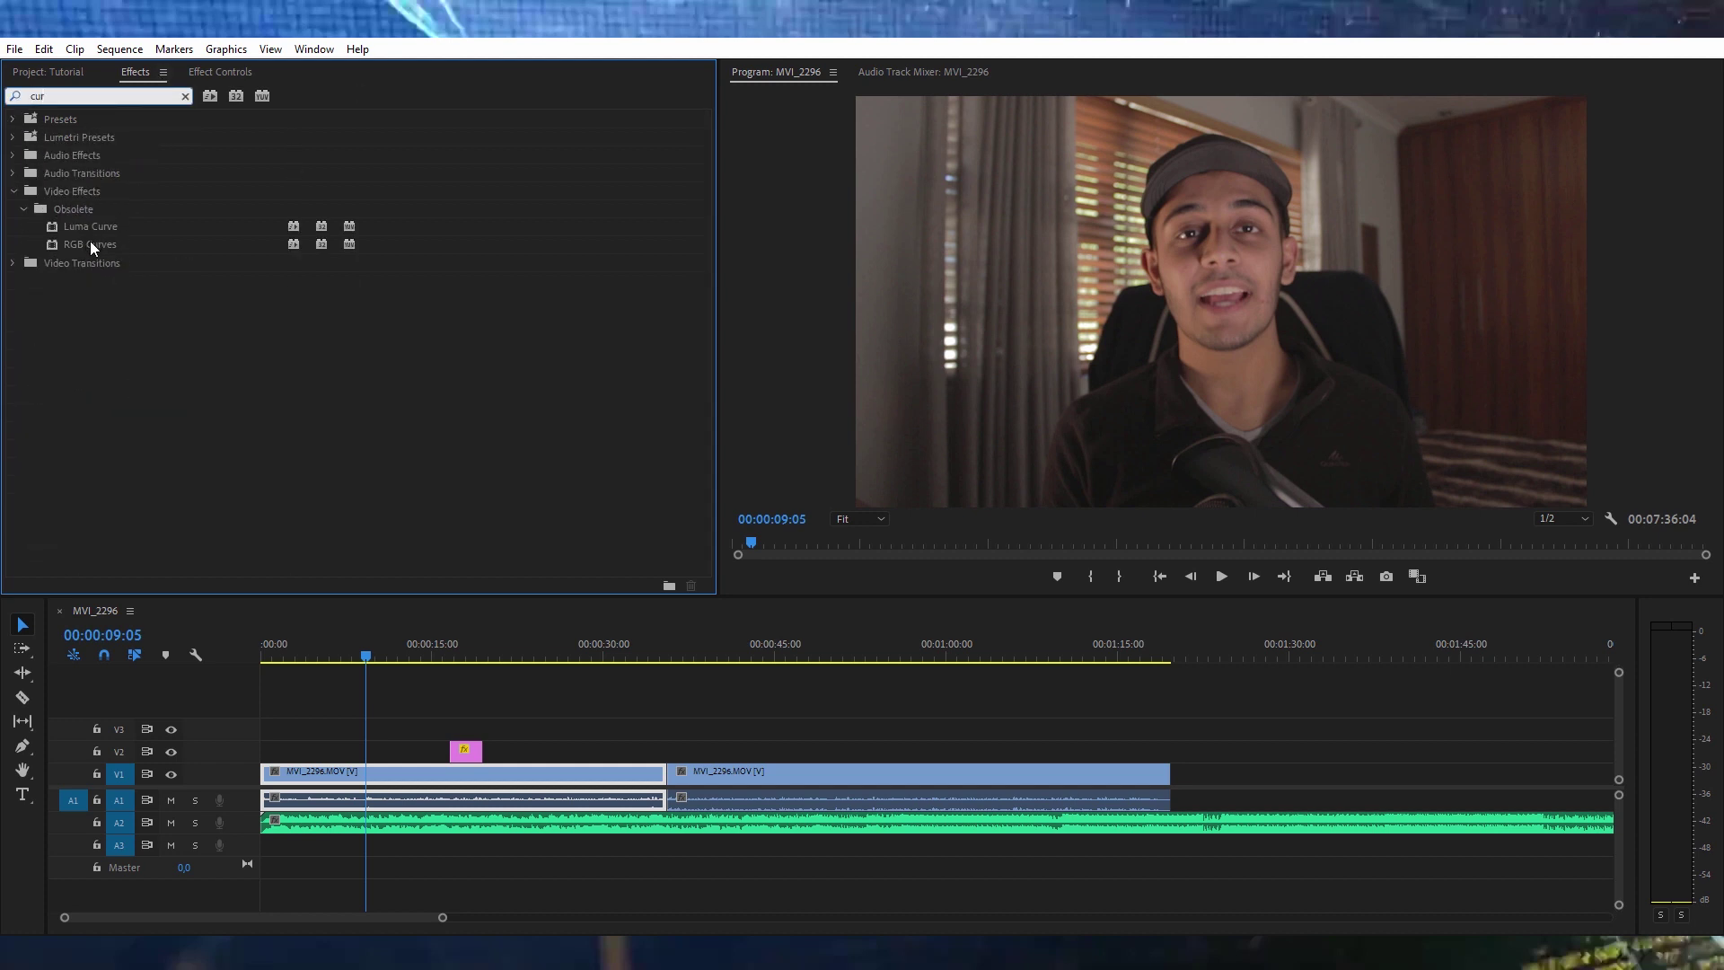
{"action": "left_click", "coordinate": [90, 243]}
{"action": "left_click_drag", "start_coordinate": [52, 244], "coordinate": [369, 773]}
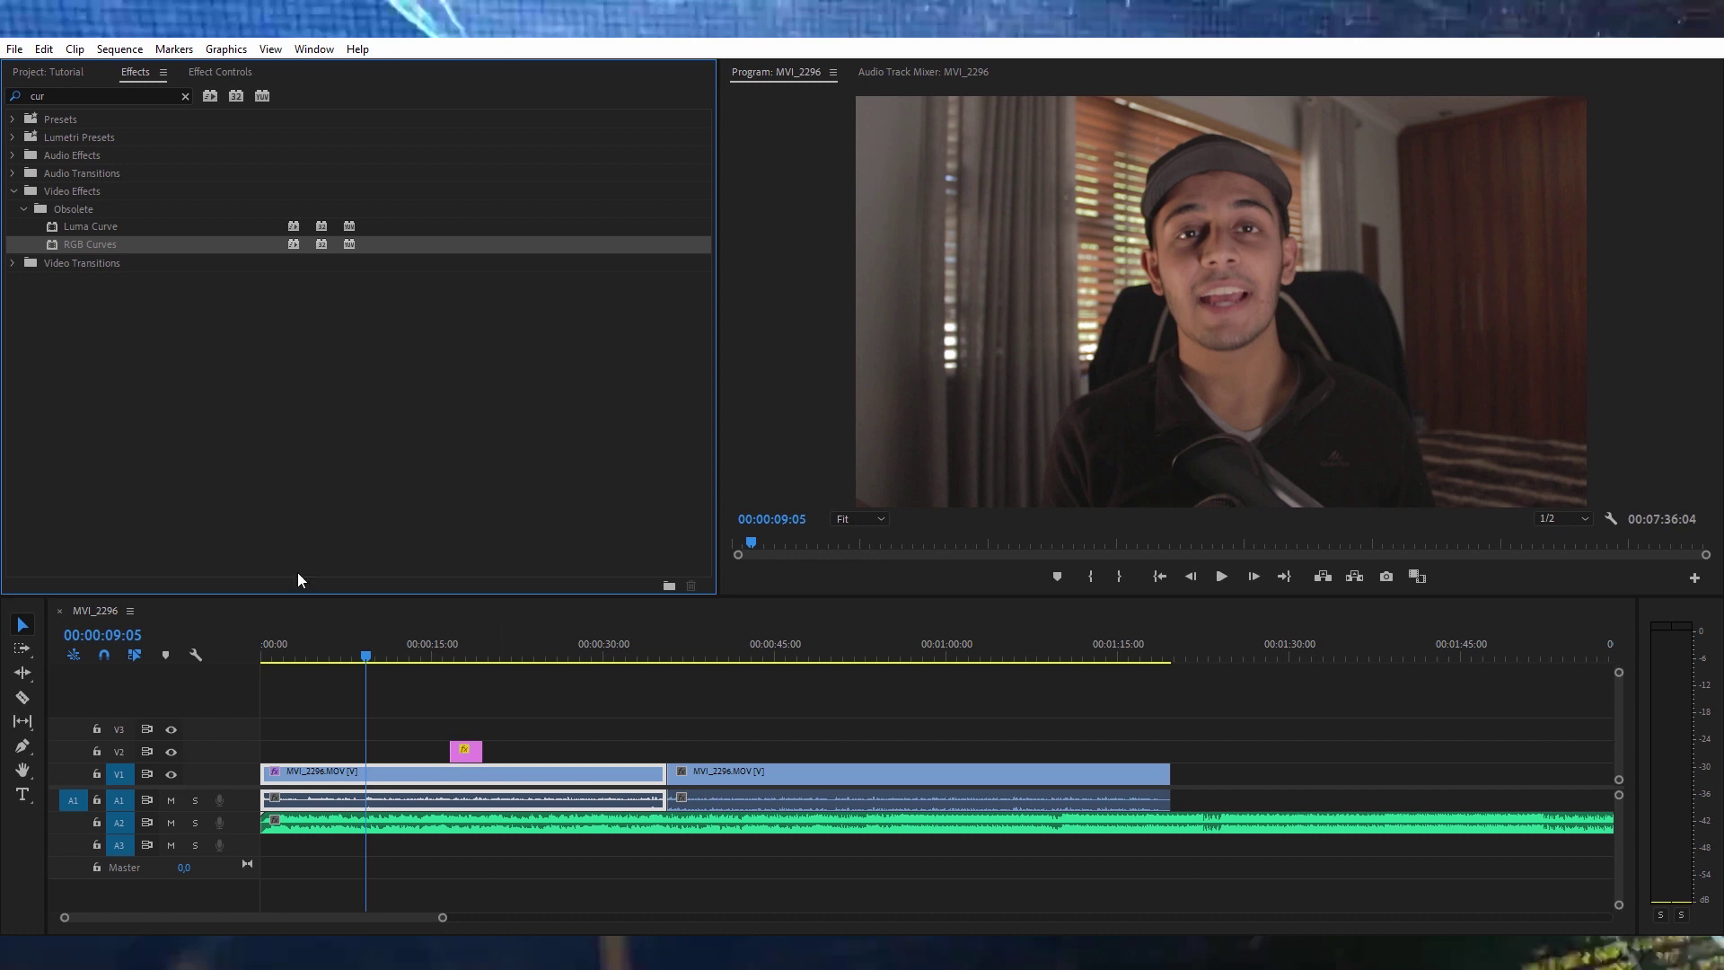
{"action": "left_click", "coordinate": [293, 725]}
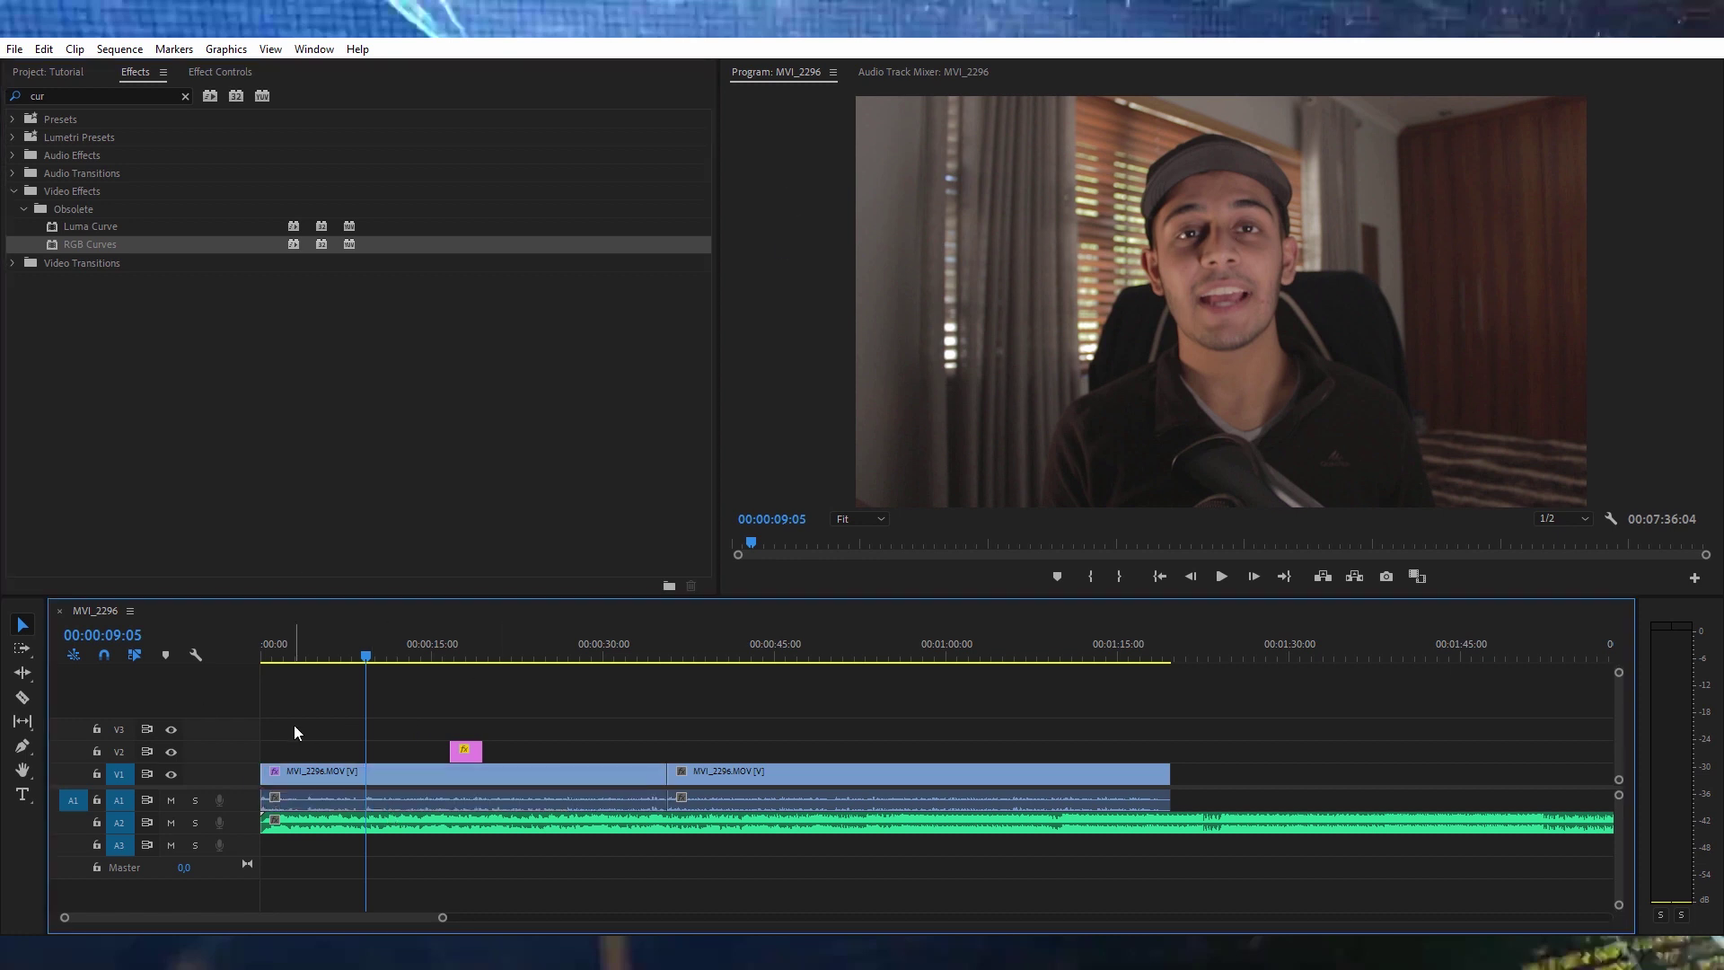
{"action": "left_click", "coordinate": [221, 74]}
{"action": "left_click", "coordinate": [316, 784]}
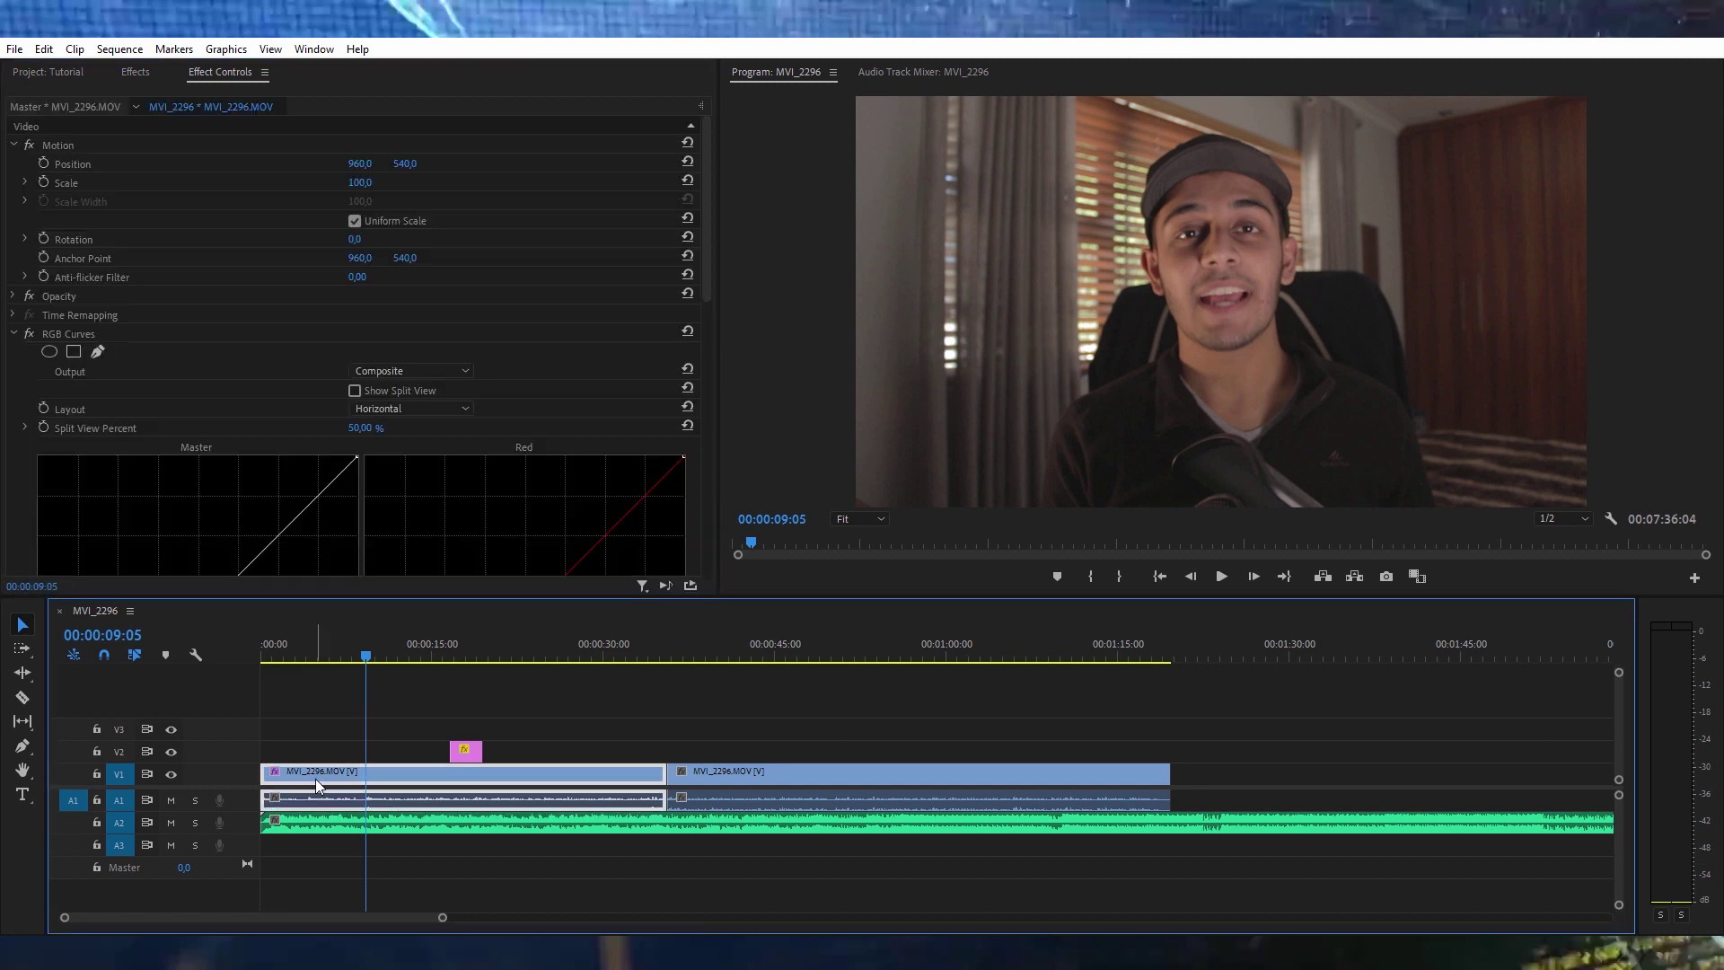
{"action": "left_click", "coordinate": [350, 190]}
{"action": "left_click_drag", "start_coordinate": [373, 190], "coordinate": [404, 190]}
{"action": "key", "text": "ctrl+z"}
- Collapse the clip's Motion settings and select its RGB Curves effect, with the curve graphs in view
{"action": "left_click", "coordinate": [12, 146]}
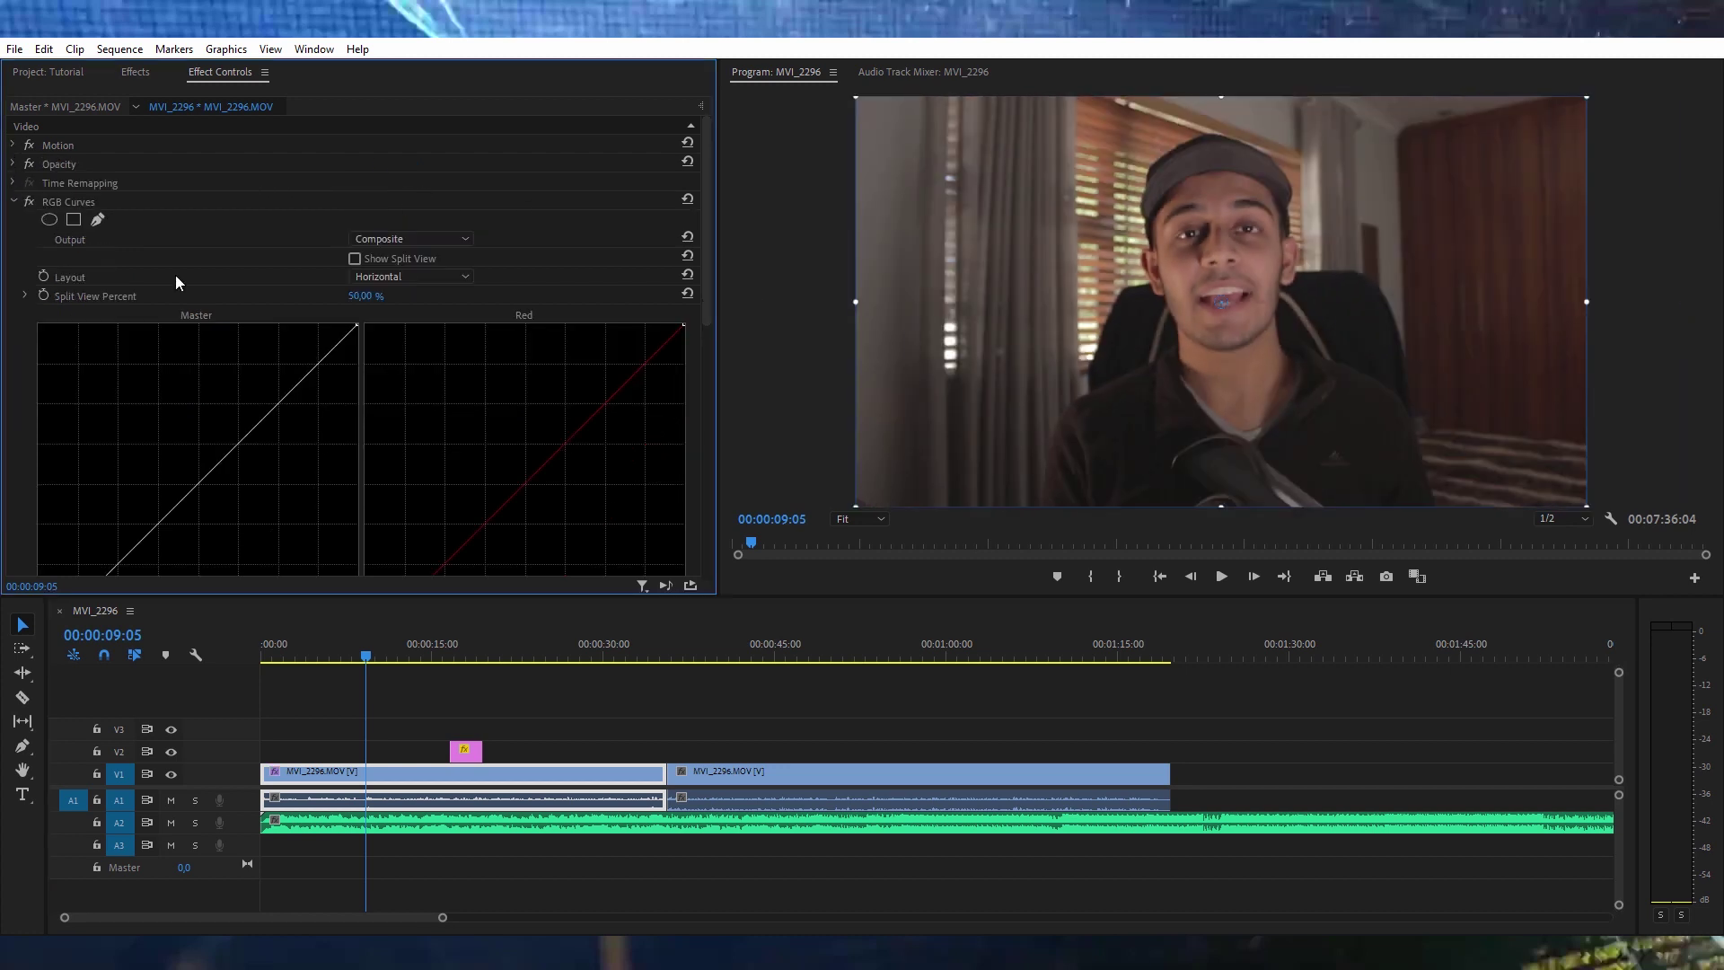
{"action": "left_click", "coordinate": [126, 205]}
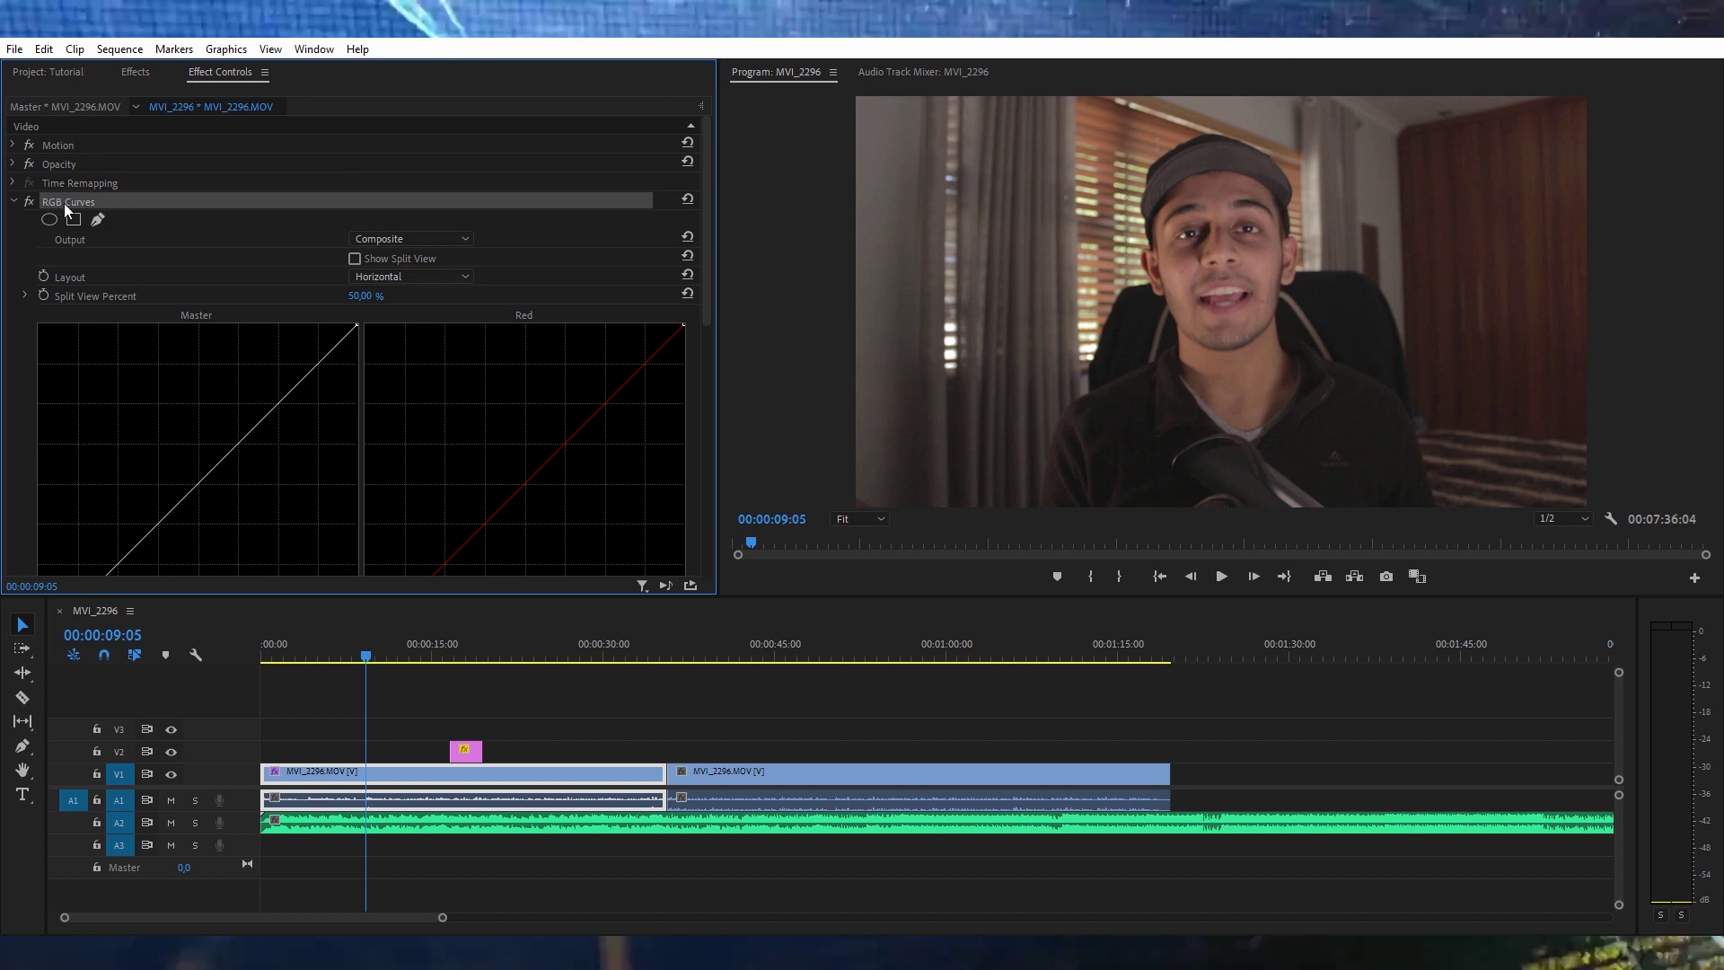
{"action": "left_click_drag", "start_coordinate": [710, 250], "coordinate": [694, 323]}
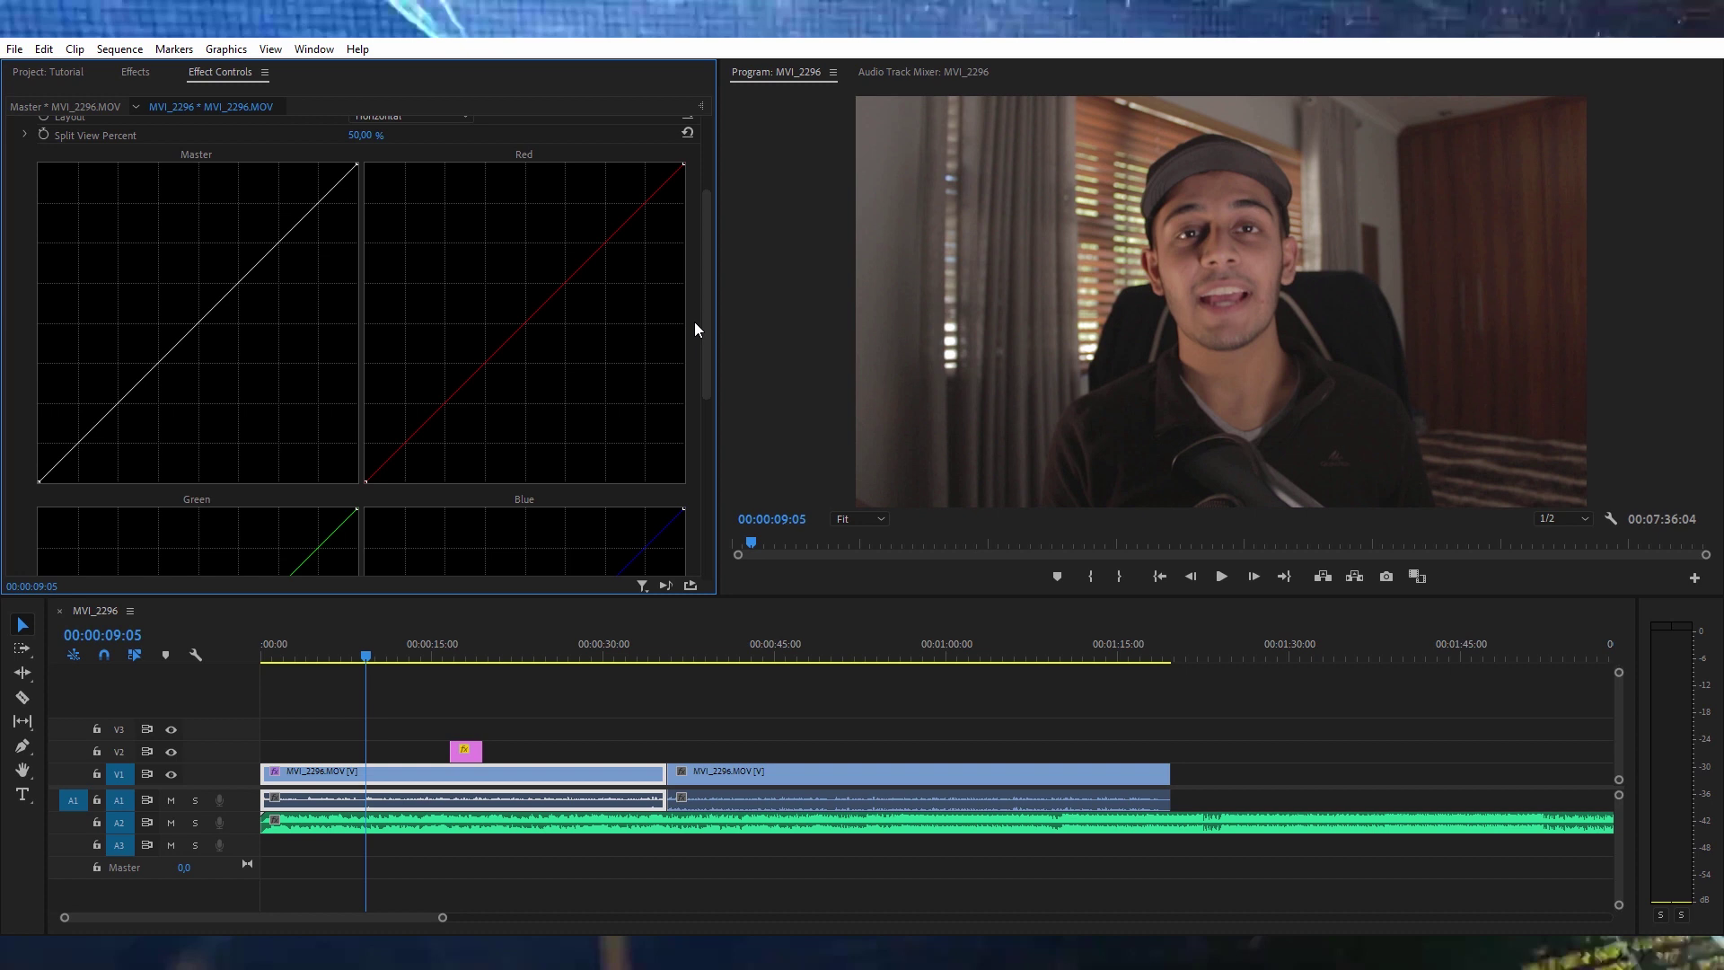
{"action": "mouse_move", "coordinate": [704, 325]}
{"action": "left_mouse_down"}
{"action": "mouse_move", "coordinate": [708, 389]}
{"action": "mouse_move", "coordinate": [709, 332]}
{"action": "left_mouse_up"}
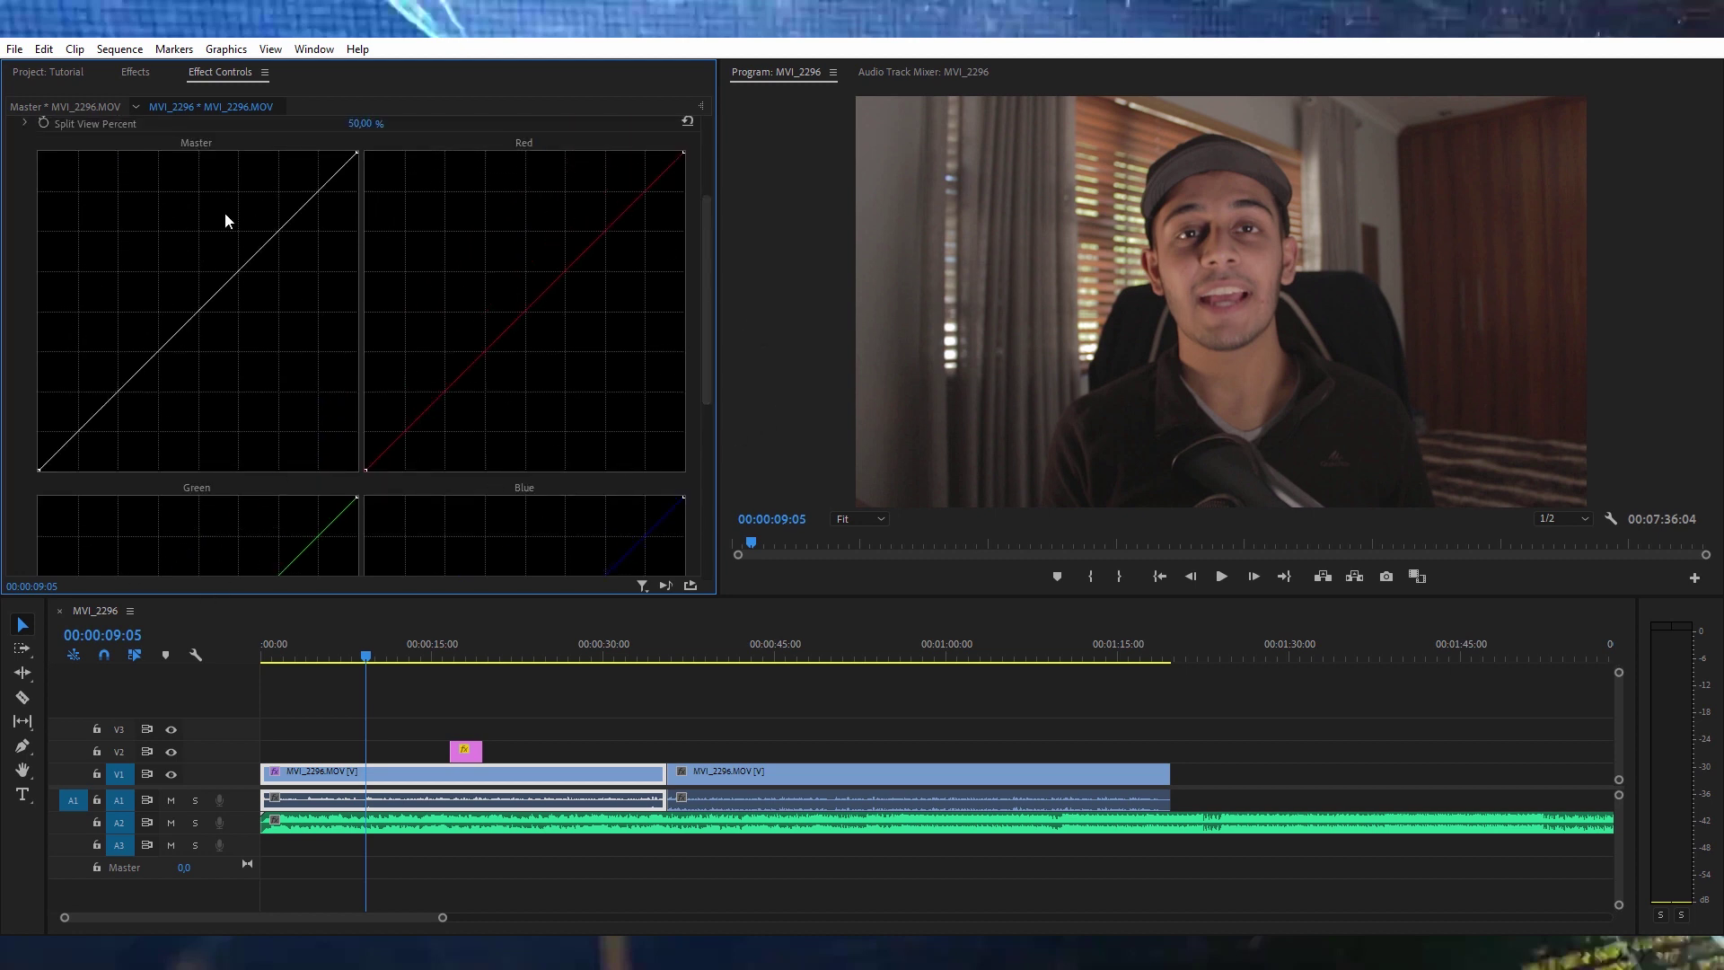
- Try adding control points to the red, green and blue curves, including a second point on the green curve
{"action": "left_click", "coordinate": [525, 310]}
{"action": "mouse_move", "coordinate": [523, 308]}
{"action": "left_mouse_down"}
{"action": "mouse_move", "coordinate": [447, 239]}
{"action": "mouse_move", "coordinate": [500, 277]}
{"action": "mouse_move", "coordinate": [530, 323]}
{"action": "mouse_move", "coordinate": [512, 335]}
{"action": "mouse_move", "coordinate": [526, 310]}
{"action": "left_mouse_up"}
{"action": "scroll", "coordinate": [262, 513], "scroll_direction": "down", "scroll_amount": 1}
{"action": "left_click_drag", "start_coordinate": [262, 513], "coordinate": [252, 561]}
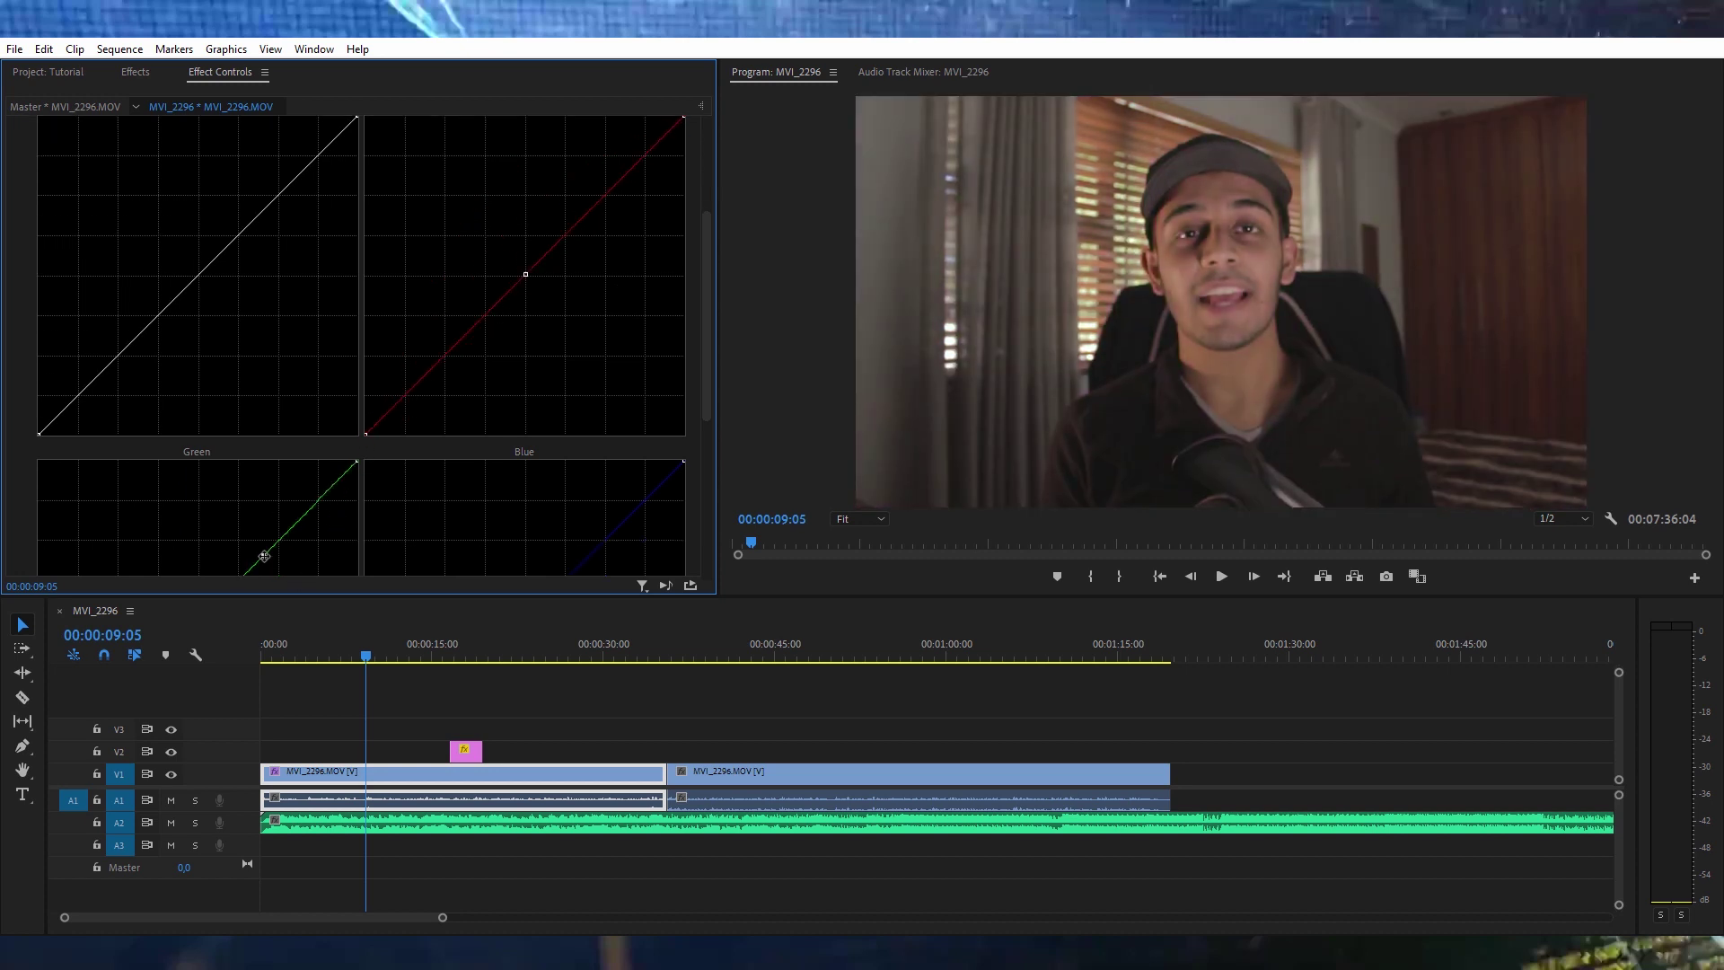
{"action": "left_click", "coordinate": [602, 544]}
{"action": "left_click_drag", "start_coordinate": [602, 543], "coordinate": [614, 546]}
{"action": "key", "text": "Left"}
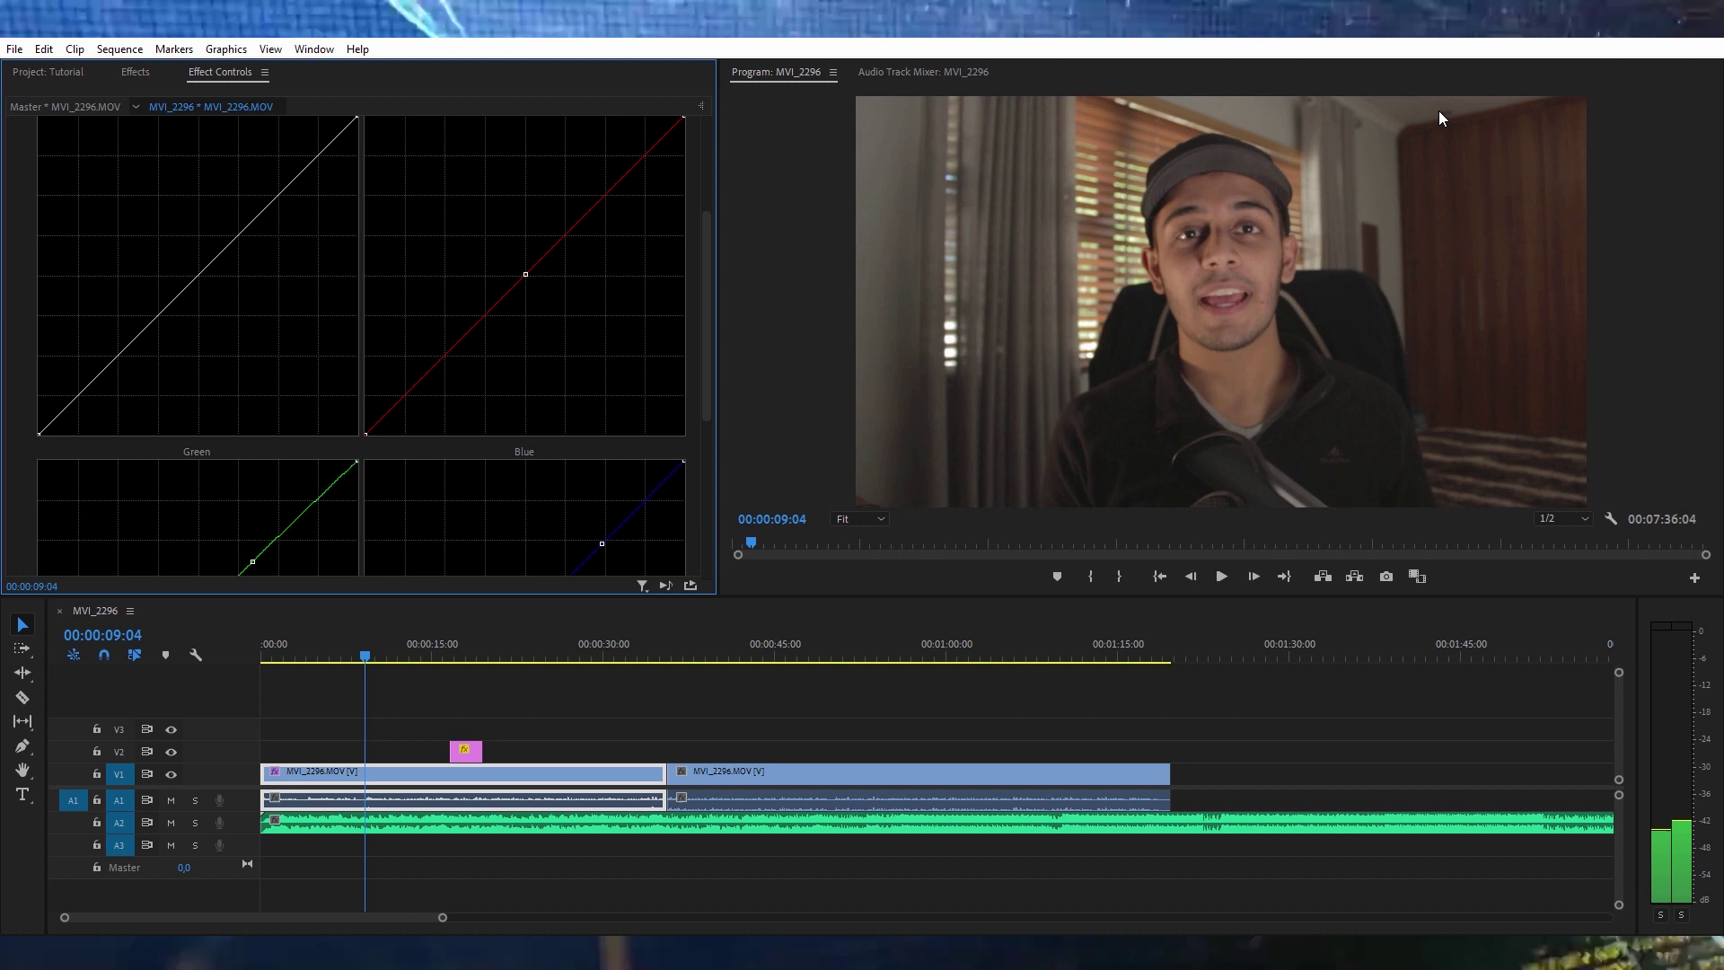
{"action": "scroll", "coordinate": [448, 412], "scroll_direction": "down", "scroll_amount": 1}
{"action": "scroll", "coordinate": [251, 524], "scroll_direction": "down", "scroll_amount": 1}
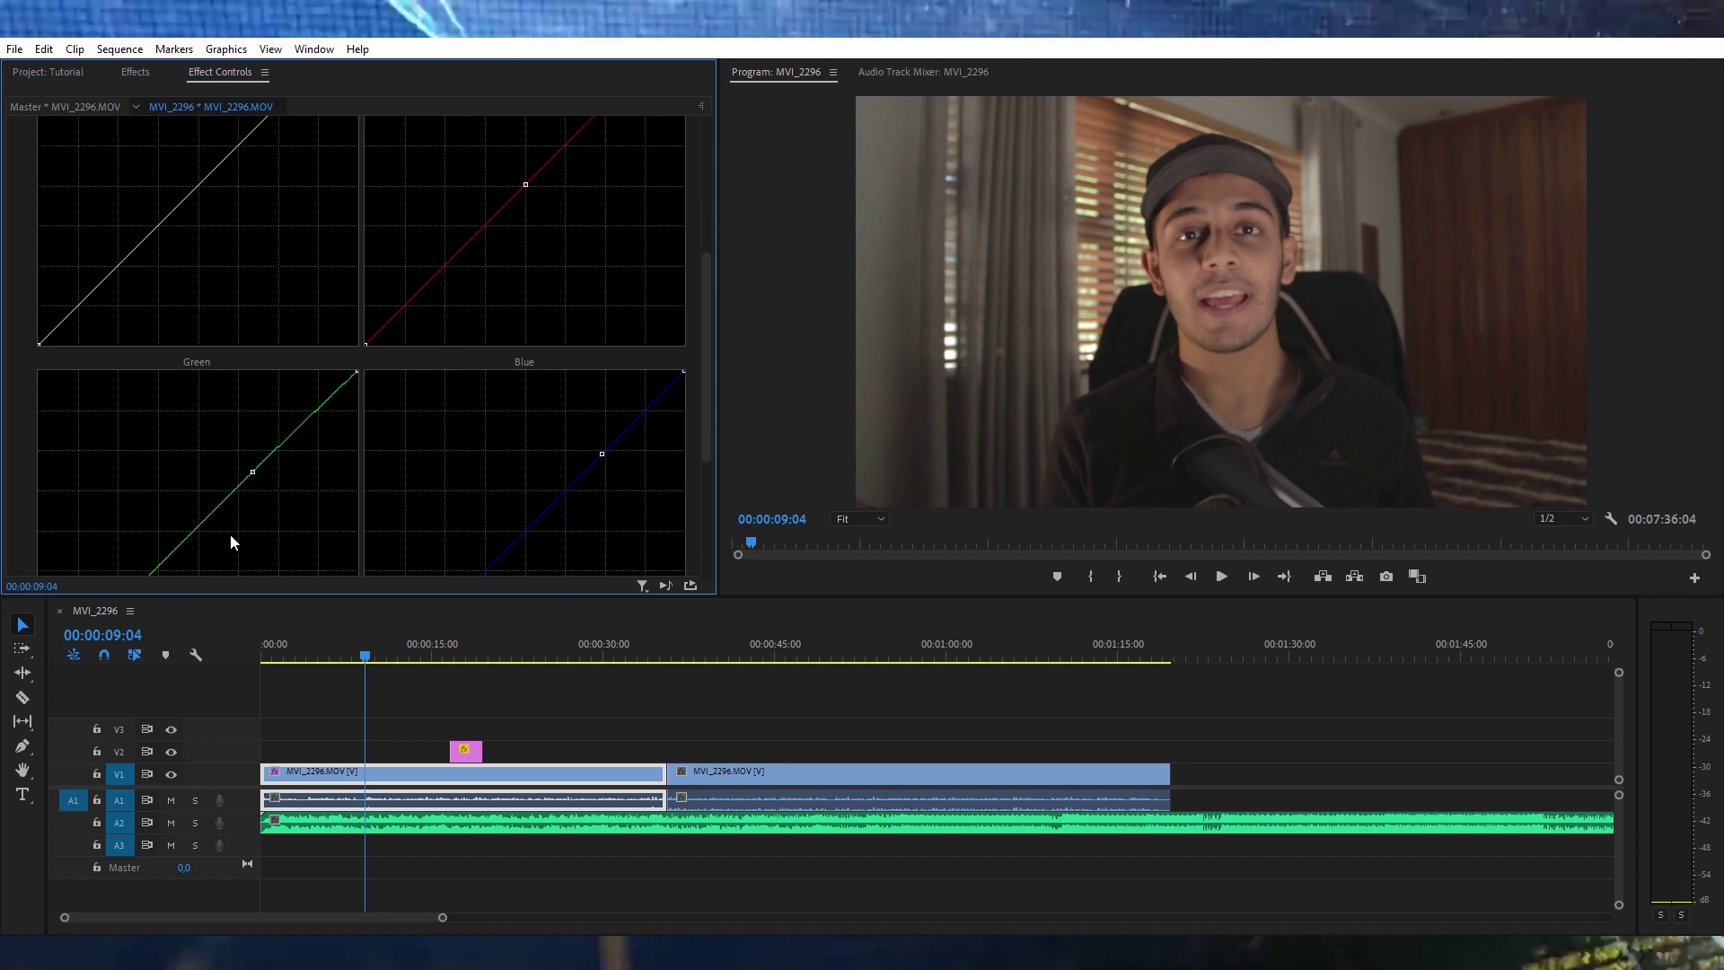
{"action": "left_click", "coordinate": [197, 510]}
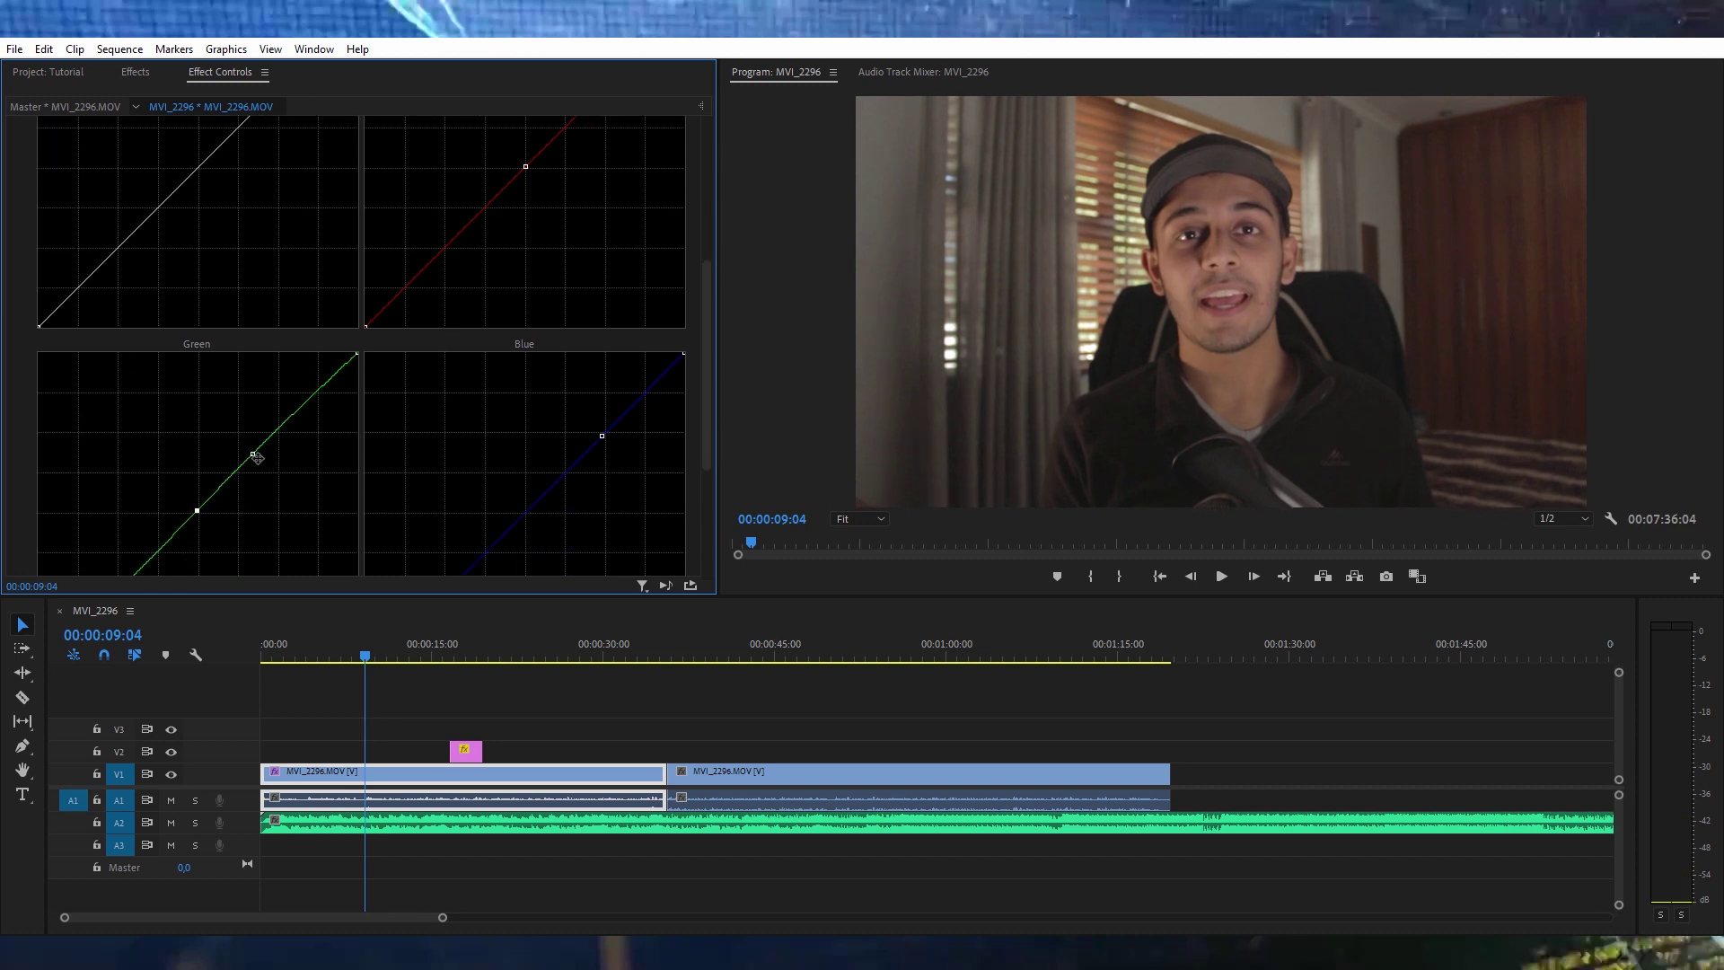
- Try to delete the extra green curve point and return all the RGB curves to straight lines
{"action": "key", "text": "Delete"}
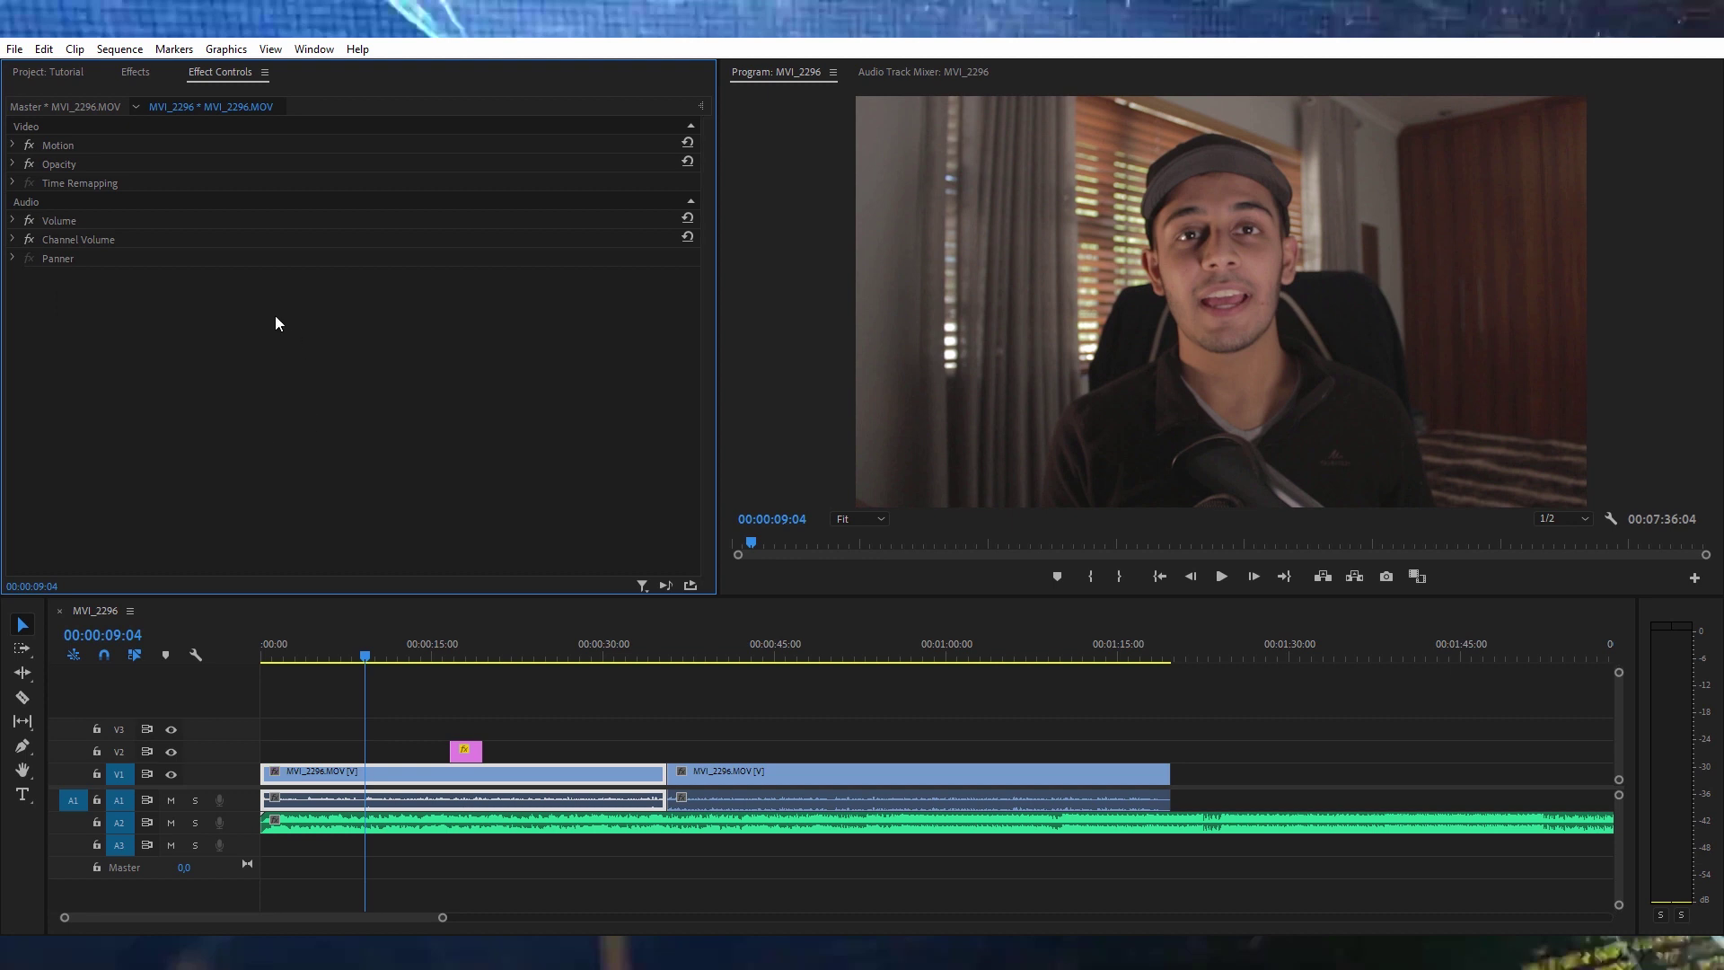
{"action": "key", "text": "ctrl+z"}
{"action": "scroll", "coordinate": [187, 386], "scroll_direction": "down", "scroll_amount": 5}
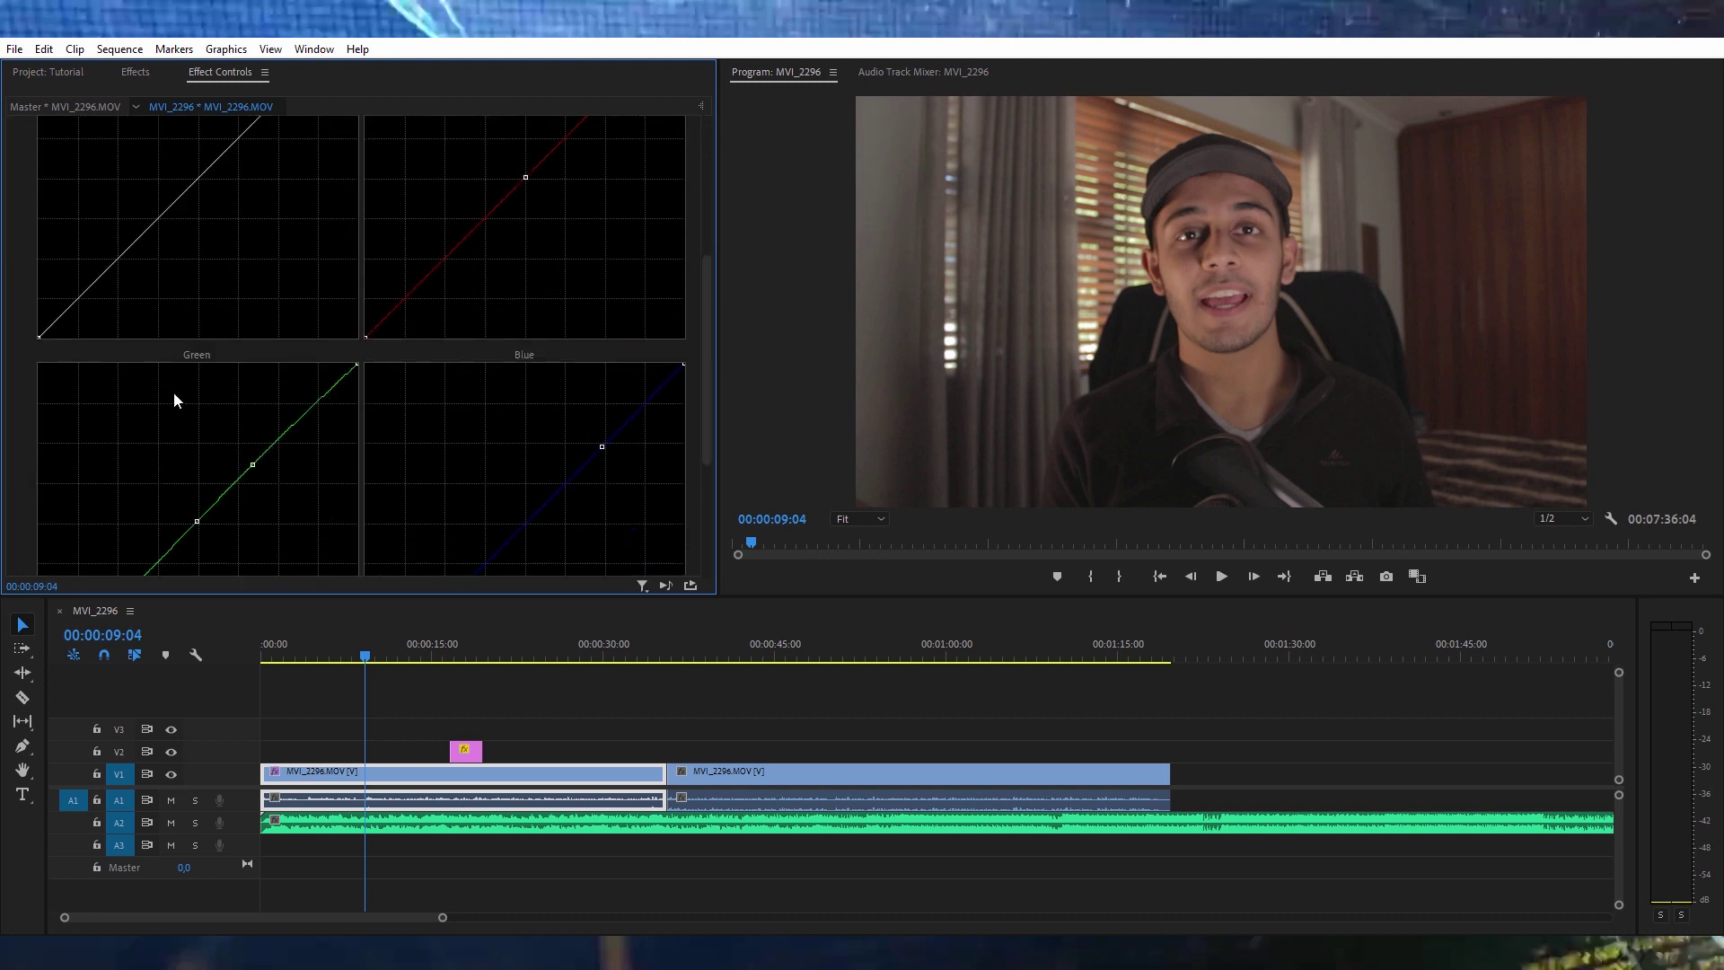
{"action": "scroll", "coordinate": [179, 396], "scroll_direction": "up", "scroll_amount": 5}
{"action": "left_click", "coordinate": [81, 165]}
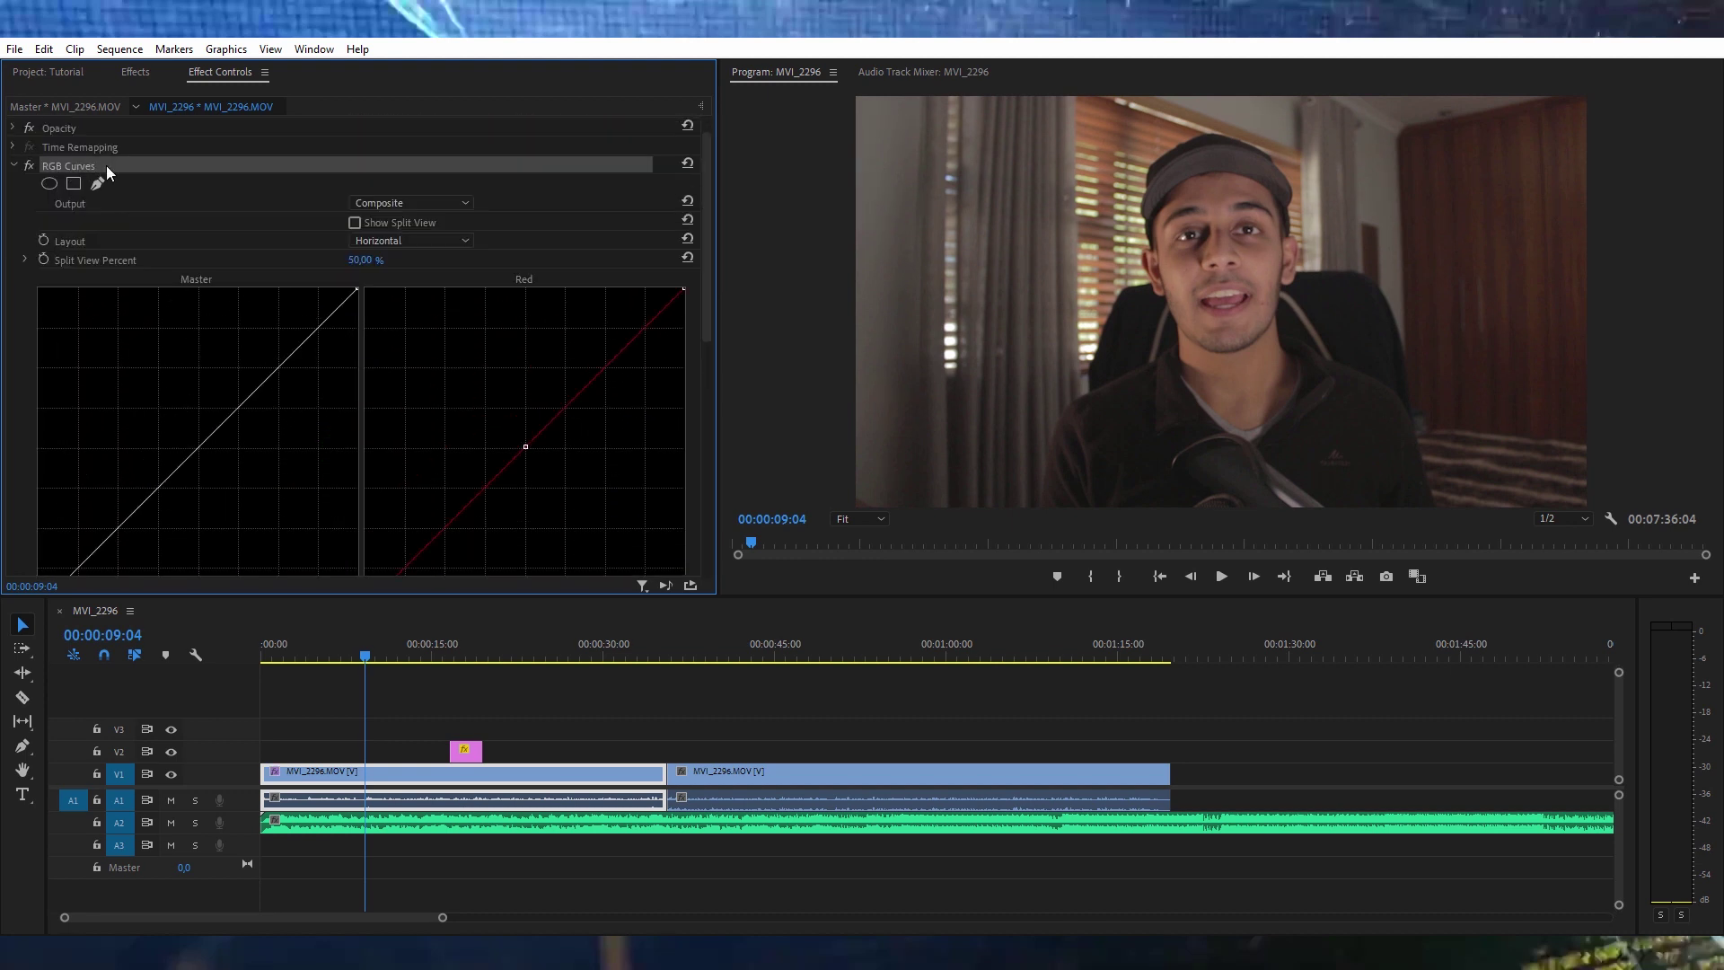
{"action": "scroll", "coordinate": [264, 476], "scroll_direction": "down", "scroll_amount": 5}
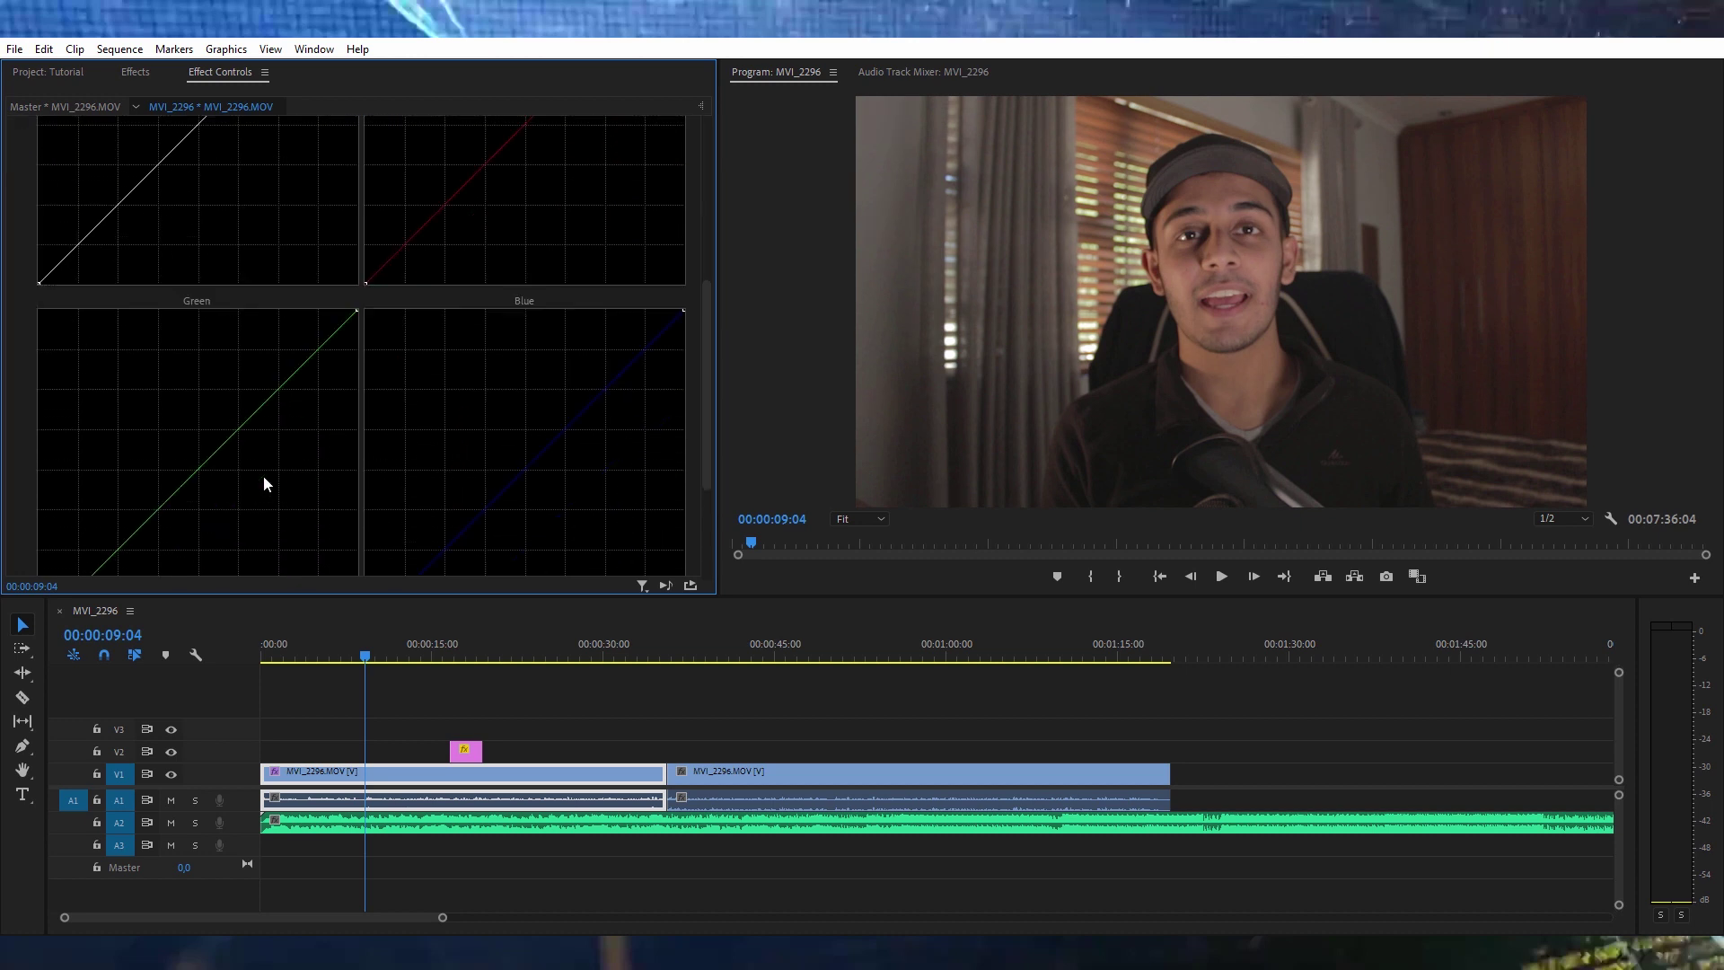
- Enlarge the program picture to 75% and add a point at the middle of the green curve, pulled slightly down
{"action": "left_click_drag", "start_coordinate": [179, 343], "coordinate": [199, 342]}
{"action": "left_click", "coordinate": [840, 518]}
{"action": "left_click", "coordinate": [878, 621]}
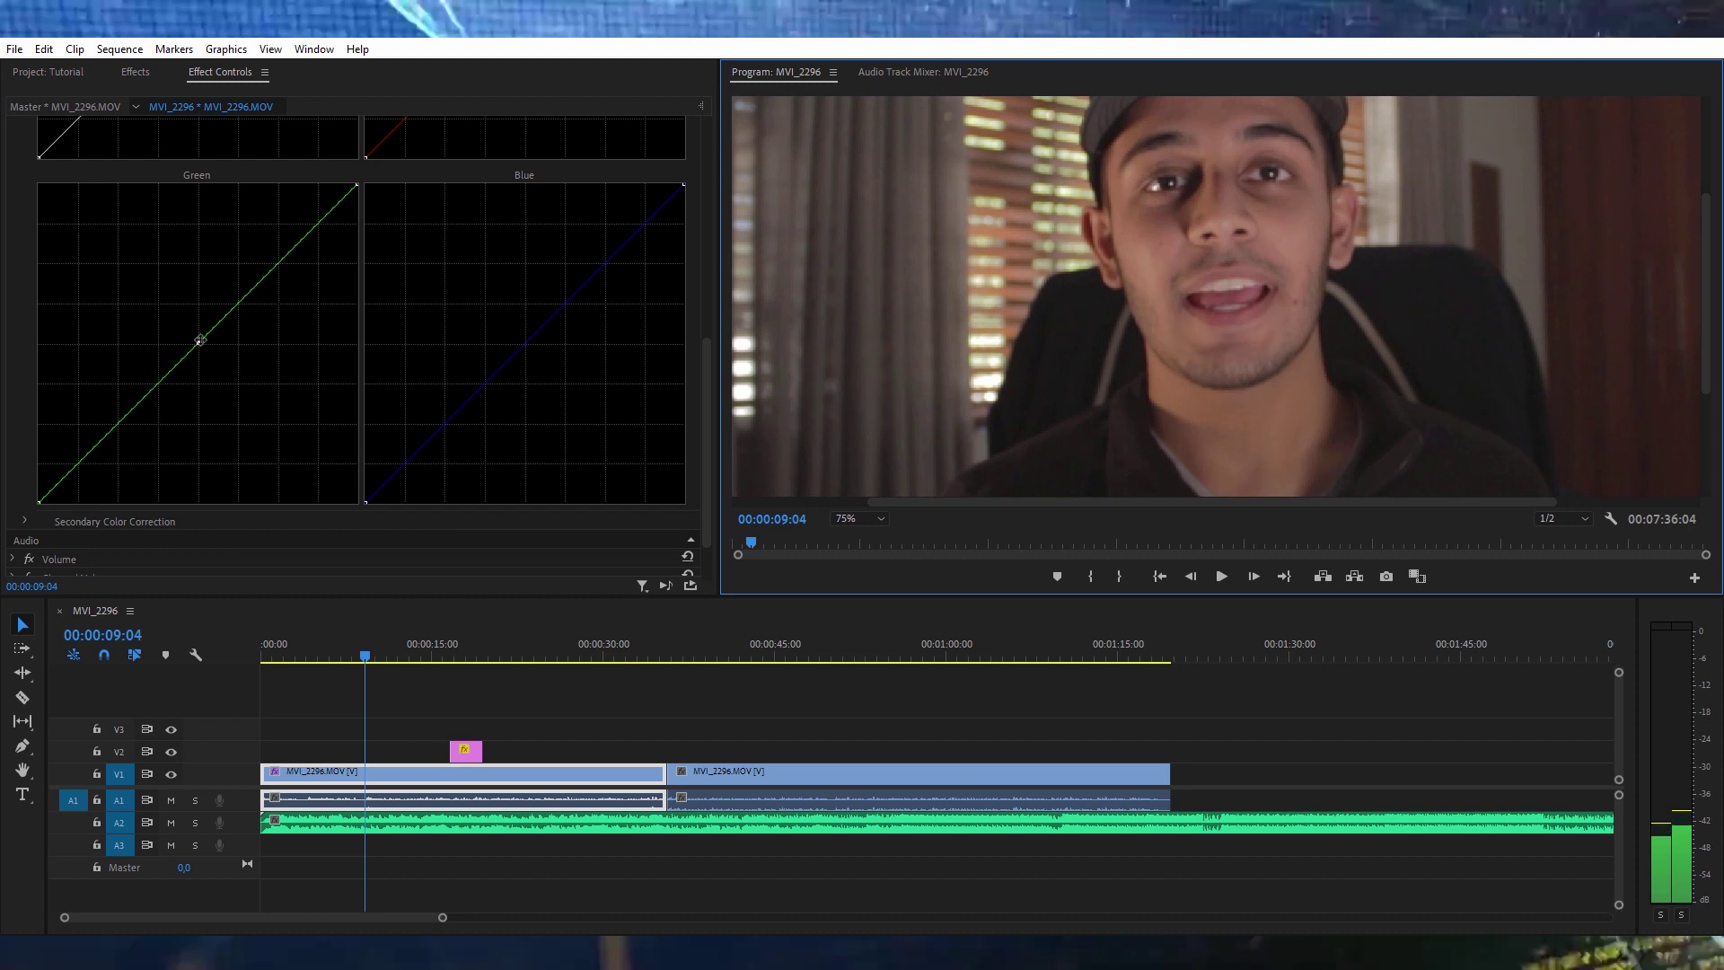
{"action": "mouse_move", "coordinate": [200, 339]}
{"action": "left_mouse_down"}
{"action": "mouse_move", "coordinate": [211, 370]}
{"action": "mouse_move", "coordinate": [197, 345]}
{"action": "left_mouse_up"}
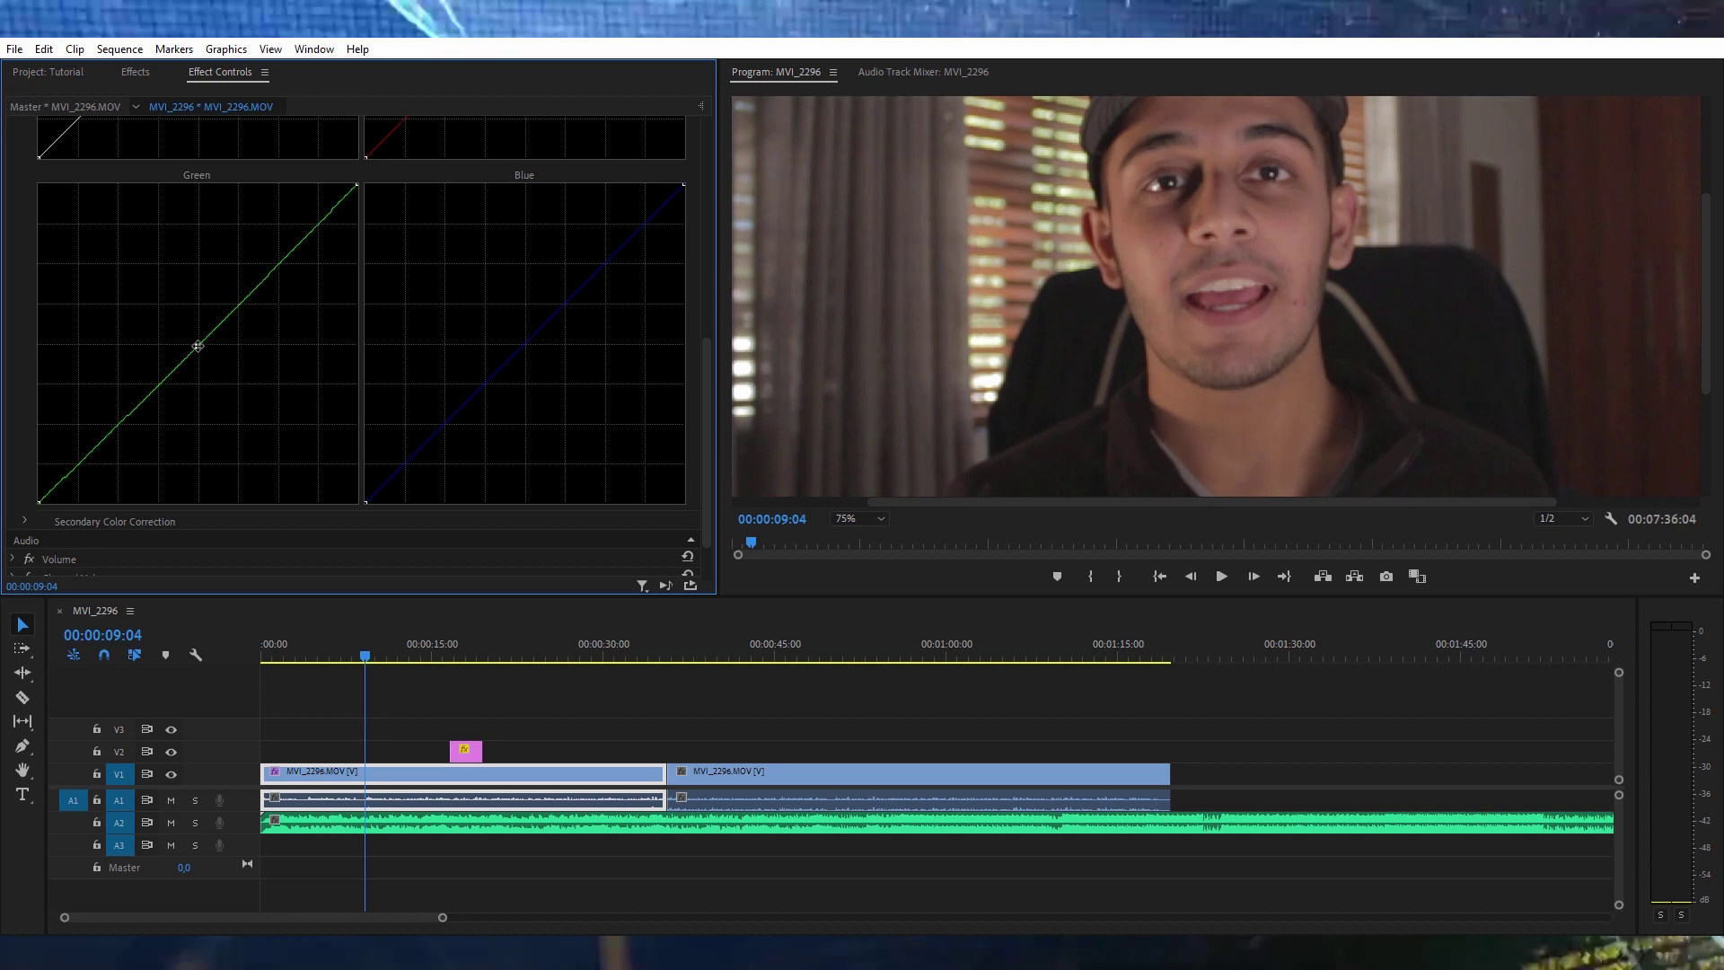
- Add one control point near the middle of both the red and the blue curve
{"action": "scroll", "coordinate": [288, 375], "scroll_direction": "up", "scroll_amount": 5}
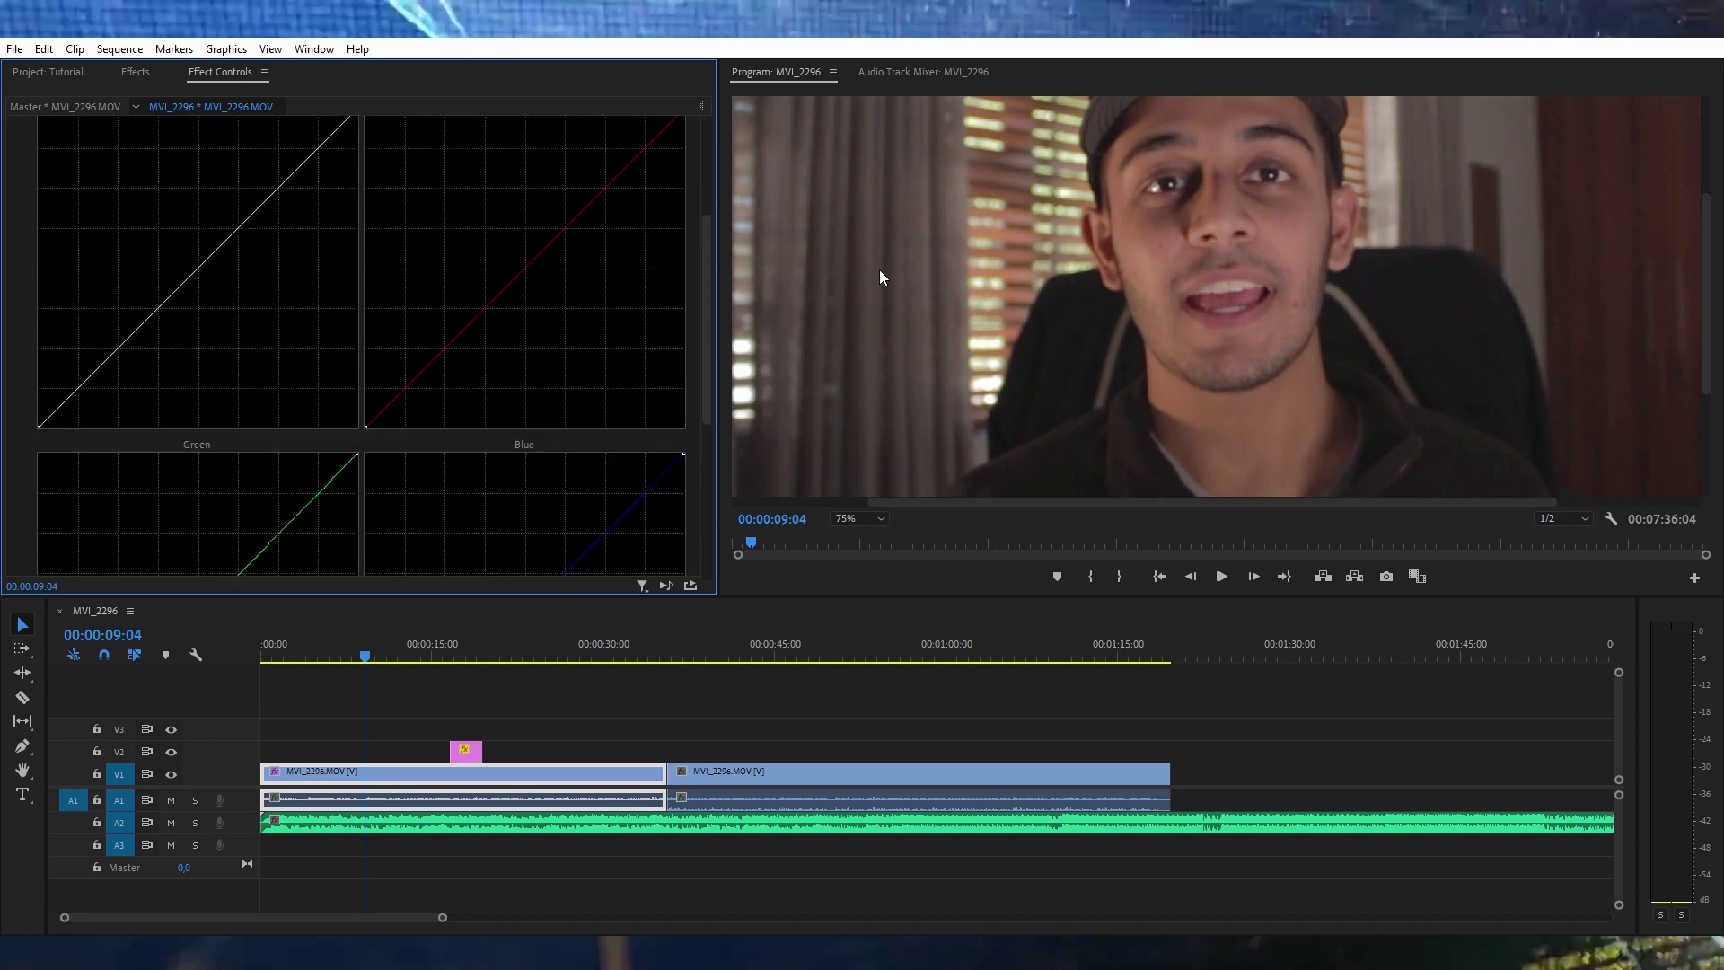
{"action": "left_click", "coordinate": [521, 270]}
{"action": "scroll", "coordinate": [1096, 255], "scroll_direction": "down", "scroll_amount": 7}
{"action": "scroll", "coordinate": [704, 384], "scroll_direction": "down", "scroll_amount": 1}
{"action": "scroll", "coordinate": [571, 412], "scroll_direction": "down", "scroll_amount": 5}
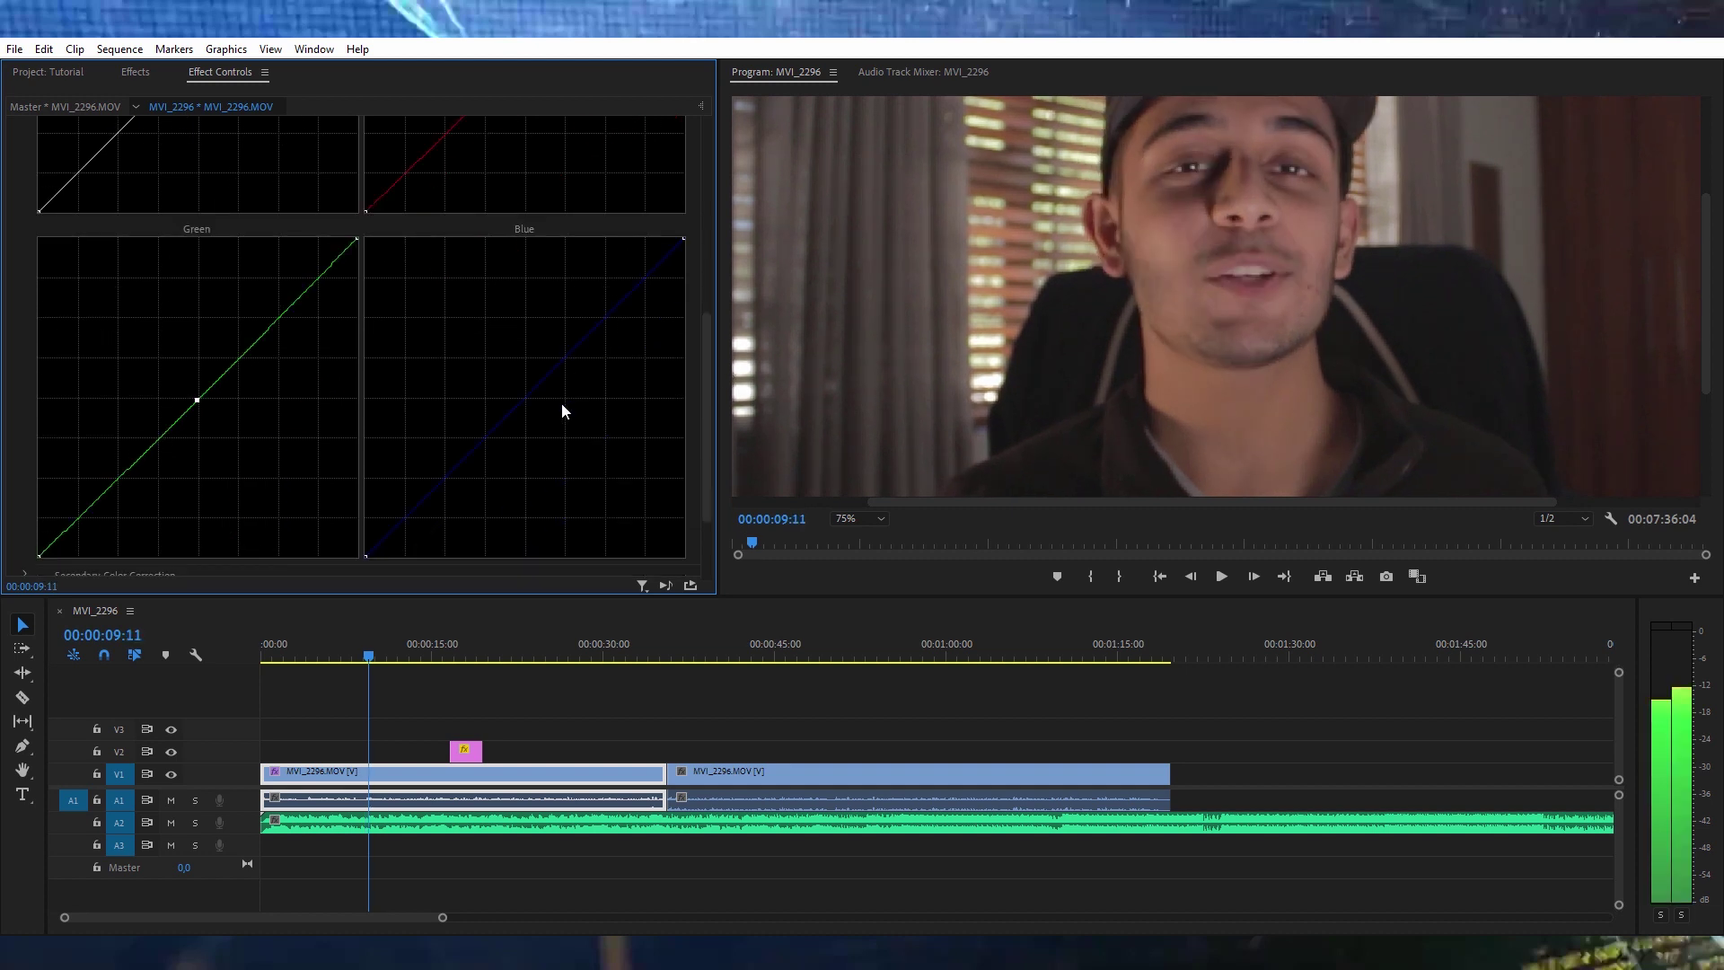
{"action": "left_click", "coordinate": [518, 395]}
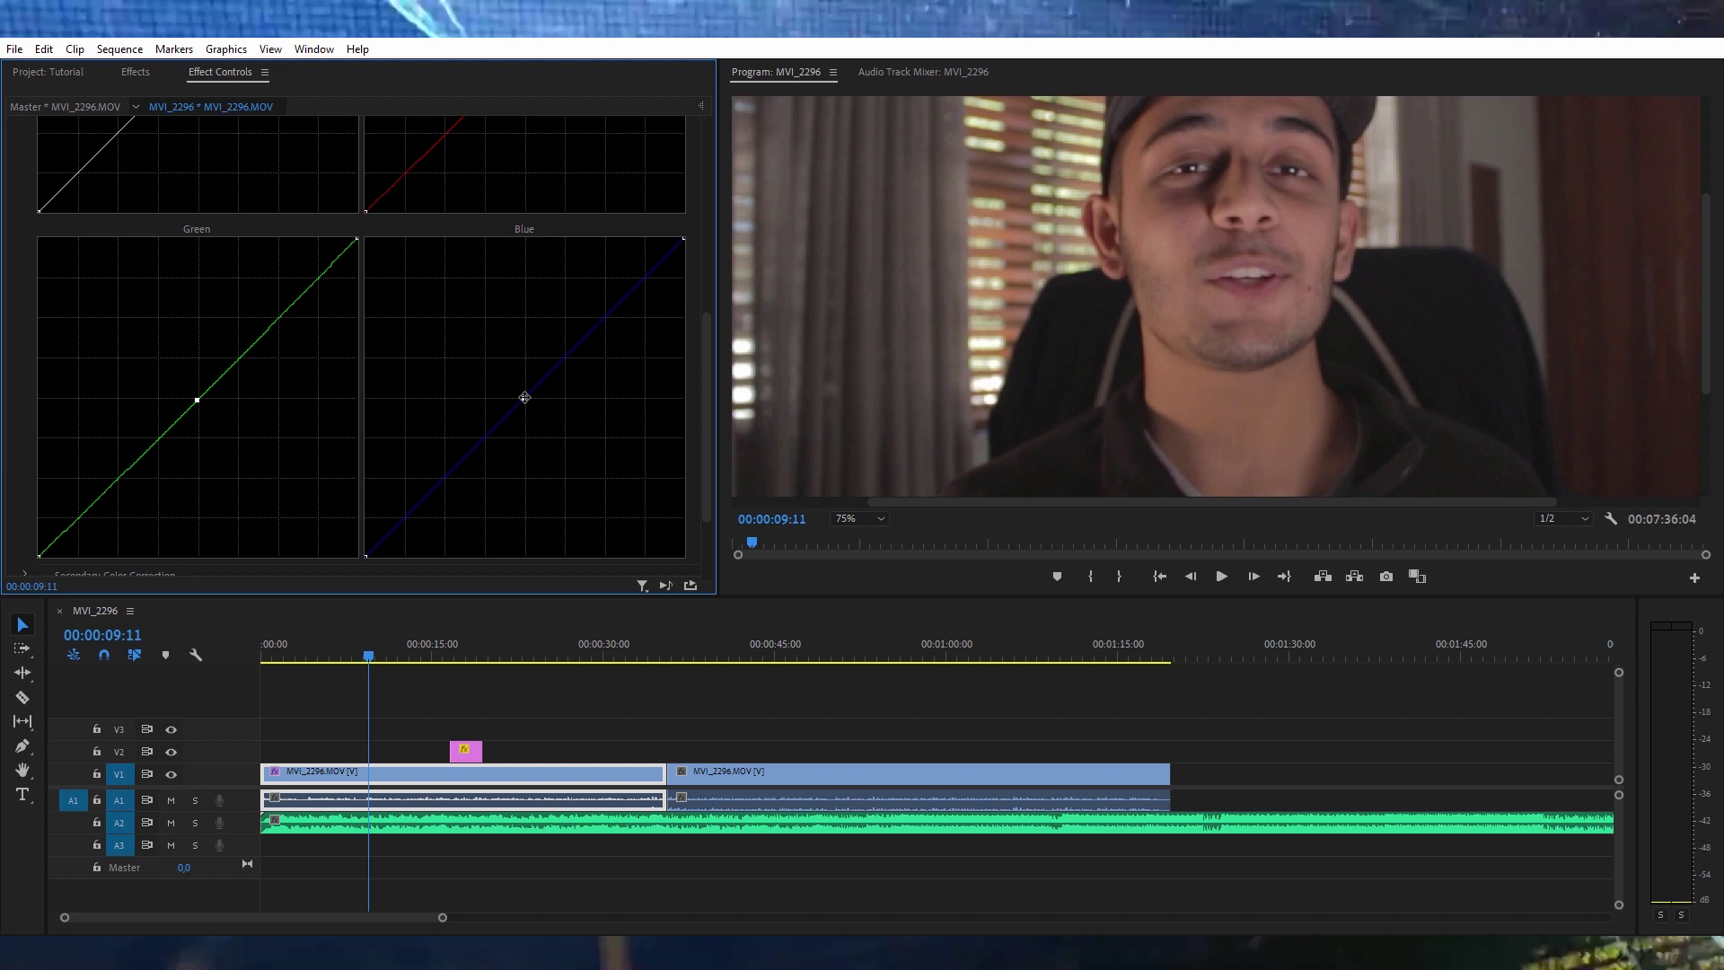
- Compare the picture at 150% with RGB Curves switched off and on, leaving the effect enabled and the view at Fit
{"action": "scroll", "coordinate": [287, 444], "scroll_direction": "up", "scroll_amount": 3}
{"action": "scroll", "coordinate": [296, 418], "scroll_direction": "up", "scroll_amount": 5}
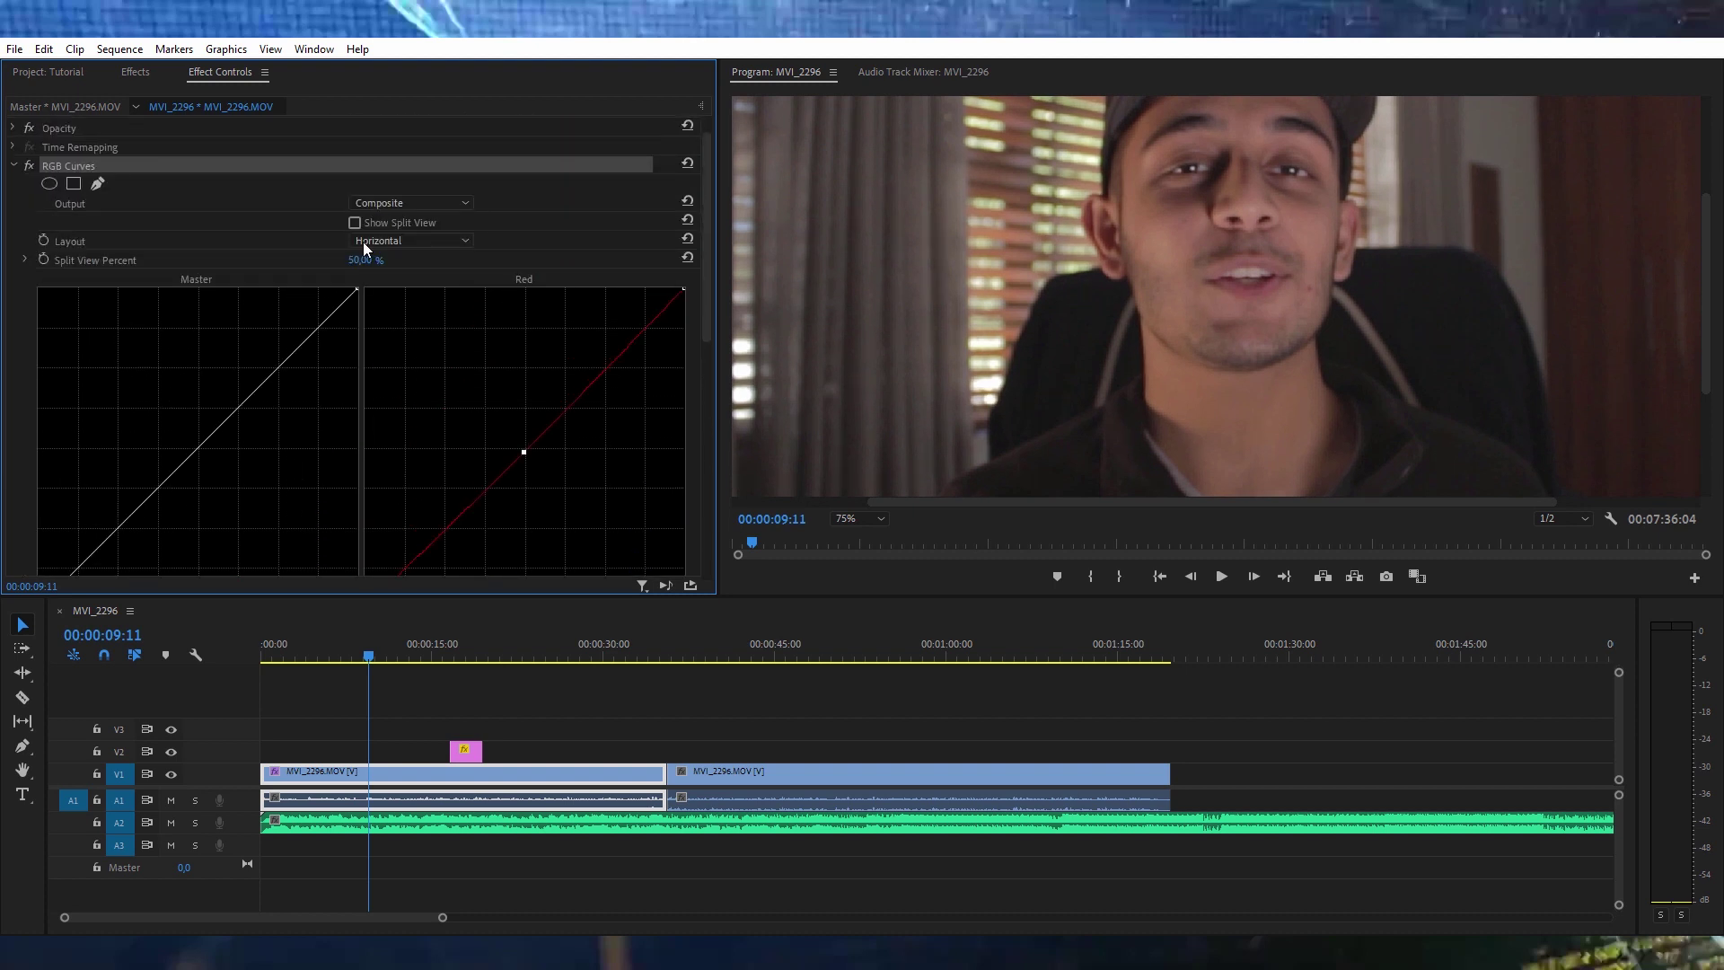
{"action": "left_click", "coordinate": [28, 165]}
{"action": "left_click", "coordinate": [871, 521]}
{"action": "left_click", "coordinate": [875, 656]}
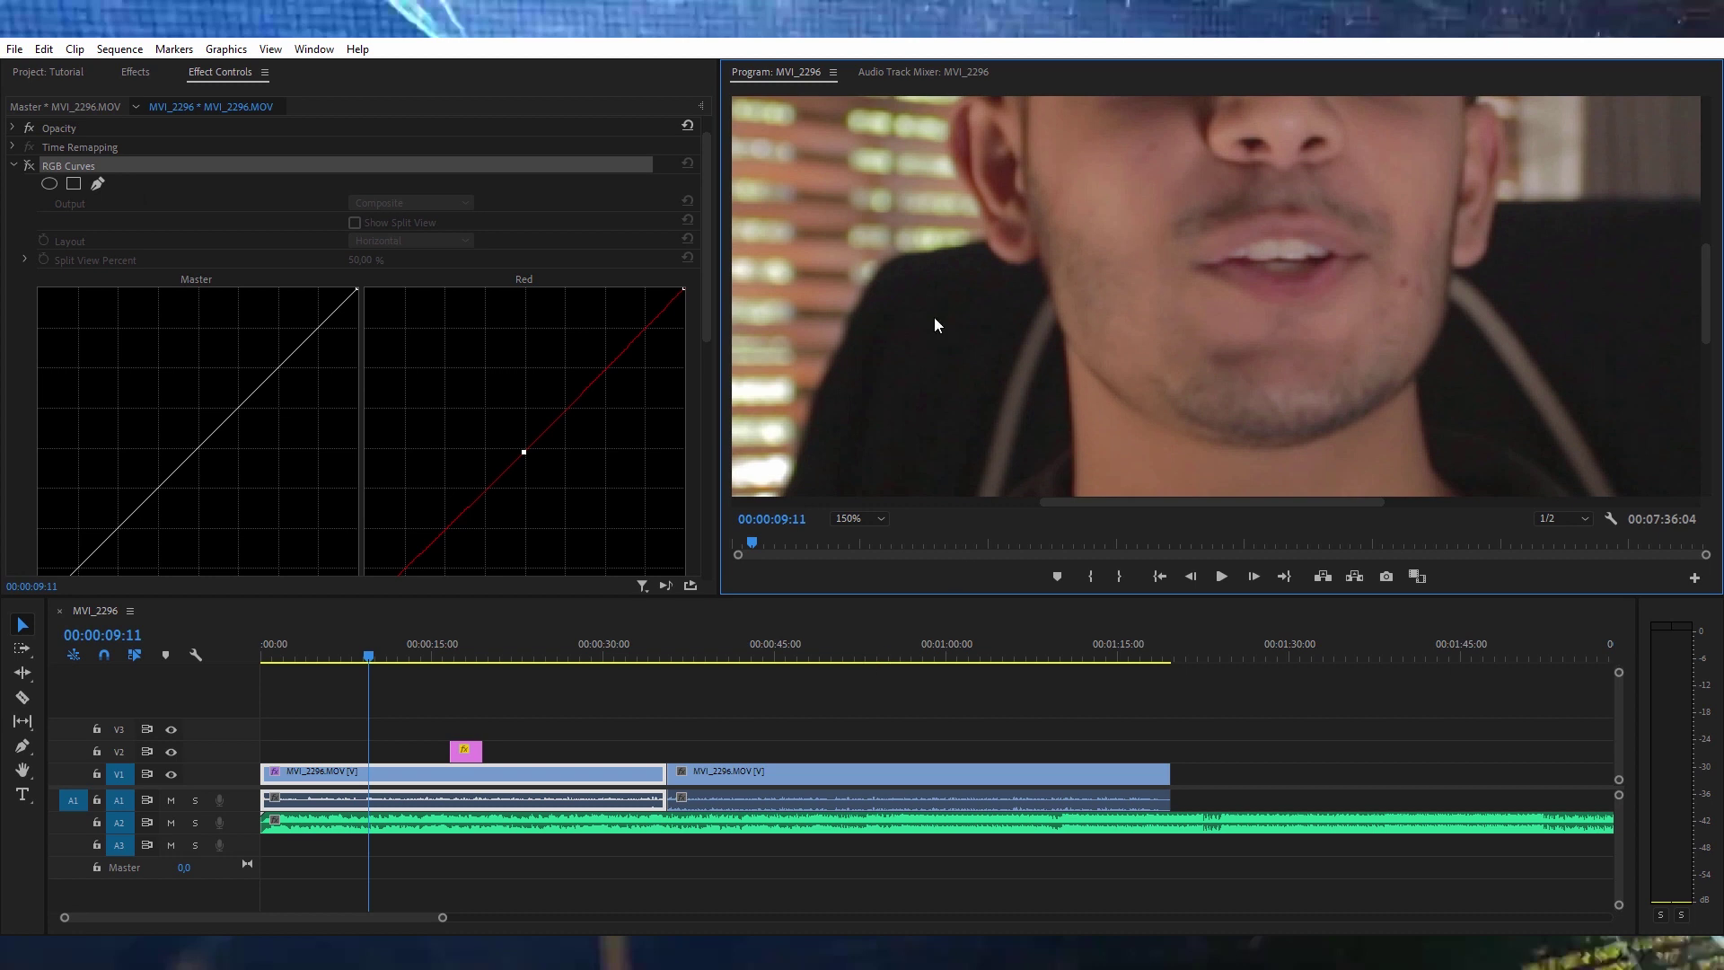
{"action": "left_click", "coordinate": [27, 167]}
{"action": "left_click", "coordinate": [27, 167]}
{"action": "left_click", "coordinate": [27, 167]}
{"action": "left_click", "coordinate": [27, 167]}
{"action": "left_click", "coordinate": [26, 167]}
{"action": "left_click", "coordinate": [27, 167]}
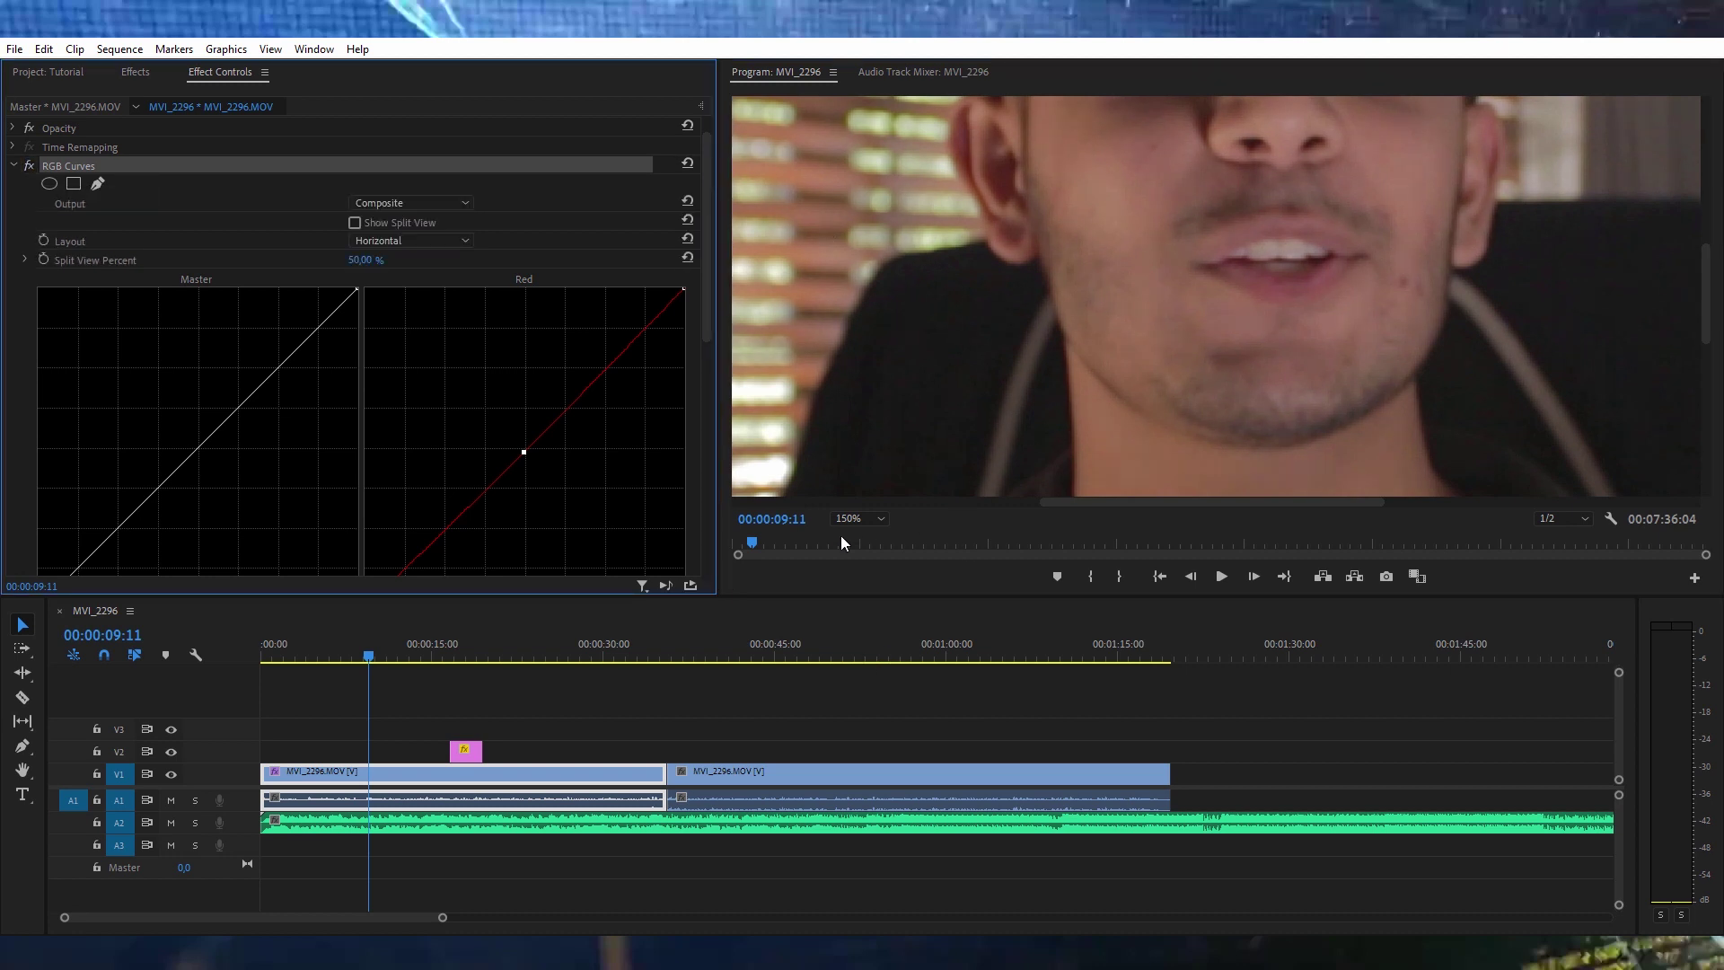
{"action": "left_click", "coordinate": [844, 520]}
{"action": "left_click", "coordinate": [847, 537]}
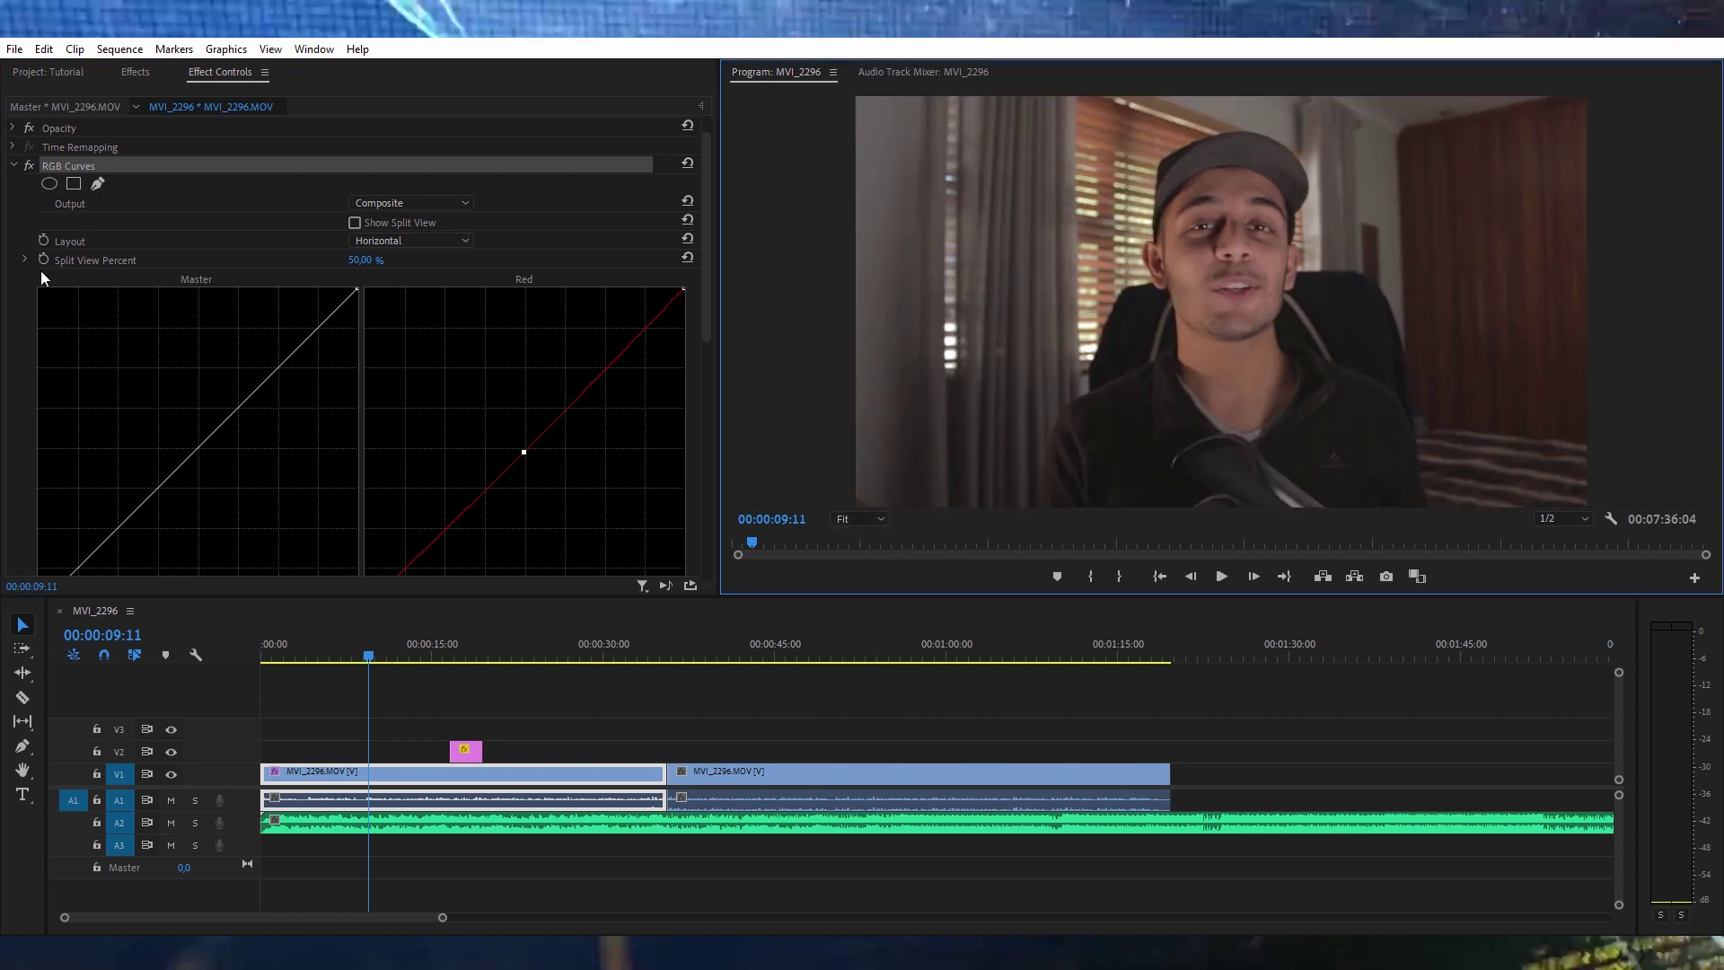
- Raise the middle of the Master curve to brighten the midtones and shift its lower end slightly inward to deepen the shadows
{"action": "scroll", "coordinate": [26, 333], "scroll_direction": "down", "scroll_amount": 2}
{"action": "scroll", "coordinate": [217, 252], "scroll_direction": "down", "scroll_amount": 2}
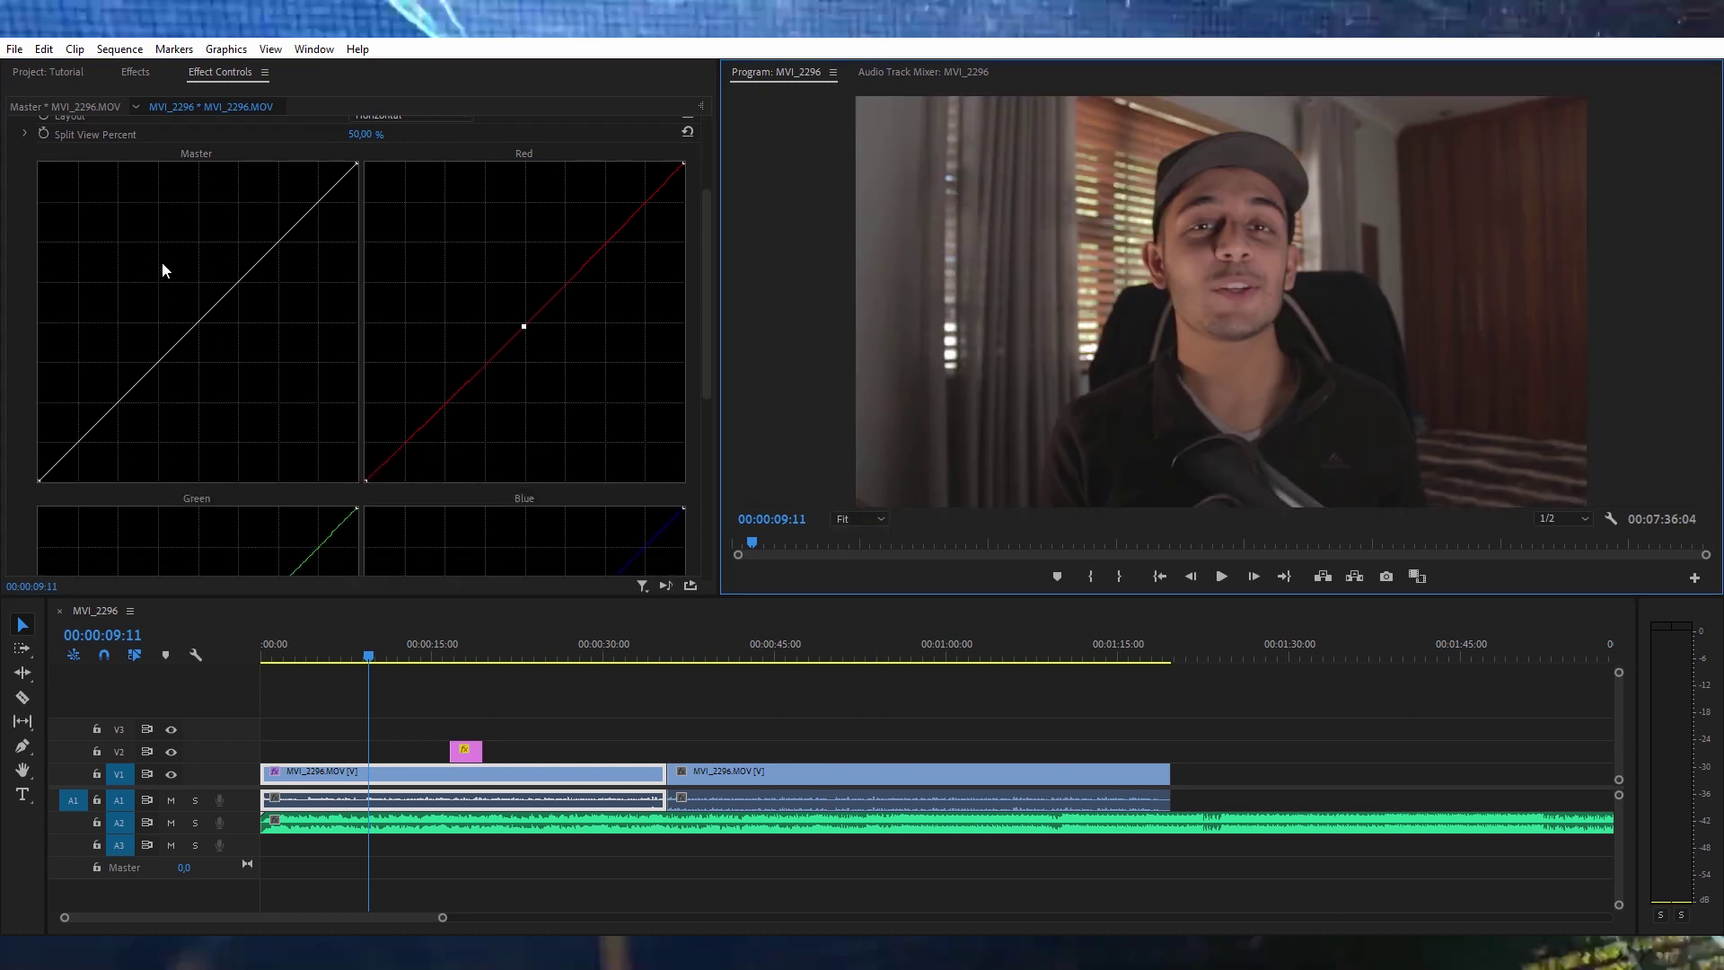
{"action": "left_click_drag", "start_coordinate": [205, 333], "coordinate": [183, 306]}
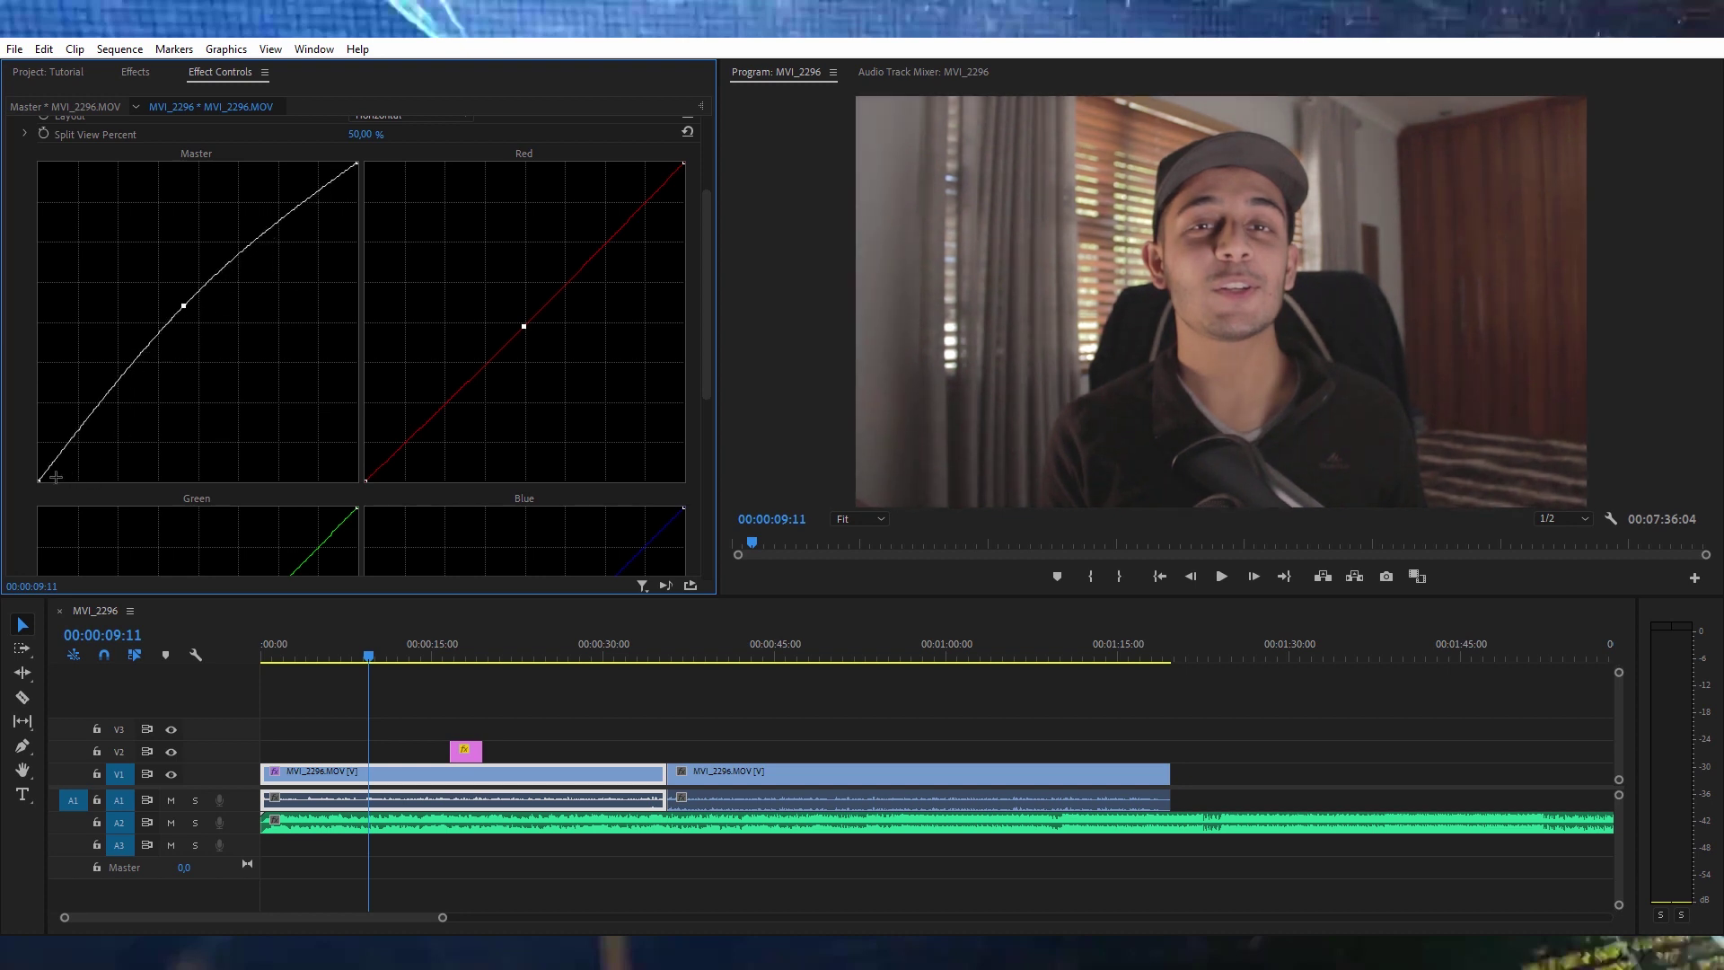
{"action": "left_click_drag", "start_coordinate": [43, 478], "coordinate": [56, 477]}
{"action": "left_click_drag", "start_coordinate": [183, 305], "coordinate": [184, 310]}
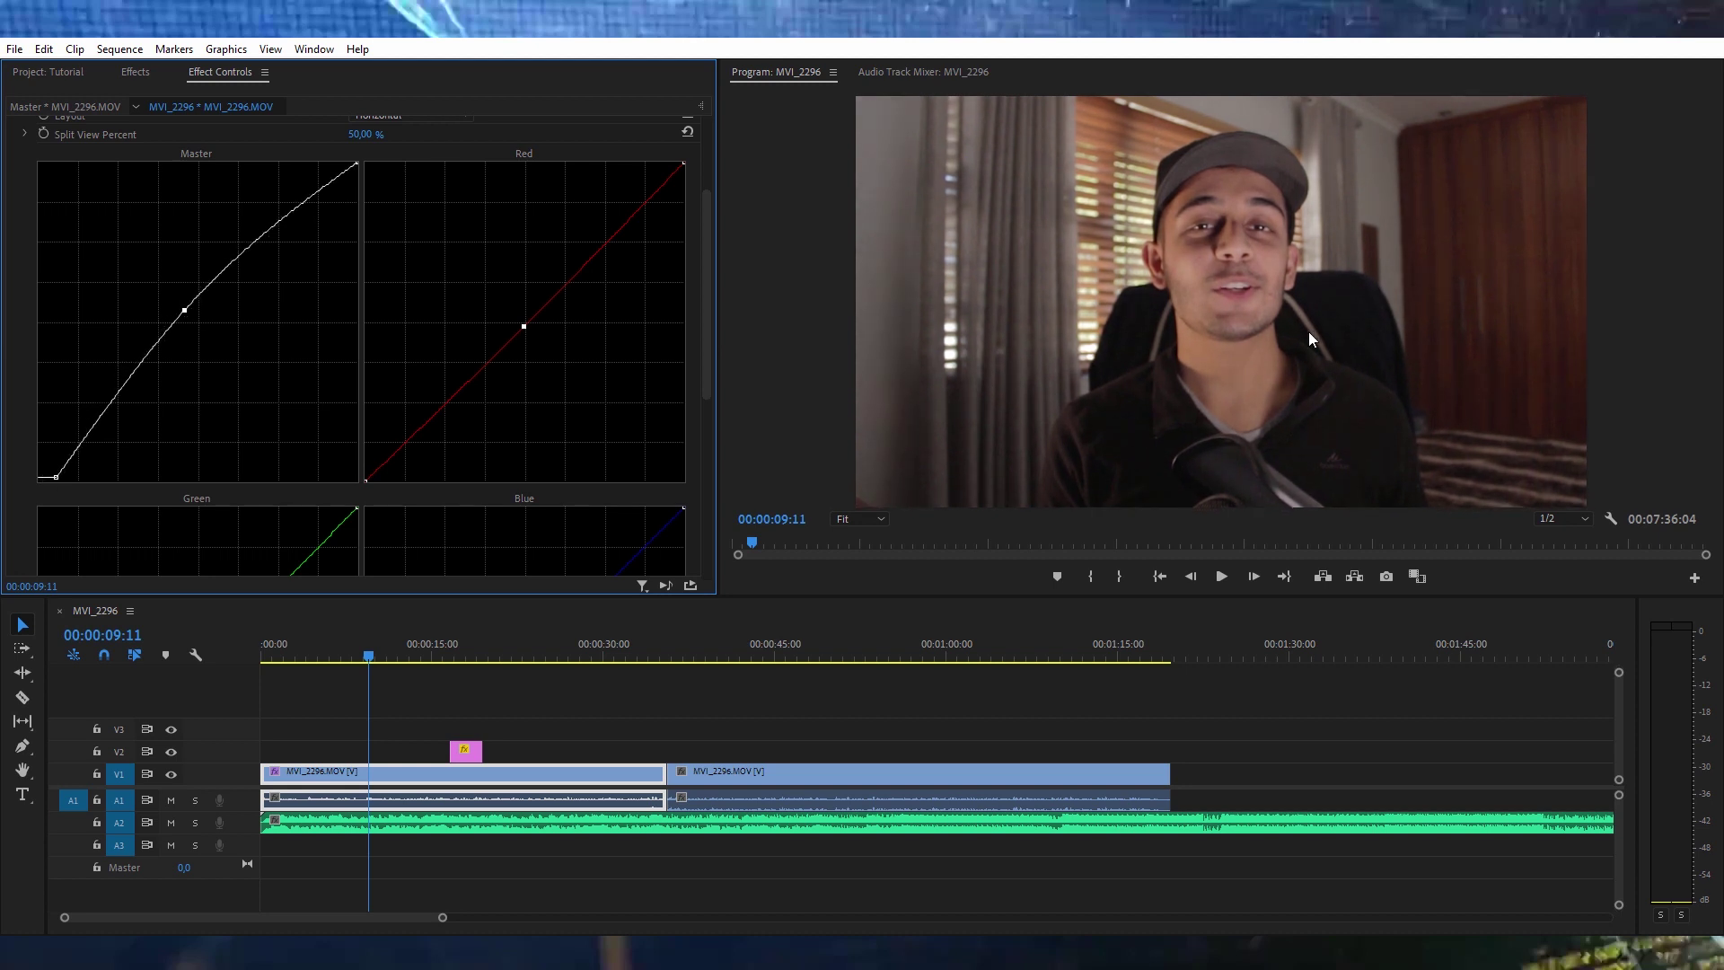
{"action": "scroll", "coordinate": [7, 395], "scroll_direction": "up", "scroll_amount": 2}
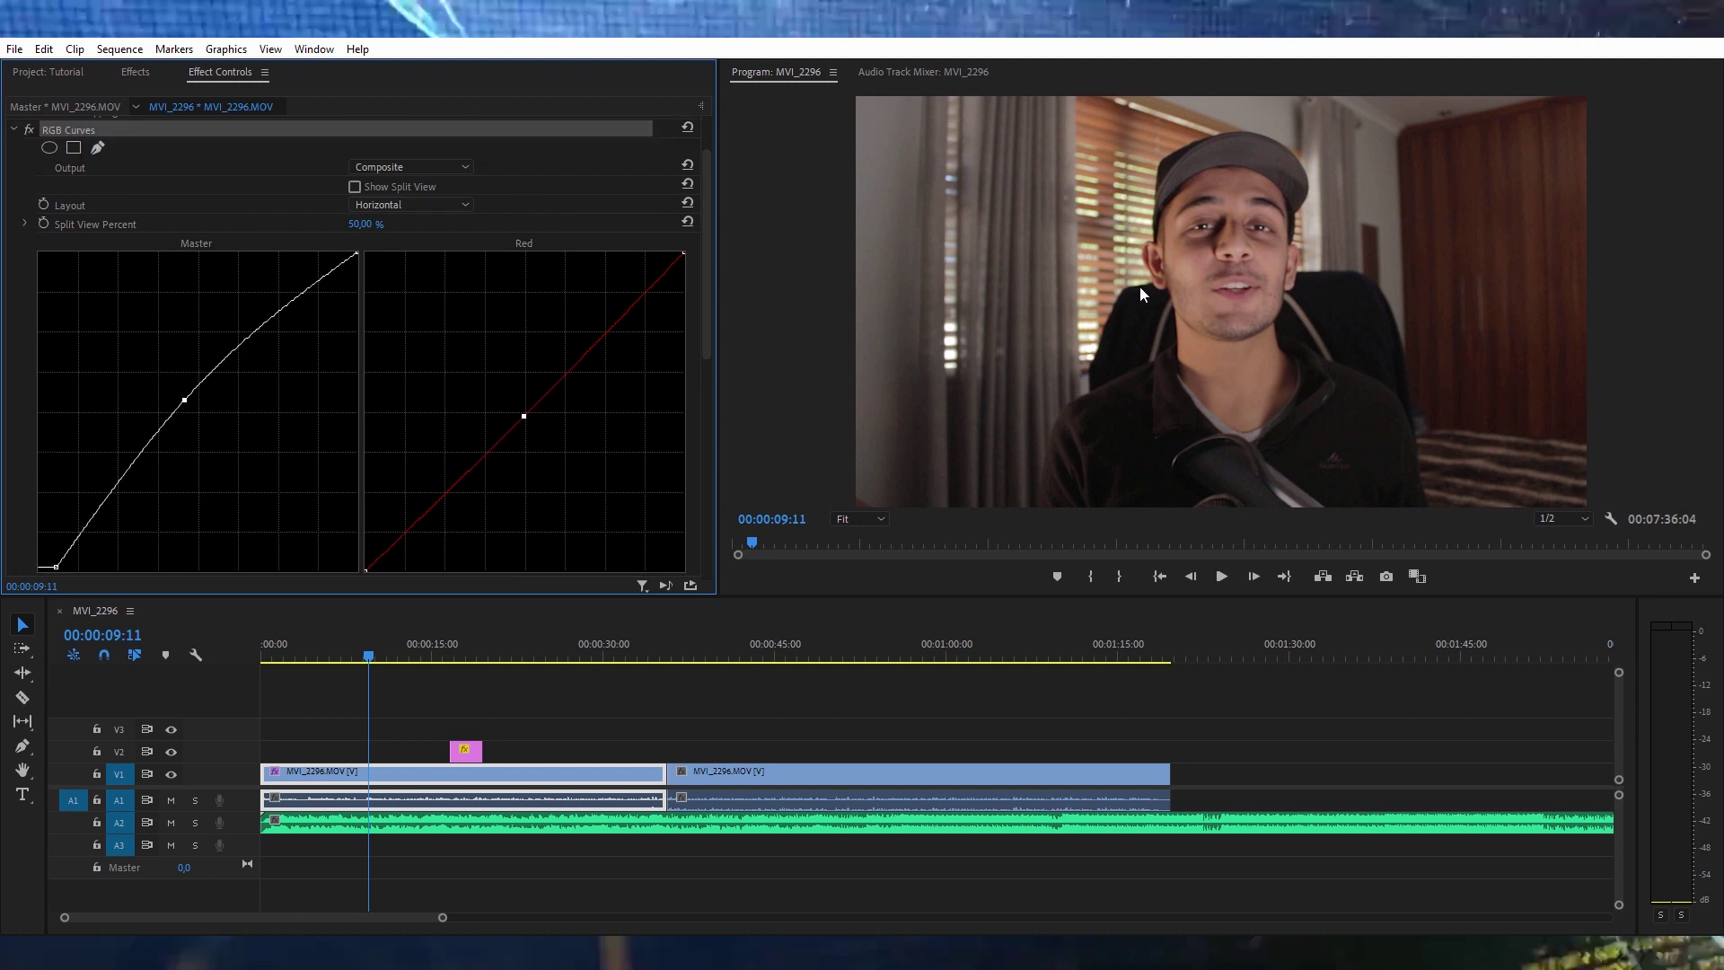
- Search the effects library for "hue" and, in its place, for "colo" to list the colour-related effects
{"action": "scroll", "coordinate": [14, 354], "scroll_direction": "up", "scroll_amount": 2}
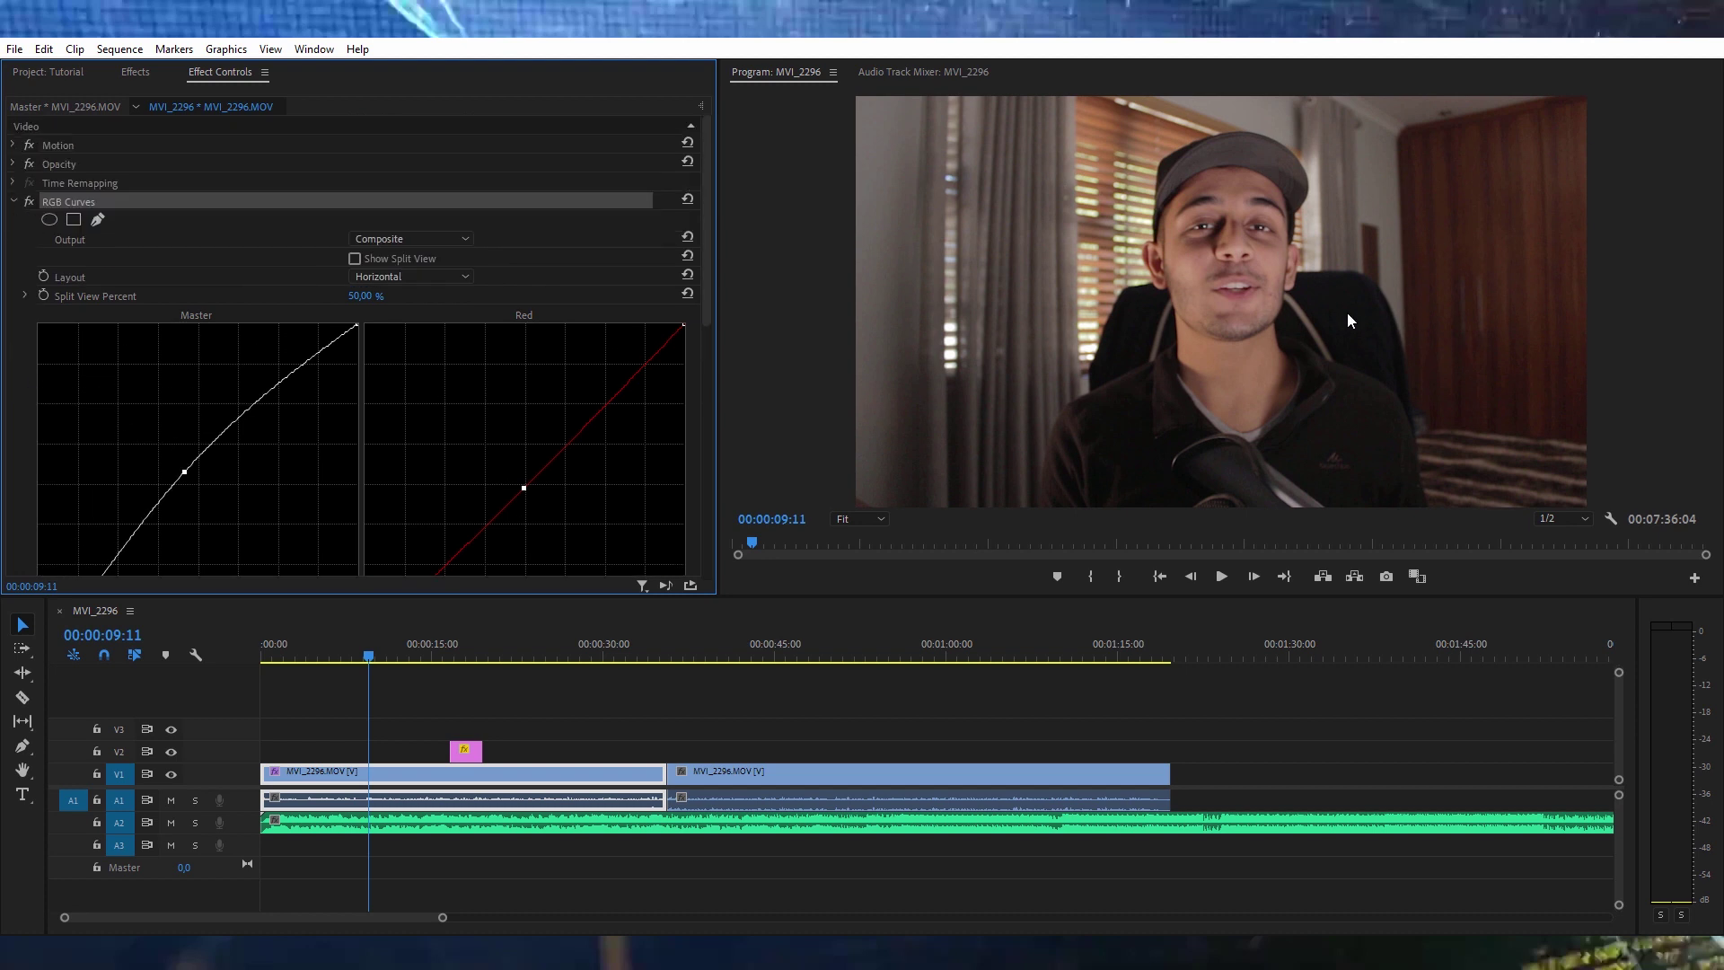
{"action": "left_click", "coordinate": [127, 73]}
{"action": "left_click", "coordinate": [123, 97]}
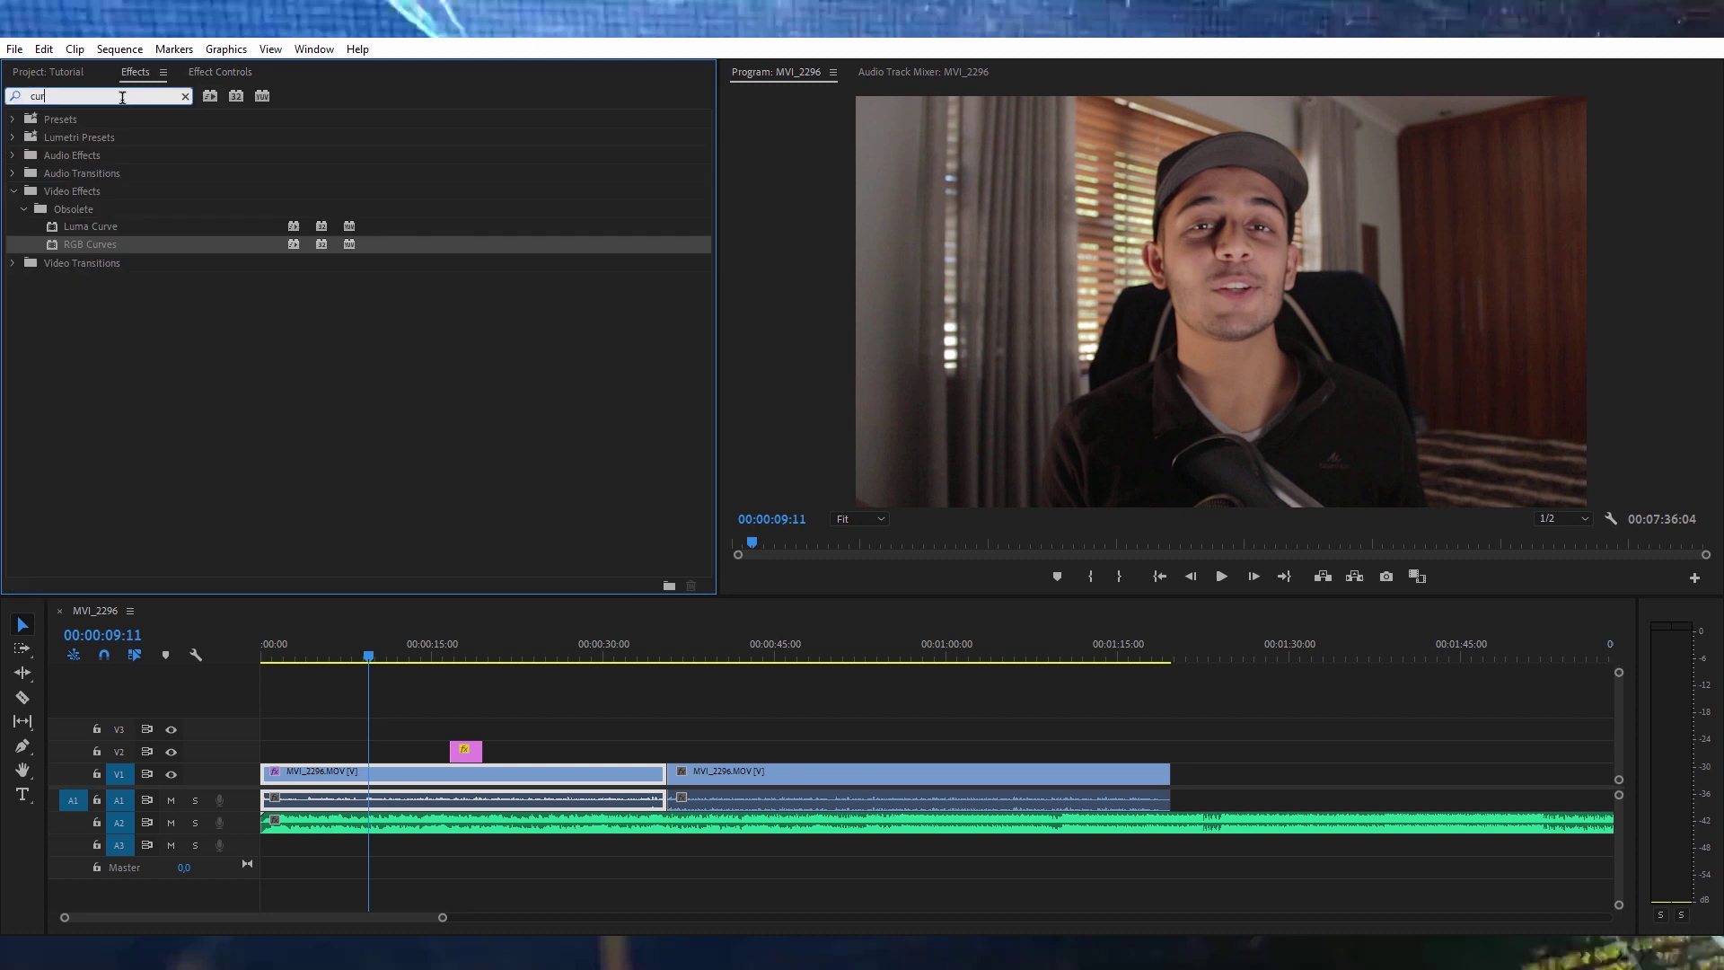
{"action": "key", "text": "BackSpace"}
{"action": "key", "text": "BackSpace"}
{"action": "key", "text": "BackSpace"}
{"action": "type", "text": "hue"}
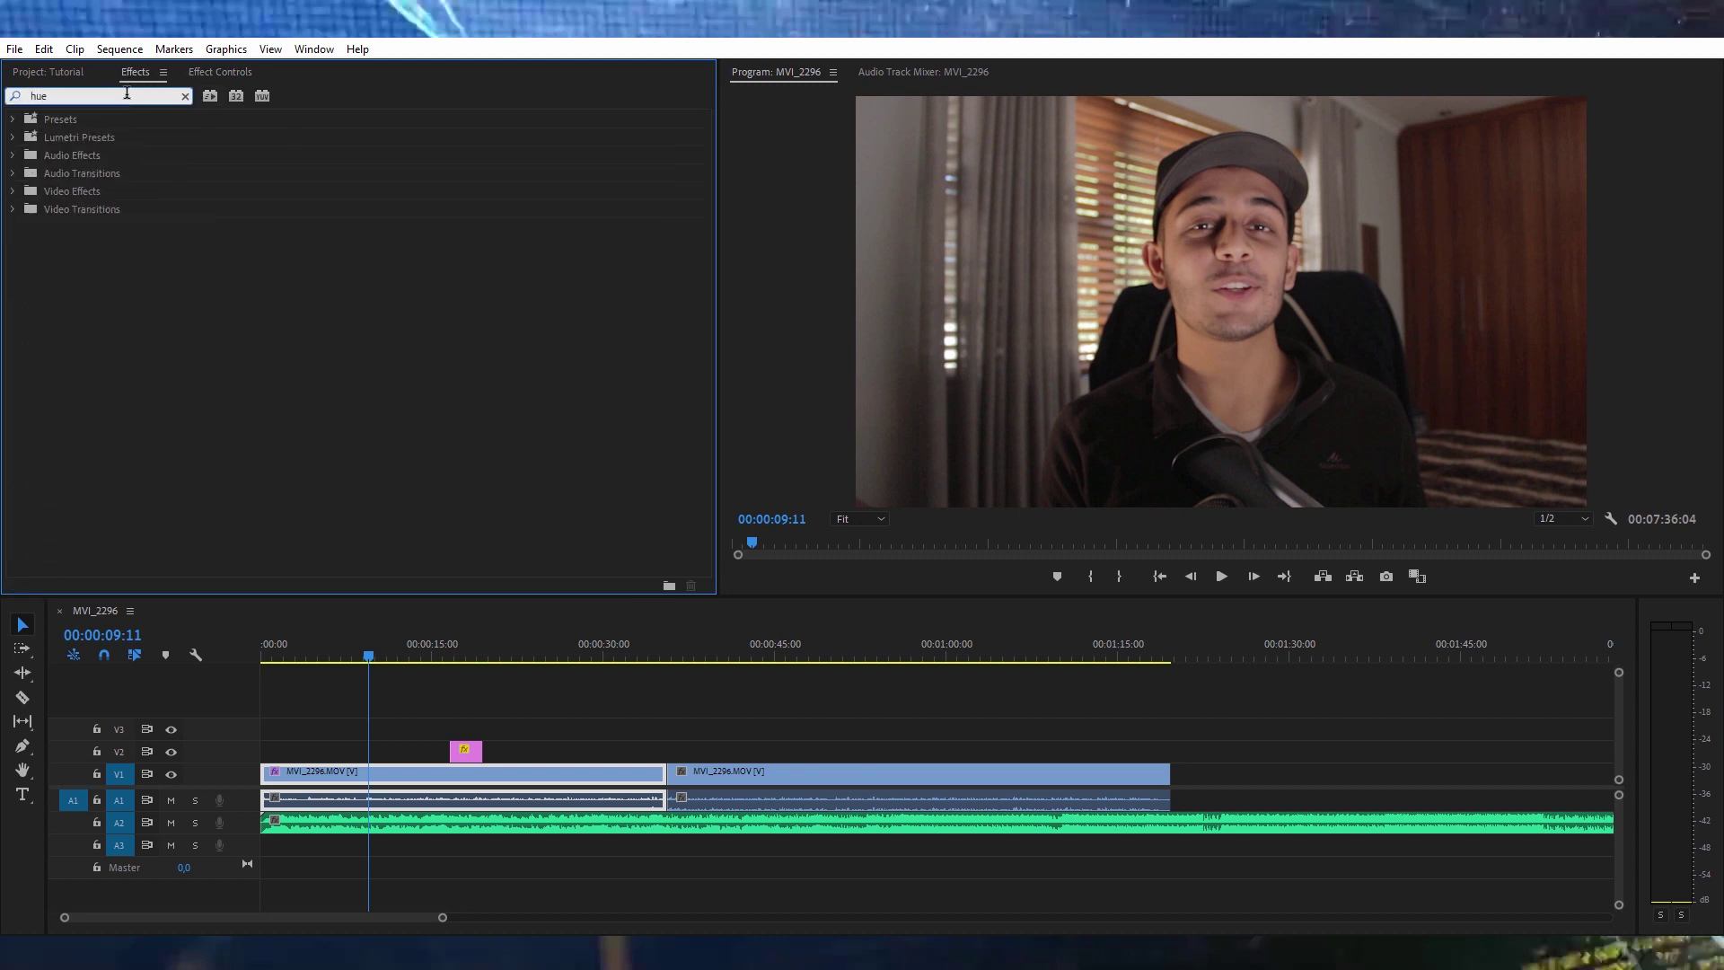
{"action": "key", "text": "BackSpace"}
{"action": "key", "text": "BackSpace"}
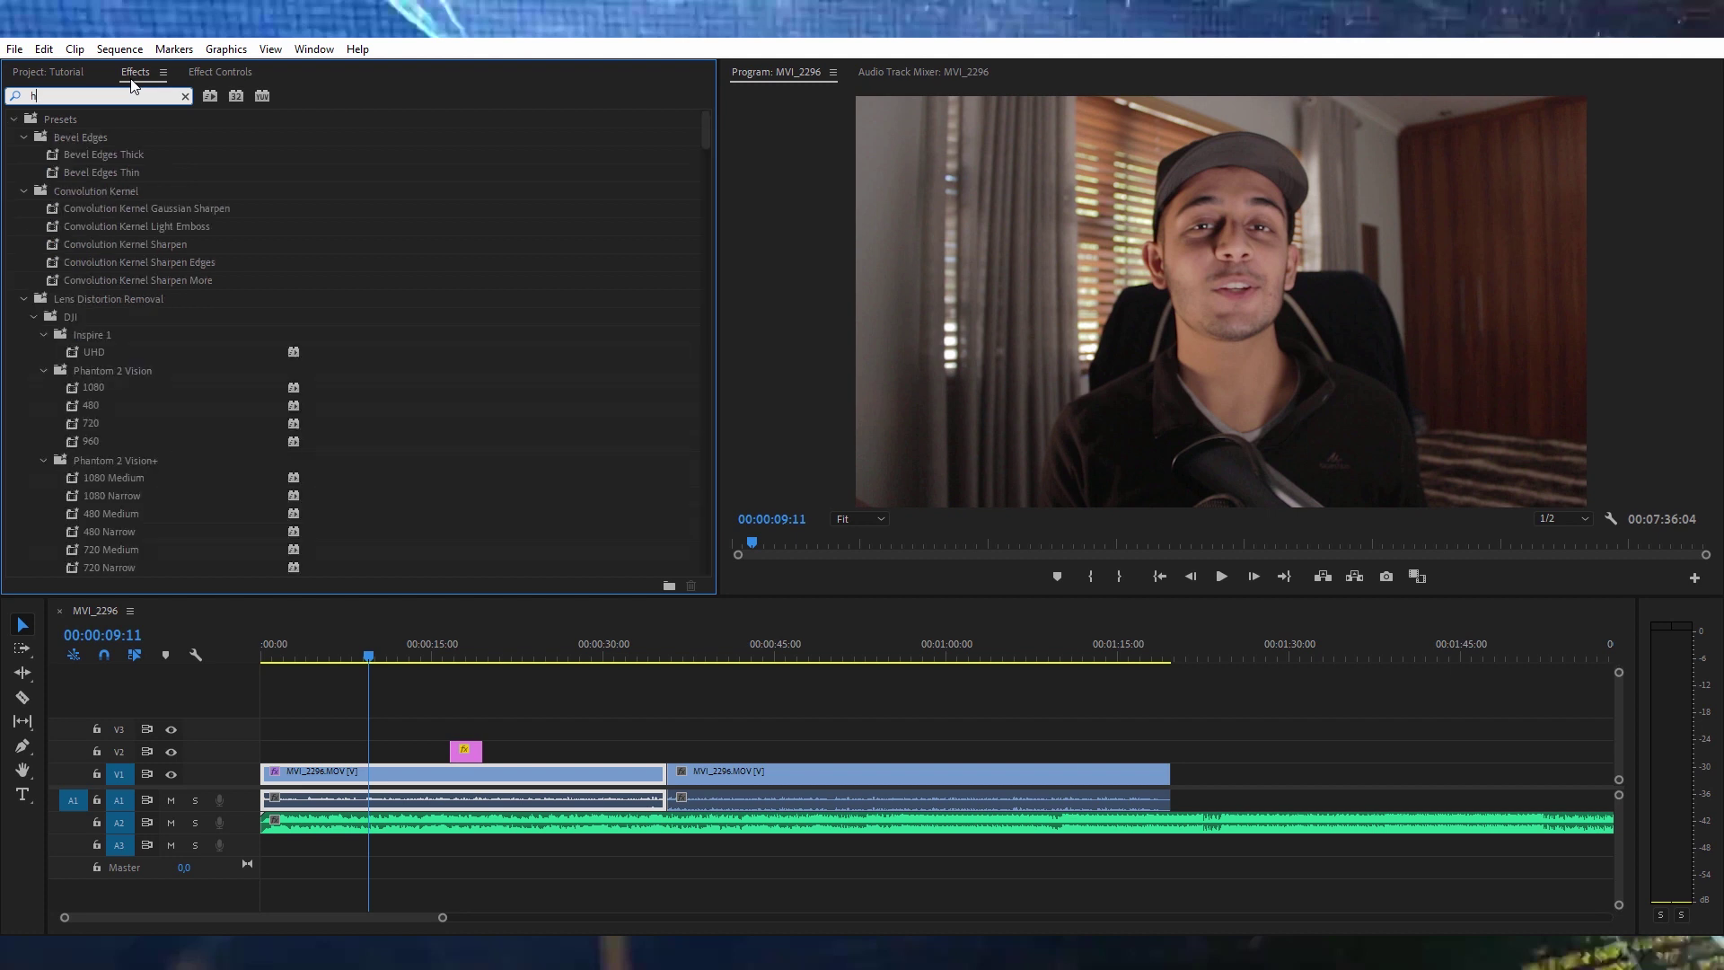
{"action": "type", "text": "colo"}
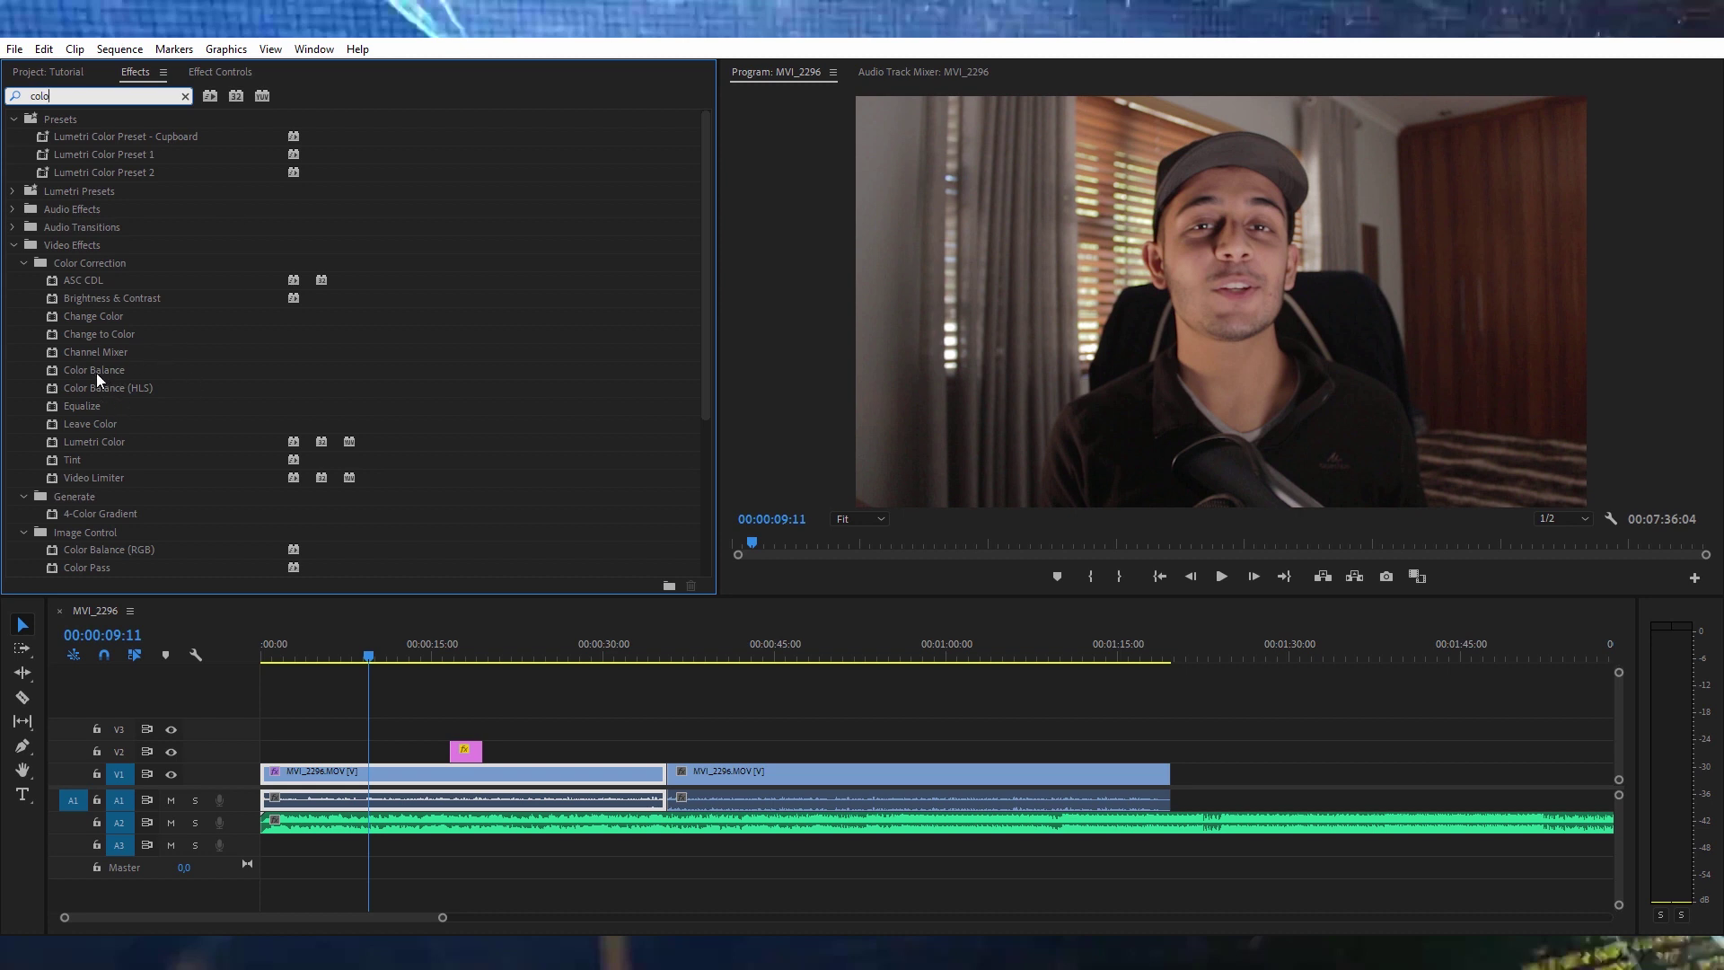
- Apply the Three-Way Color Corrector from the Obsolete video effects to the first MVI_2296 clip and show the clip's effect settings
{"action": "scroll", "coordinate": [106, 563], "scroll_direction": "down", "scroll_amount": 6}
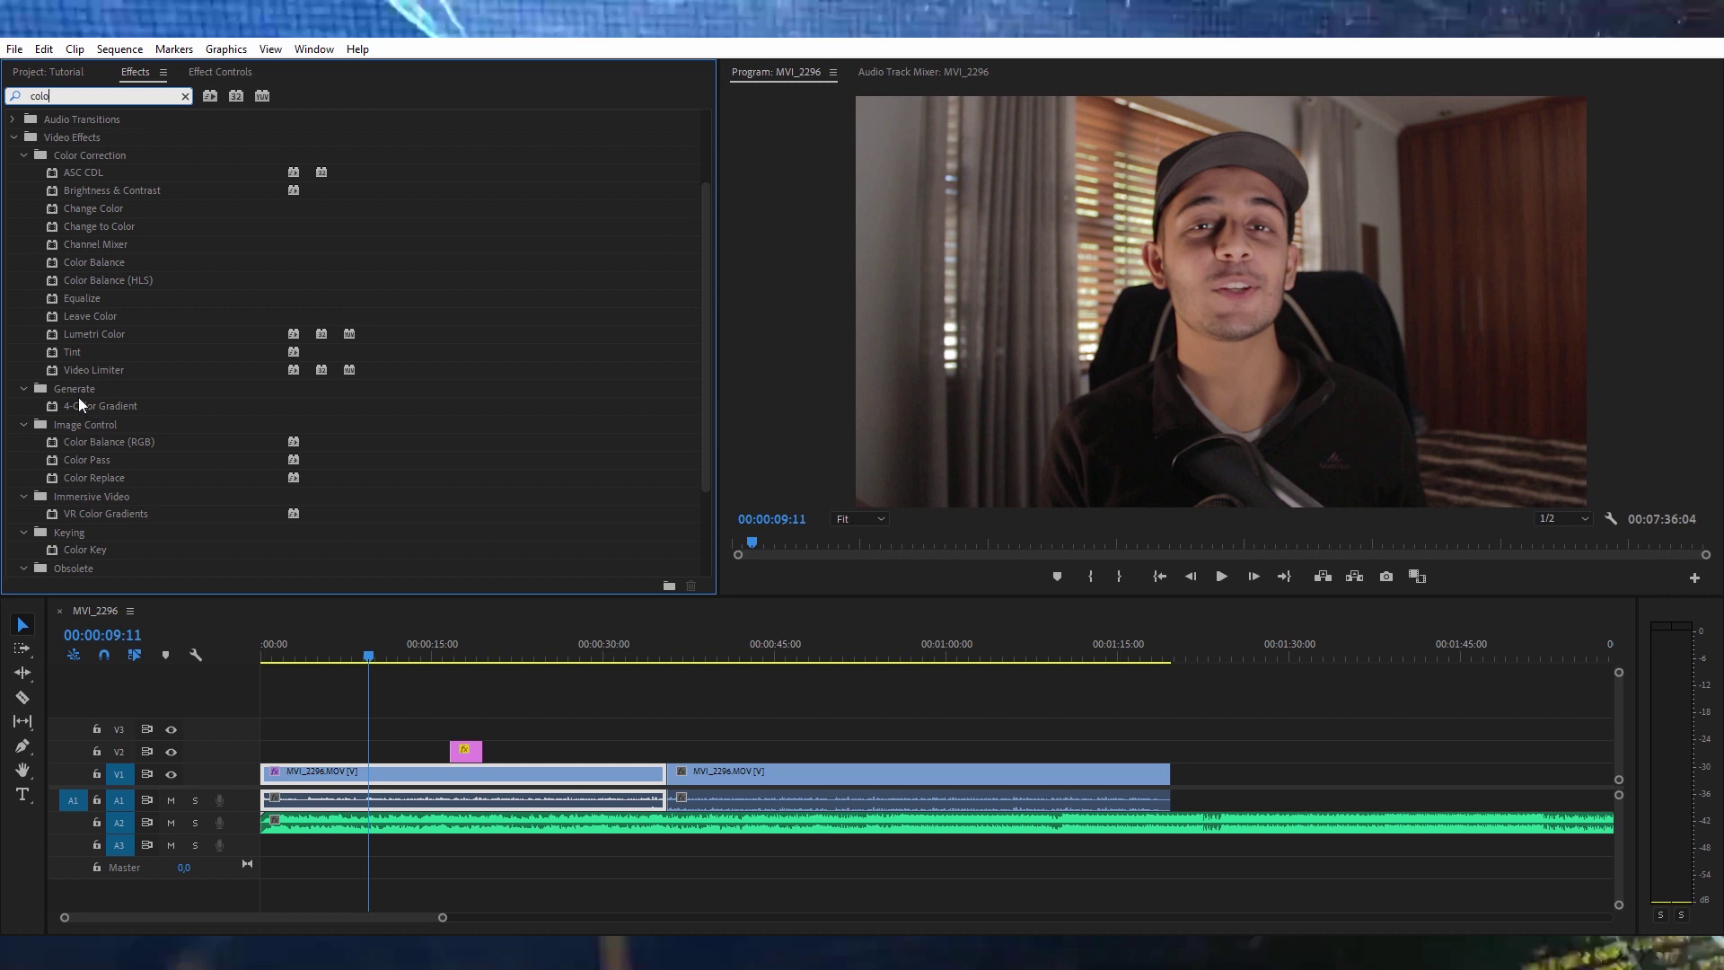
{"action": "scroll", "coordinate": [78, 408], "scroll_direction": "down", "scroll_amount": 3}
{"action": "left_click", "coordinate": [120, 531]}
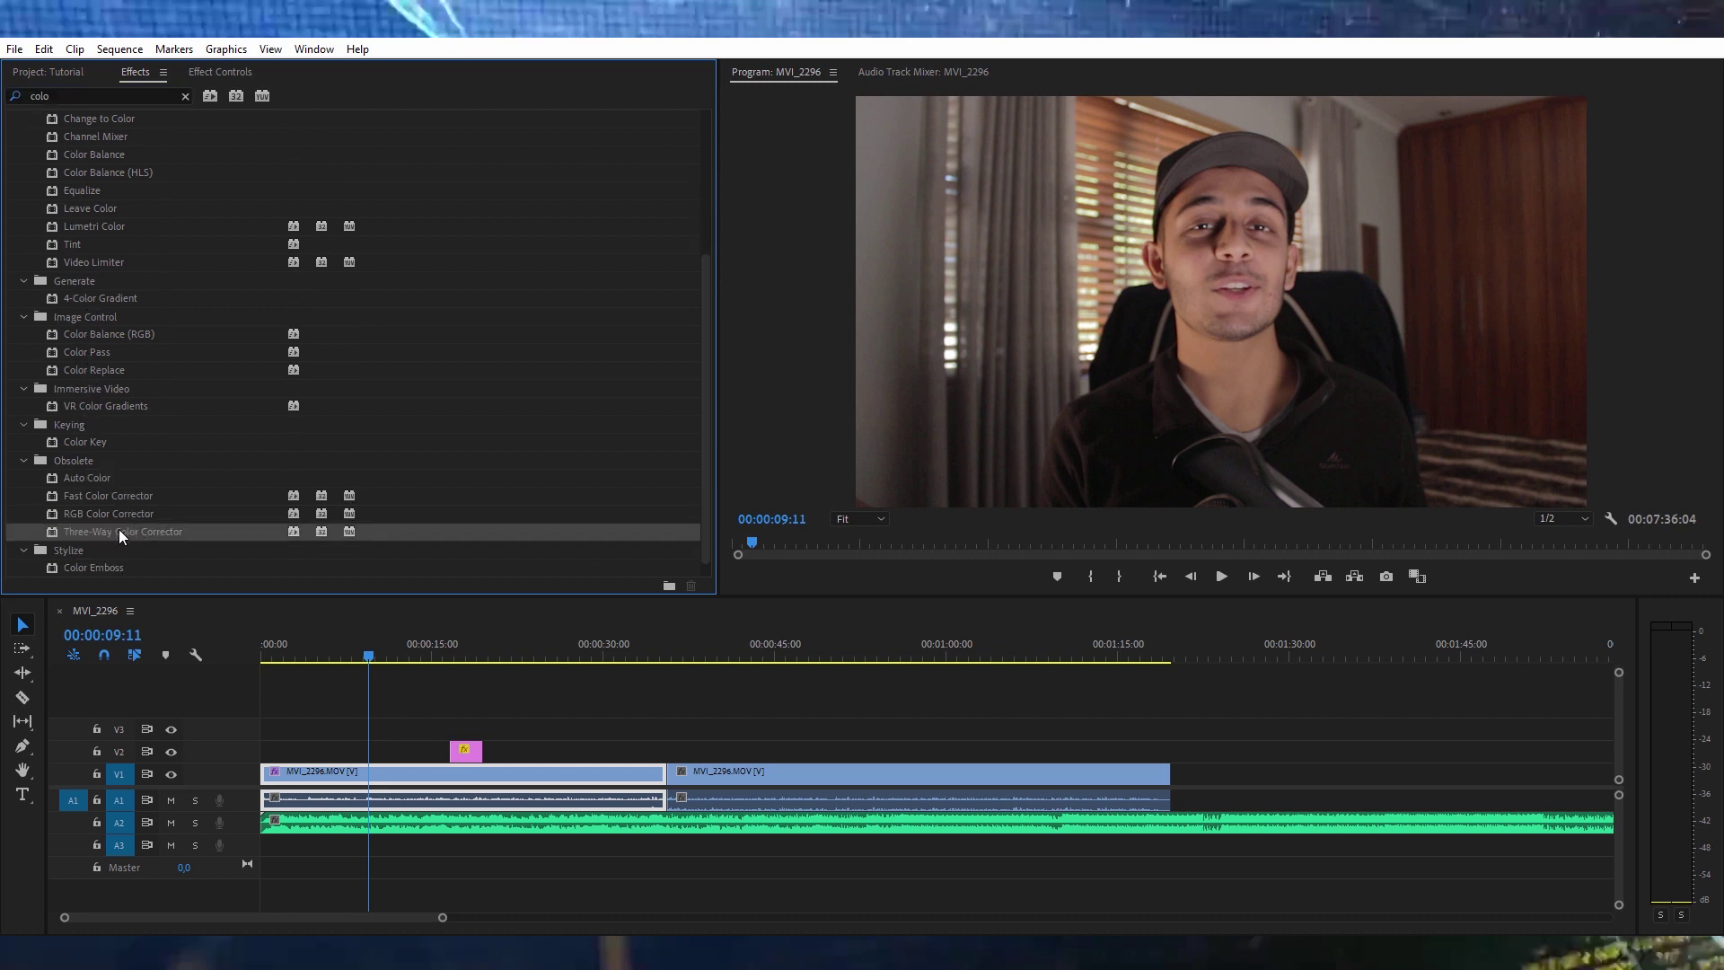
{"action": "left_click_drag", "start_coordinate": [90, 533], "coordinate": [321, 773]}
{"action": "left_click", "coordinate": [198, 75]}
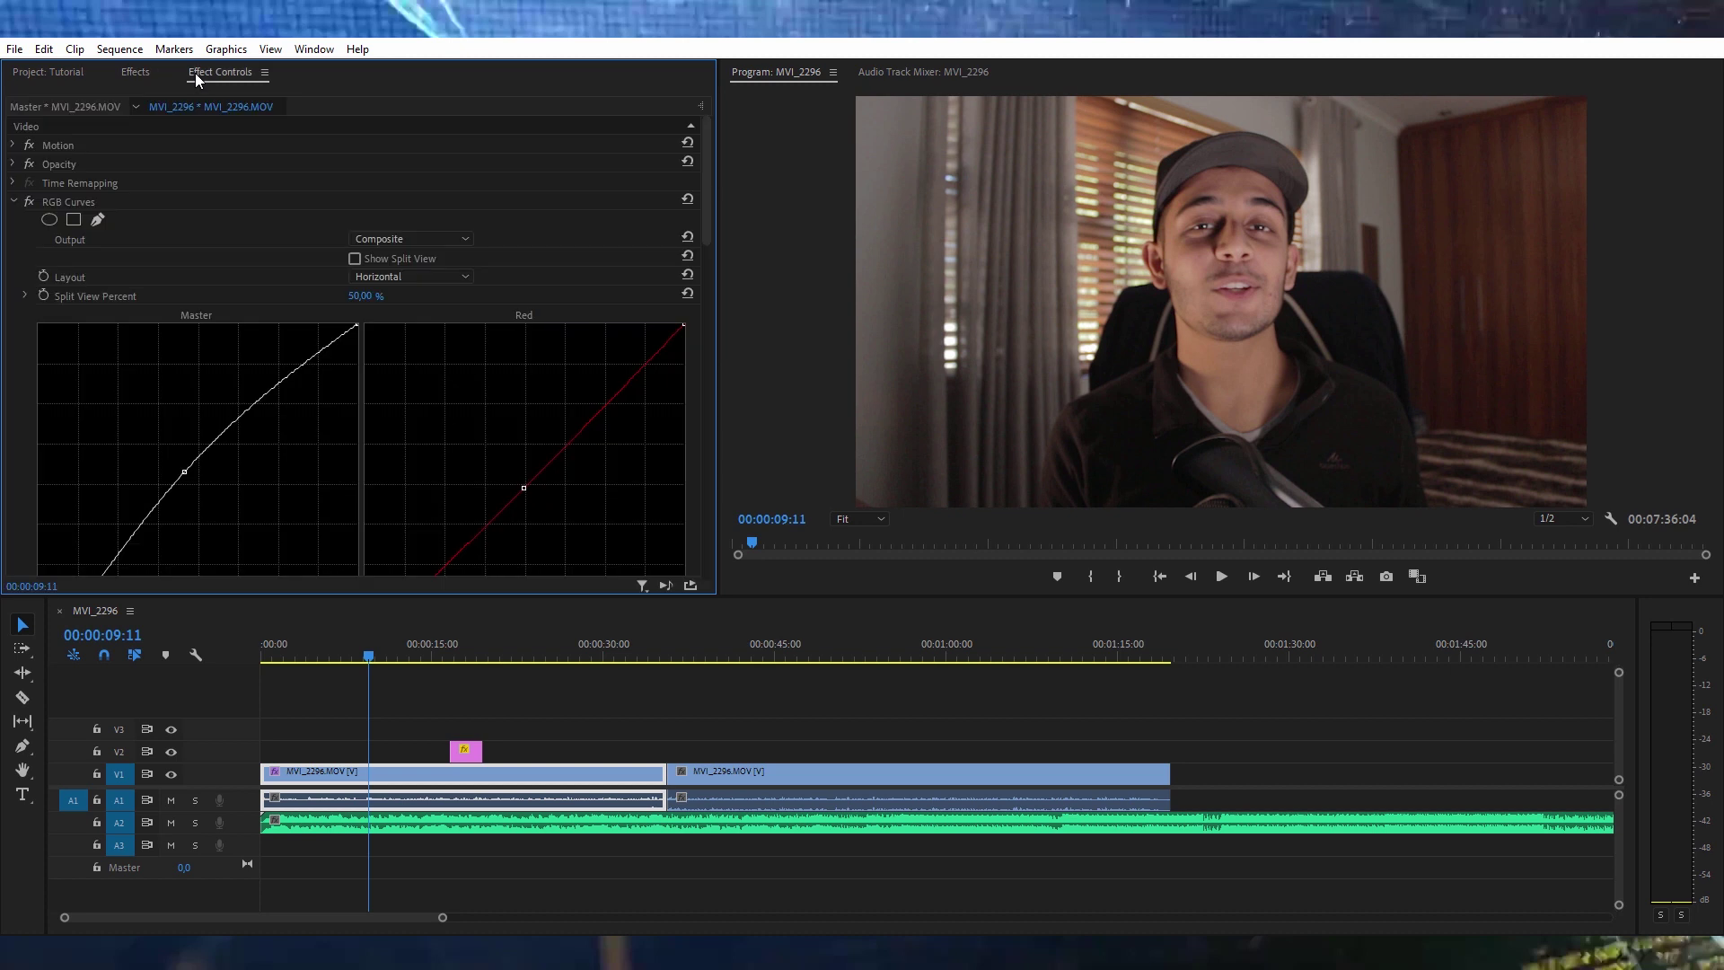
- Try a Master Saturation of 120 in the Three-Way Color Corrector, settle on 110, and collapse the effect settings
{"action": "left_click", "coordinate": [13, 203]}
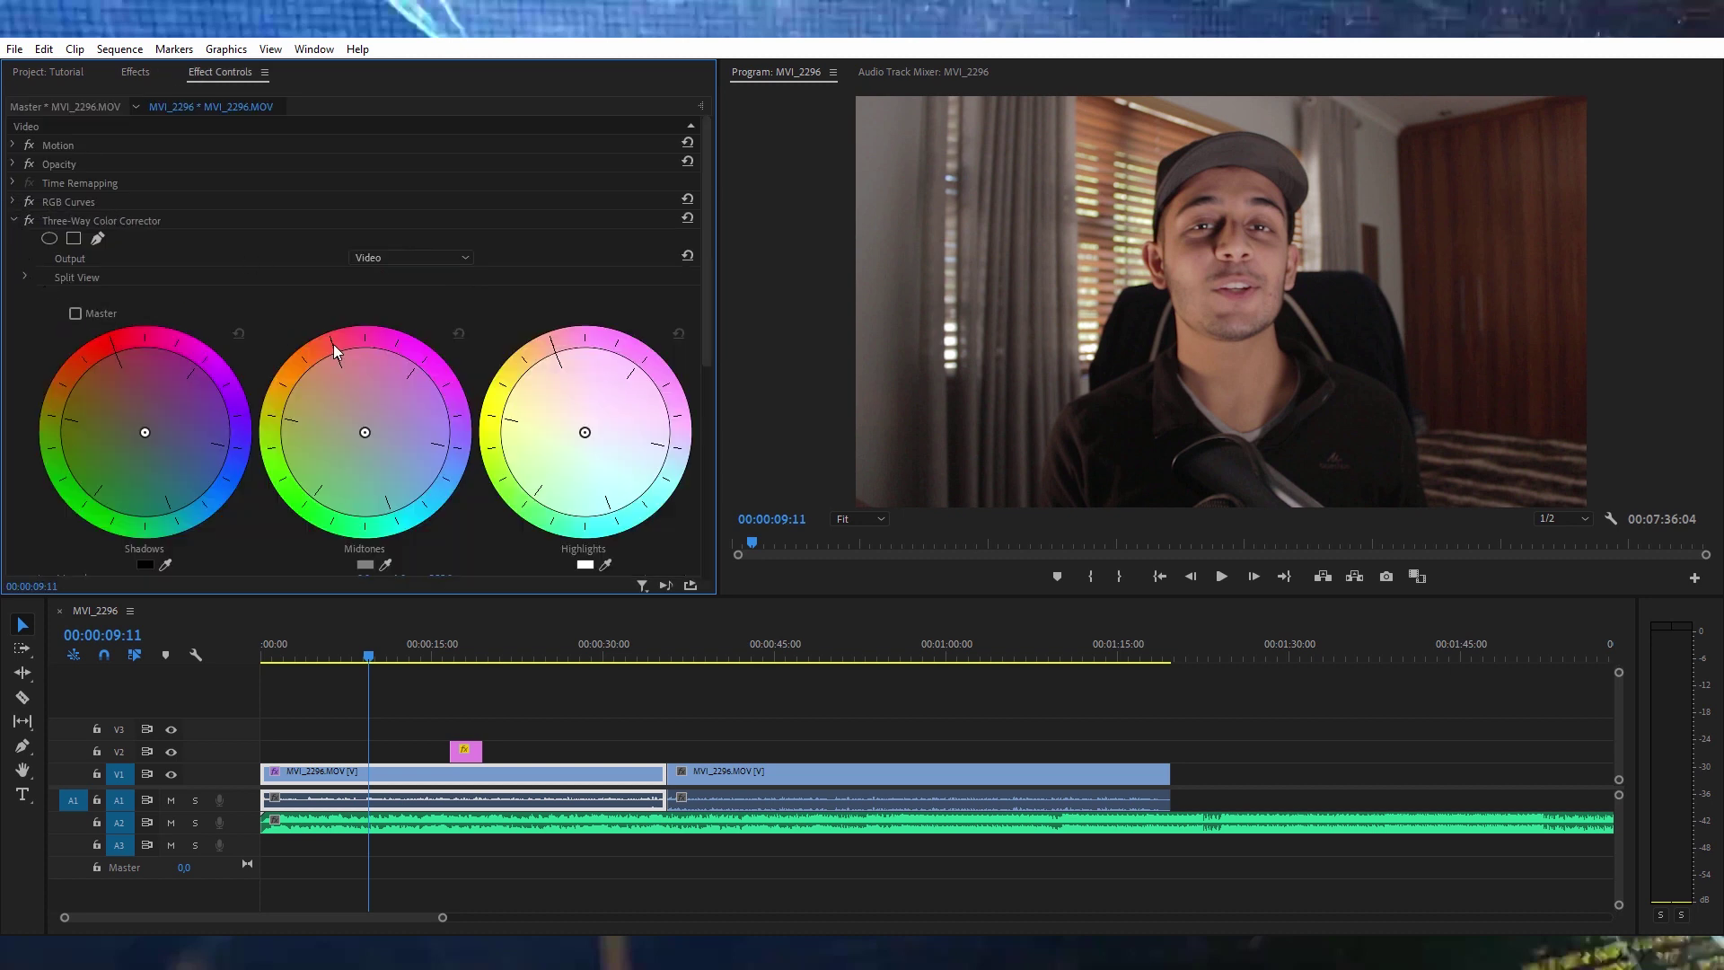
{"action": "scroll", "coordinate": [41, 337], "scroll_direction": "down", "scroll_amount": 5}
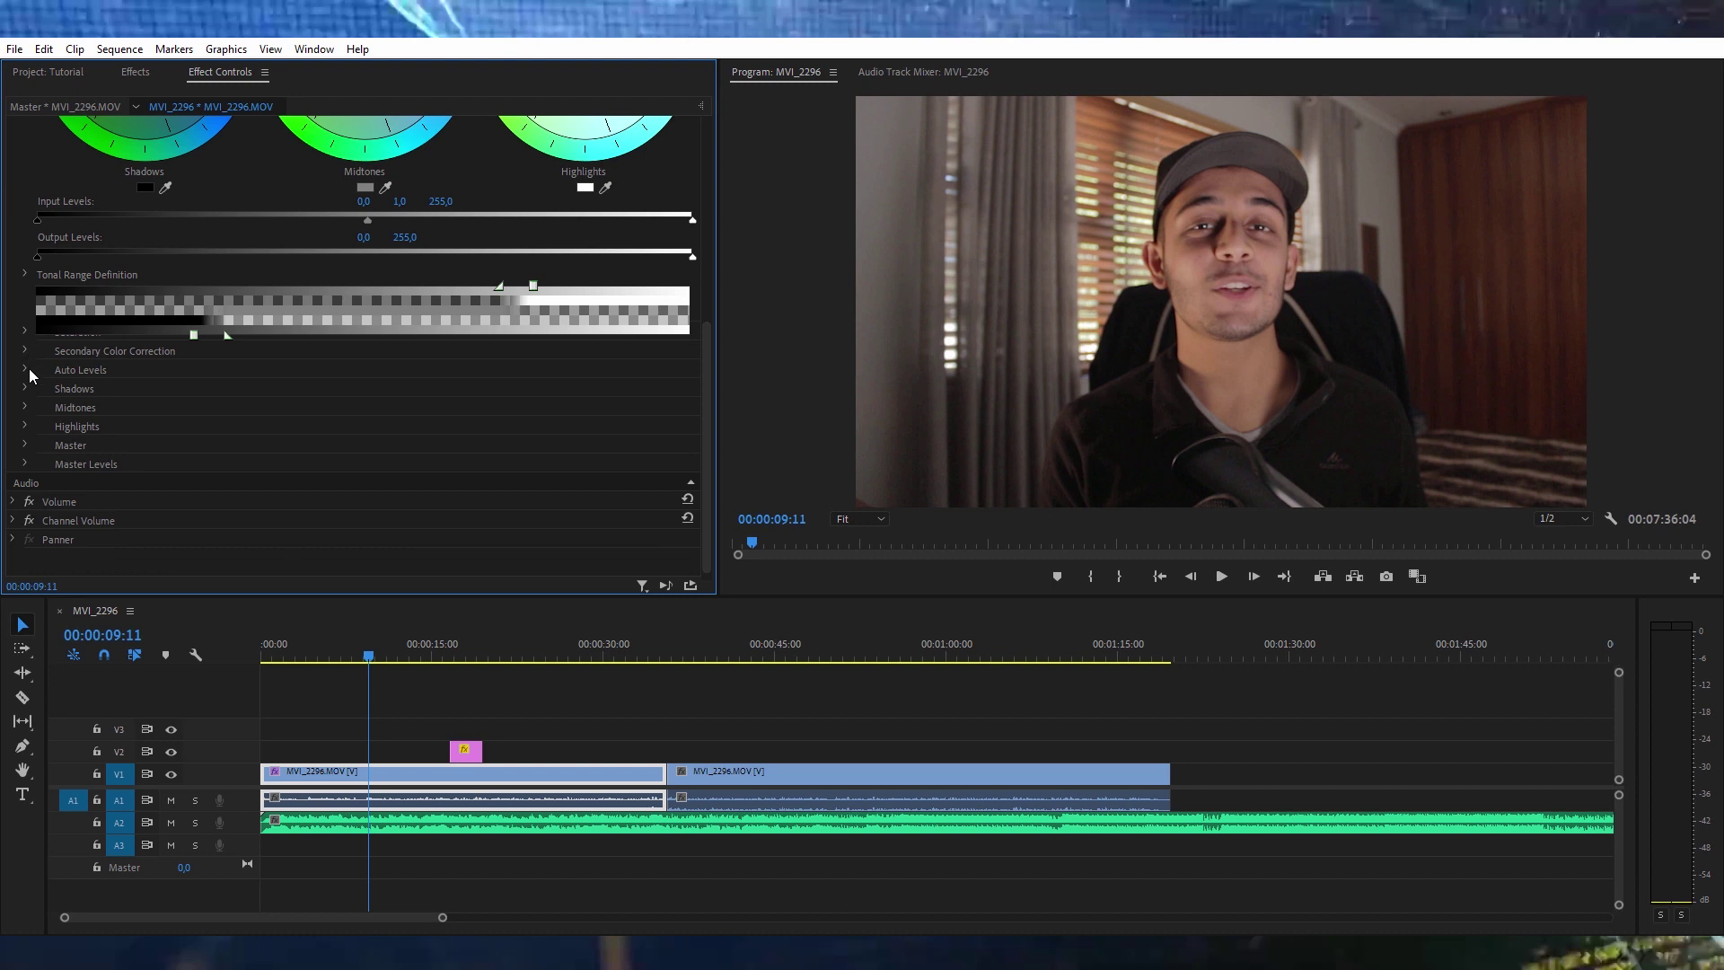
{"action": "scroll", "coordinate": [29, 368], "scroll_direction": "up", "scroll_amount": 1}
{"action": "left_click", "coordinate": [26, 366]}
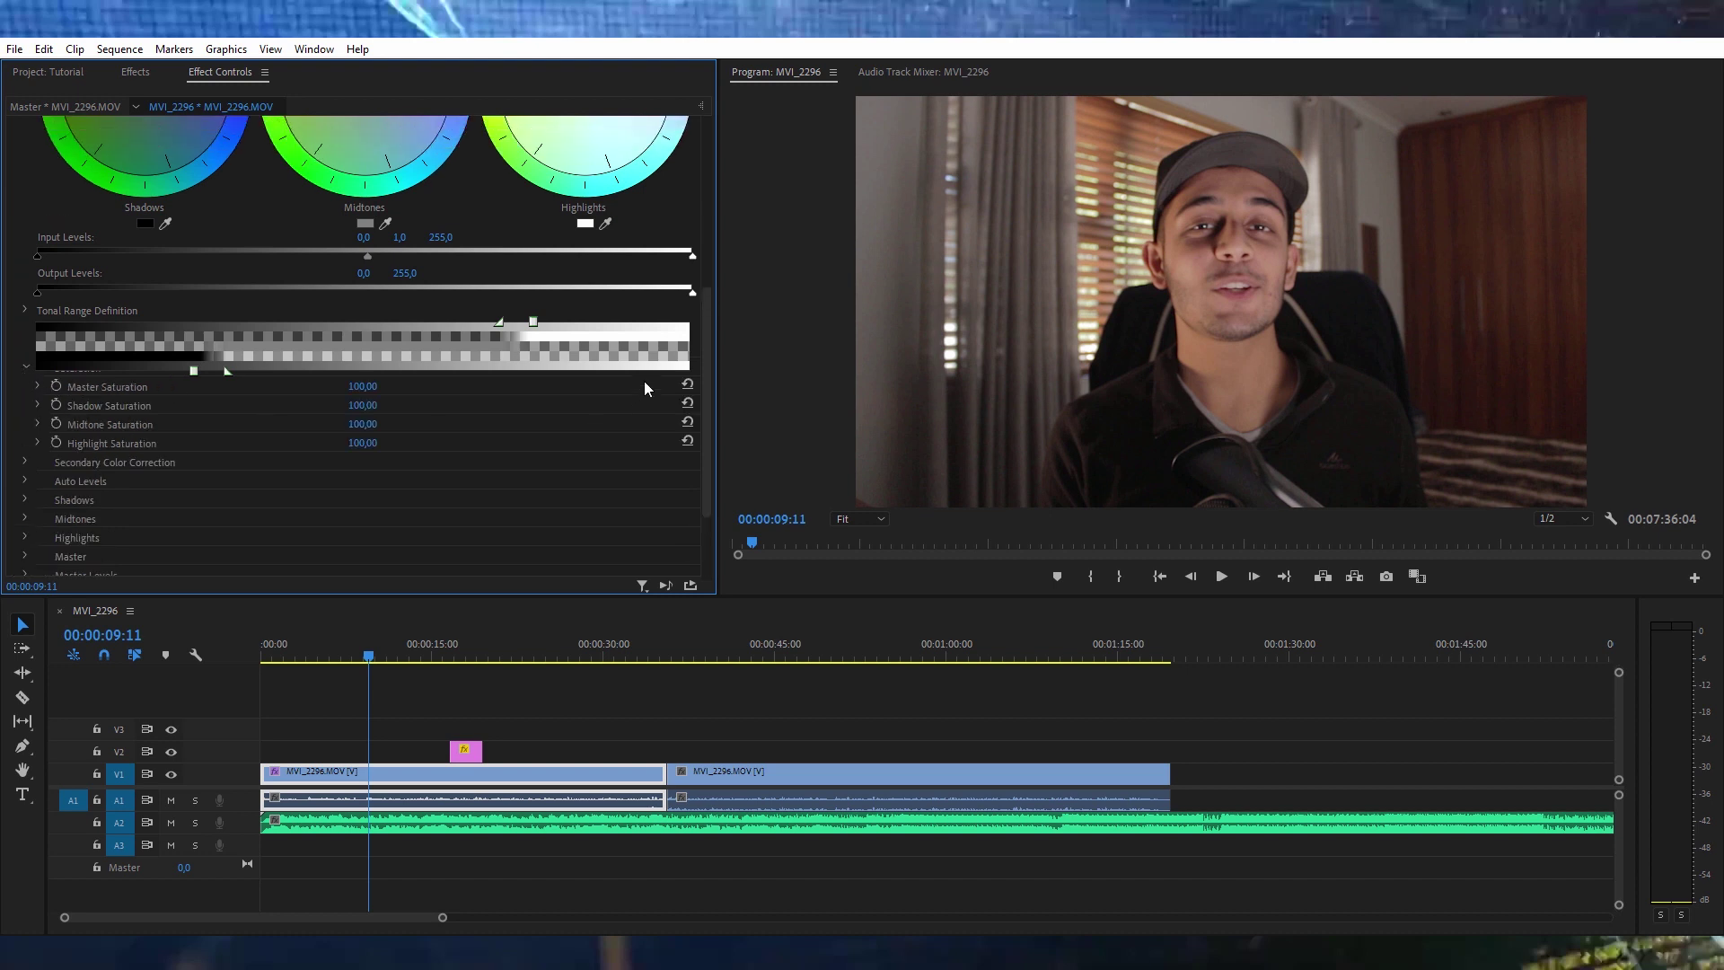
{"action": "left_click", "coordinate": [370, 385]}
{"action": "type", "text": "120"}
{"action": "key", "text": "Return"}
{"action": "left_click", "coordinate": [370, 385]}
{"action": "type", "text": "110"}
{"action": "key", "text": "Return"}
{"action": "scroll", "coordinate": [50, 467], "scroll_direction": "up", "scroll_amount": 5}
{"action": "left_click", "coordinate": [15, 183]}
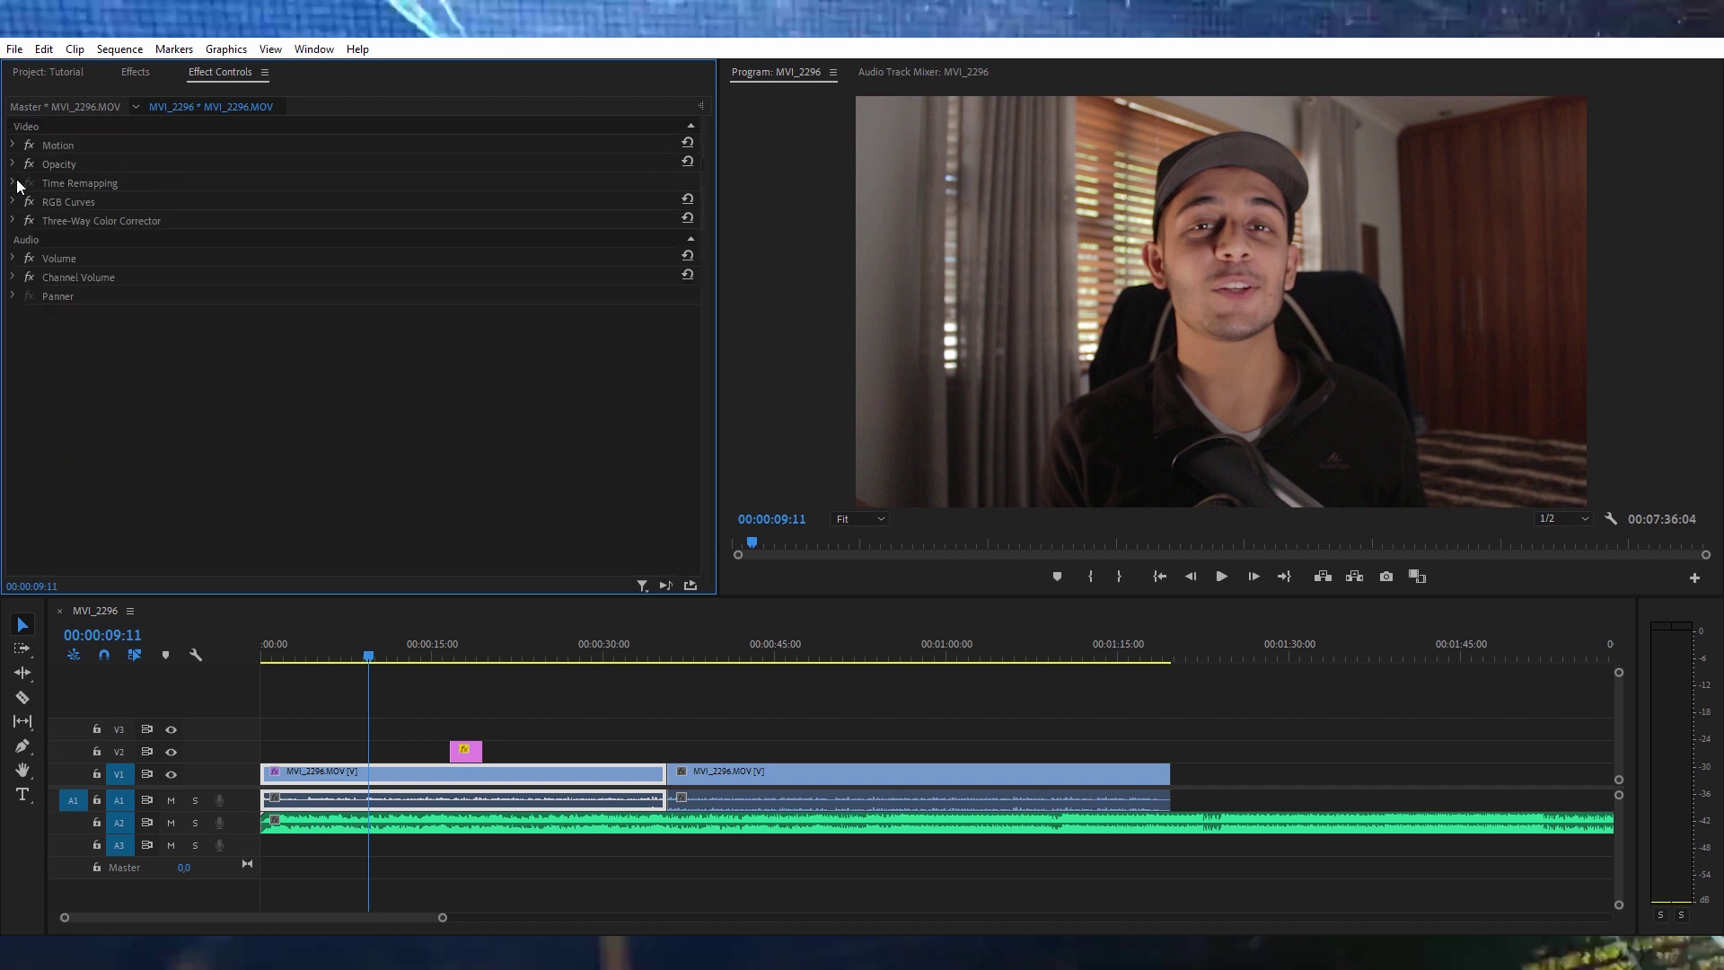
- Compare the picture with RGB Curves and Three-Way Color Corrector switched off and on, leaving both enabled
{"action": "left_click", "coordinate": [29, 220]}
{"action": "left_click", "coordinate": [29, 201]}
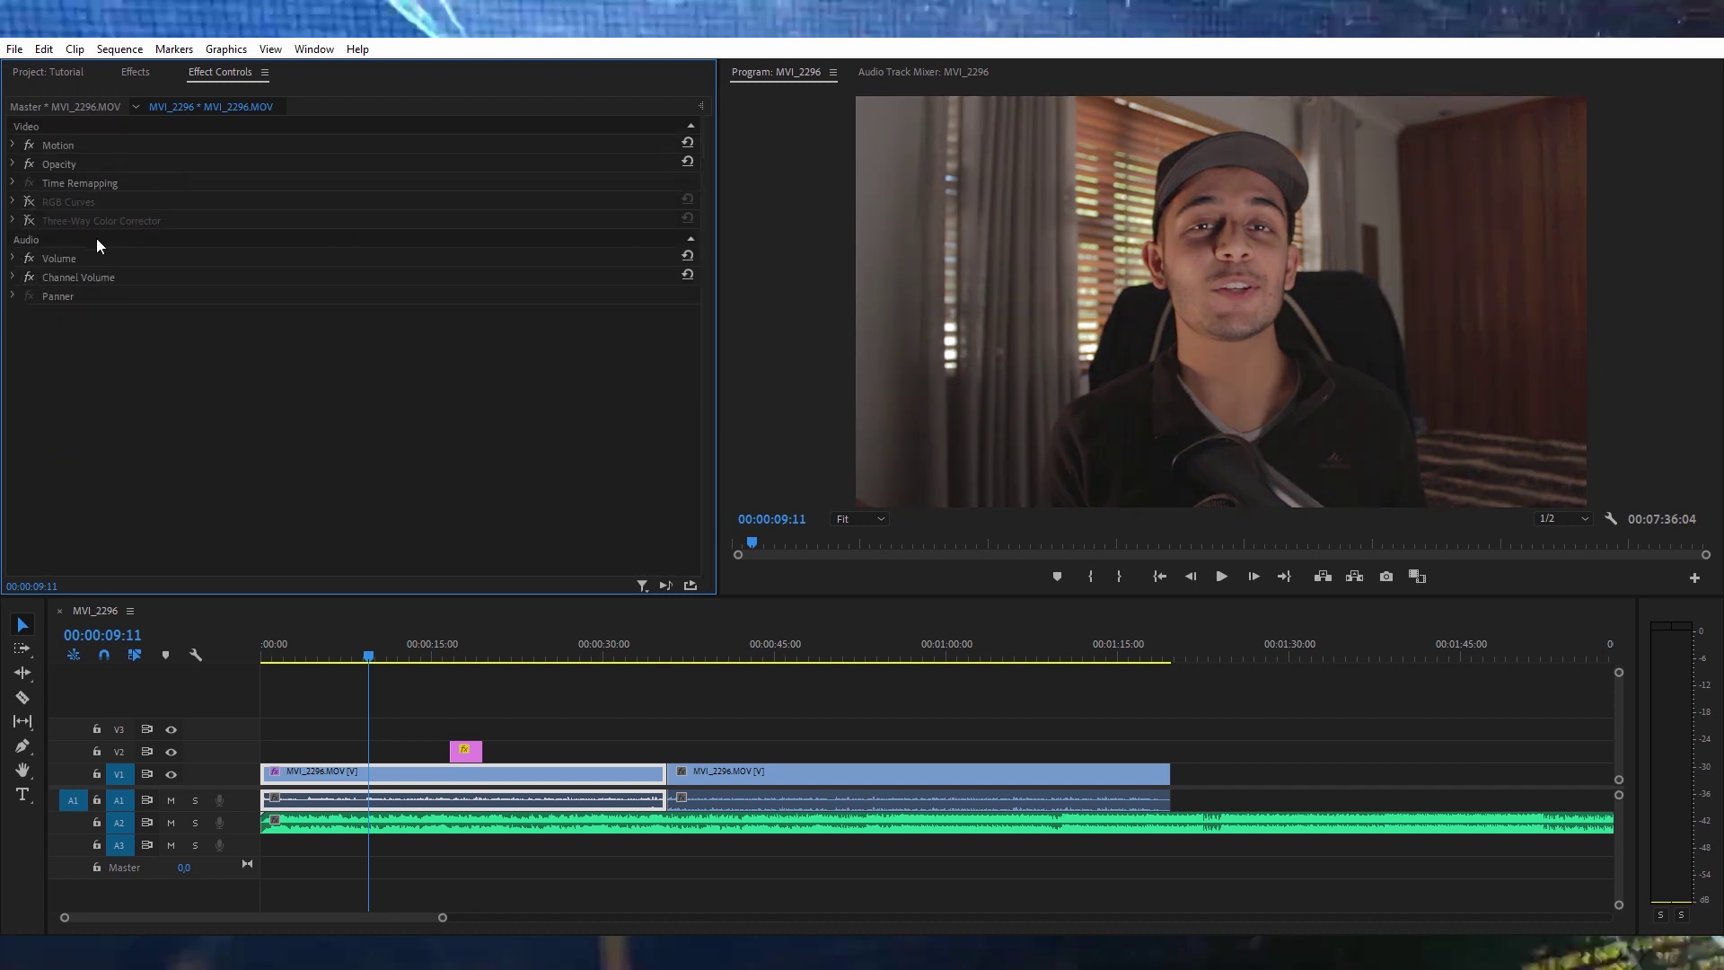
{"action": "left_click", "coordinate": [30, 220]}
{"action": "left_click", "coordinate": [27, 202]}
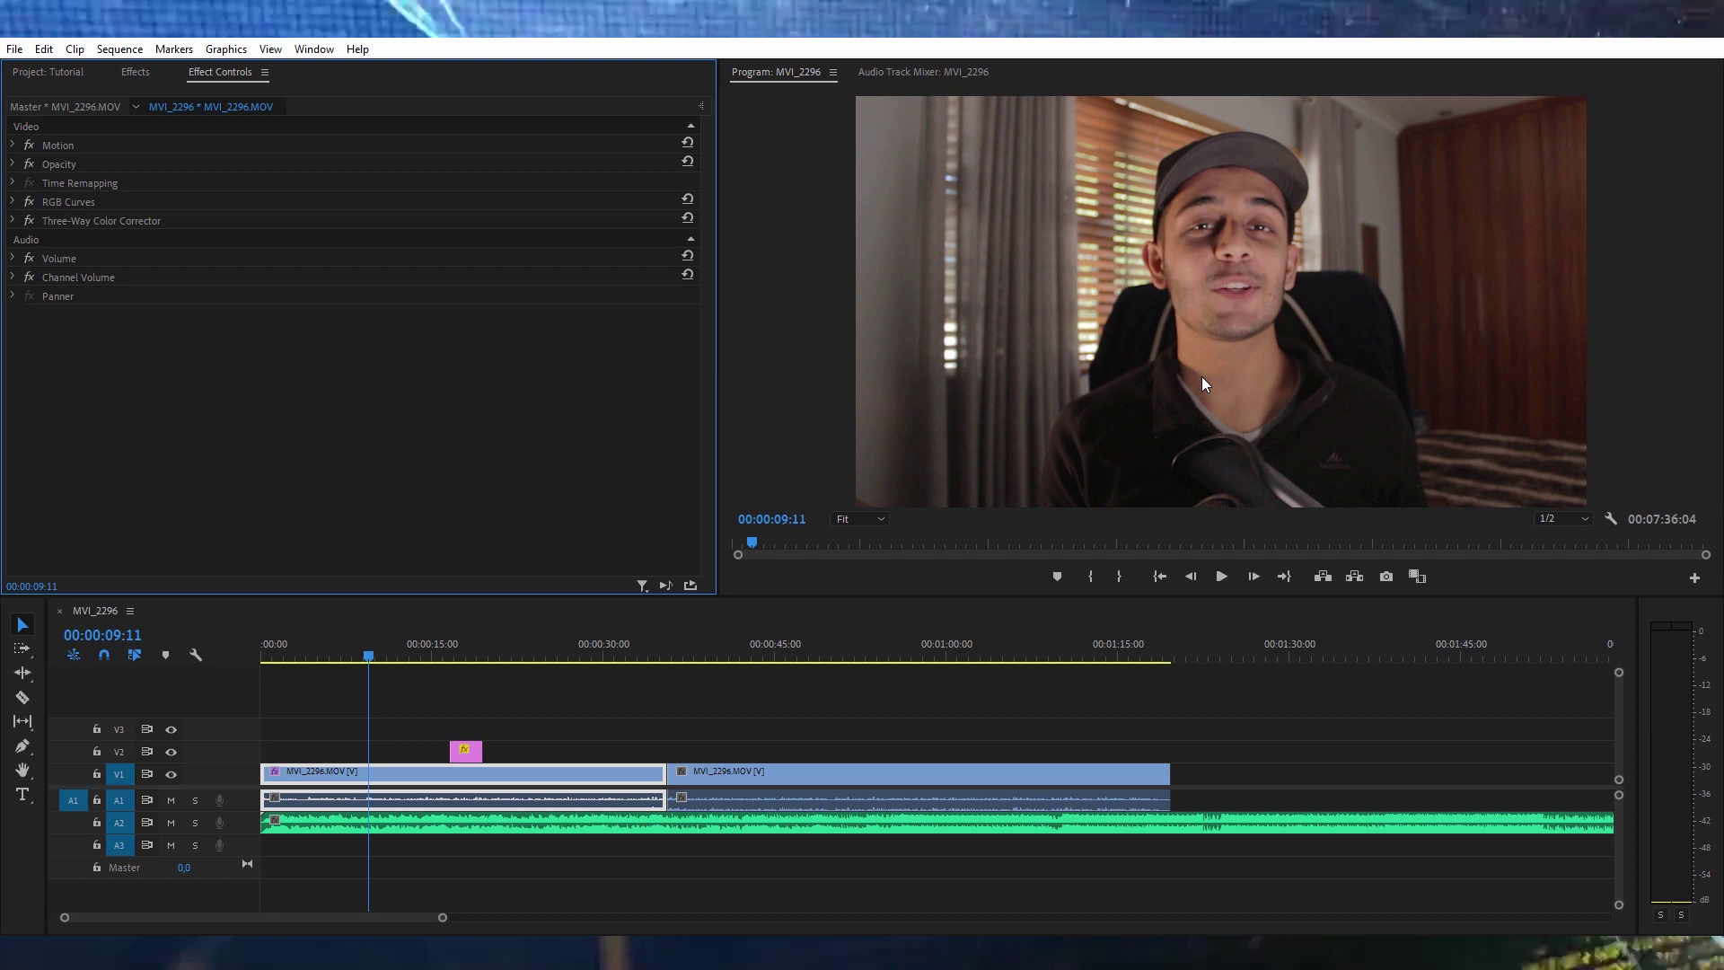
- Split the Lava.mp3 background music where the last video clip ends and delete the part beyond it
{"action": "left_click", "coordinate": [62, 72]}
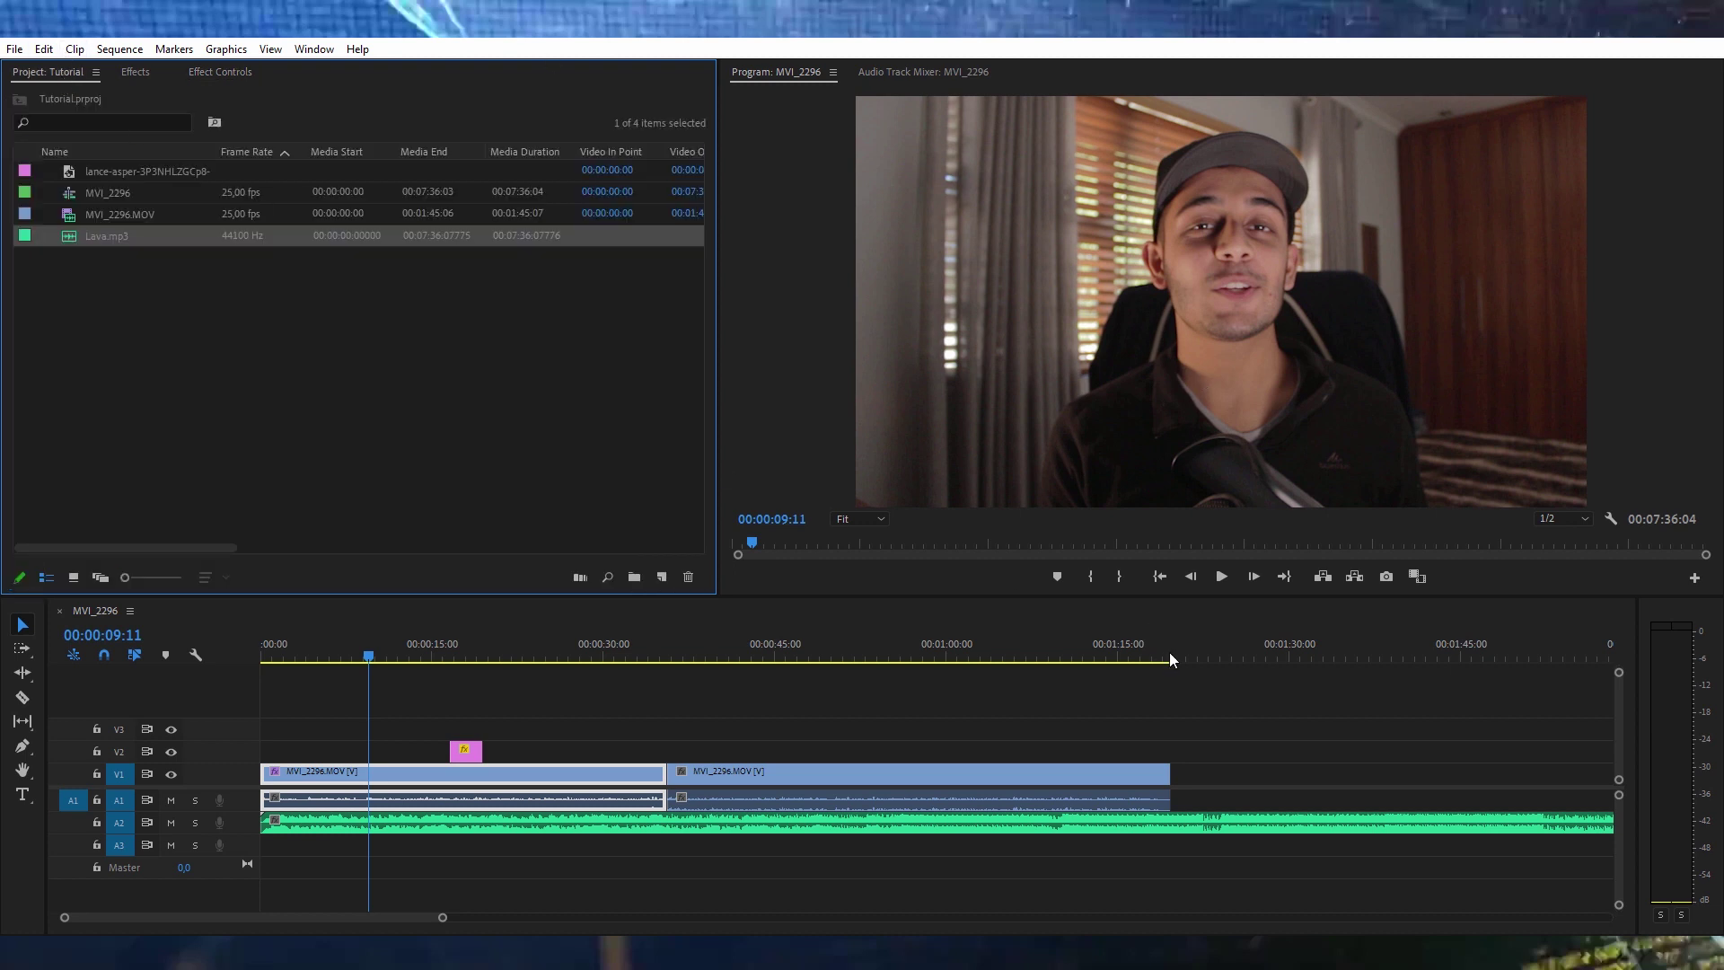
{"action": "left_click_drag", "start_coordinate": [441, 916], "coordinate": [547, 916]}
{"action": "left_click", "coordinate": [947, 817]}
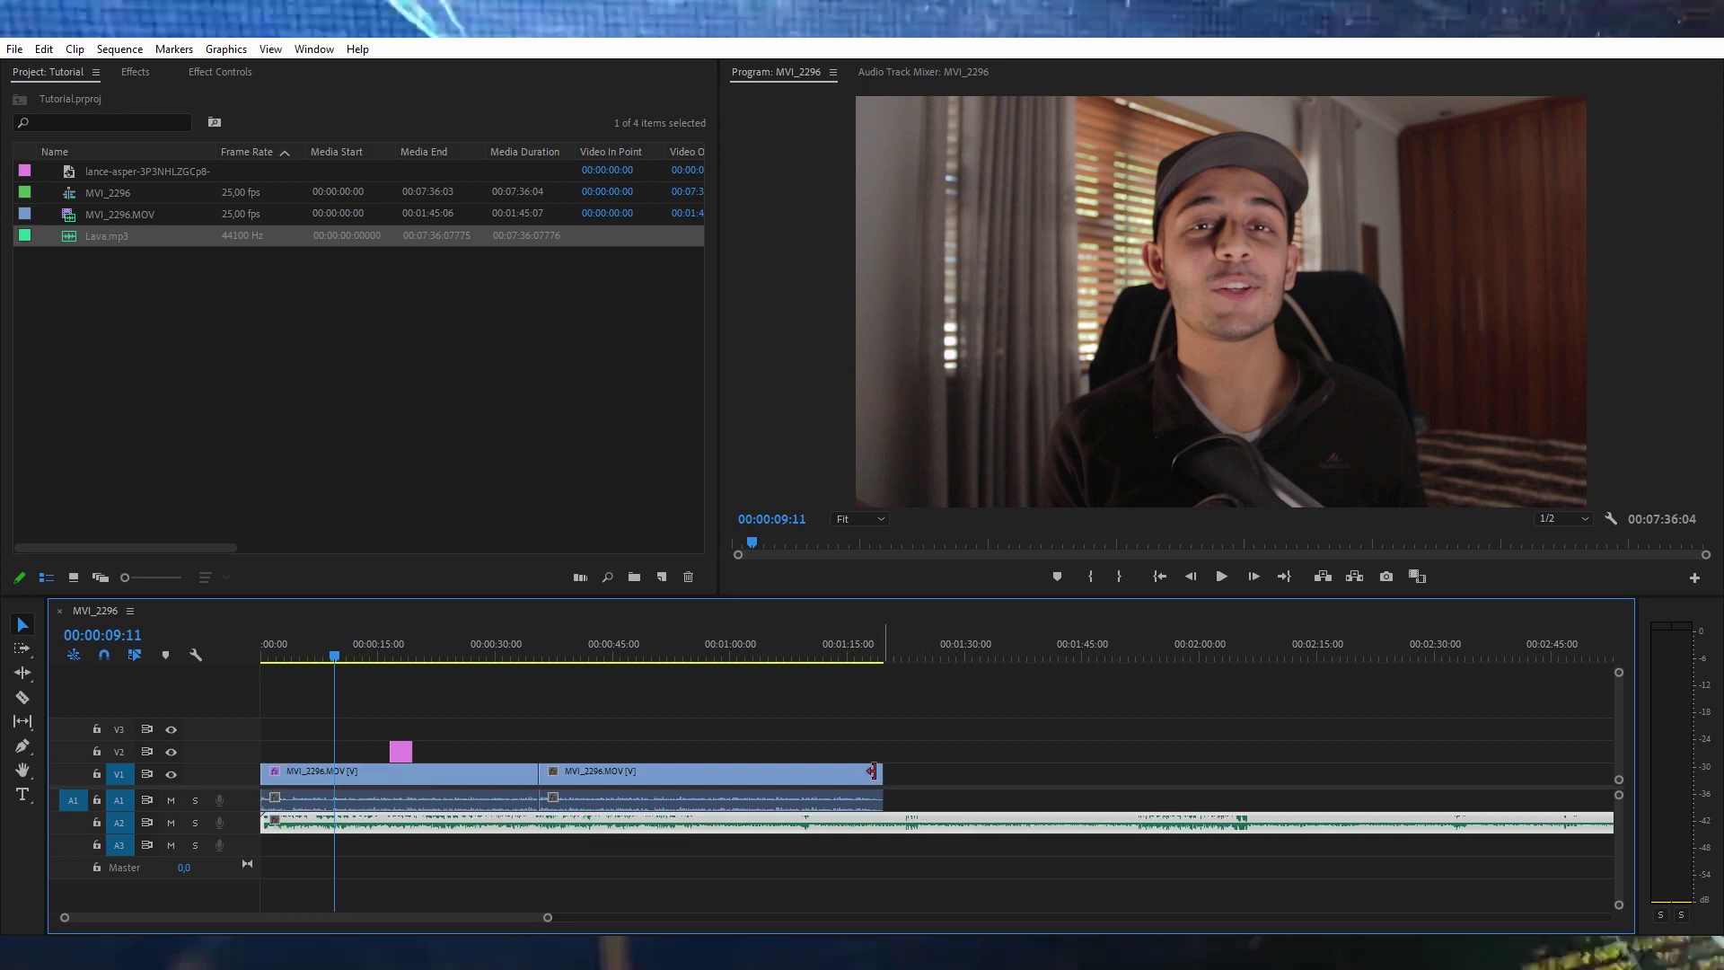
{"action": "left_click", "coordinate": [884, 650]}
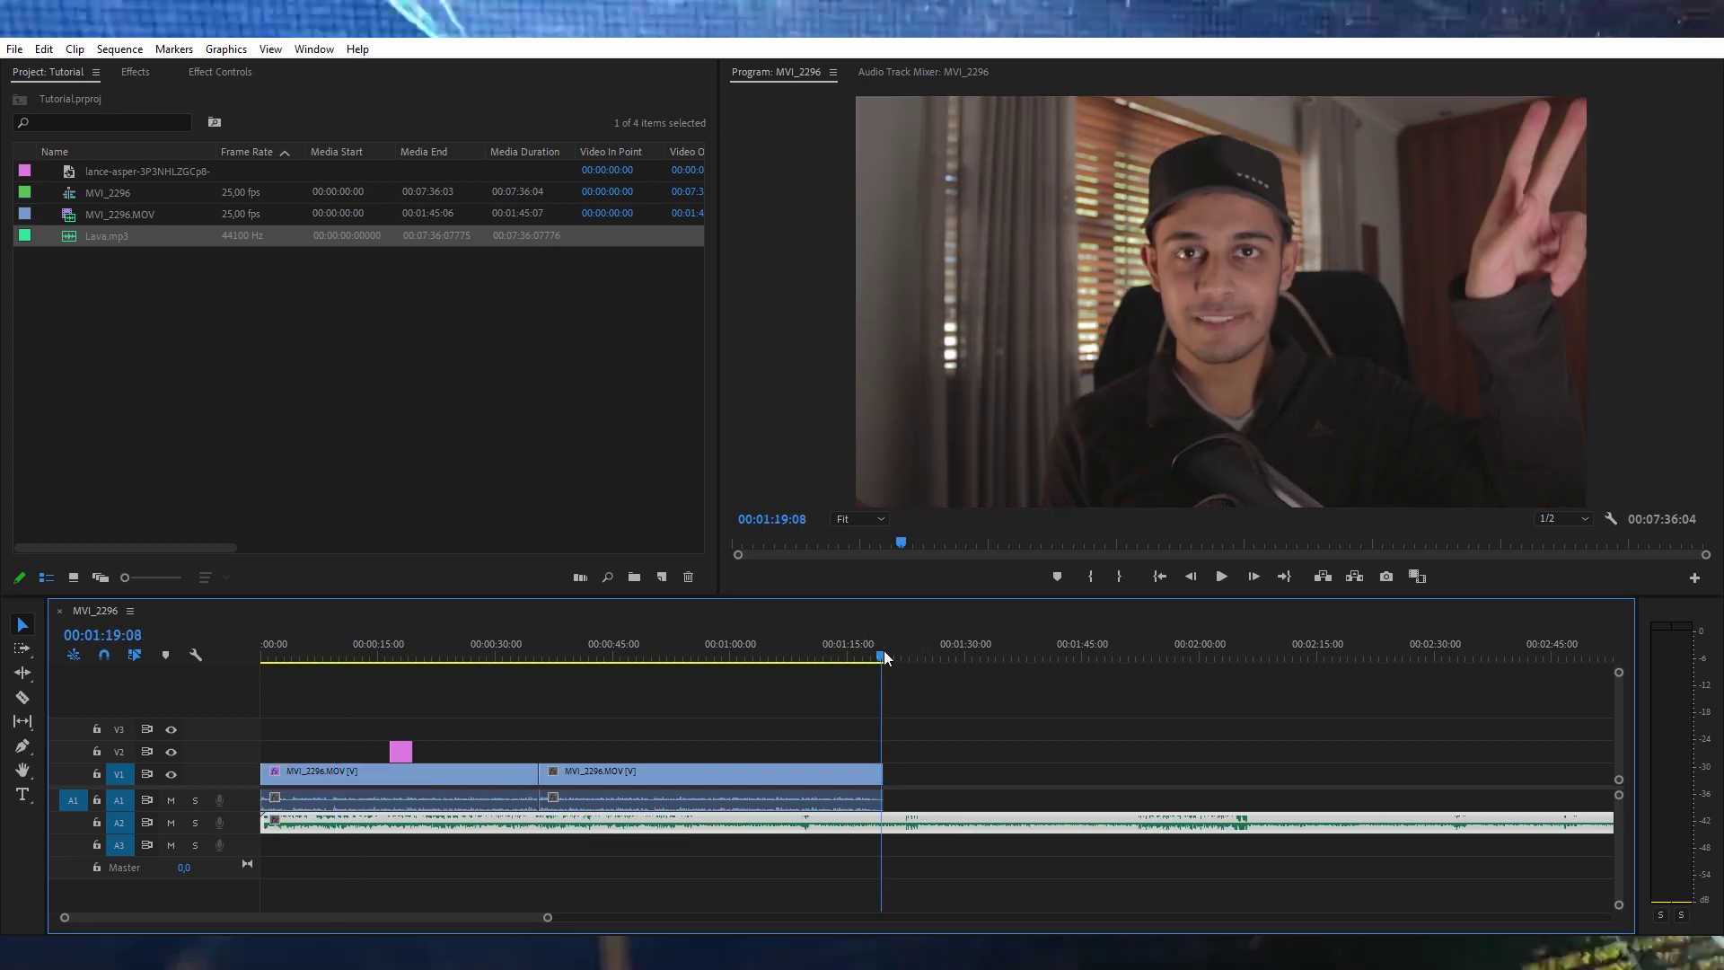
{"action": "left_click", "coordinate": [22, 697]}
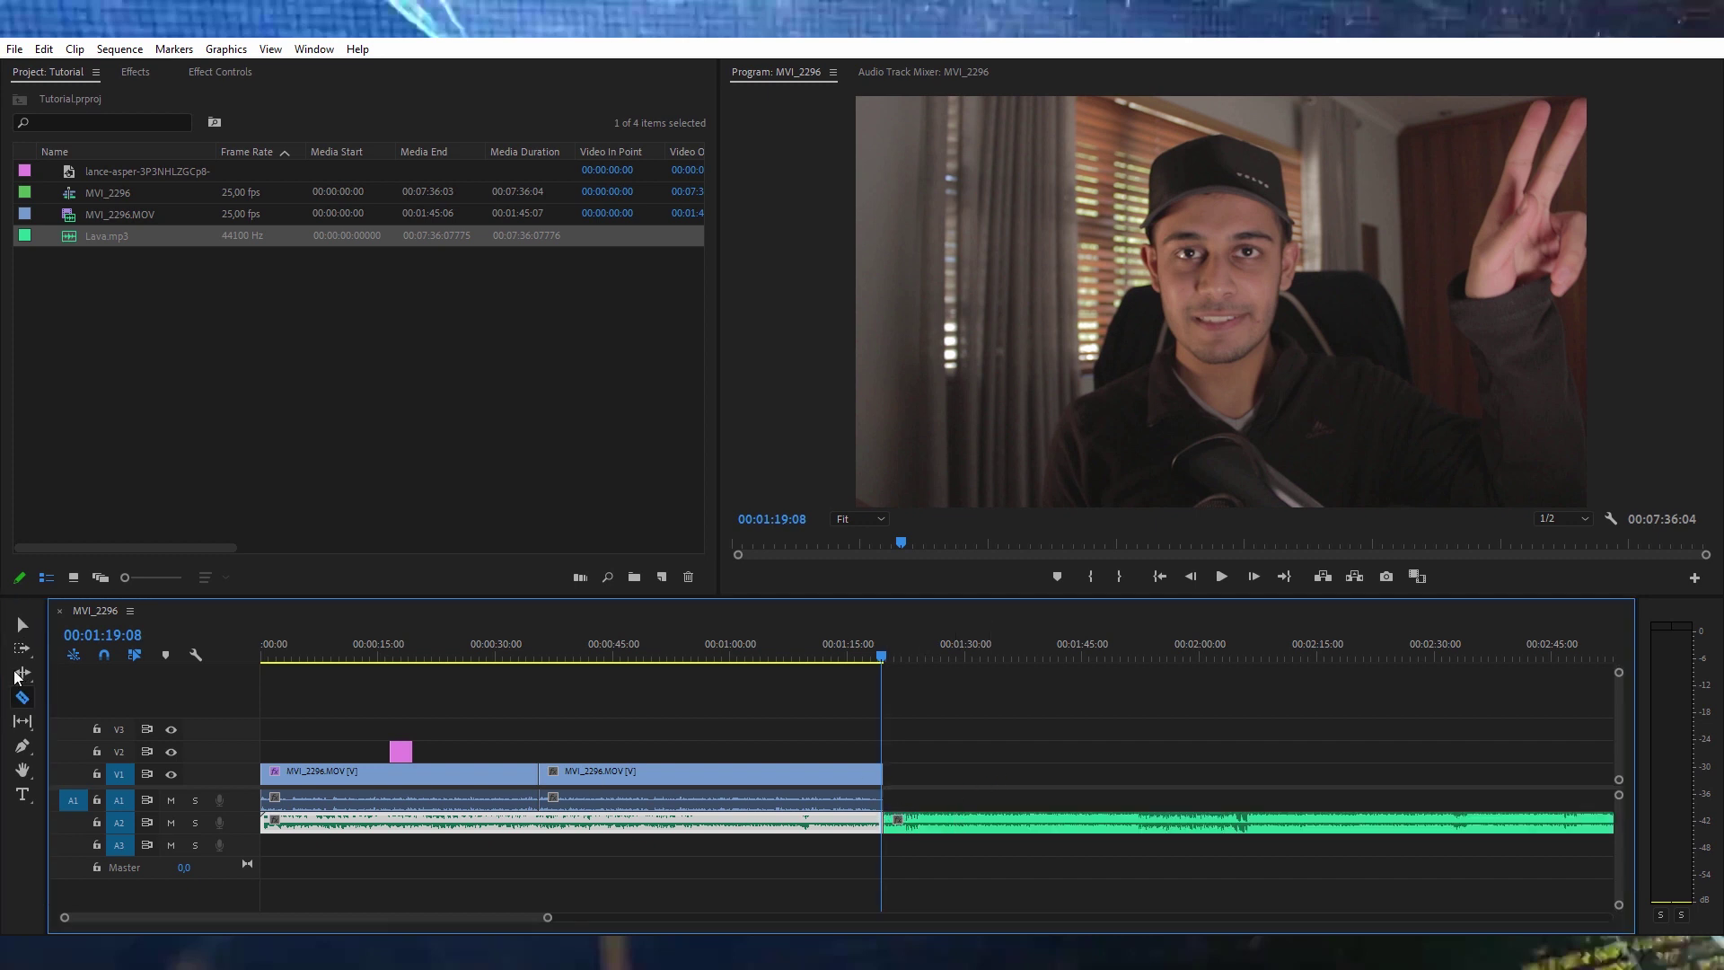
{"action": "left_click", "coordinate": [22, 624]}
{"action": "left_click", "coordinate": [965, 816]}
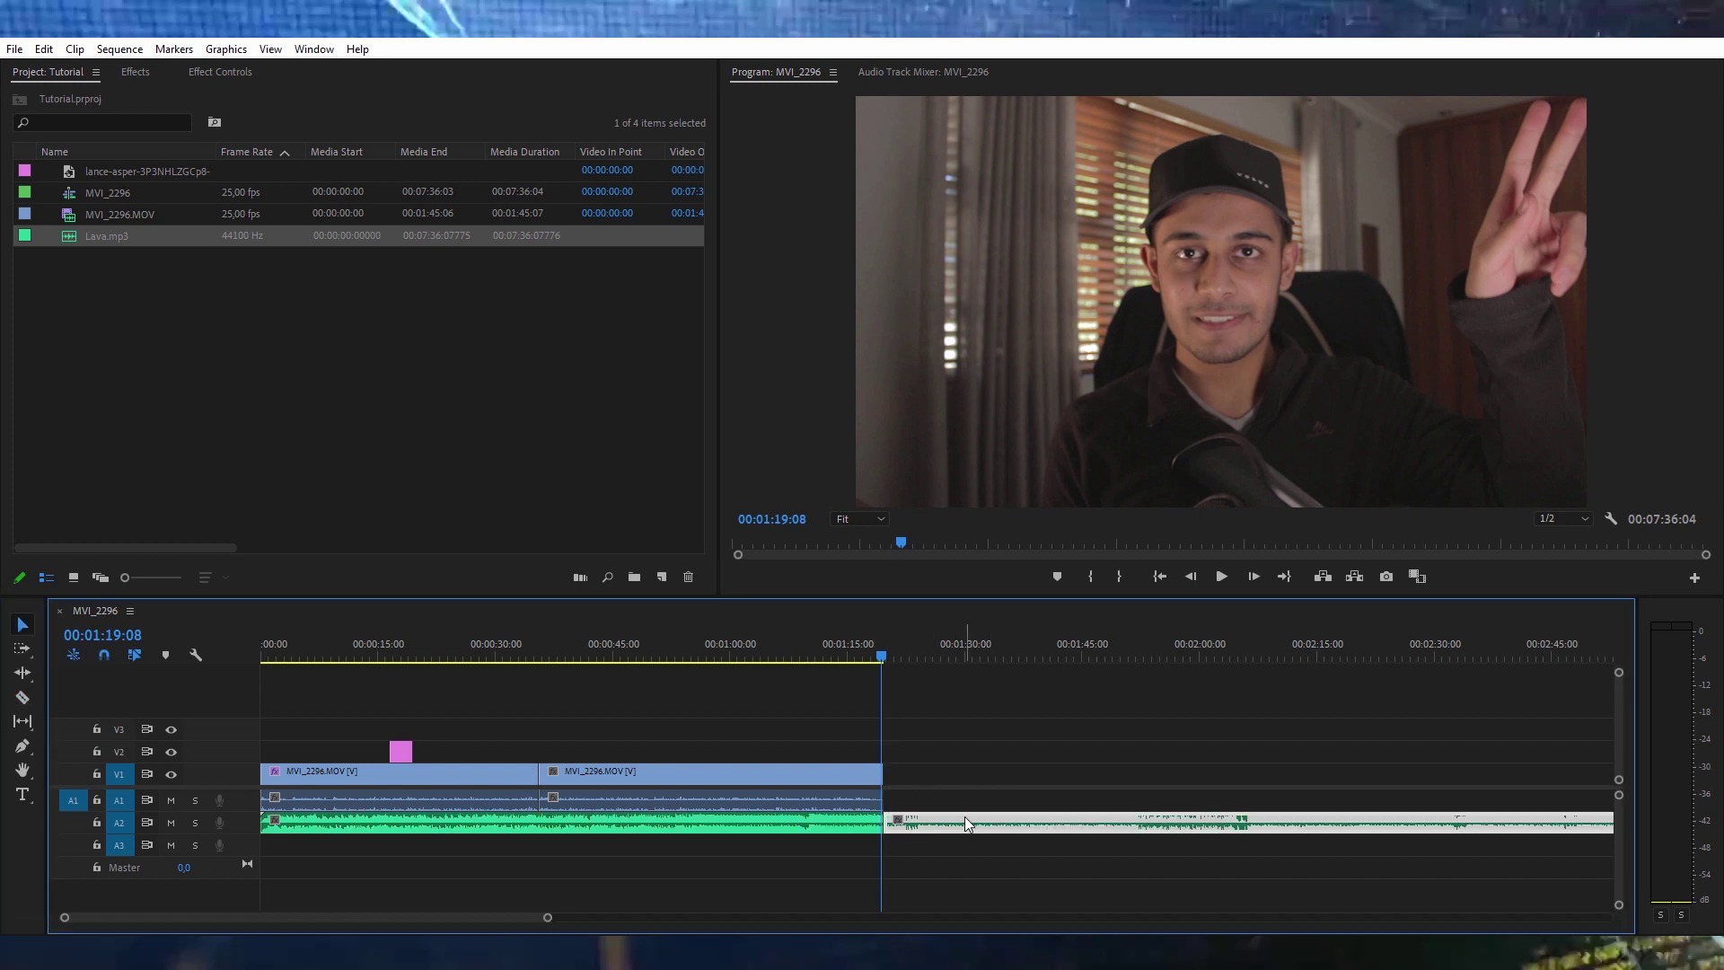
{"action": "key", "text": "Delete"}
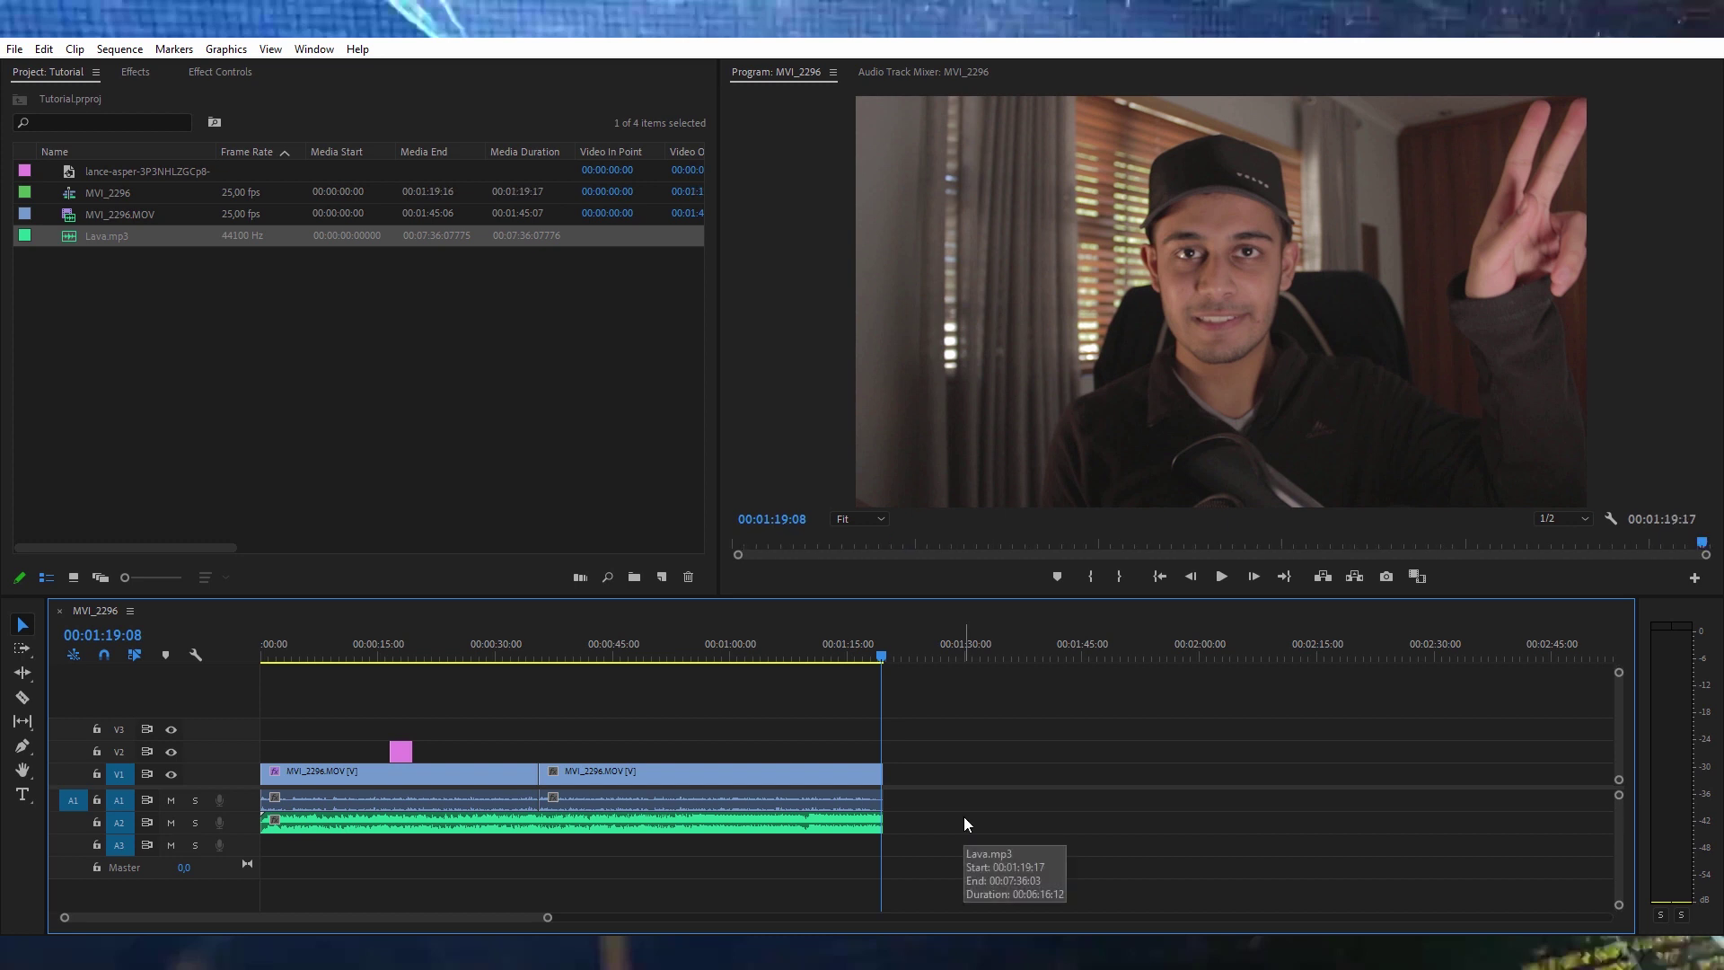
- Check frames in both MVI_2296 clips and play the end of the first clip to compare their colours
{"action": "left_click_drag", "start_coordinate": [873, 664], "coordinate": [833, 659]}
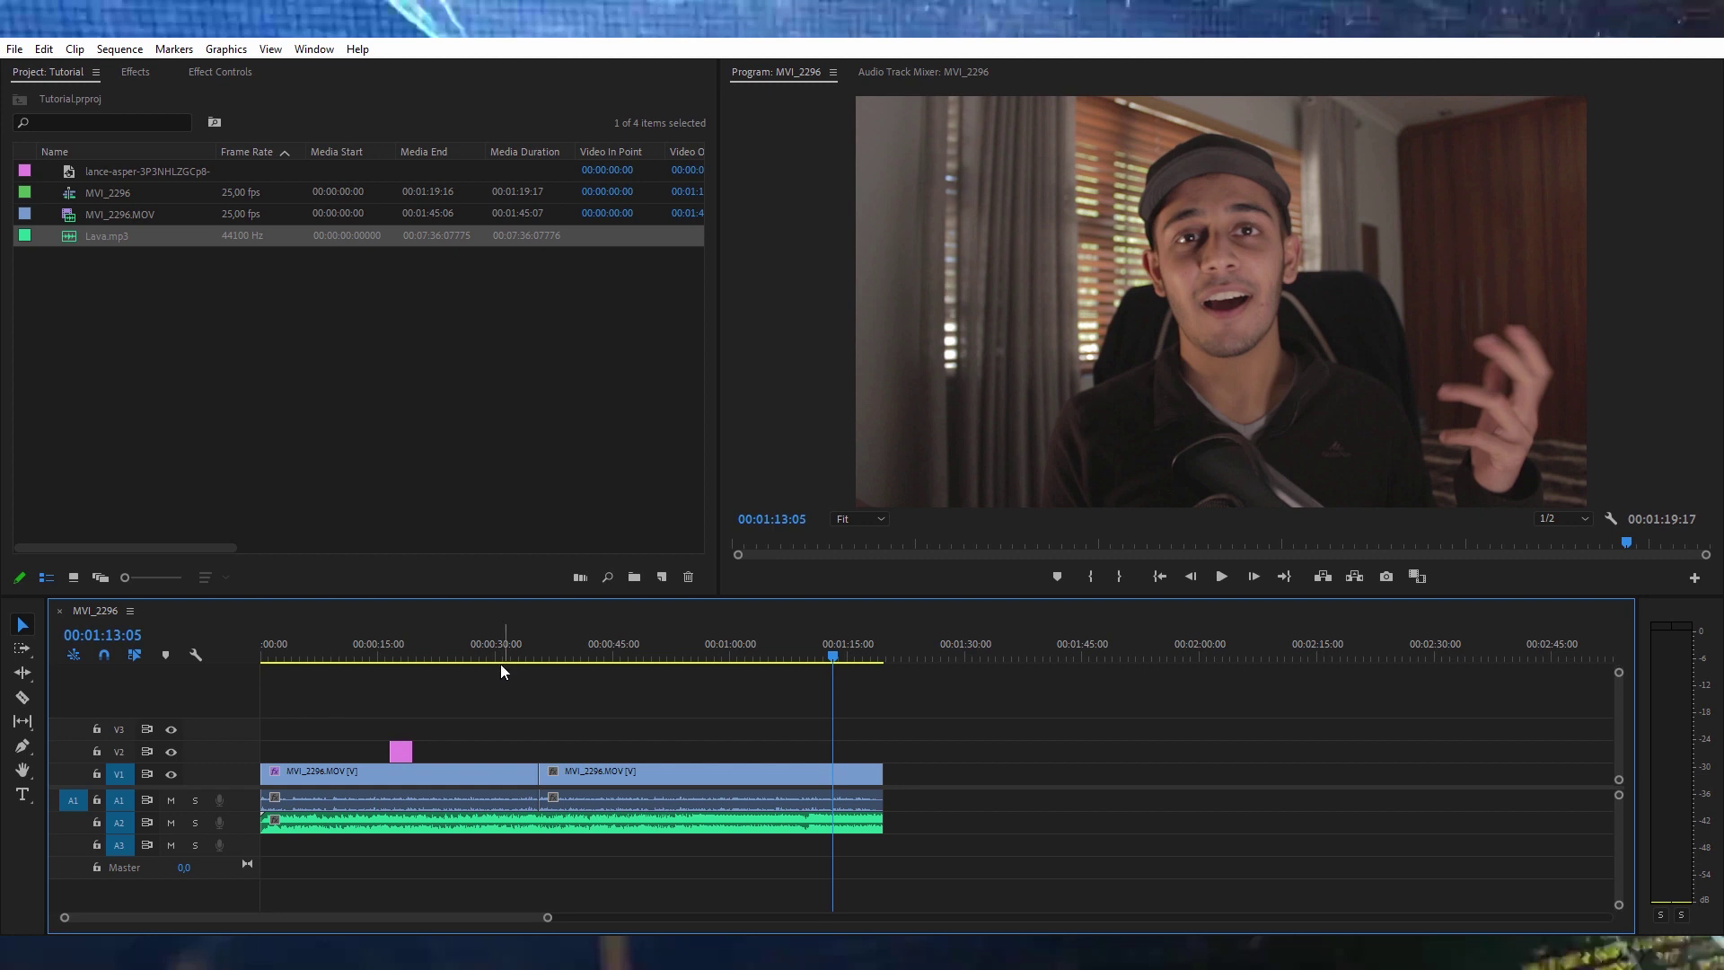
{"action": "left_click", "coordinate": [482, 638]}
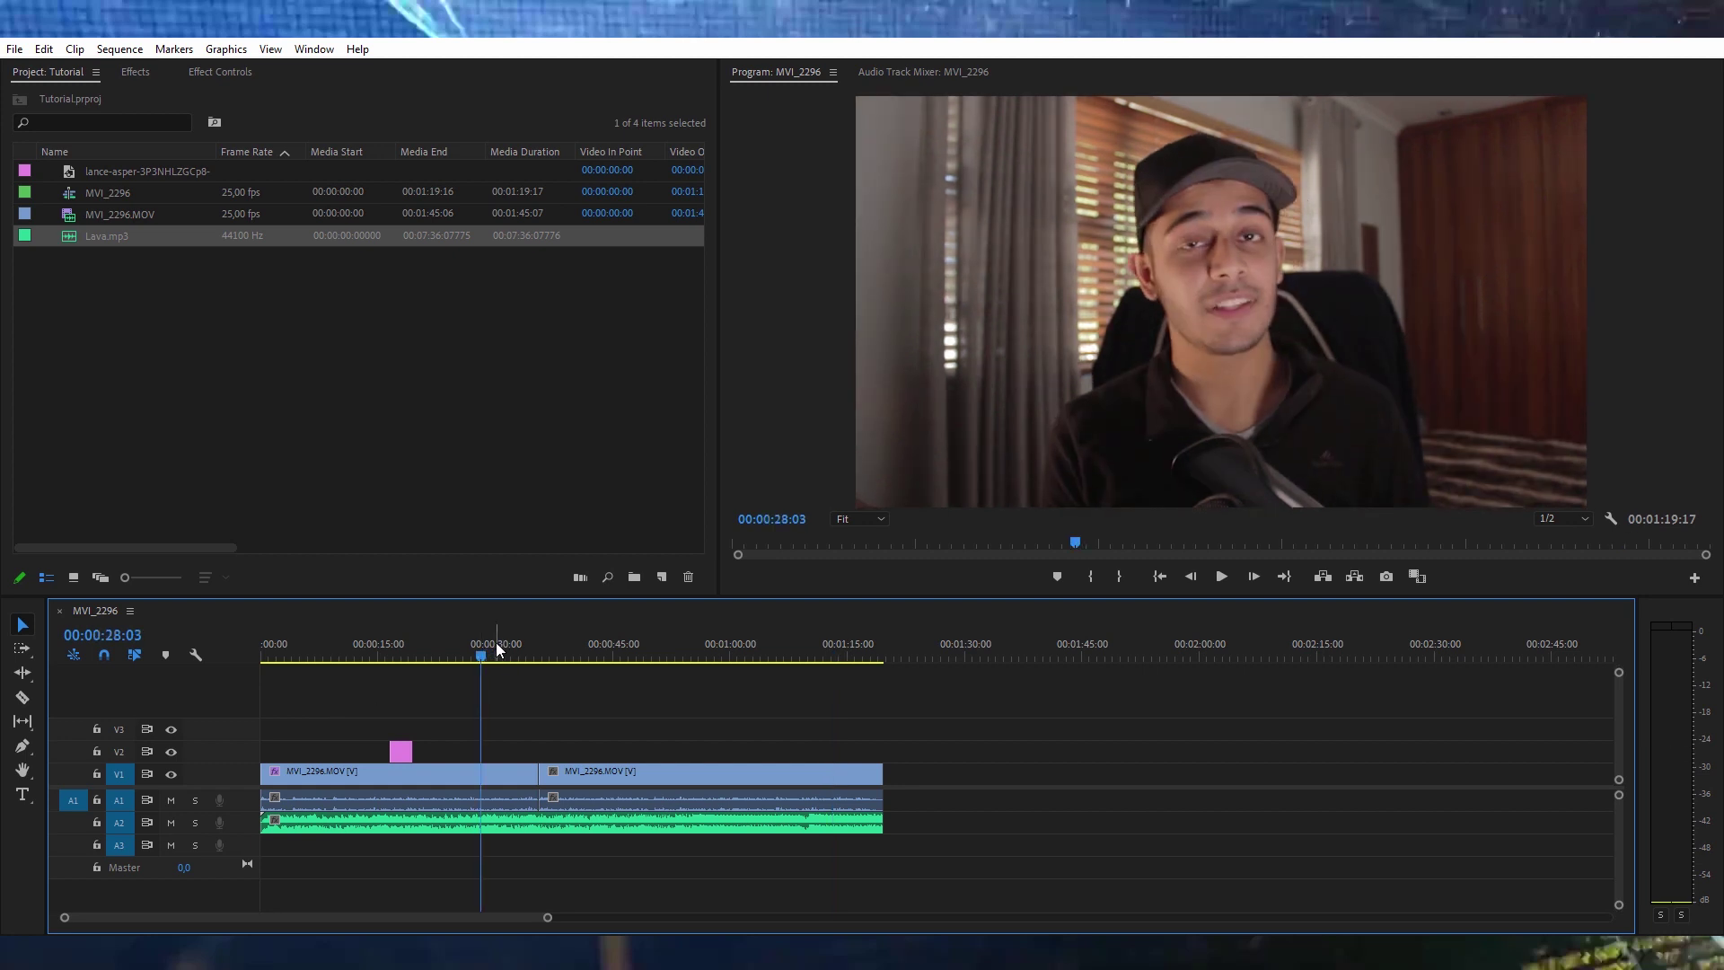
{"action": "left_click", "coordinate": [521, 656]}
{"action": "key", "text": "space"}
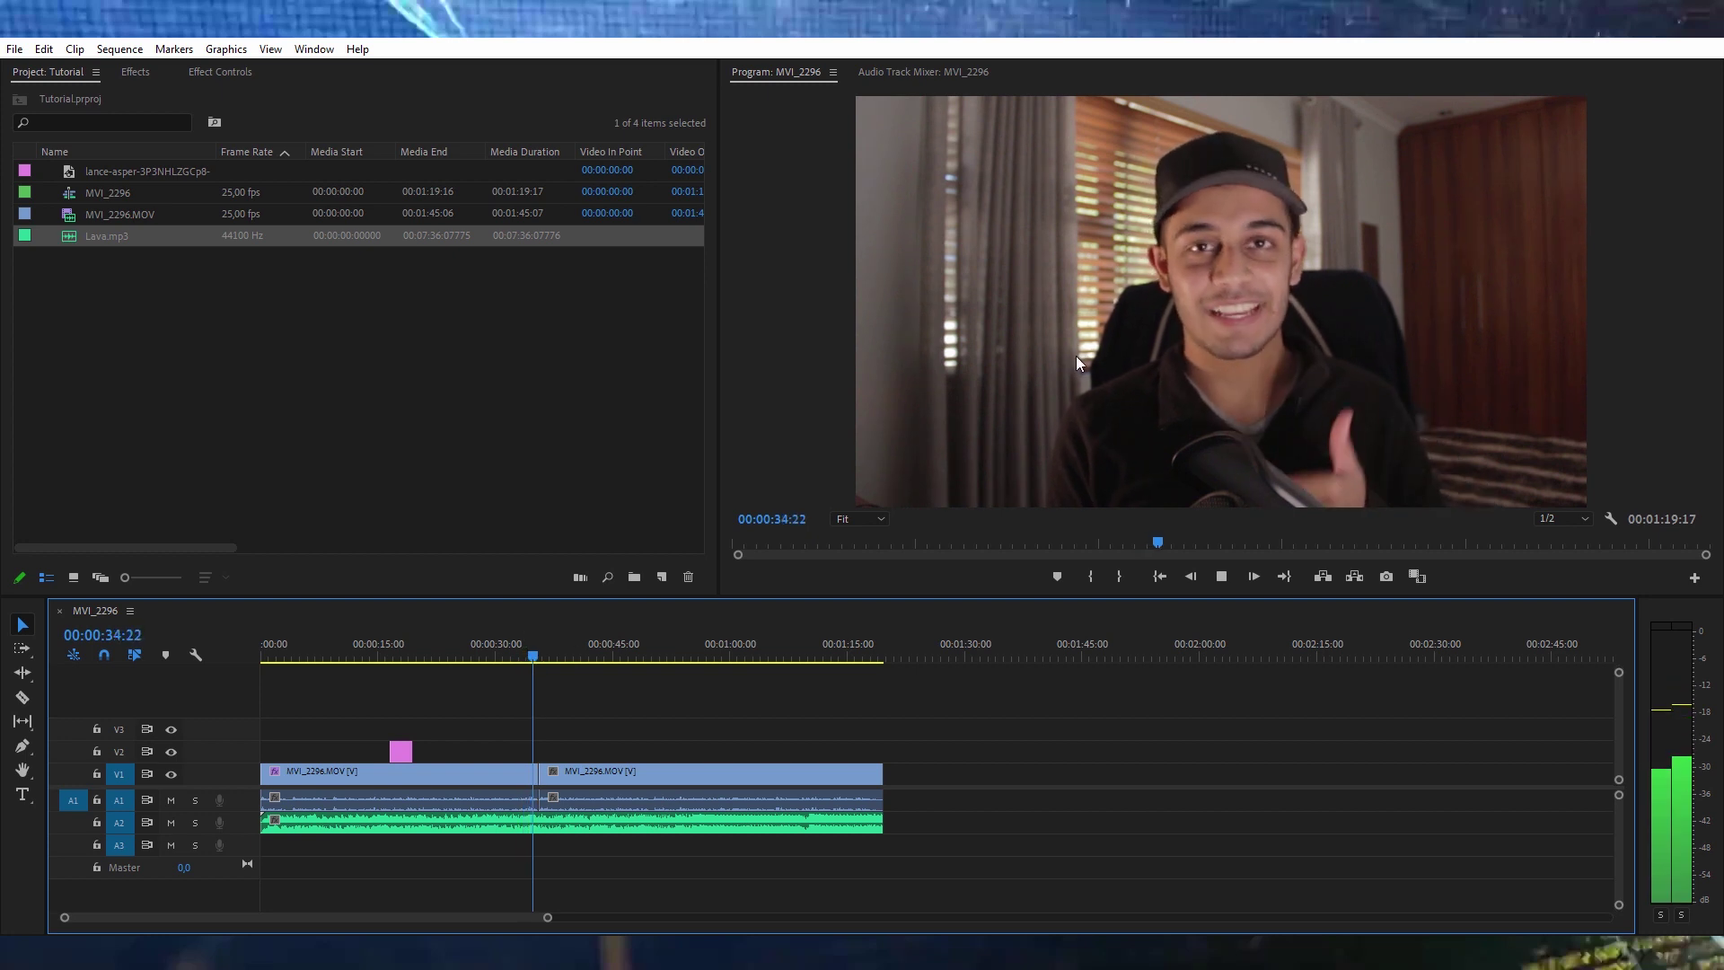
{"action": "key", "text": "space"}
{"action": "left_click", "coordinate": [474, 654]}
- Copy the RGB Curves and Three-Way Color Corrector effects together from the first MVI_2296 clip
{"action": "left_click", "coordinate": [483, 770]}
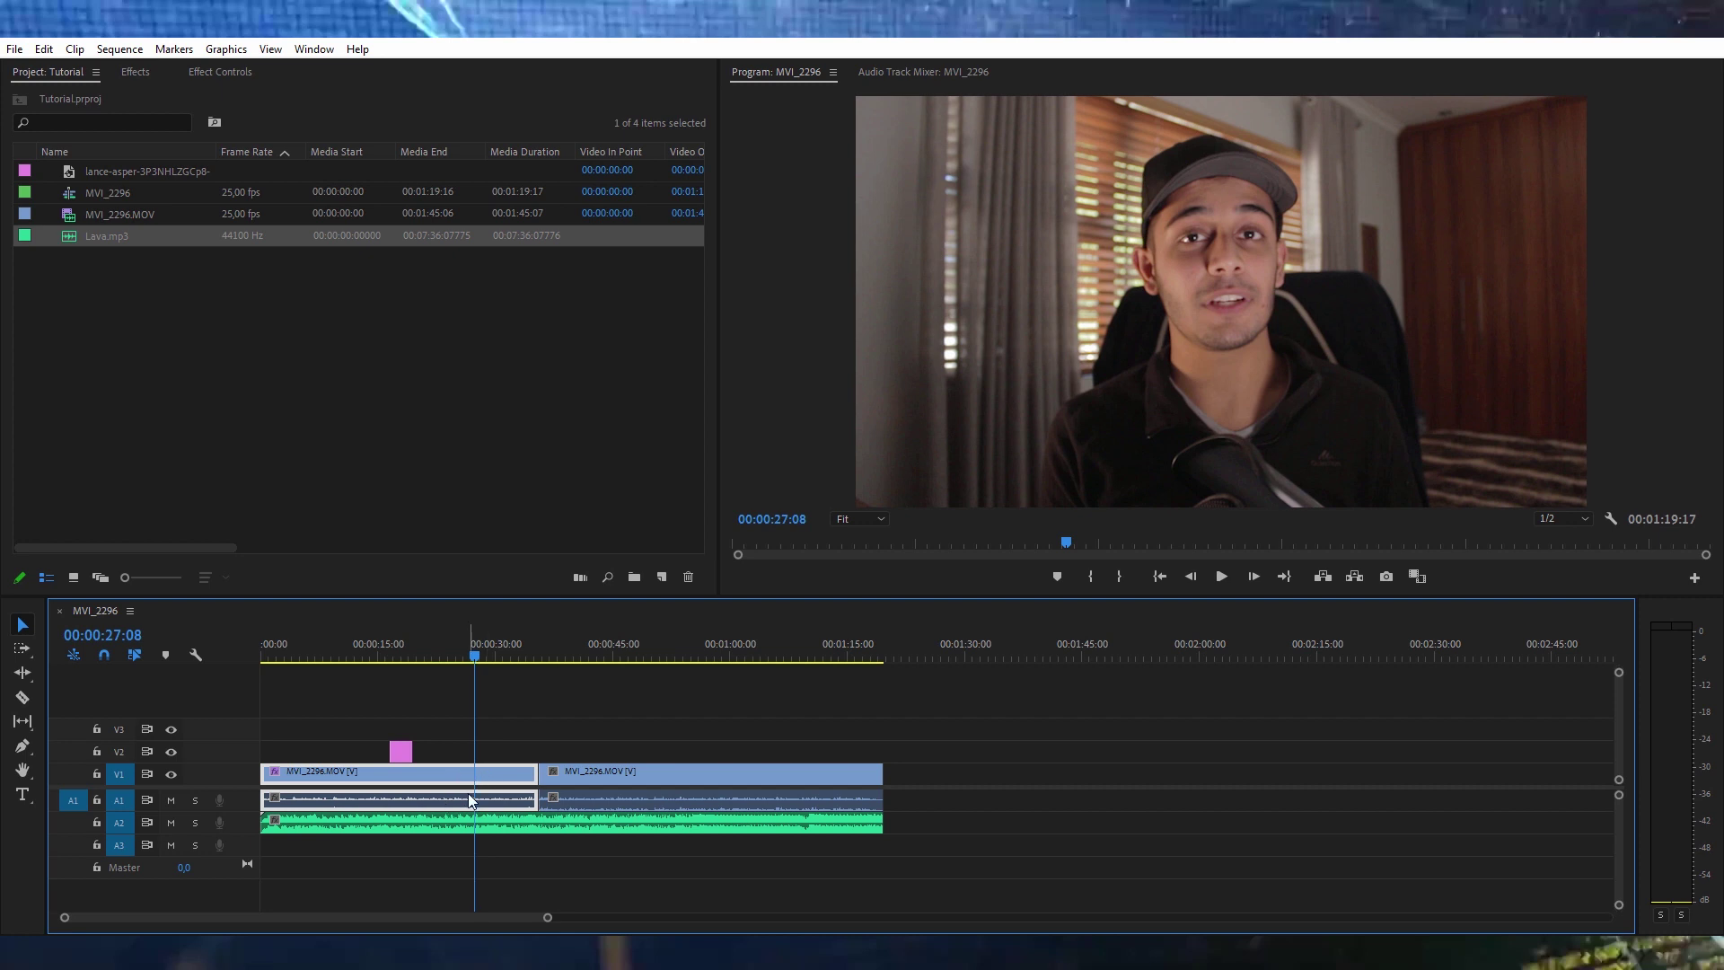
{"action": "left_click", "coordinate": [216, 72]}
{"action": "left_click", "coordinate": [55, 202]}
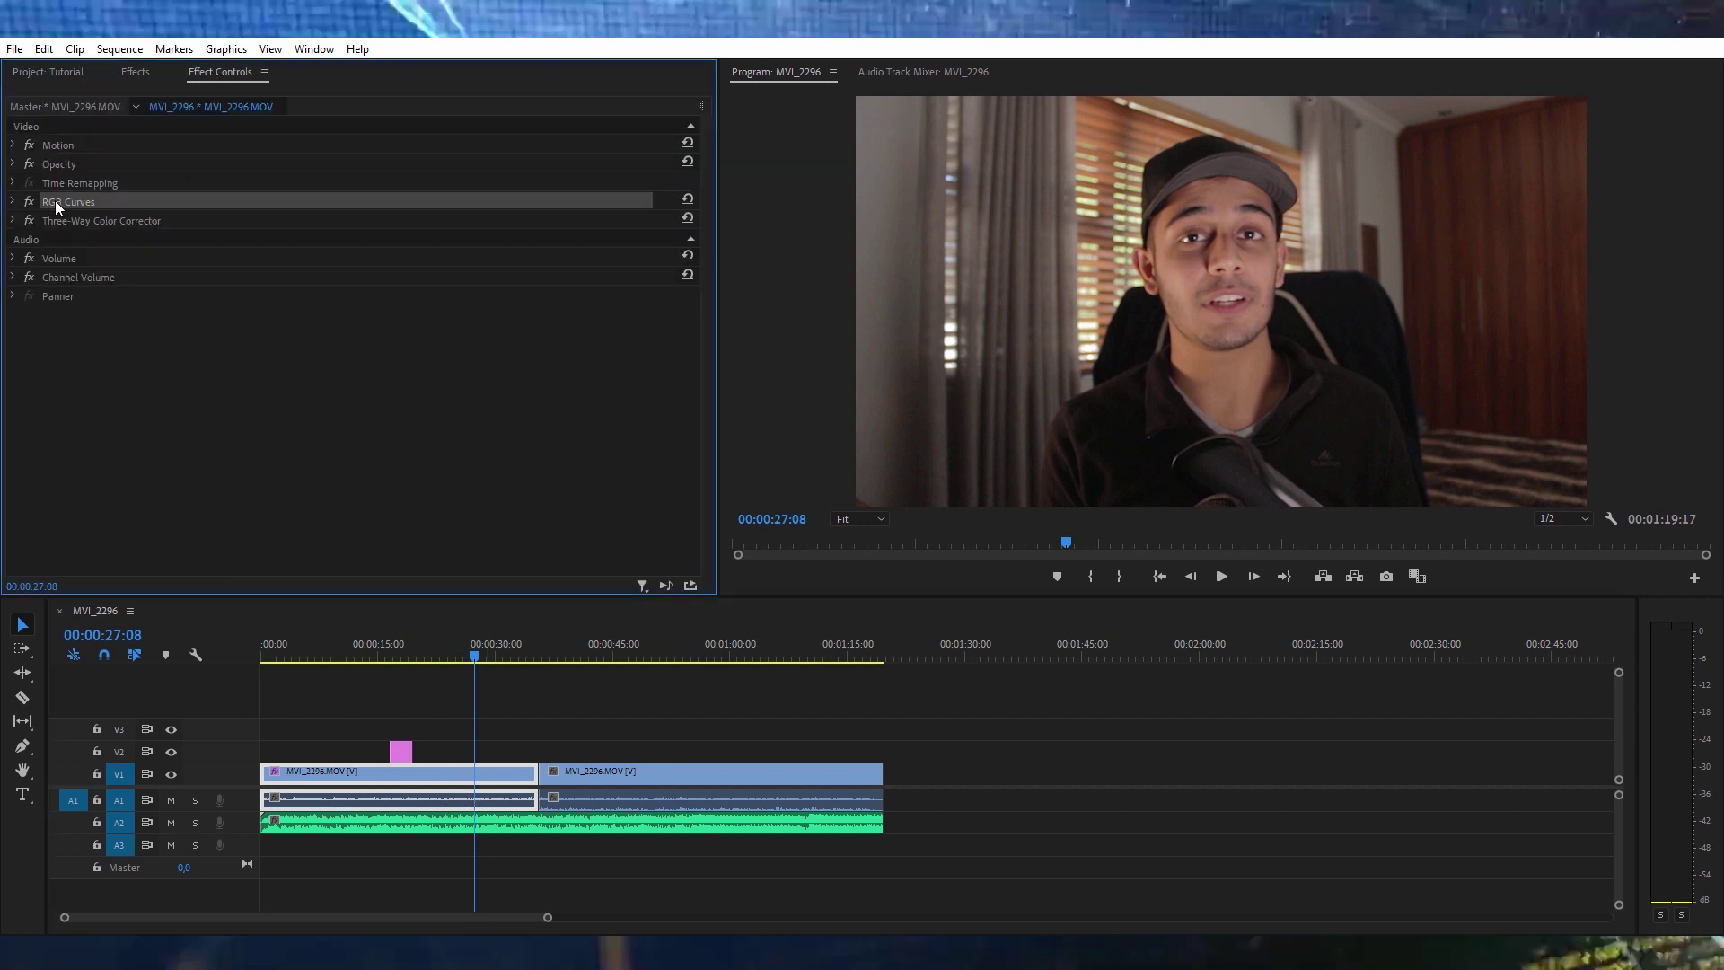
{"action": "left_click", "coordinate": [62, 218], "text": "ctrl"}
{"action": "right_click", "coordinate": [61, 218]}
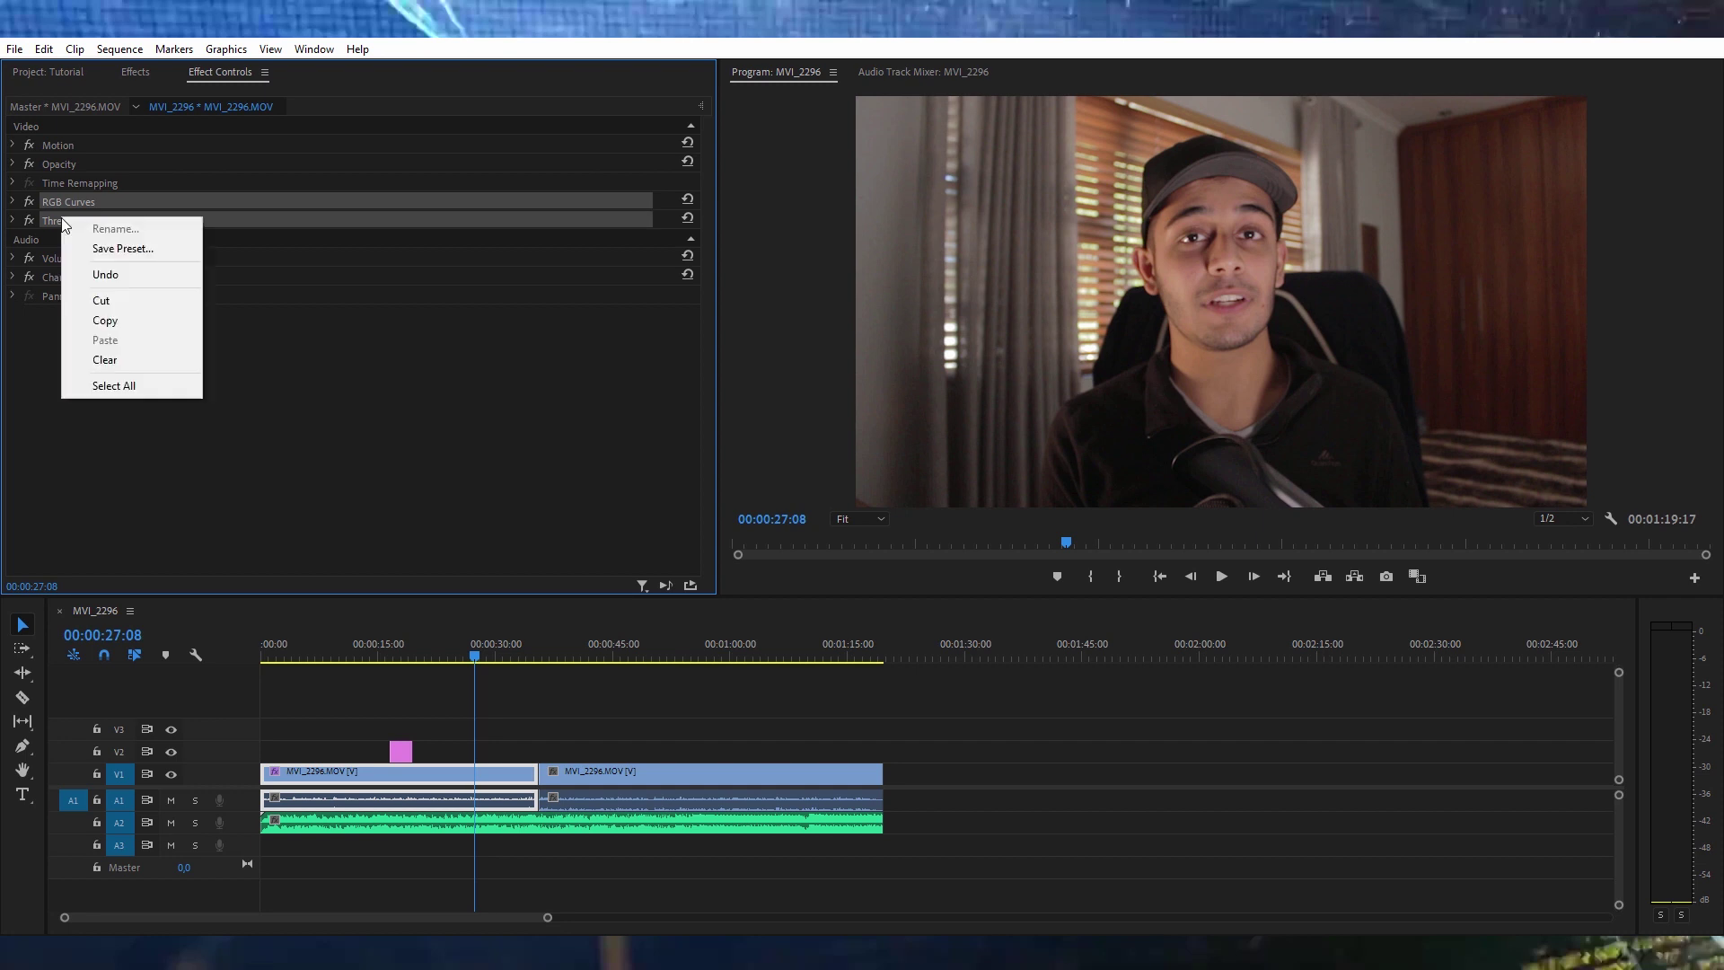
{"action": "left_click", "coordinate": [105, 321]}
- Paste the copied colour effects onto the second MVI_2296 clip
{"action": "left_click", "coordinate": [571, 655]}
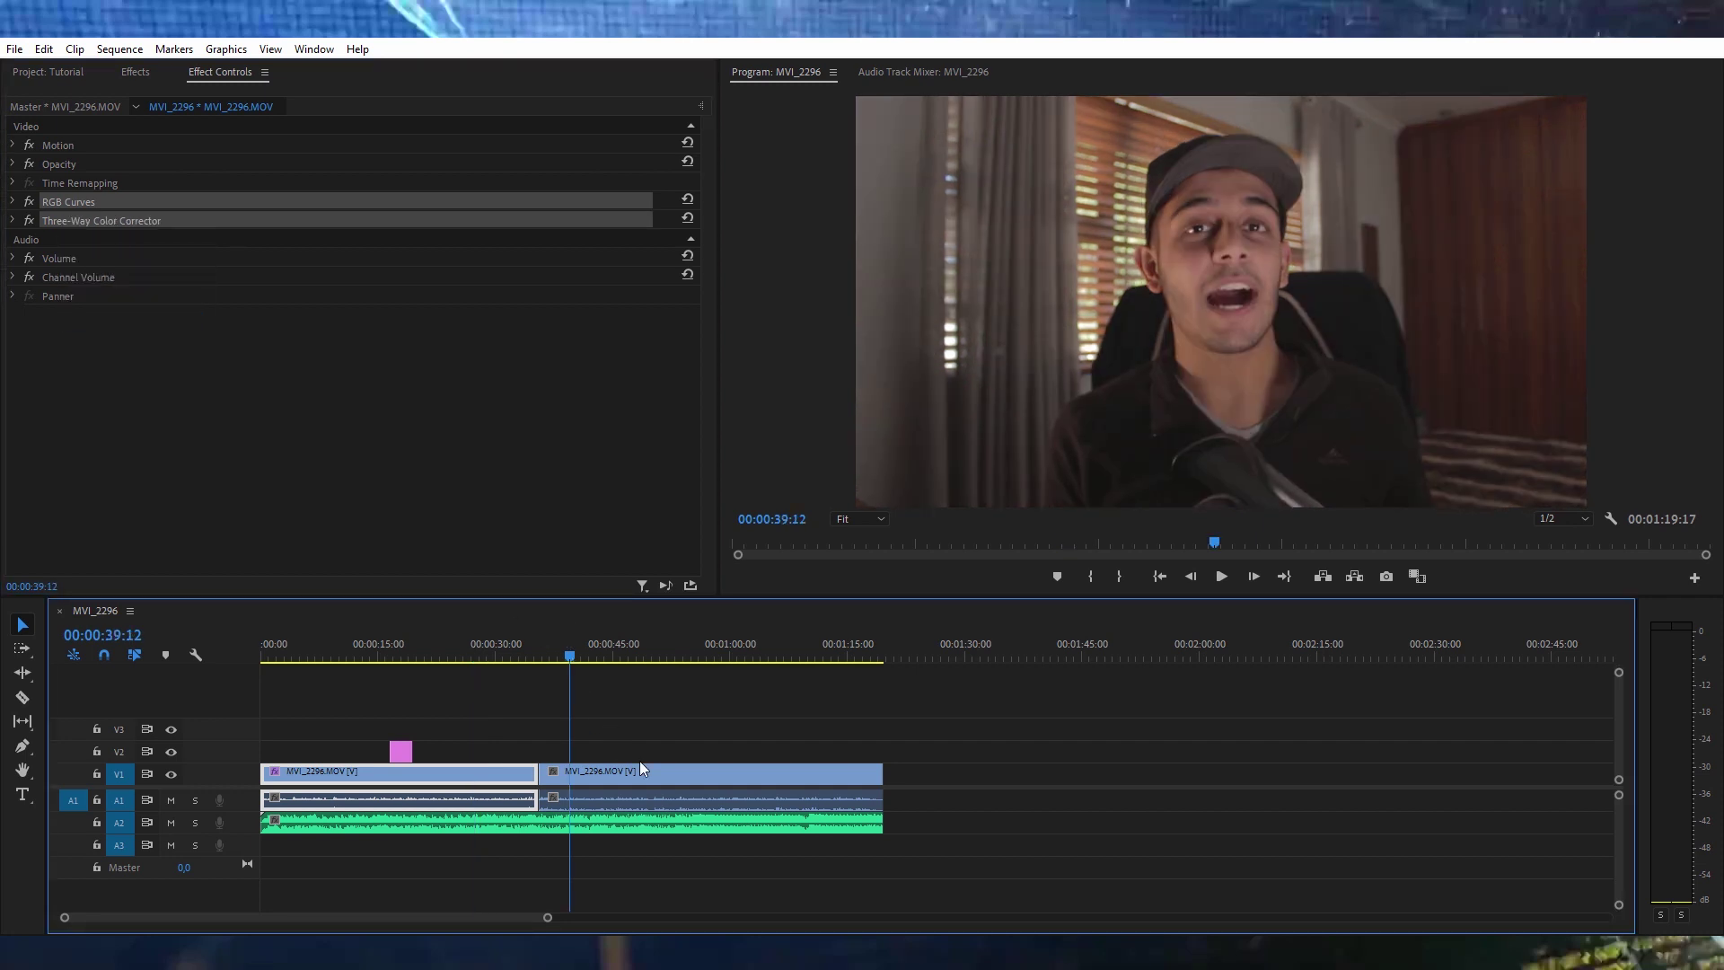
{"action": "left_click", "coordinate": [648, 772]}
{"action": "right_click", "coordinate": [650, 773]}
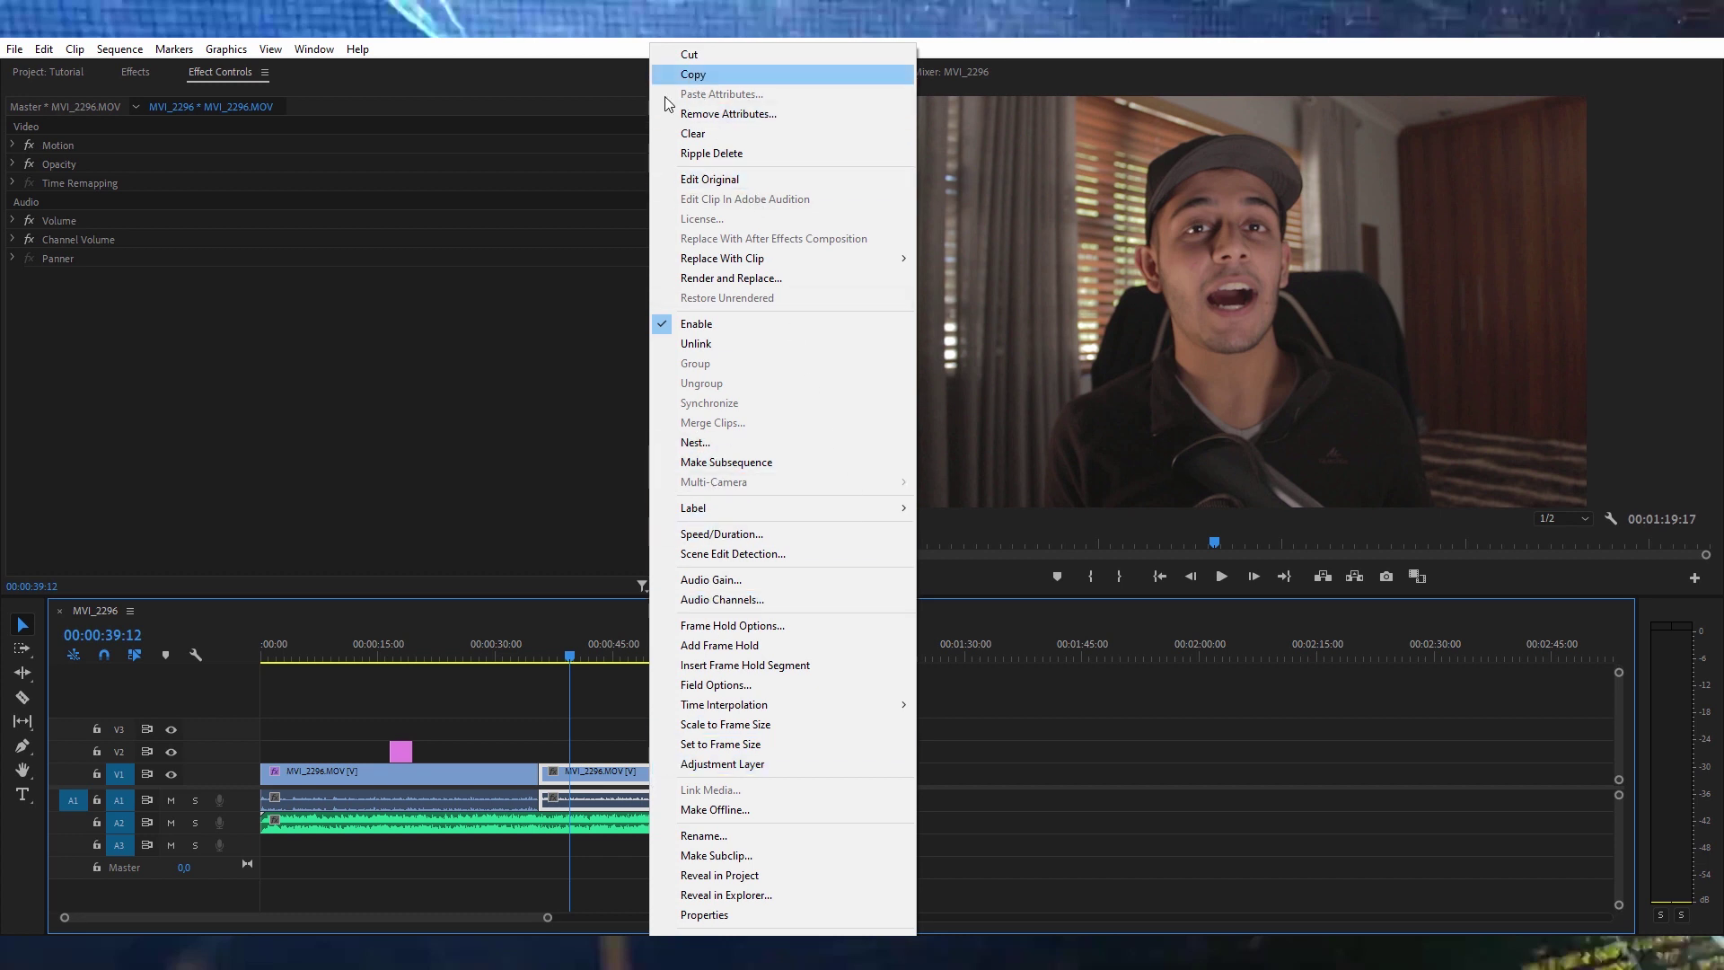
{"action": "left_click", "coordinate": [693, 74]}
{"action": "right_click", "coordinate": [120, 334]}
{"action": "left_click", "coordinate": [159, 454]}
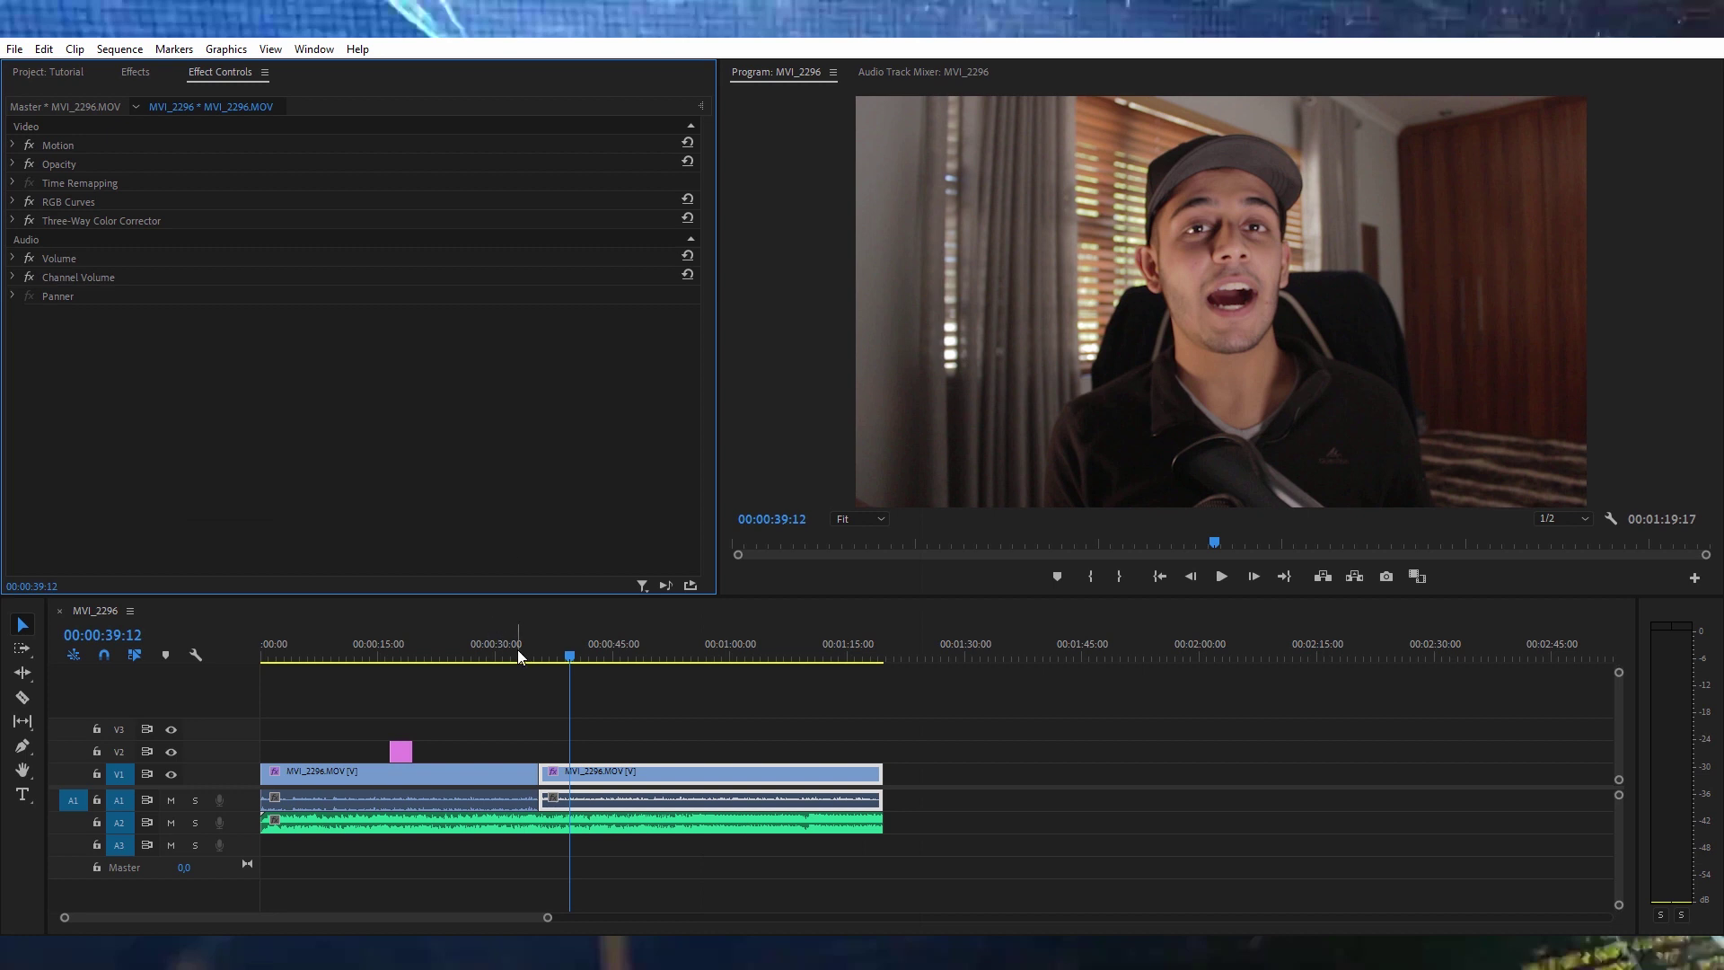
- Return the playhead to the start of the sequence and make the MVI_2296 timeline active
{"action": "left_click", "coordinate": [149, 657]}
{"action": "key", "text": "Home"}
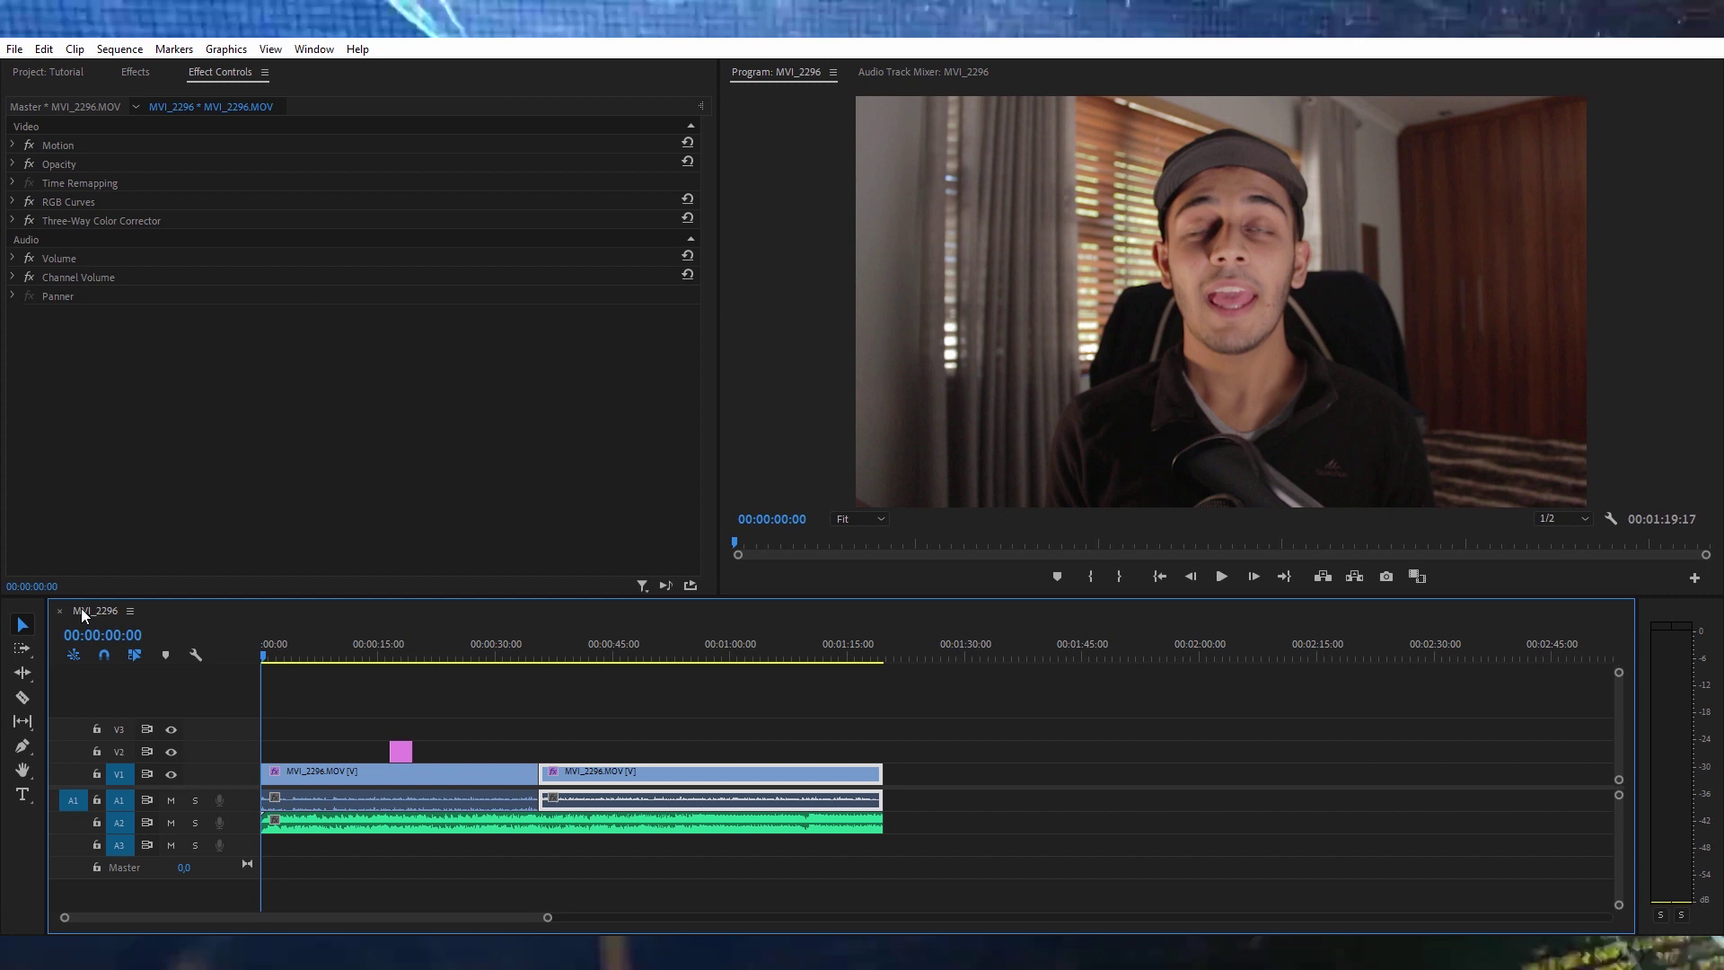
{"action": "left_click", "coordinate": [67, 407]}
{"action": "left_click", "coordinate": [90, 608]}
- Open the media export settings for the MVI_2296 sequence and close them without exporting
{"action": "left_click", "coordinate": [4, 49]}
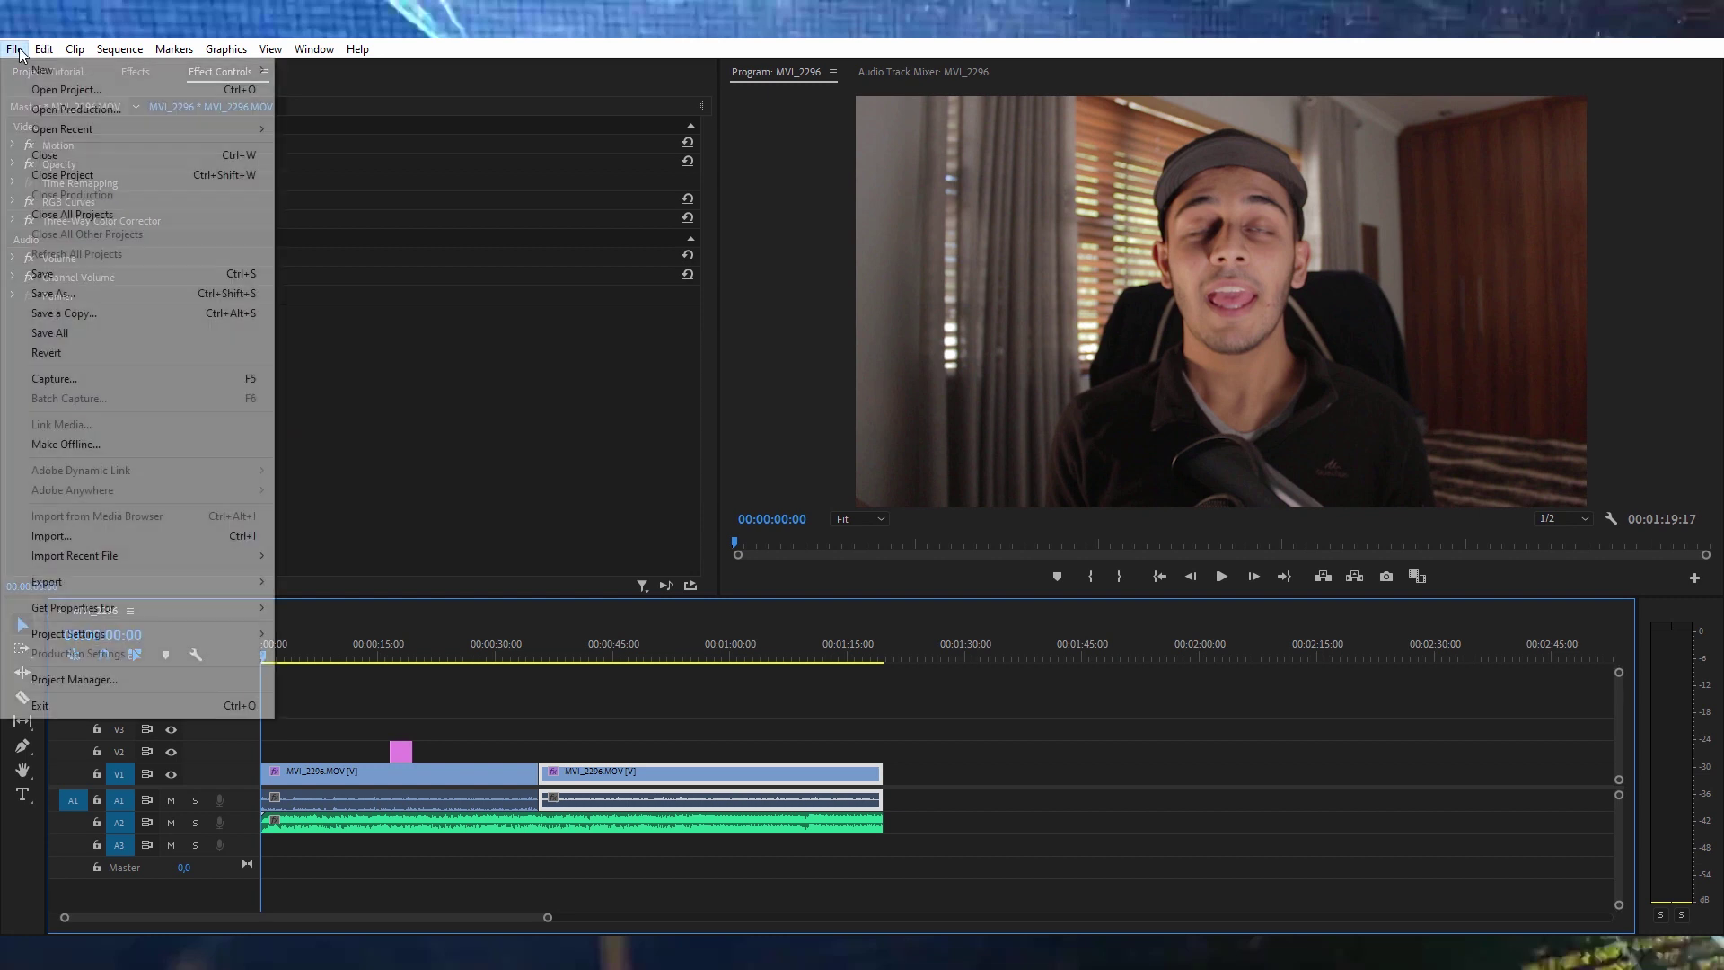
{"action": "left_click", "coordinate": [4, 51]}
{"action": "left_click", "coordinate": [4, 49]}
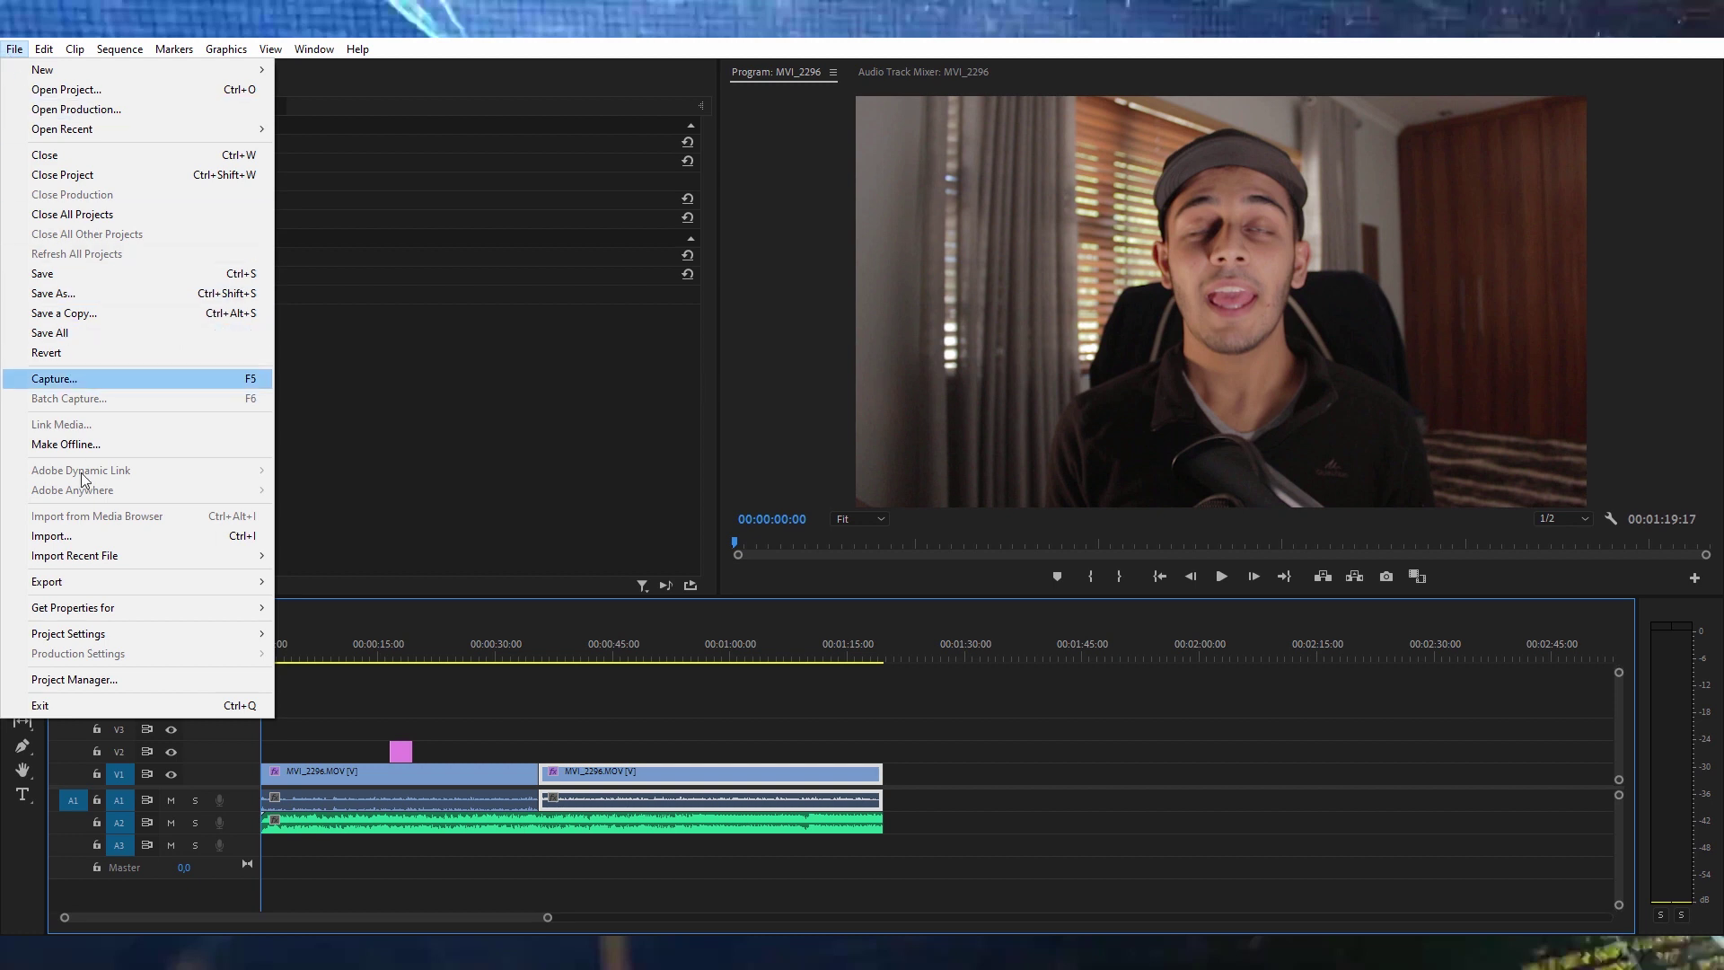
{"action": "mouse_move", "coordinate": [75, 591]}
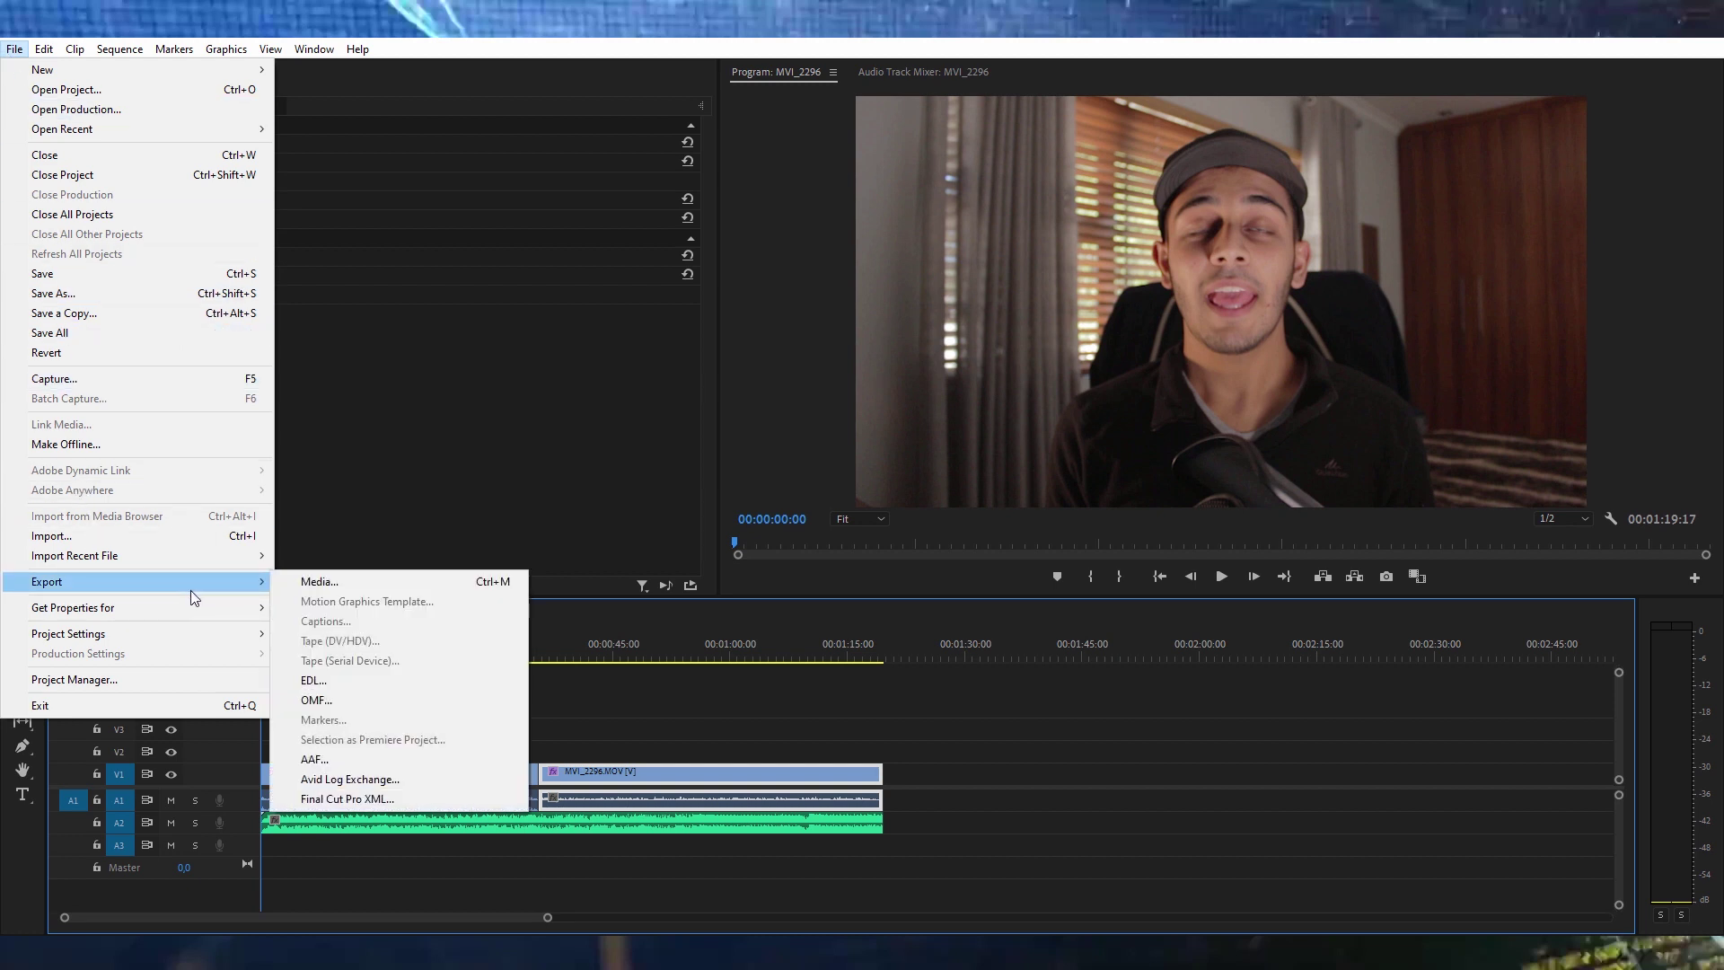
{"action": "left_click", "coordinate": [311, 583]}
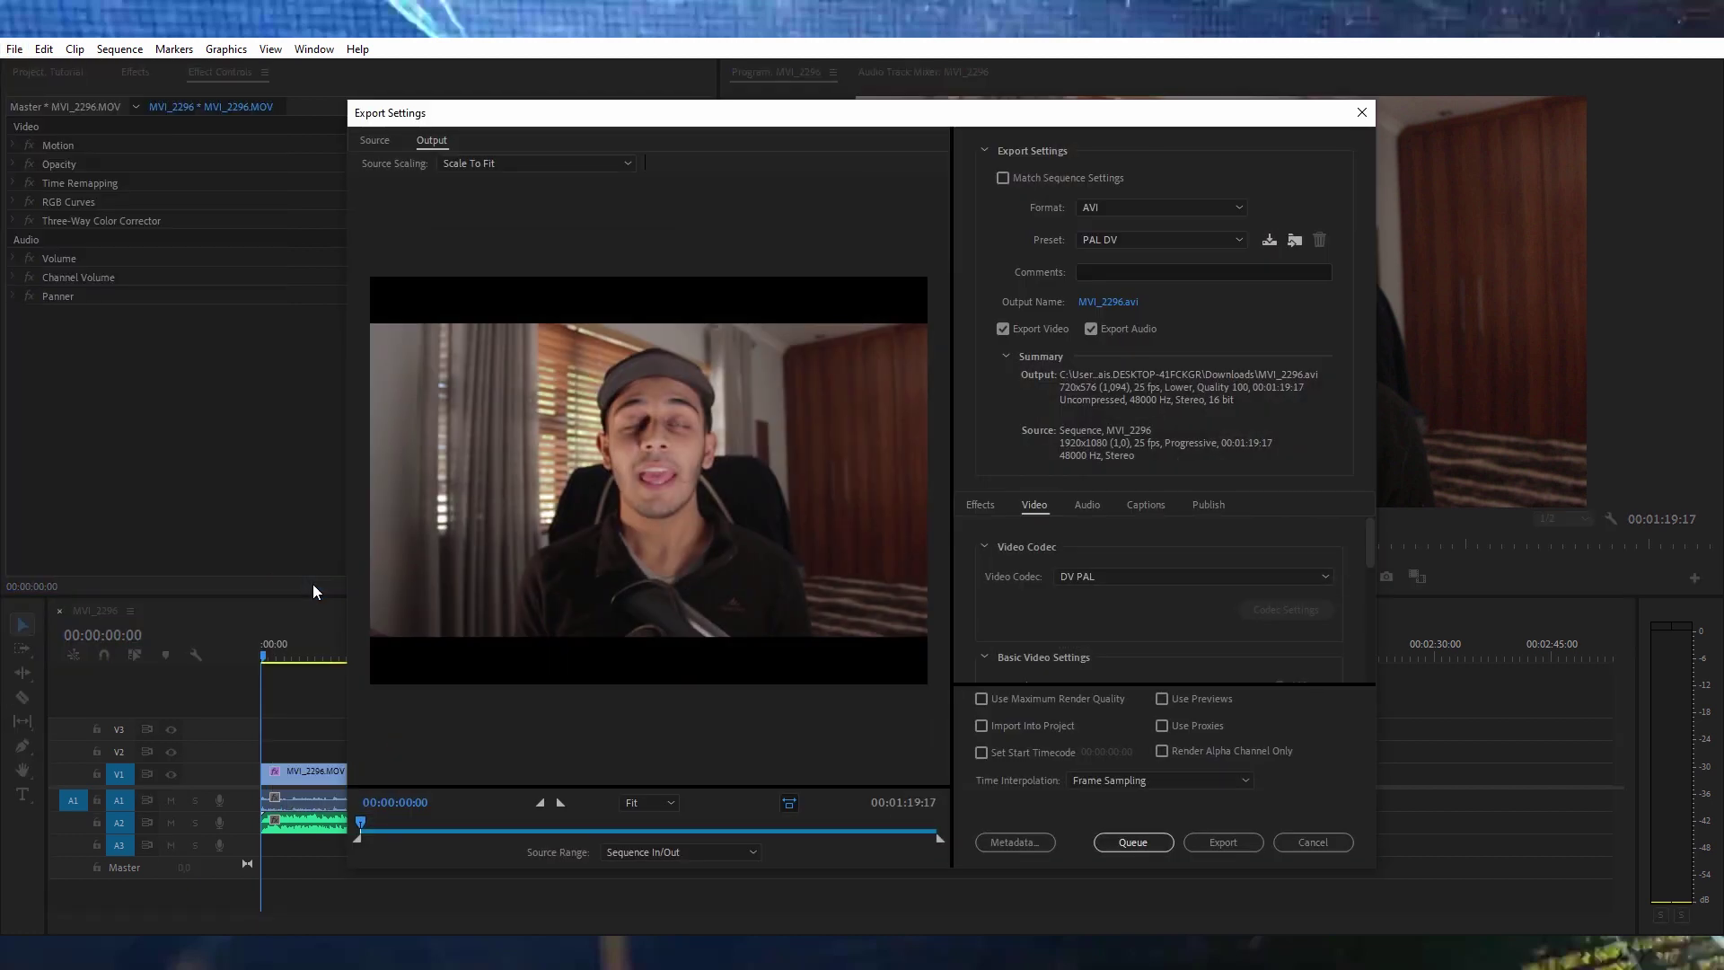
{"action": "left_click", "coordinate": [1362, 113]}
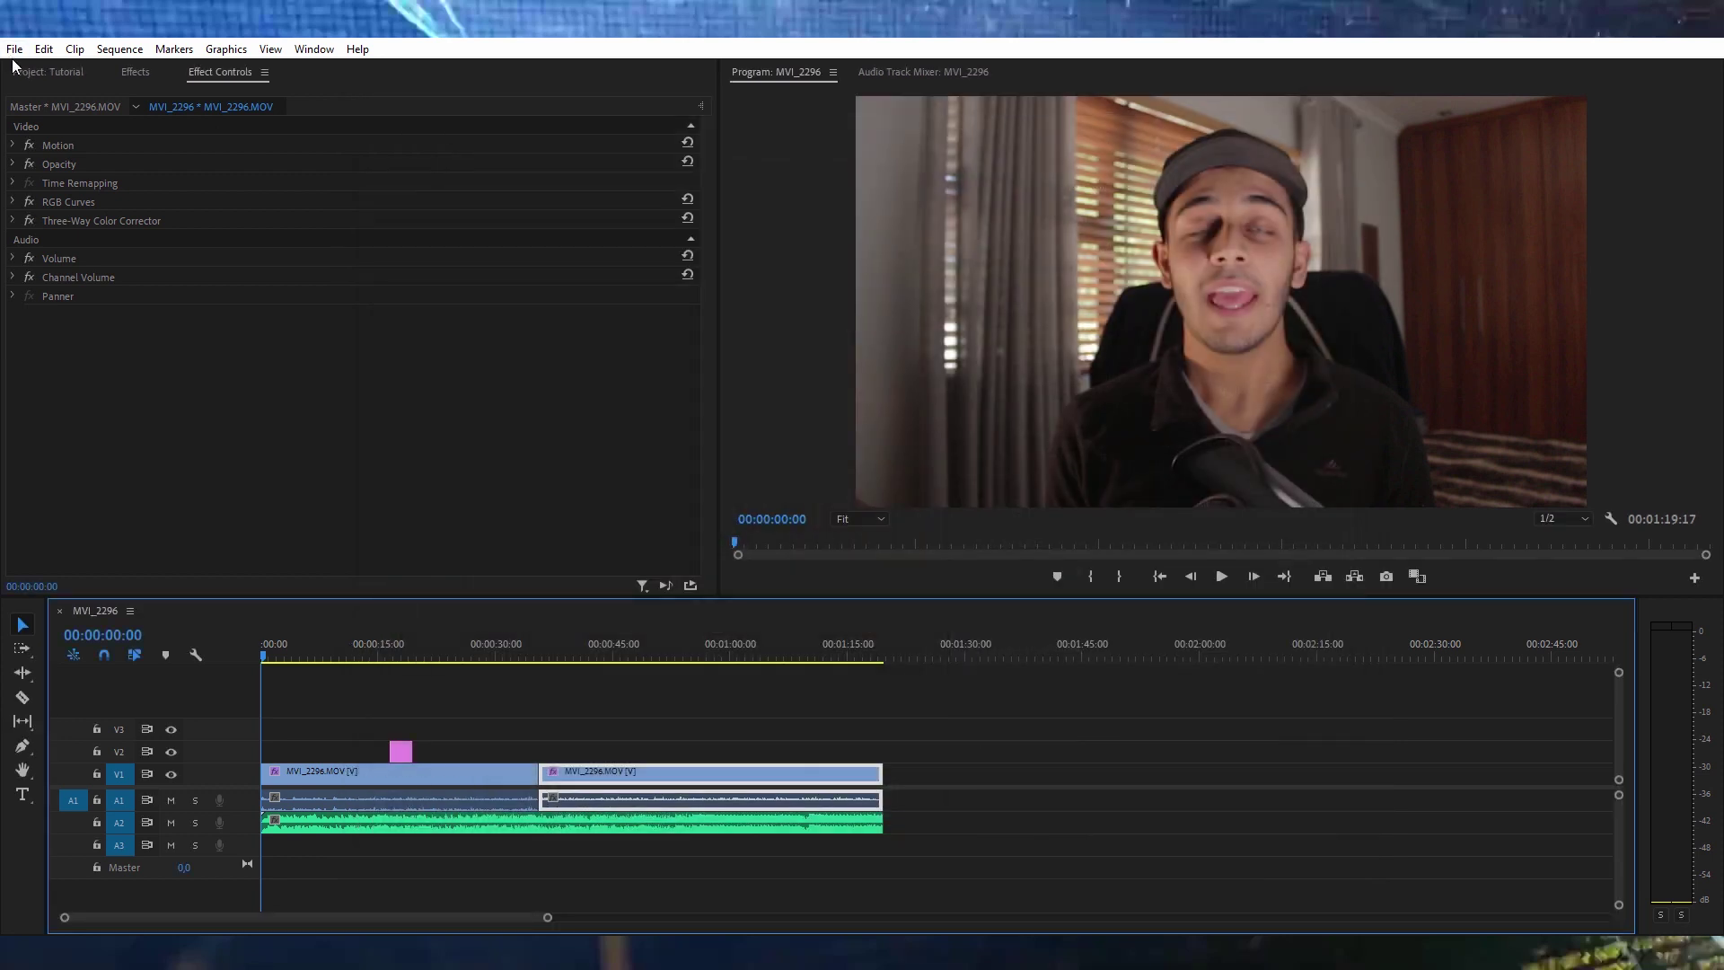
- Open the media export settings for the sequence and choose the H.264 format with the Match Source - High bitrate preset
{"action": "left_click", "coordinate": [15, 48]}
{"action": "mouse_move", "coordinate": [62, 608]}
{"action": "mouse_move", "coordinate": [128, 584]}
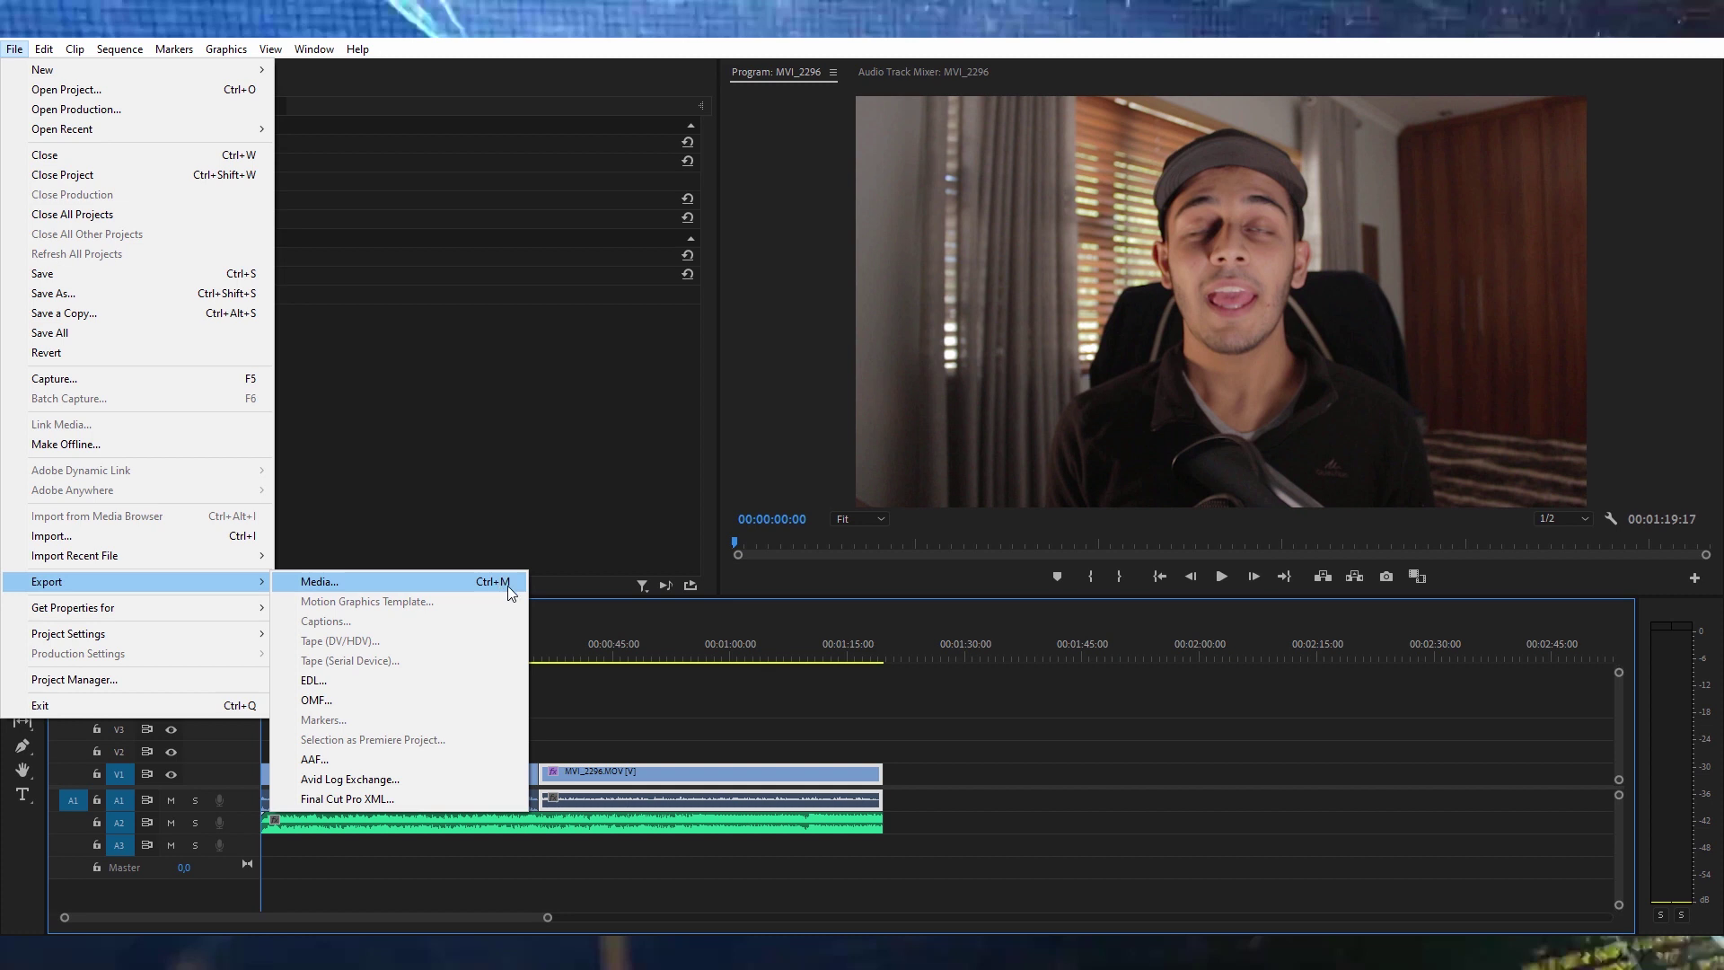
{"action": "left_click", "coordinate": [366, 582]}
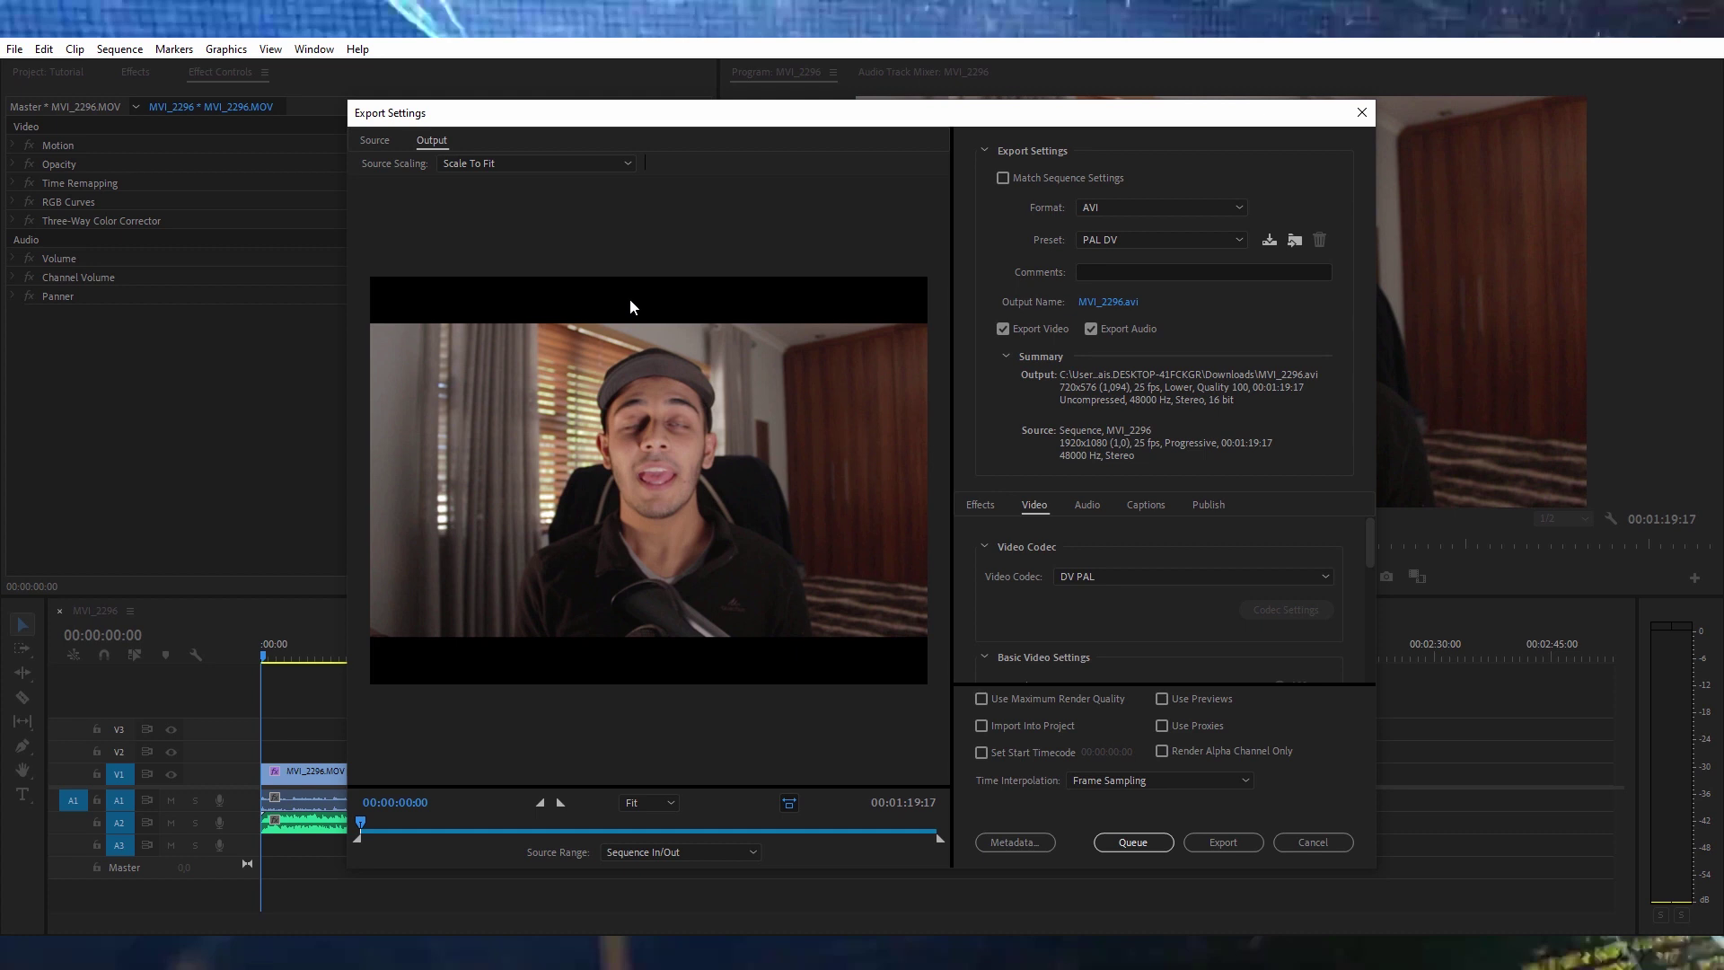
{"action": "left_click", "coordinate": [1119, 205]}
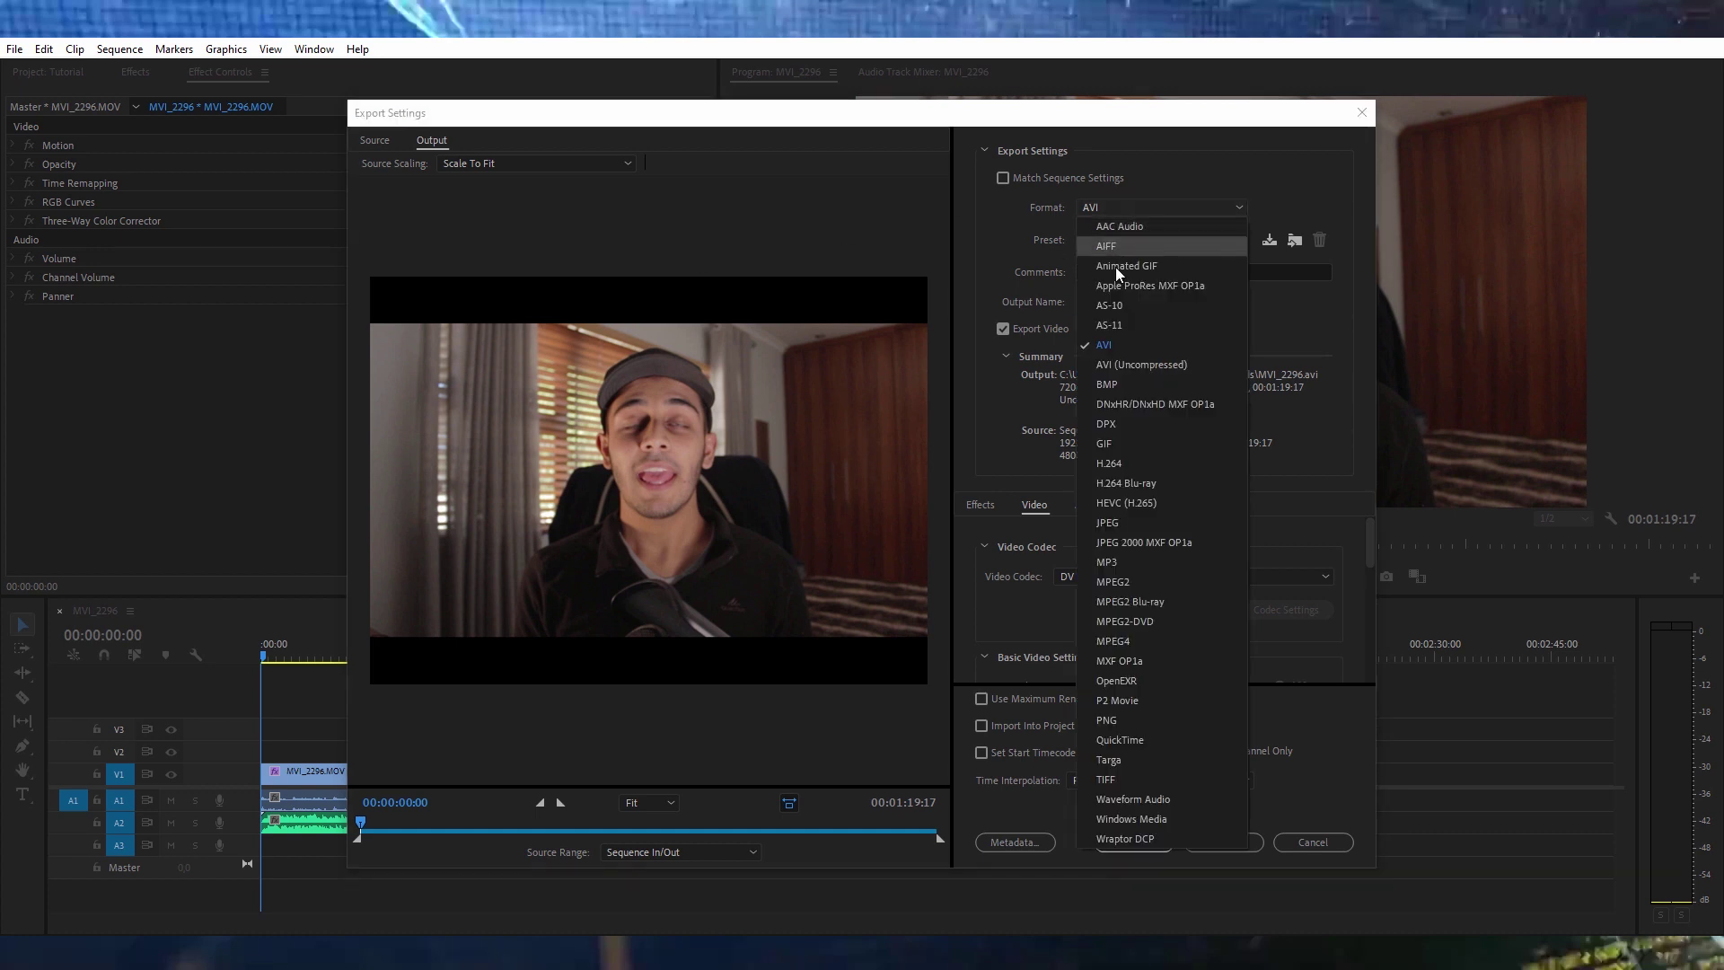
{"action": "left_click", "coordinate": [1119, 463]}
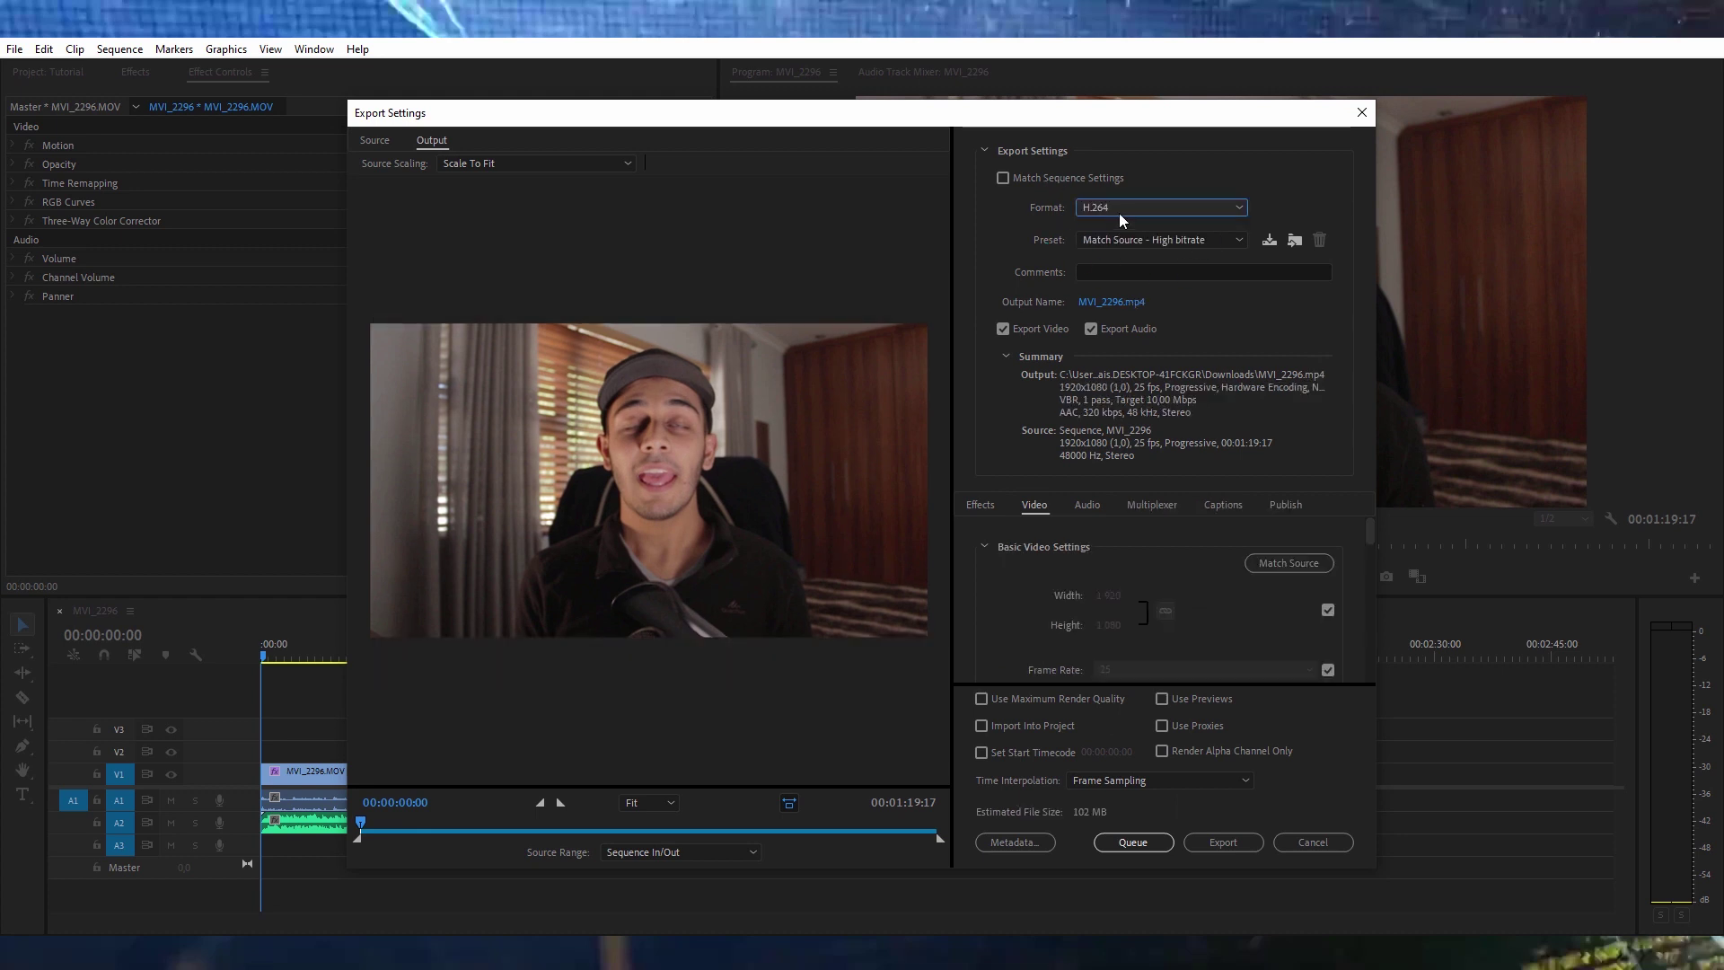
{"action": "left_click", "coordinate": [1162, 245]}
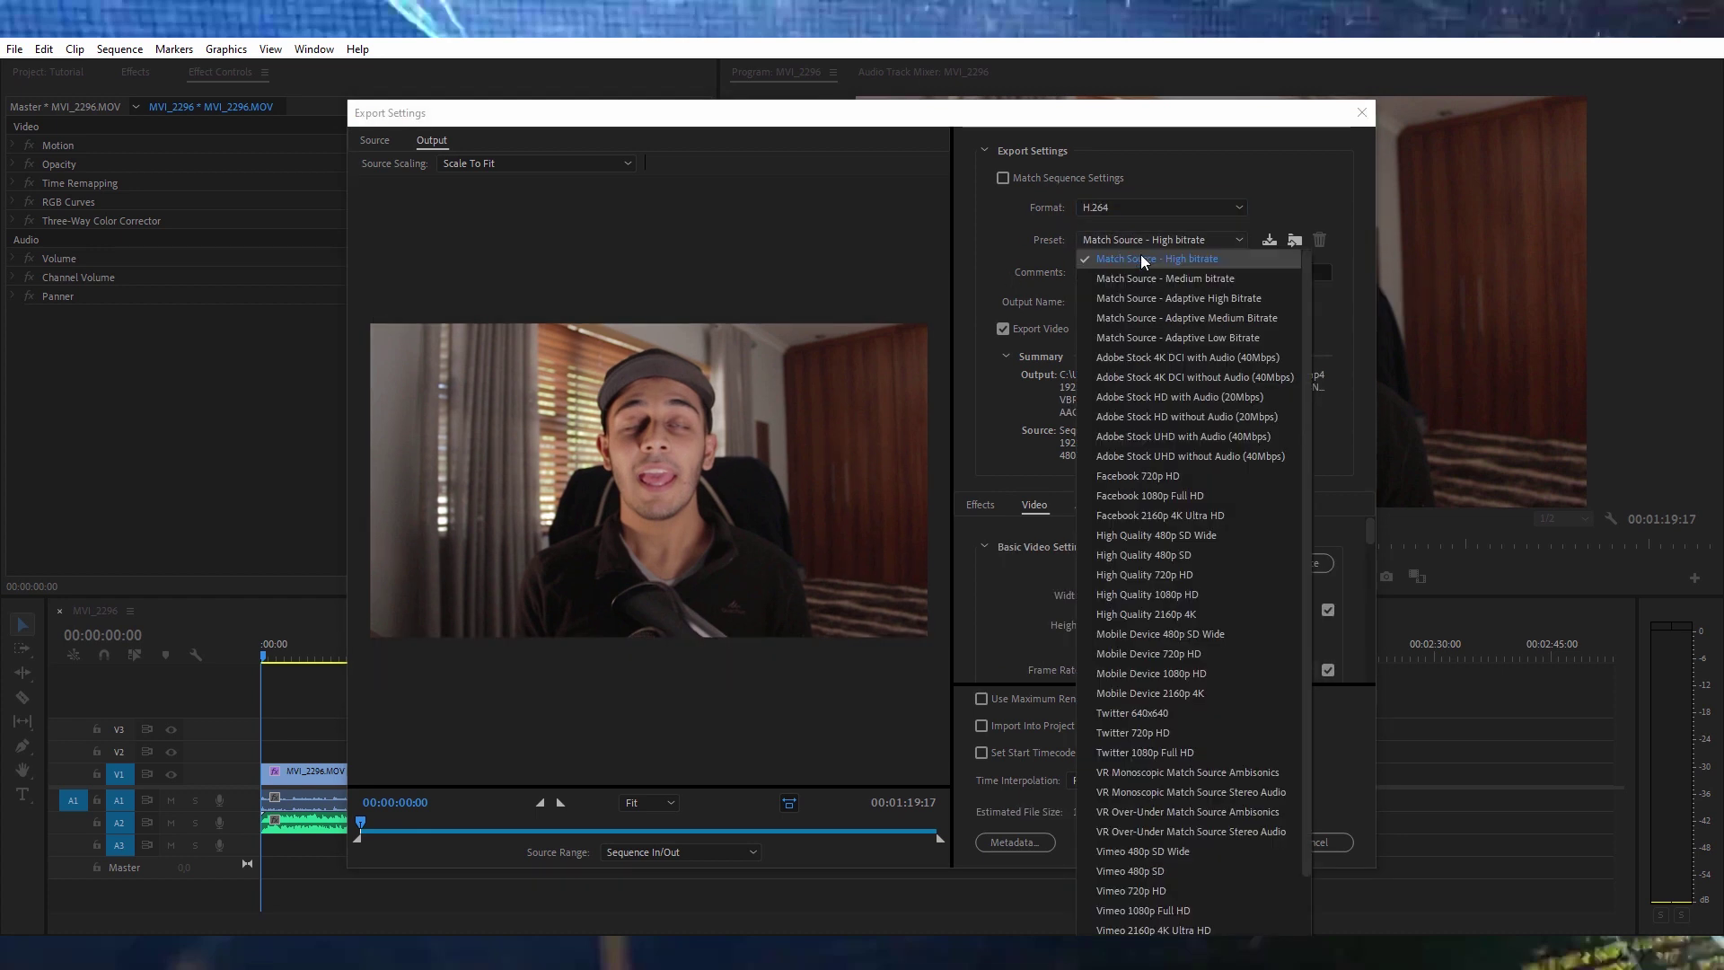
{"action": "left_click", "coordinate": [1142, 262]}
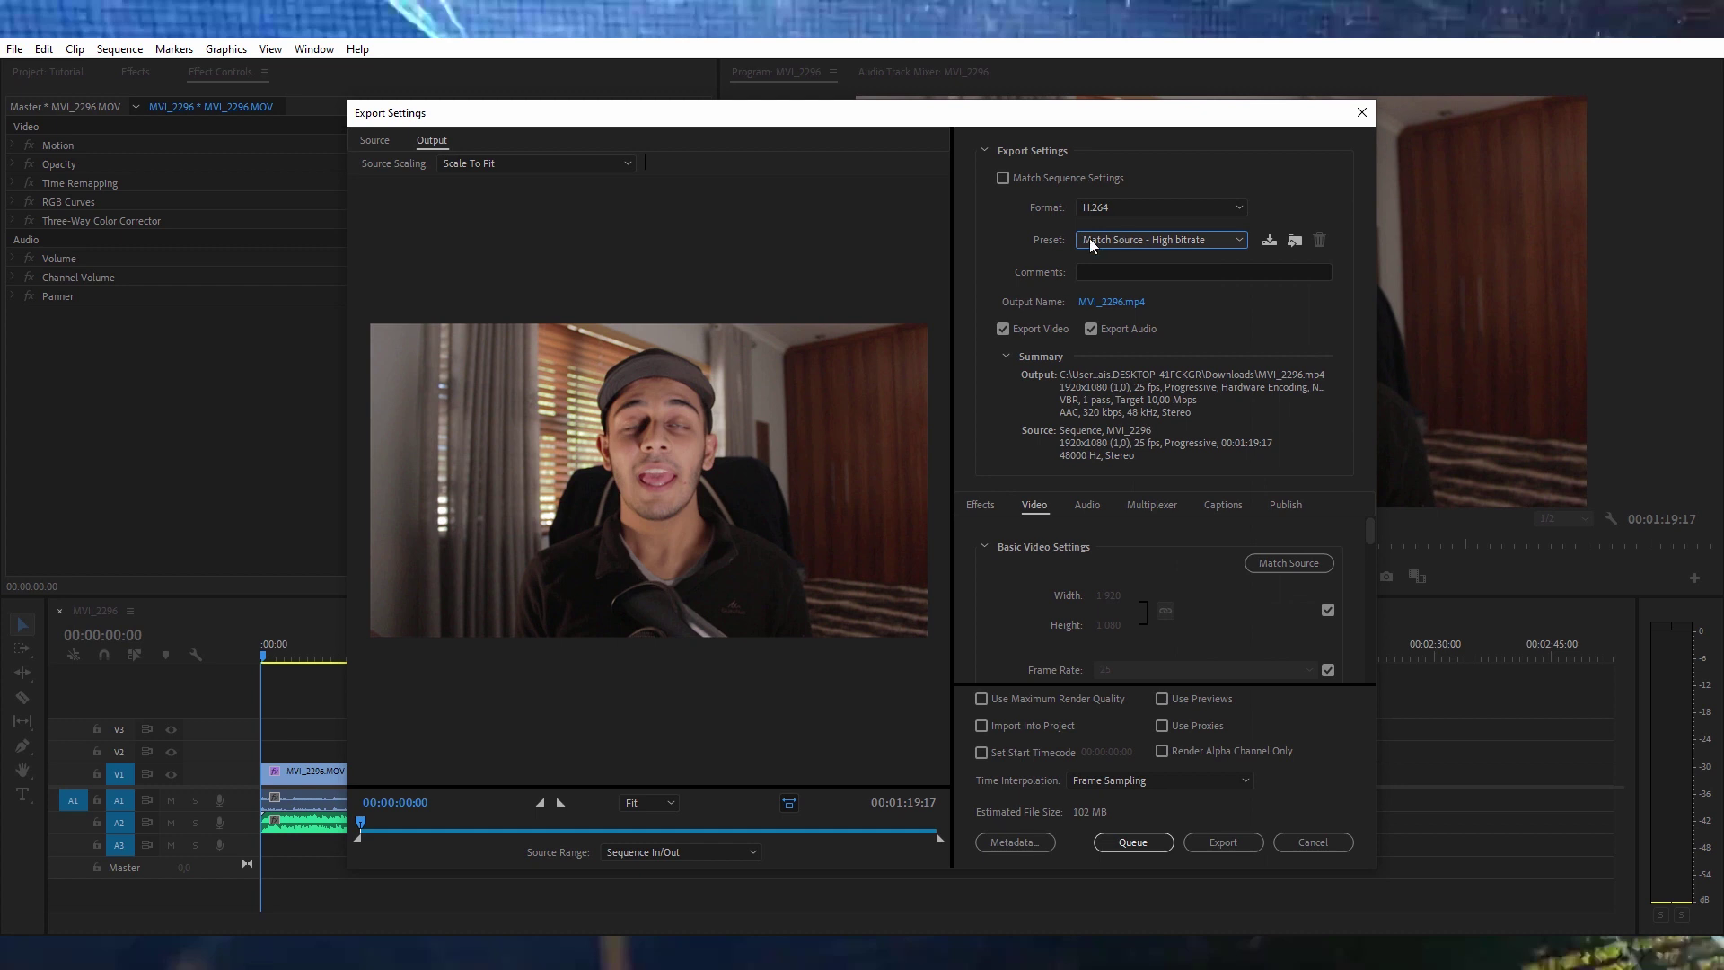
- Name the output file sdsd and save it in the Premiere Pro tutorial folder on the MAIN (D:) drive
{"action": "left_click", "coordinate": [1114, 306]}
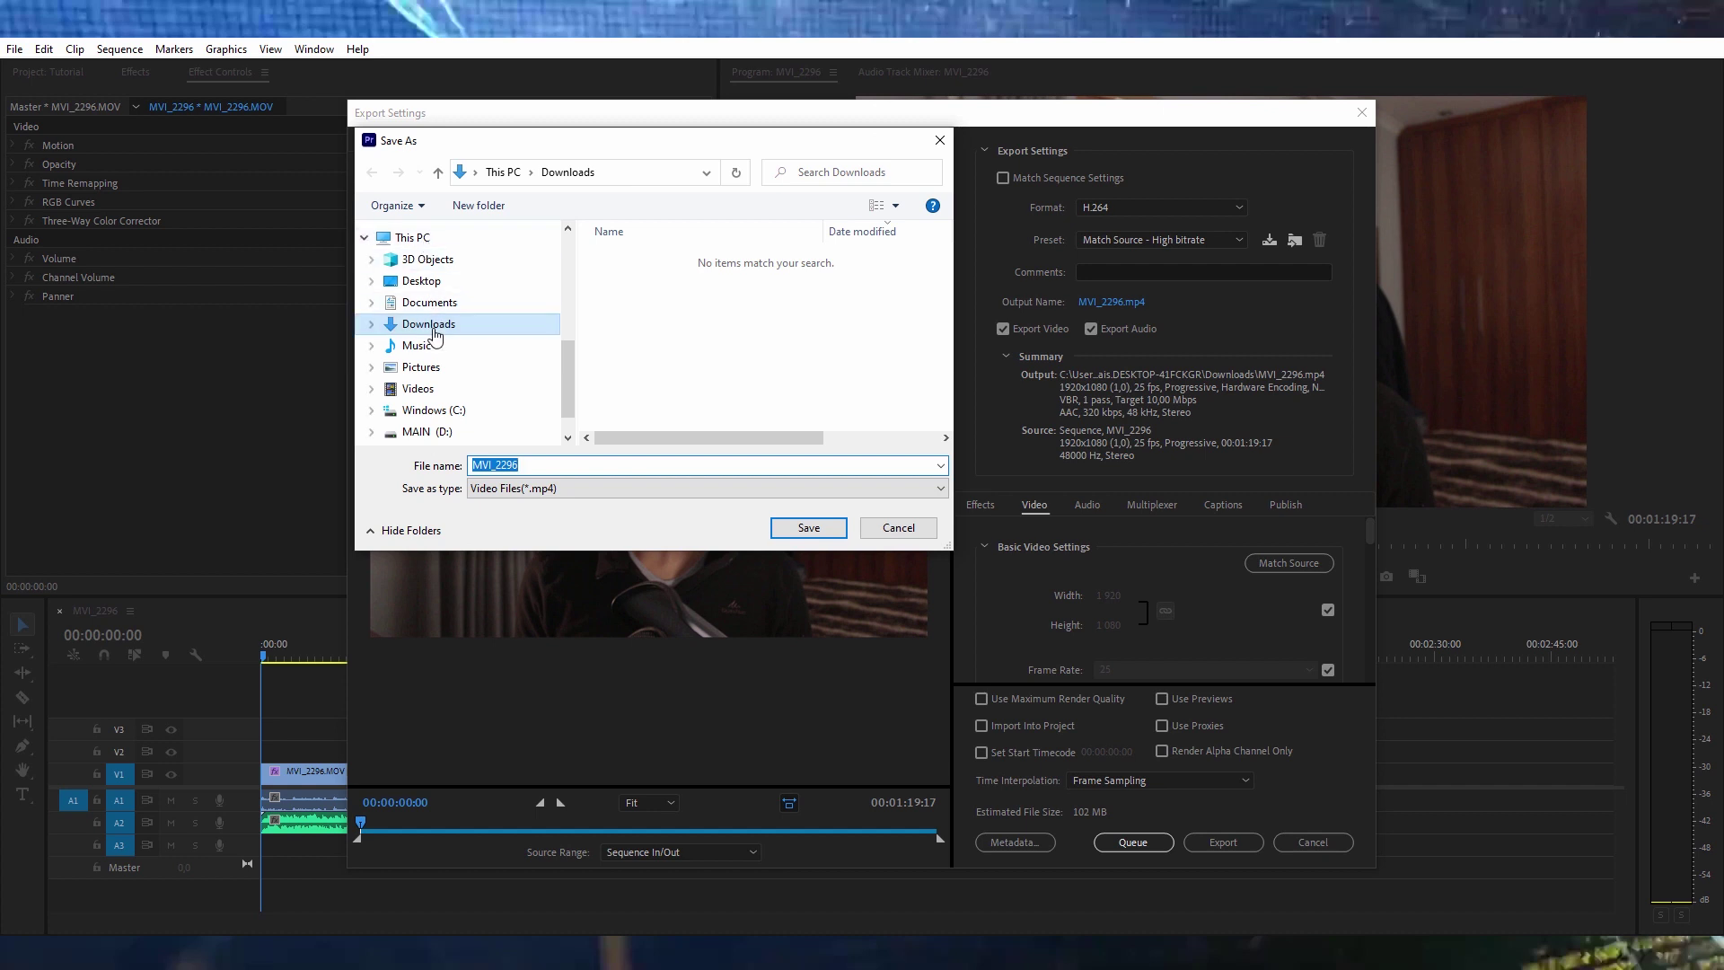
{"action": "scroll", "coordinate": [432, 355], "scroll_direction": "up", "scroll_amount": 2}
{"action": "scroll", "coordinate": [432, 357], "scroll_direction": "up", "scroll_amount": 3}
{"action": "left_click", "coordinate": [435, 359]}
{"action": "scroll", "coordinate": [662, 403], "scroll_direction": "down", "scroll_amount": 1}
{"action": "double_click", "coordinate": [662, 401]}
{"action": "left_click", "coordinate": [476, 465]}
{"action": "key", "text": "ctrl+a"}
{"action": "type", "text": "sdsd"}
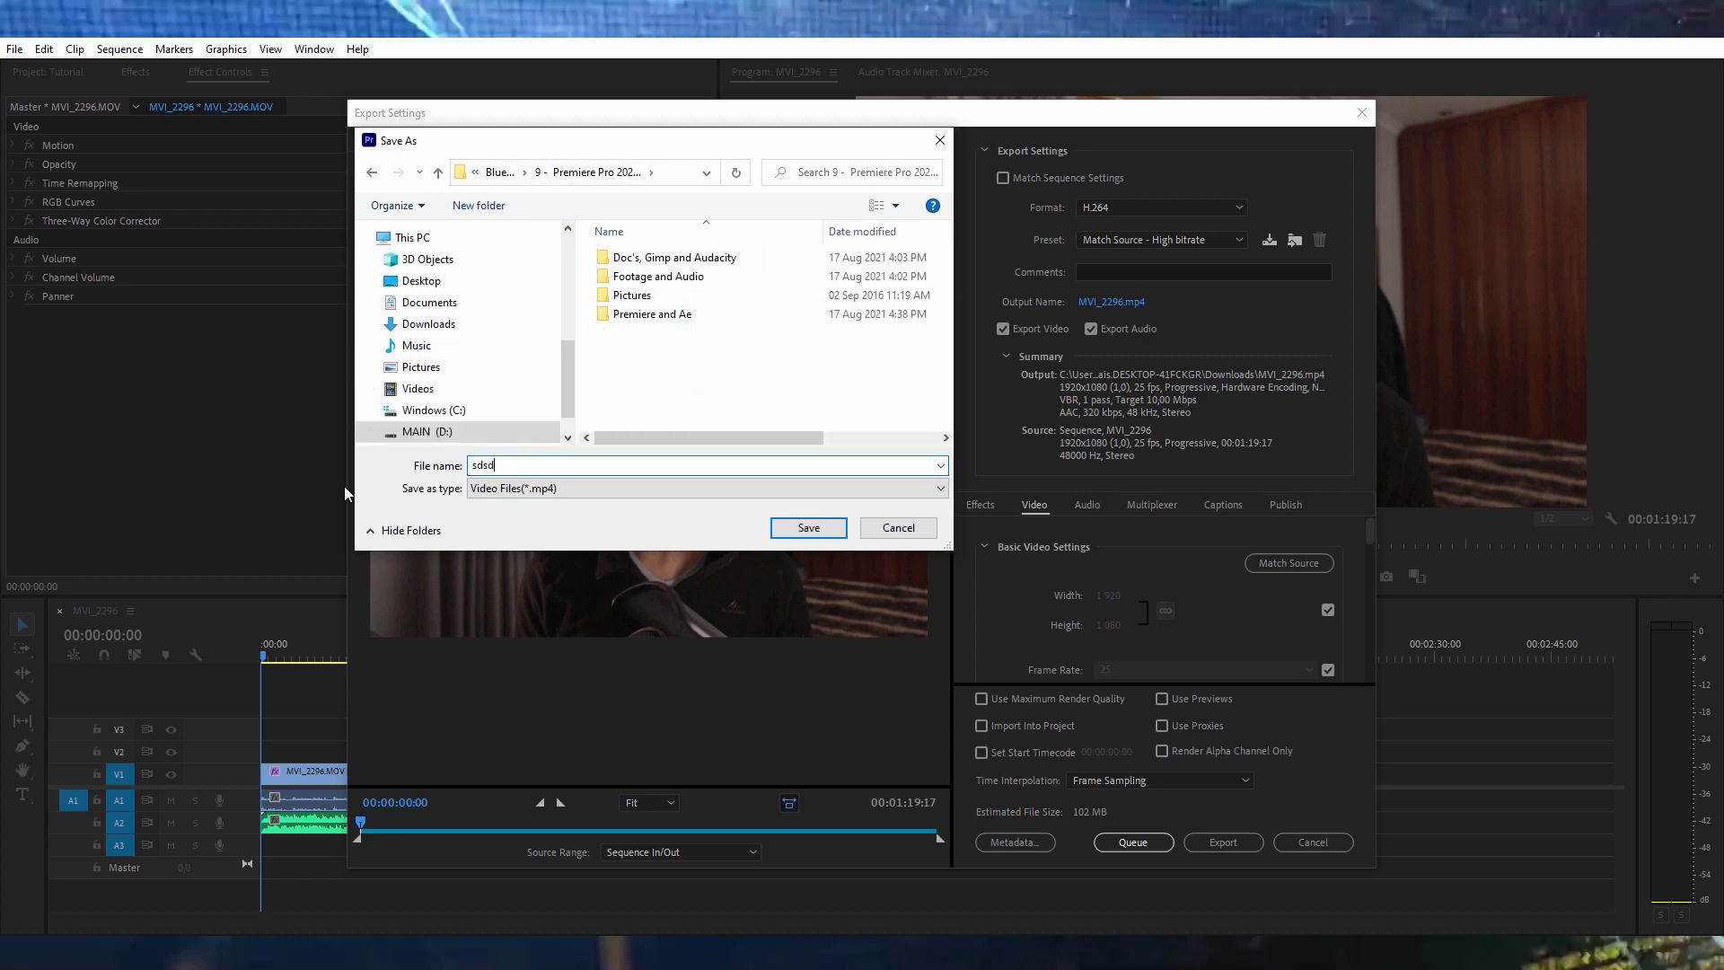
{"action": "left_click", "coordinate": [837, 528]}
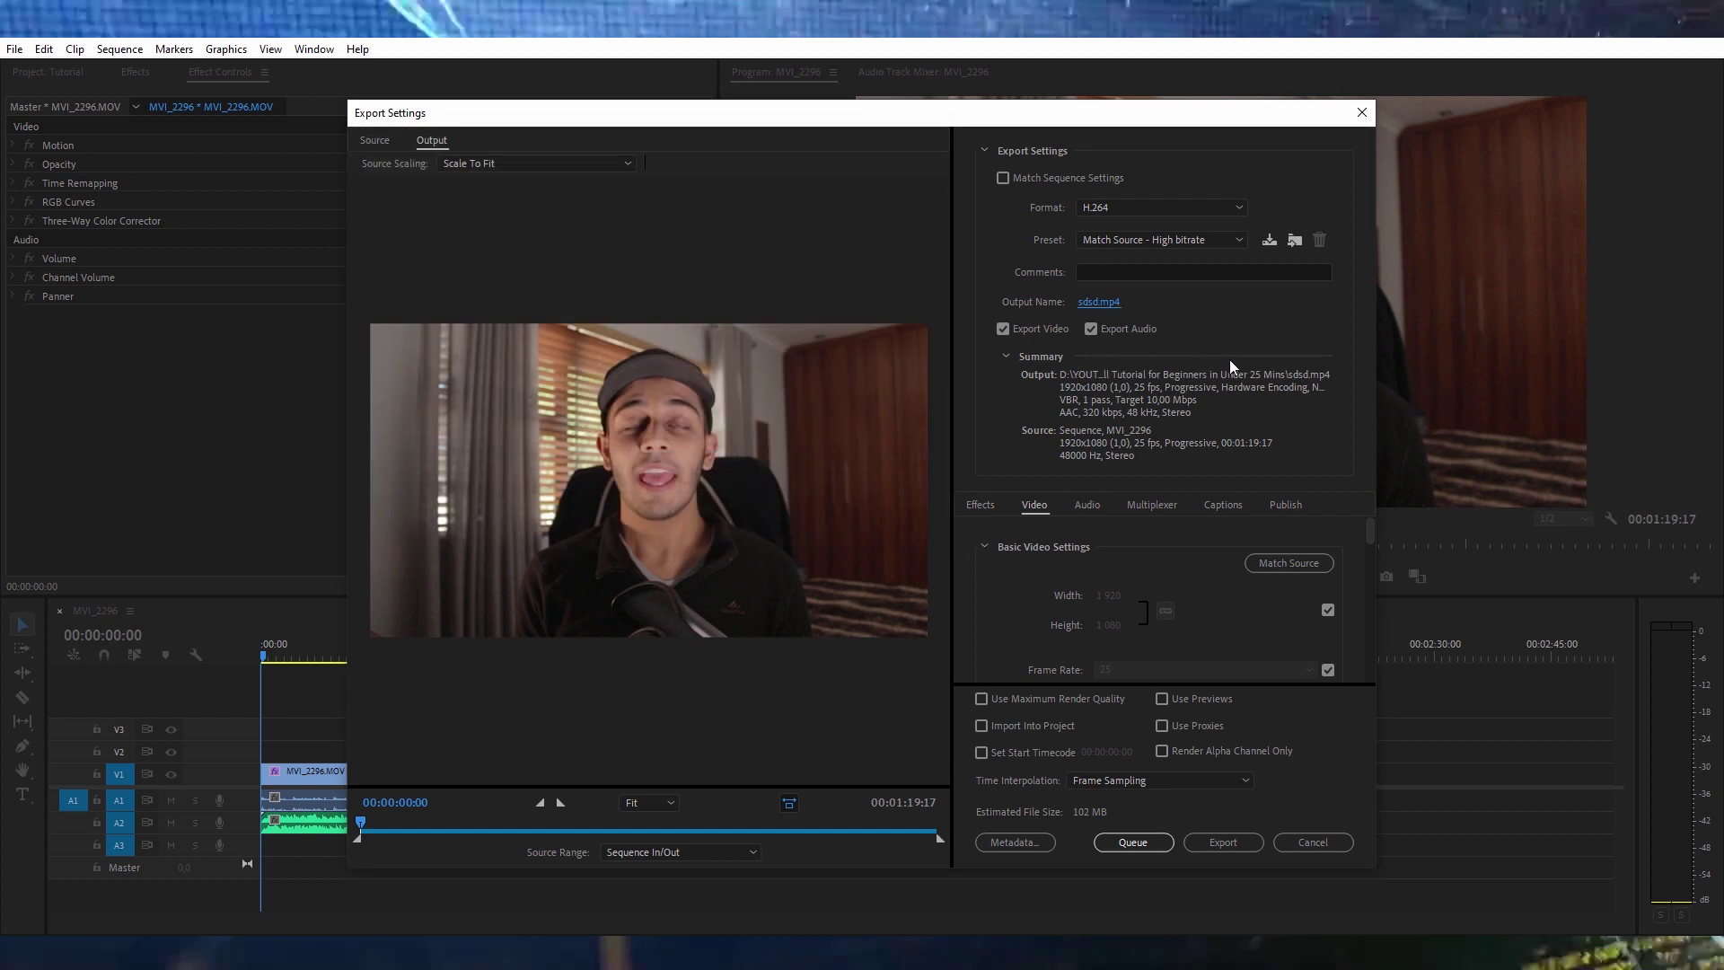
- Set the video bitrate encoding to VBR, 2 pass with target and maximum bitrates of 20 Mbps
{"action": "left_click_drag", "start_coordinate": [1370, 542], "coordinate": [1375, 598]}
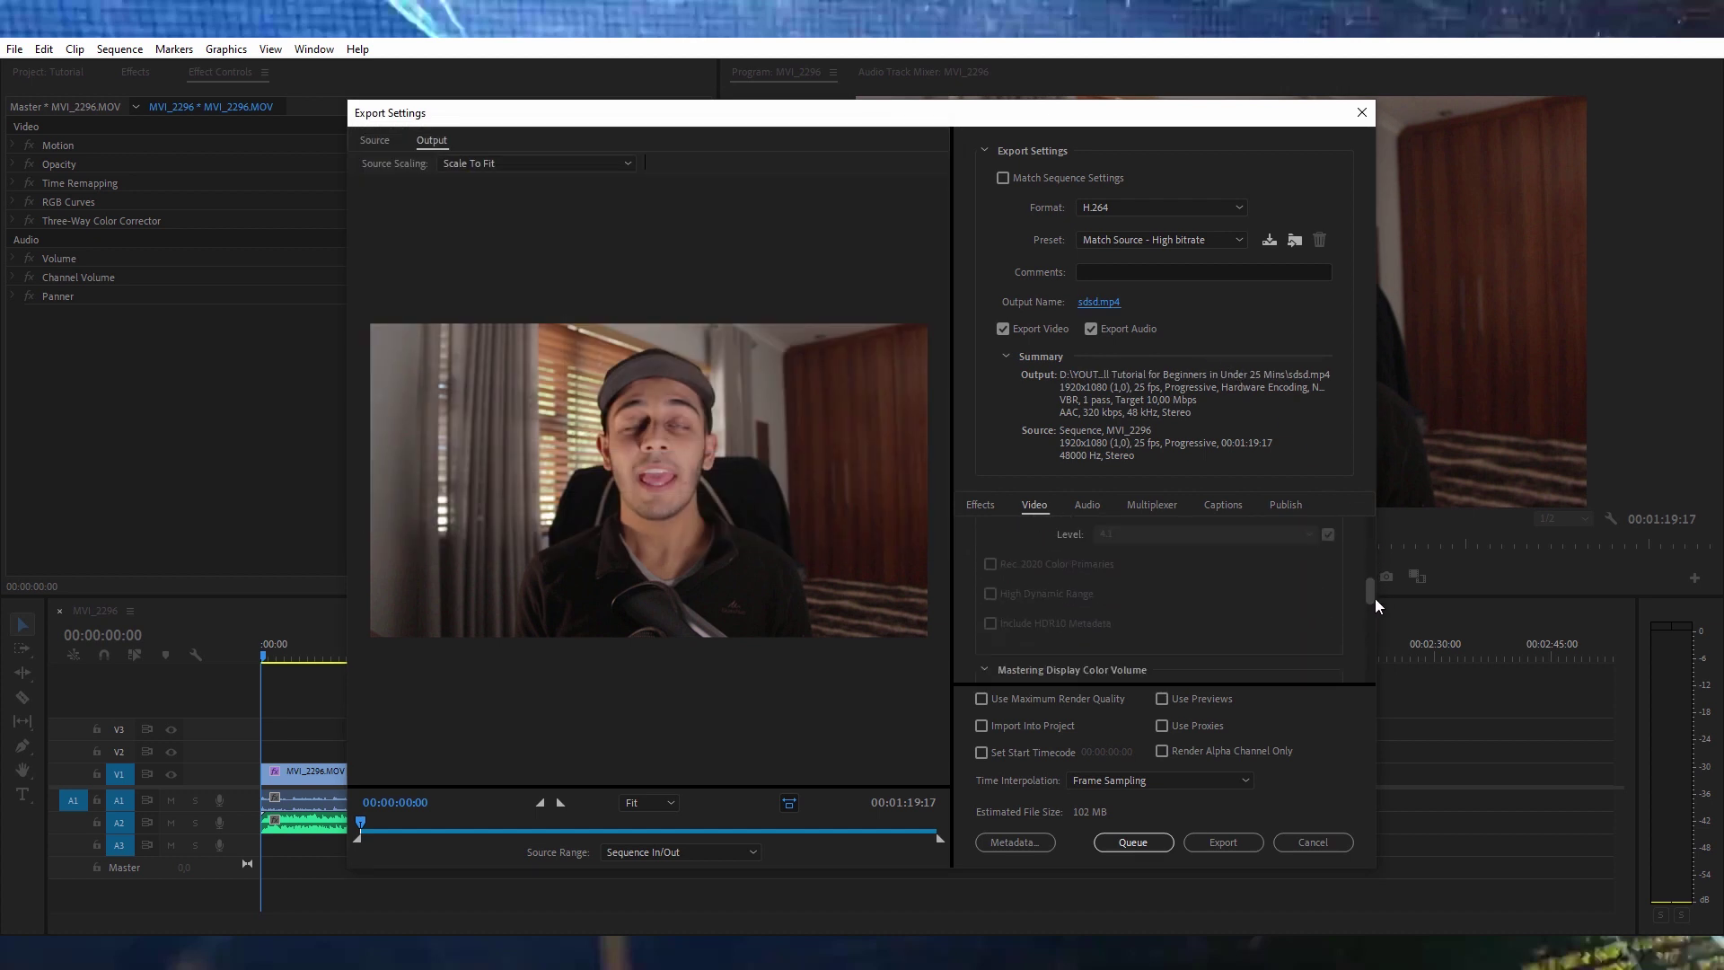
{"action": "scroll", "coordinate": [1307, 642], "scroll_direction": "down", "scroll_amount": 5}
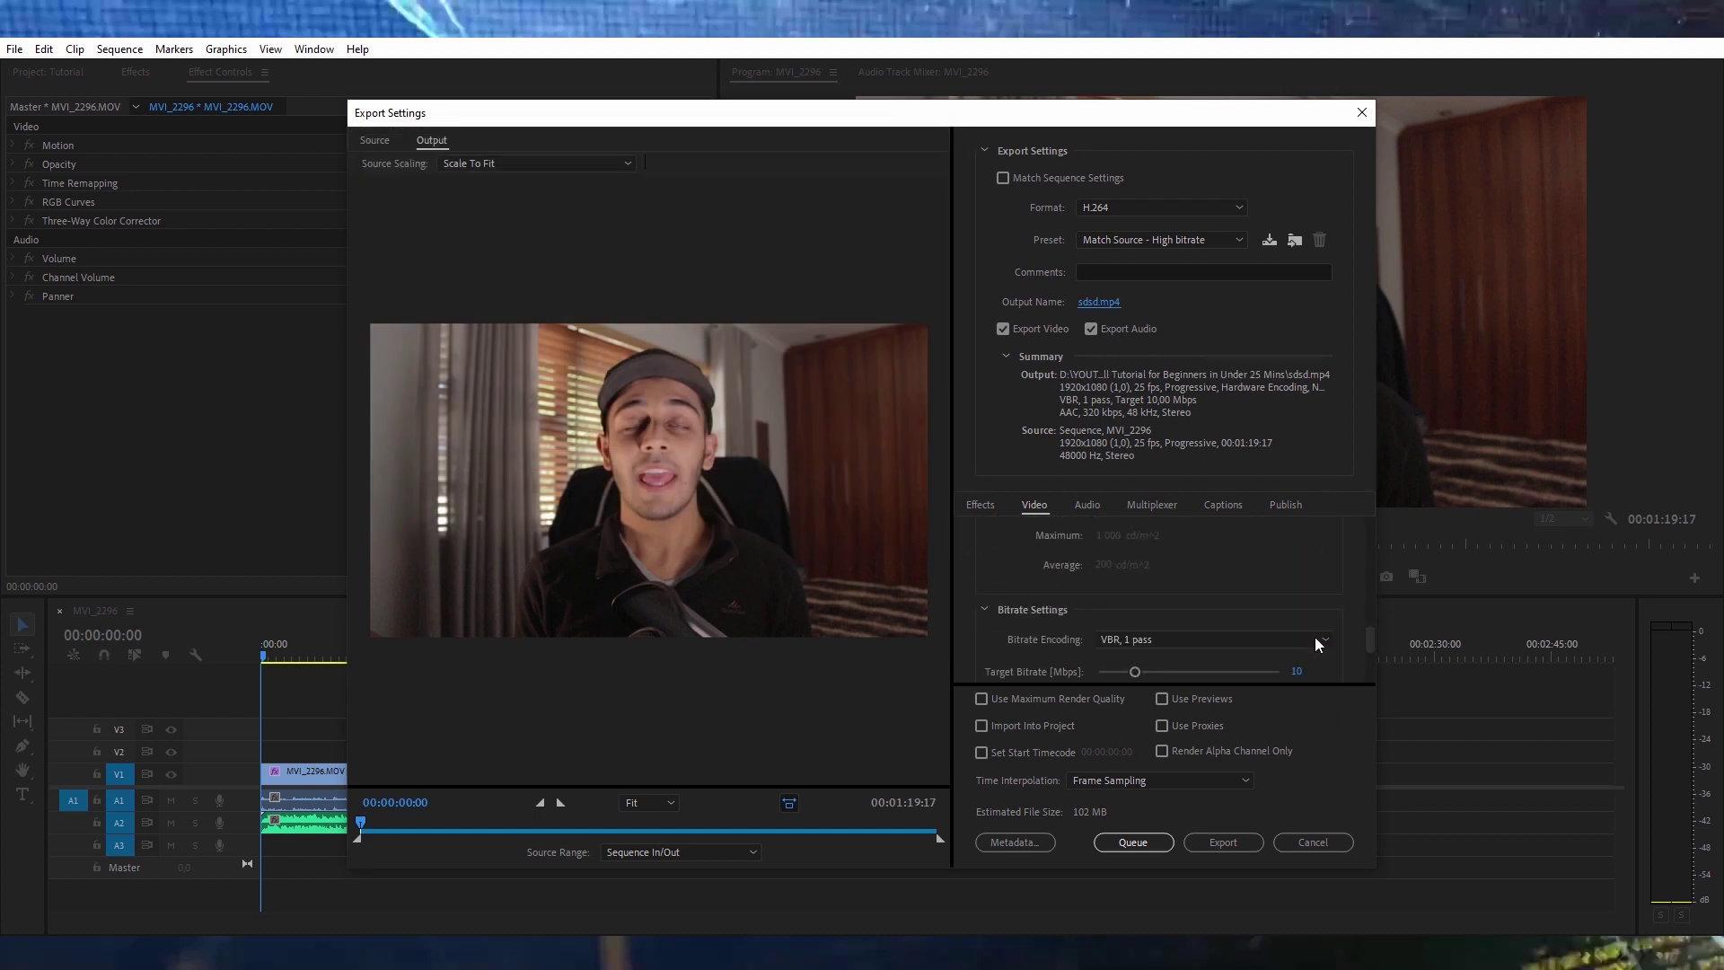
{"action": "scroll", "coordinate": [1311, 610], "scroll_direction": "down", "scroll_amount": 2}
{"action": "scroll", "coordinate": [1310, 605], "scroll_direction": "up", "scroll_amount": 3}
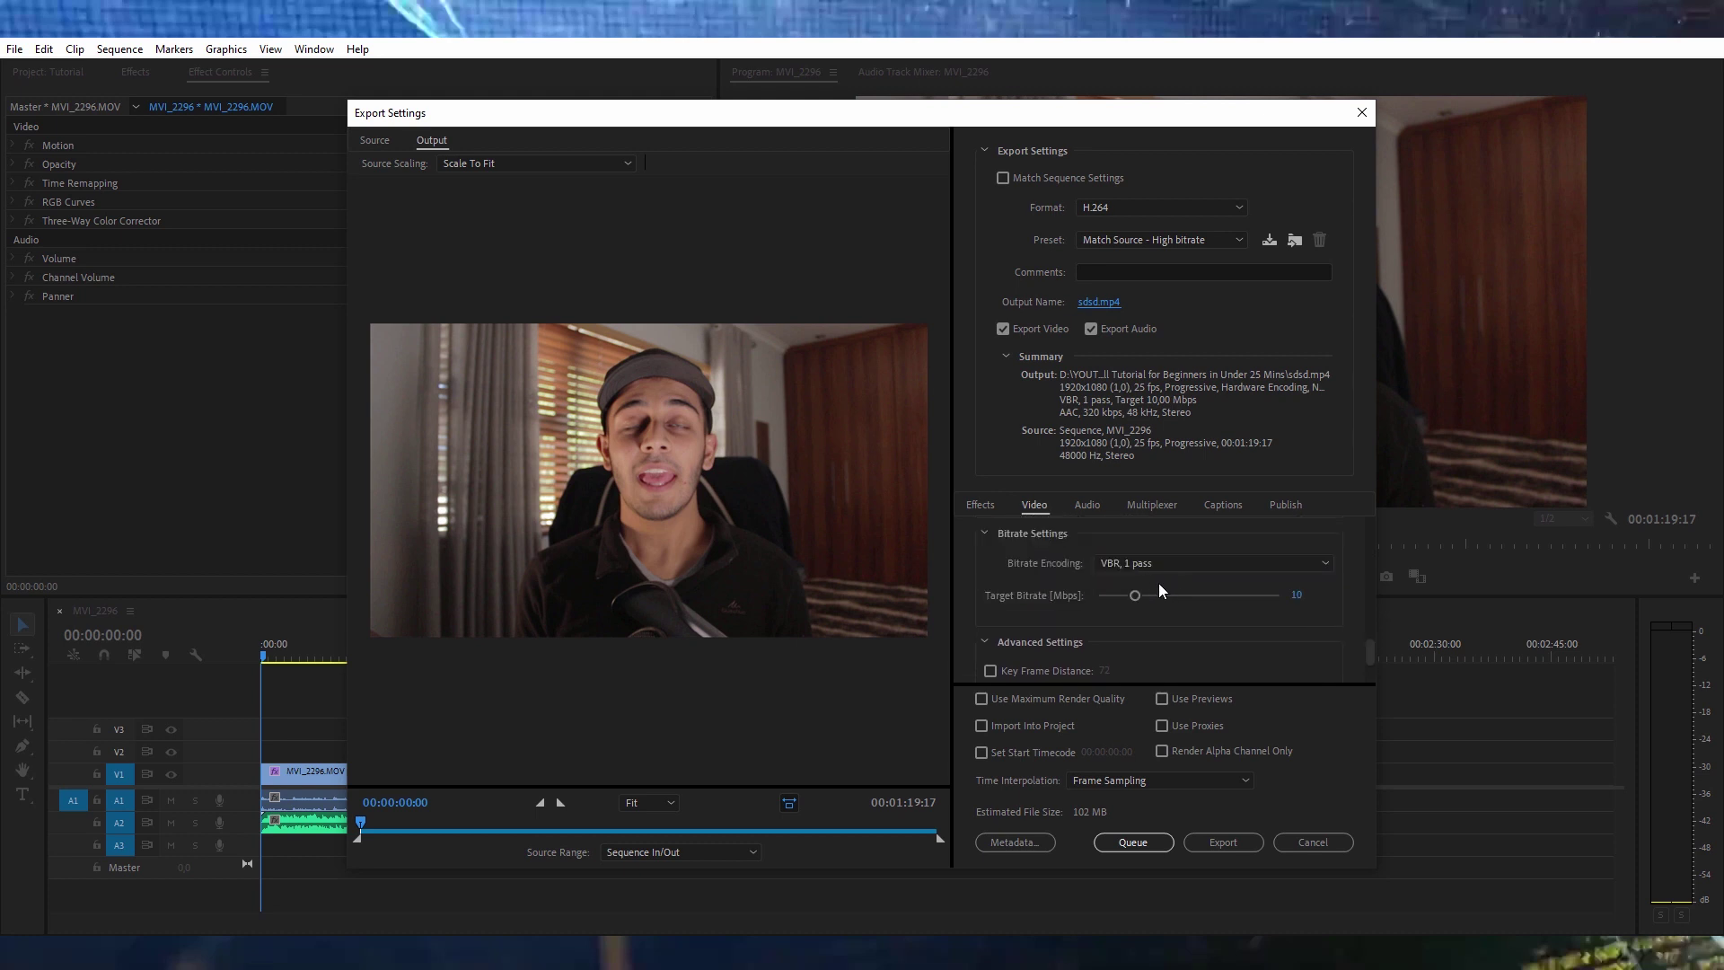
{"action": "scroll", "coordinate": [1168, 564], "scroll_direction": "up", "scroll_amount": 2}
{"action": "scroll", "coordinate": [1183, 566], "scroll_direction": "down", "scroll_amount": 2}
{"action": "left_click", "coordinate": [1139, 562]}
{"action": "left_click", "coordinate": [1151, 612]}
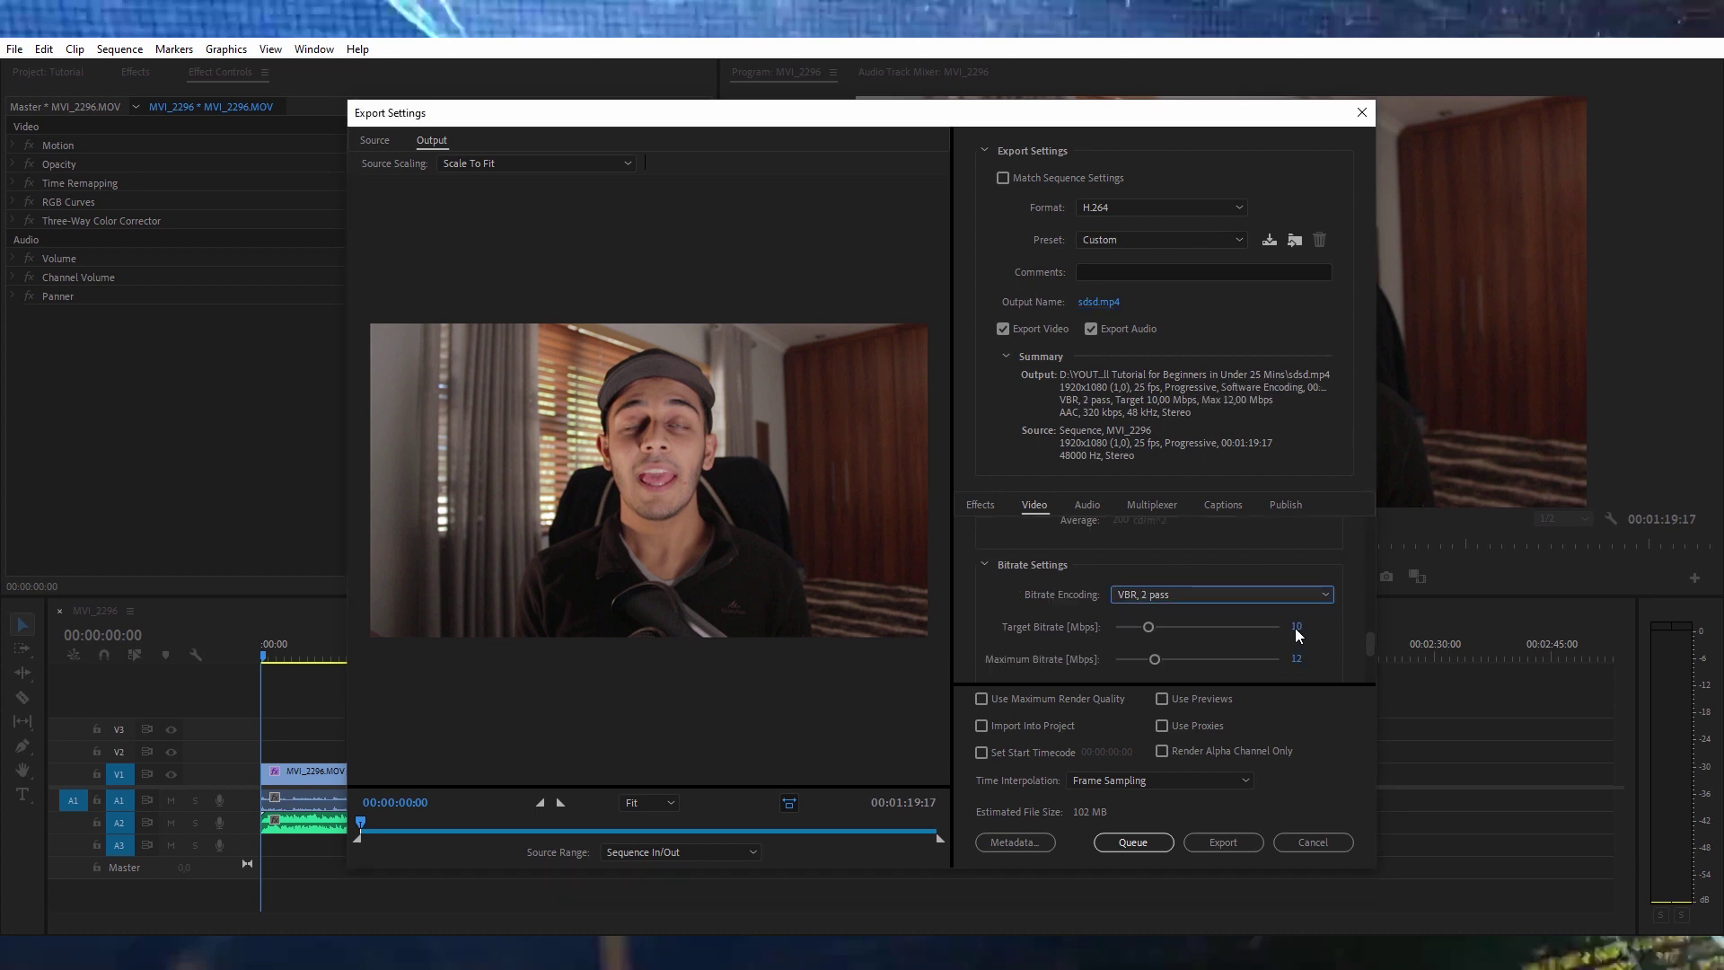
{"action": "left_click", "coordinate": [1298, 631]}
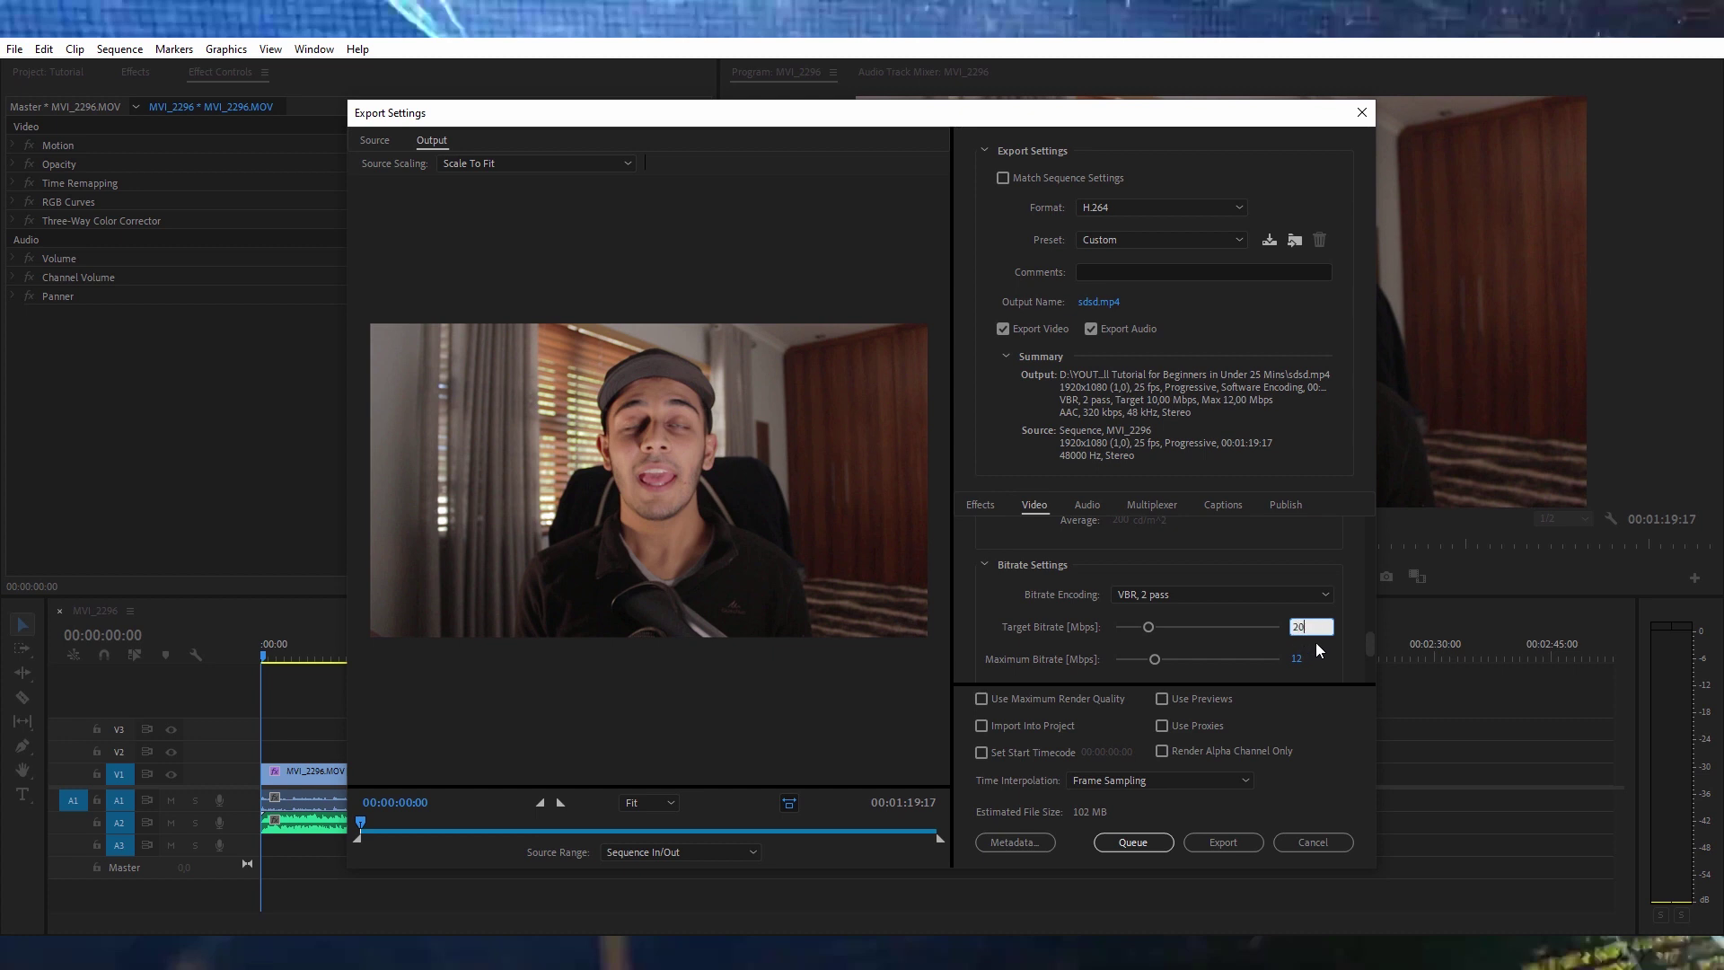
{"action": "type", "text": "20"}
{"action": "left_click", "coordinate": [1299, 660]}
- Recheck the H.264 export format and the output file's name and folder, keeping both as chosen
{"action": "left_click", "coordinate": [1103, 202]}
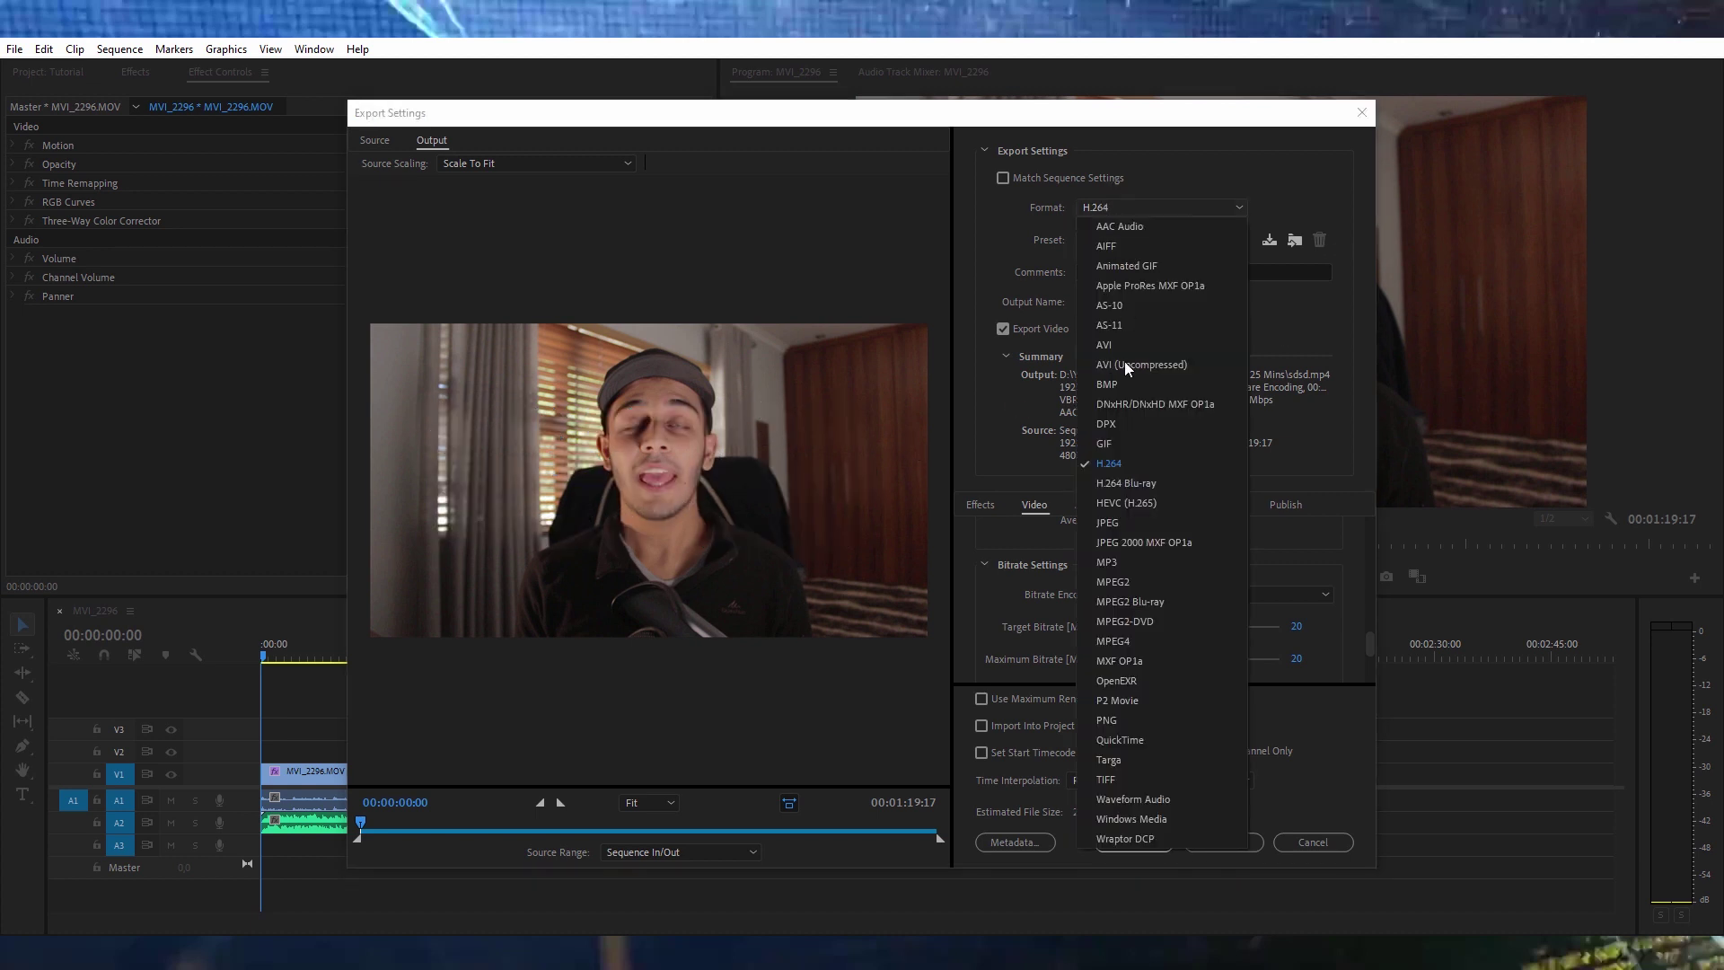
{"action": "left_click", "coordinate": [1119, 454]}
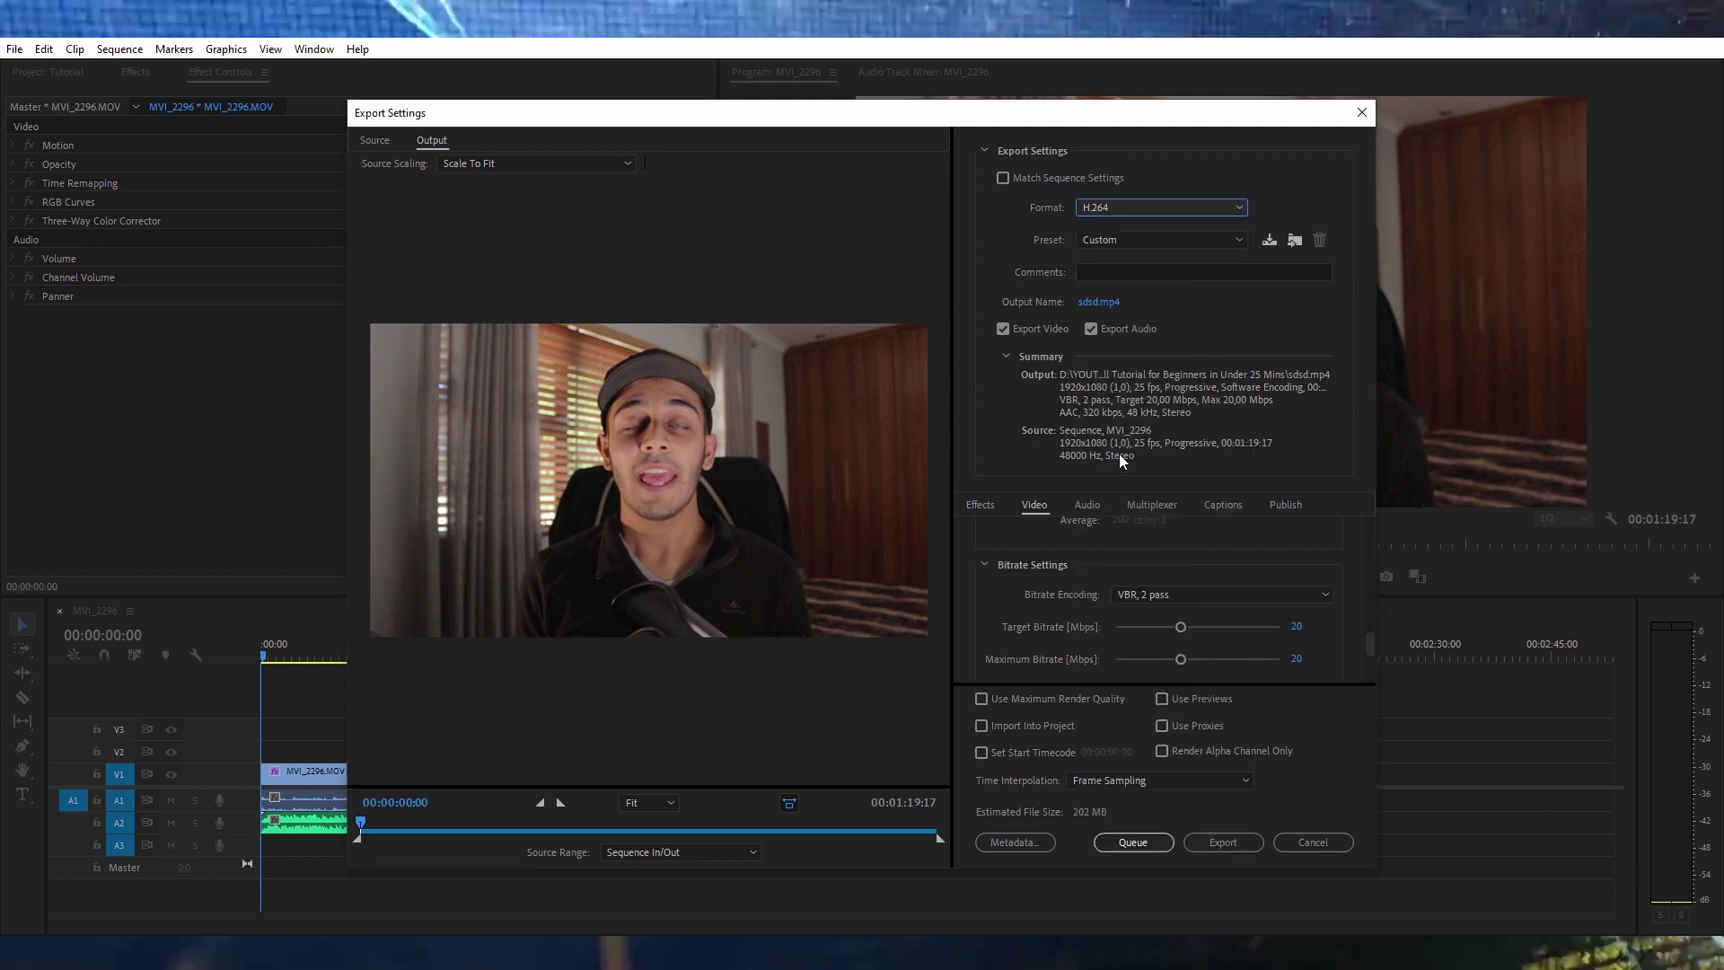
{"action": "left_click", "coordinate": [1095, 304]}
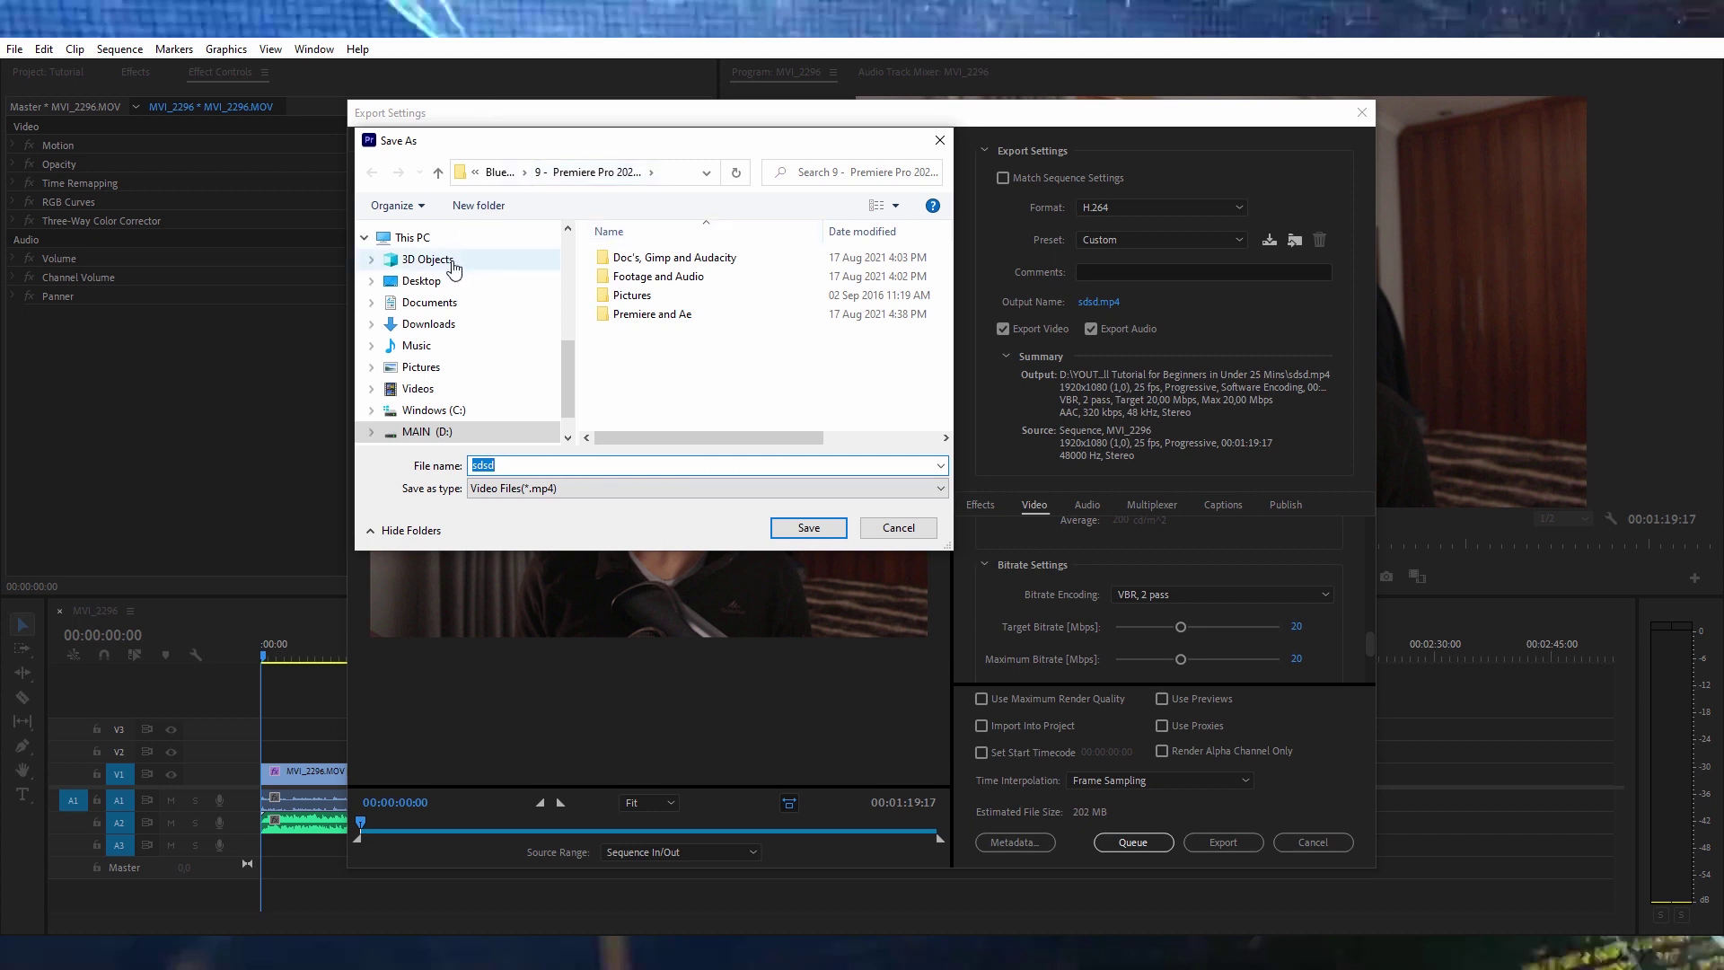
{"action": "left_click", "coordinate": [809, 528]}
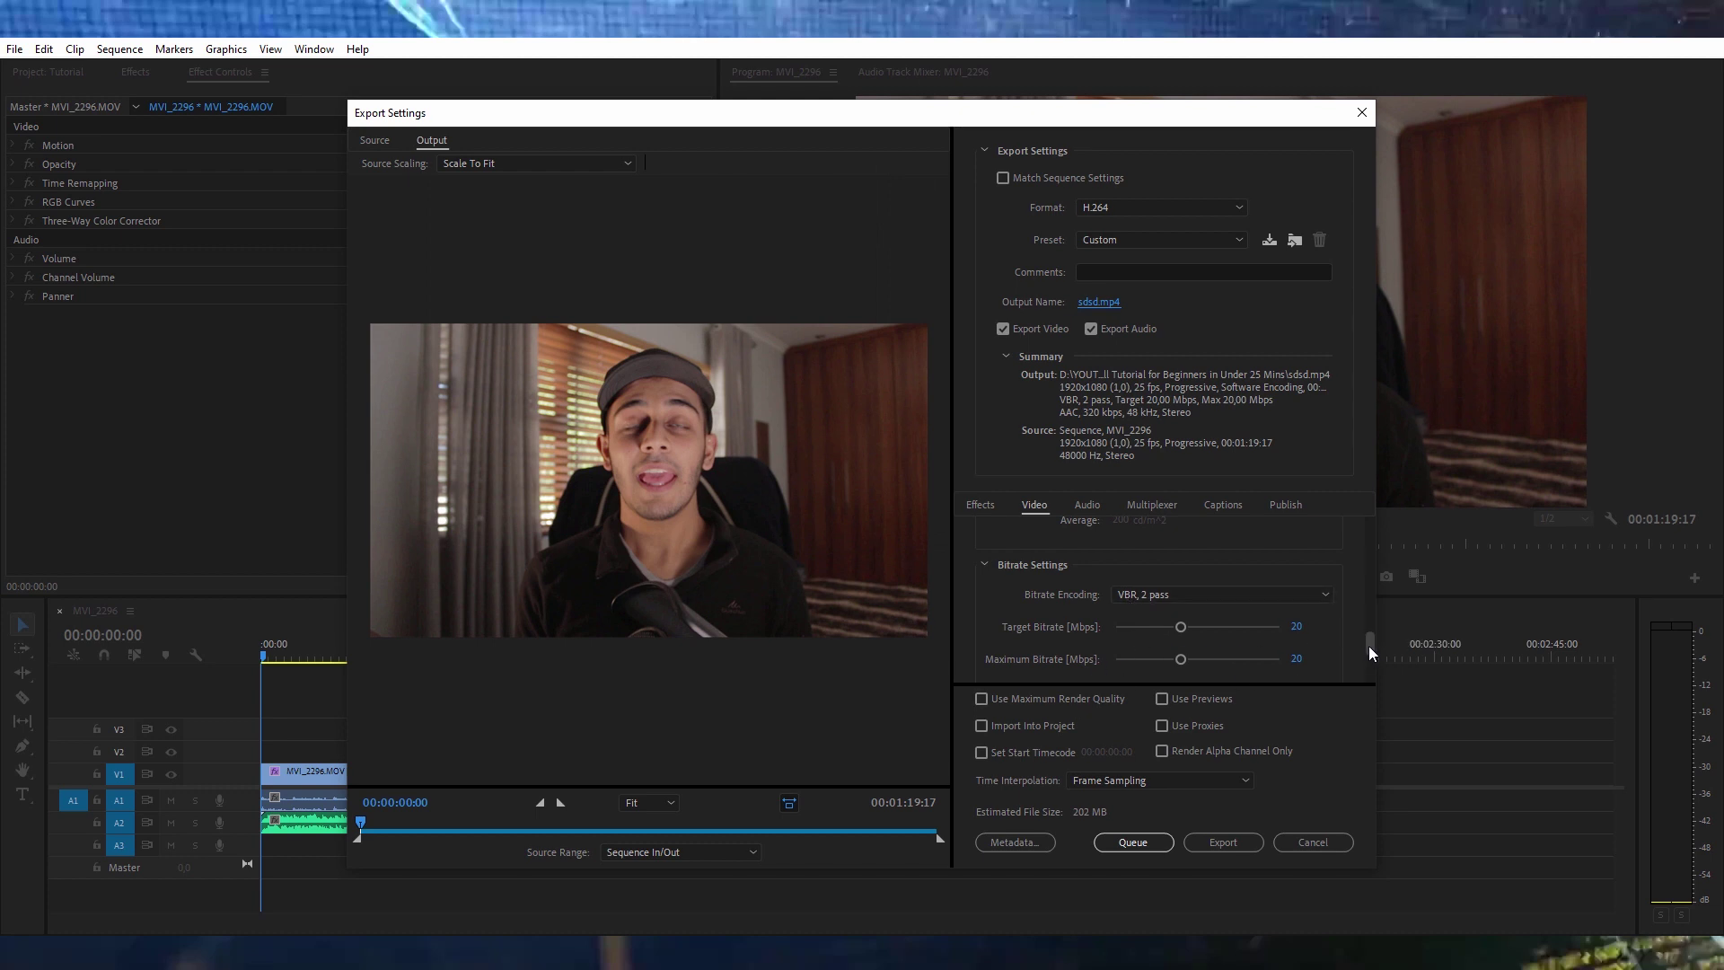
- Check the audio export settings and keep the audio bitrate at 320 kbps
{"action": "left_click_drag", "start_coordinate": [1368, 645], "coordinate": [1365, 675]}
{"action": "left_click", "coordinate": [1097, 509]}
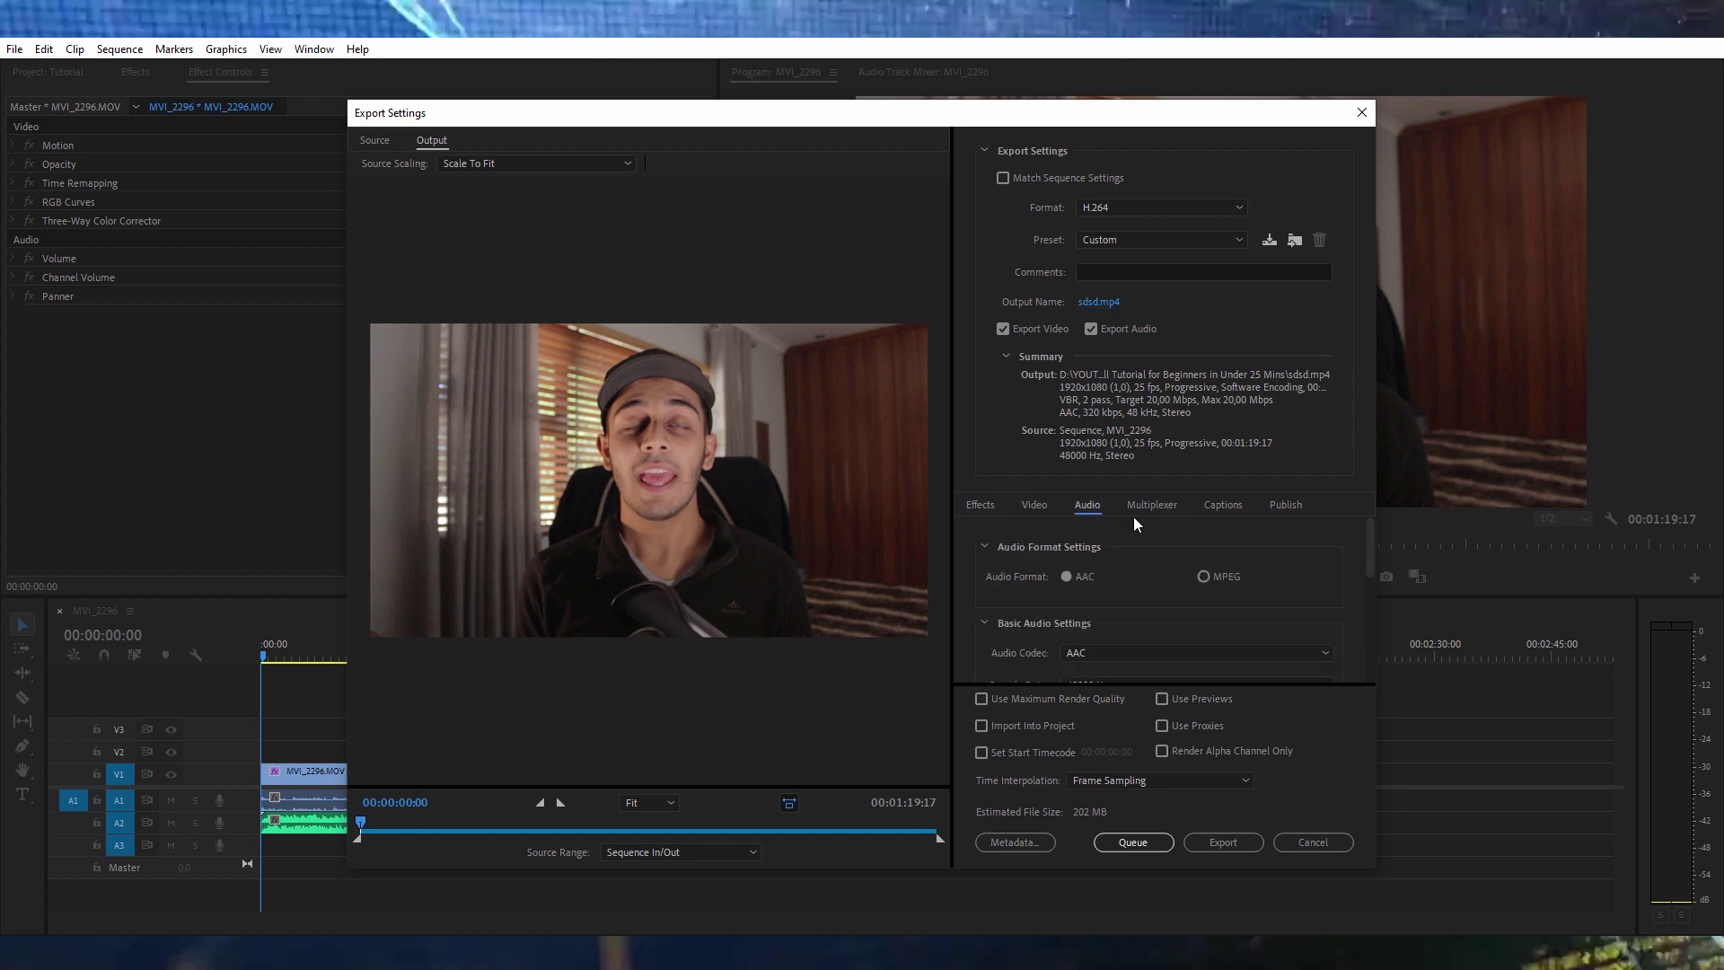
{"action": "left_click_drag", "start_coordinate": [1366, 562], "coordinate": [1397, 681]}
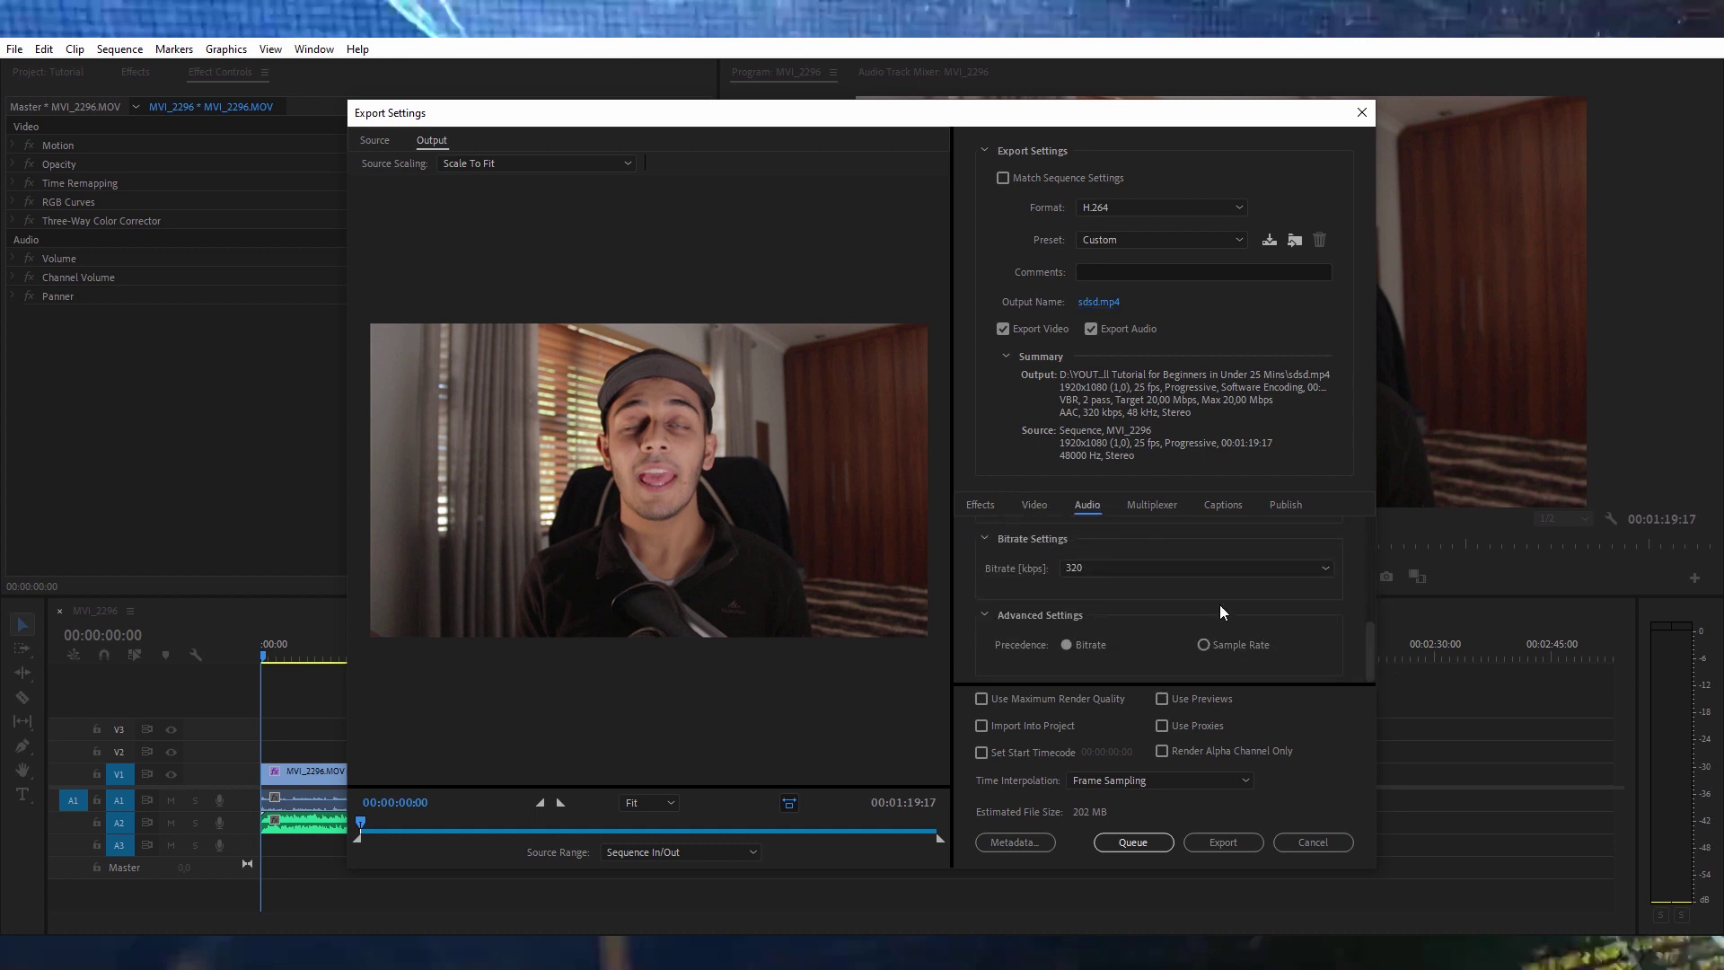
{"action": "left_click", "coordinate": [1118, 571]}
{"action": "left_click", "coordinate": [1118, 572]}
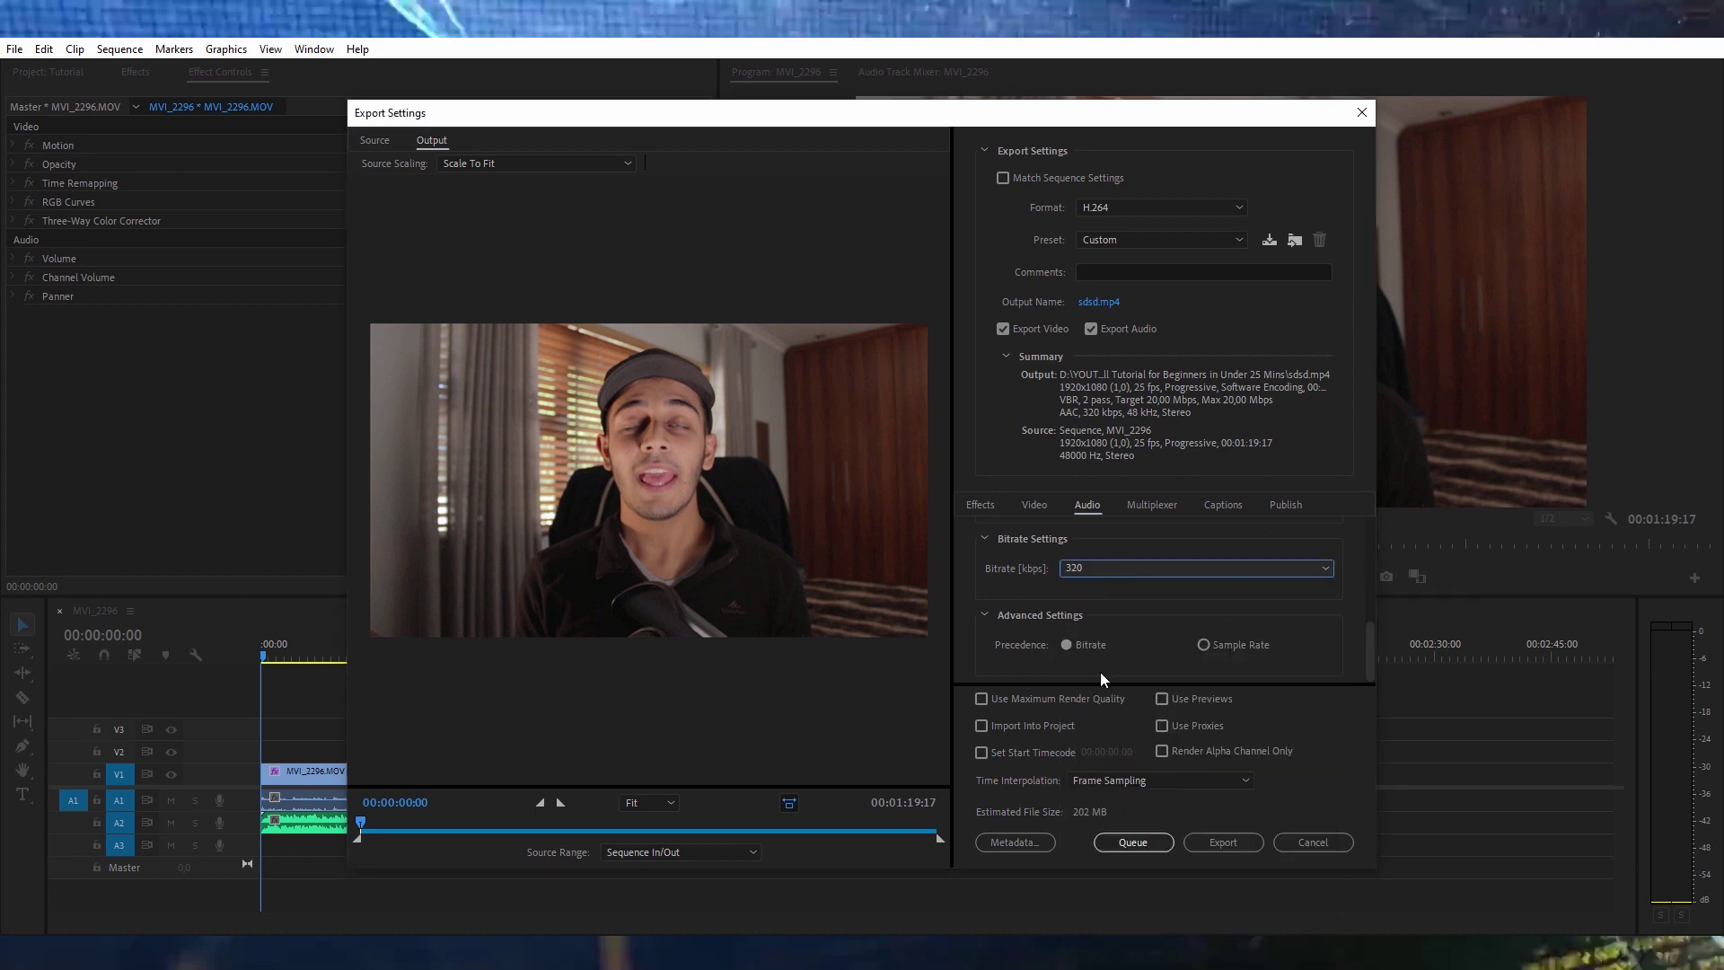
- Enable Use Maximum Render Quality for the video and start the export
{"action": "left_click", "coordinate": [1031, 505]}
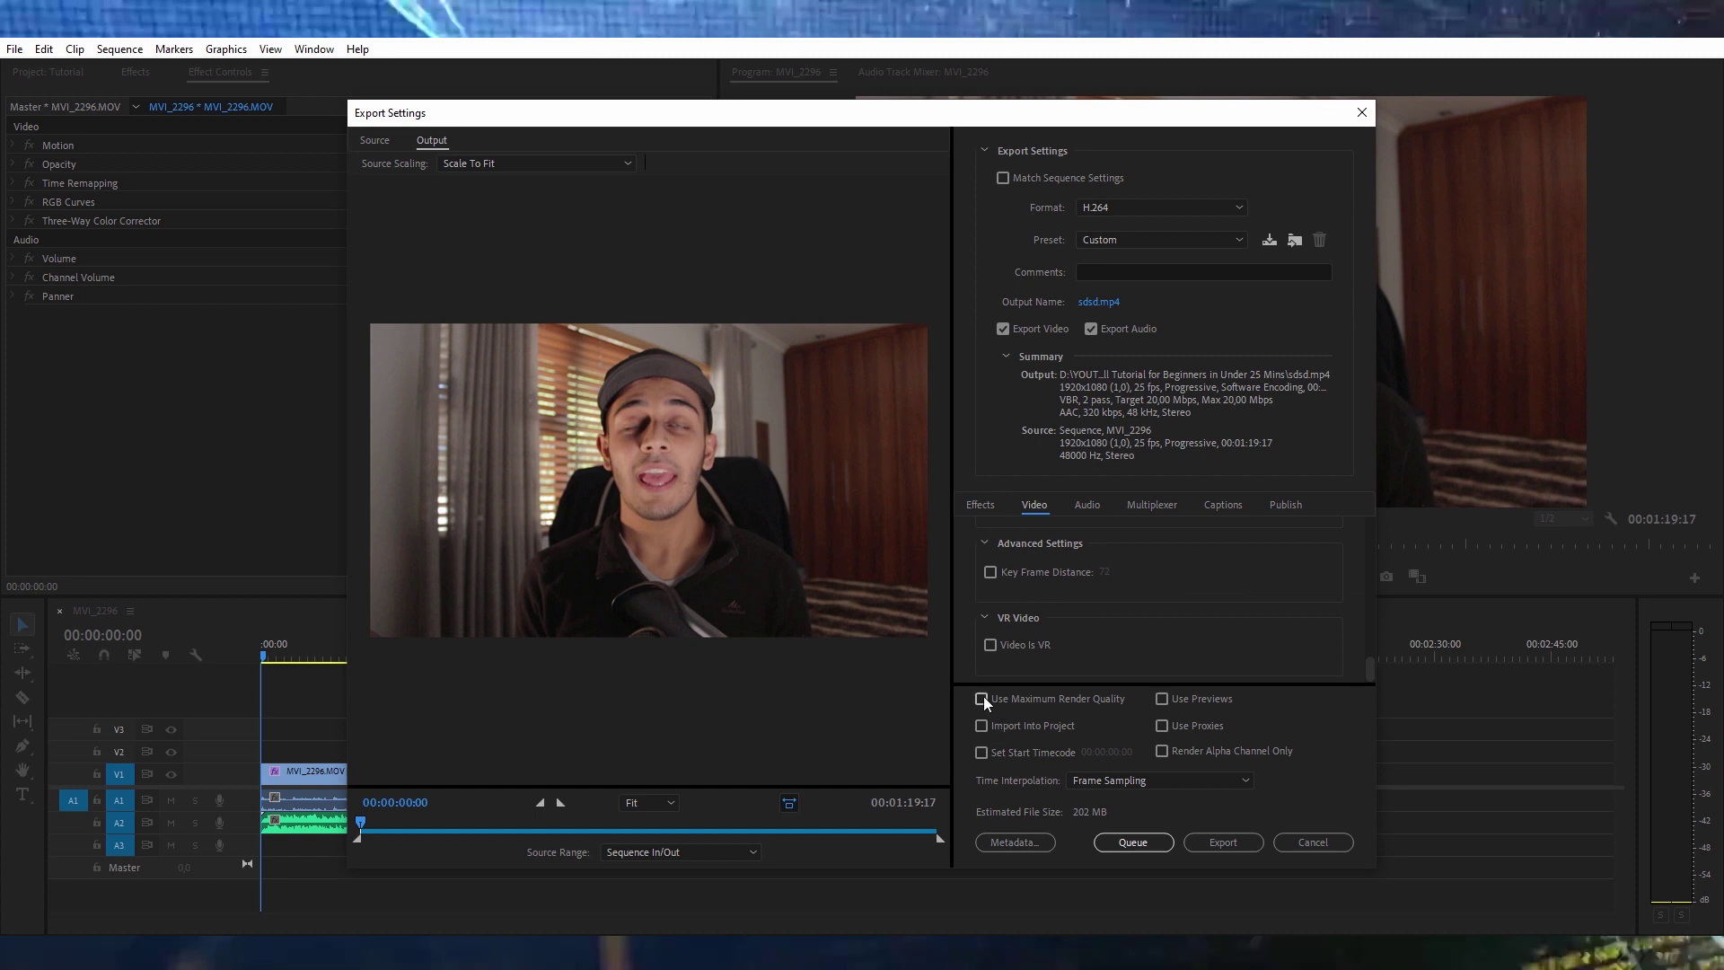
{"action": "left_click", "coordinate": [1215, 847]}
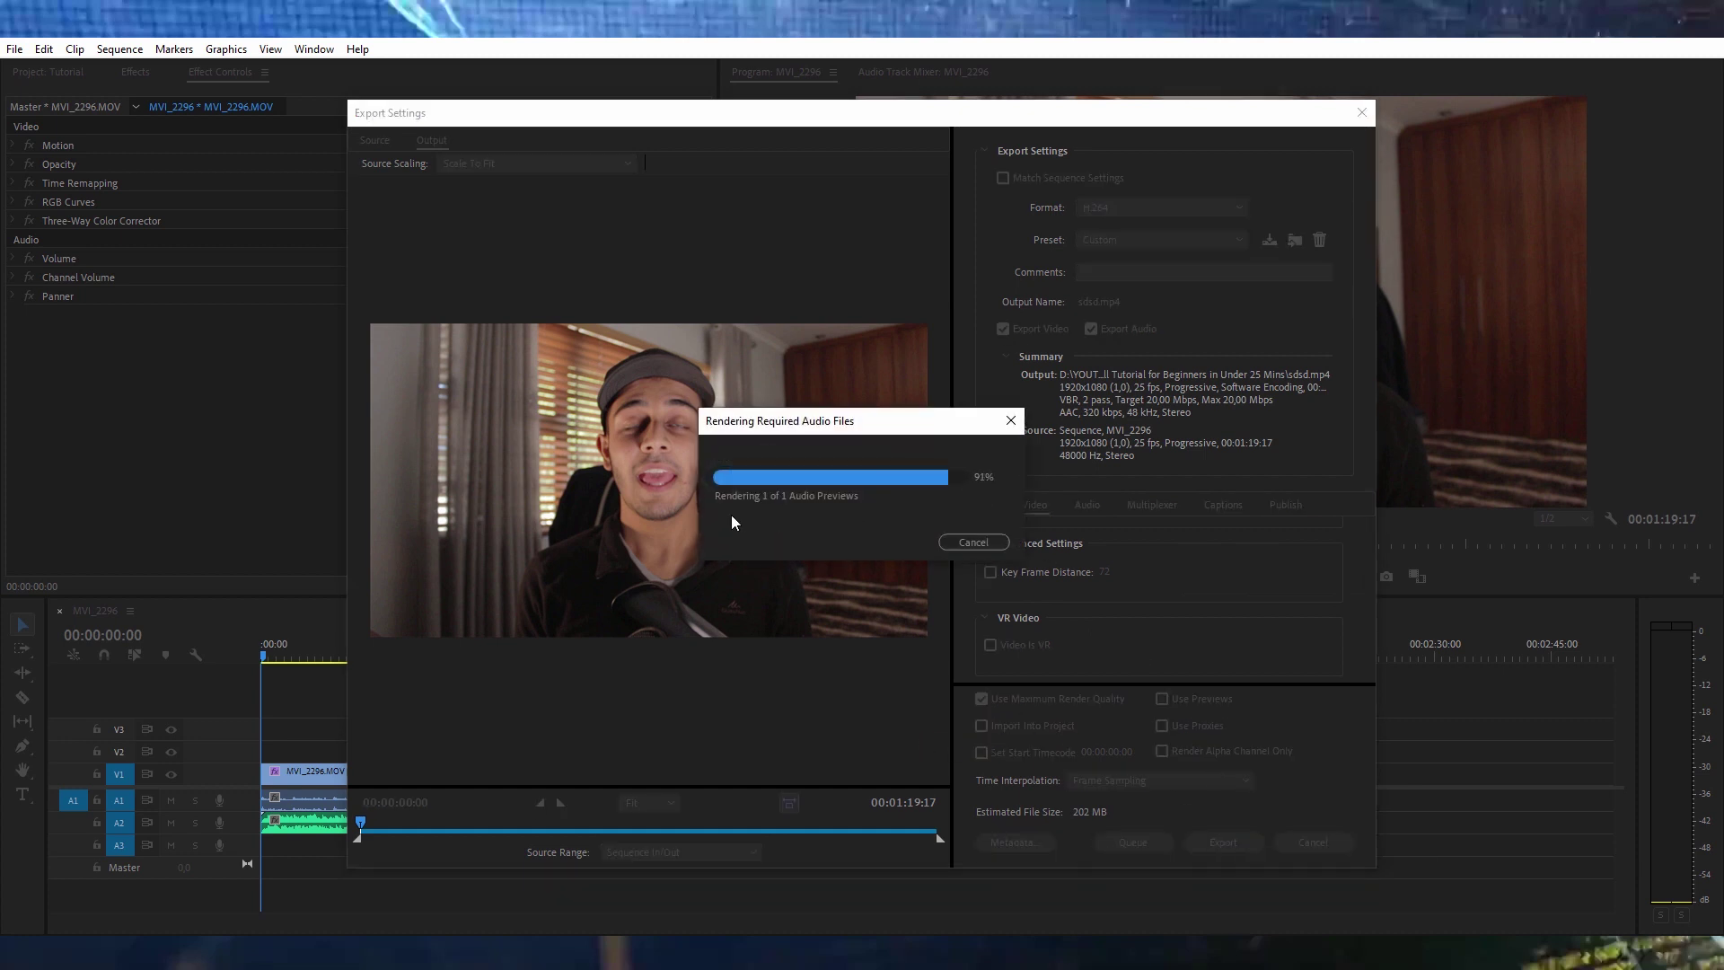